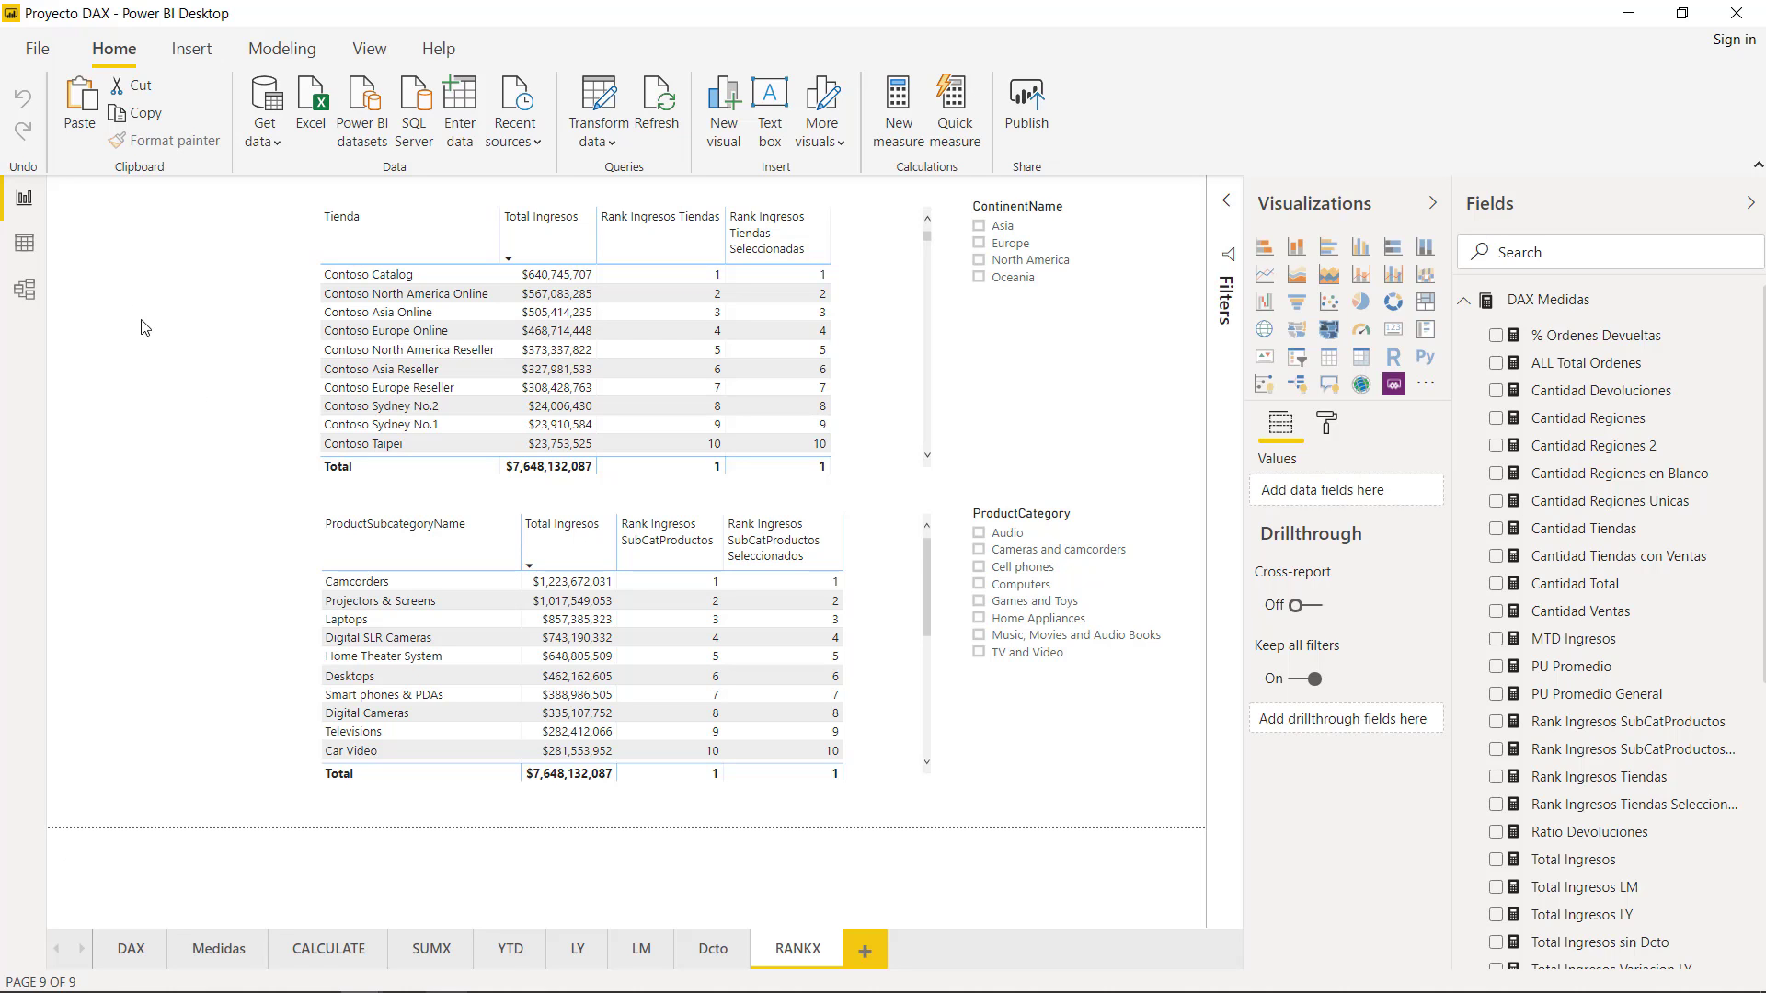
- Show the DimStores table's data and add a new calculated column to it
left_click(42, 244)
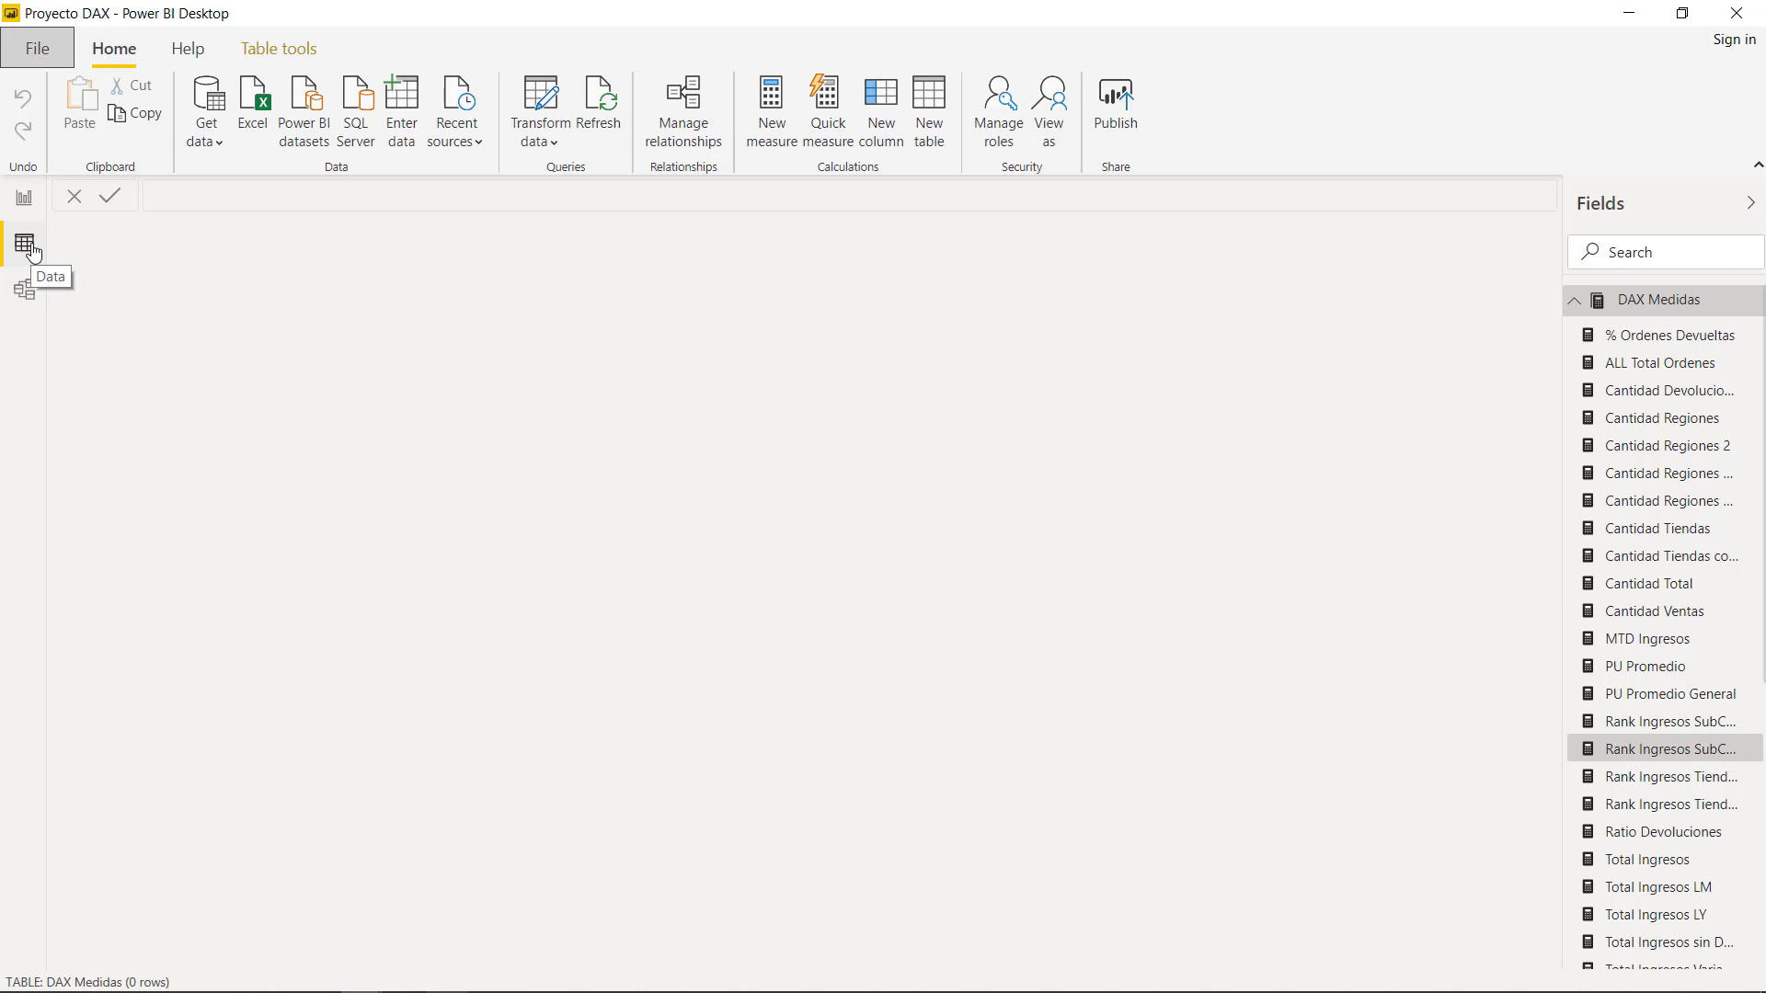
left_click(1576, 303)
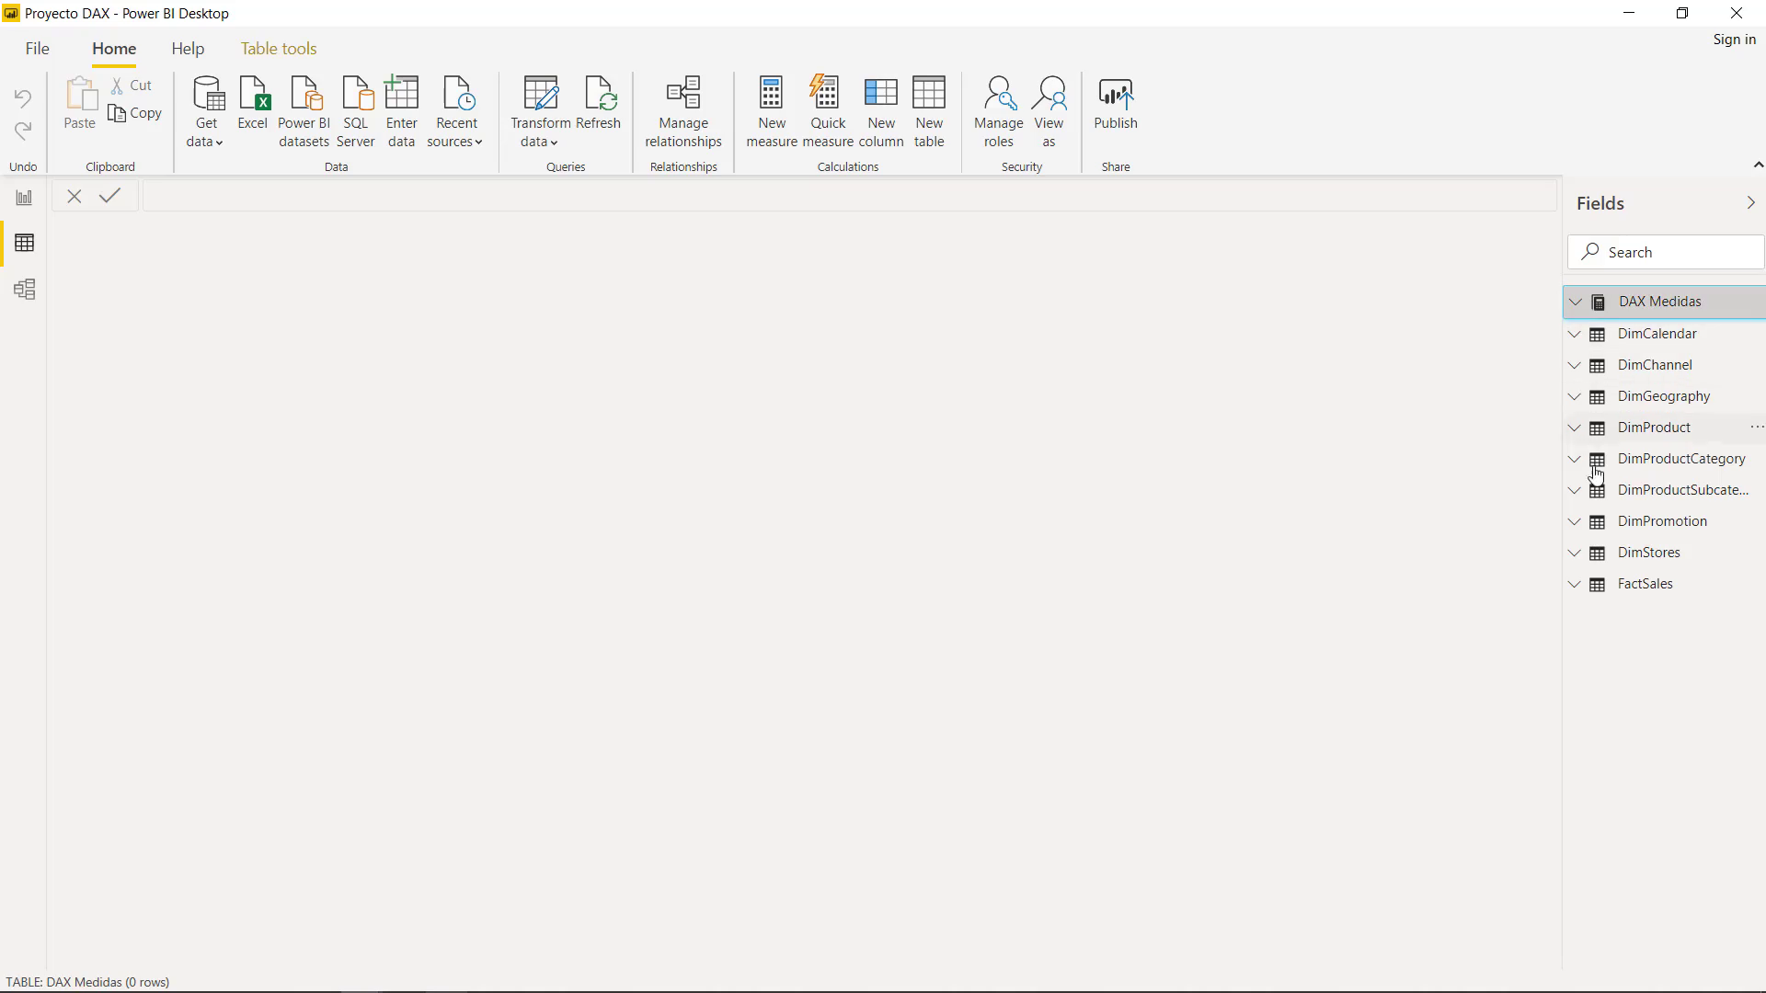
left_click(1619, 556)
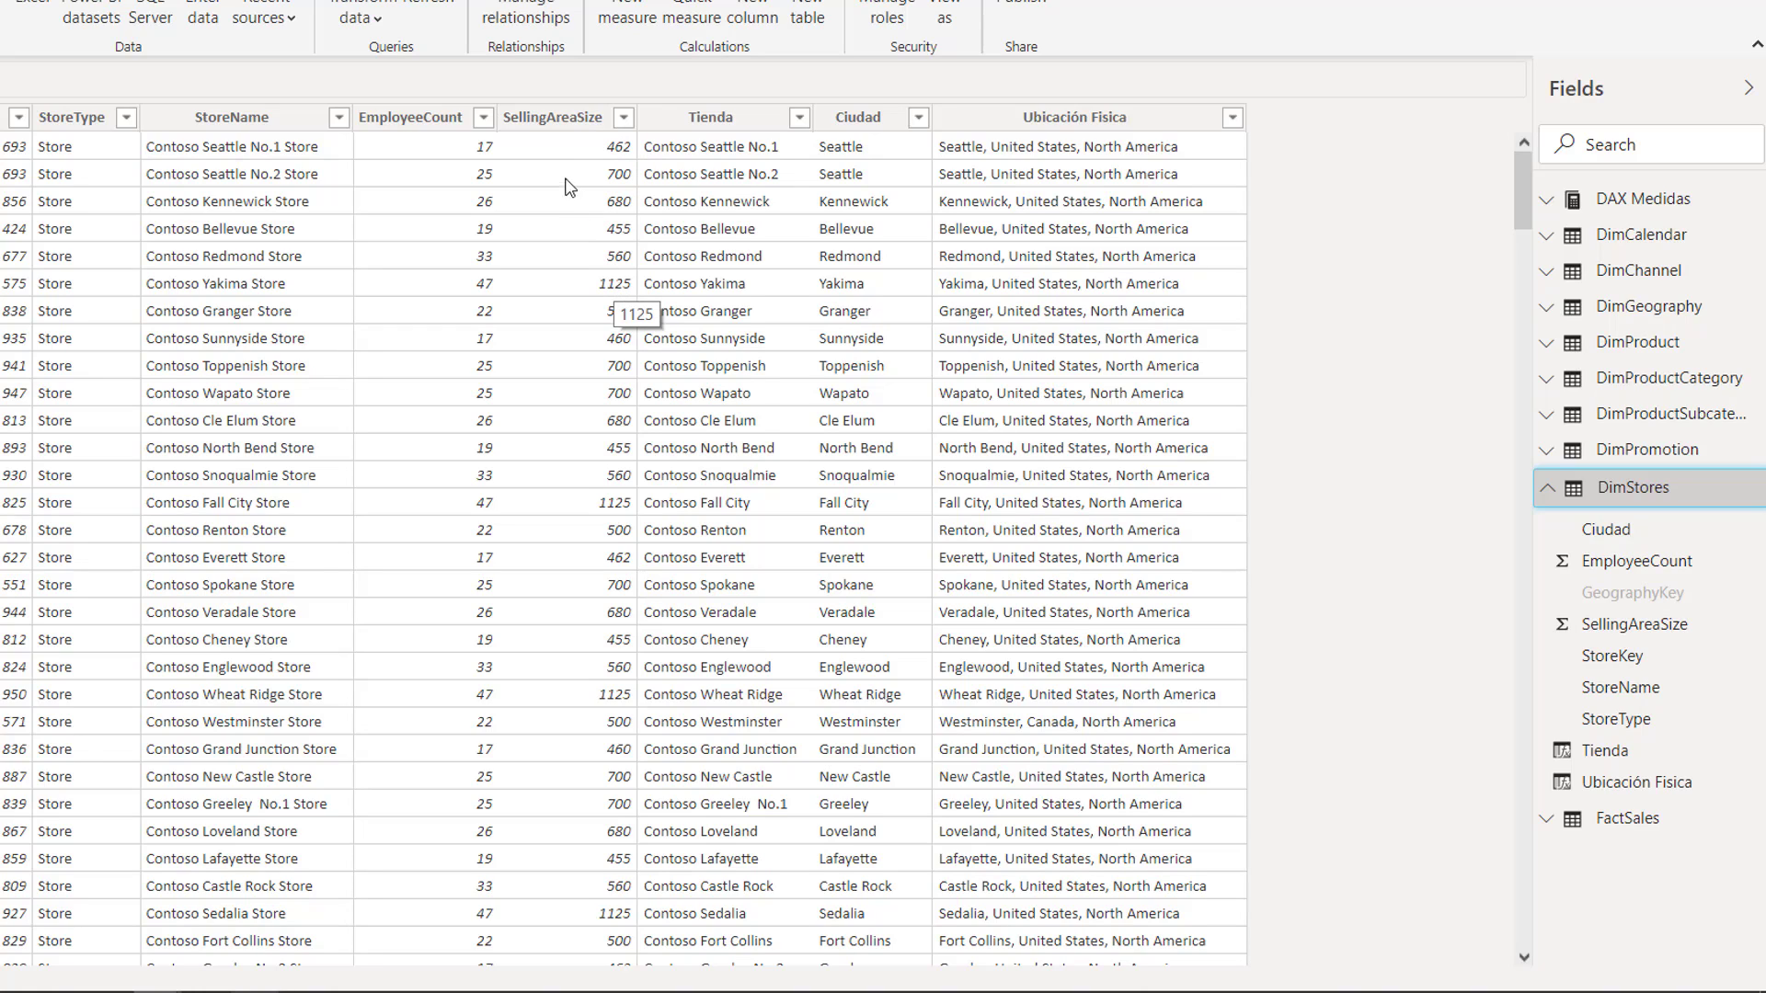
left_click(571, 127)
right_click(571, 127)
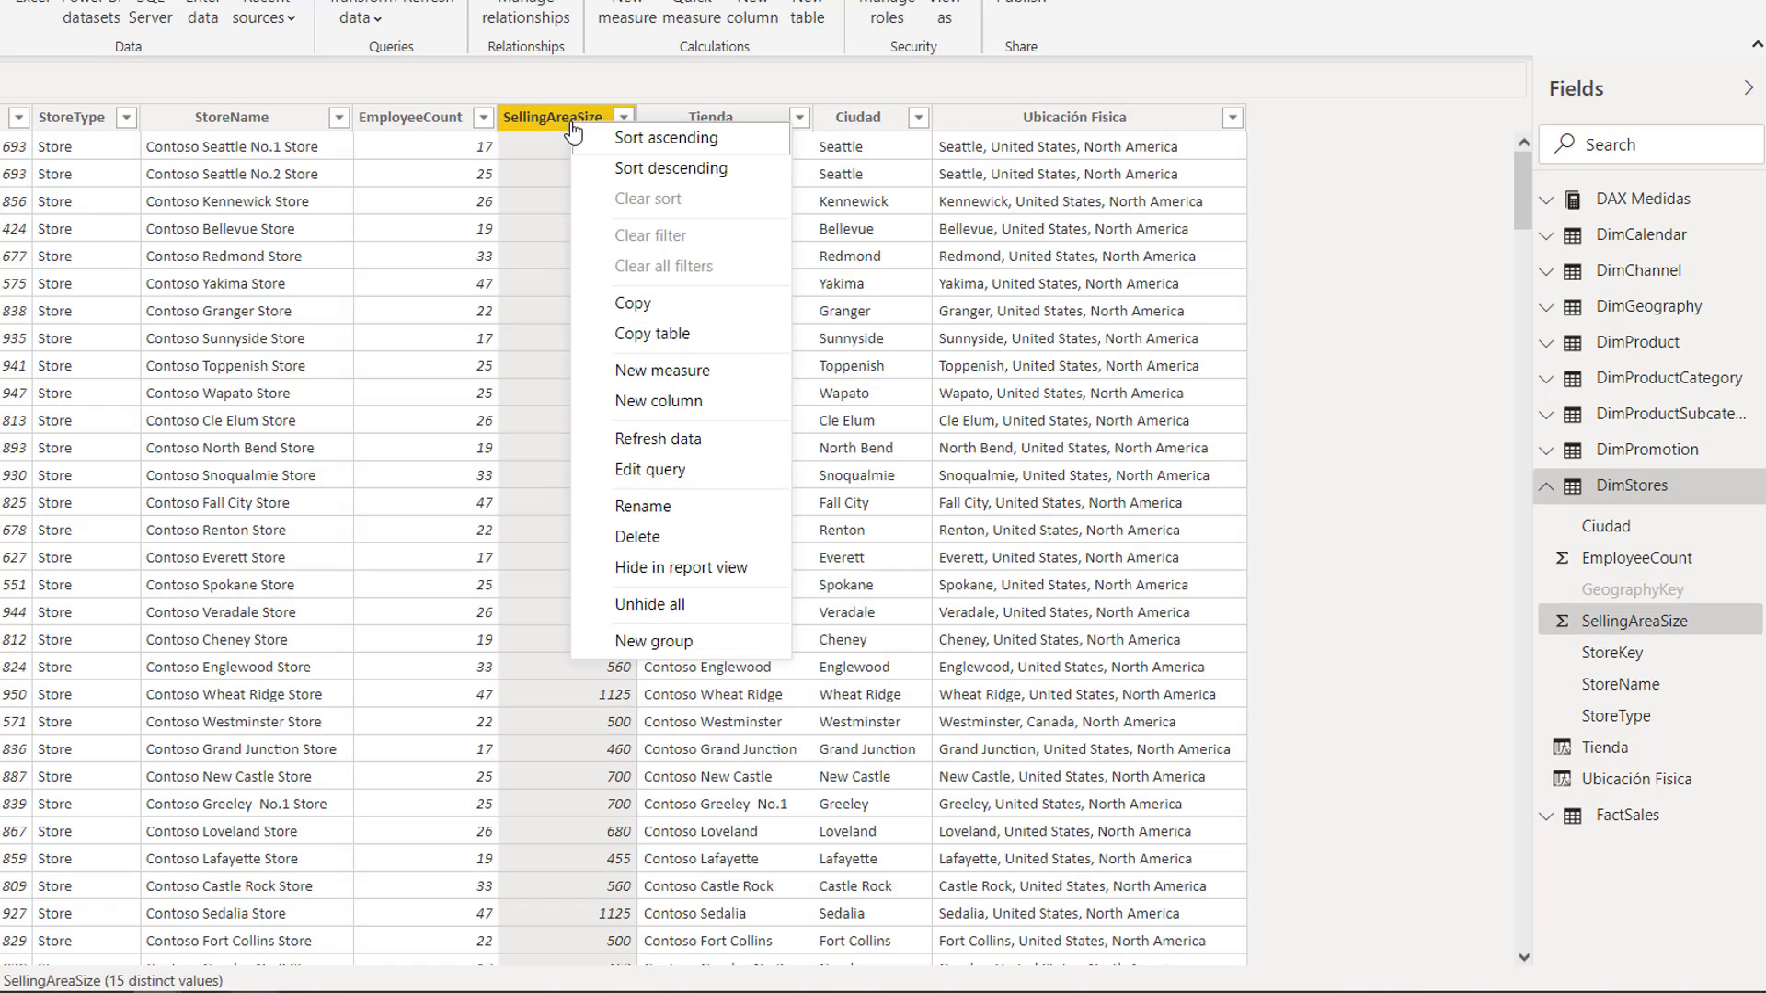
left_click(669, 408)
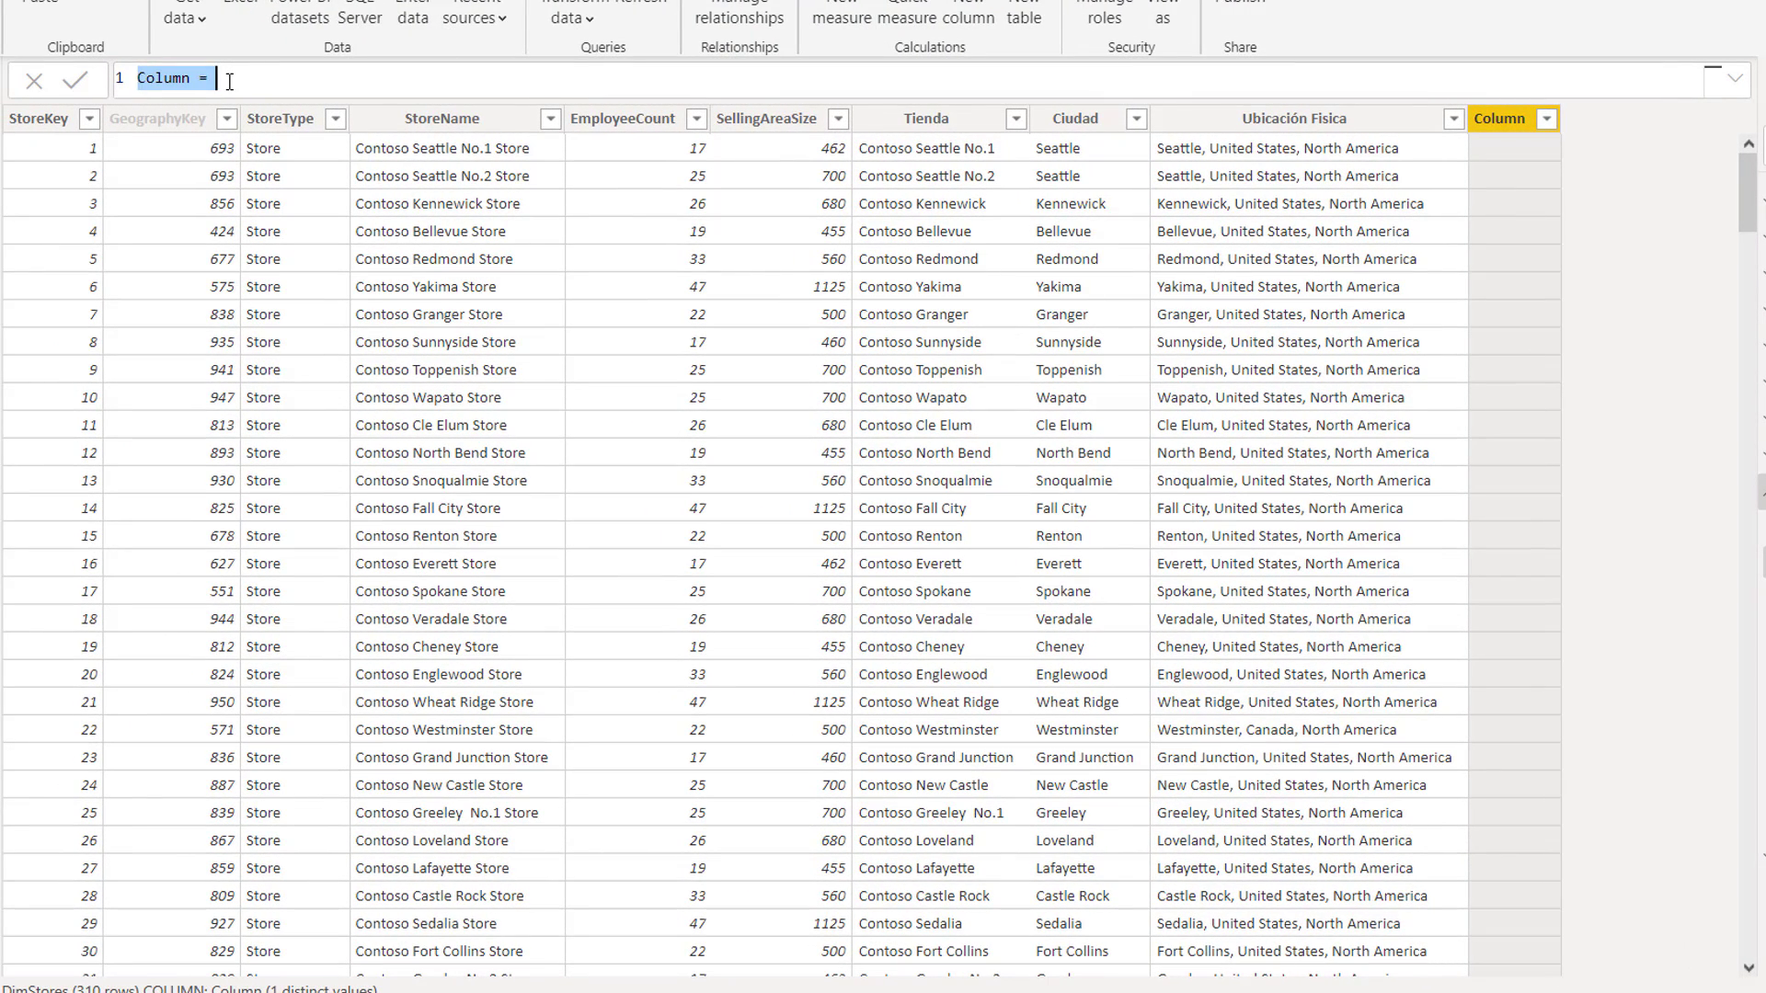
- Name the column "Categoria Tamaño Tienda" and begin its formula with SWITCH( TRUE(), followed by a new line
type("Cateog")
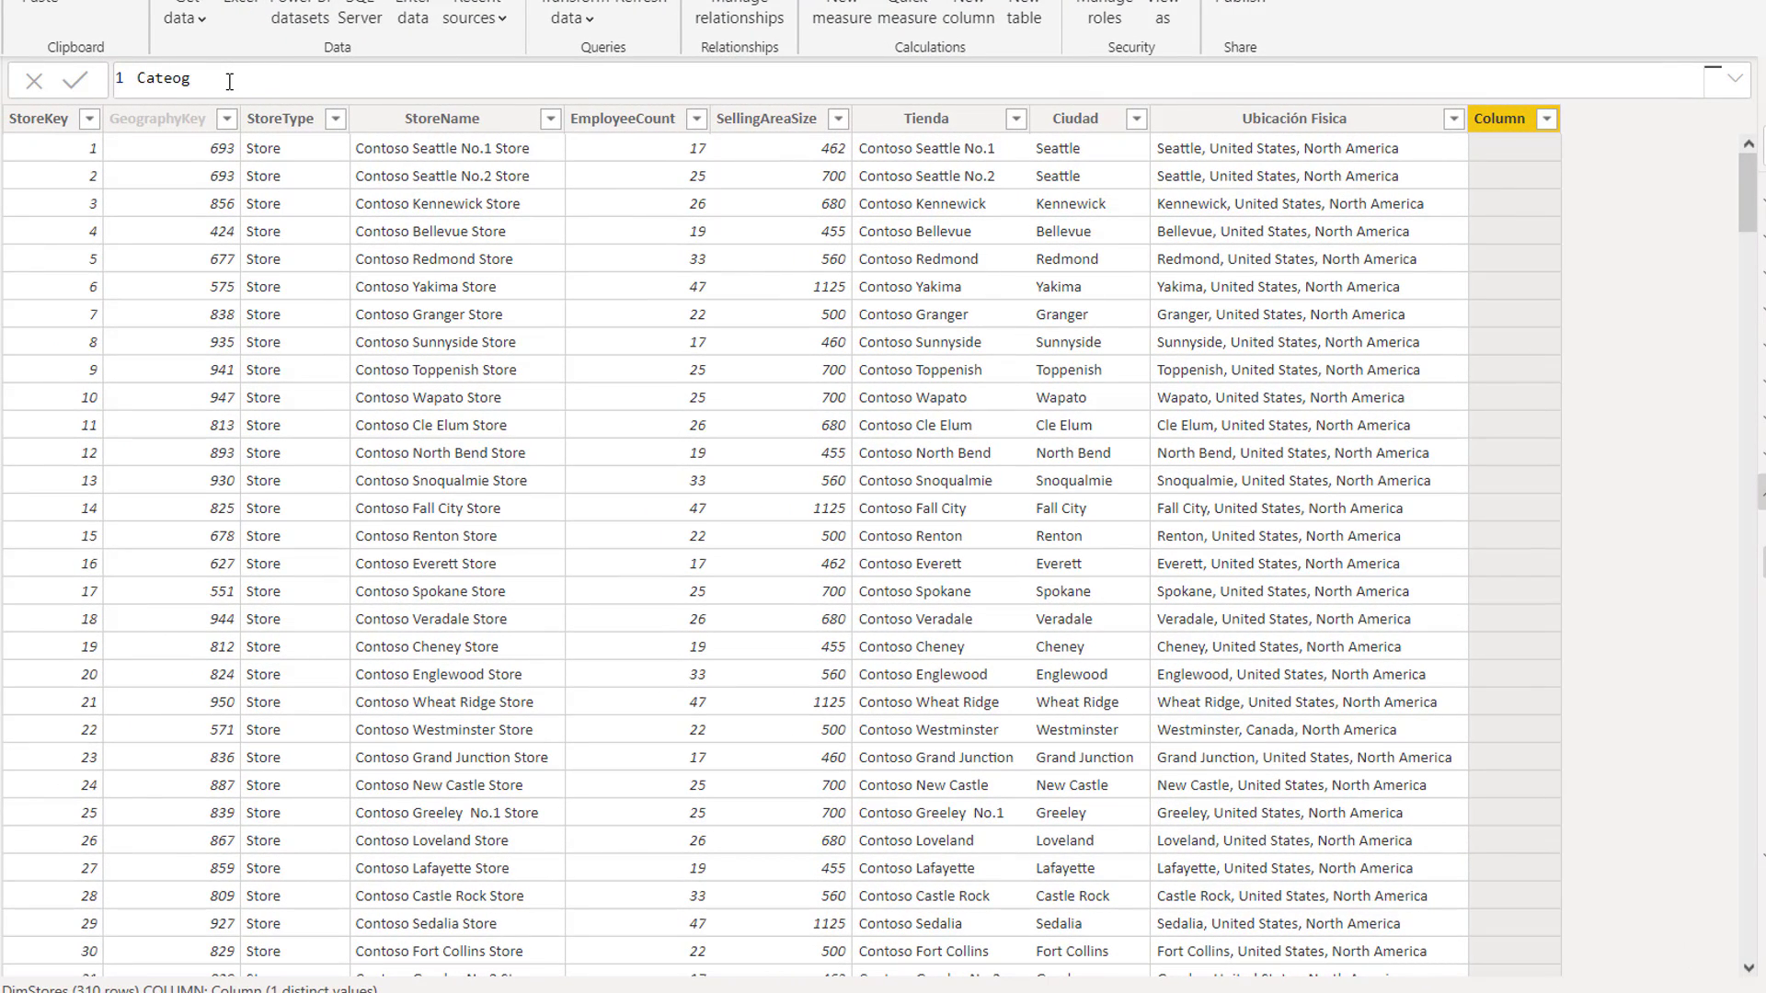
key("BackSpace")
key("BackSpace")
type("goria Tamaño Tienda = Sw")
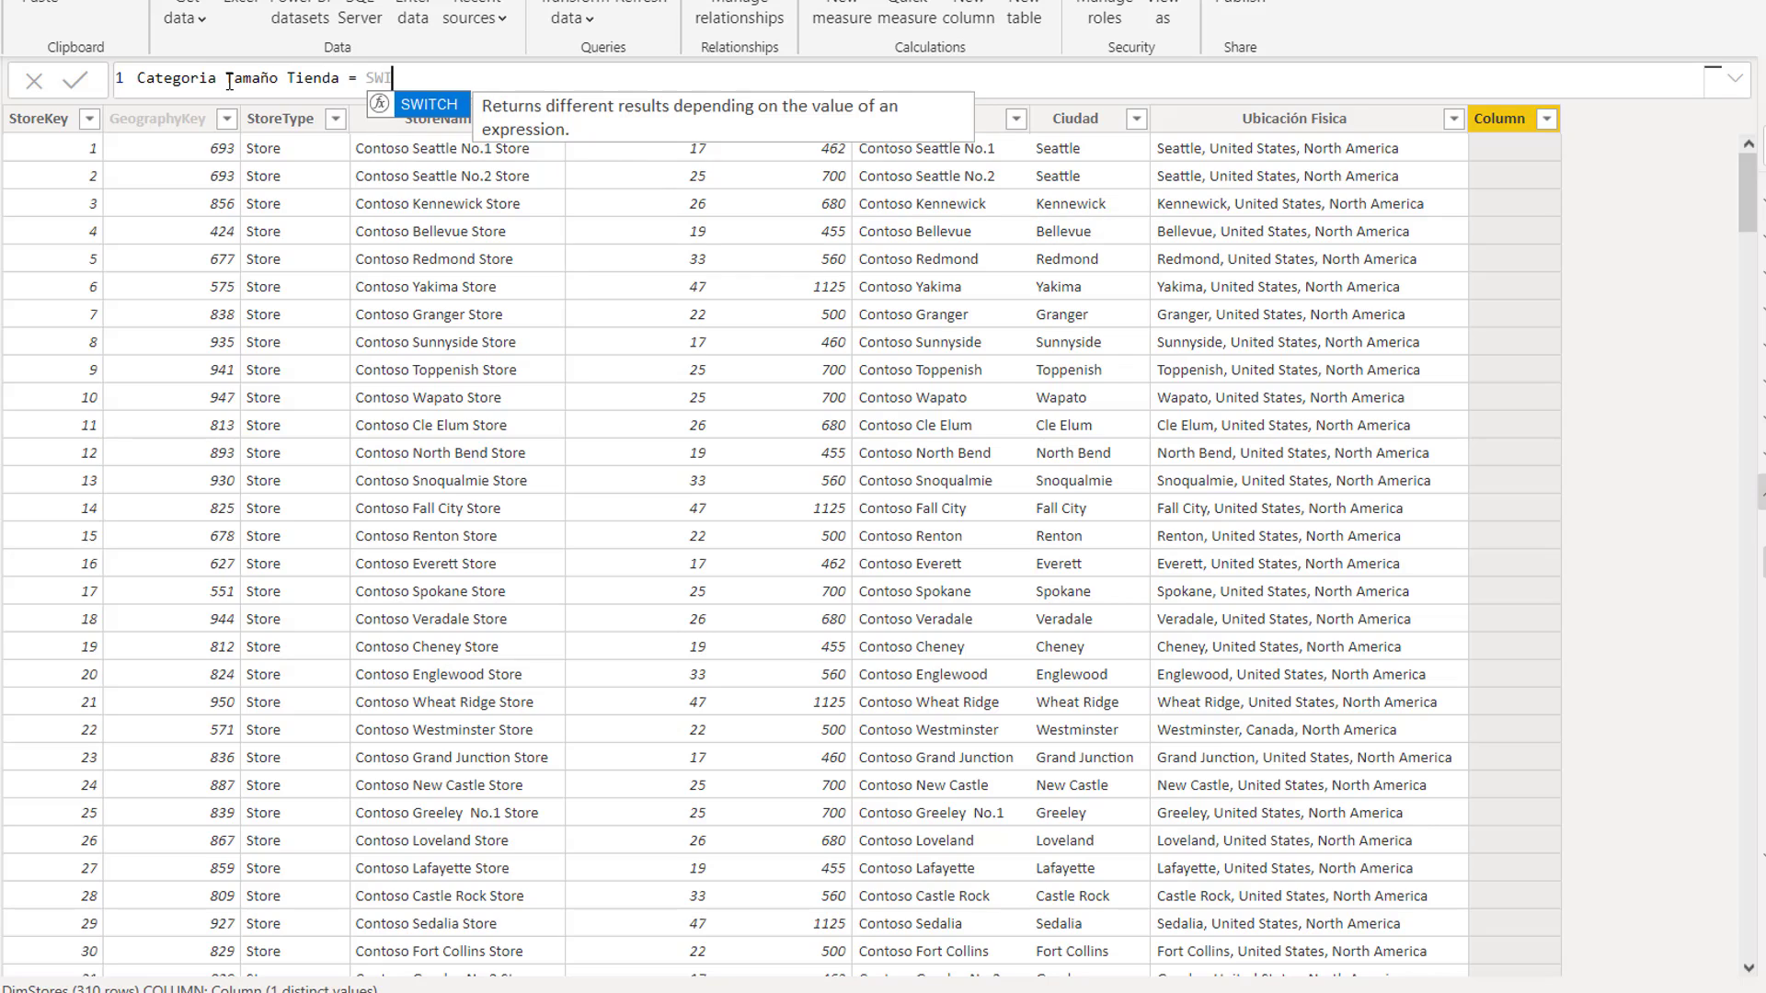
key("Tab")
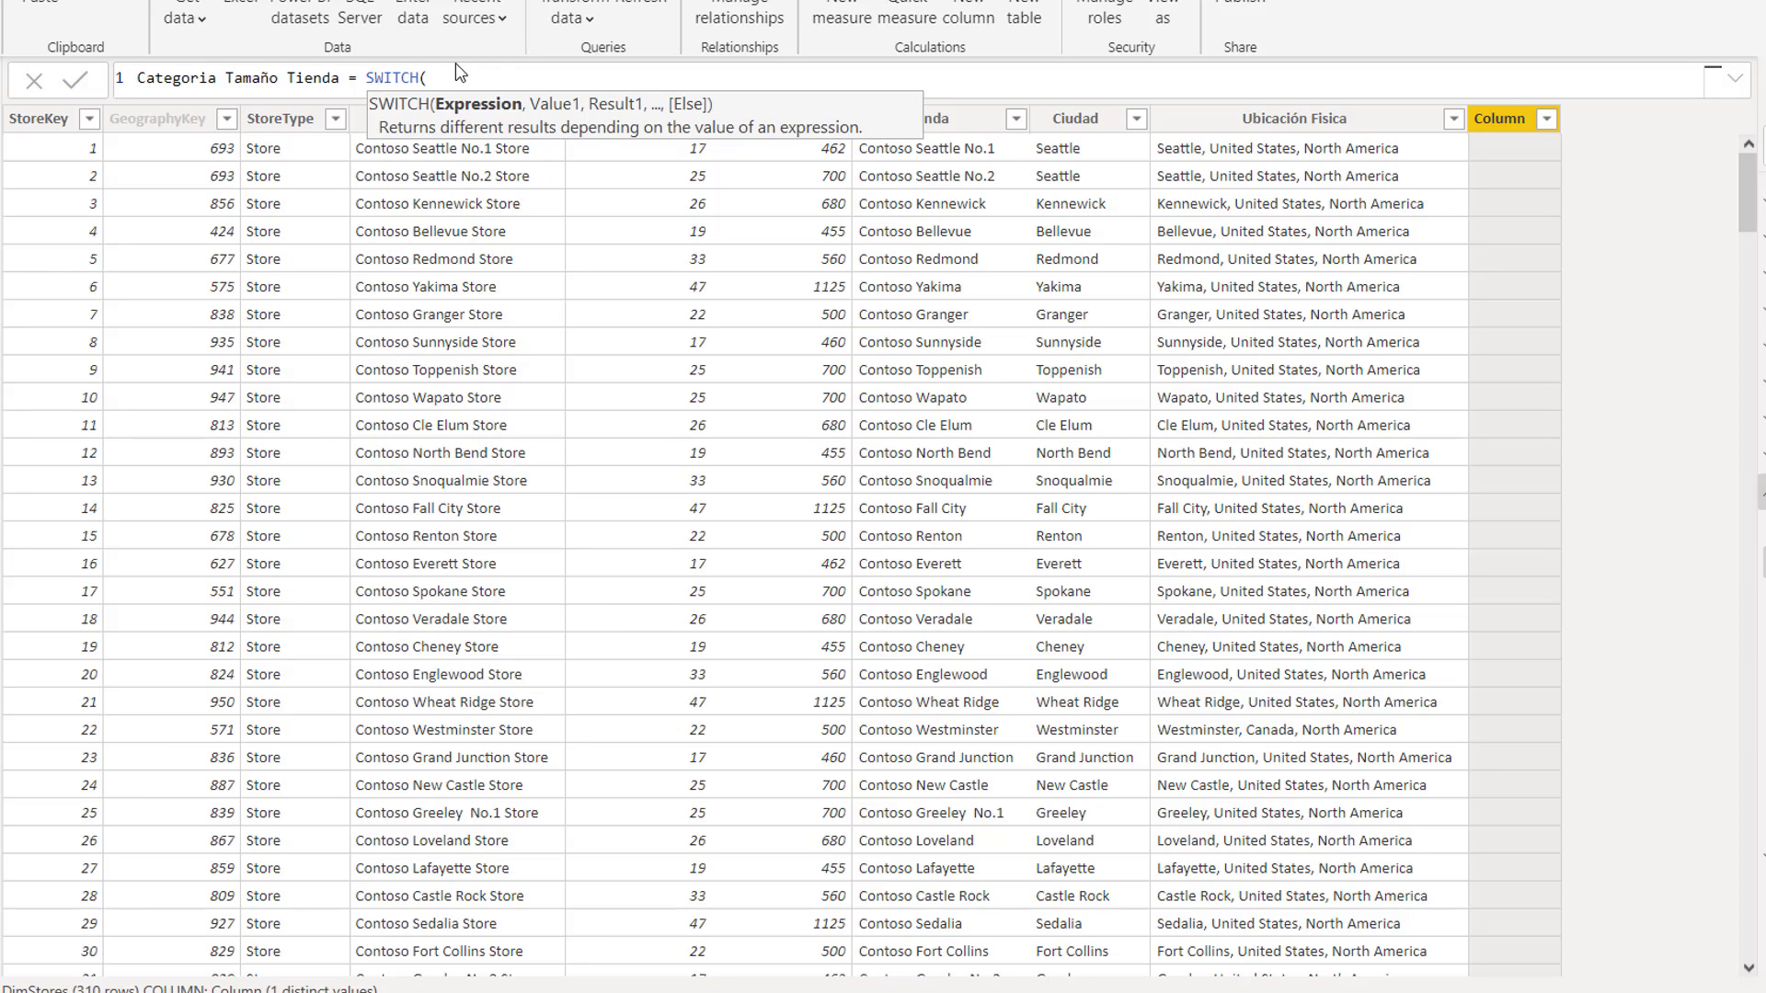
type("RUE")
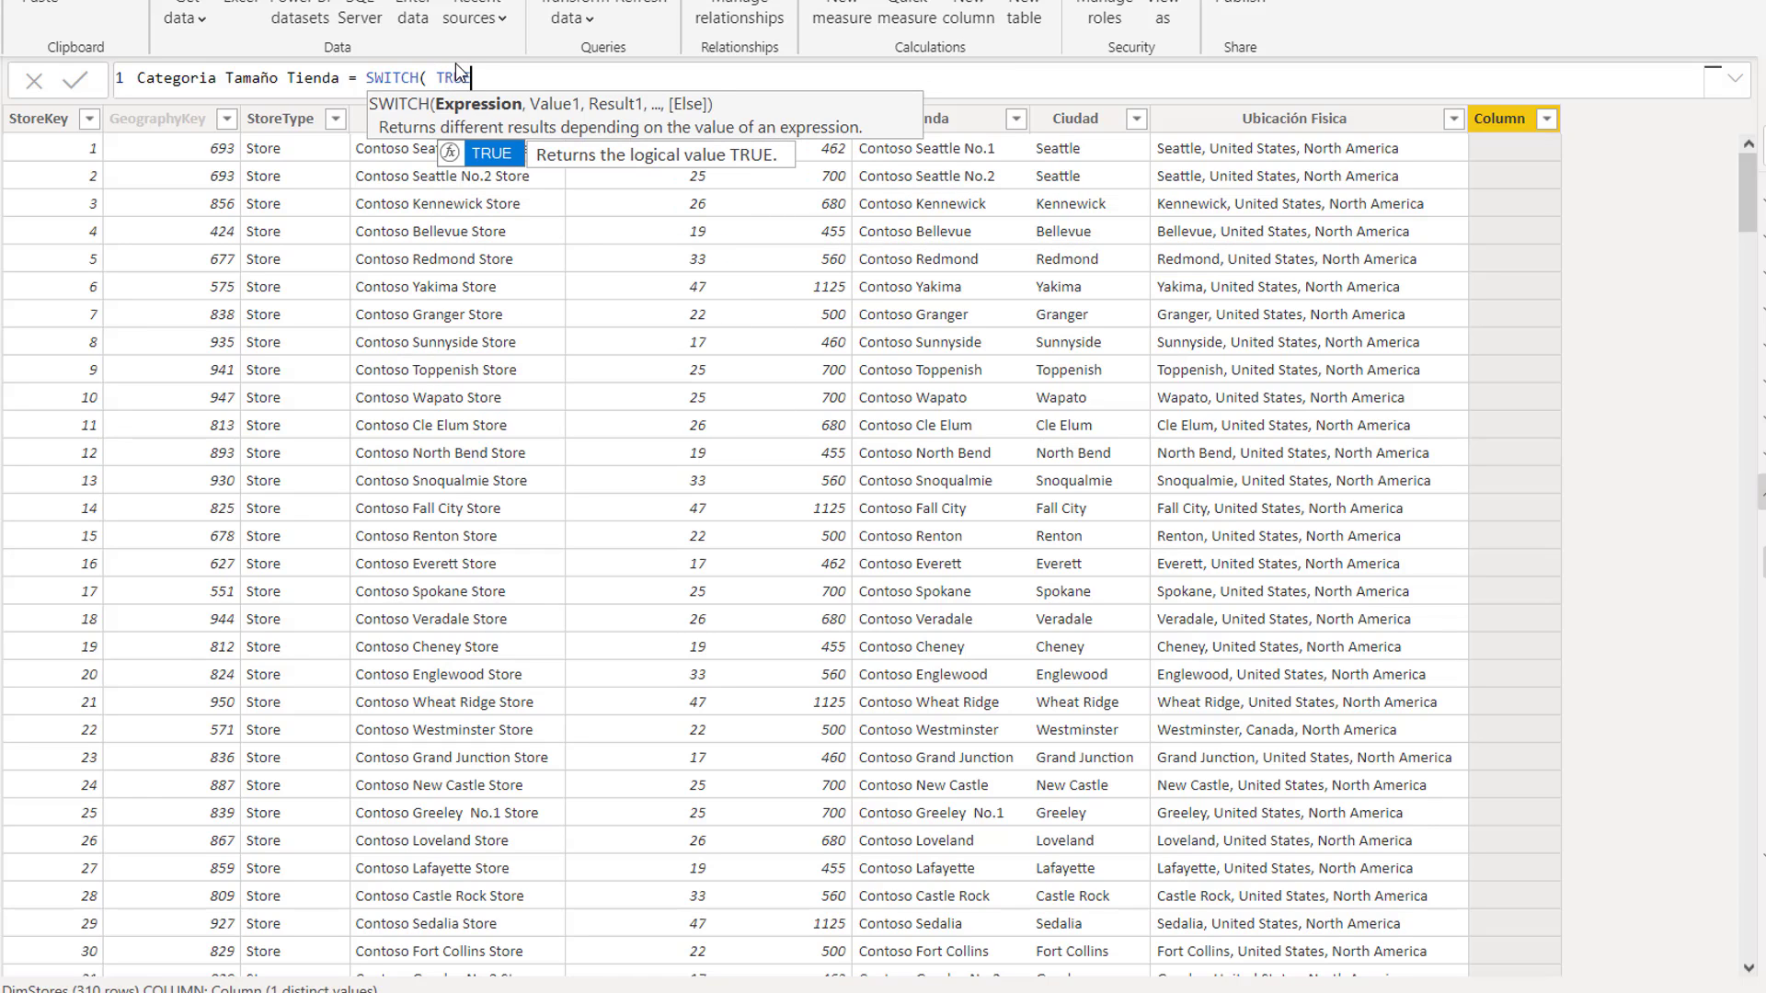
key("Tab")
type(")")
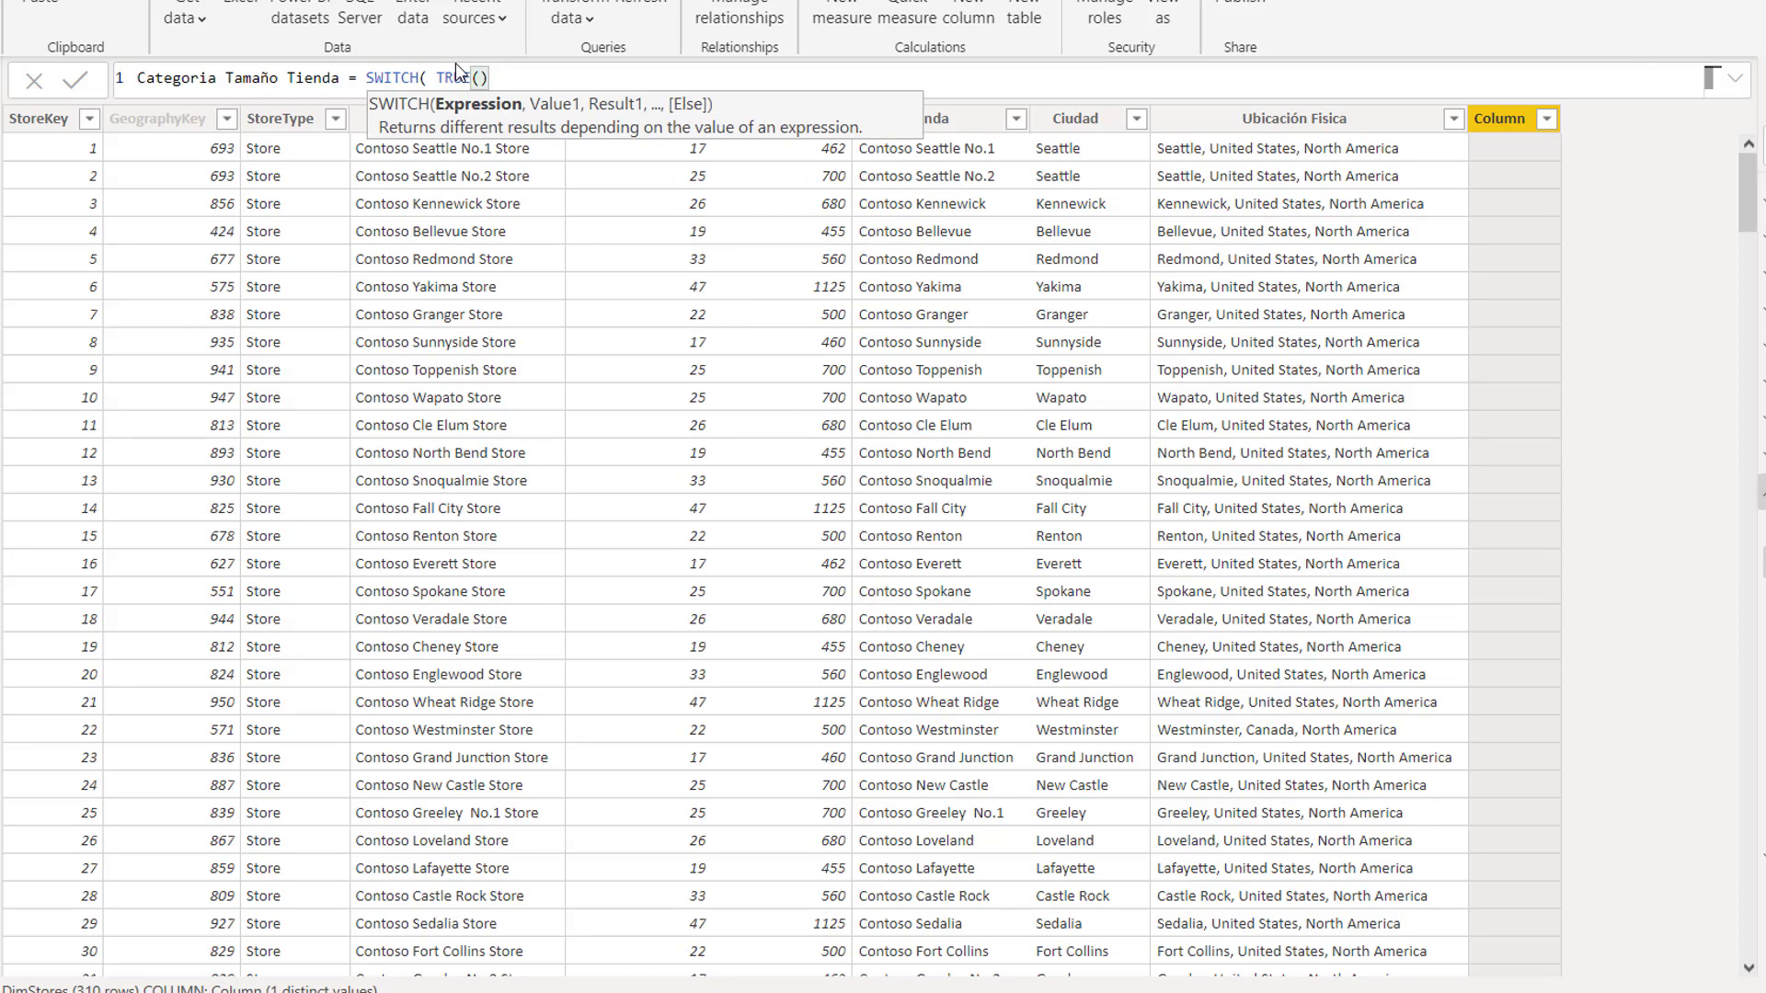
type(",")
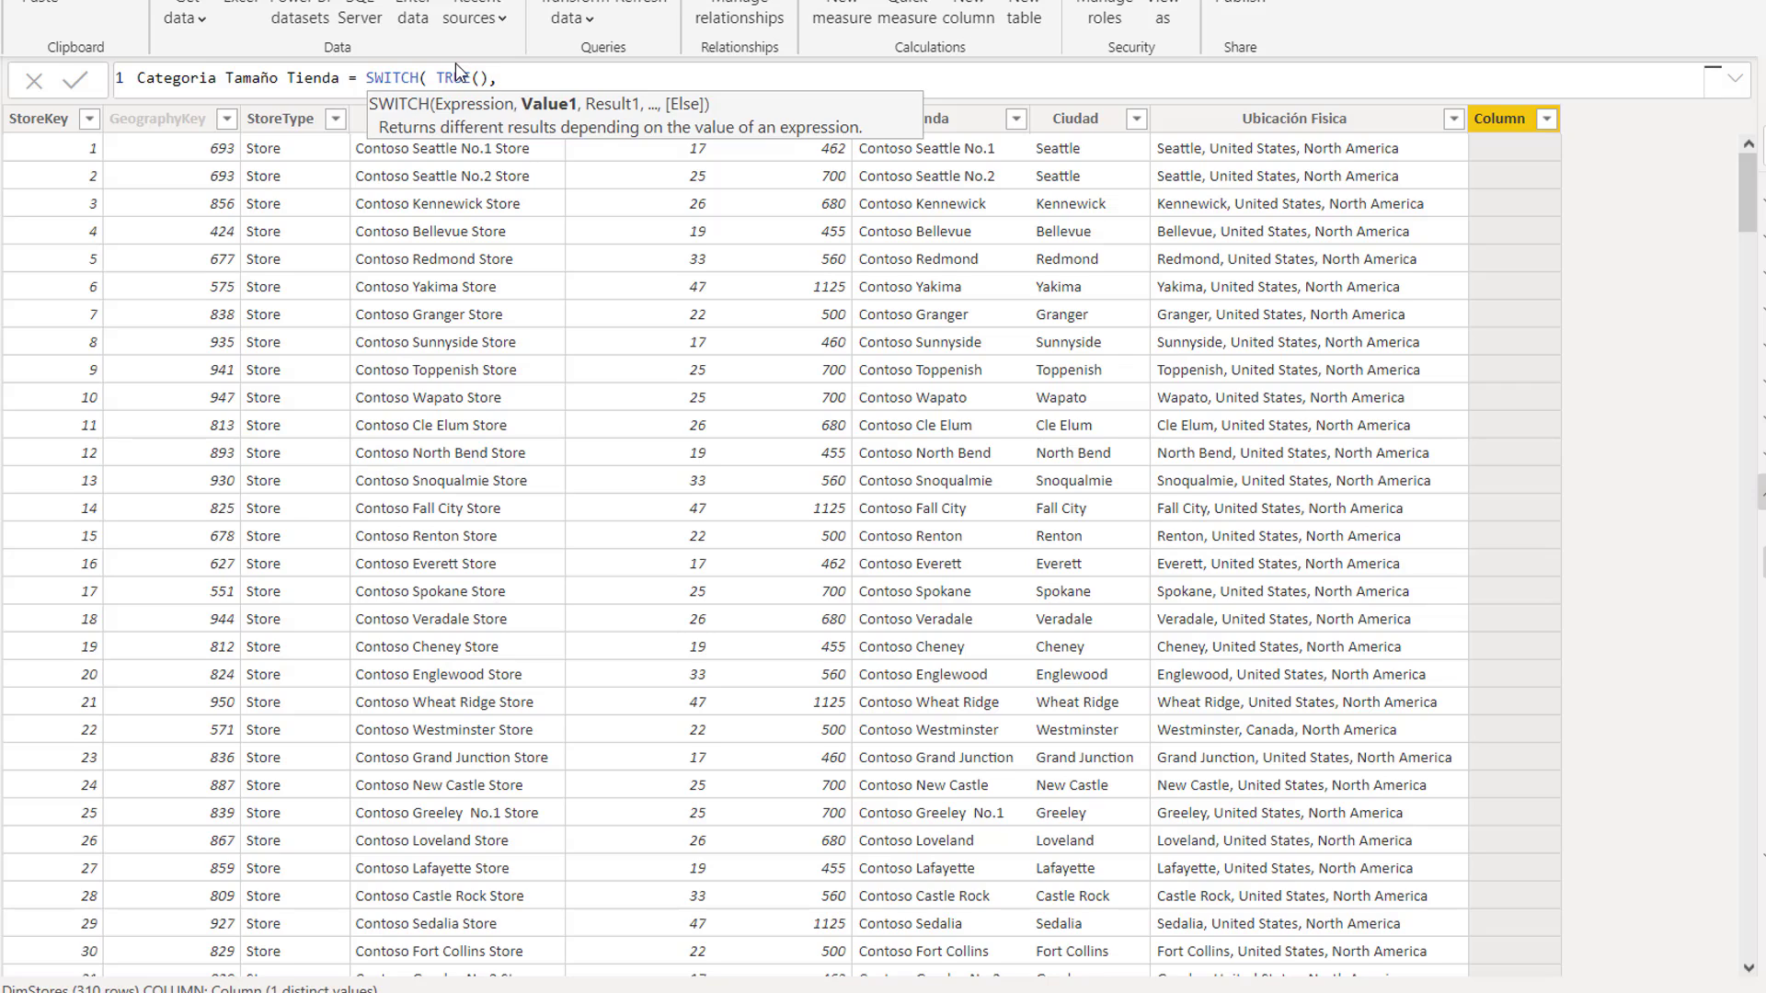
key("shift+Return")
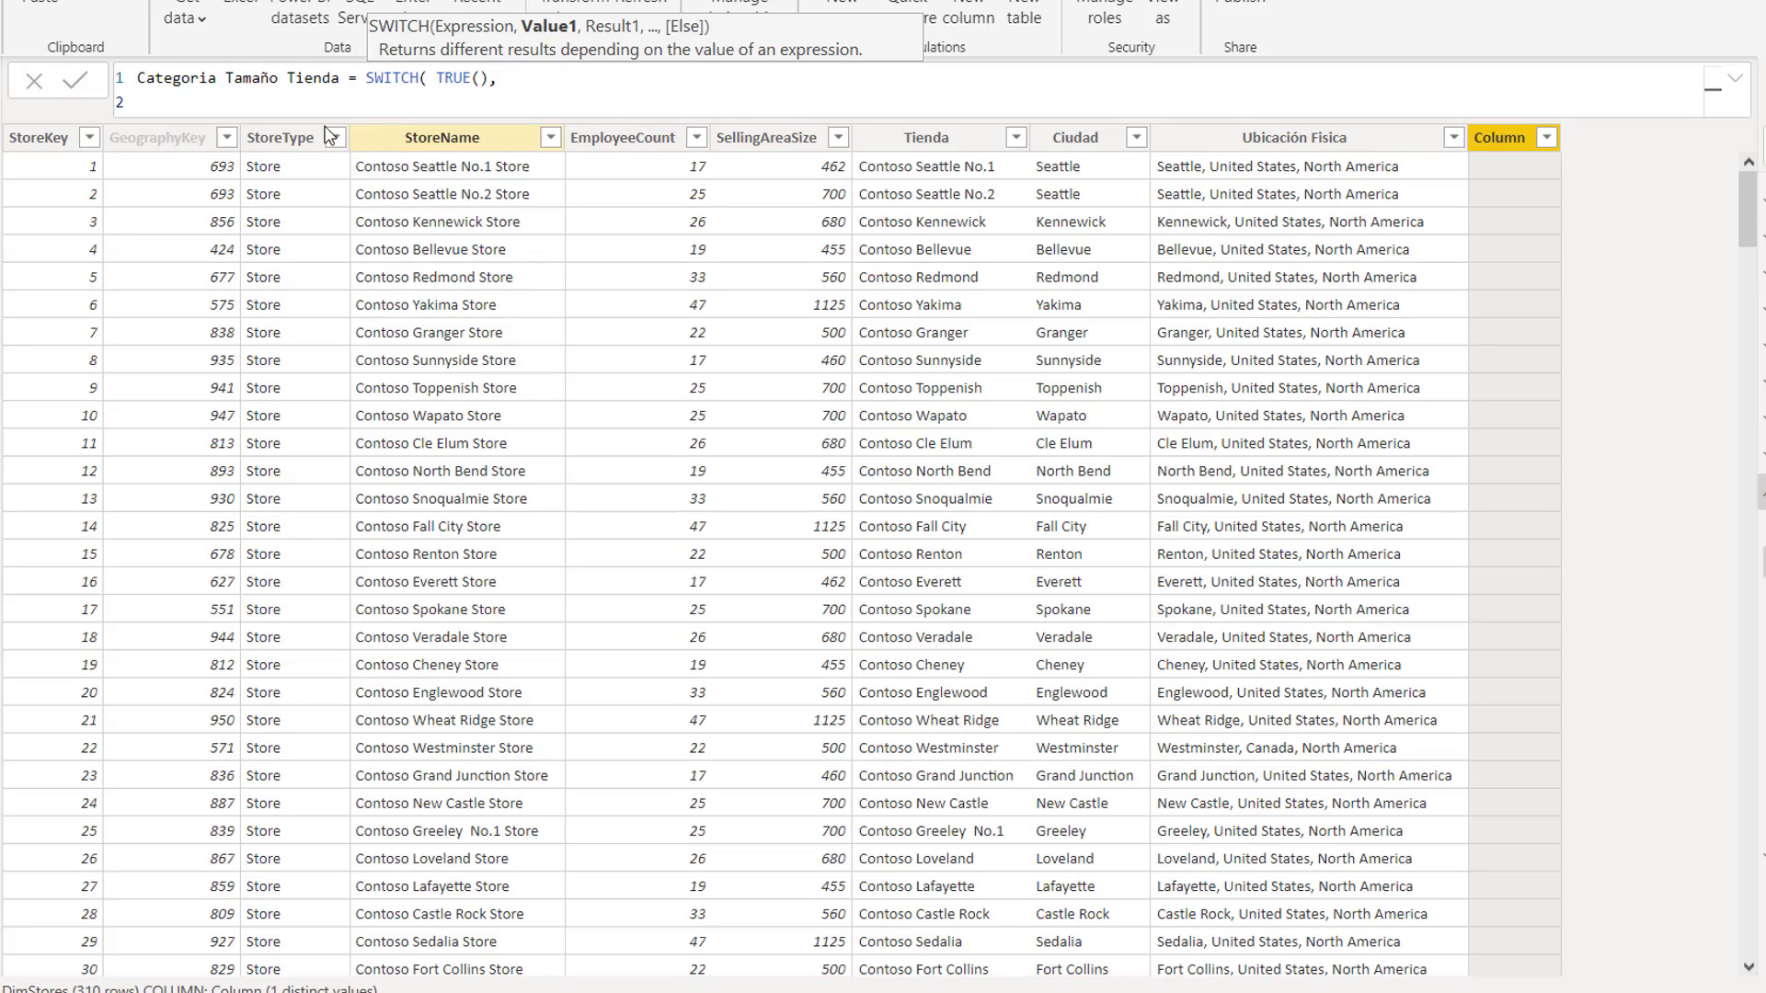
- Add the first condition DimStores[SellingAreaSize] <= 500 with the result "Pequeña", ending the line with a comma
type("Sel")
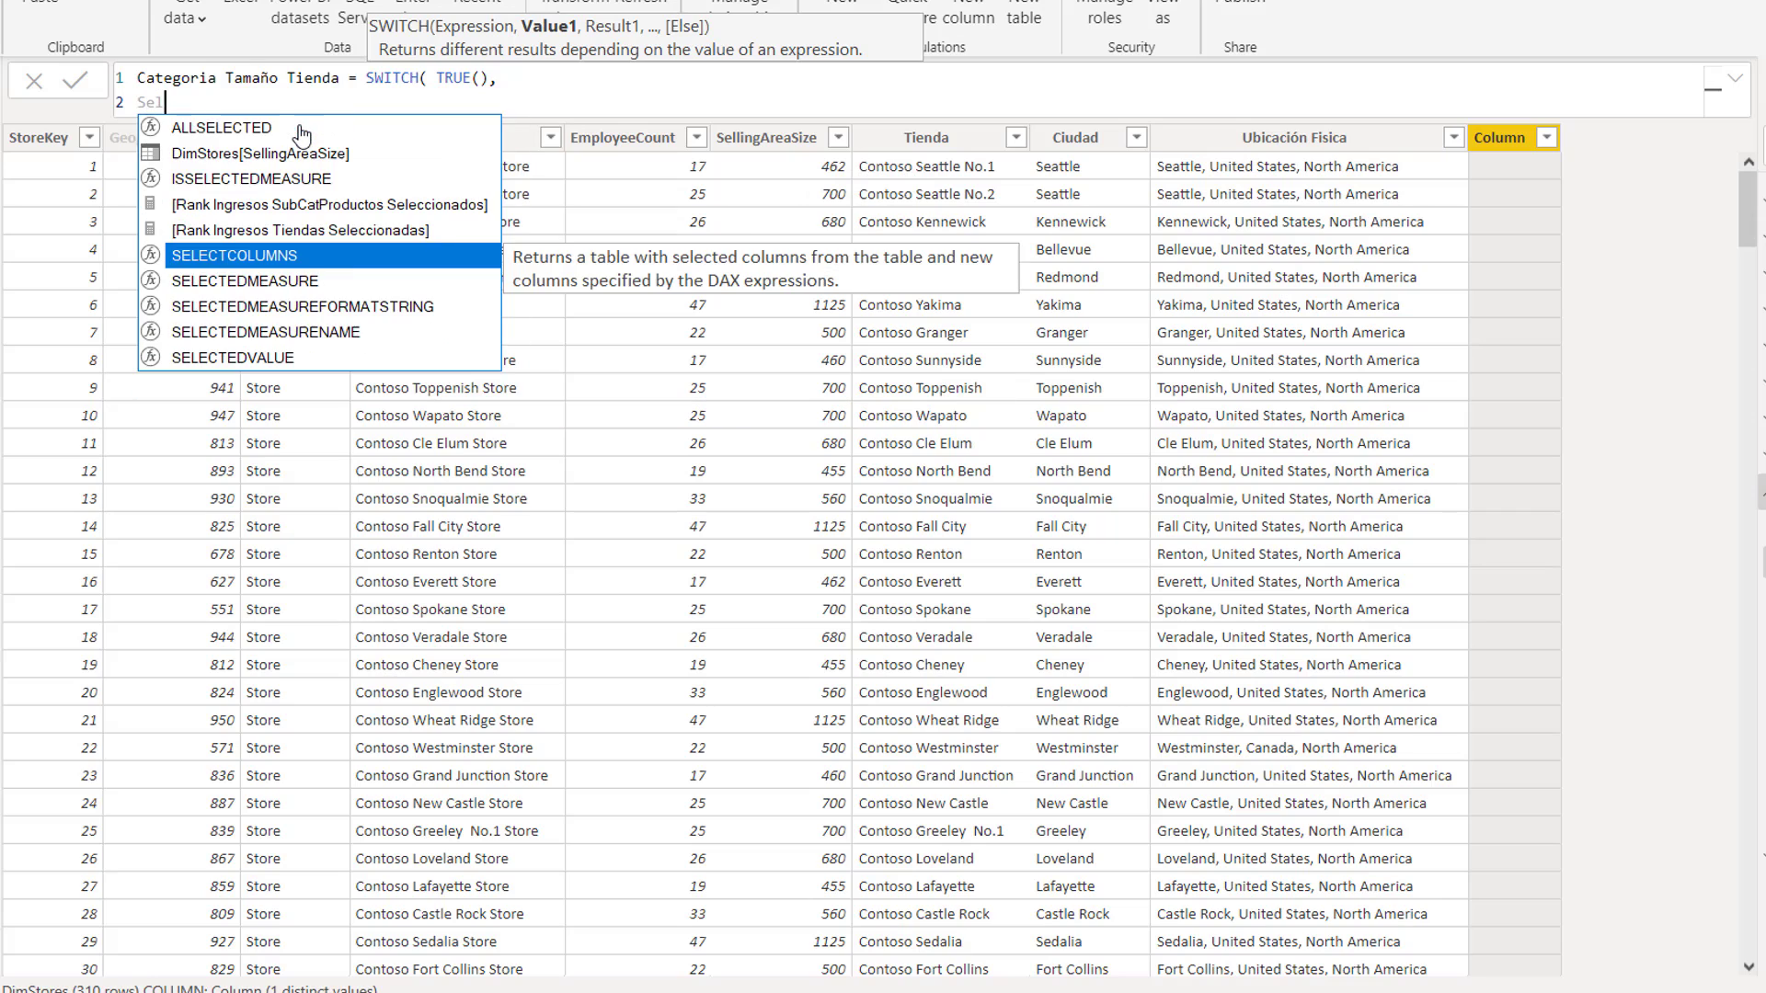
type("ling")
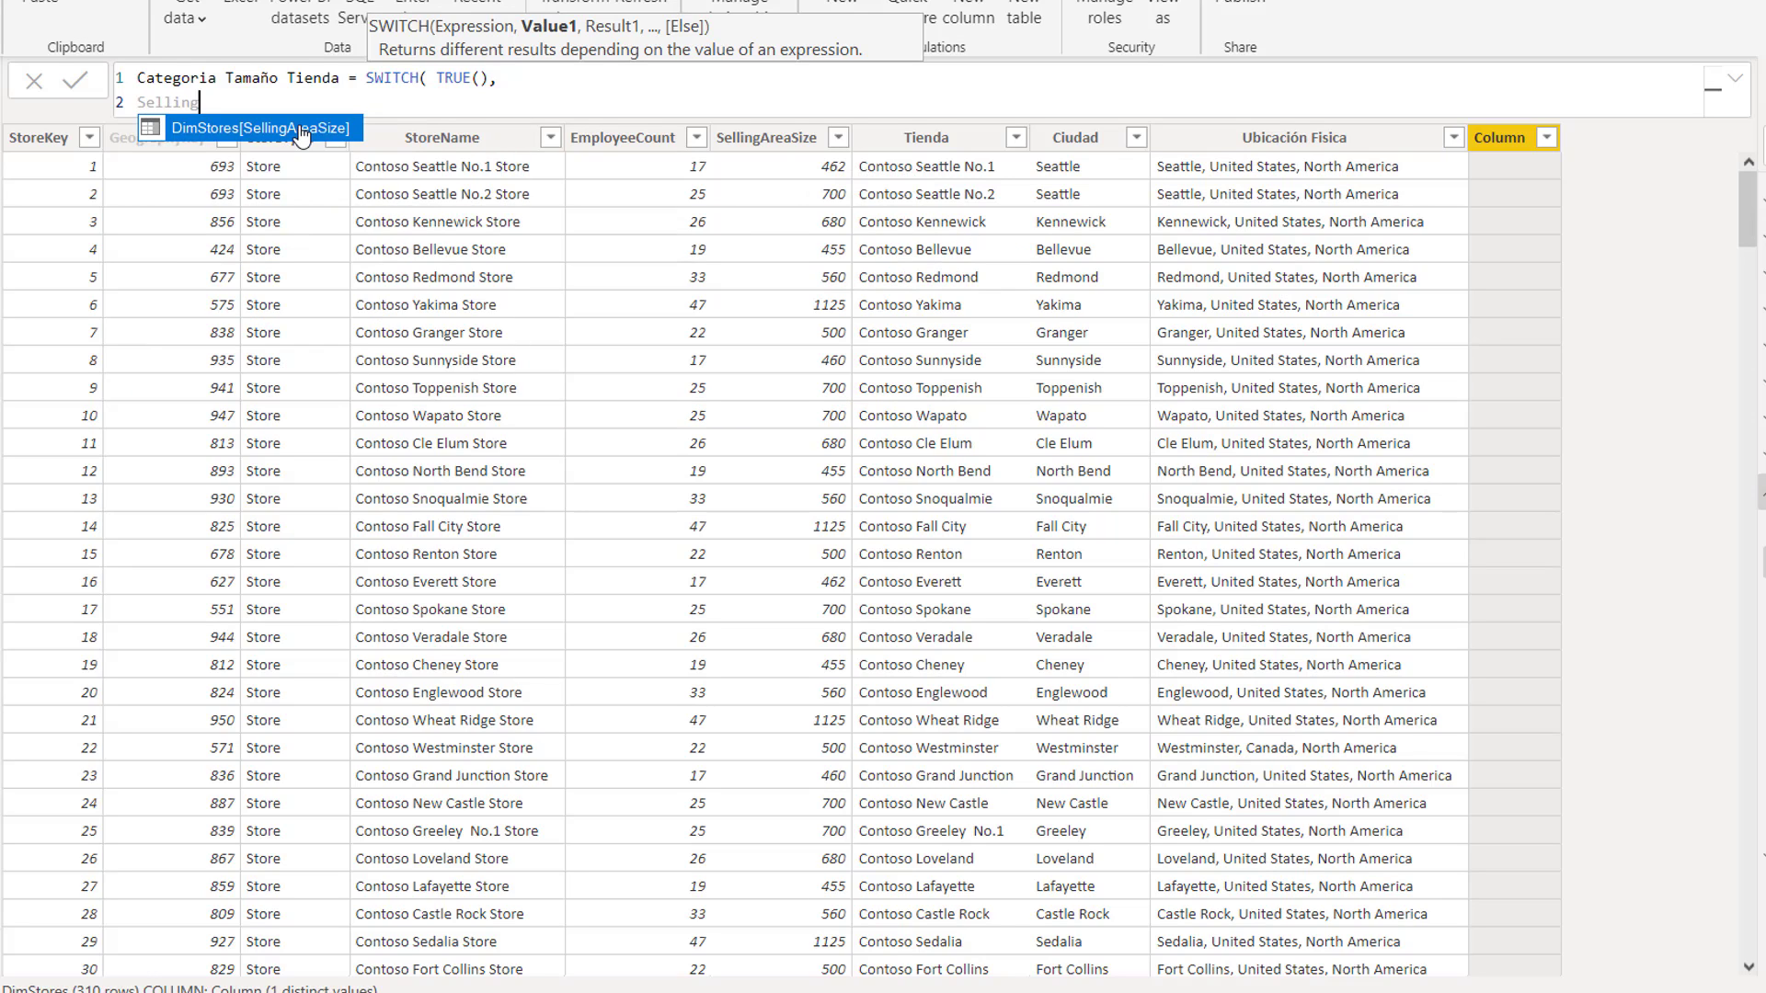
key("Tab")
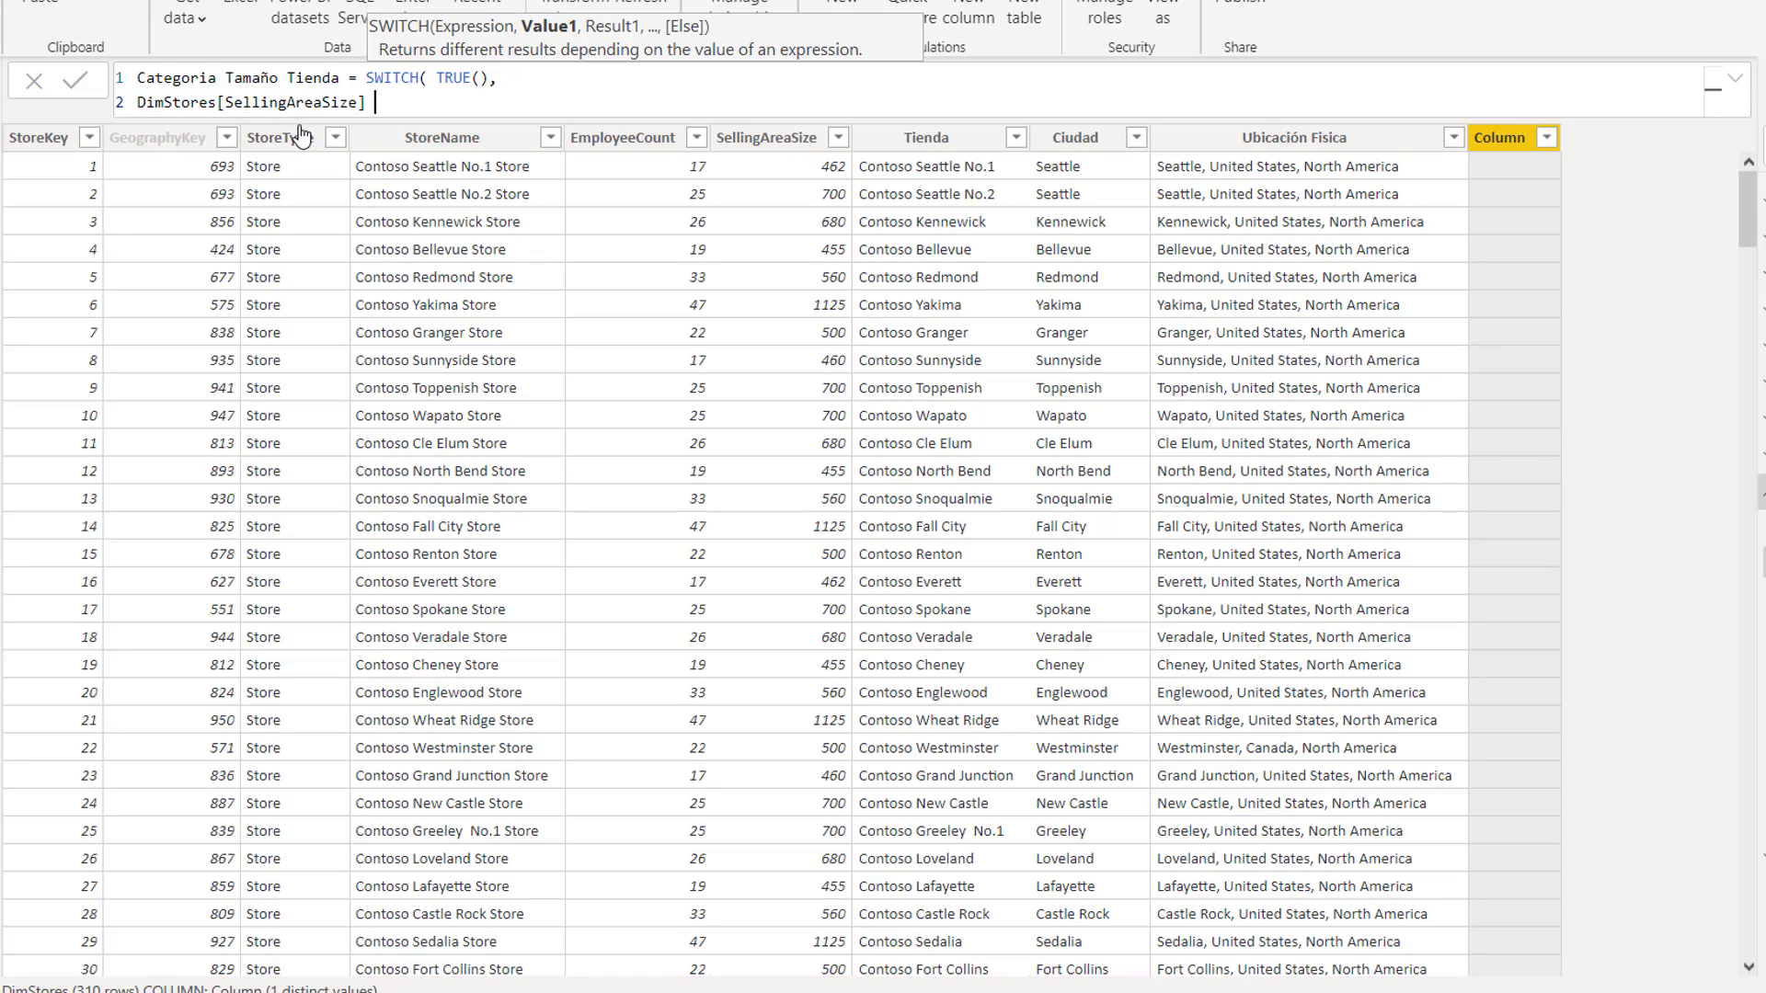
type("<= 500, \"p")
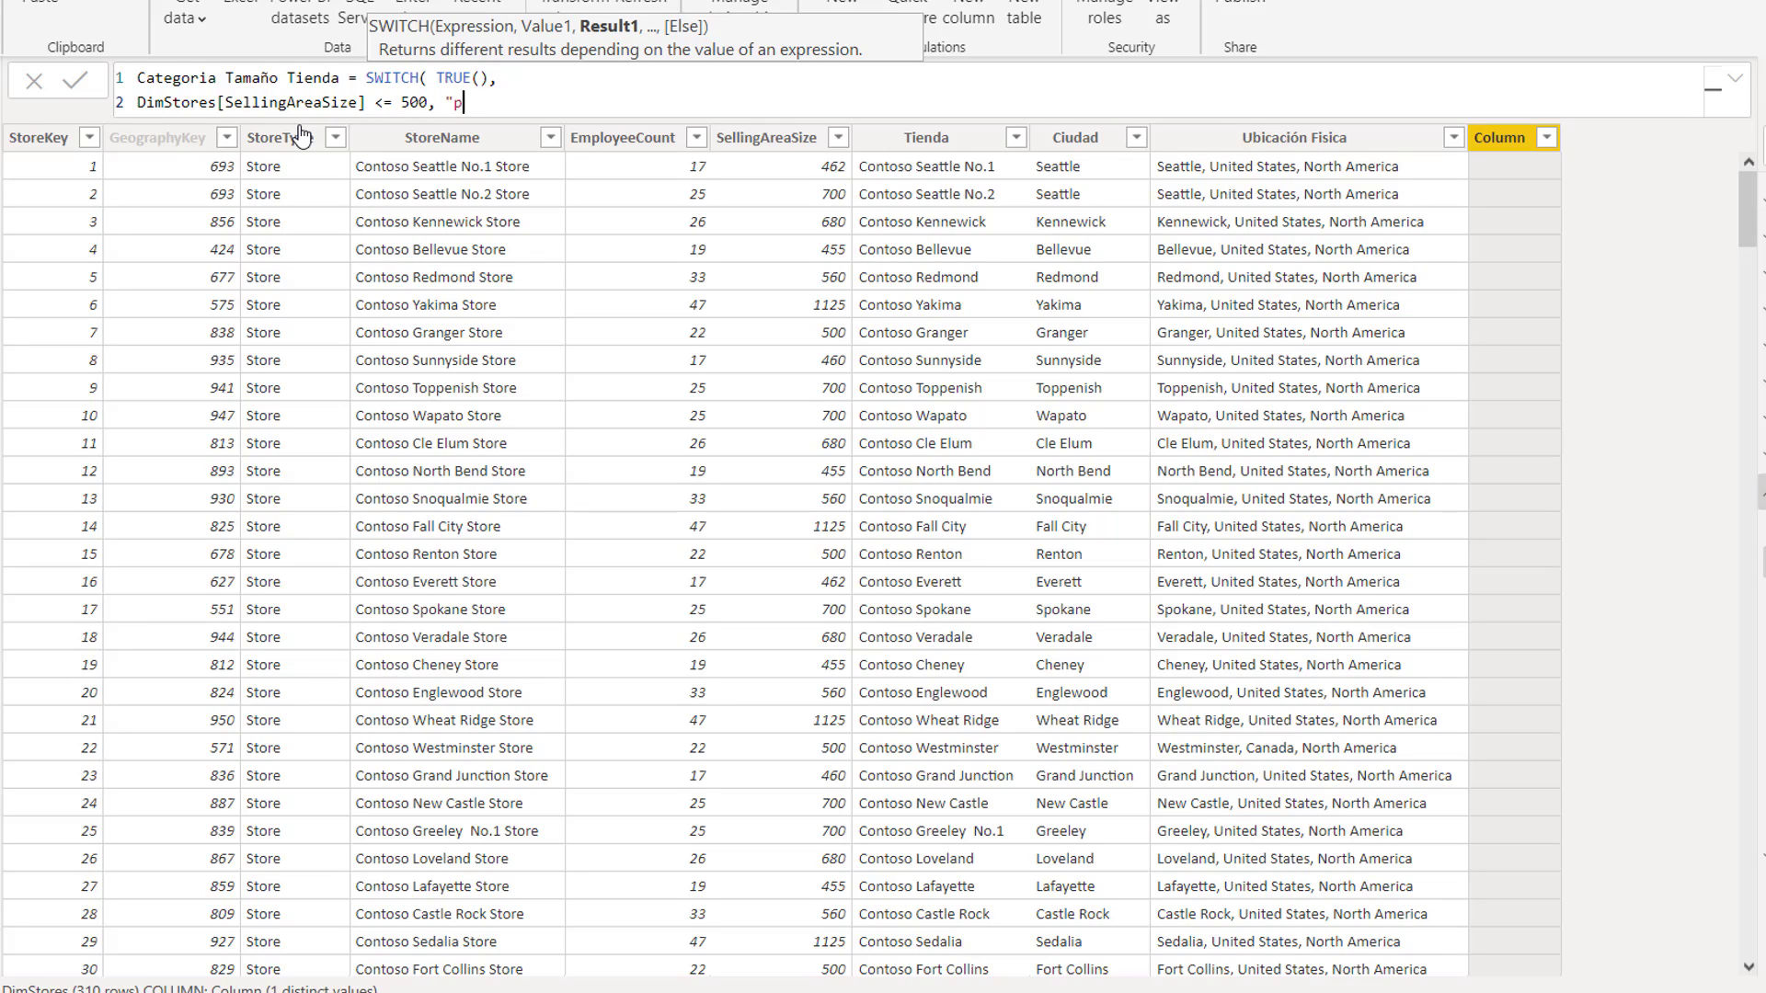
key("BackSpace")
type("Pequeña\",")
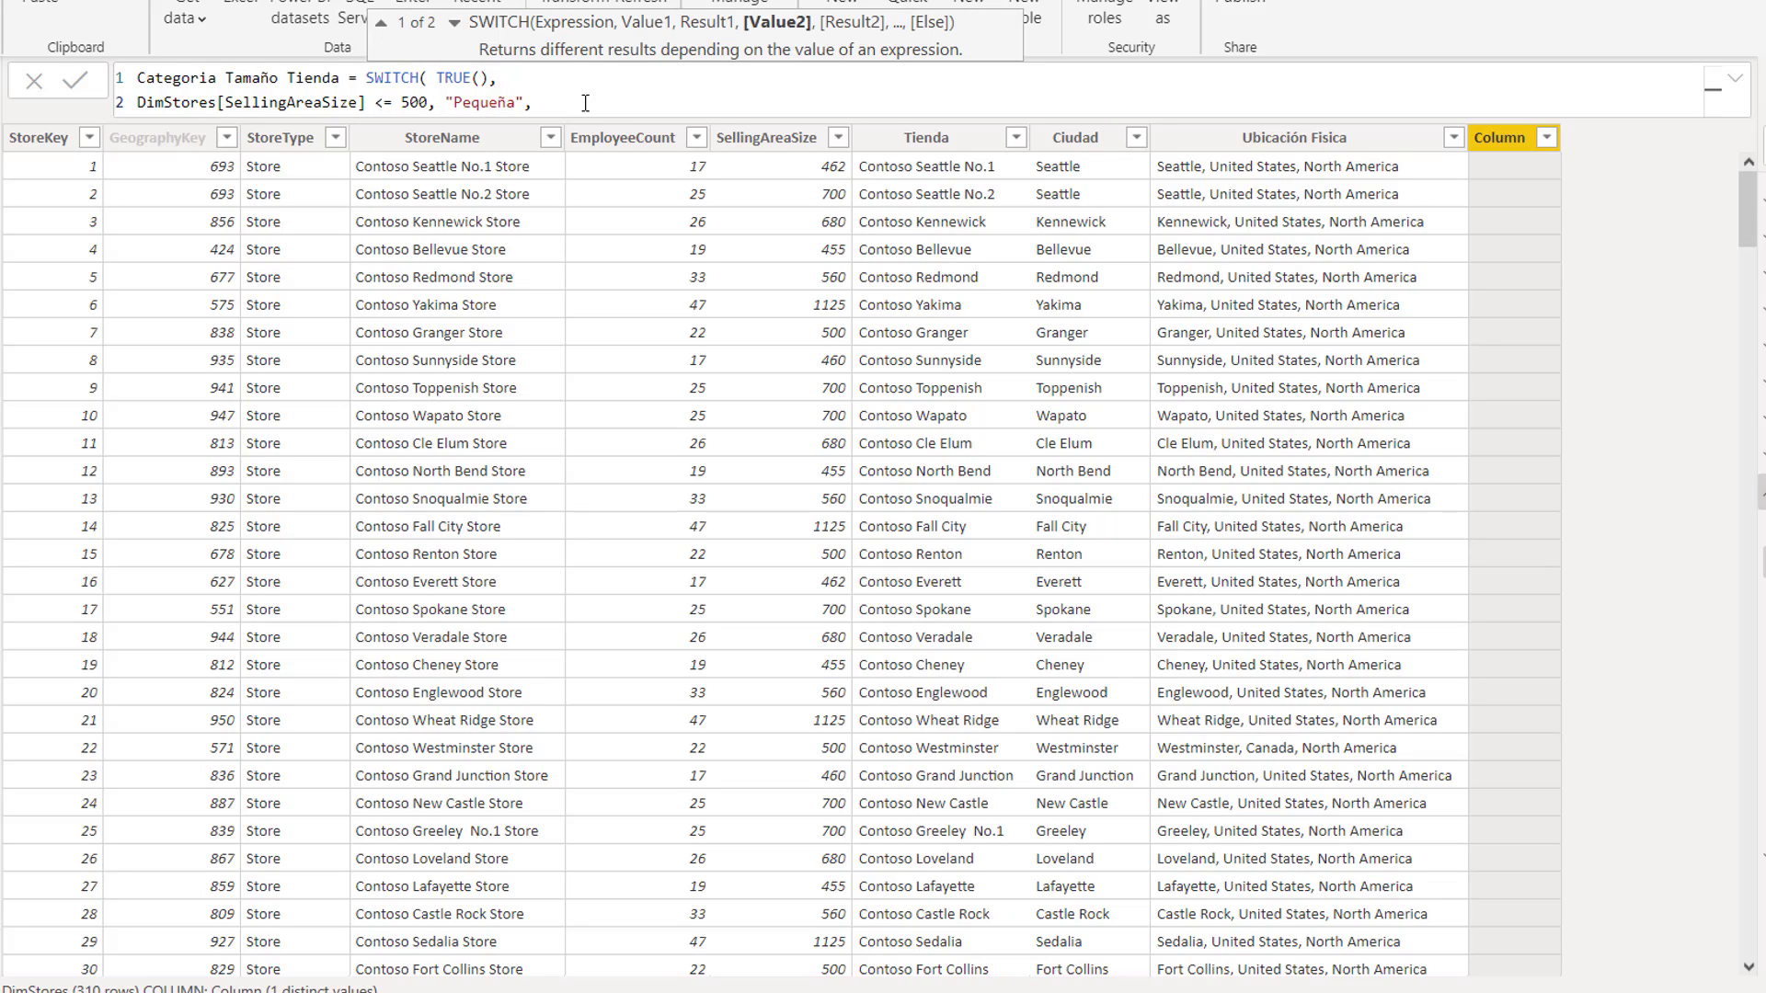
key("shift+Return")
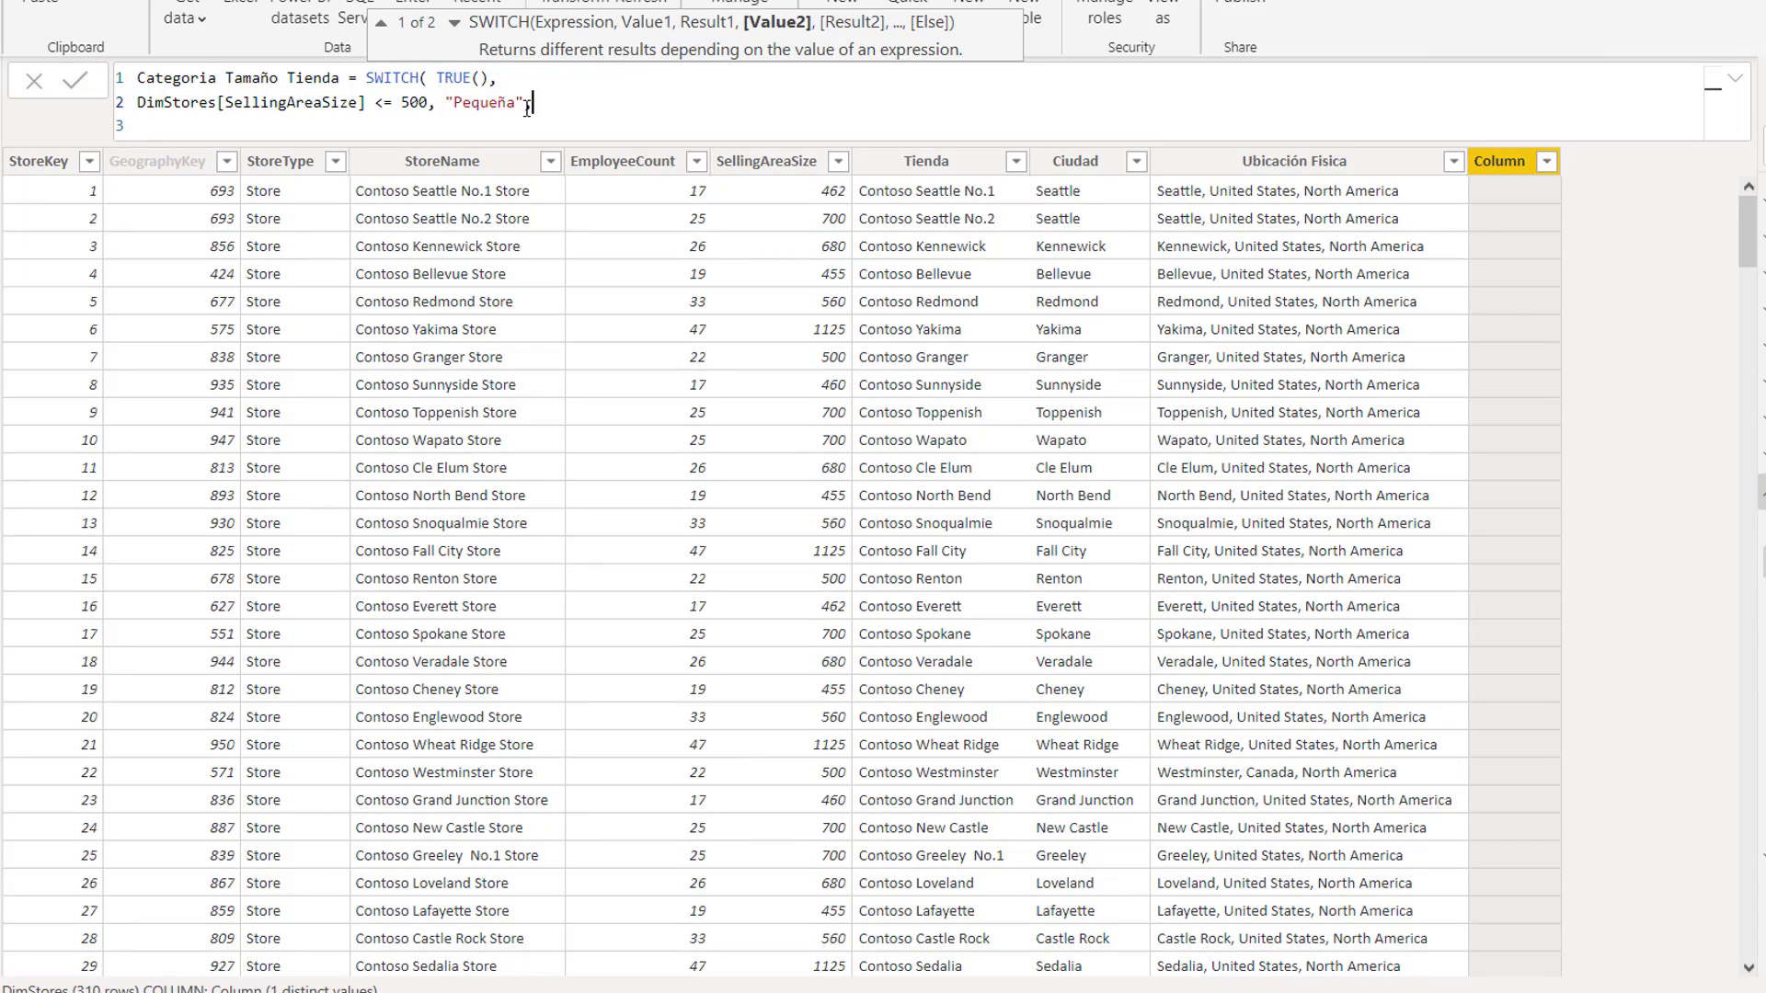
- Duplicate the "Pequeña" condition onto line 3 and change the copy to <= 800 with the result "Mediana"
left_click_drag(533, 102, 139, 104)
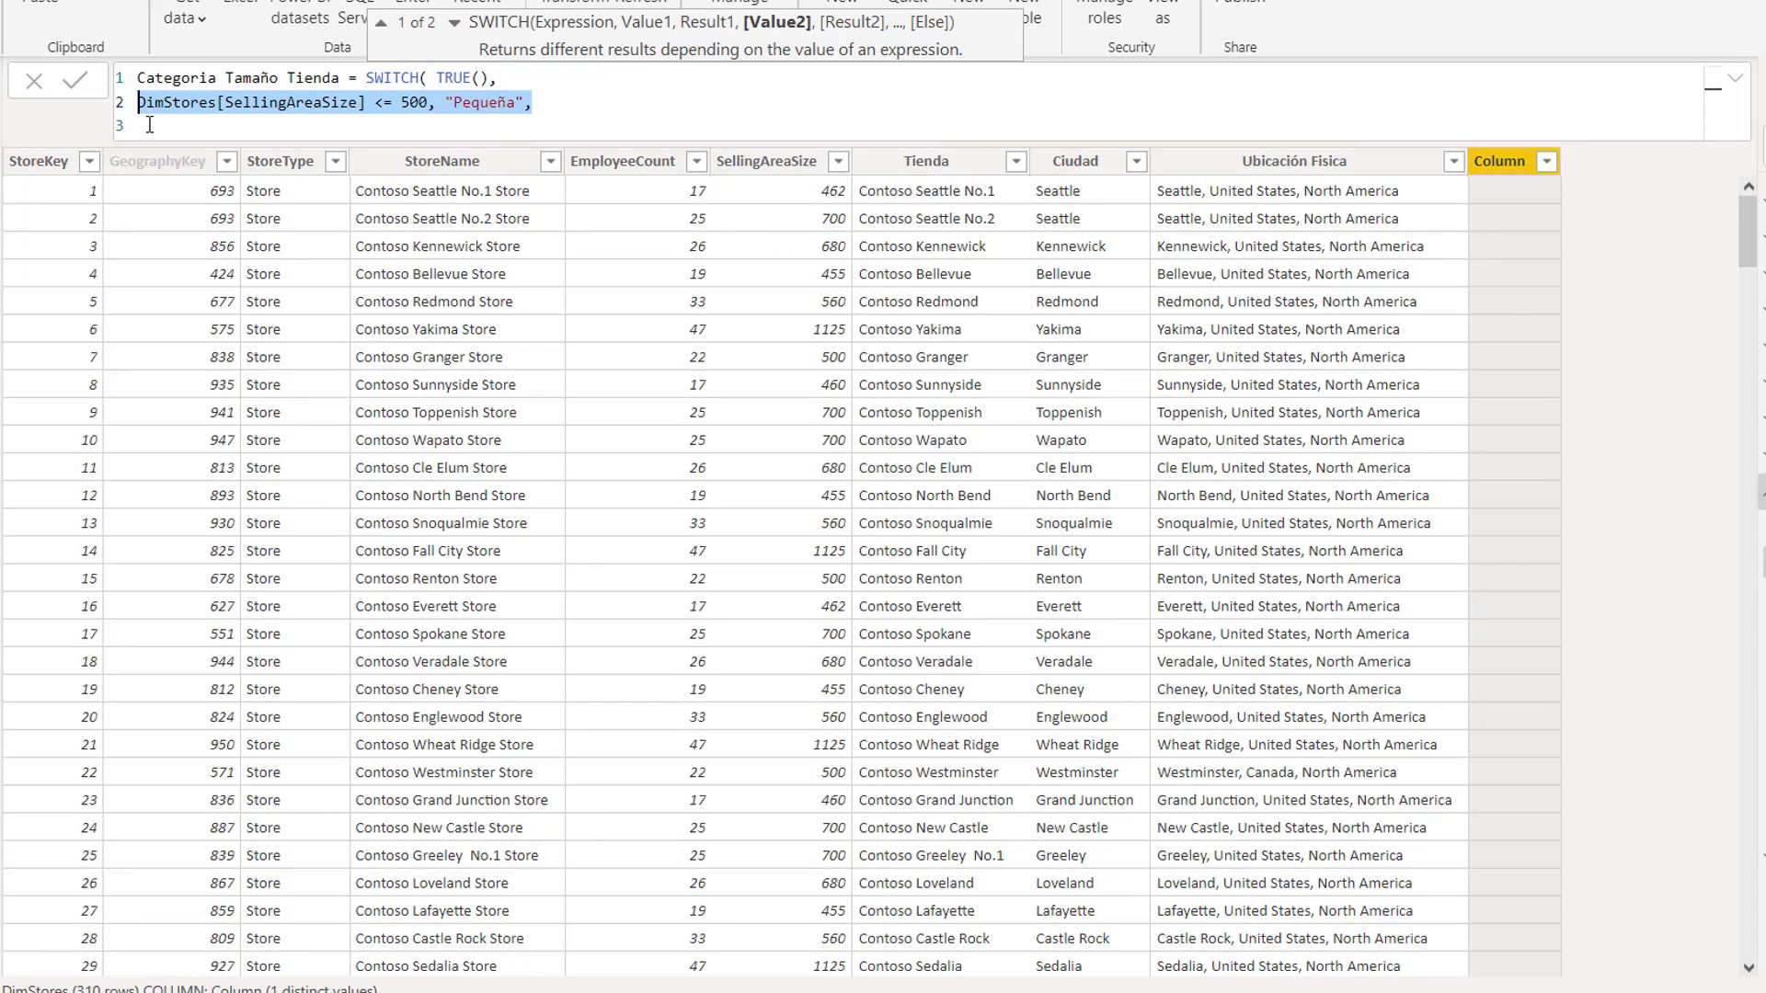
key("ctrl+c")
left_click(150, 125)
key("ctrl+v")
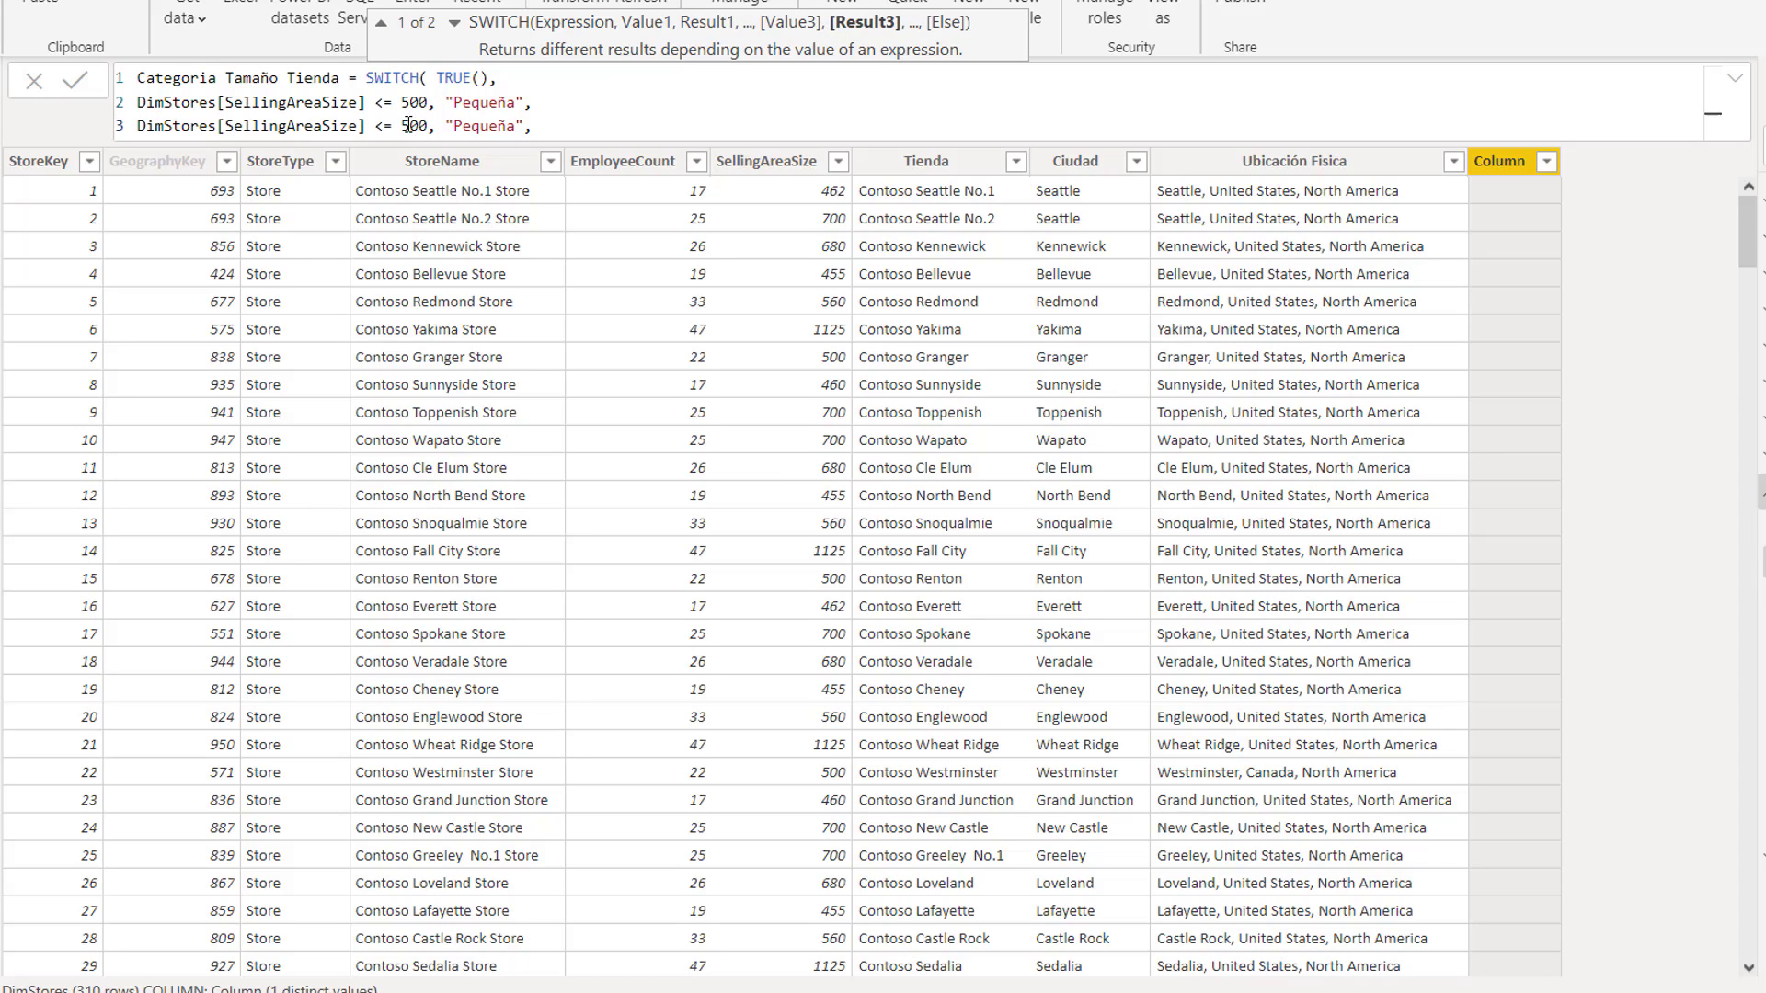
left_click(403, 126)
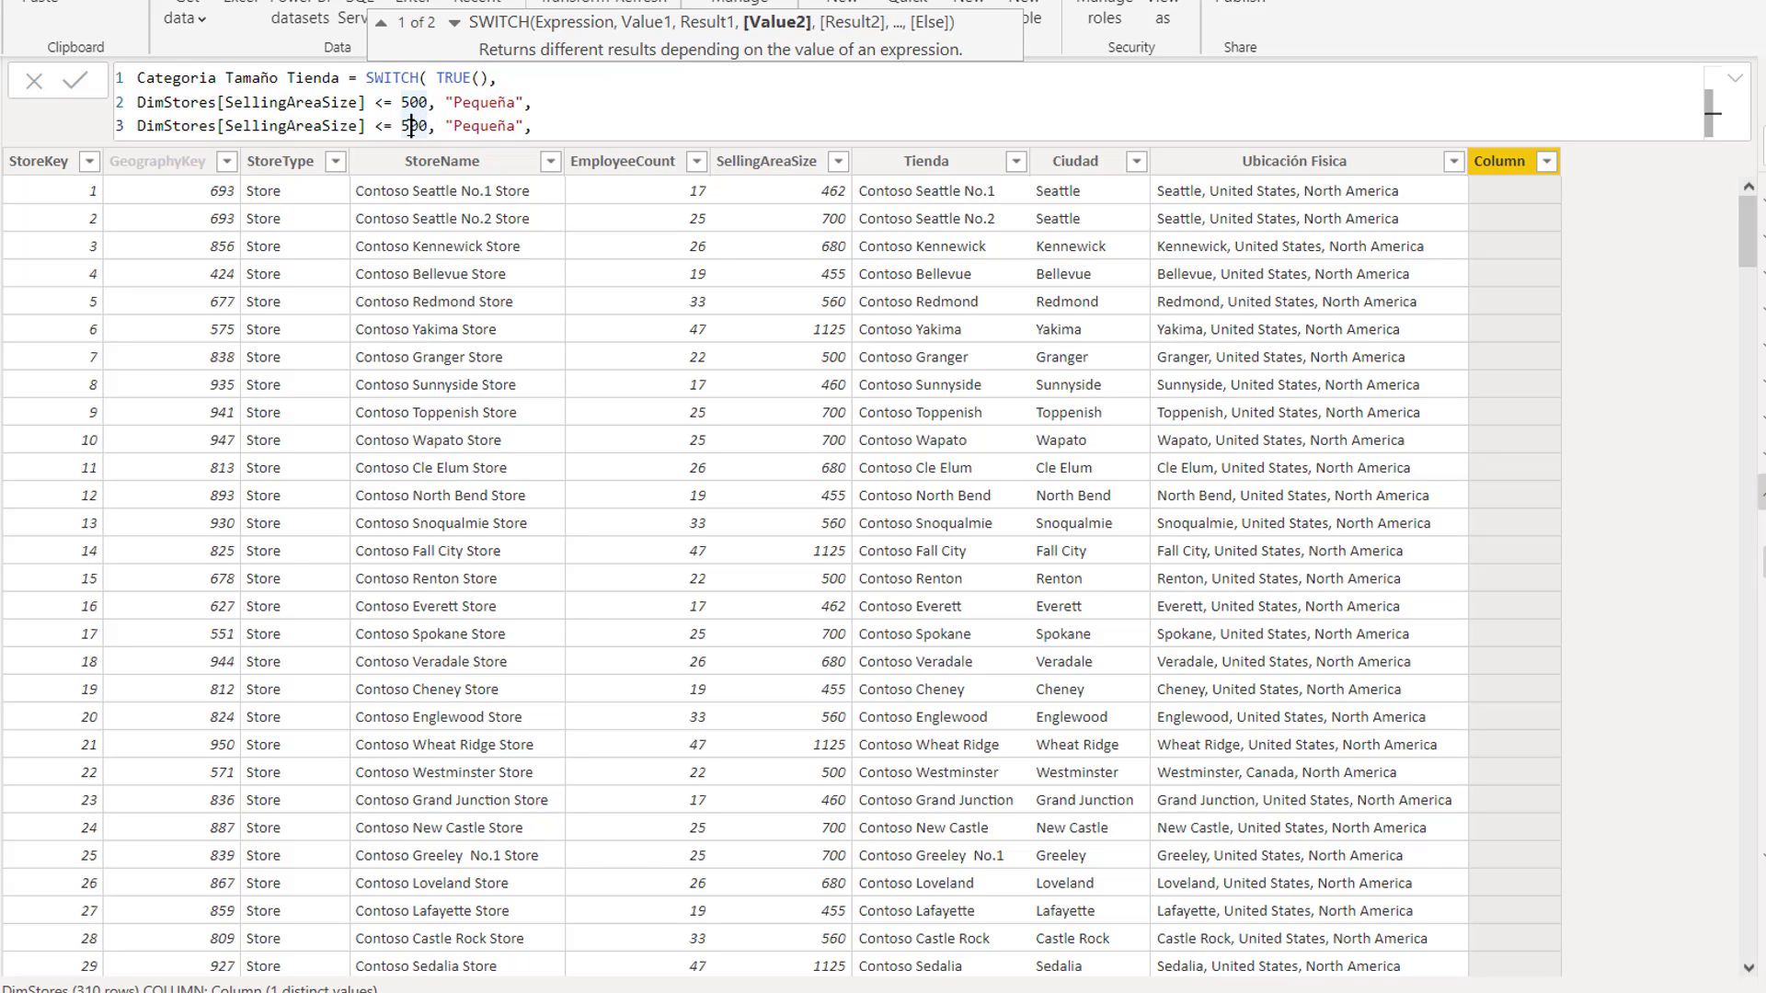
left_click_drag(407, 126, 399, 126)
type("8")
left_click_drag(517, 126, 457, 129)
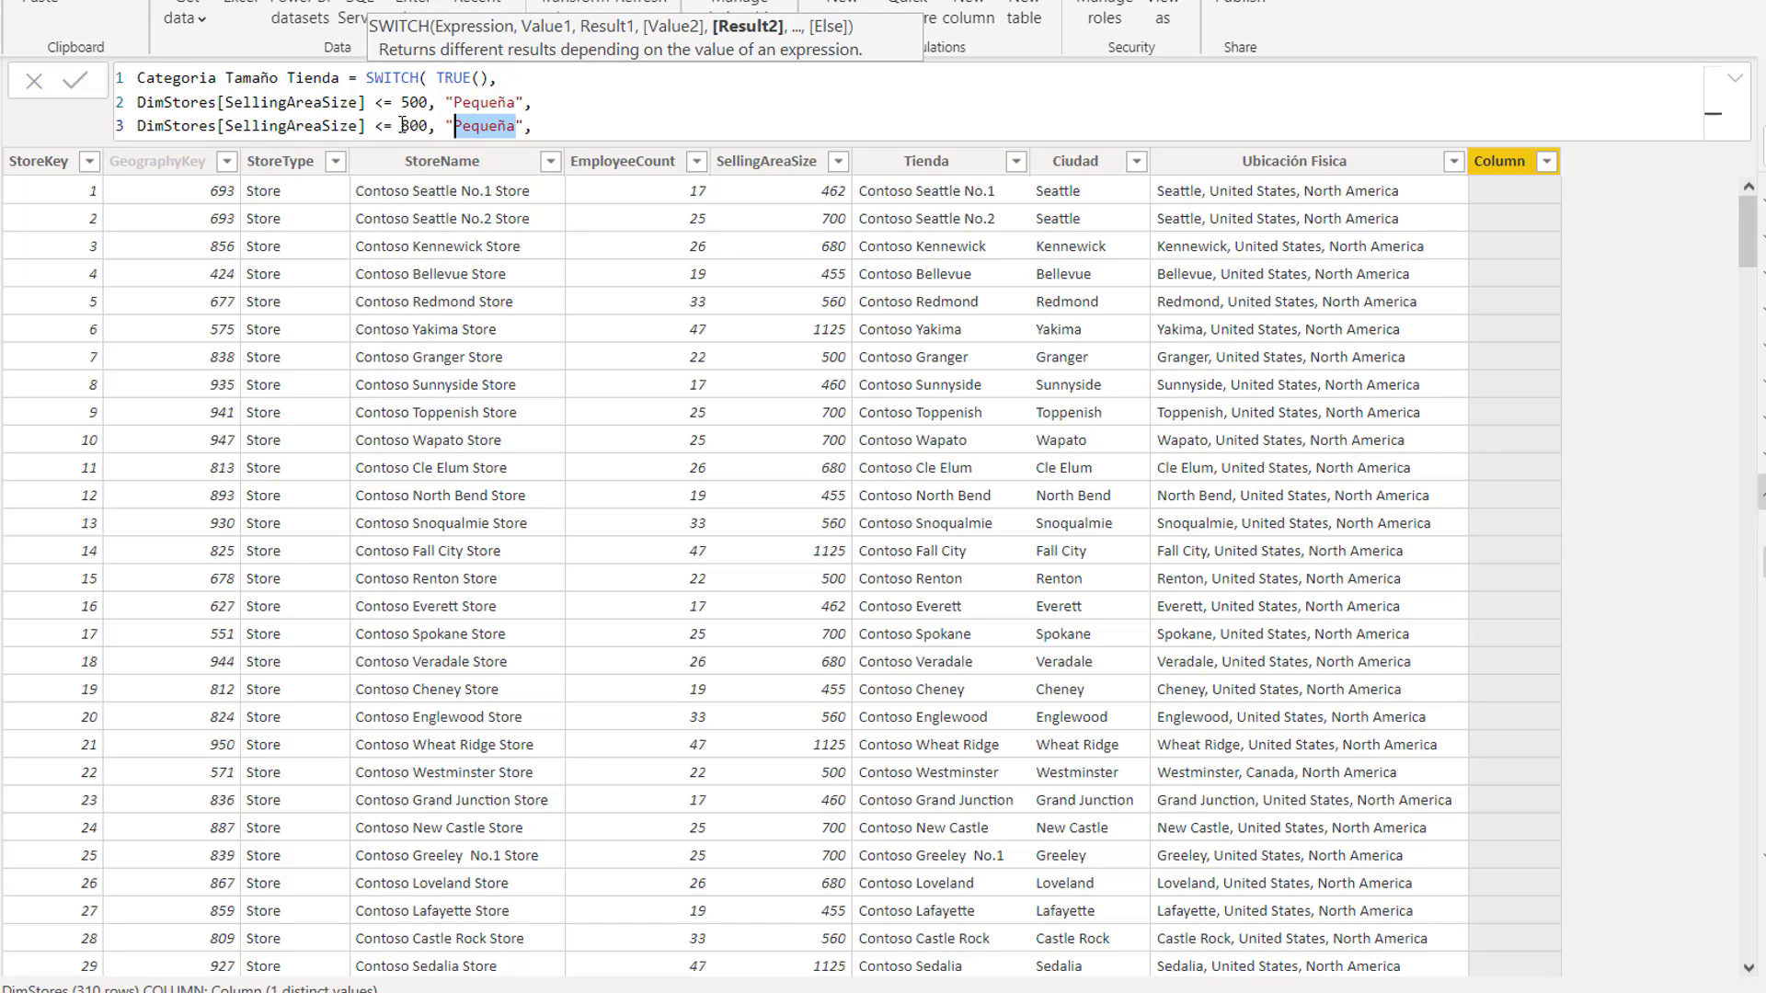
type("Mediana")
- Duplicate the "Mediana" condition onto a fourth line and change the copy's operator to >
left_click_drag(550, 125, 137, 125)
key("End")
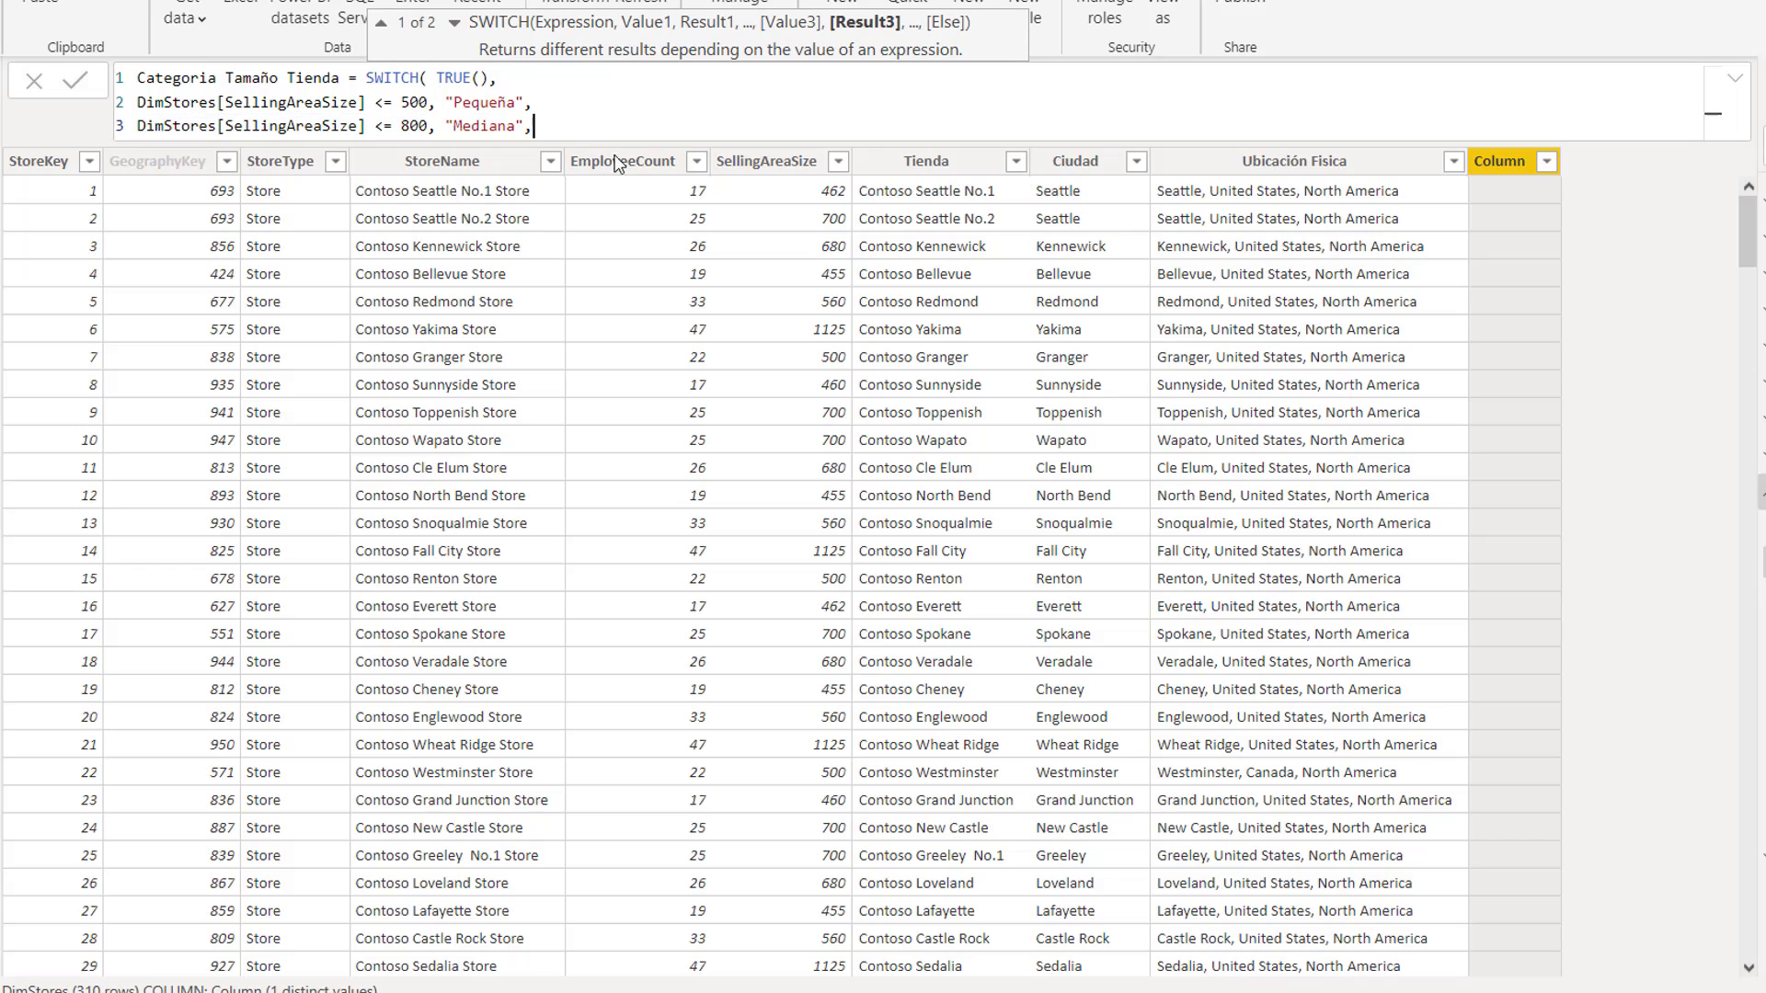
key("shift+Return")
key("ctrl+v")
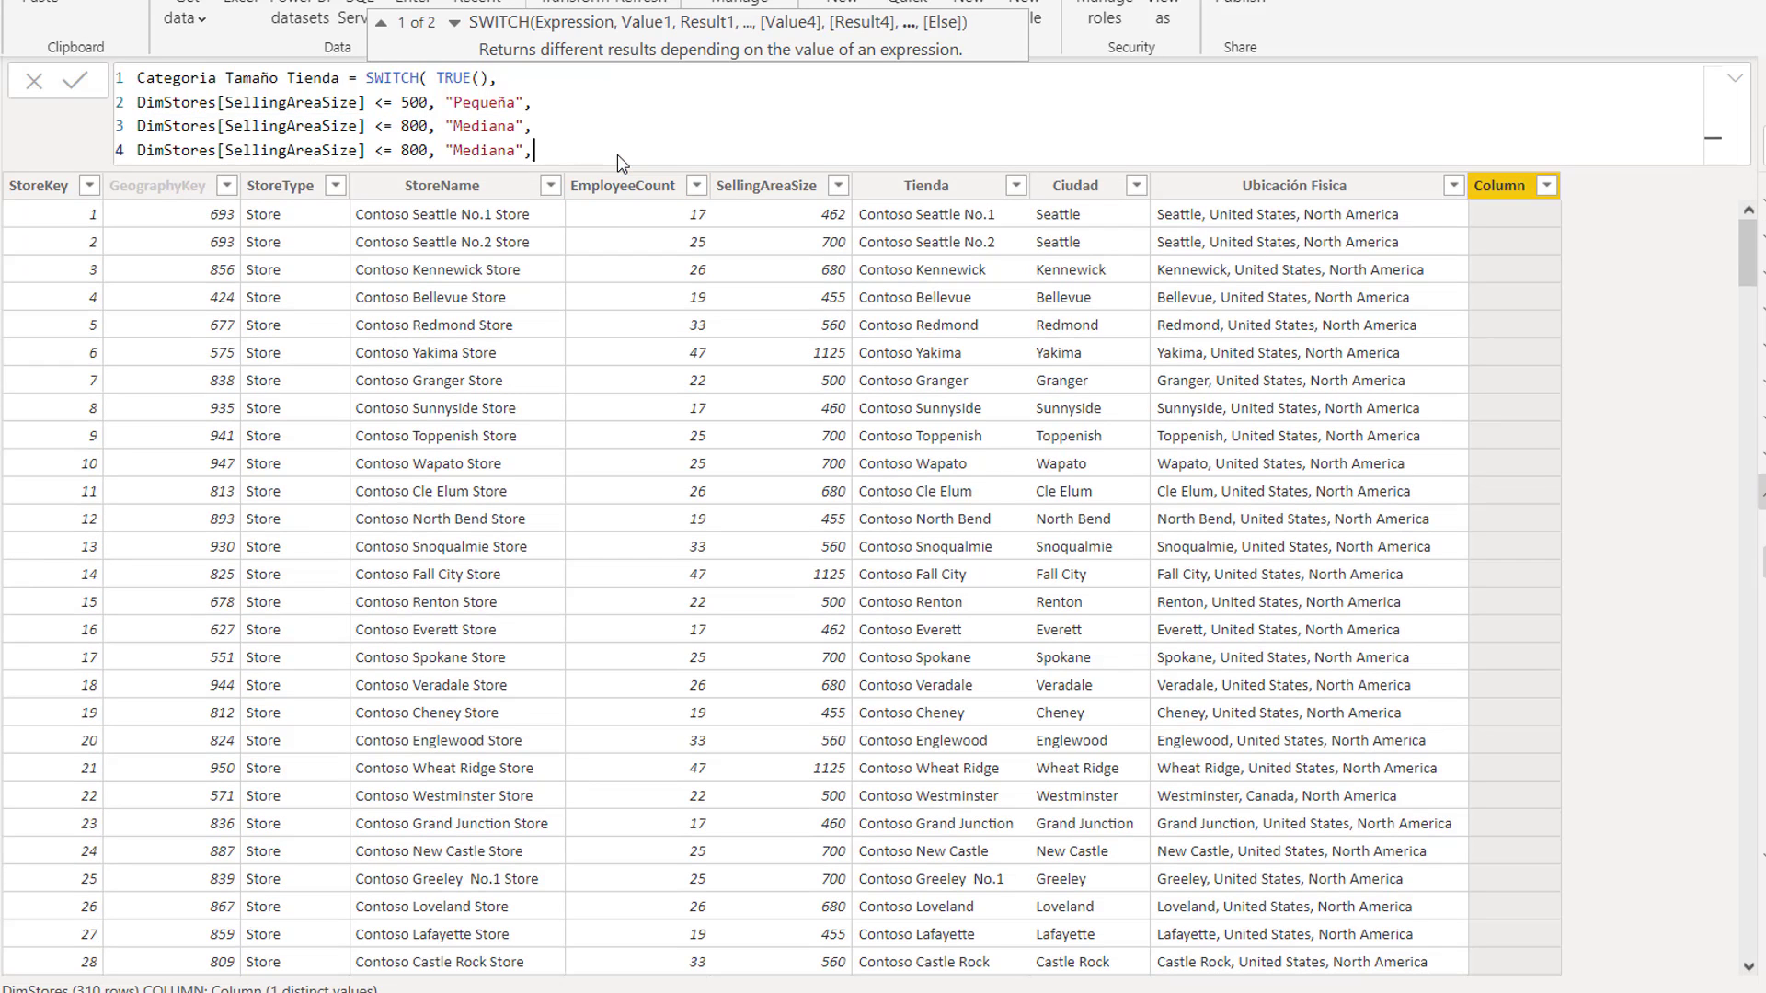
left_click_drag(394, 152, 377, 155)
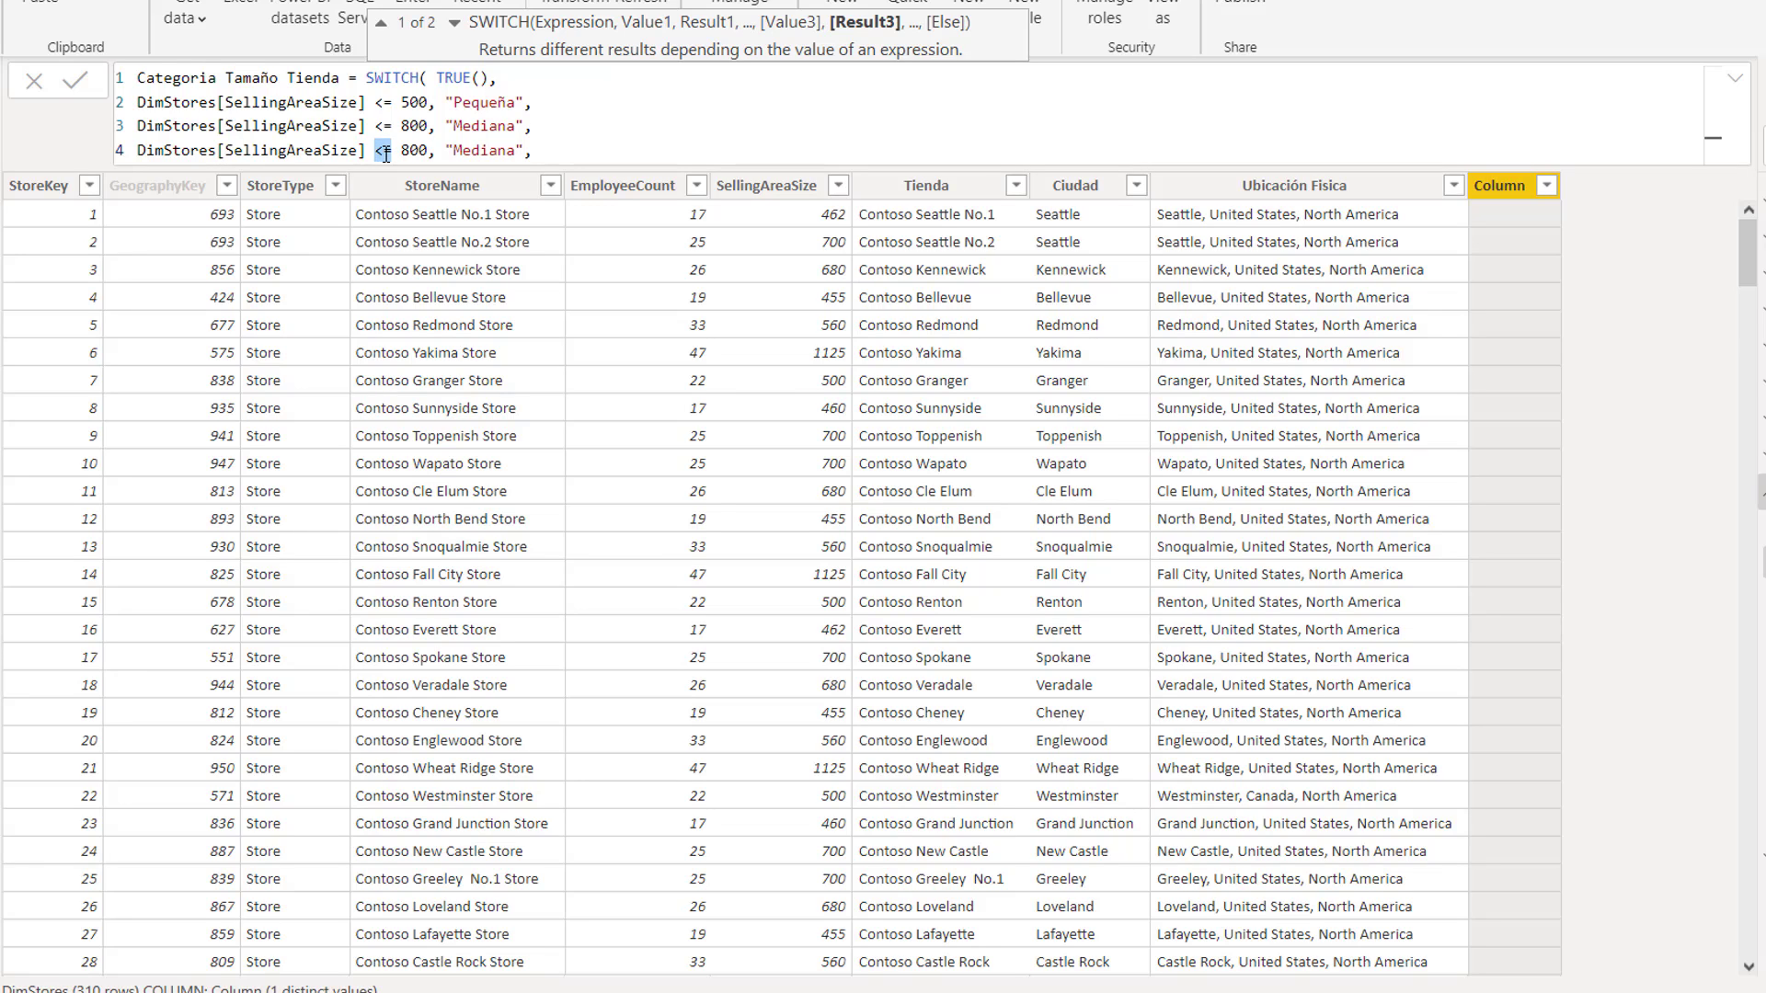
type(">")
- Replace the result text of the > 800 condition with "Grande"
key("Right")
key("Right")
key("Right")
key("Right")
key("Right")
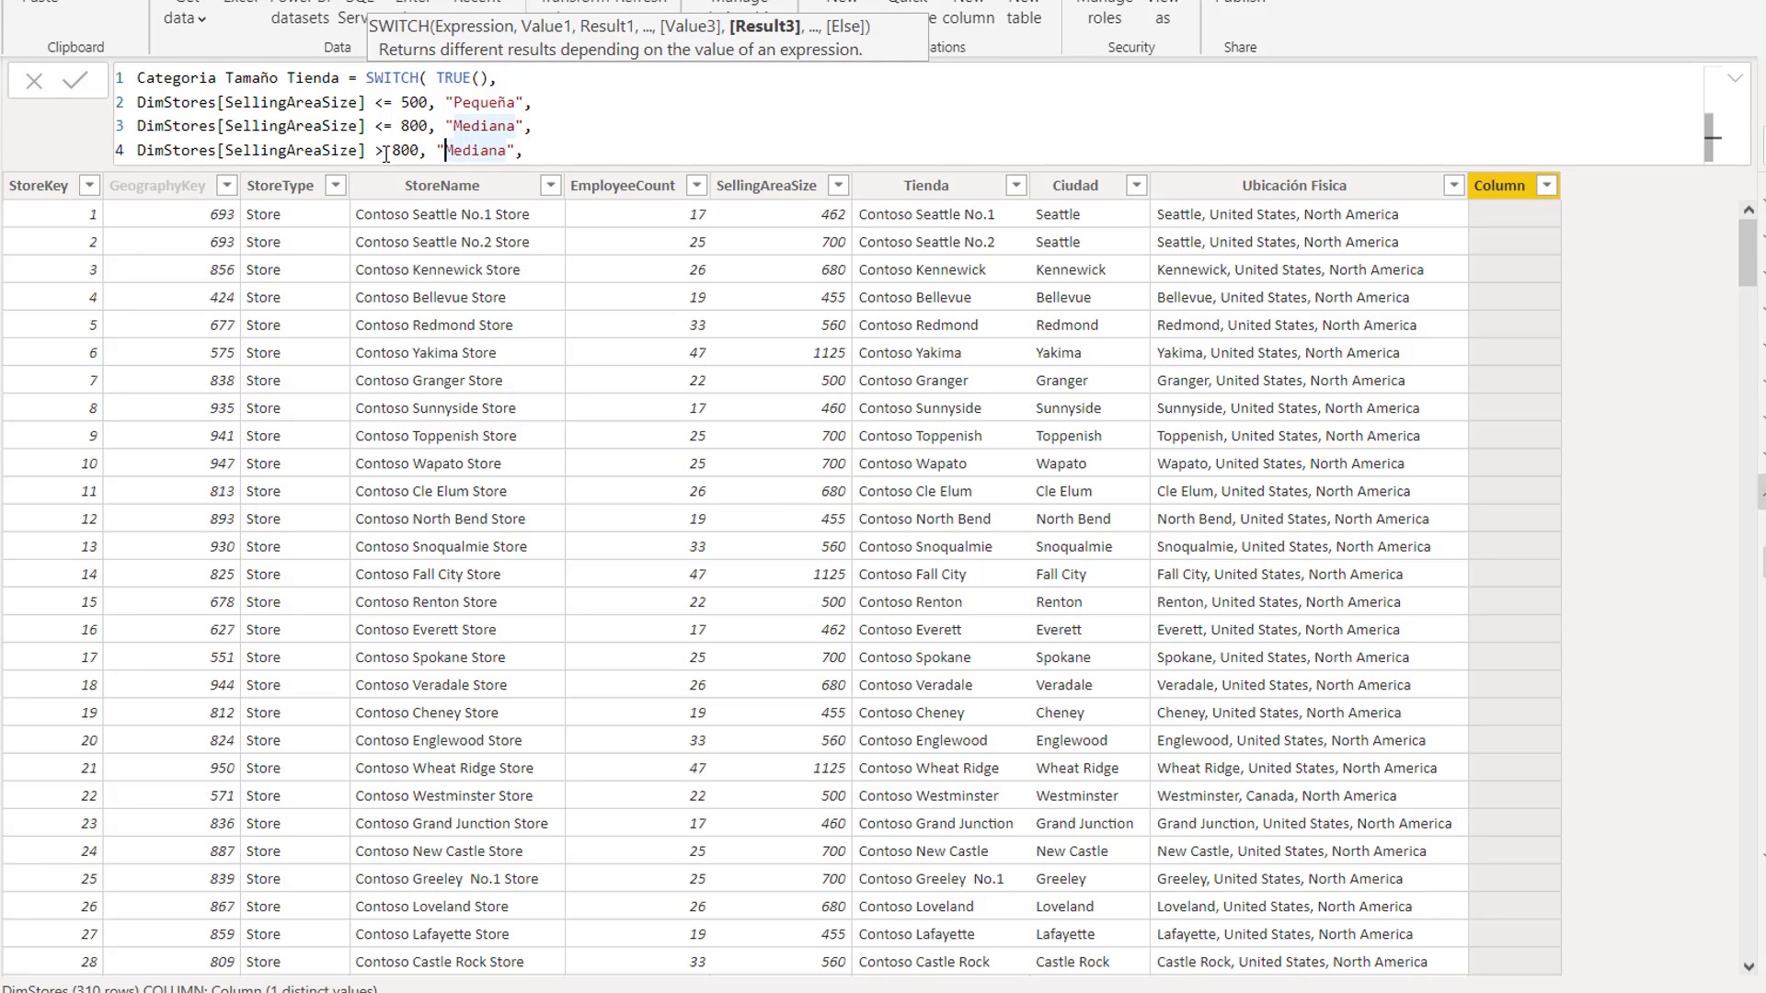
key("Delete")
key("Delete")
key("Delete")
key("Delete")
key("Delete")
key("Delete")
key("Delete")
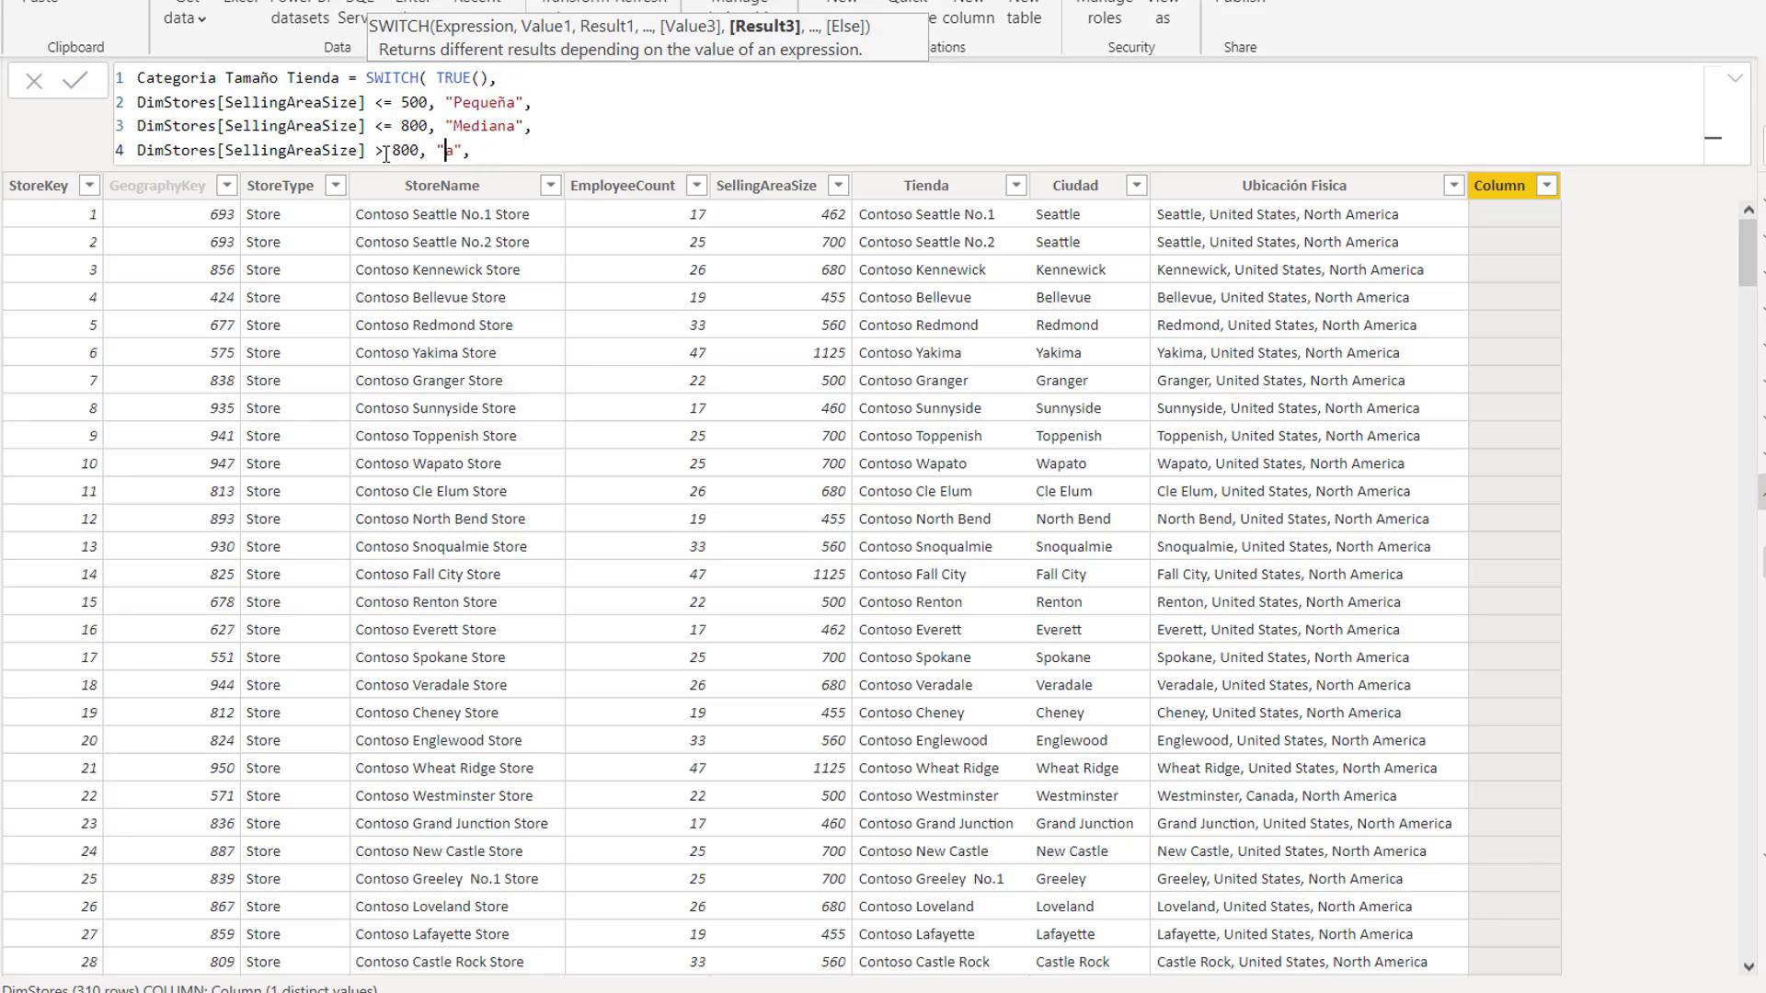
type("g")
key("BackSpace")
type("Grande")
- Add "Otro" as the default result on a fifth line, close the SWITCH function and commit the column formula
left_click(537, 149)
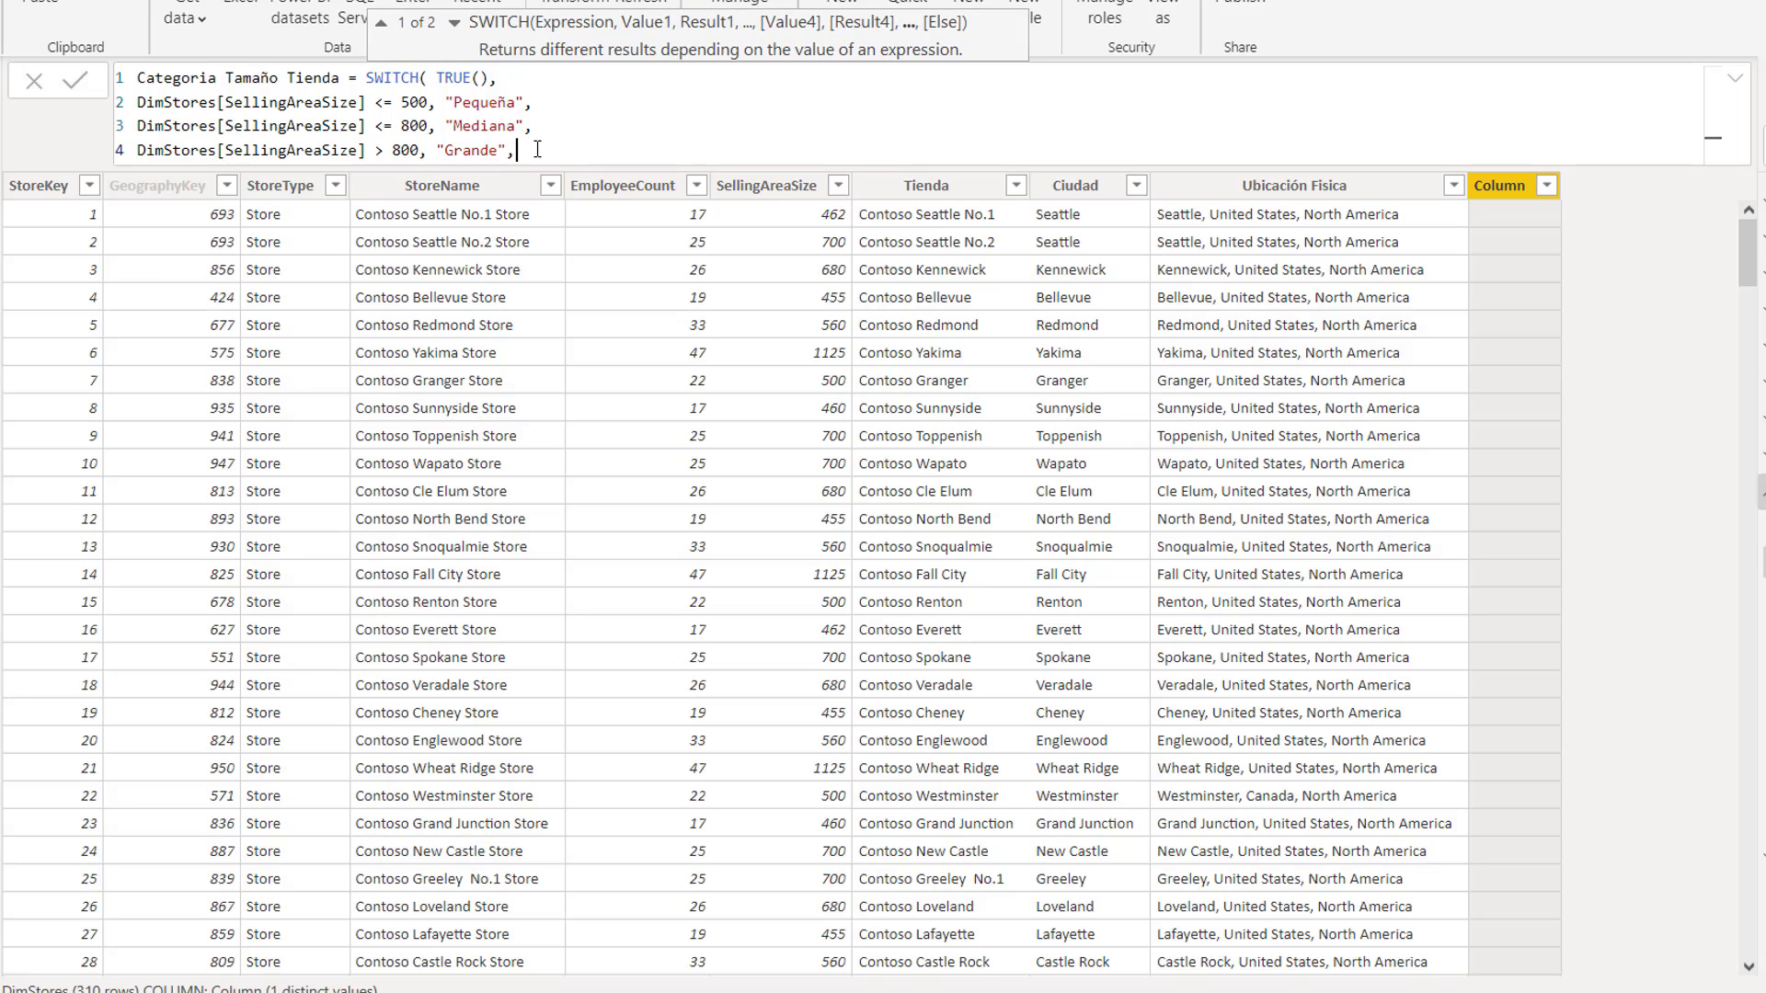
key("shift+Return")
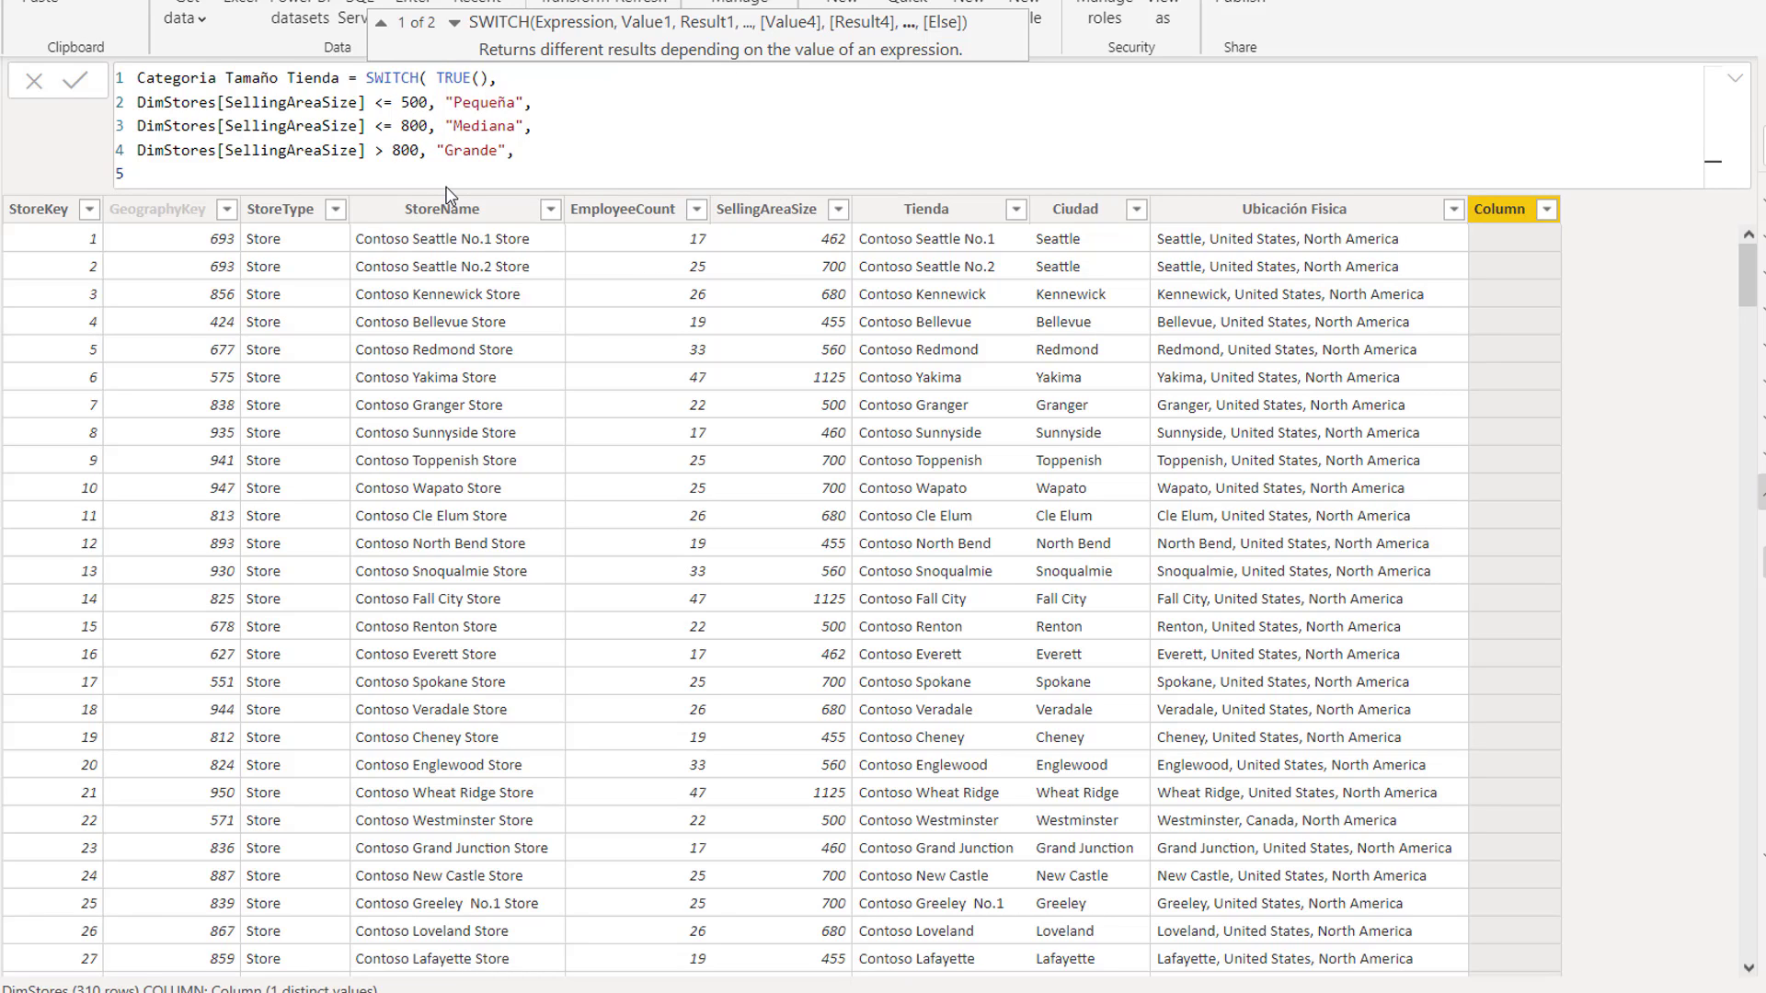
type("\"\"")
key("BackSpace")
type("o")
type("Otro\"")
type(")")
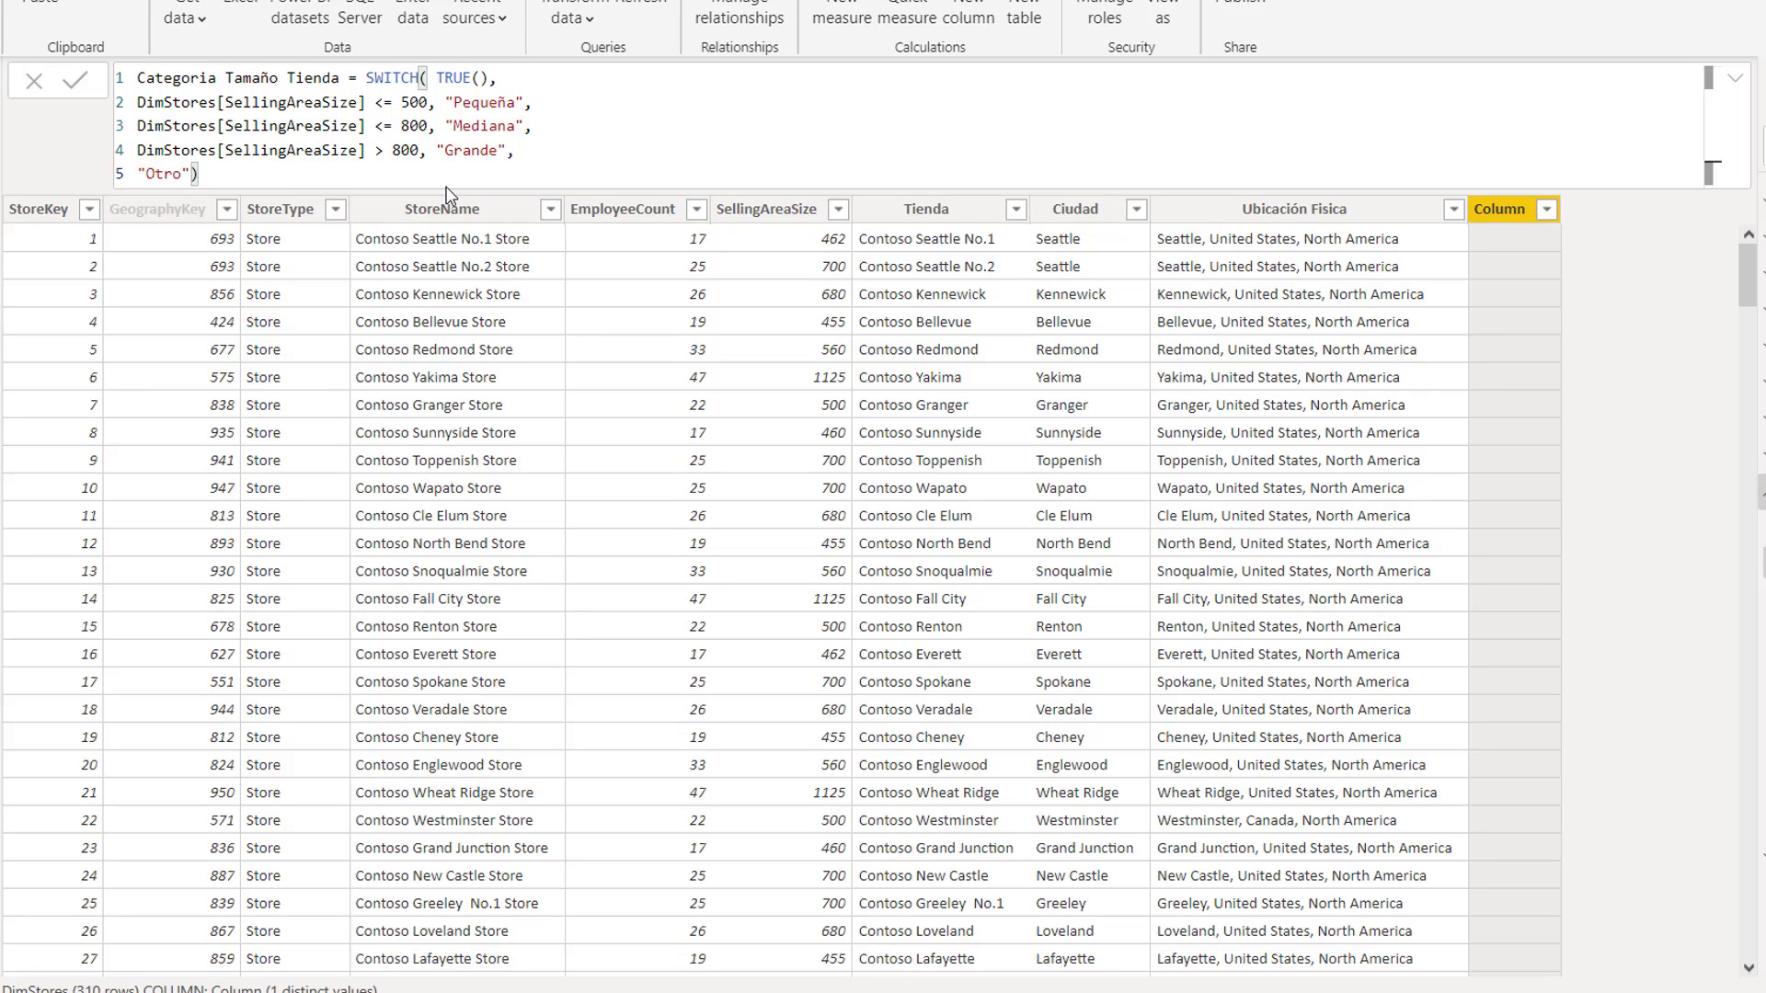
key("Return")
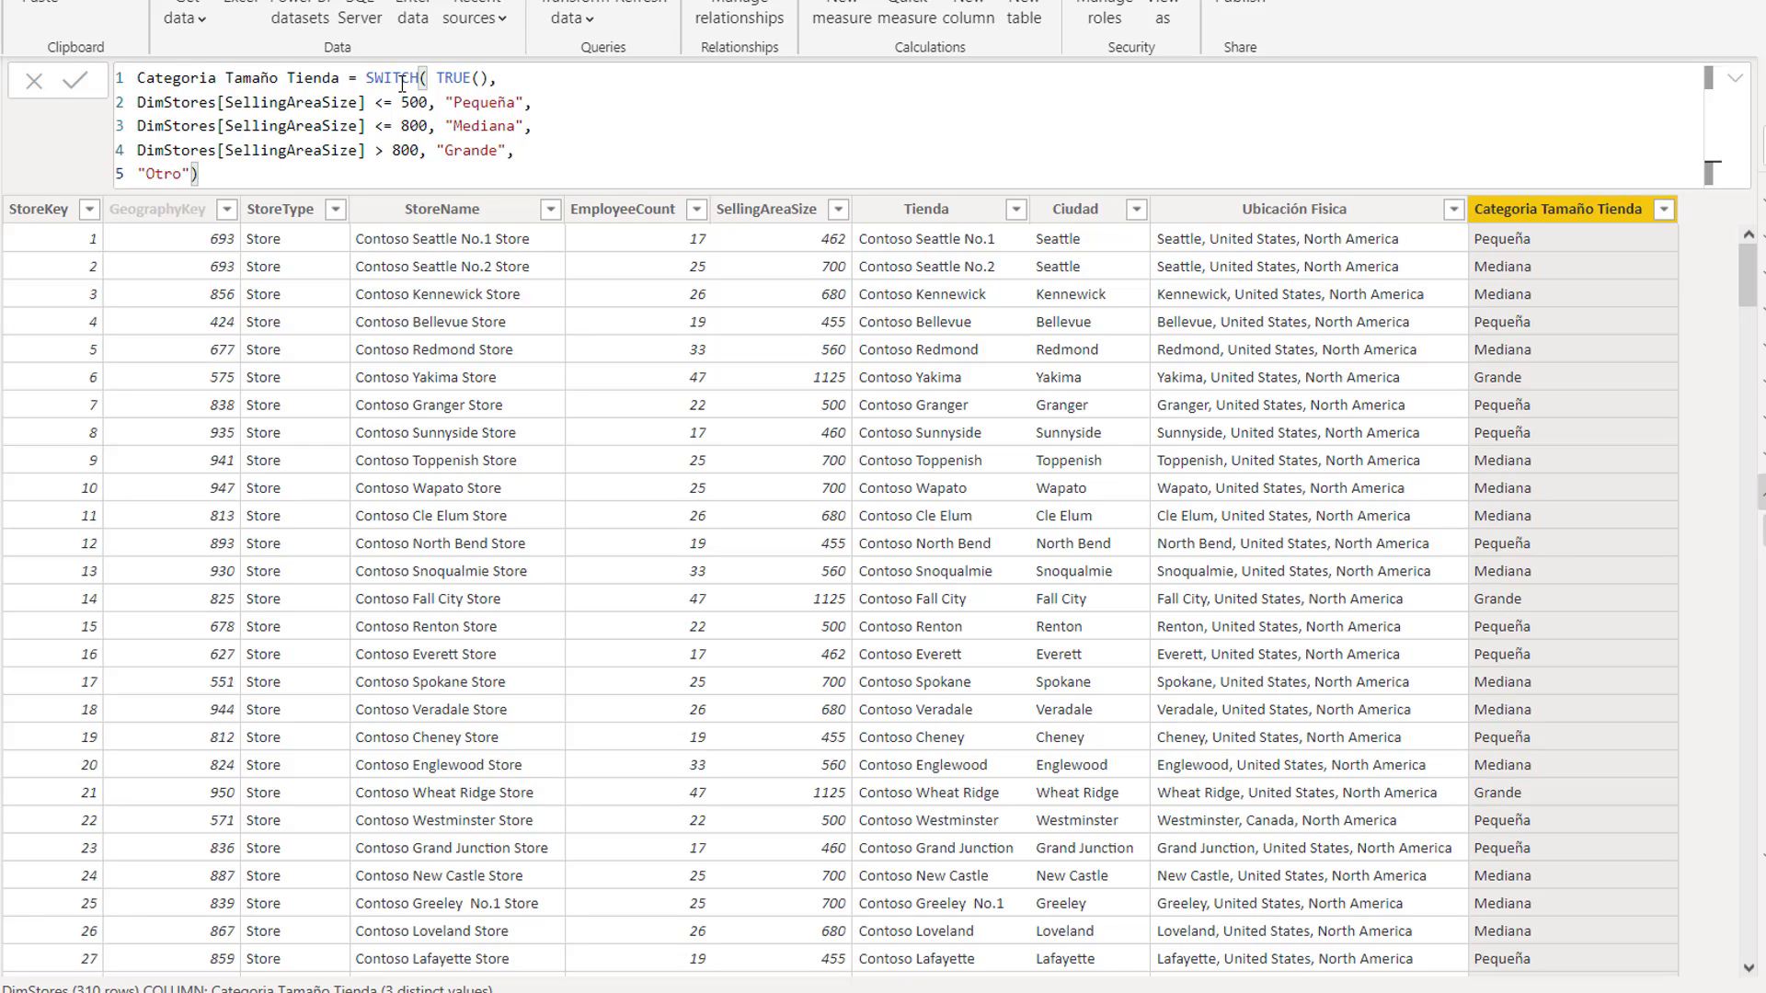
- Collapse the expanded formula editor and return to the RANKX report page with no visual selected
left_click(1735, 79)
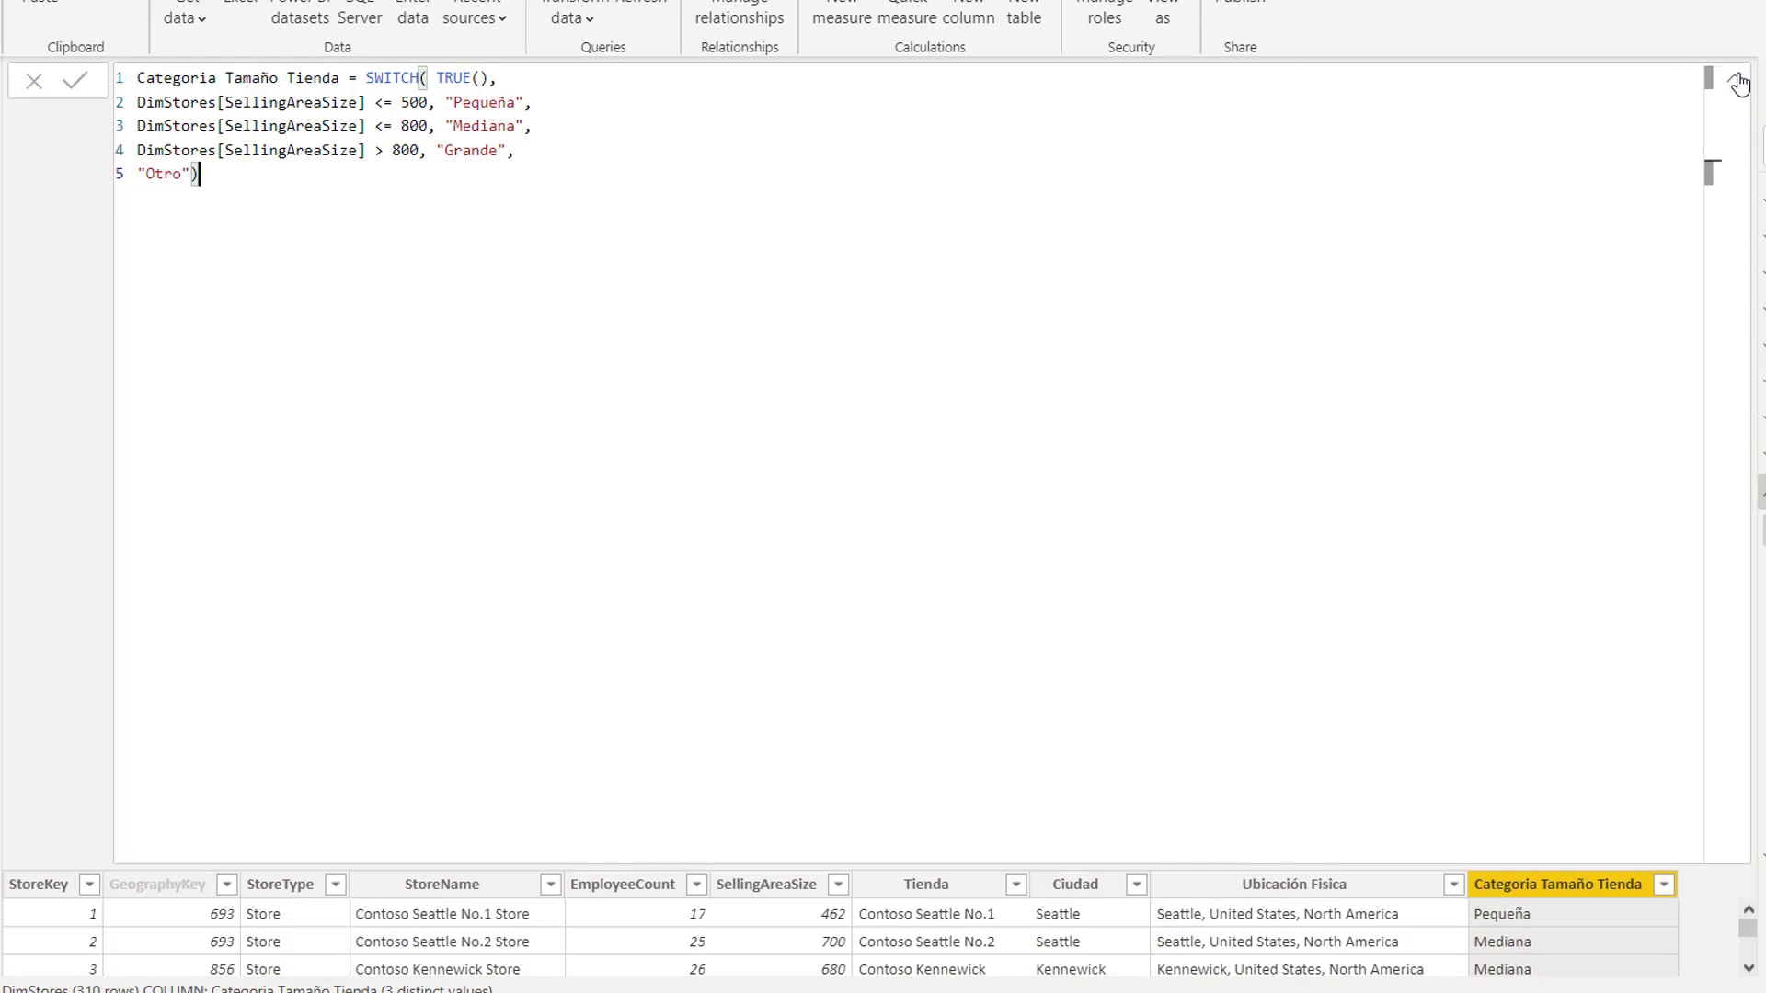
left_click(1736, 80)
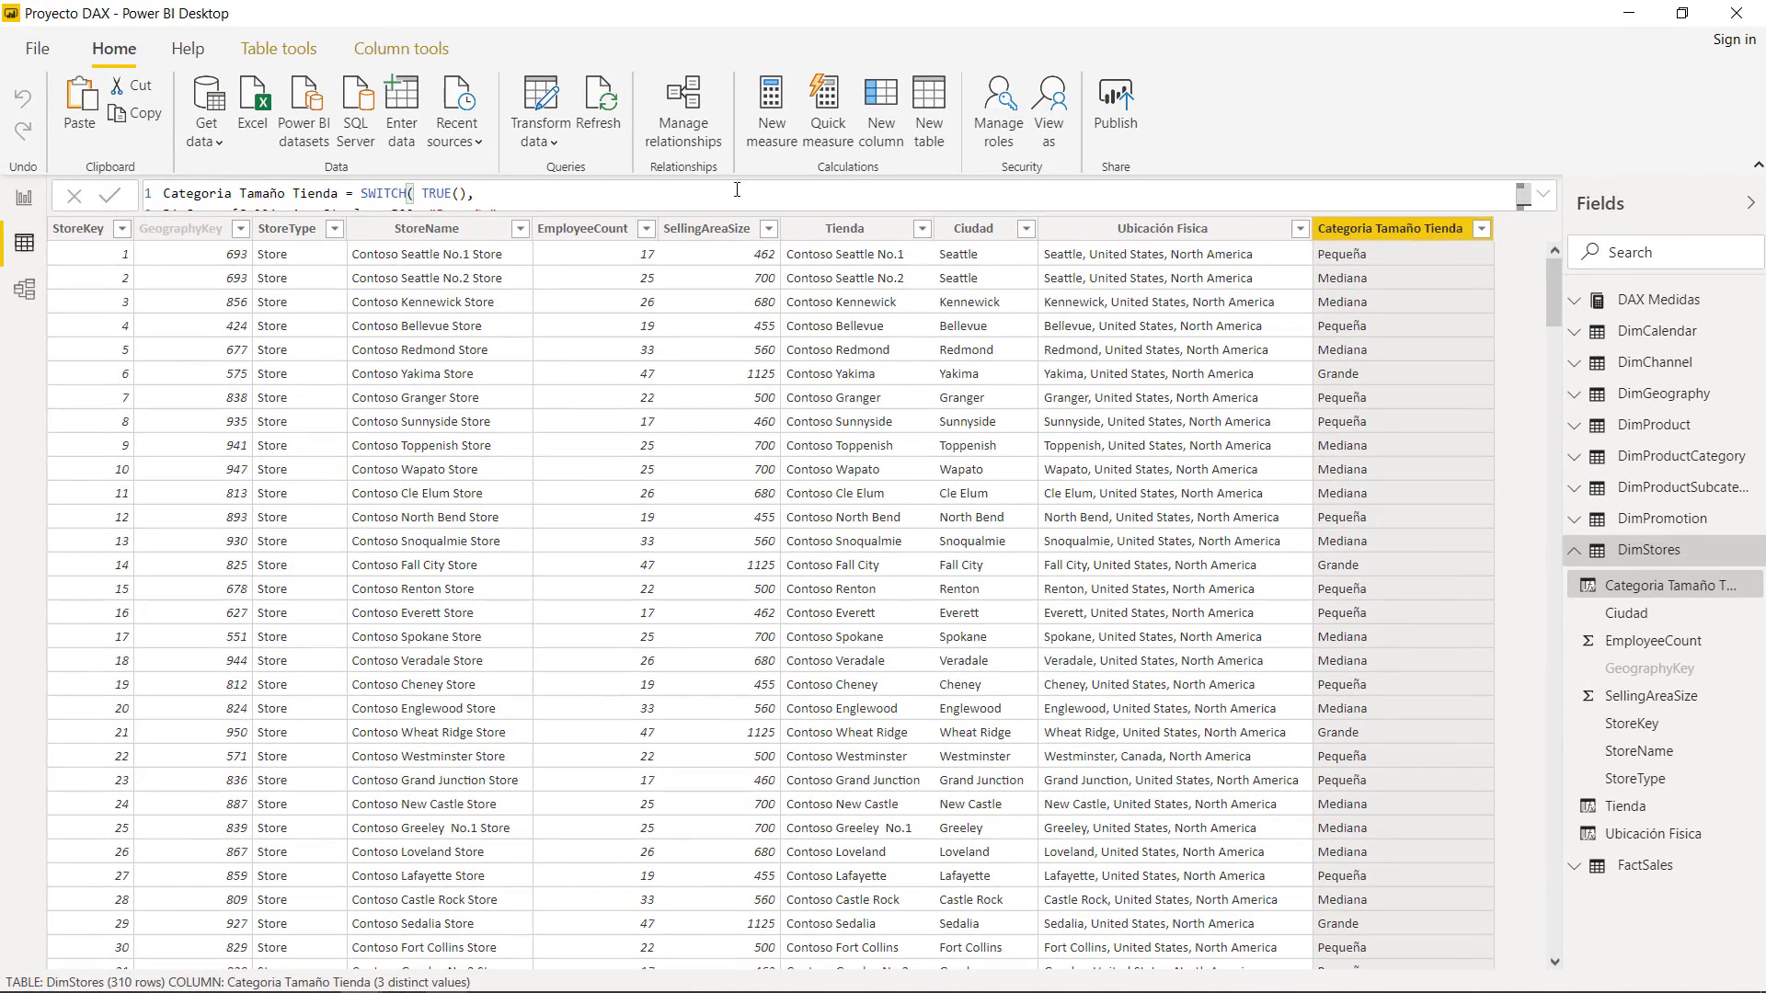
left_click(25, 203)
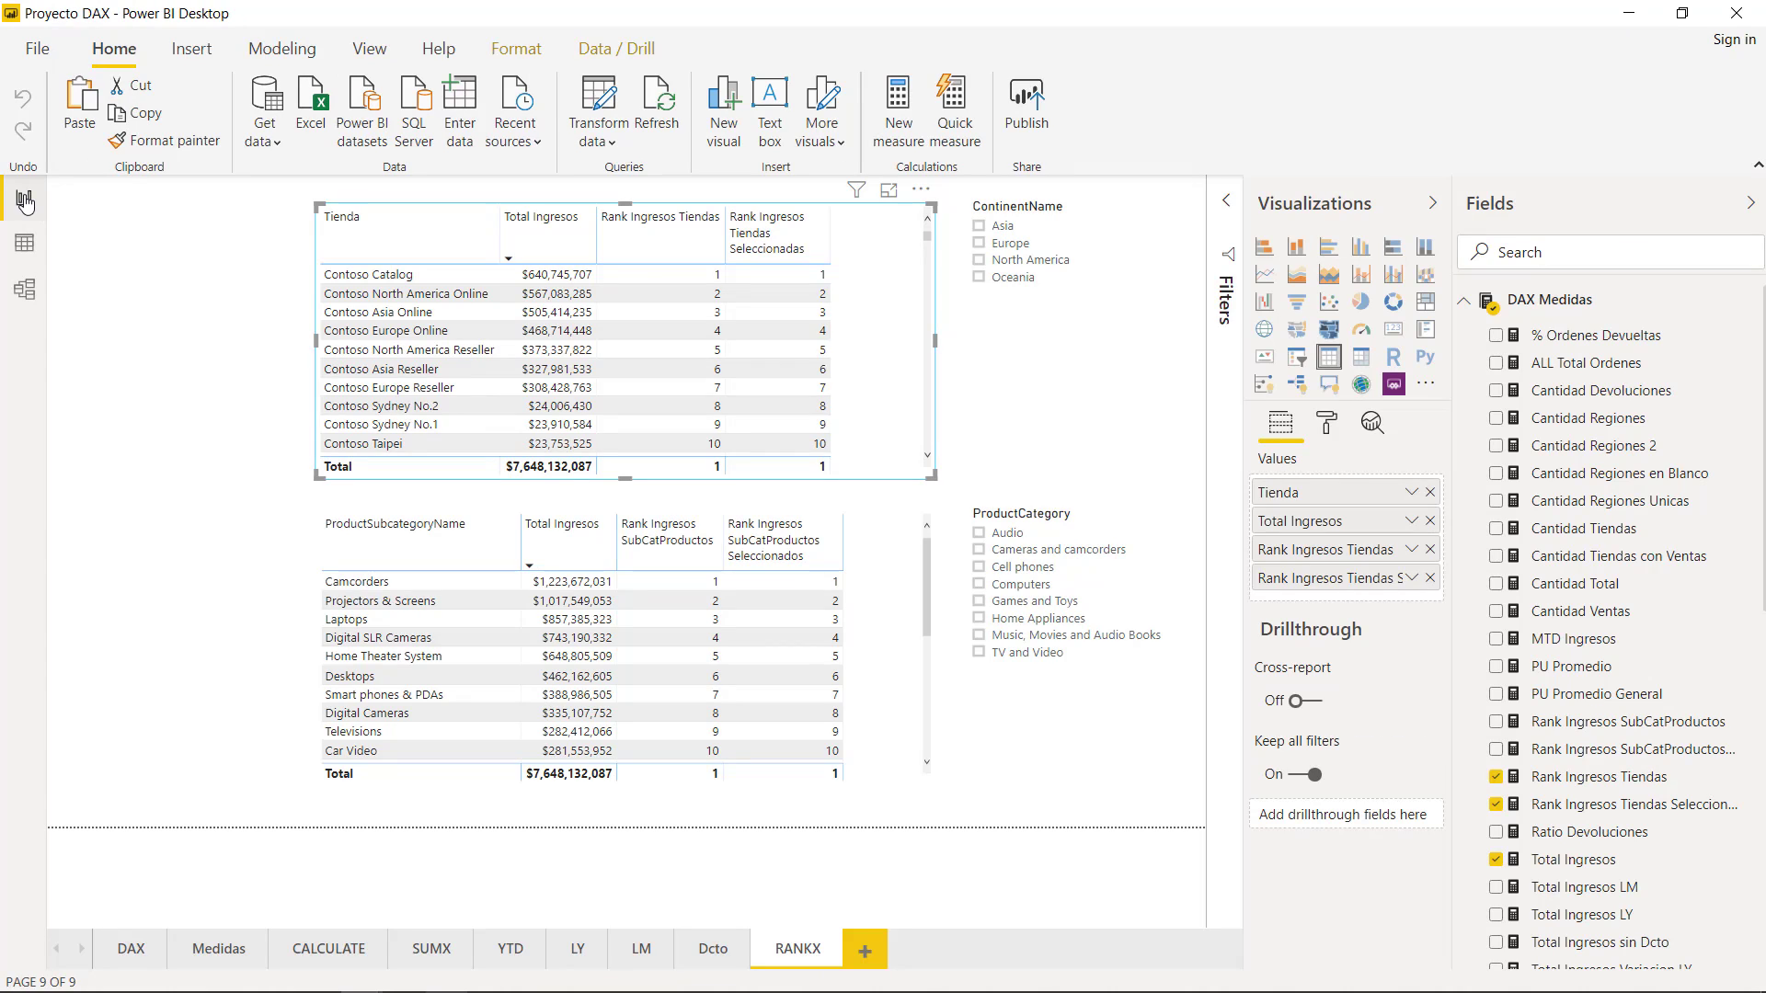
left_click(198, 368)
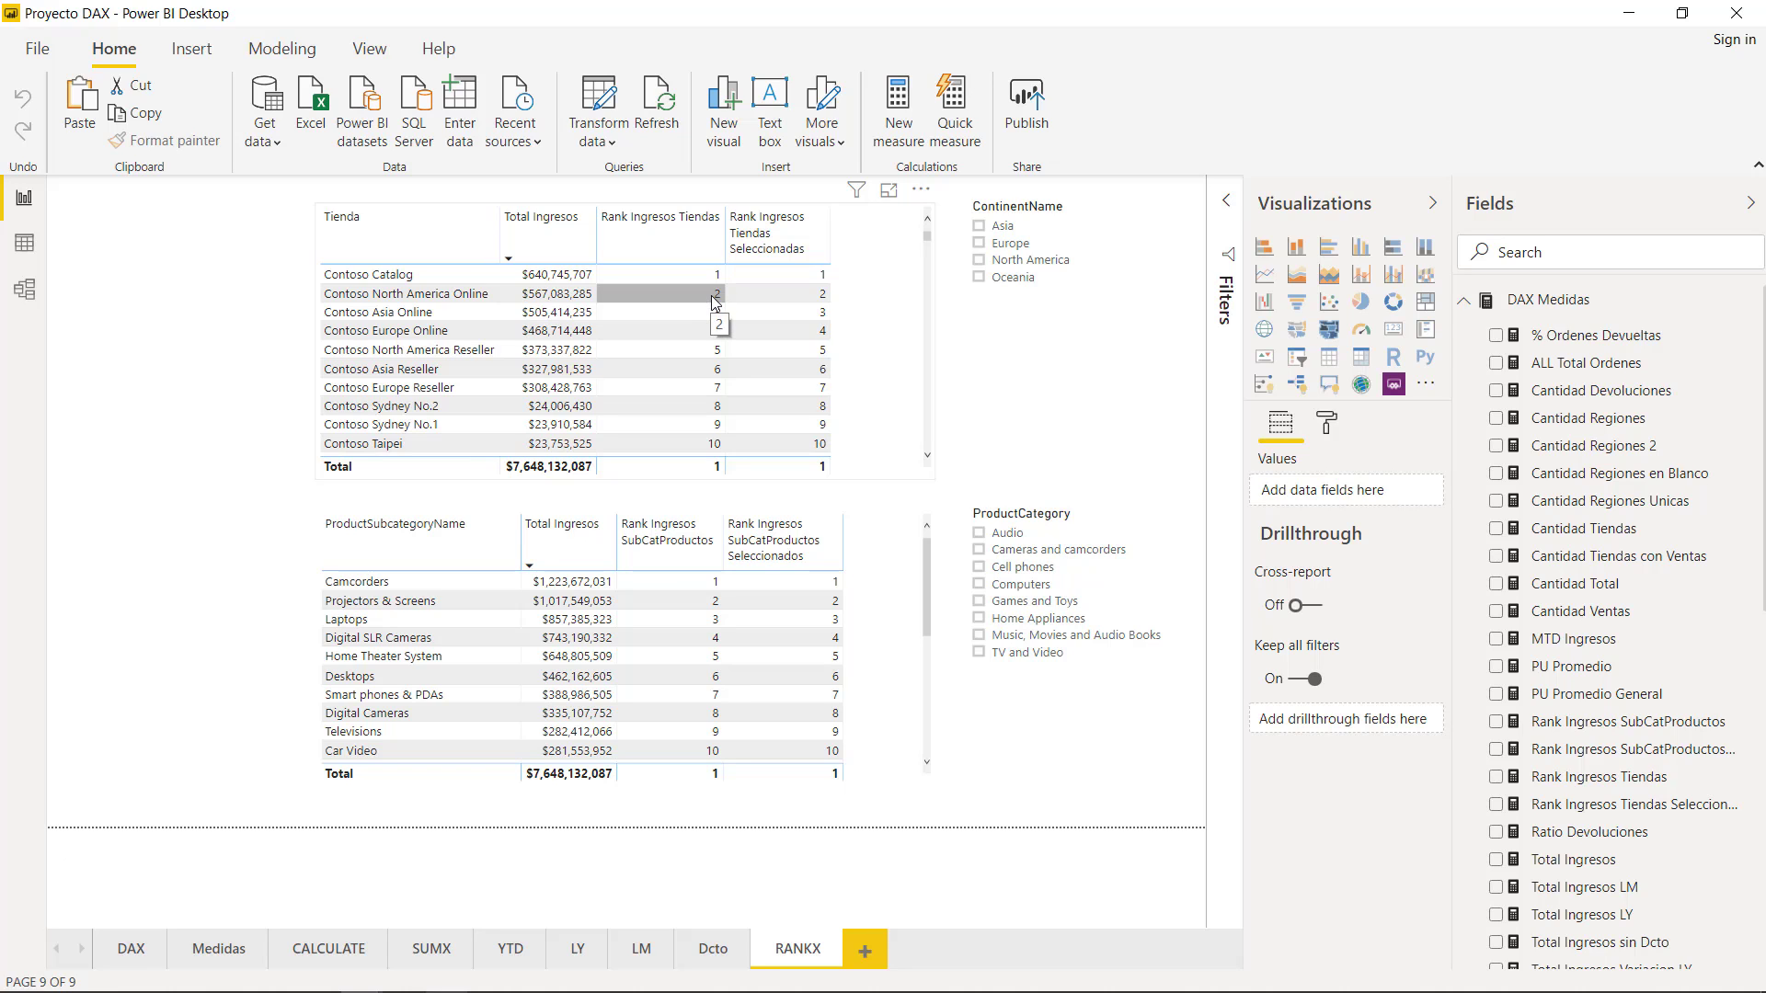
- Create a measure in DAX Medidas named Rank Ingresos Tiendas Cat and begin its formula with SWITCH( TRUE(),
scroll(715, 303, "down", 6)
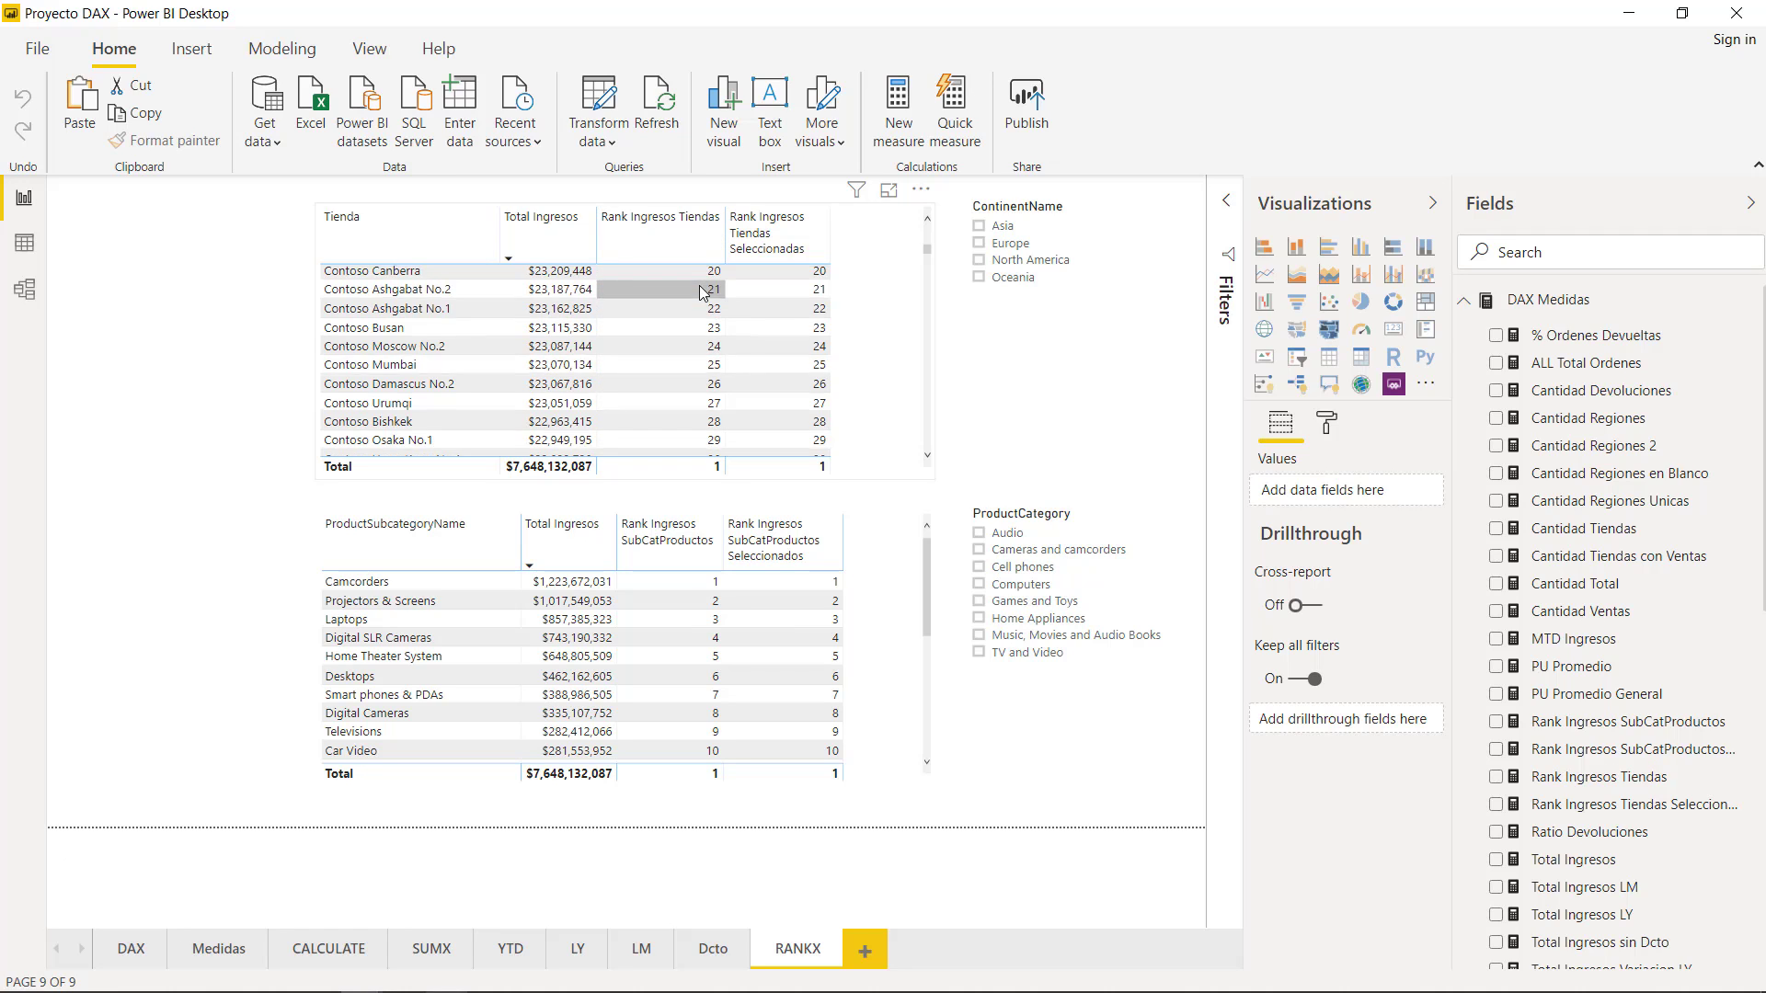
scroll(699, 292, "up", 6)
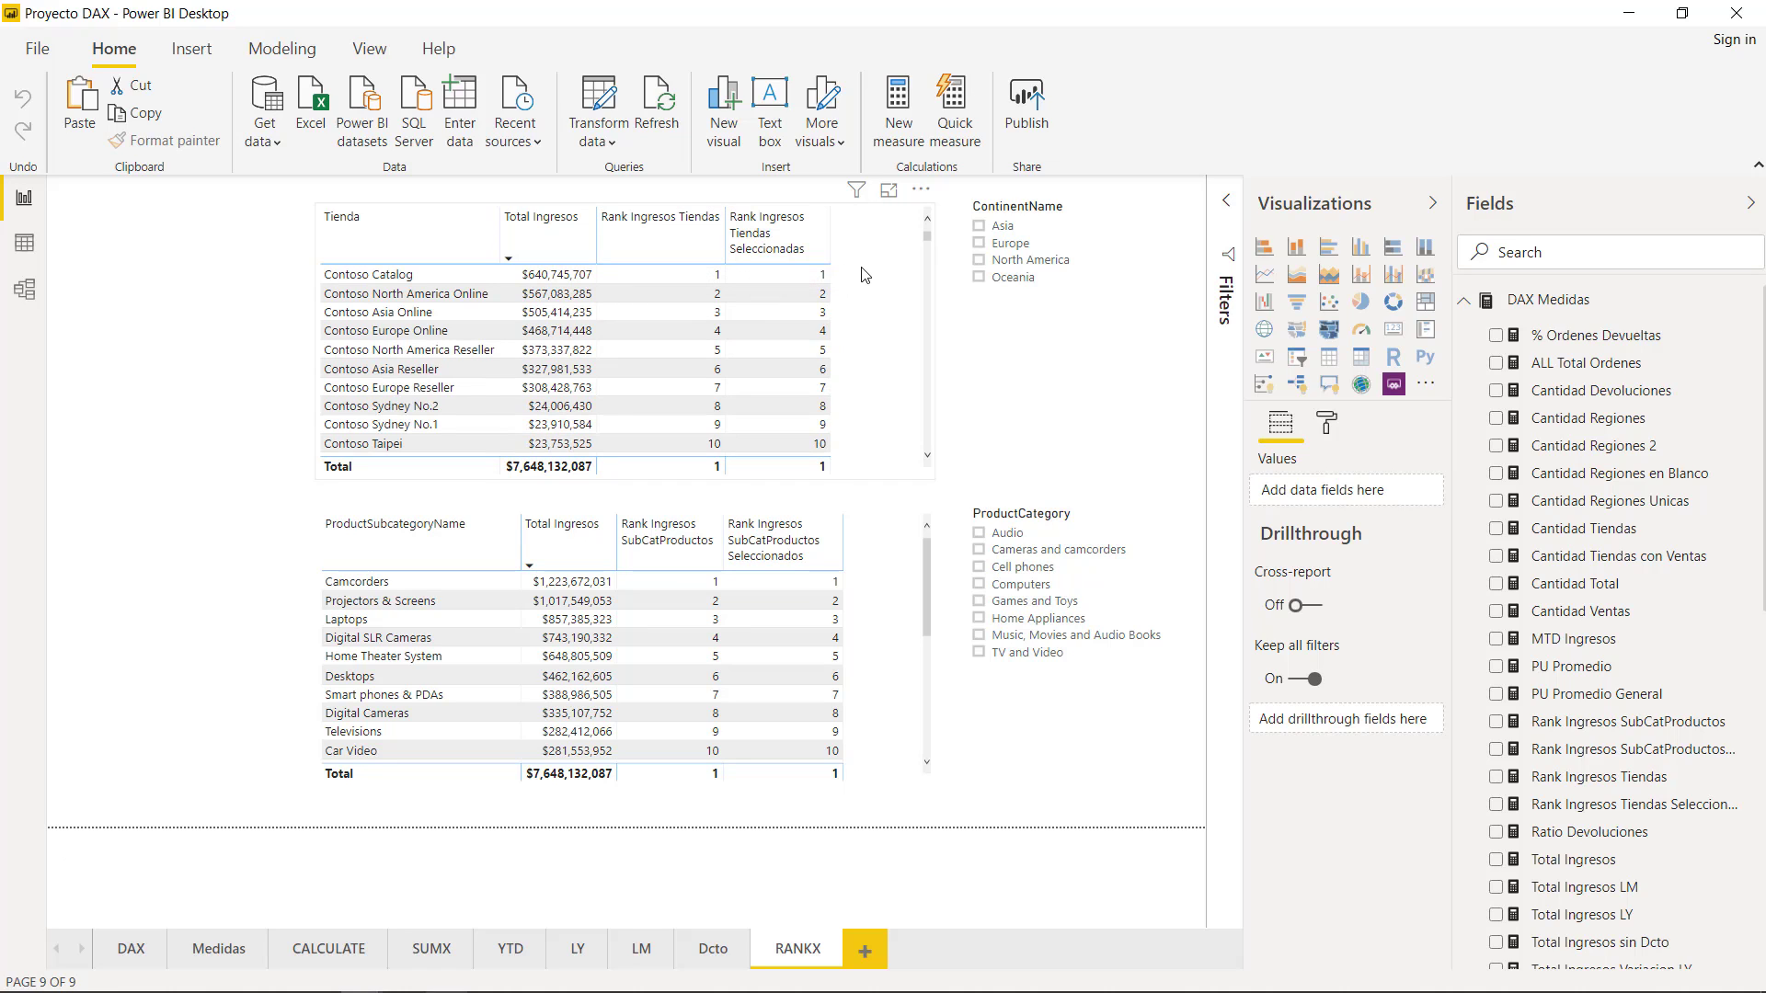
right_click(1571, 305)
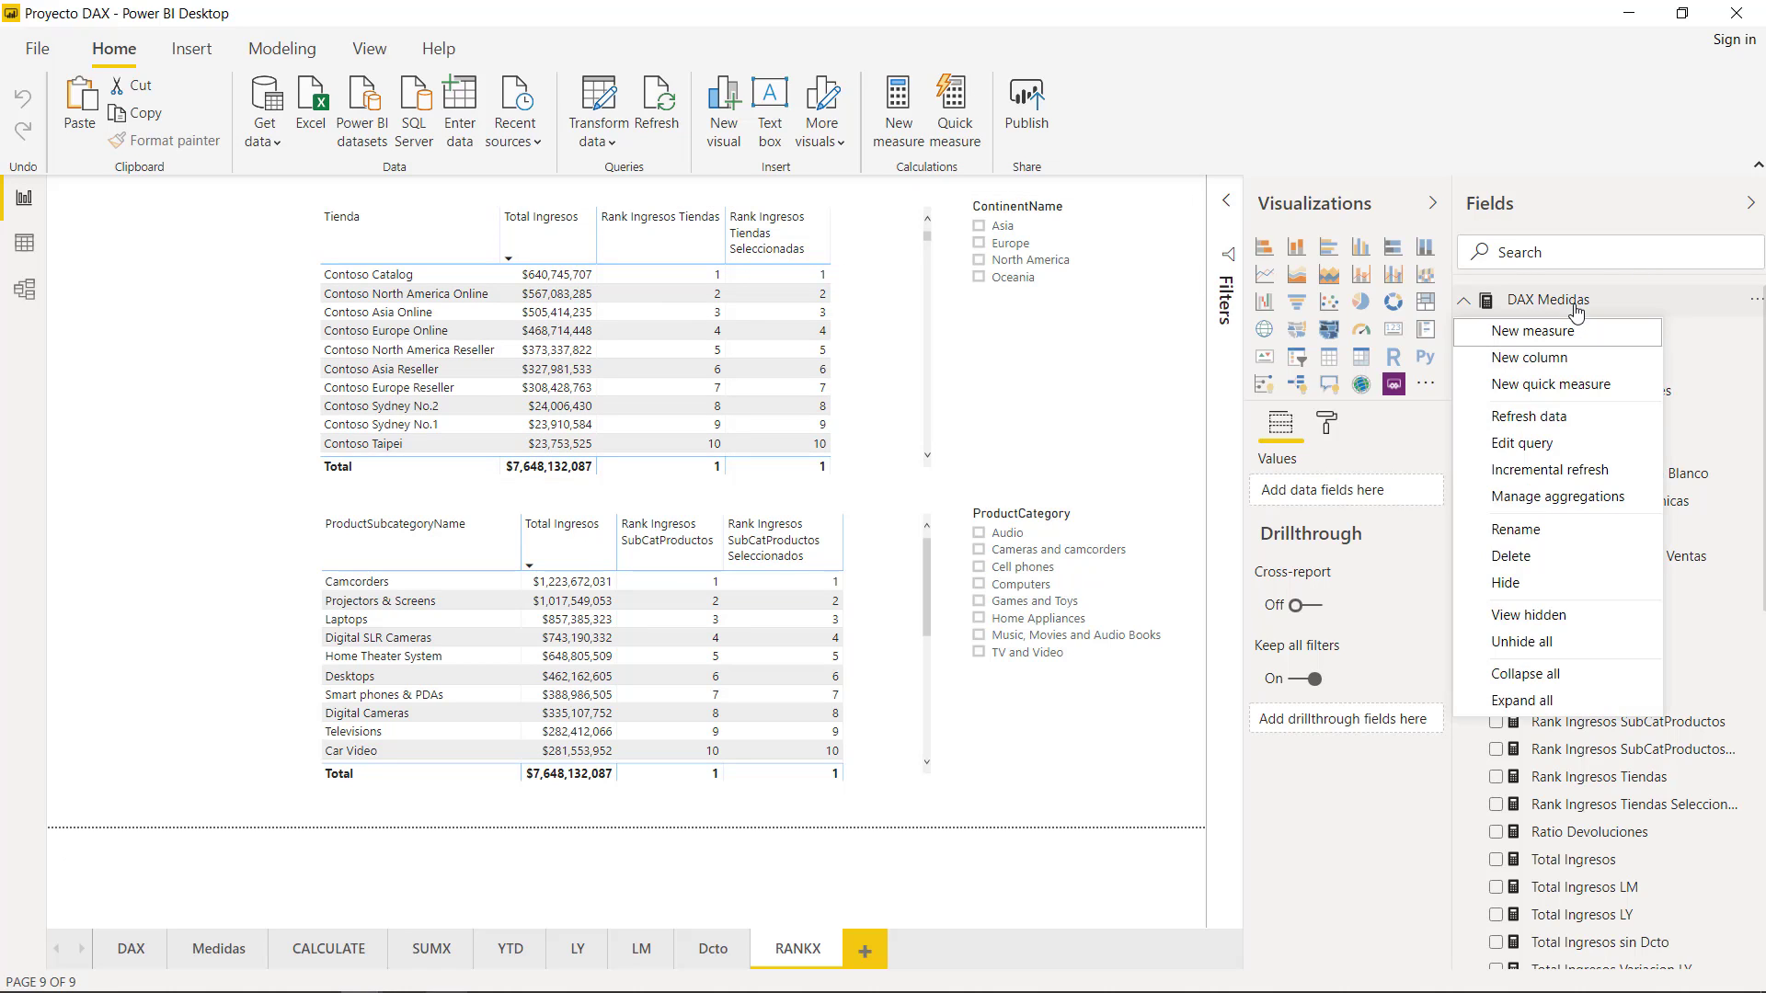
left_click(1585, 333)
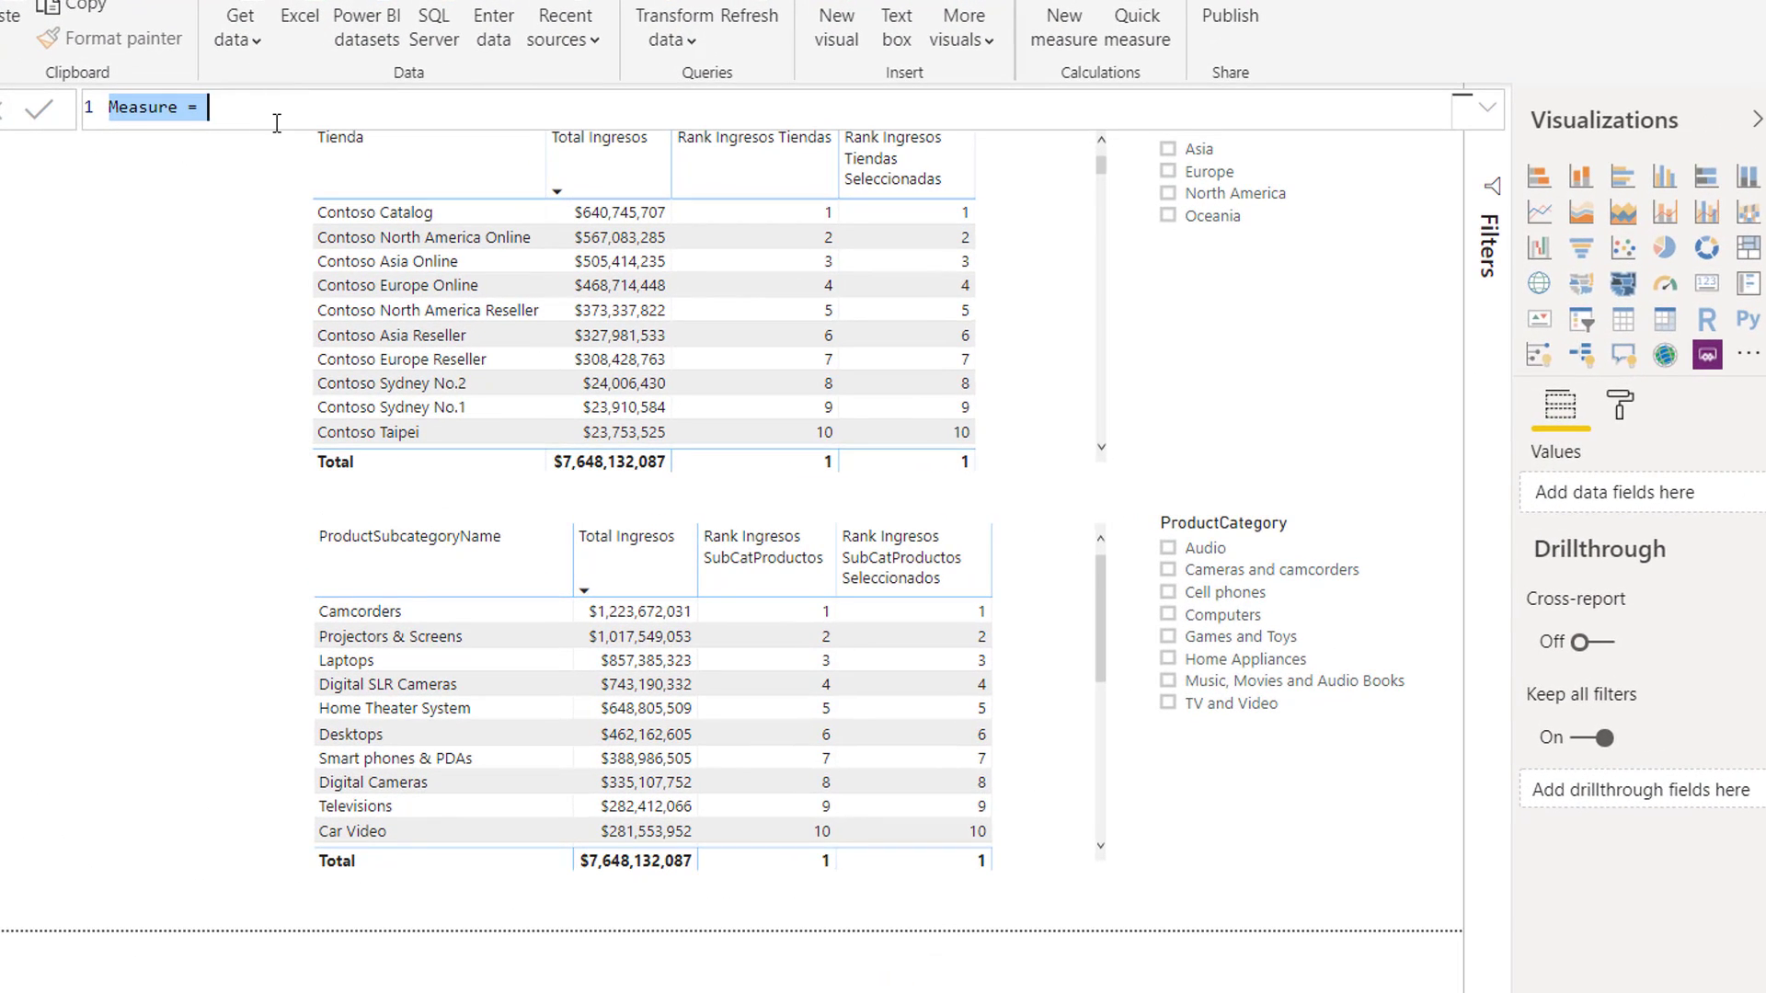
type("Rank In")
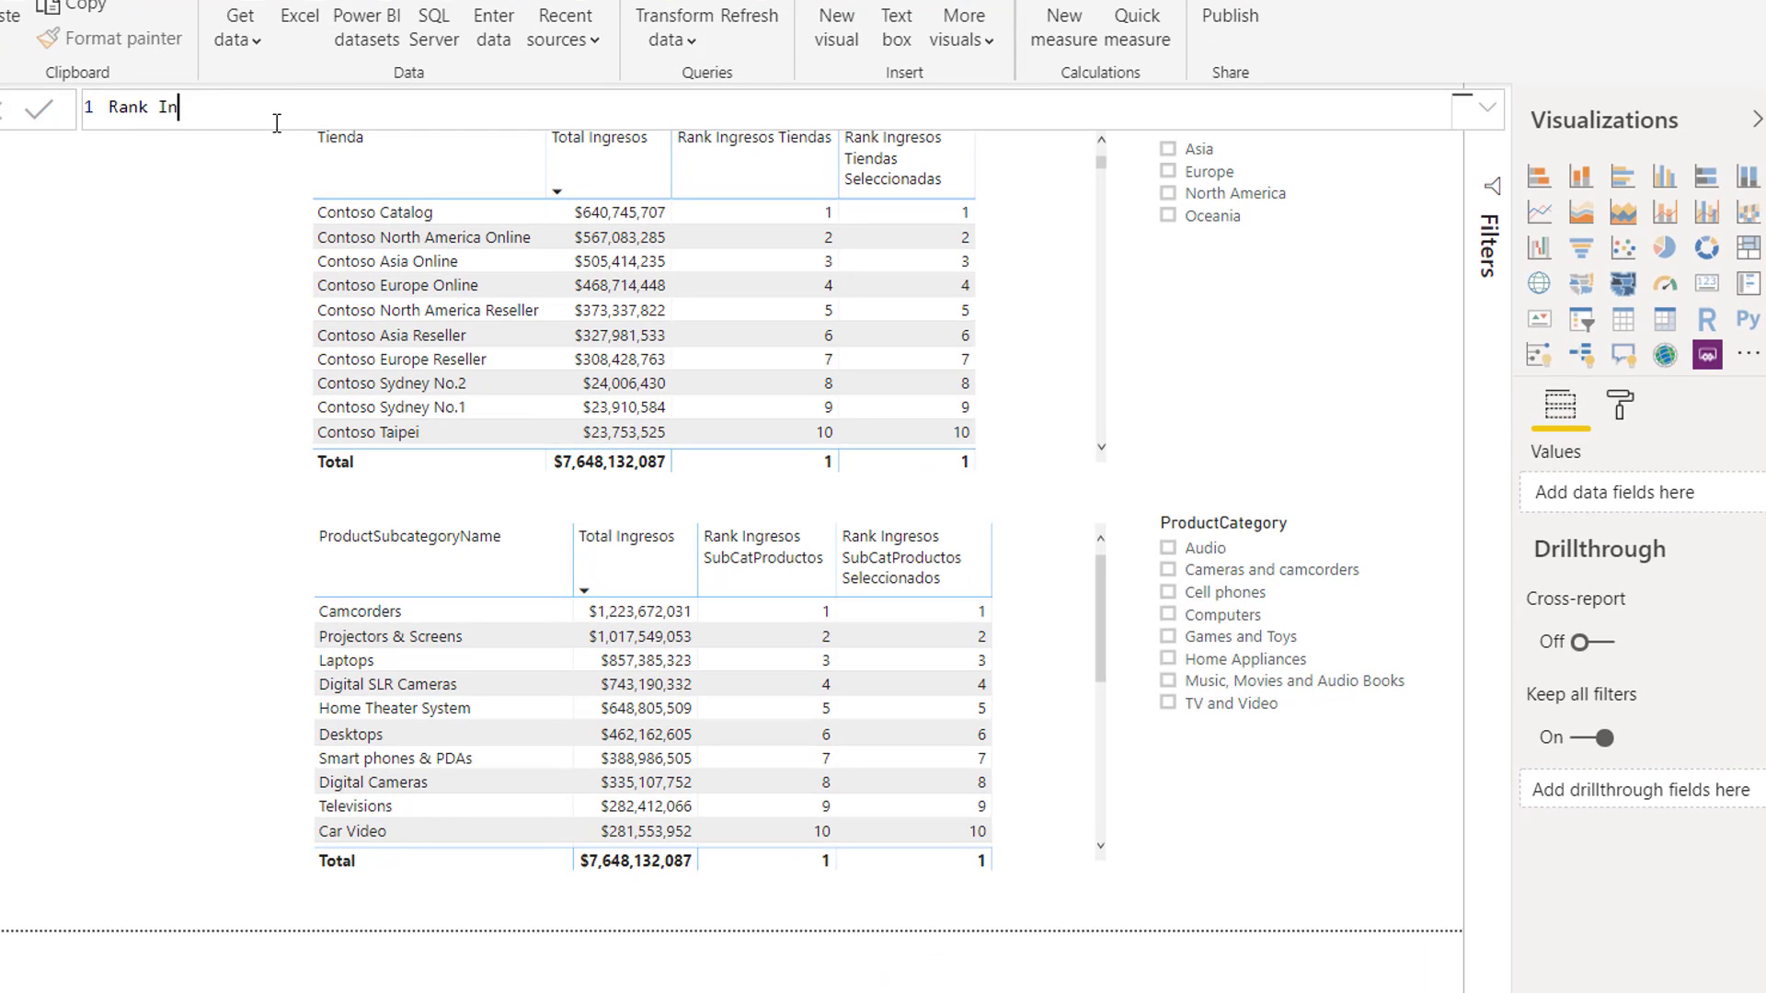
type("gresos Teind")
key("BackSpace")
key("BackSpace")
key("BackSpace")
key("BackSpace")
type("iendas Cat = SWITCH(")
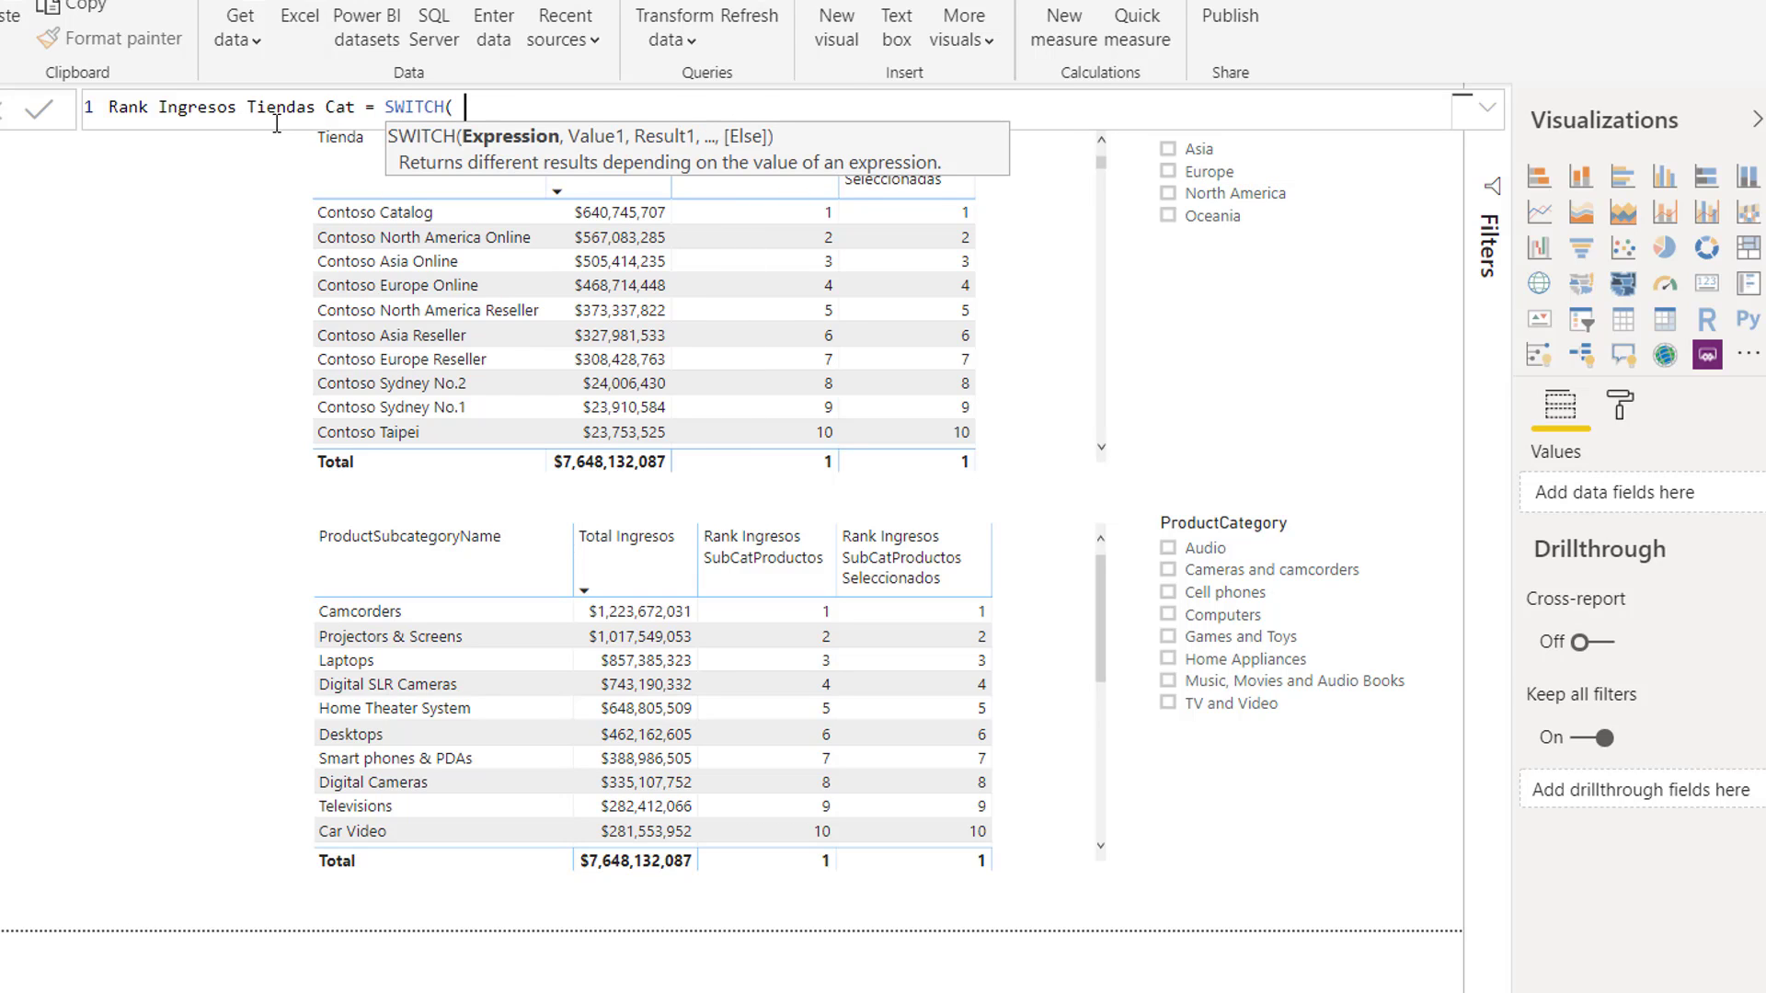
type(" TRUE(),")
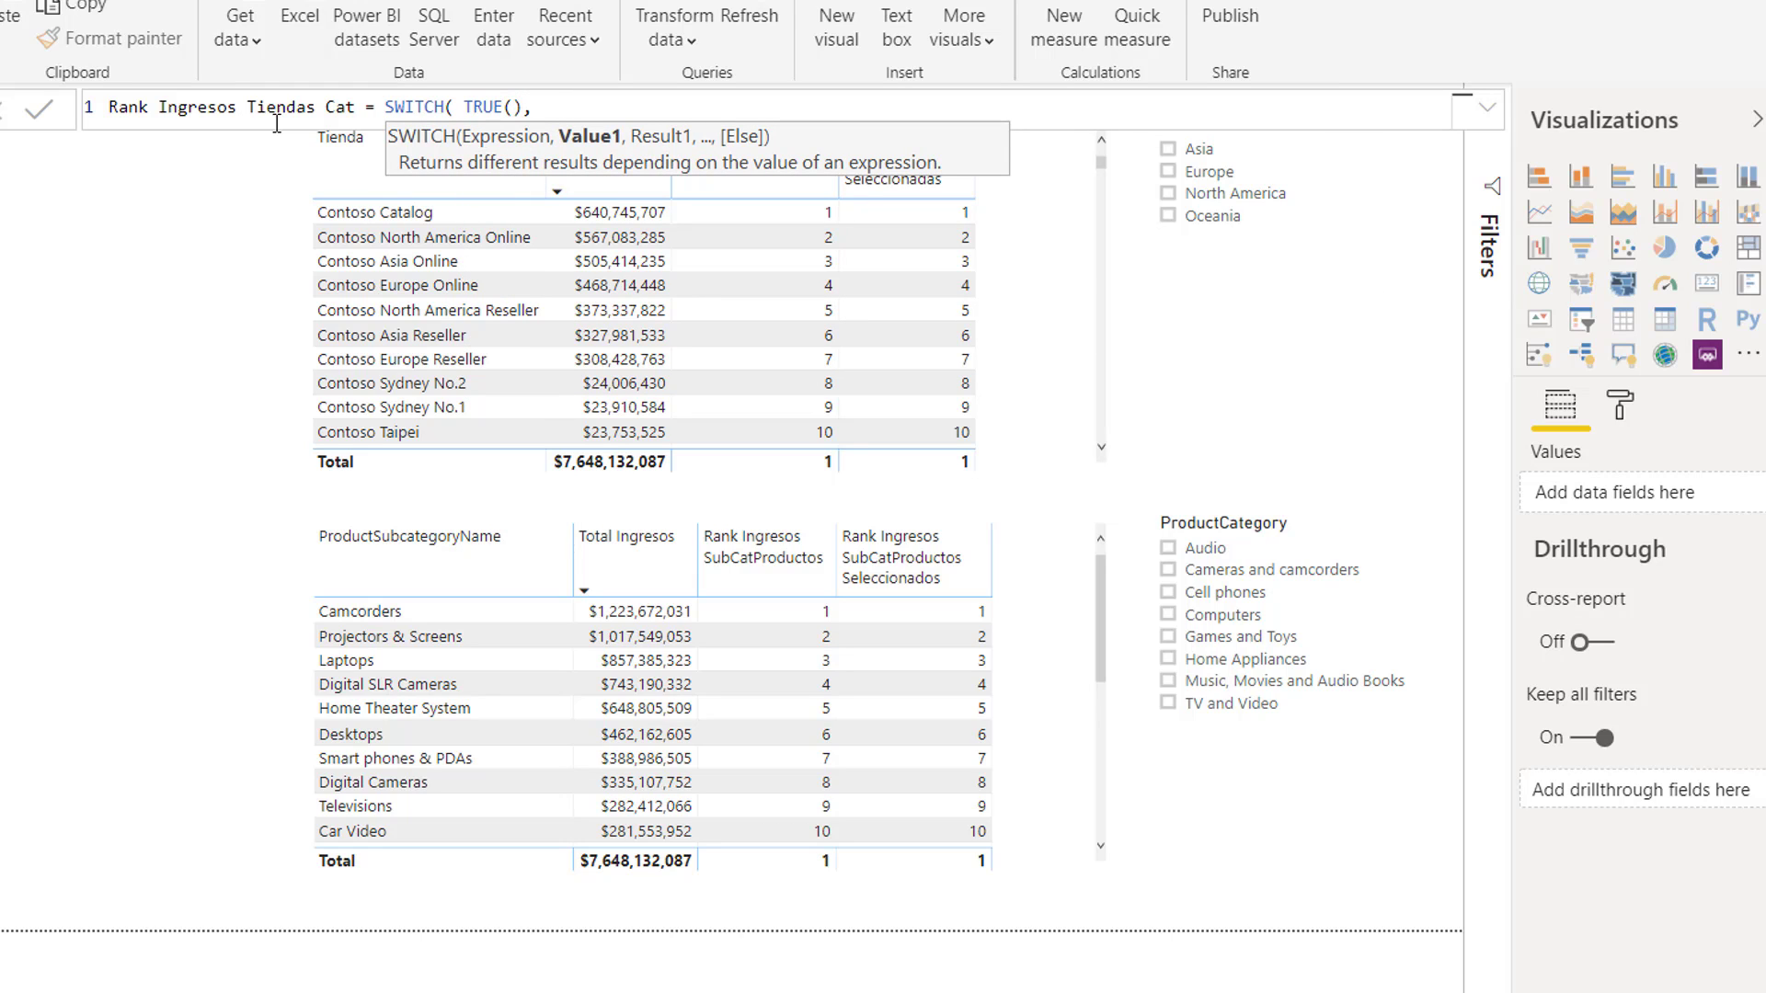
- Add a first condition on a second line: [Rank Ingresos Tiendas] <= 10 with the result "Top 10"
key("shift+Return")
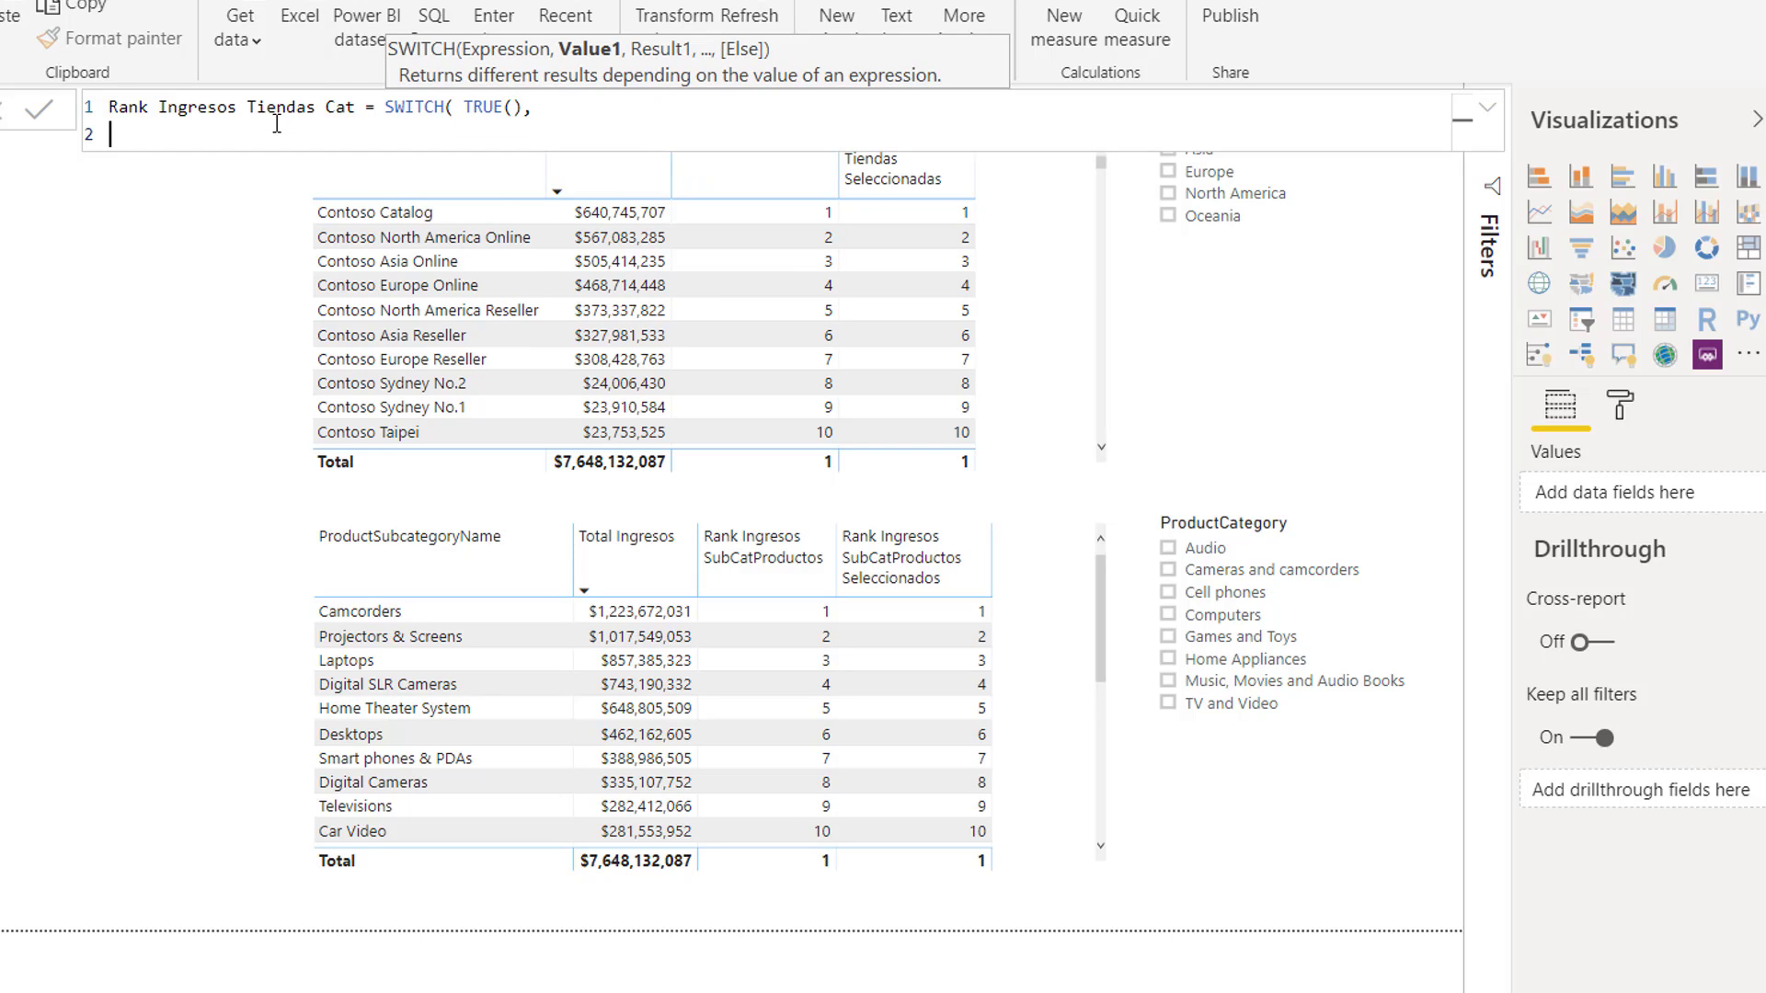
type("Rank I")
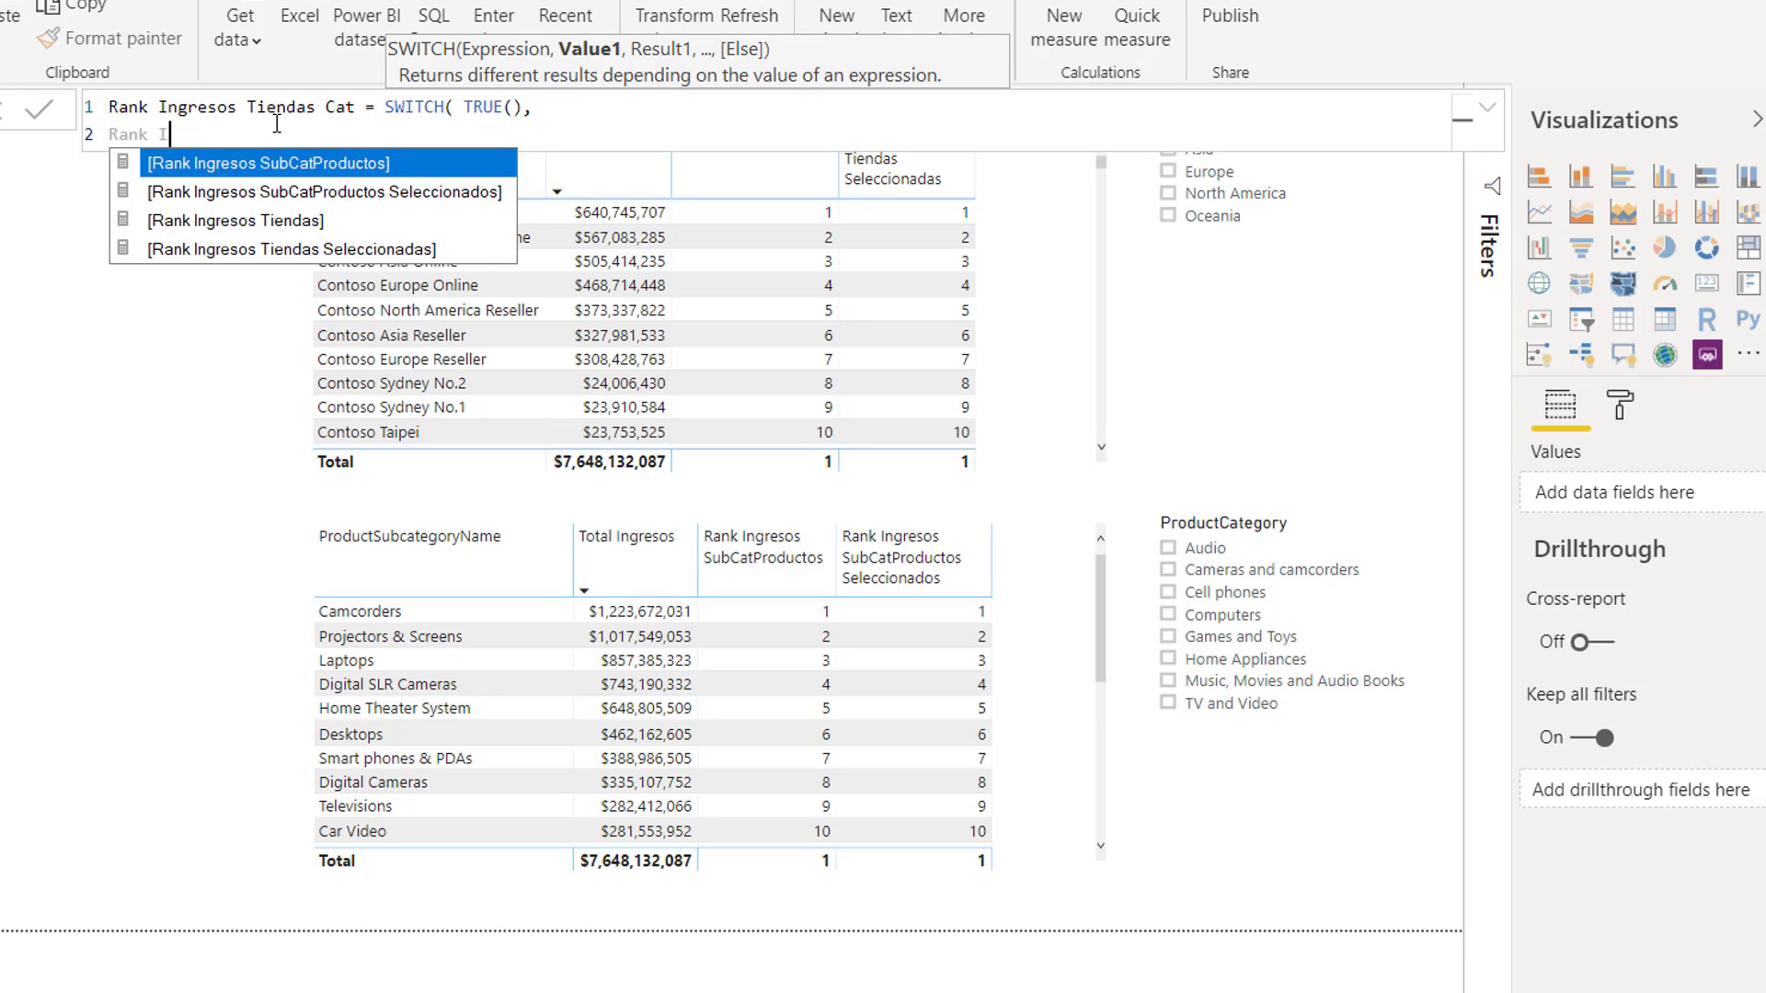
type("ngresos")
key("Down")
key("Down")
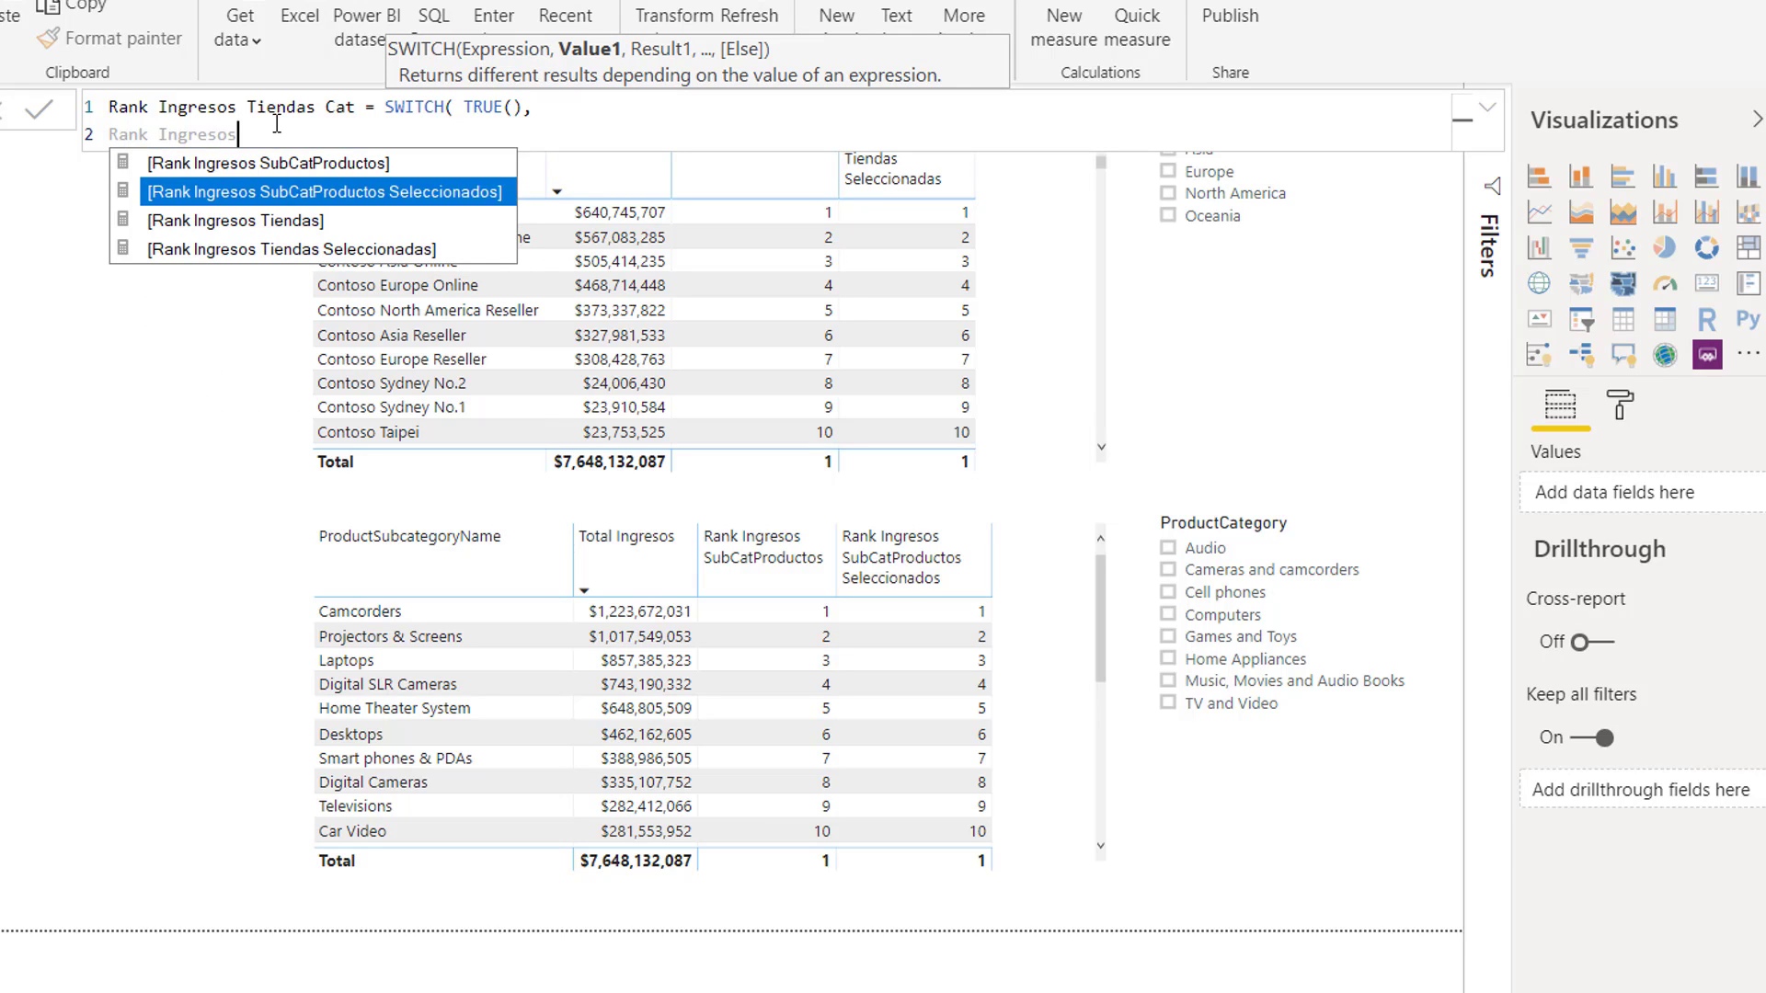
key("Tab")
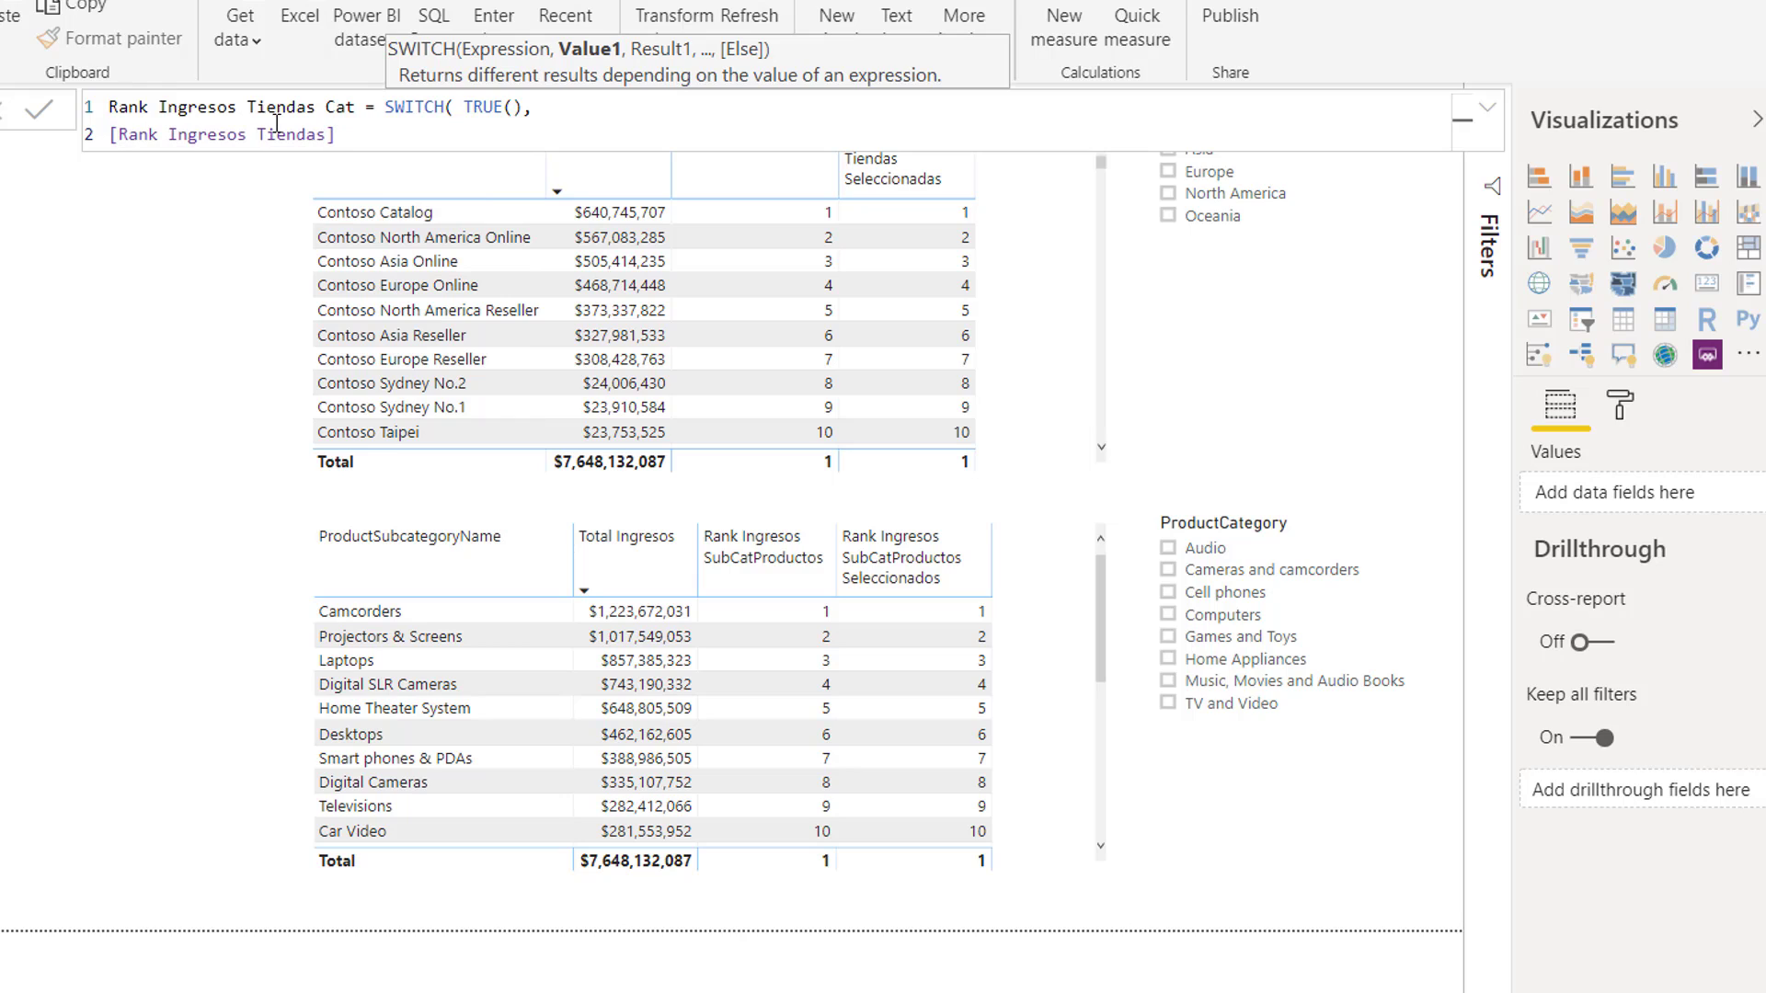
type("<=")
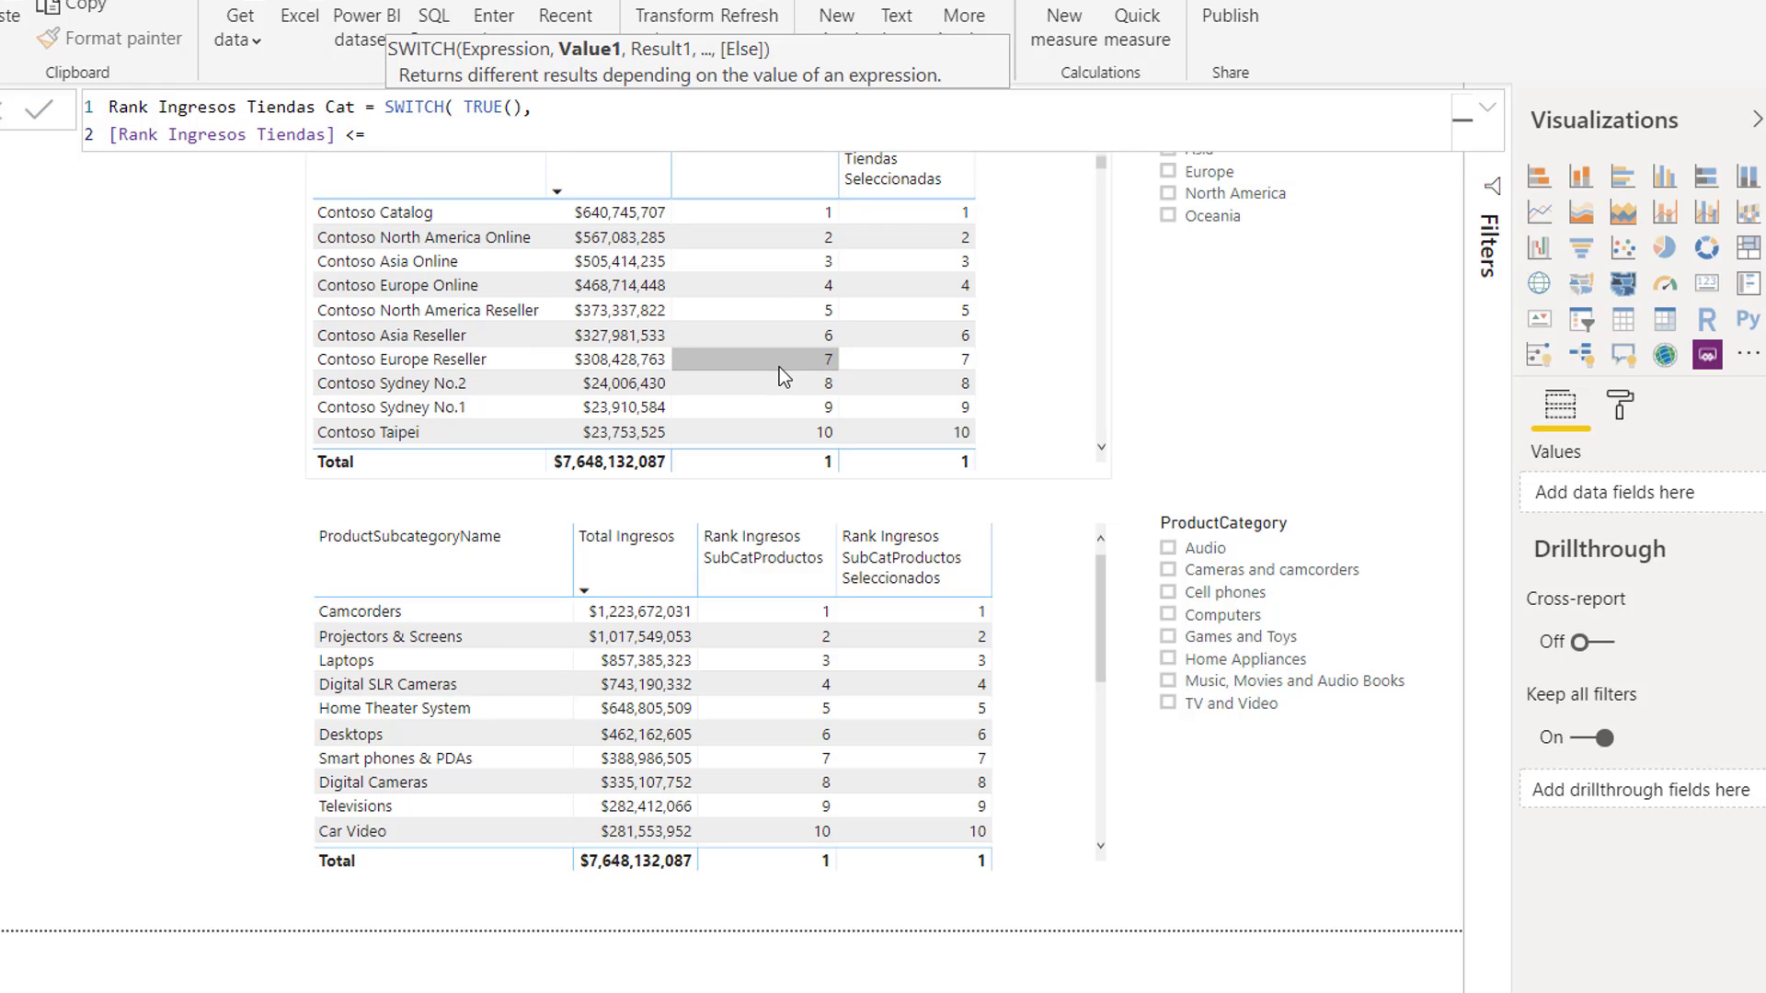
type(" 10 , ")
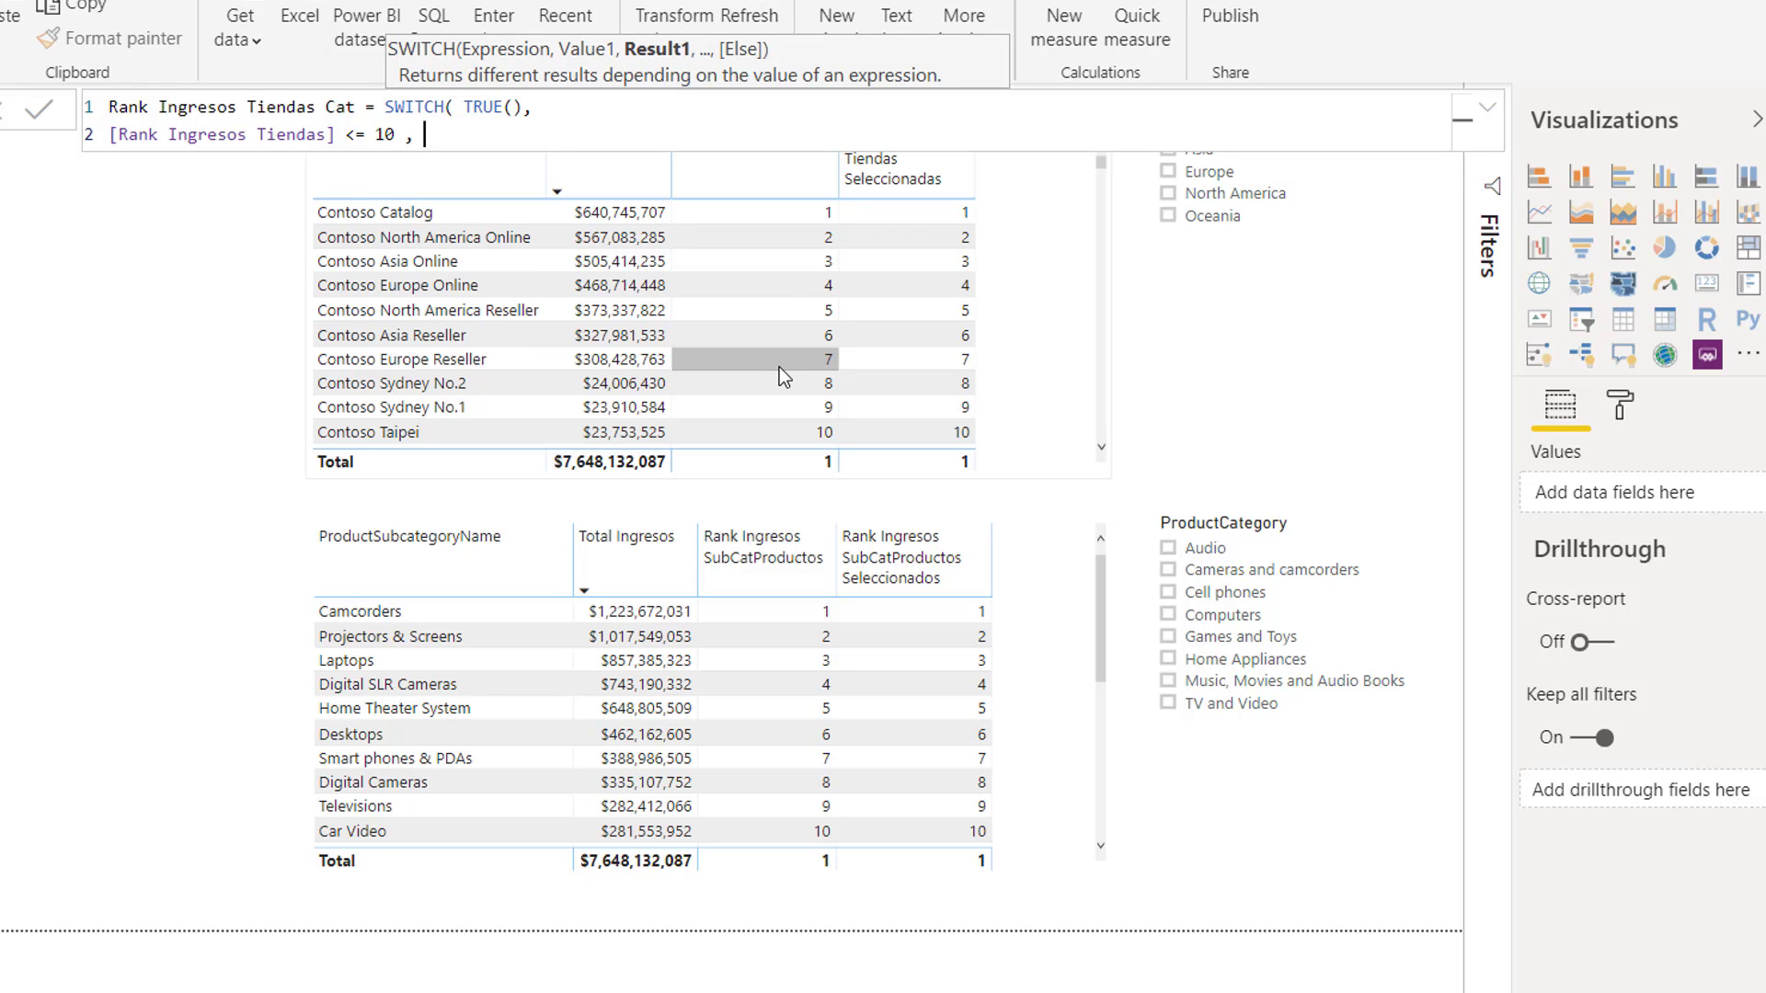
type("\"Top 10\",")
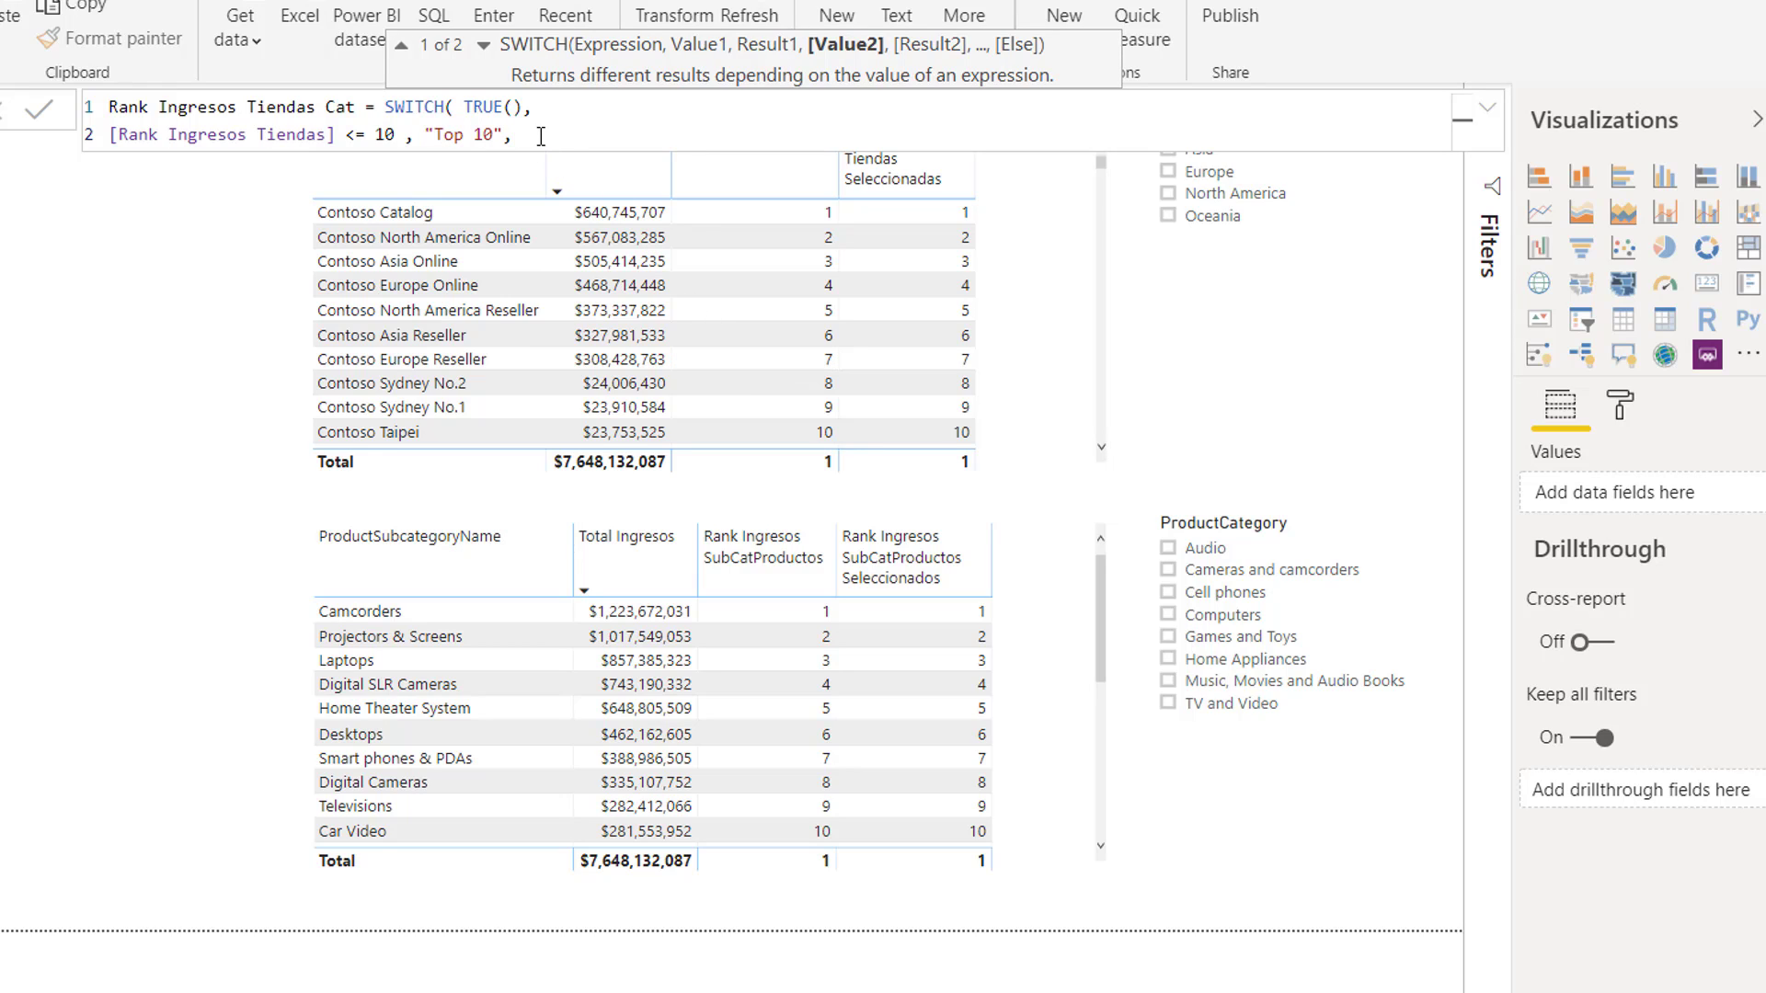
- Duplicate the "Top 10" condition onto a third line and set the copy's threshold to 25
left_click_drag(537, 140, 112, 135)
key("ctrl+c")
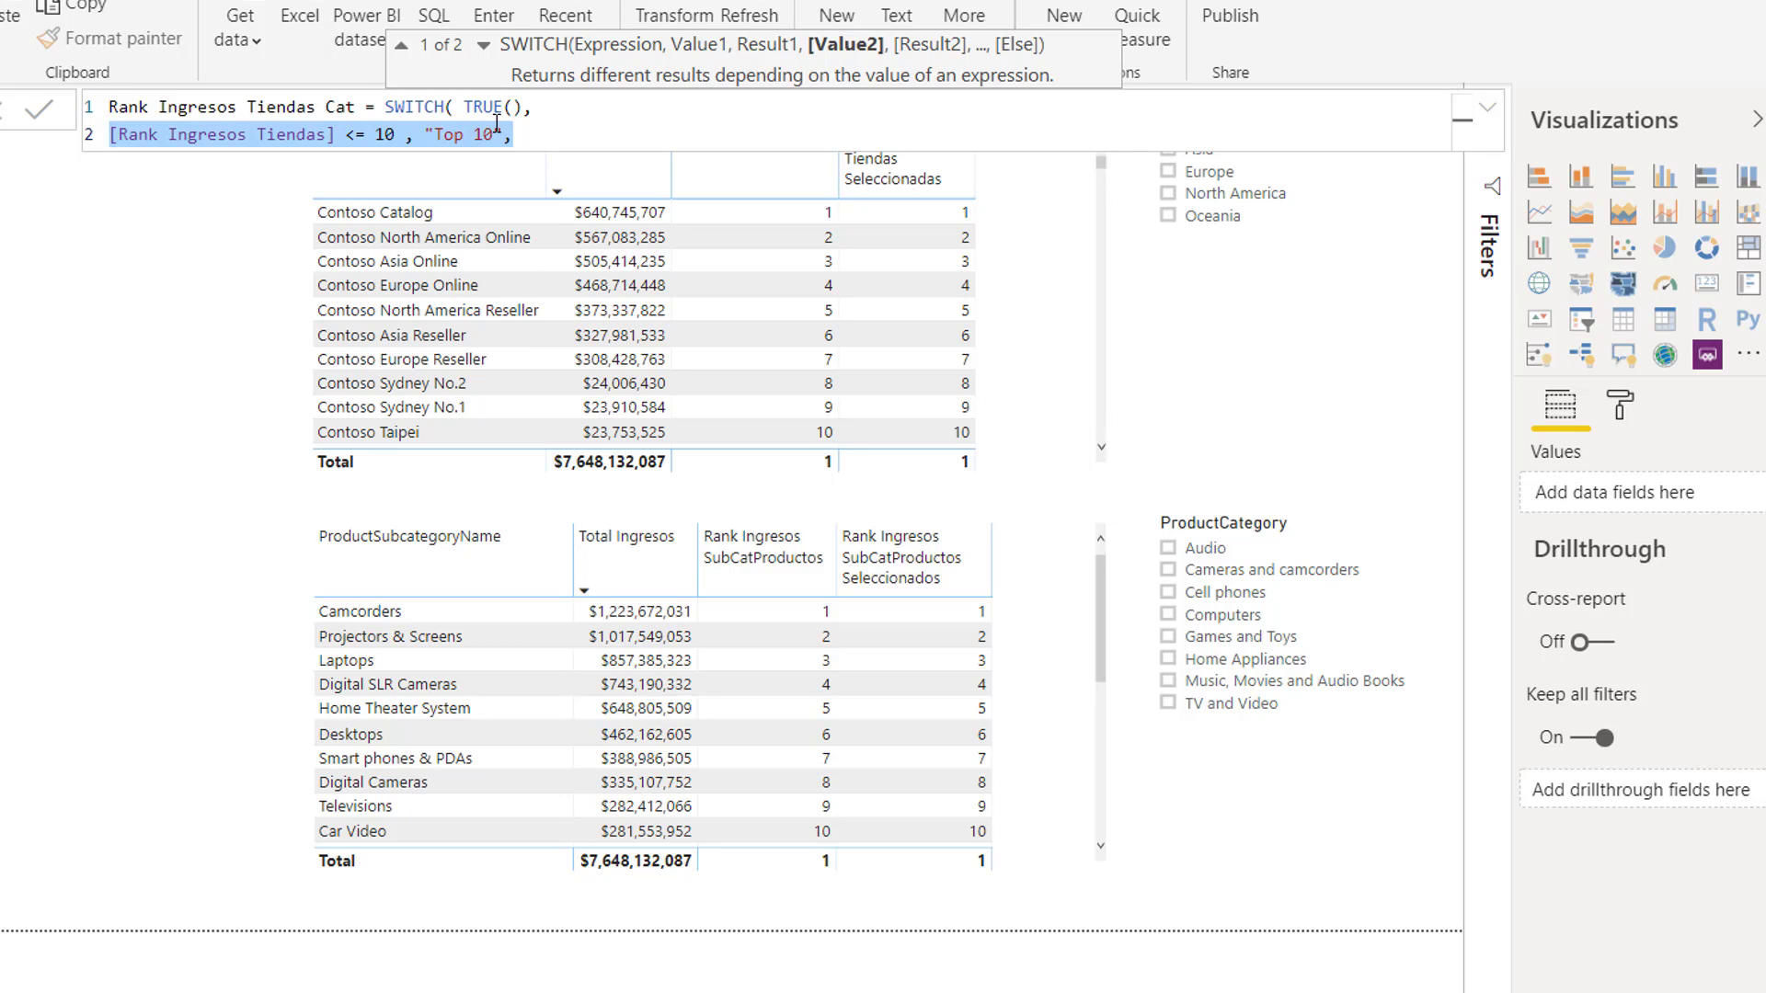
left_click(546, 134)
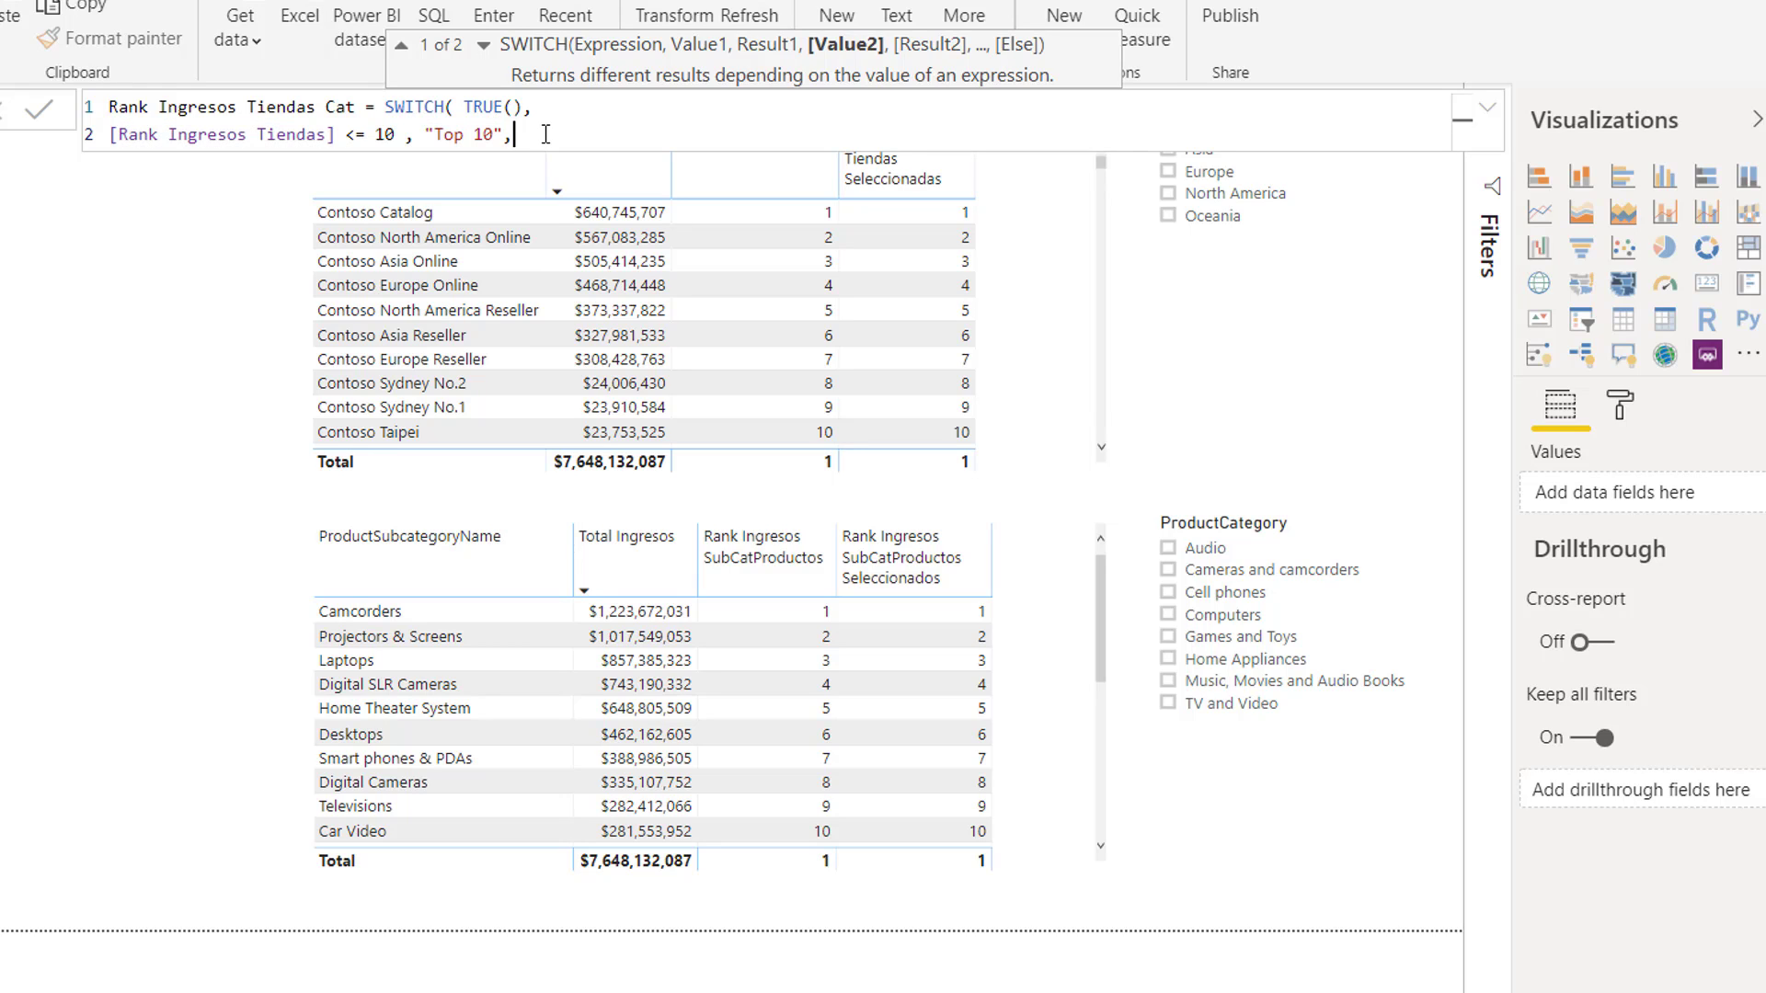
key("shift+Return")
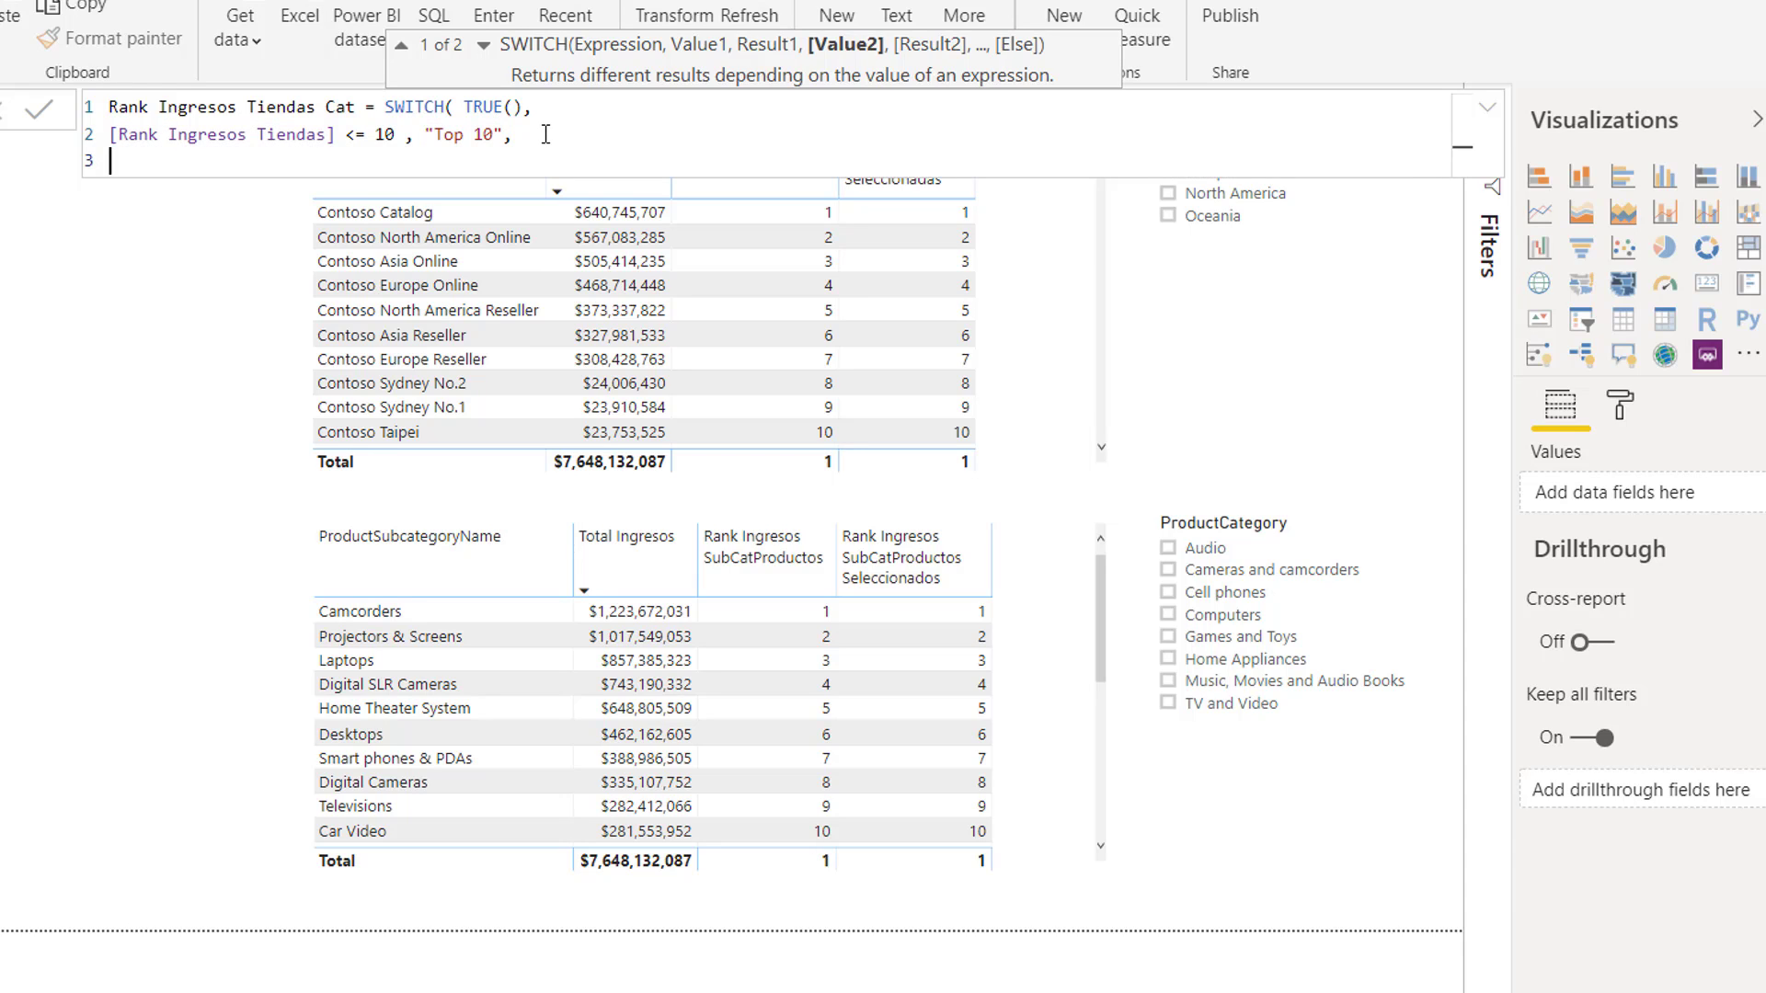
key("ctrl+v")
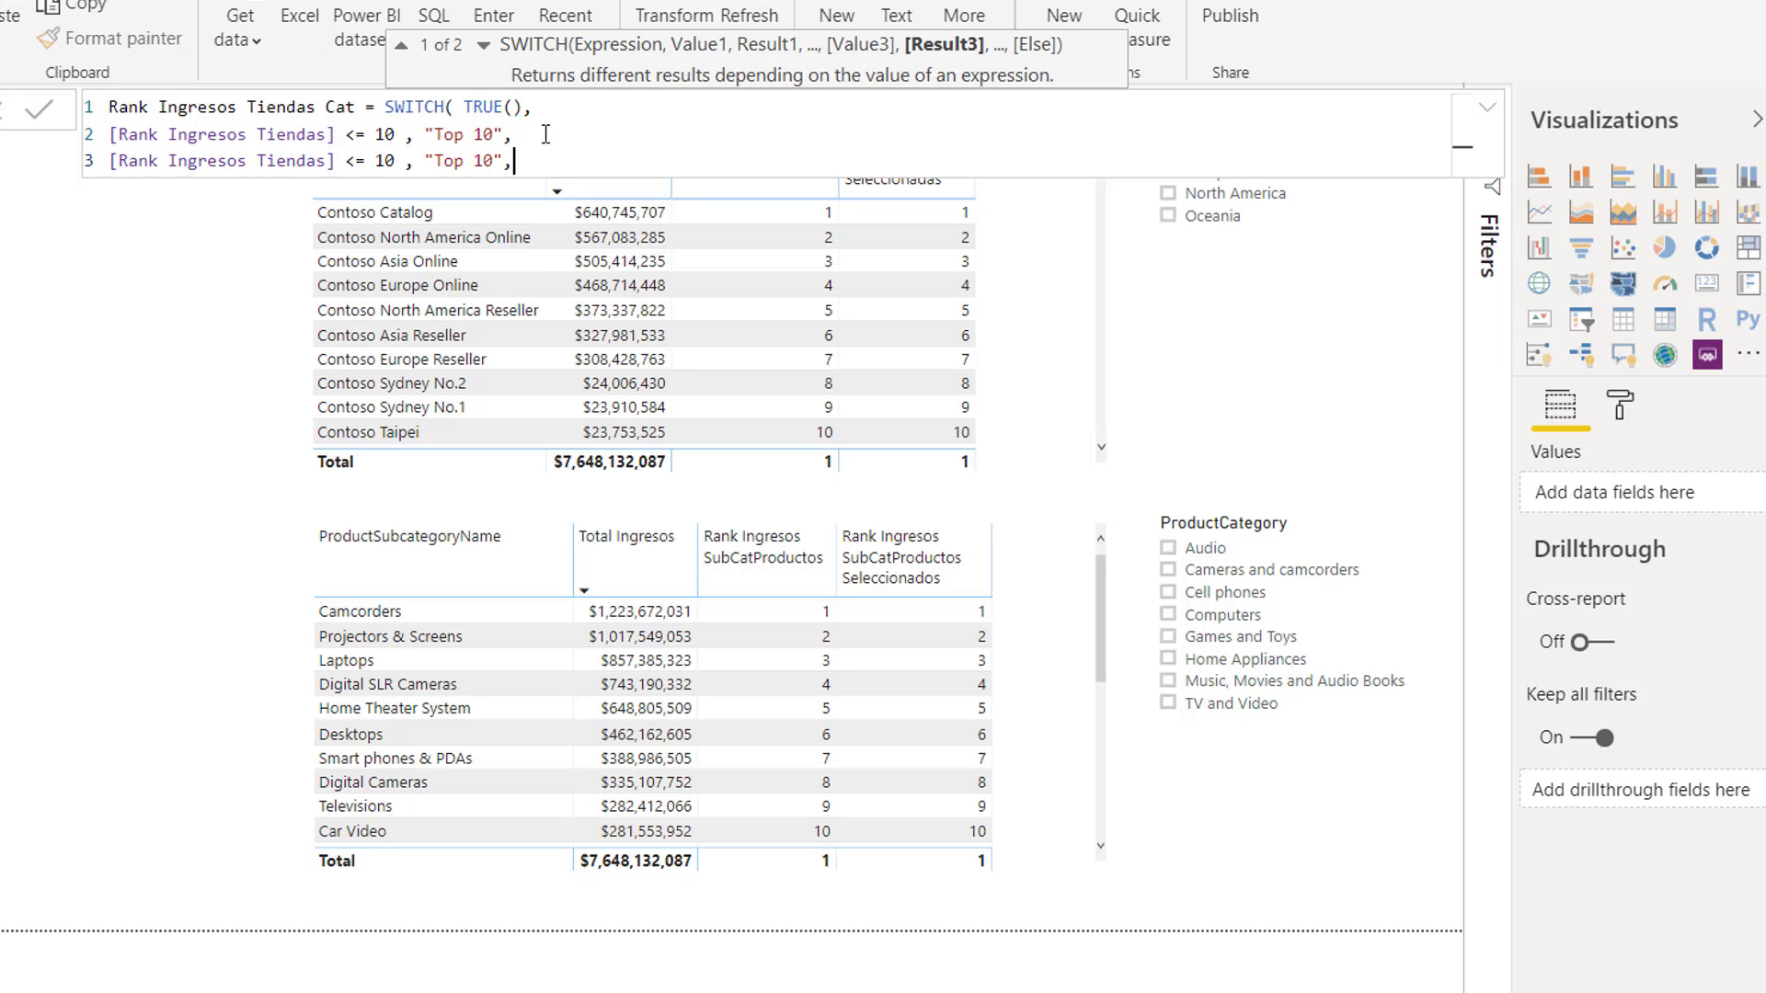
double_click(386, 161)
type("25")
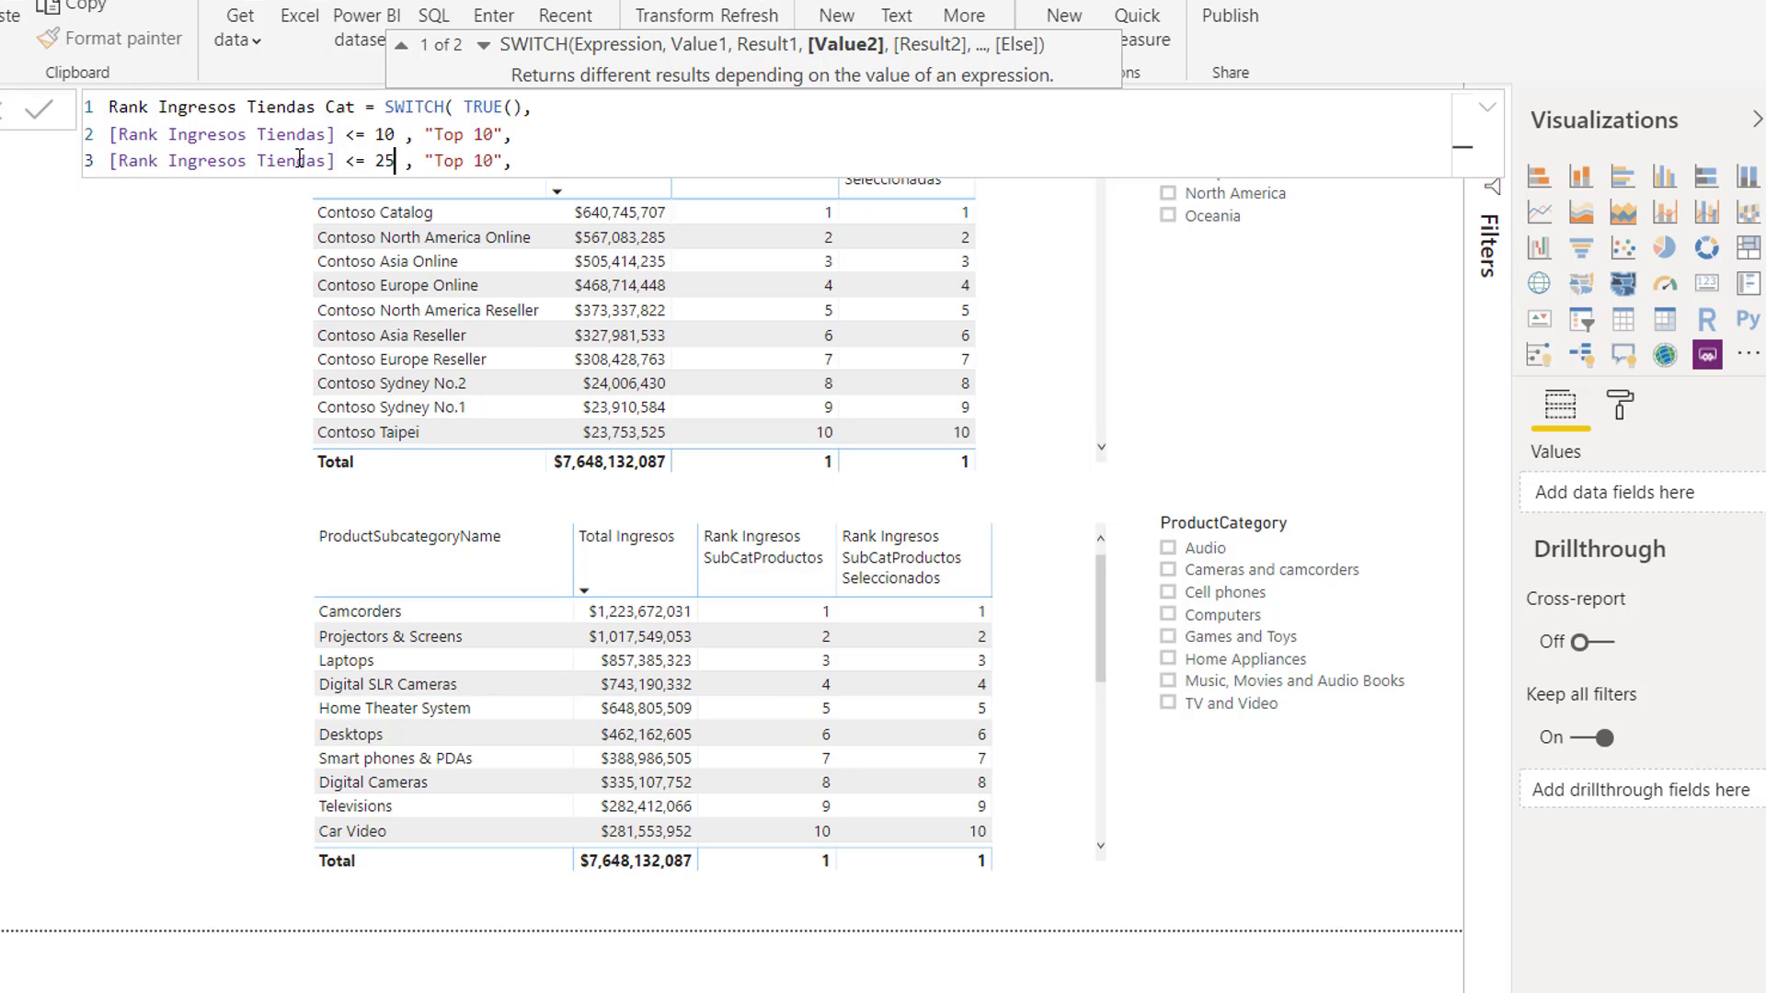
- Replace the result text of the <= 25 condition with "Sobresaliente"
left_click_drag(495, 161, 435, 161)
type("Sobre")
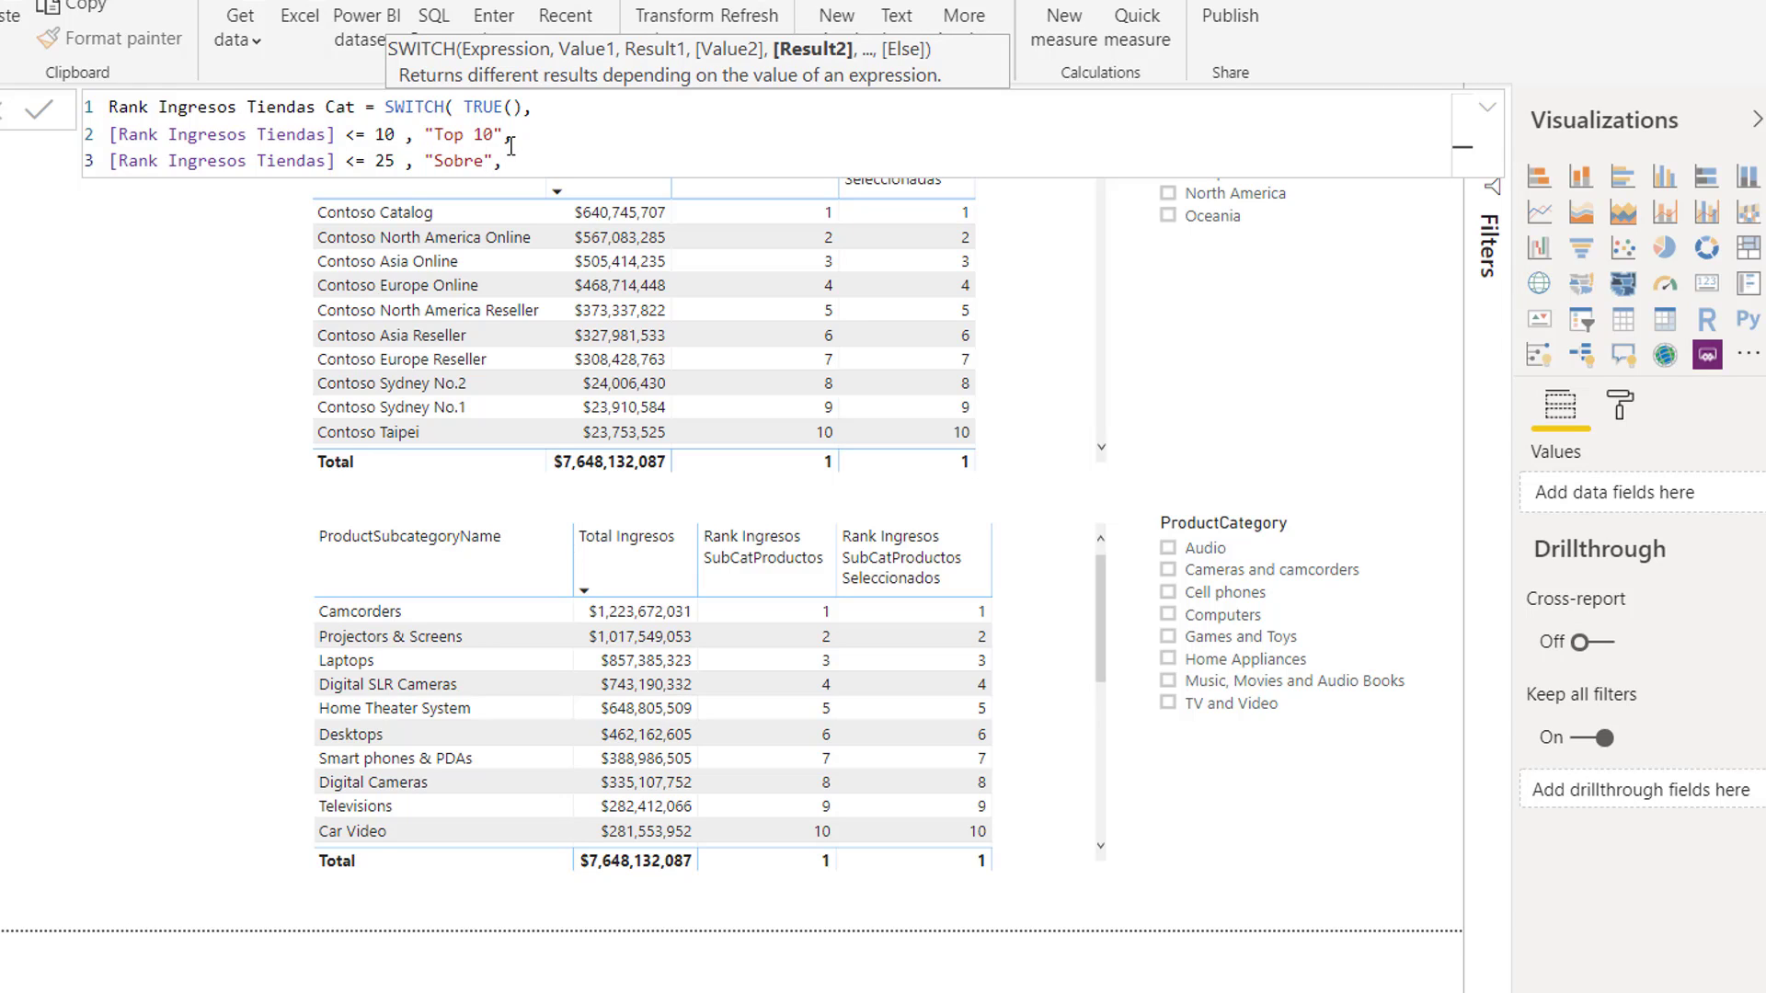
type("saliente")
- Add another copy of the "Top 10" condition on a fourth line and set its threshold to 50
left_click(678, 155)
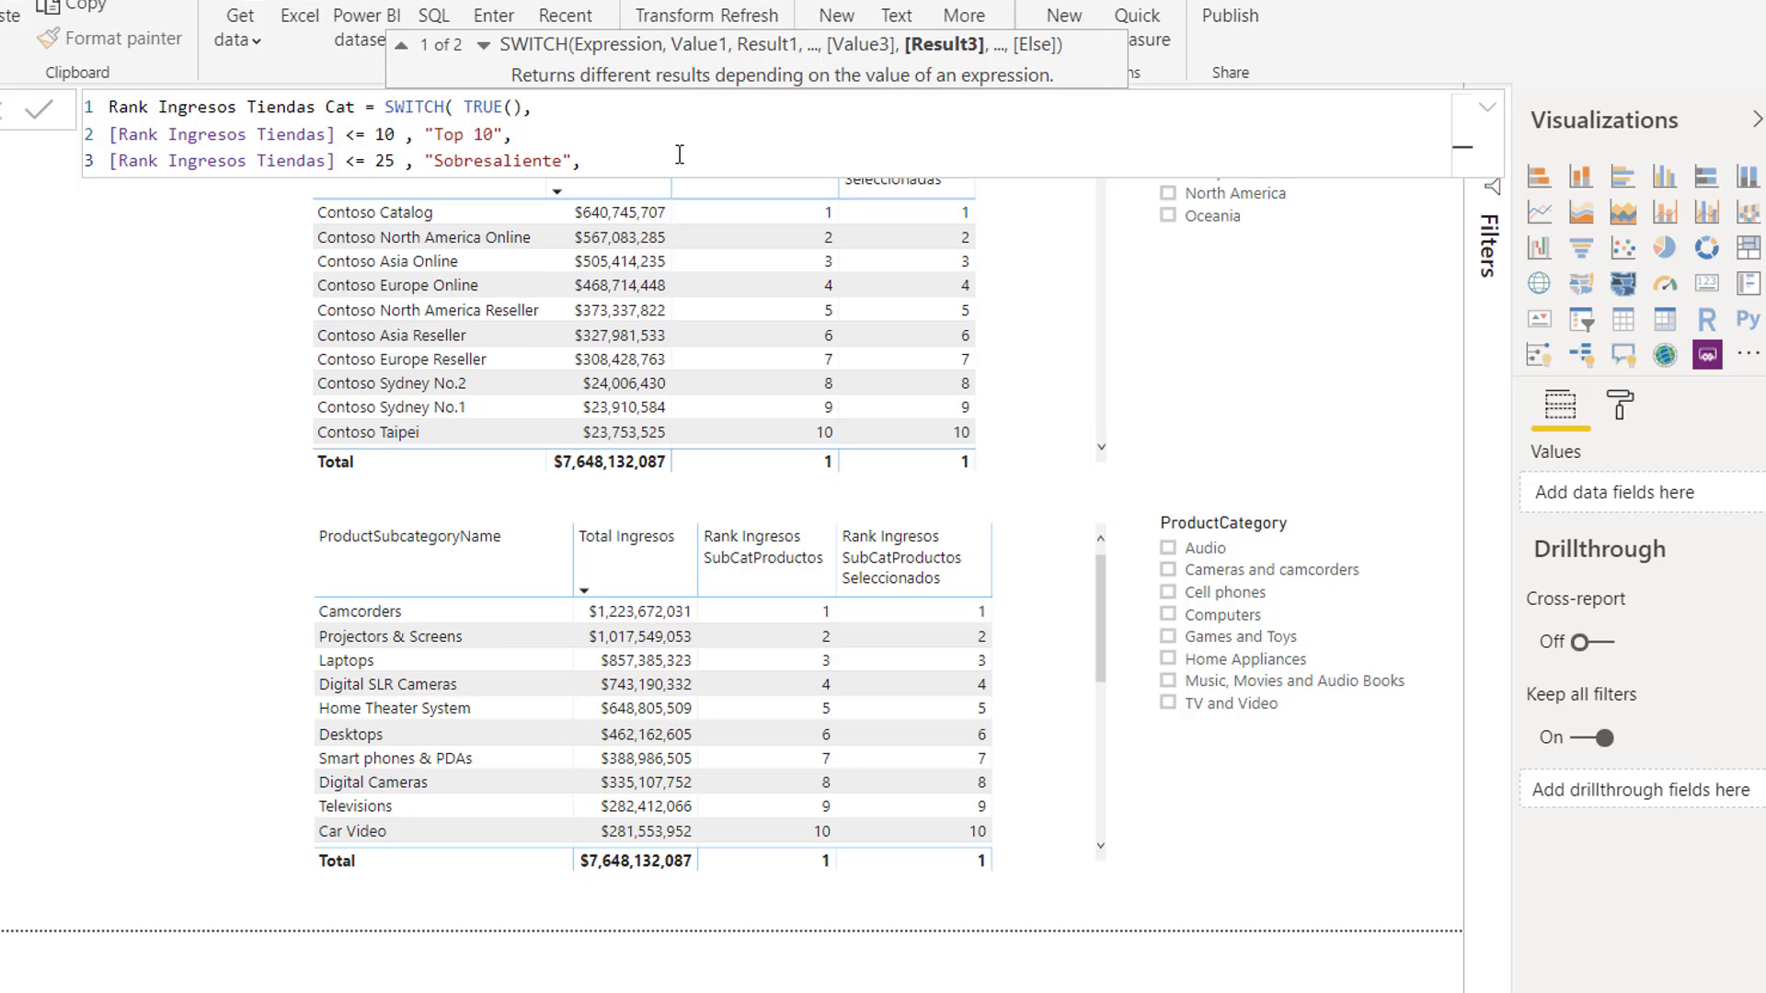
key("shift+Return")
type("[Rank Ingresos Tiendas] <= 10 , \"Top 10\",")
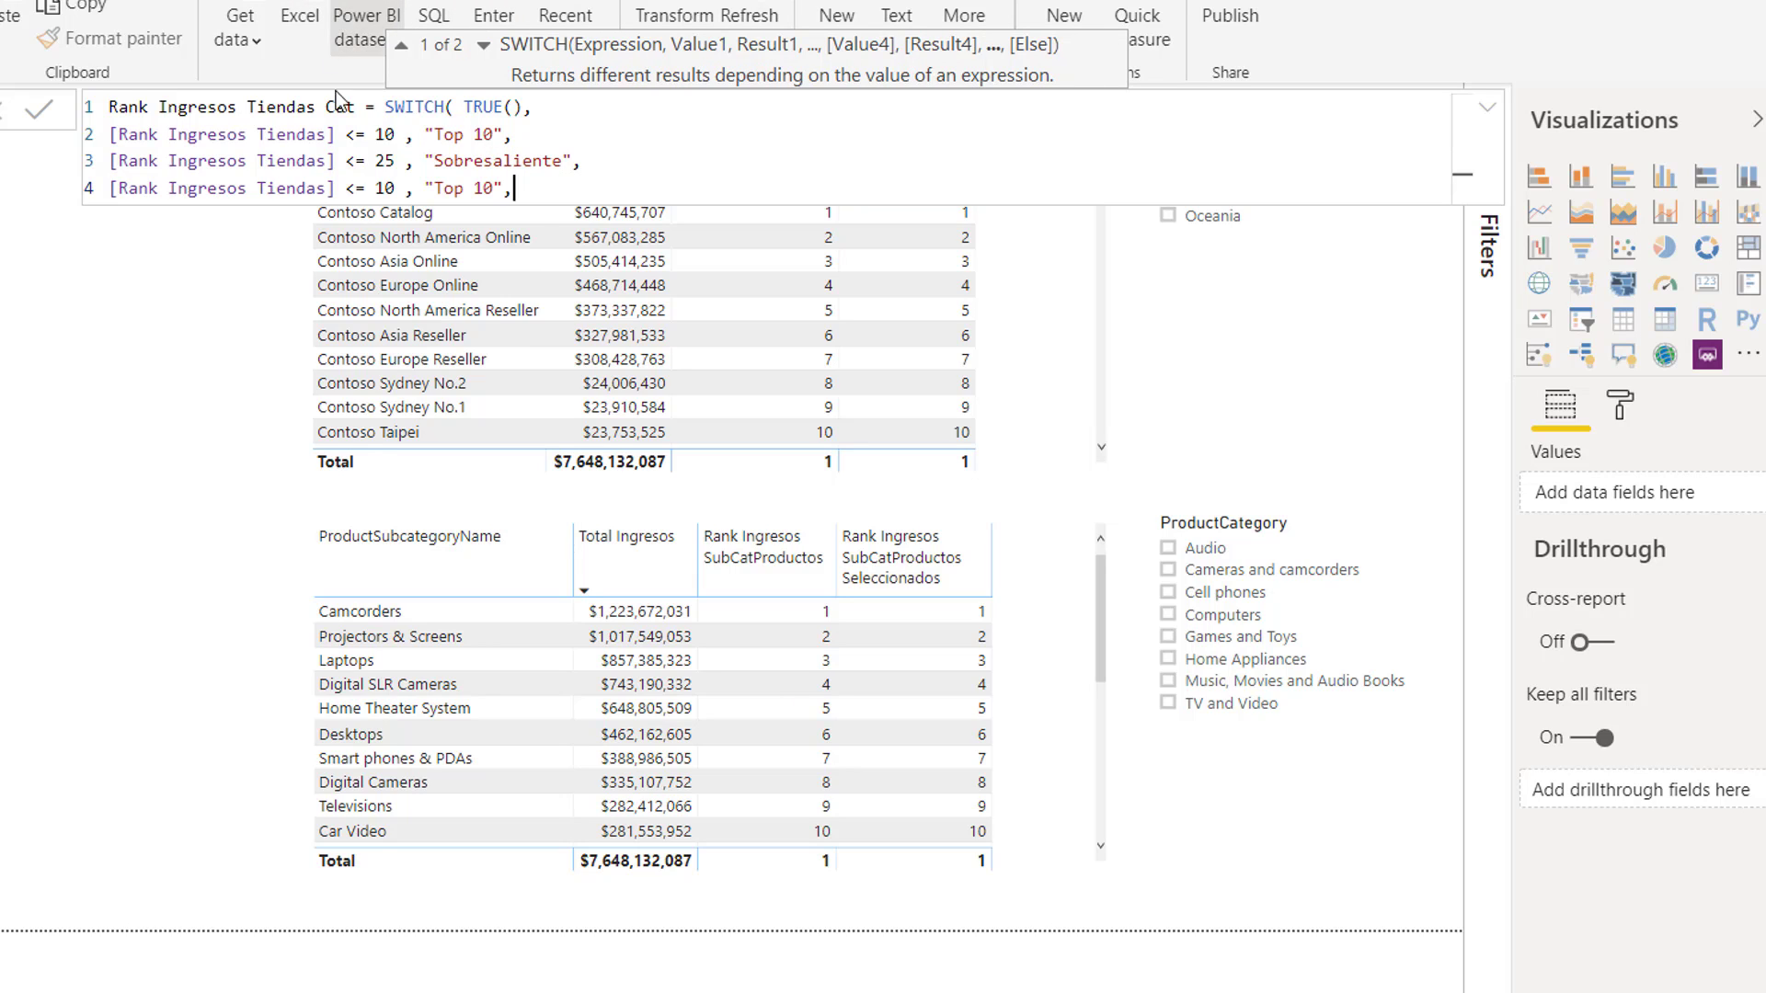
double_click(385, 187)
type("50")
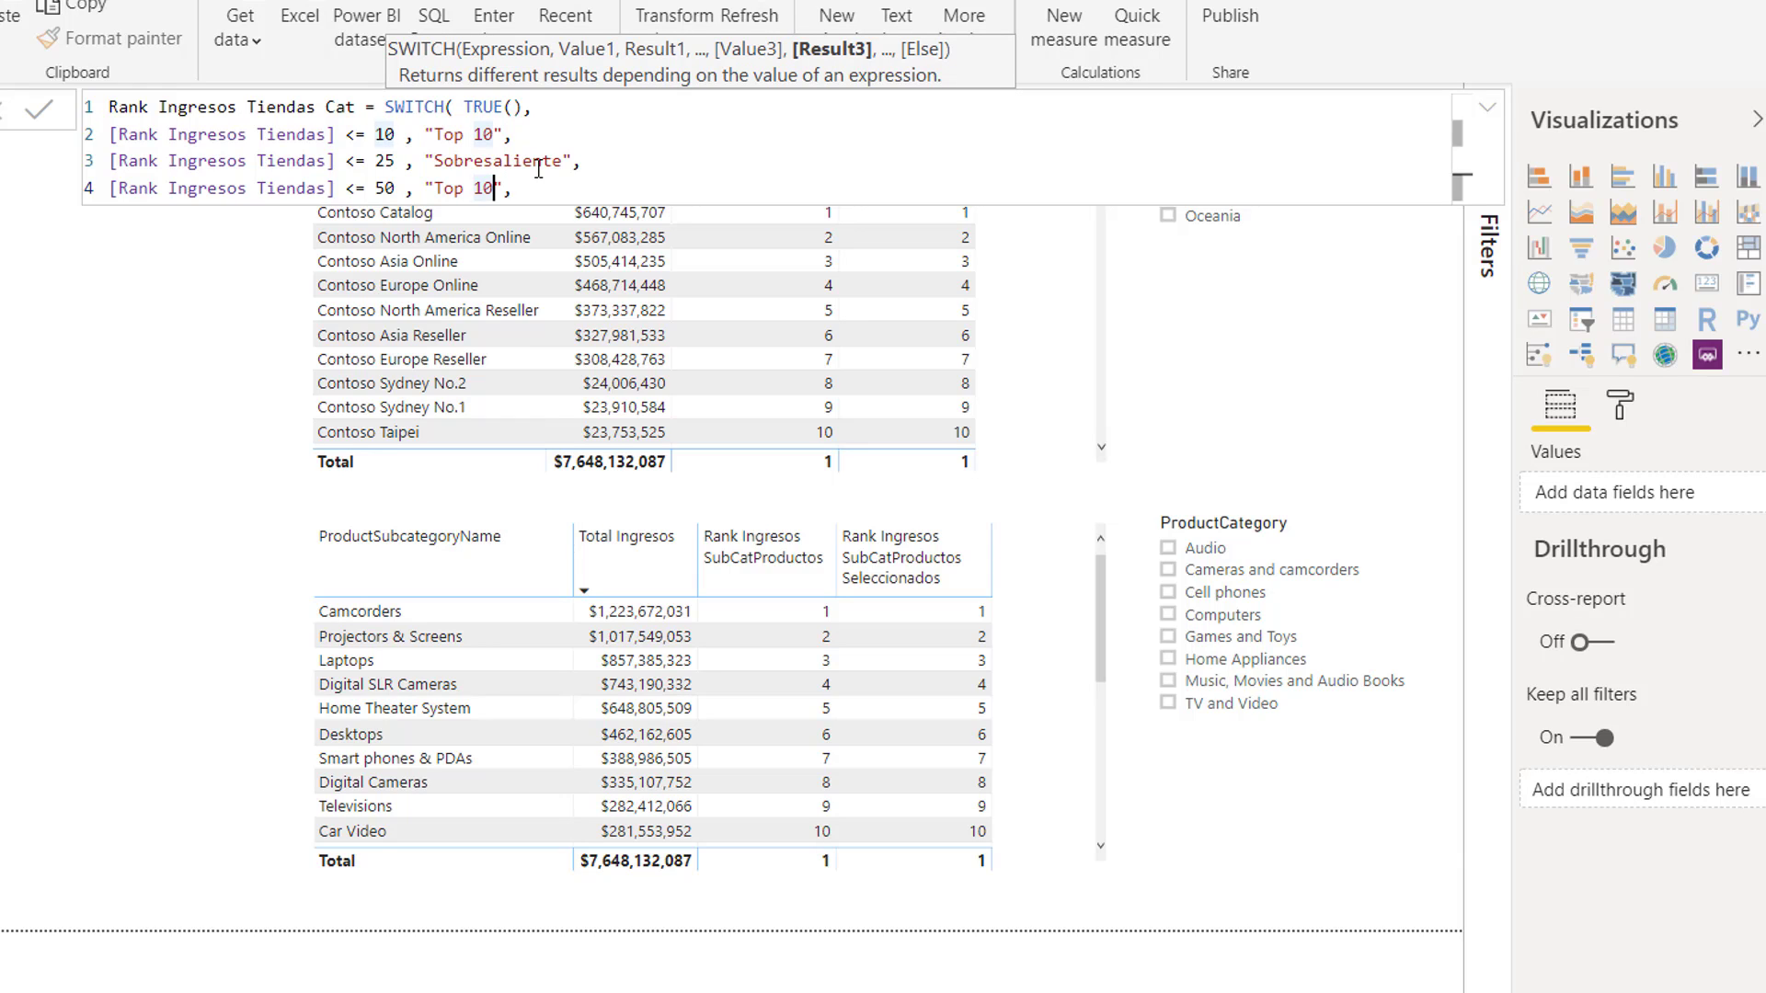
- Replace the result text of the <= 50 condition with "Bueno"
key("BackSpace")
key("BackSpace")
key("BackSpace")
key("BackSpace")
key("BackSpace")
key("BackSpace")
type("Bueno")
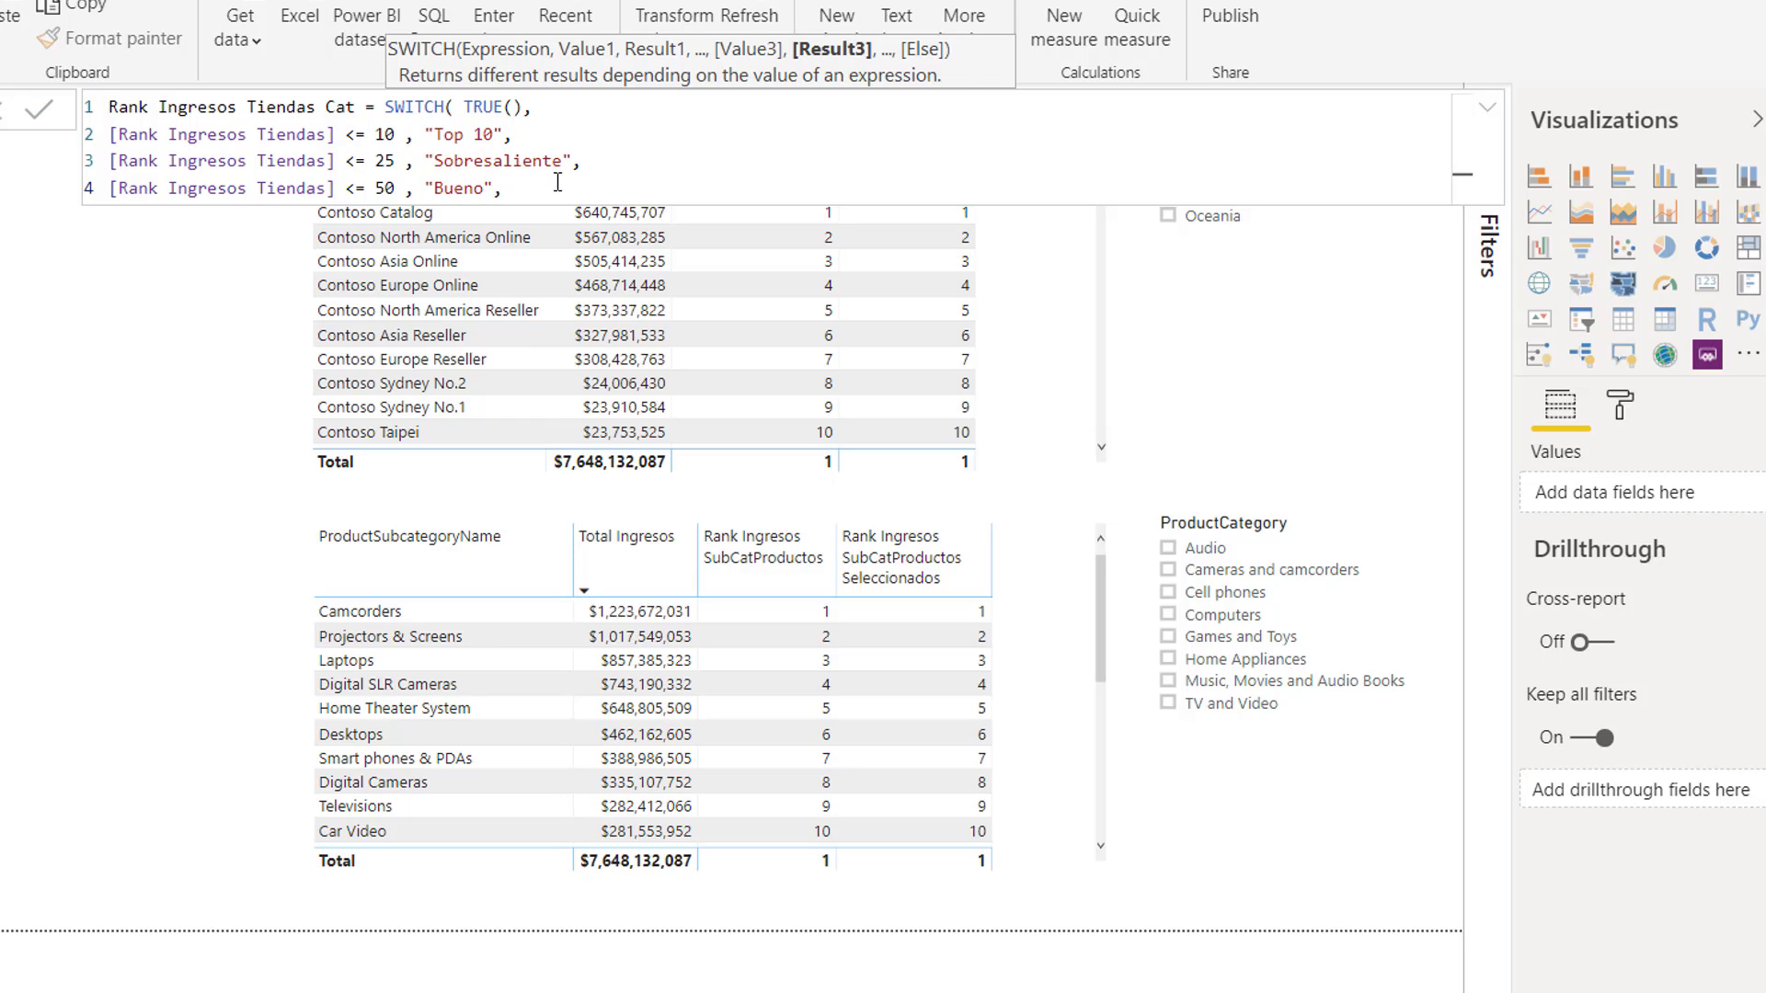
- Add another copy of the "Top 10" condition on a fifth line and set its threshold to 100
key("End")
key("shift+Return")
type("[Rank Ingresos Tiendas] <= 10 , \"Top 10\",")
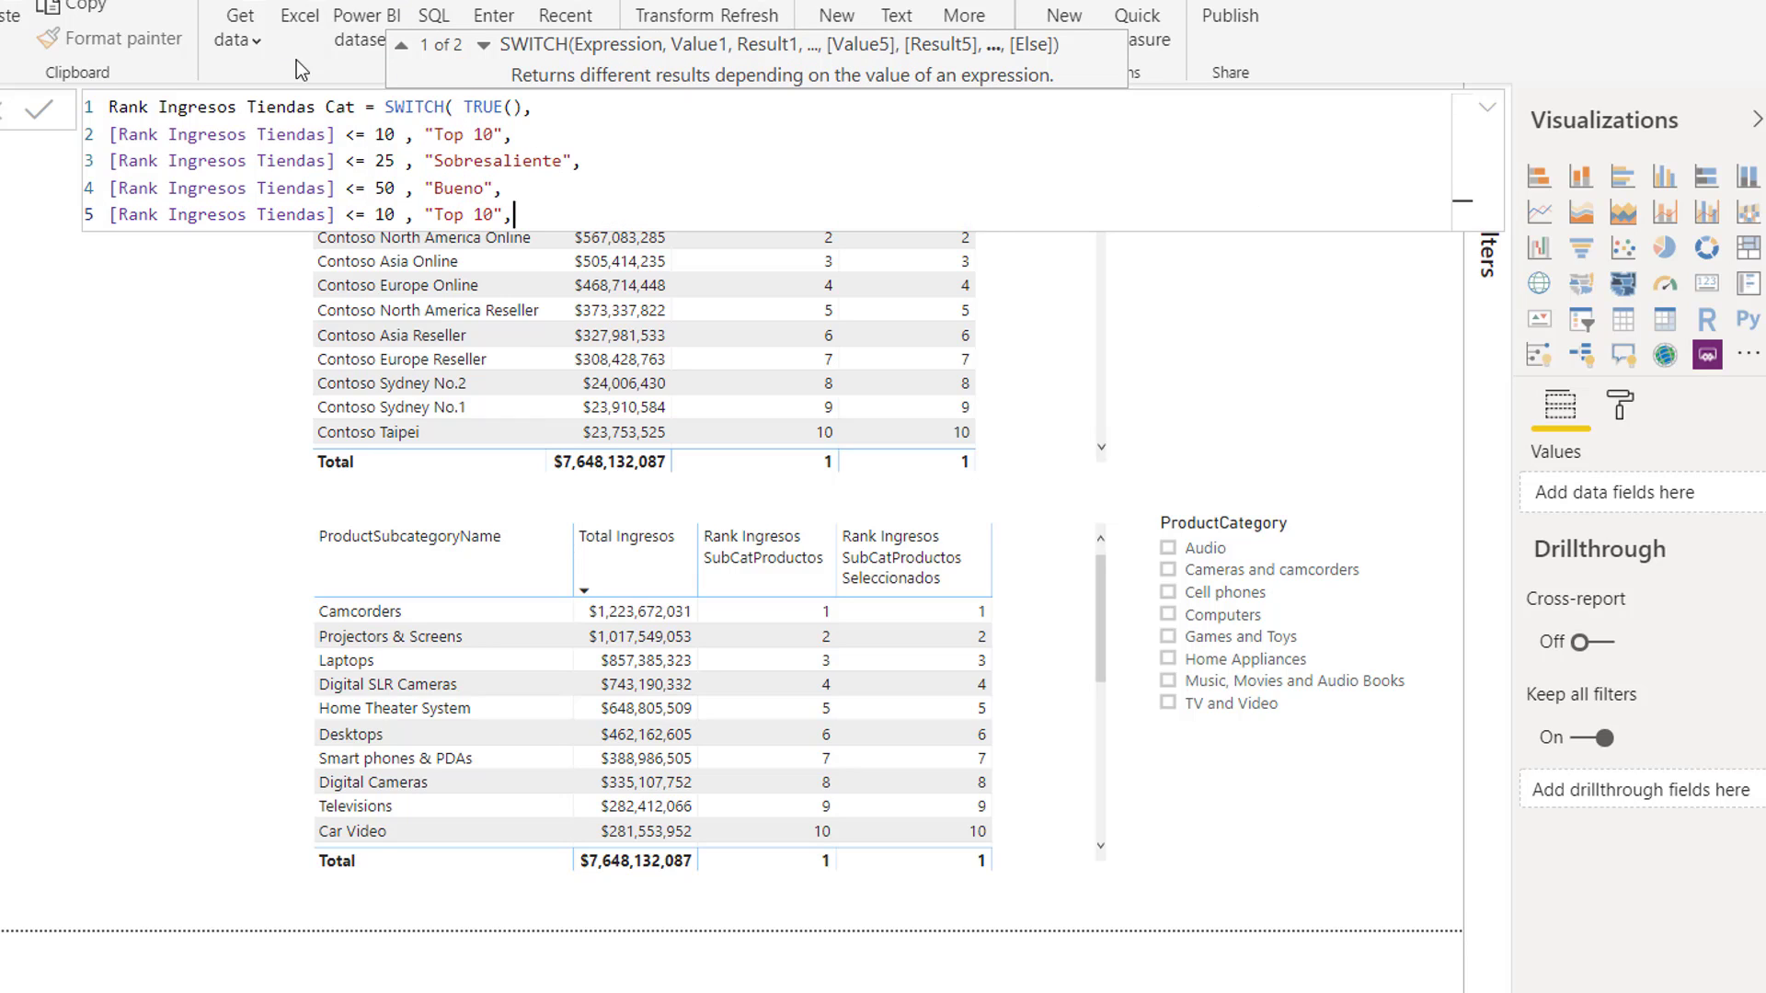
left_click(395, 214)
left_click_drag(395, 217, 377, 217)
type("100")
- Replace the result text of the <= 100 condition with "Regular"
left_click_drag(484, 217, 443, 219)
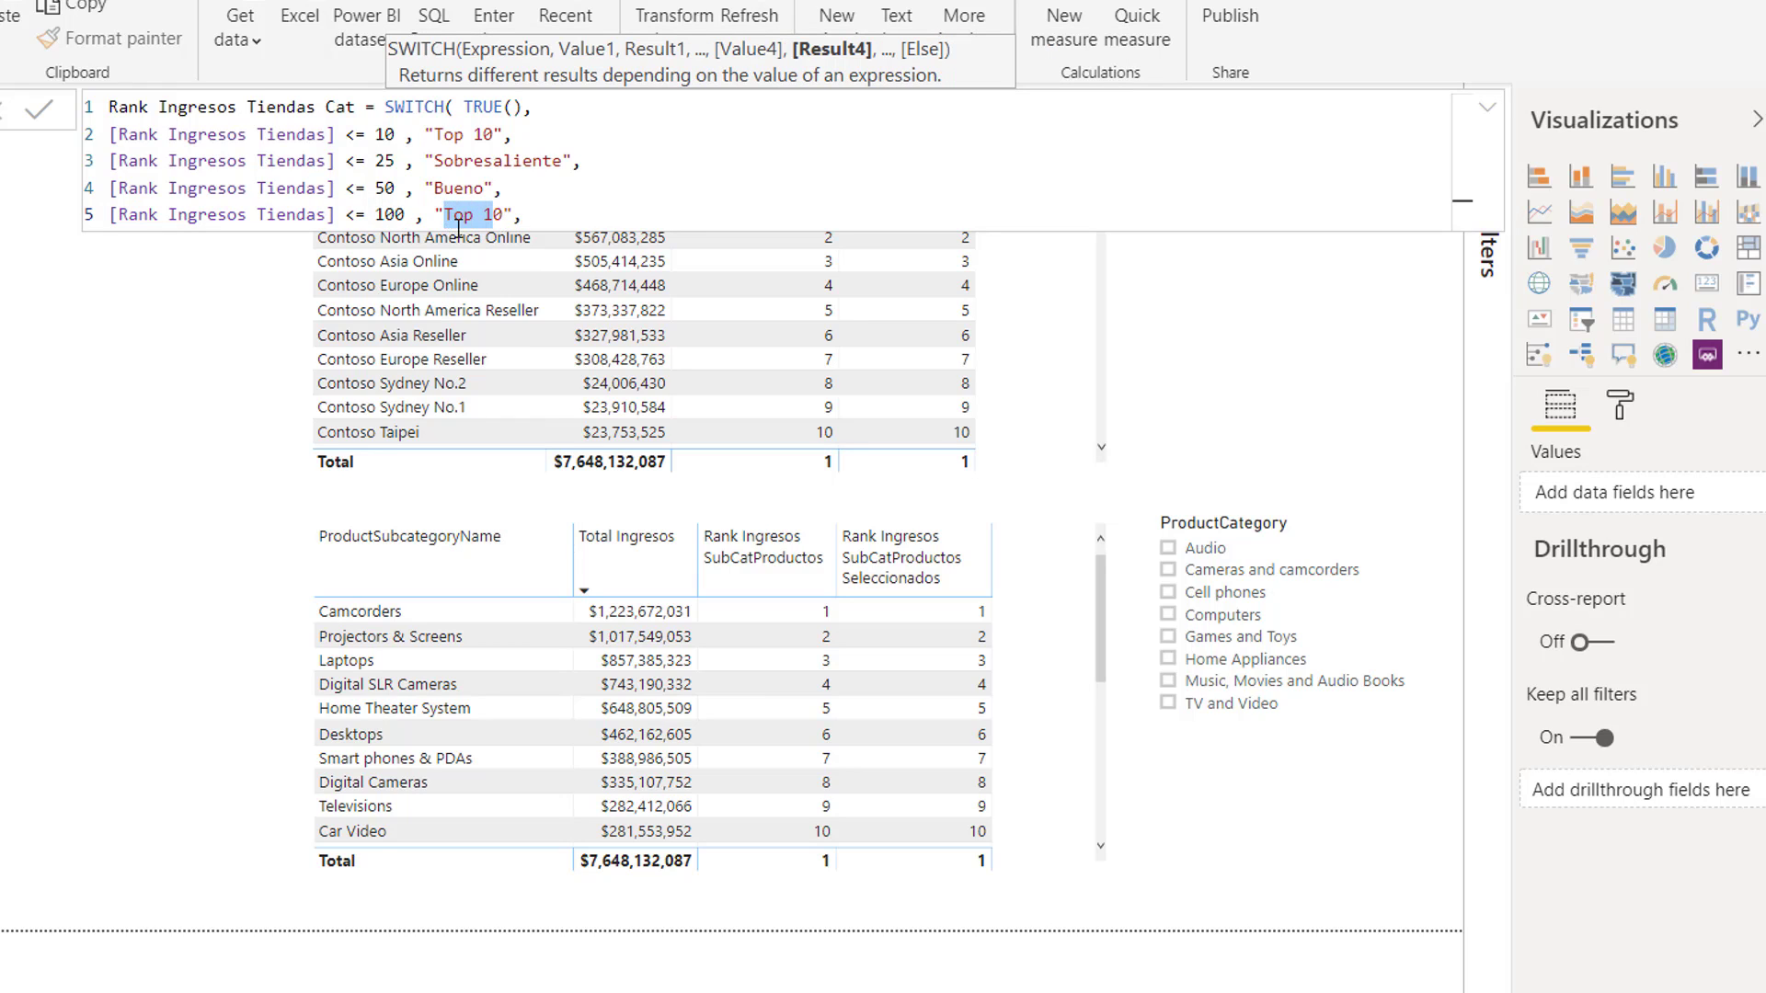
key("BackSpace")
type("Regular")
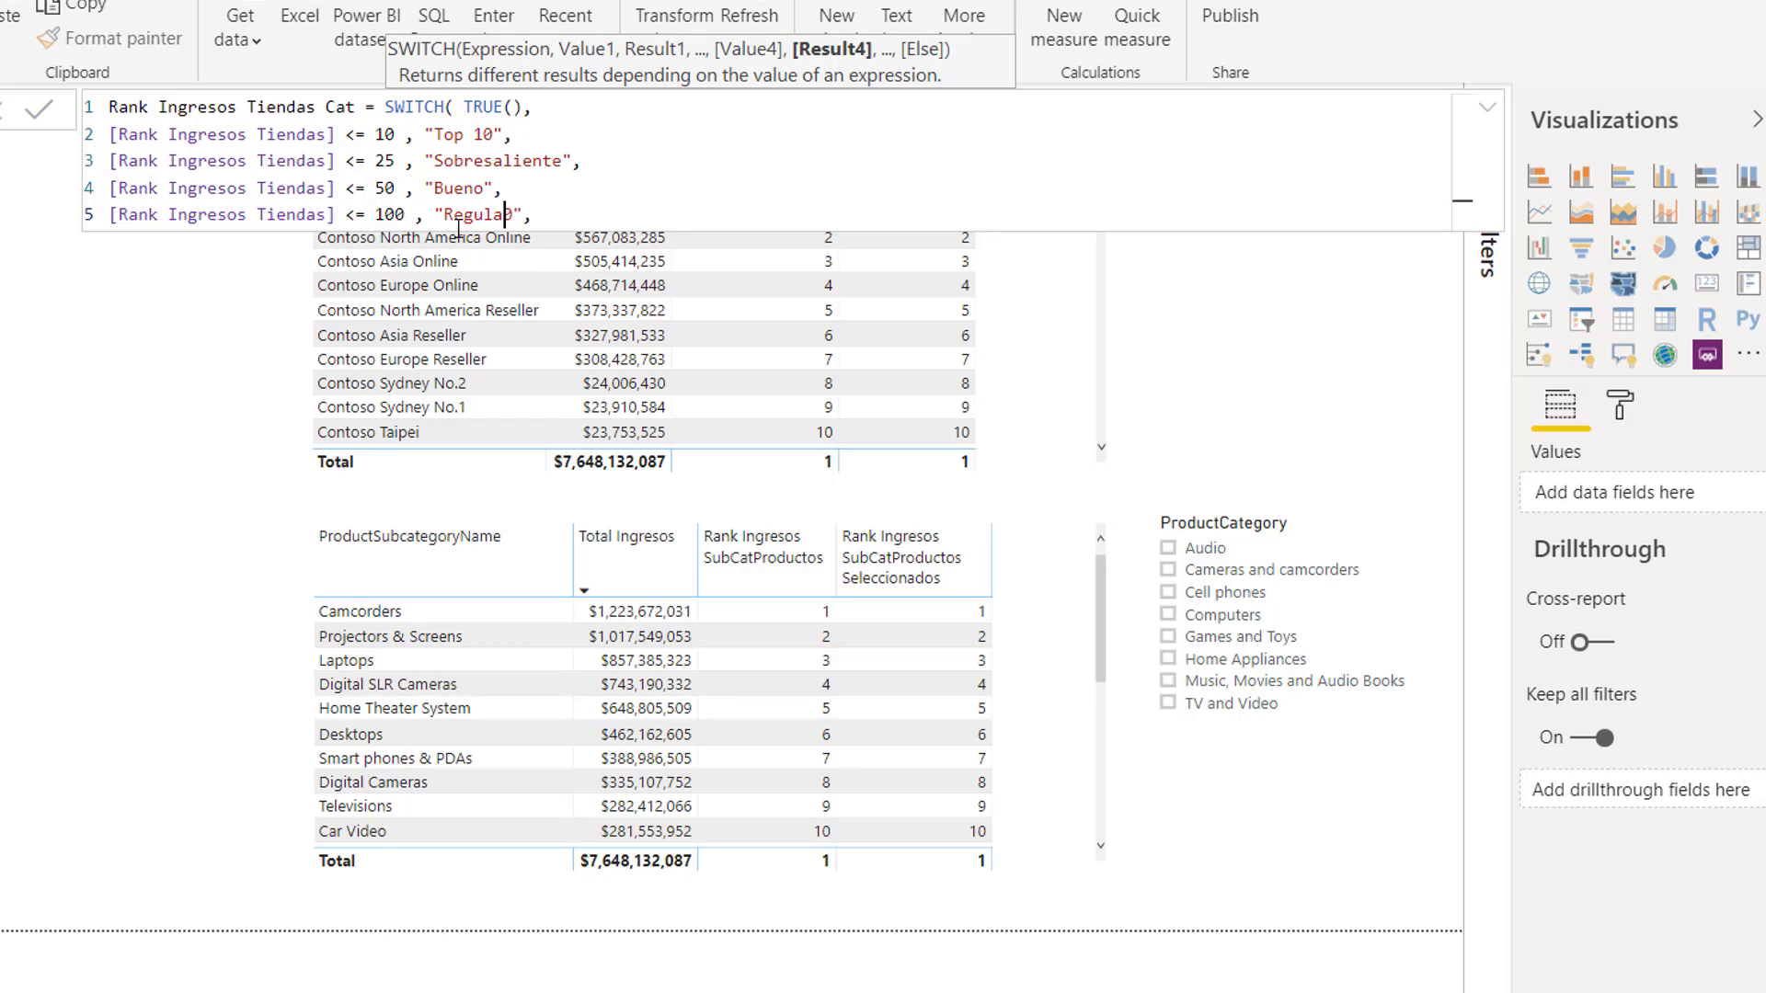
key("Delete")
- Add "Incompetente" as the default result on a sixth line, close the SWITCH function and commit the measure
left_click(579, 219)
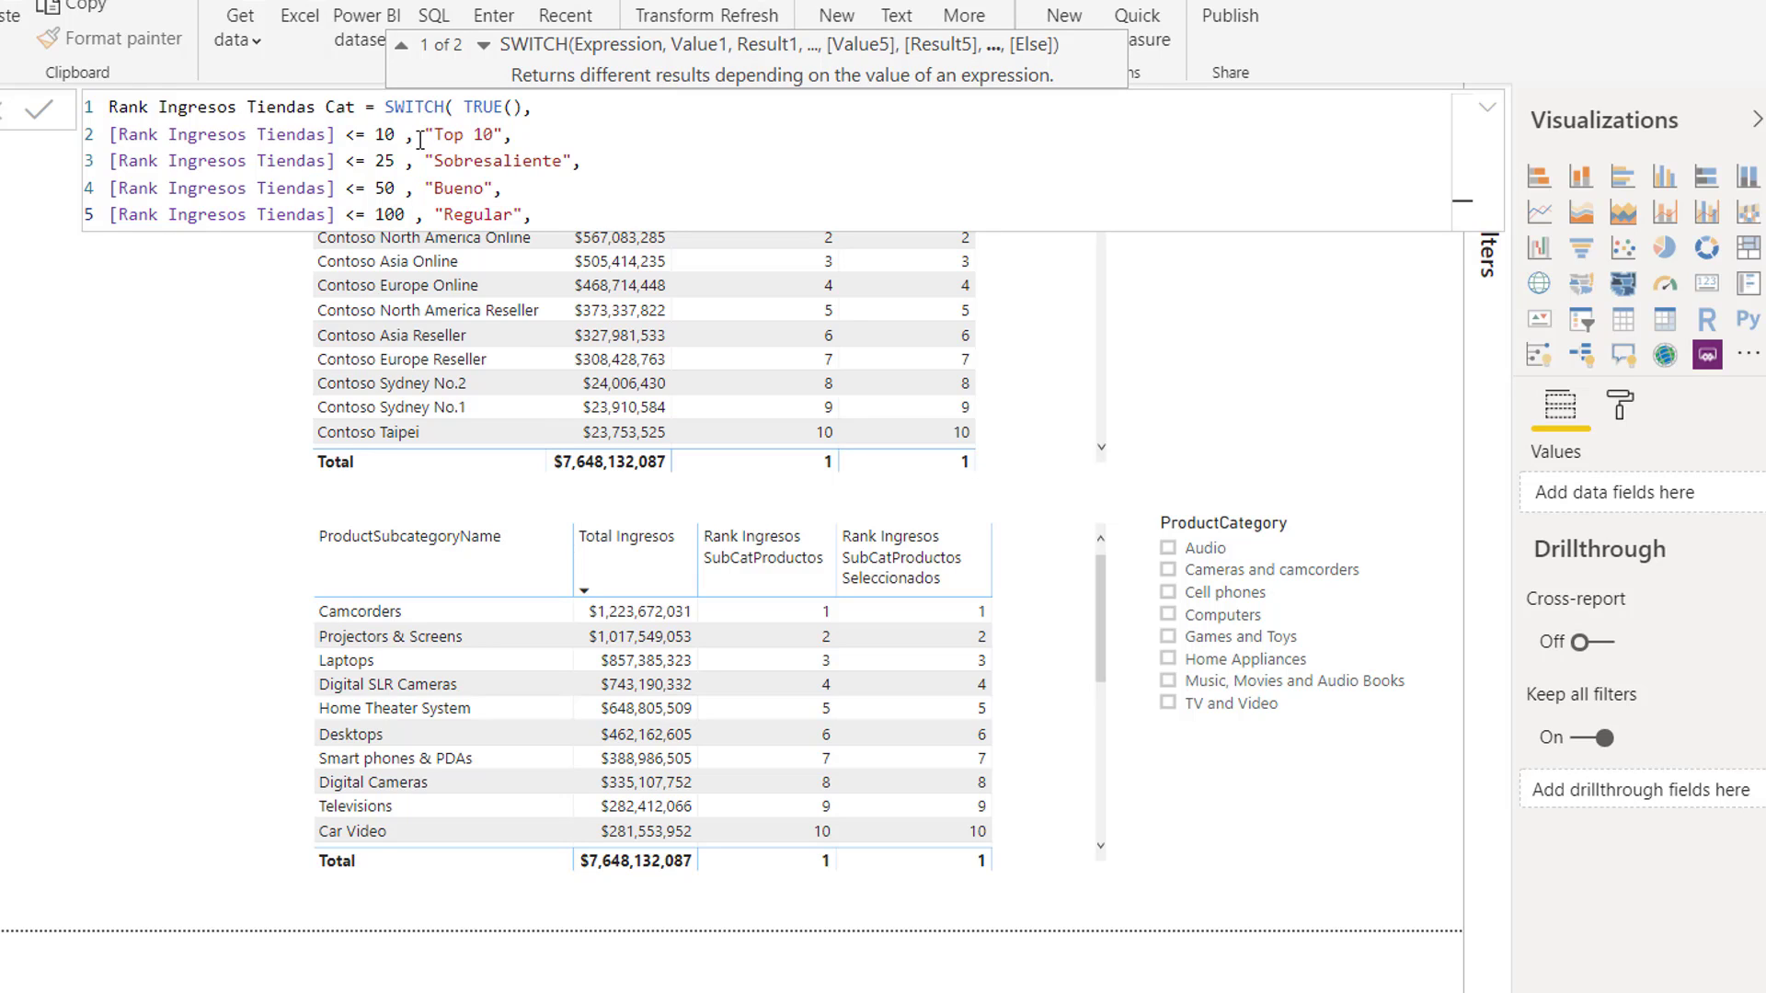
key("shift+Return")
type("\"Ot")
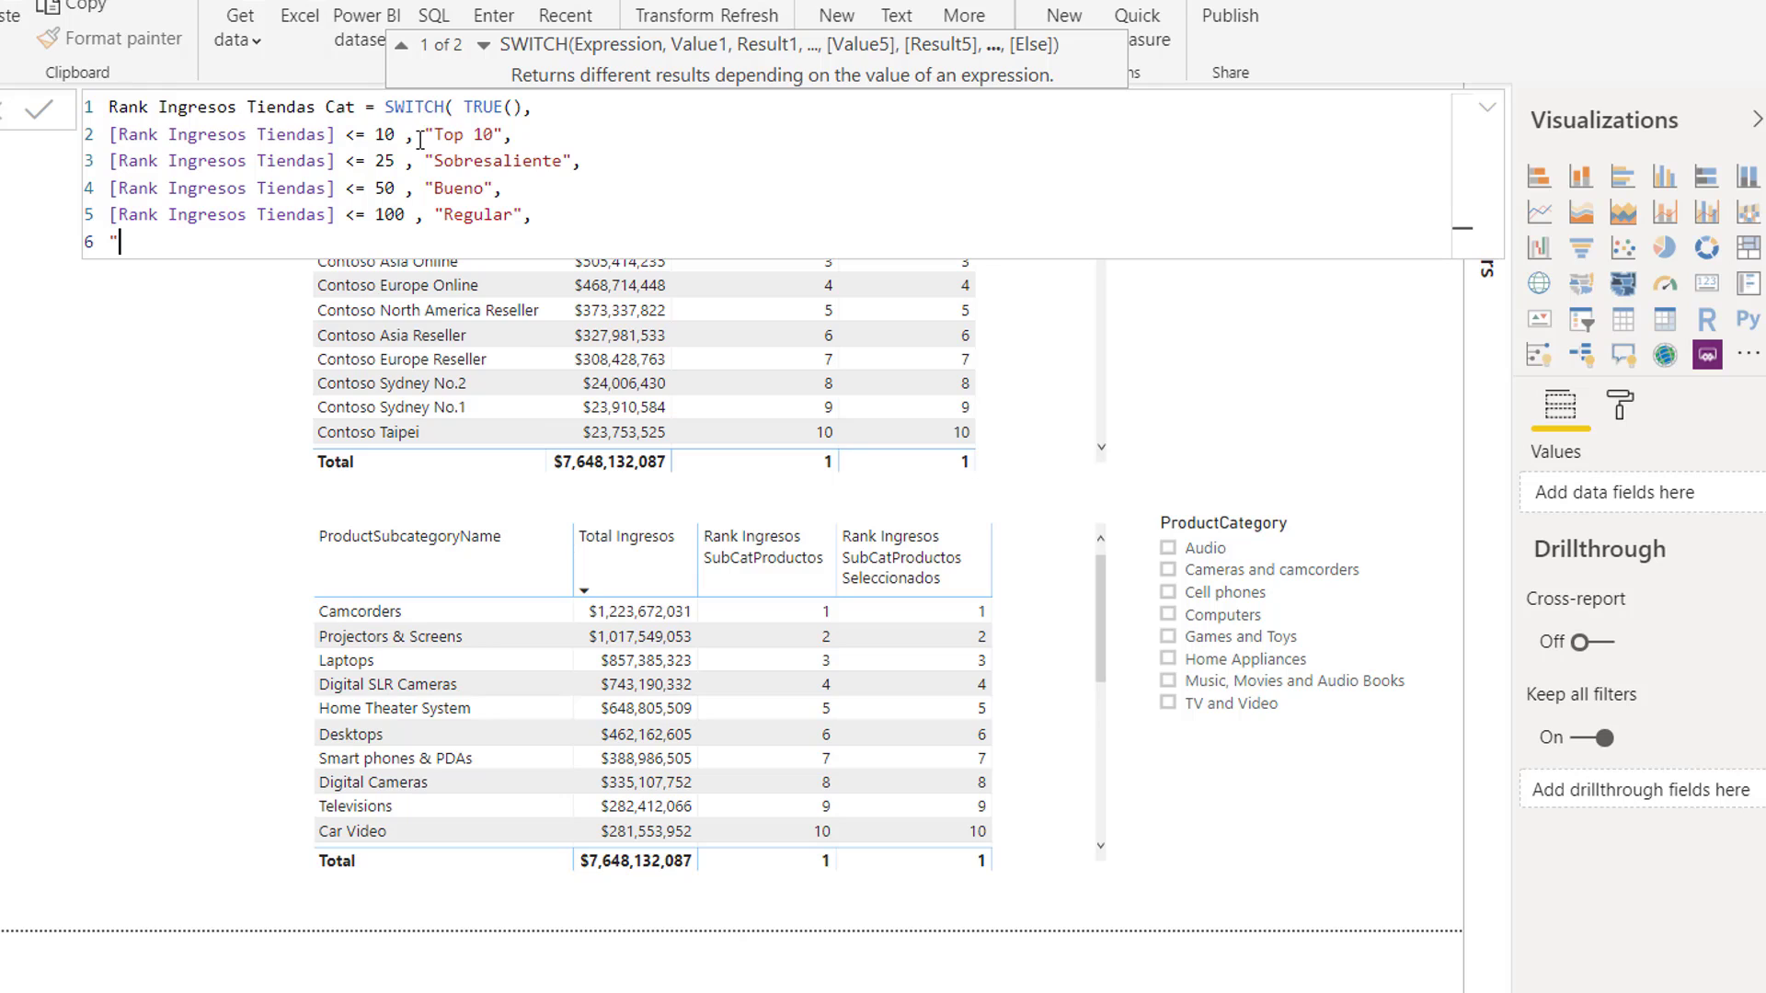
key("BackSpace")
key("BackSpace")
type("Incom")
key("BackSpace")
type("mpetente\")")
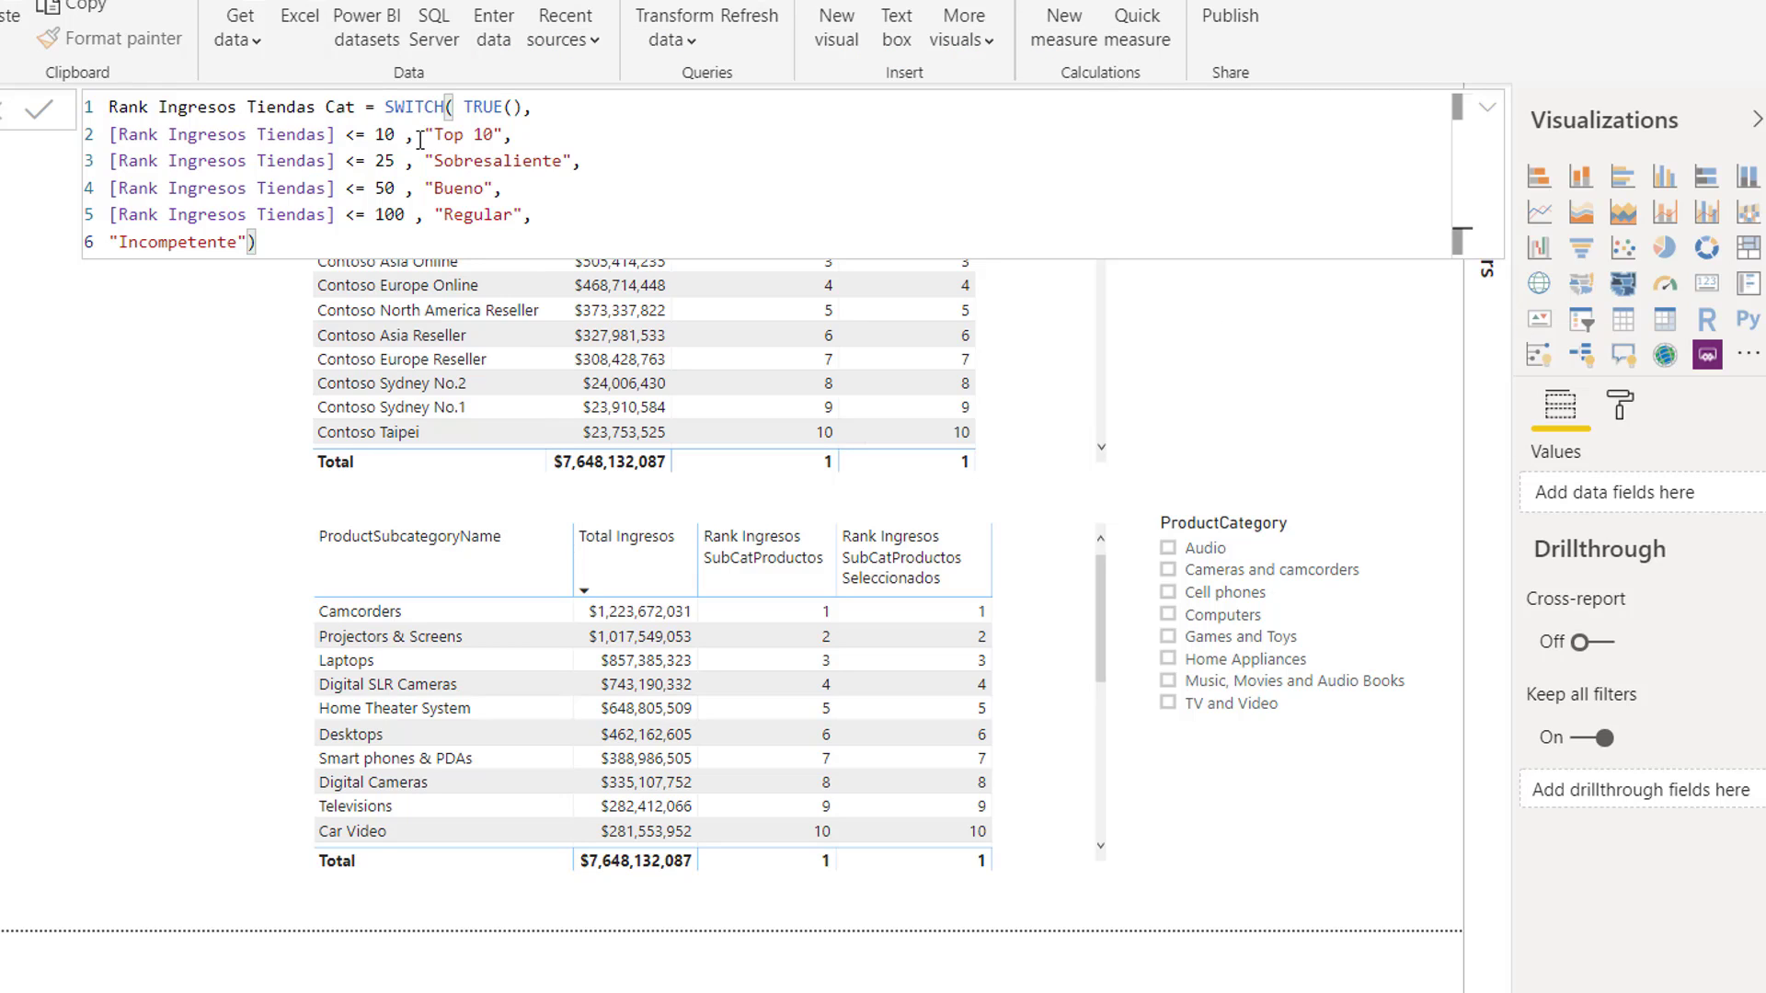
key("Return")
left_click(1318, 333)
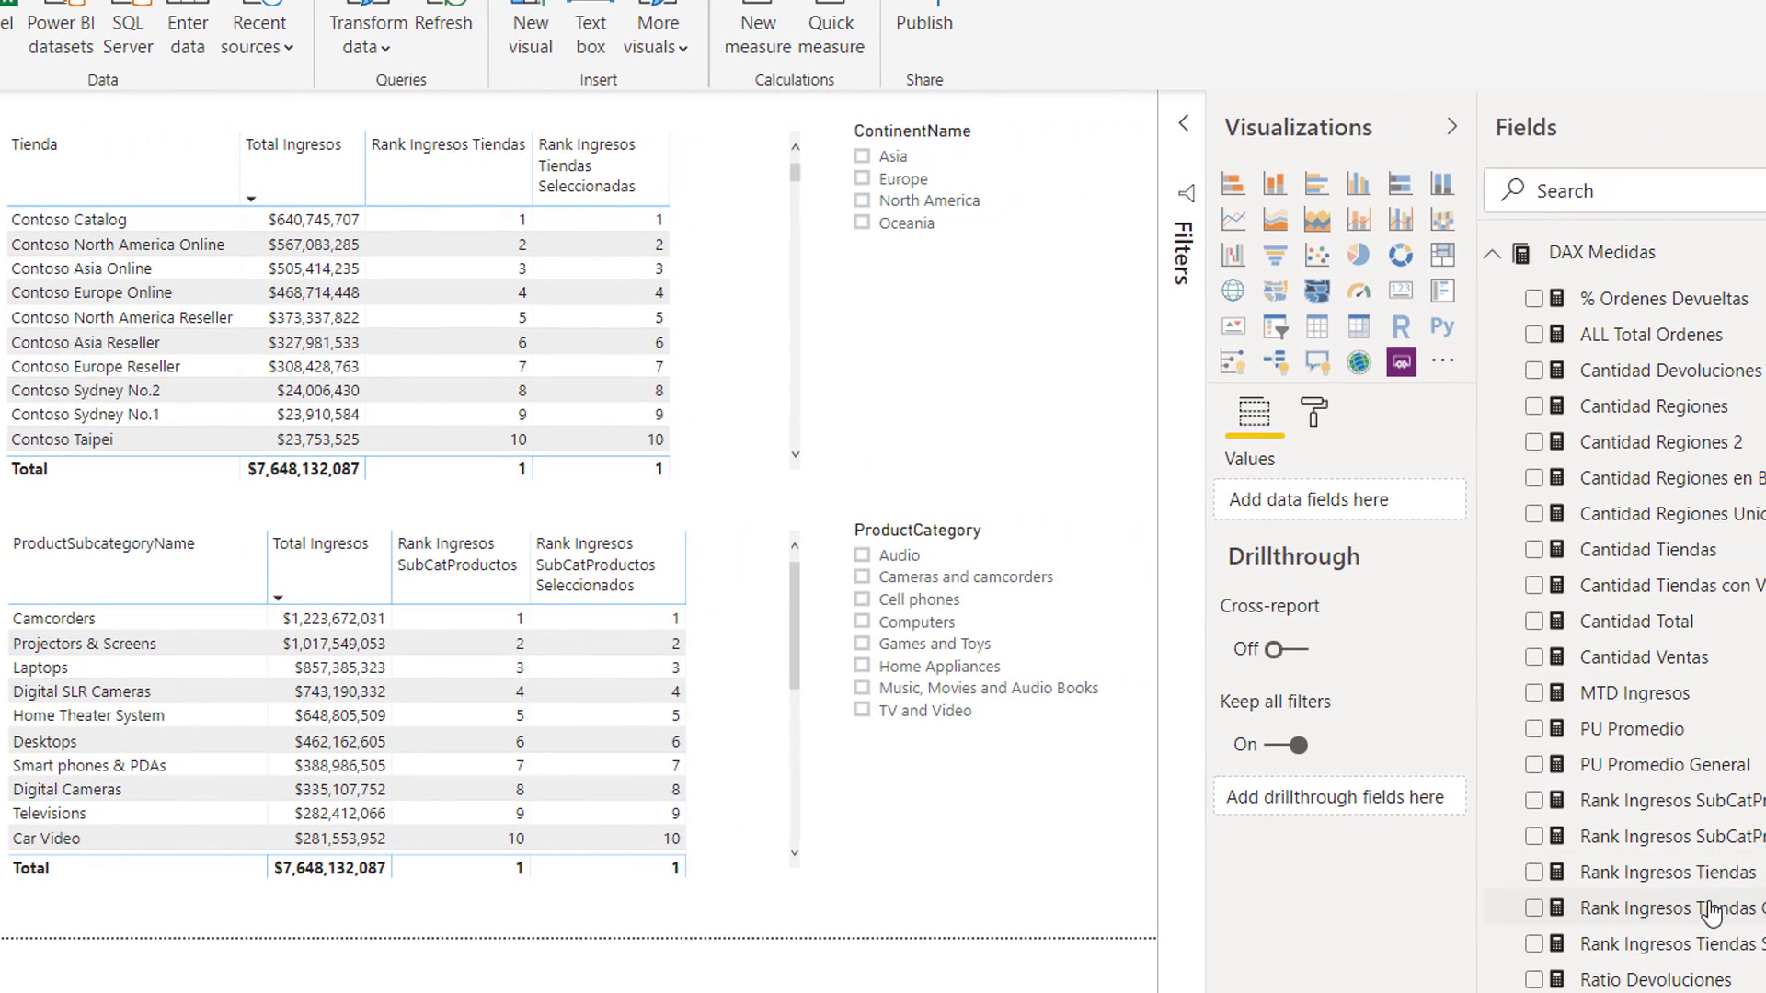
- Add the Rank Ingresos Tiendas Cat measure as the last column of the Tienda table and clear the visual selection
left_click(770, 354)
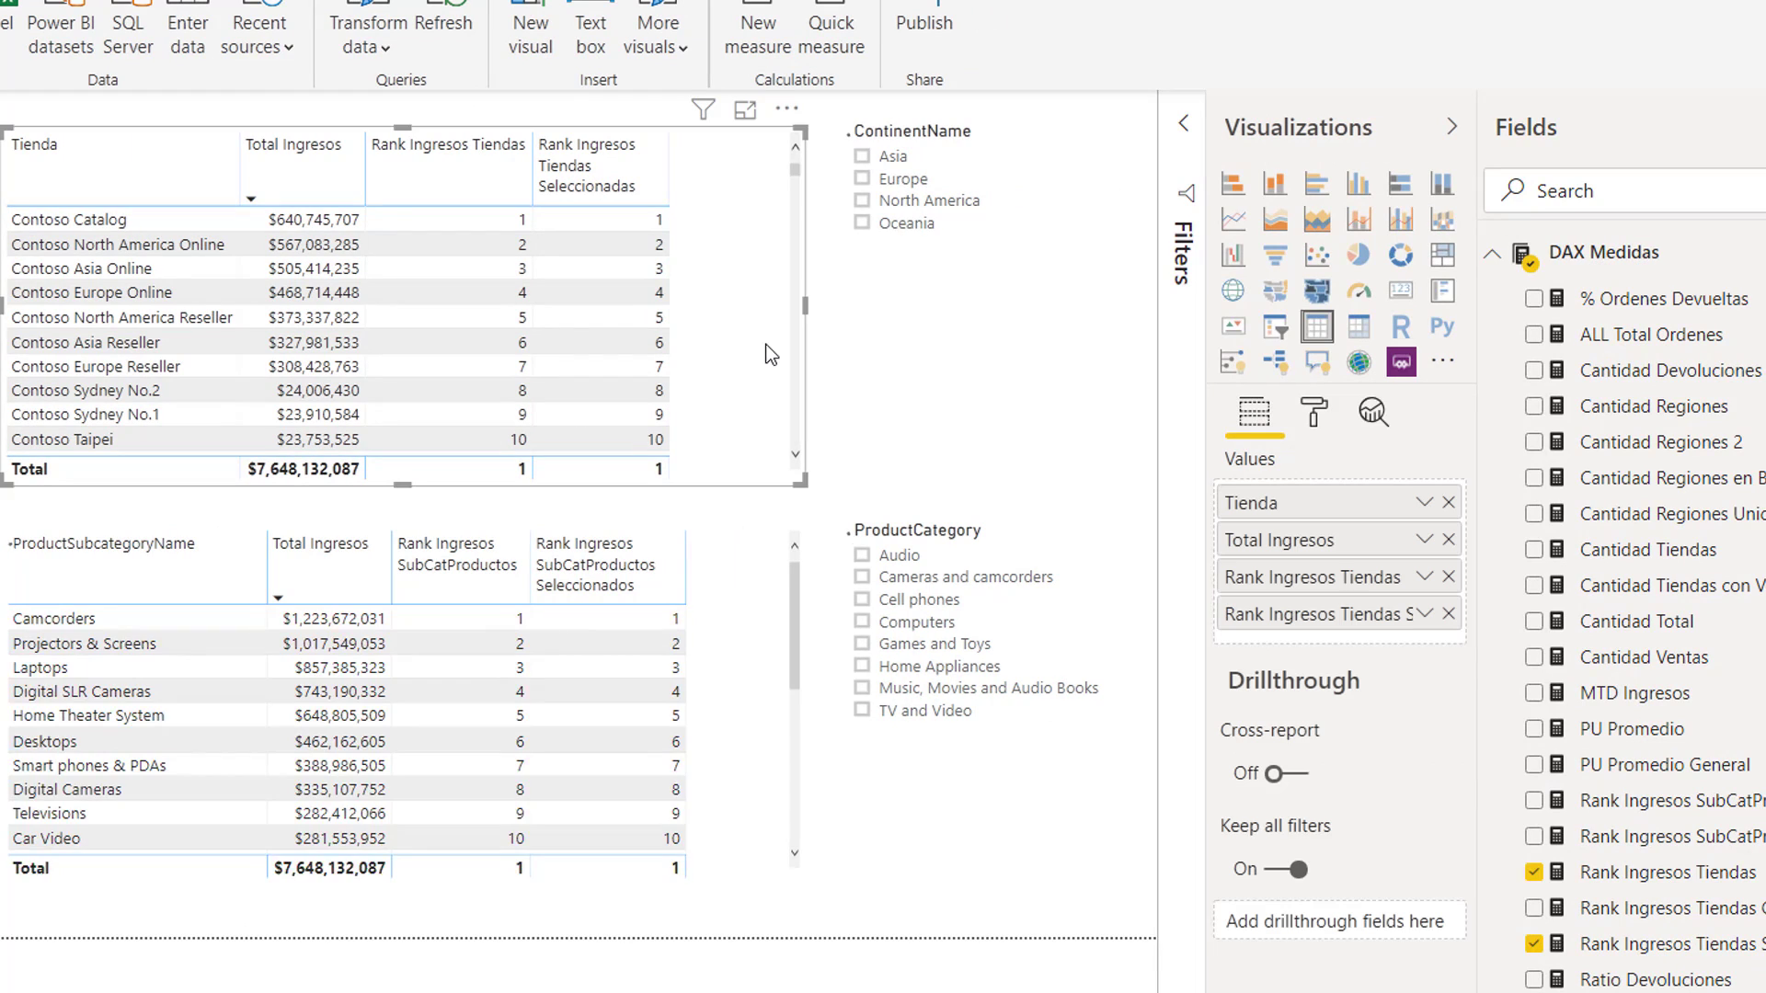
left_click_drag(1661, 920, 1297, 643)
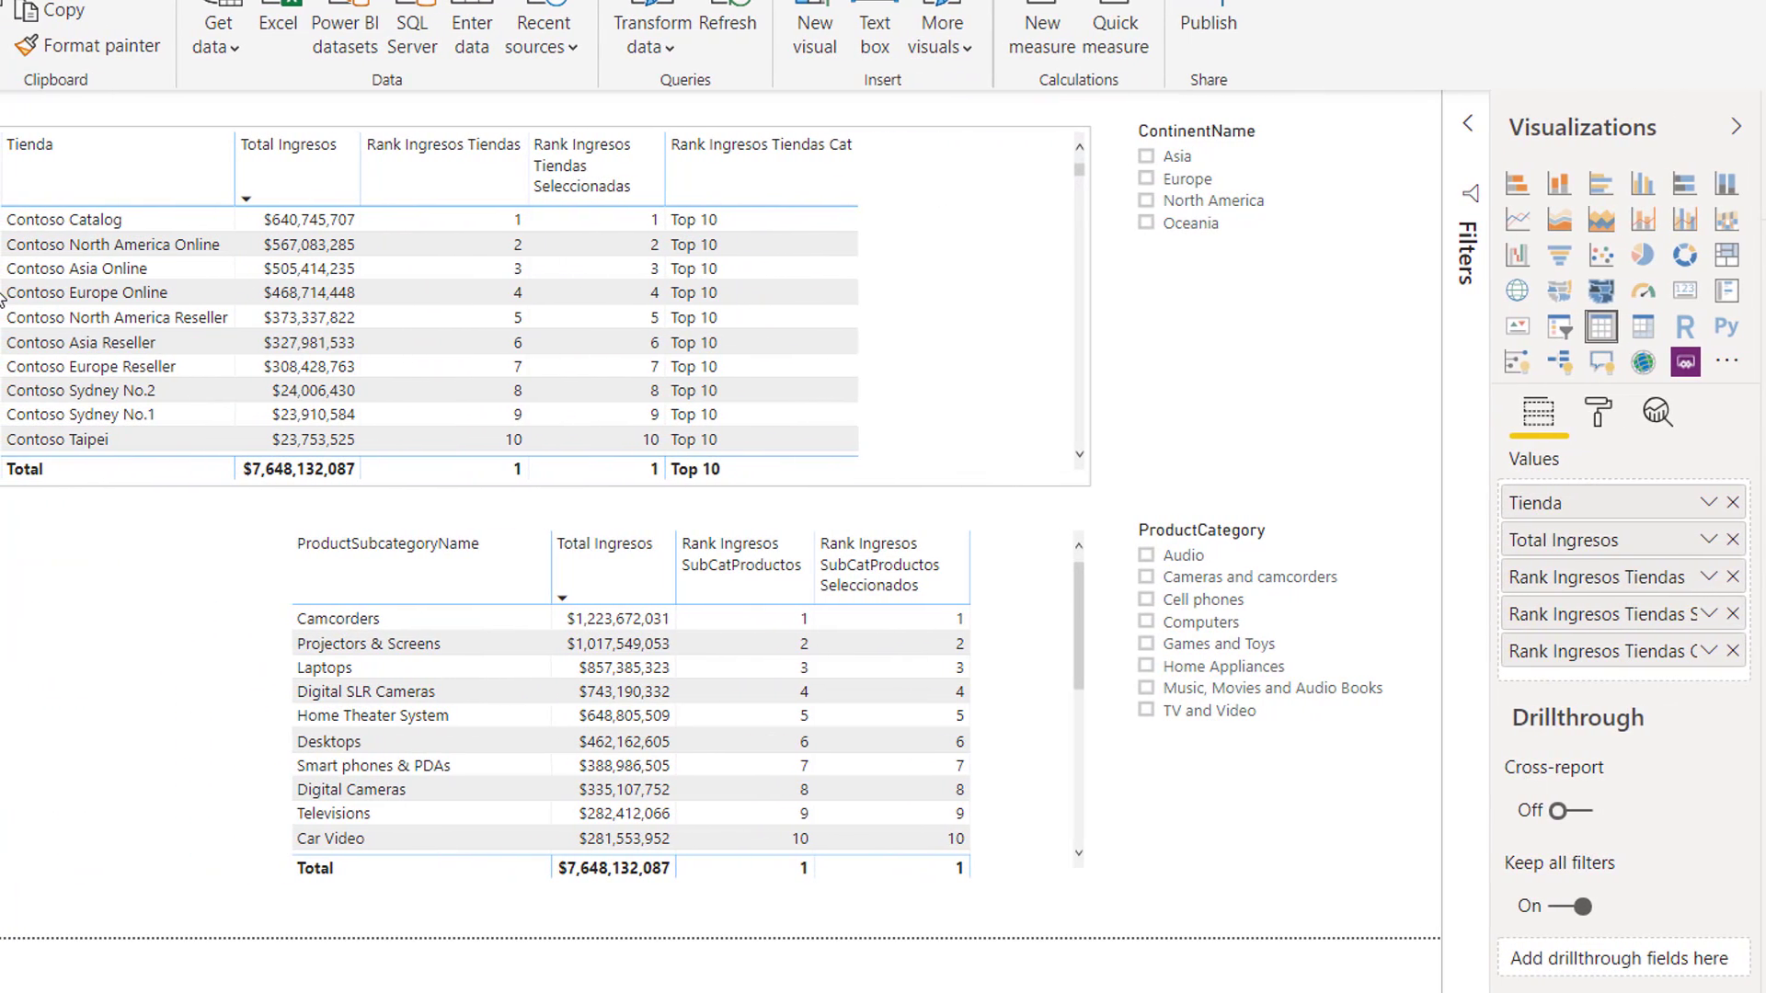
key("Escape")
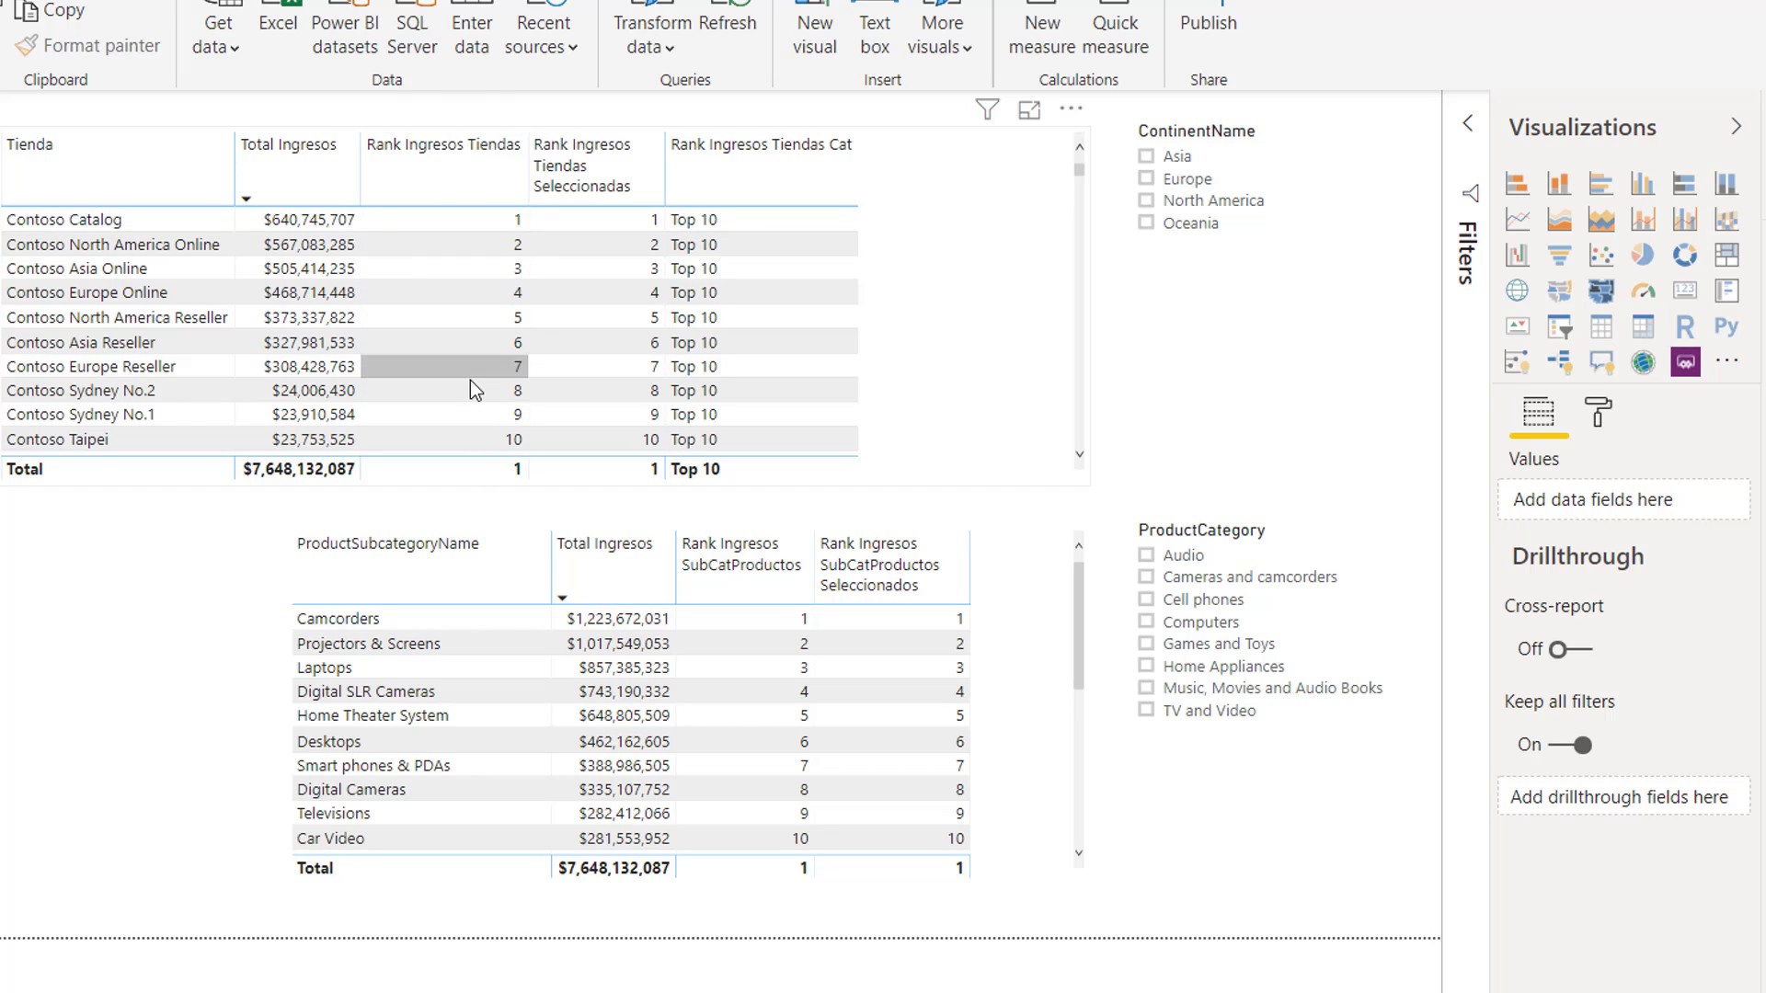
scroll(495, 329, "down", 1)
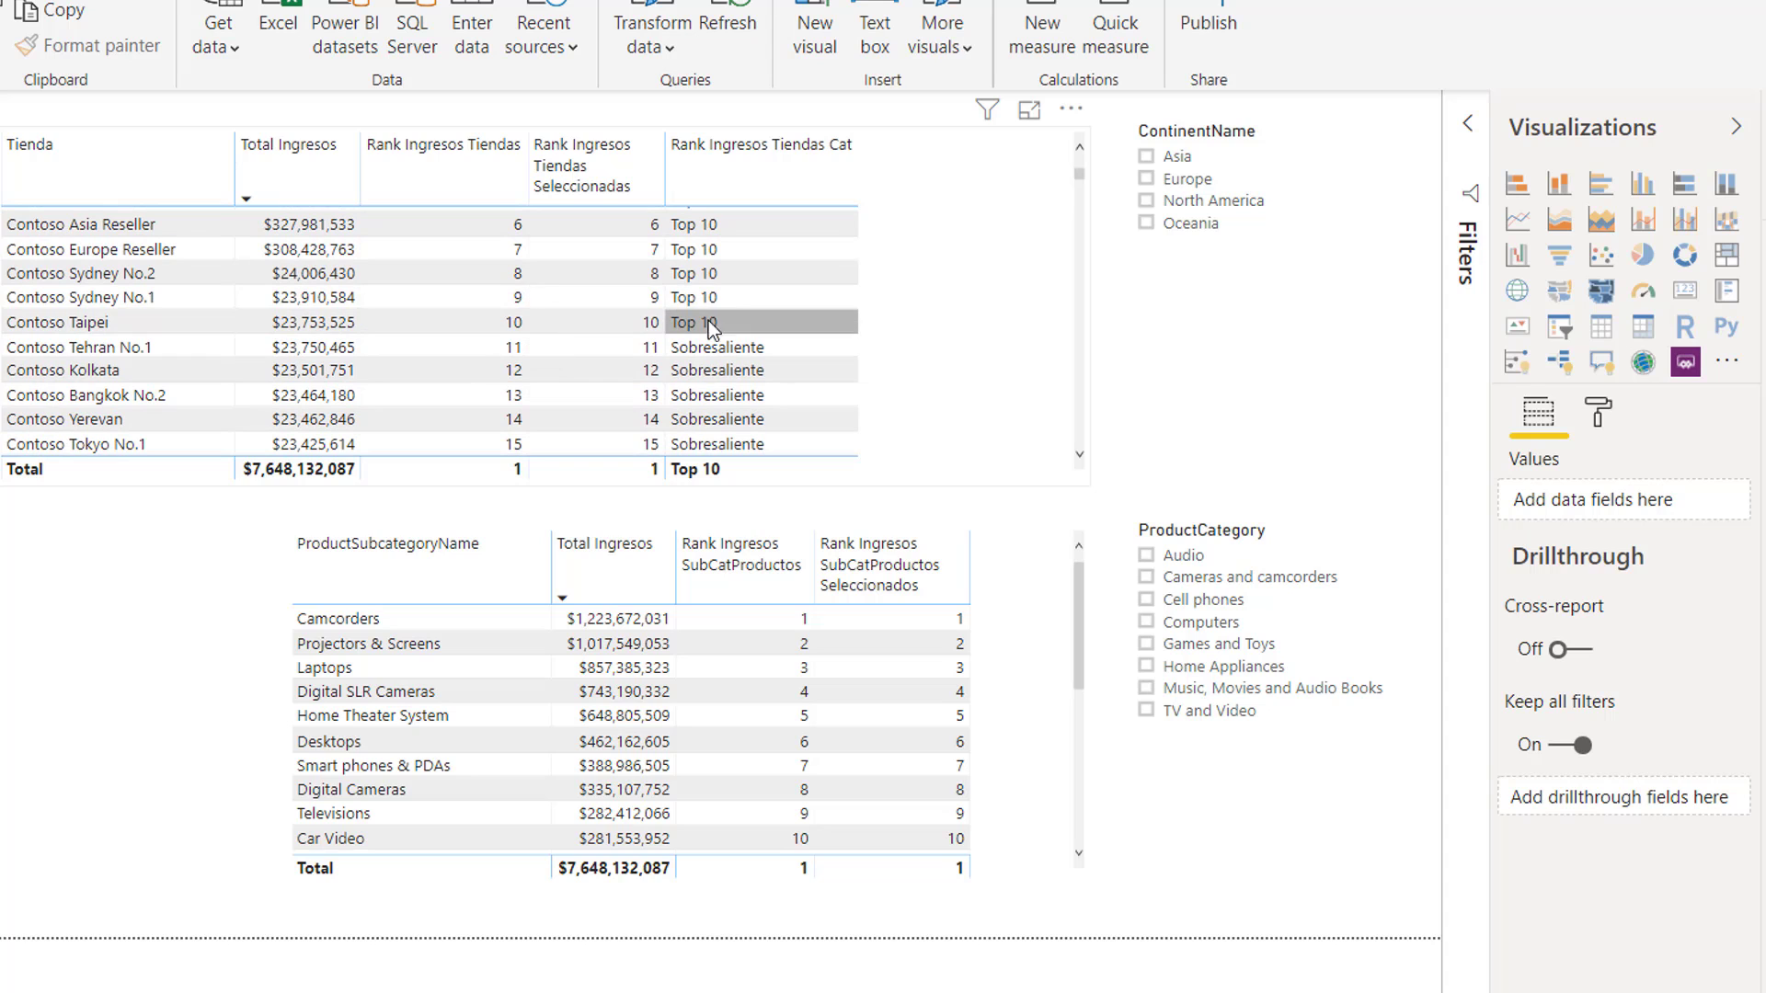
- Review how the Rank Ingresos Tiendas Cat categories follow the revenue ranks across the Tienda table
scroll(768, 326, "up", 2)
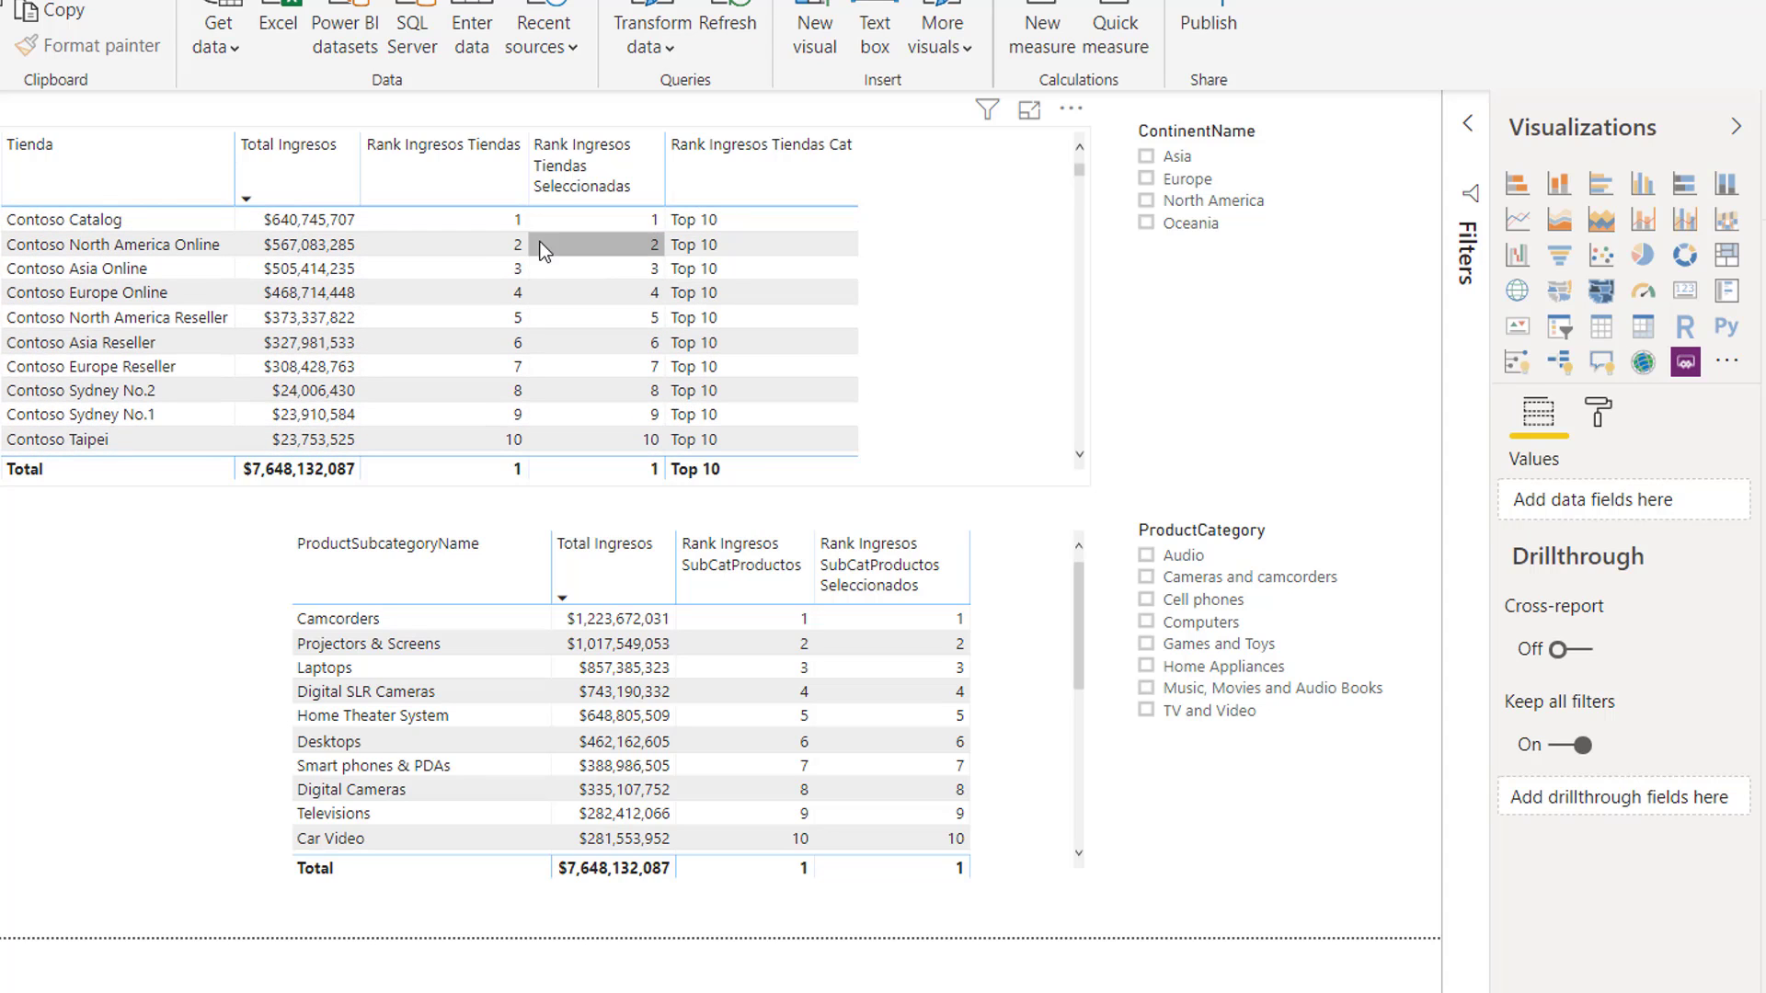
scroll(752, 266, "down", 4)
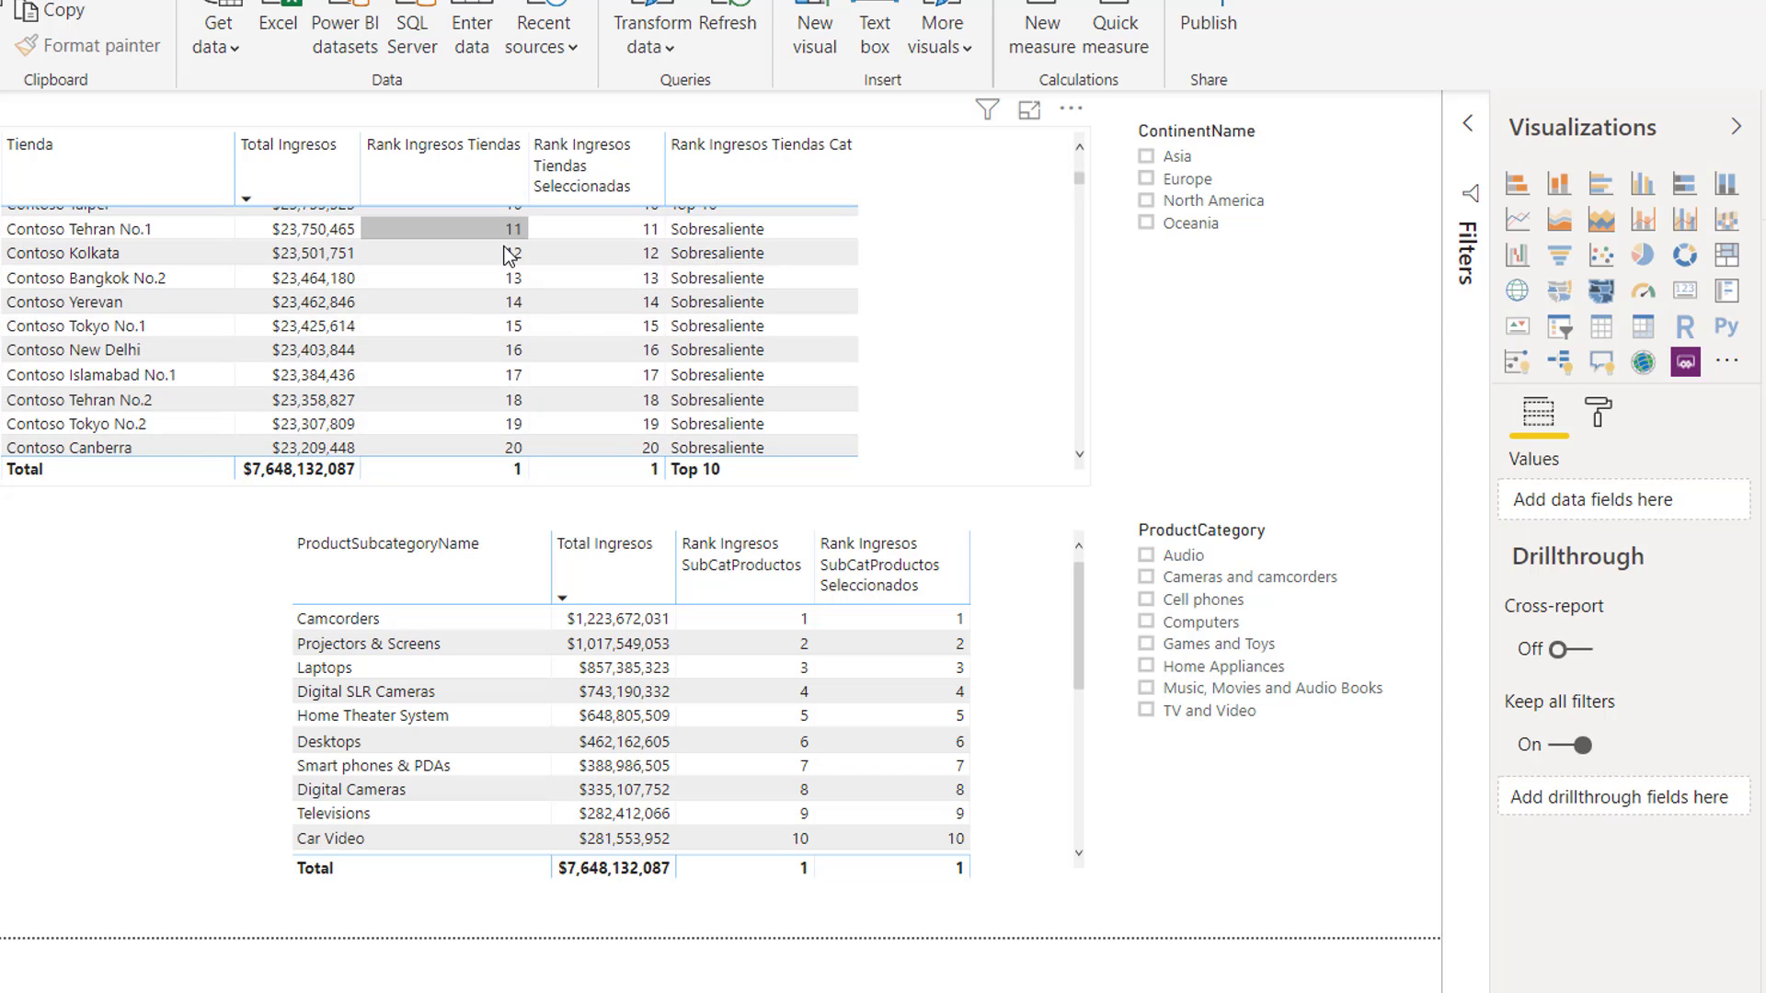
scroll(511, 303, "down", 4)
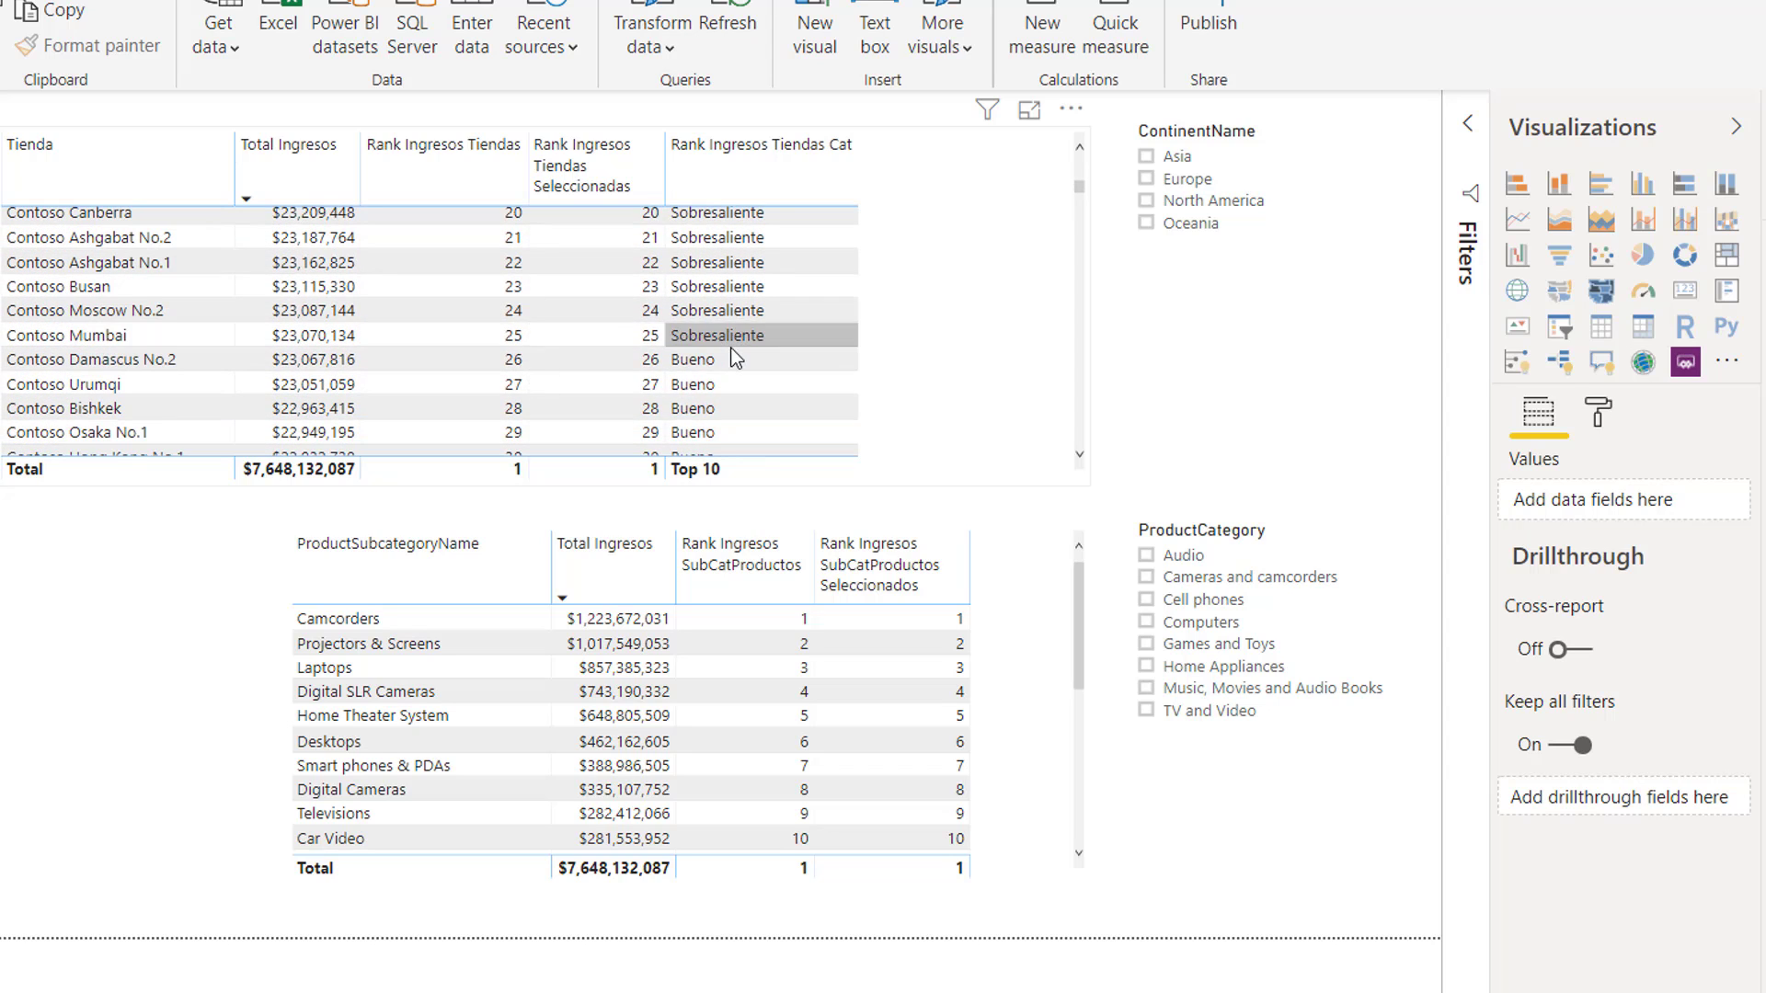
scroll(726, 322, "down", 2)
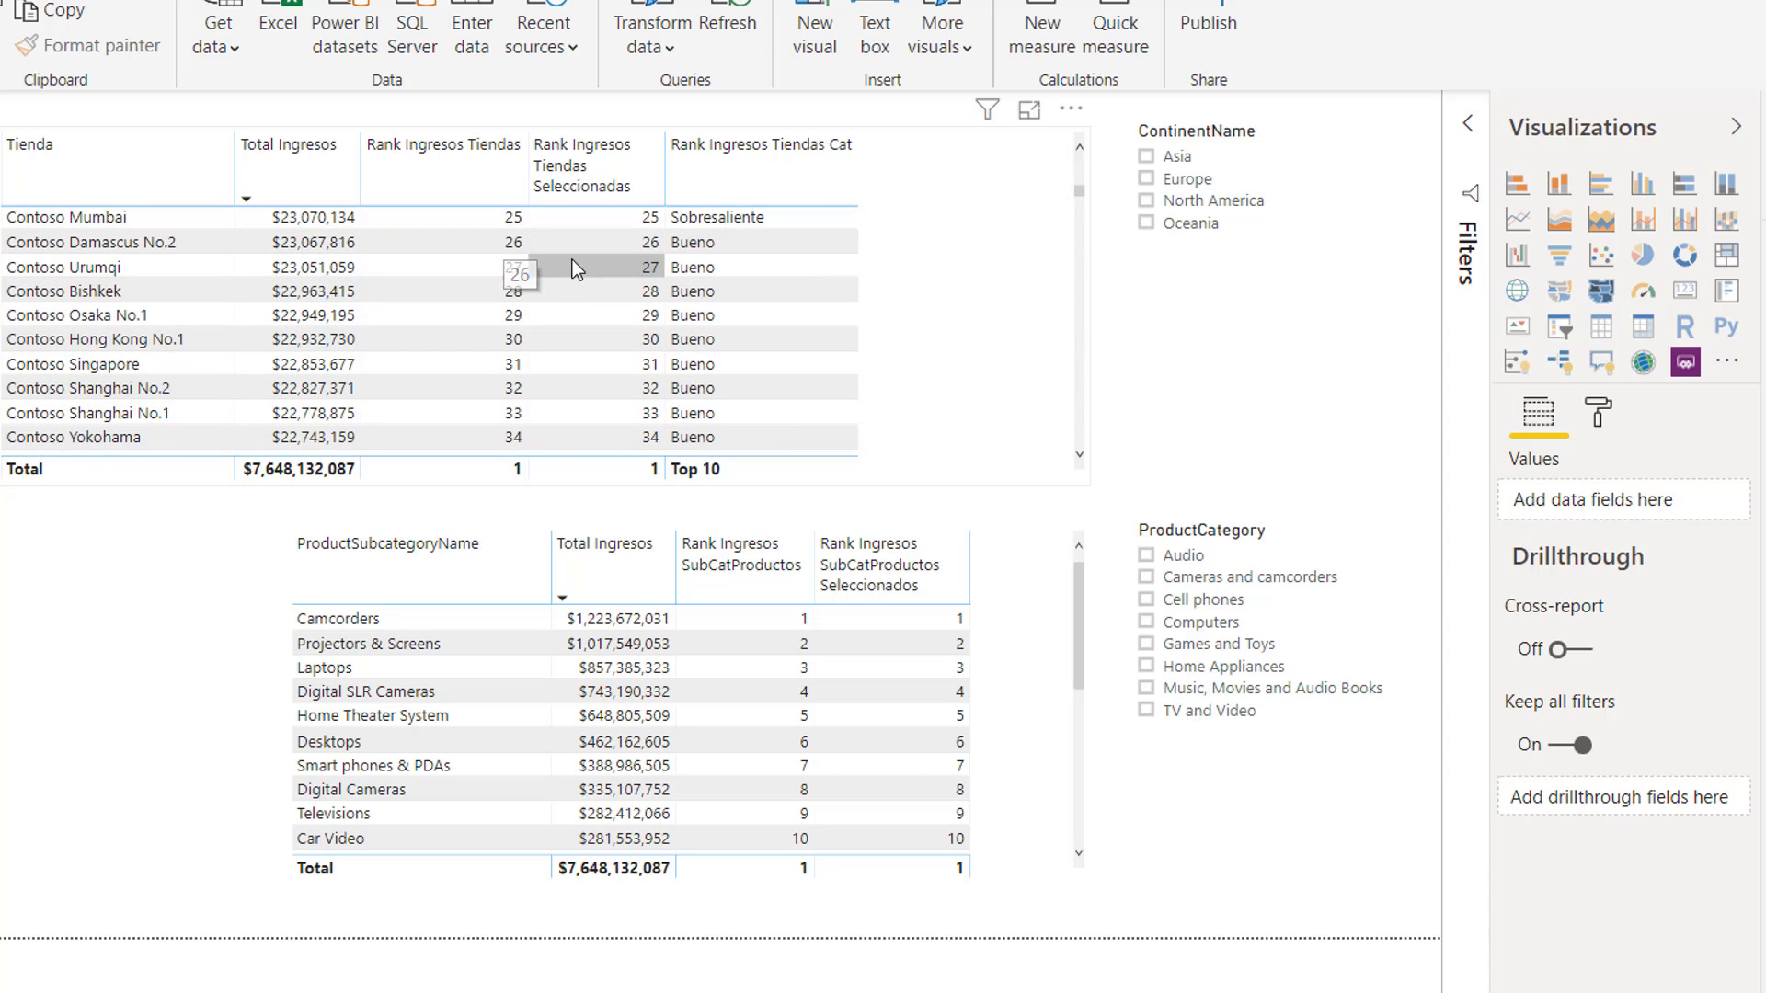
scroll(572, 260, "down", 9)
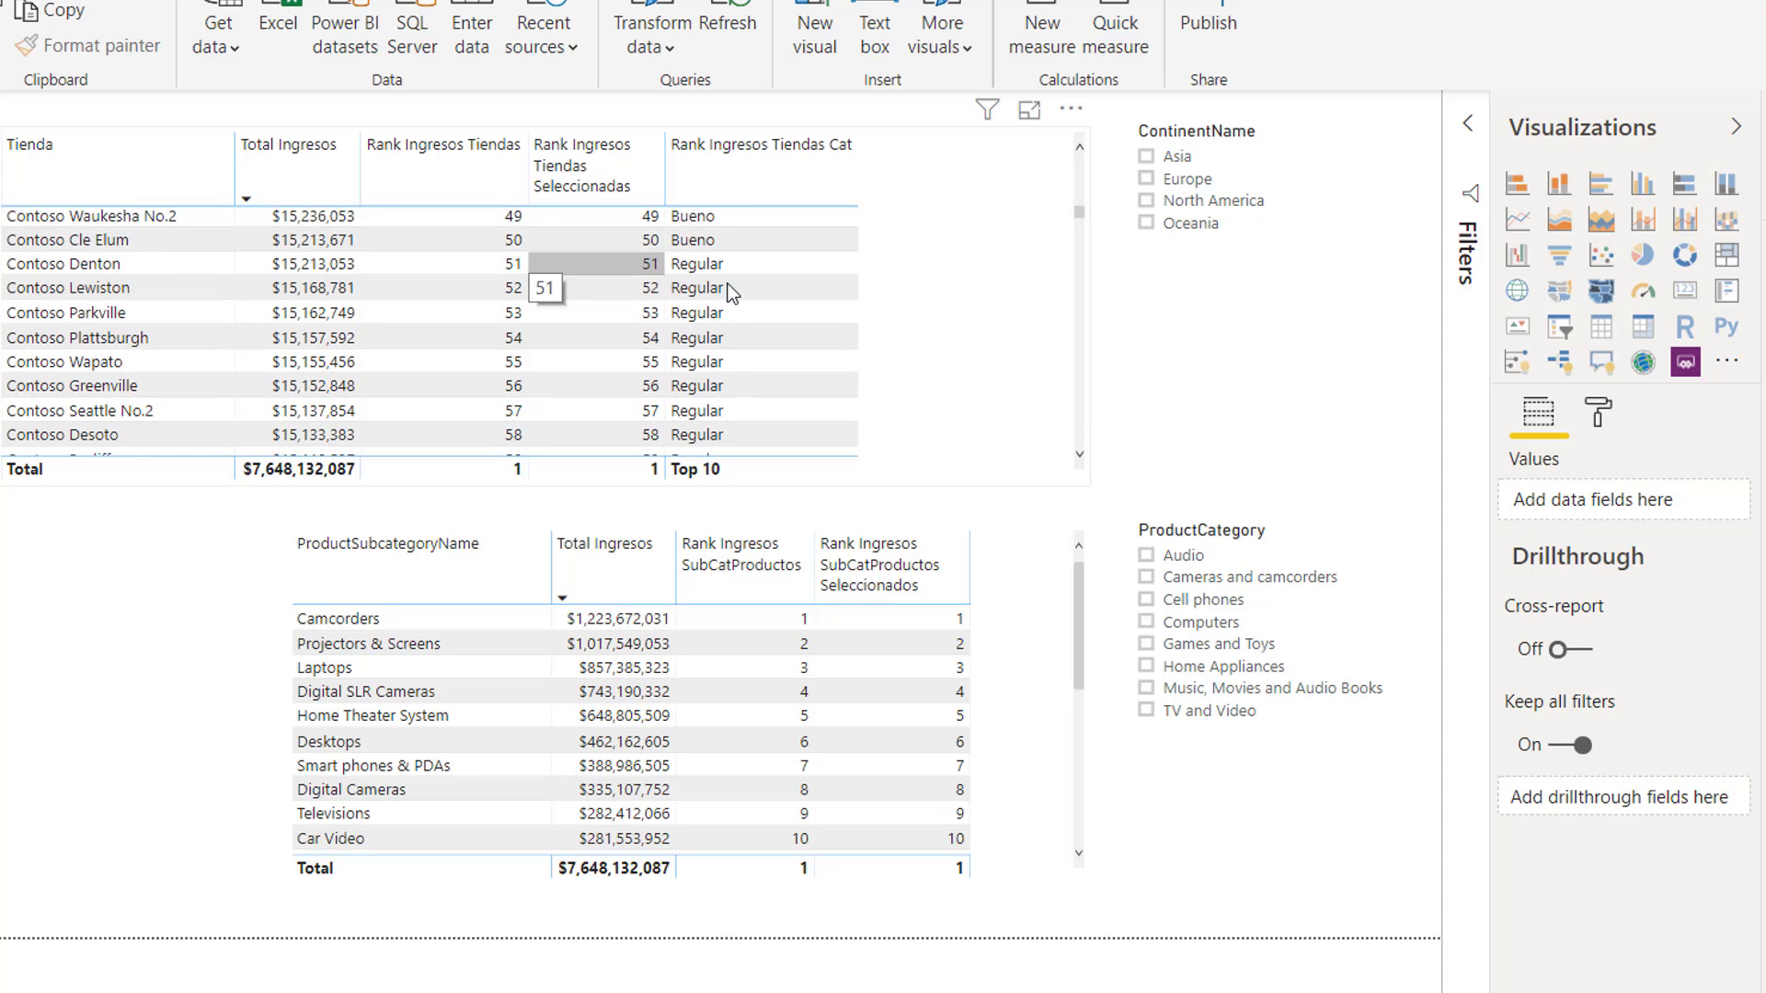
scroll(831, 291, "up", 16)
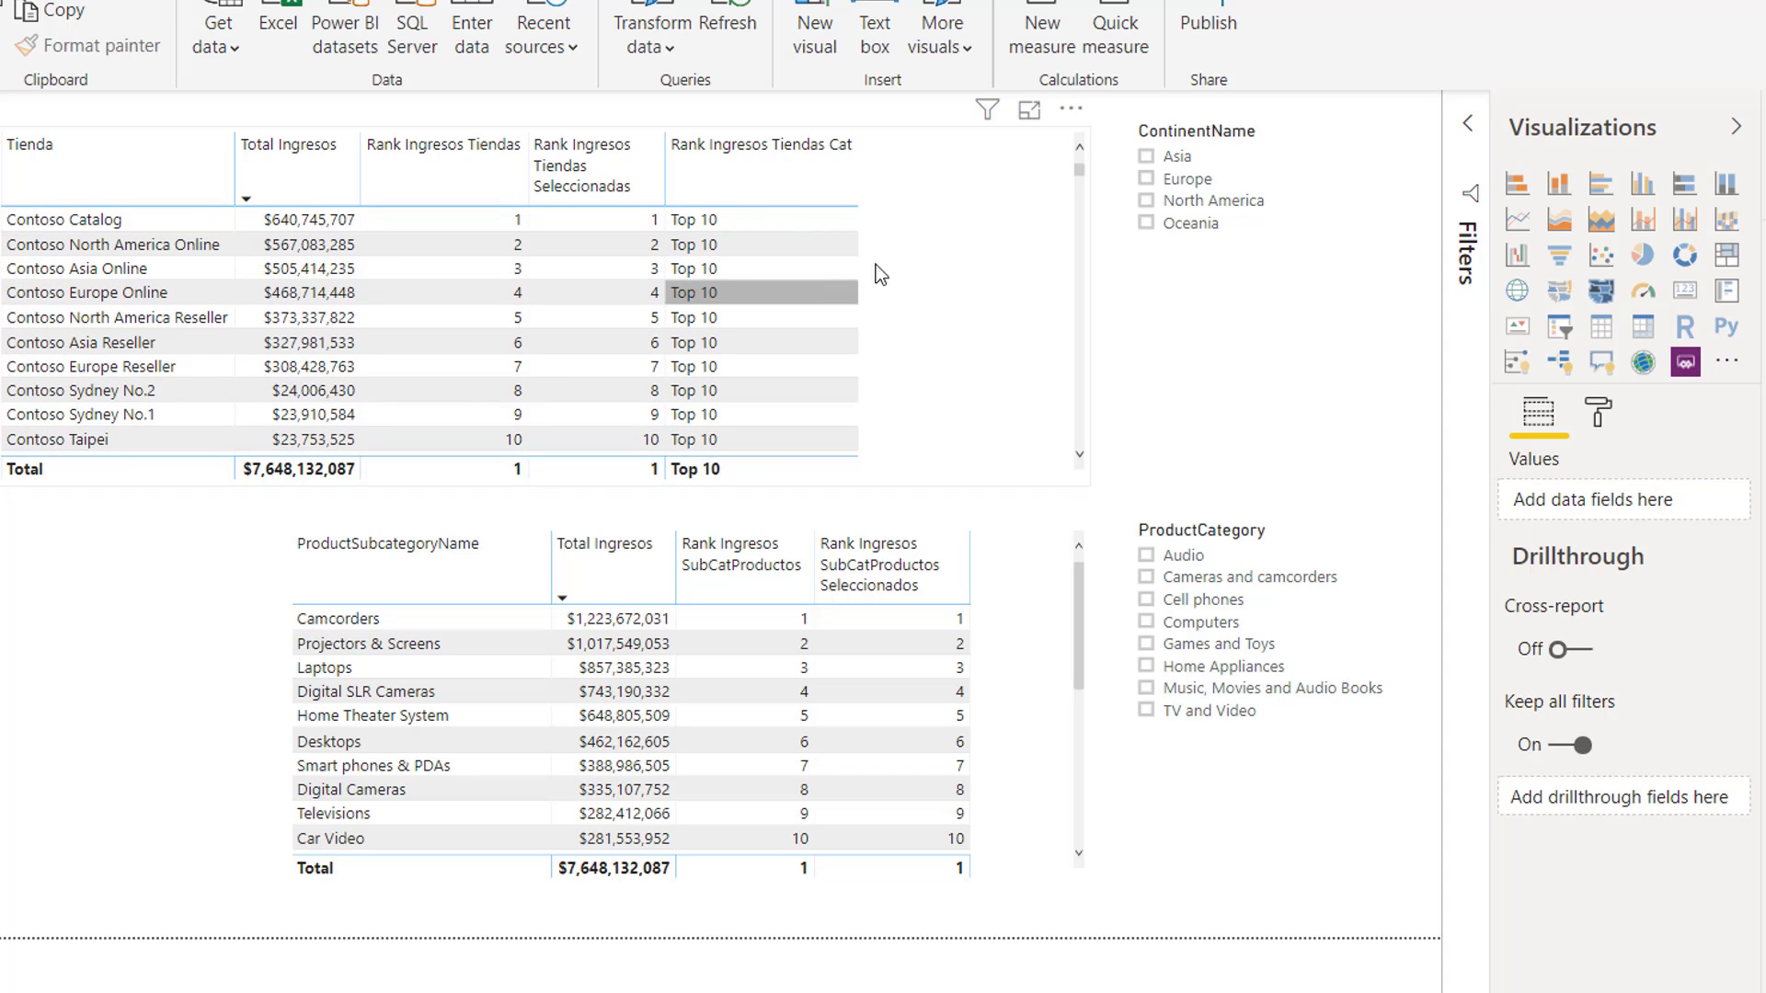
- Filter the report to Oceania and examine the rank categories of stores without revenue in the Tienda table
left_click(1147, 225)
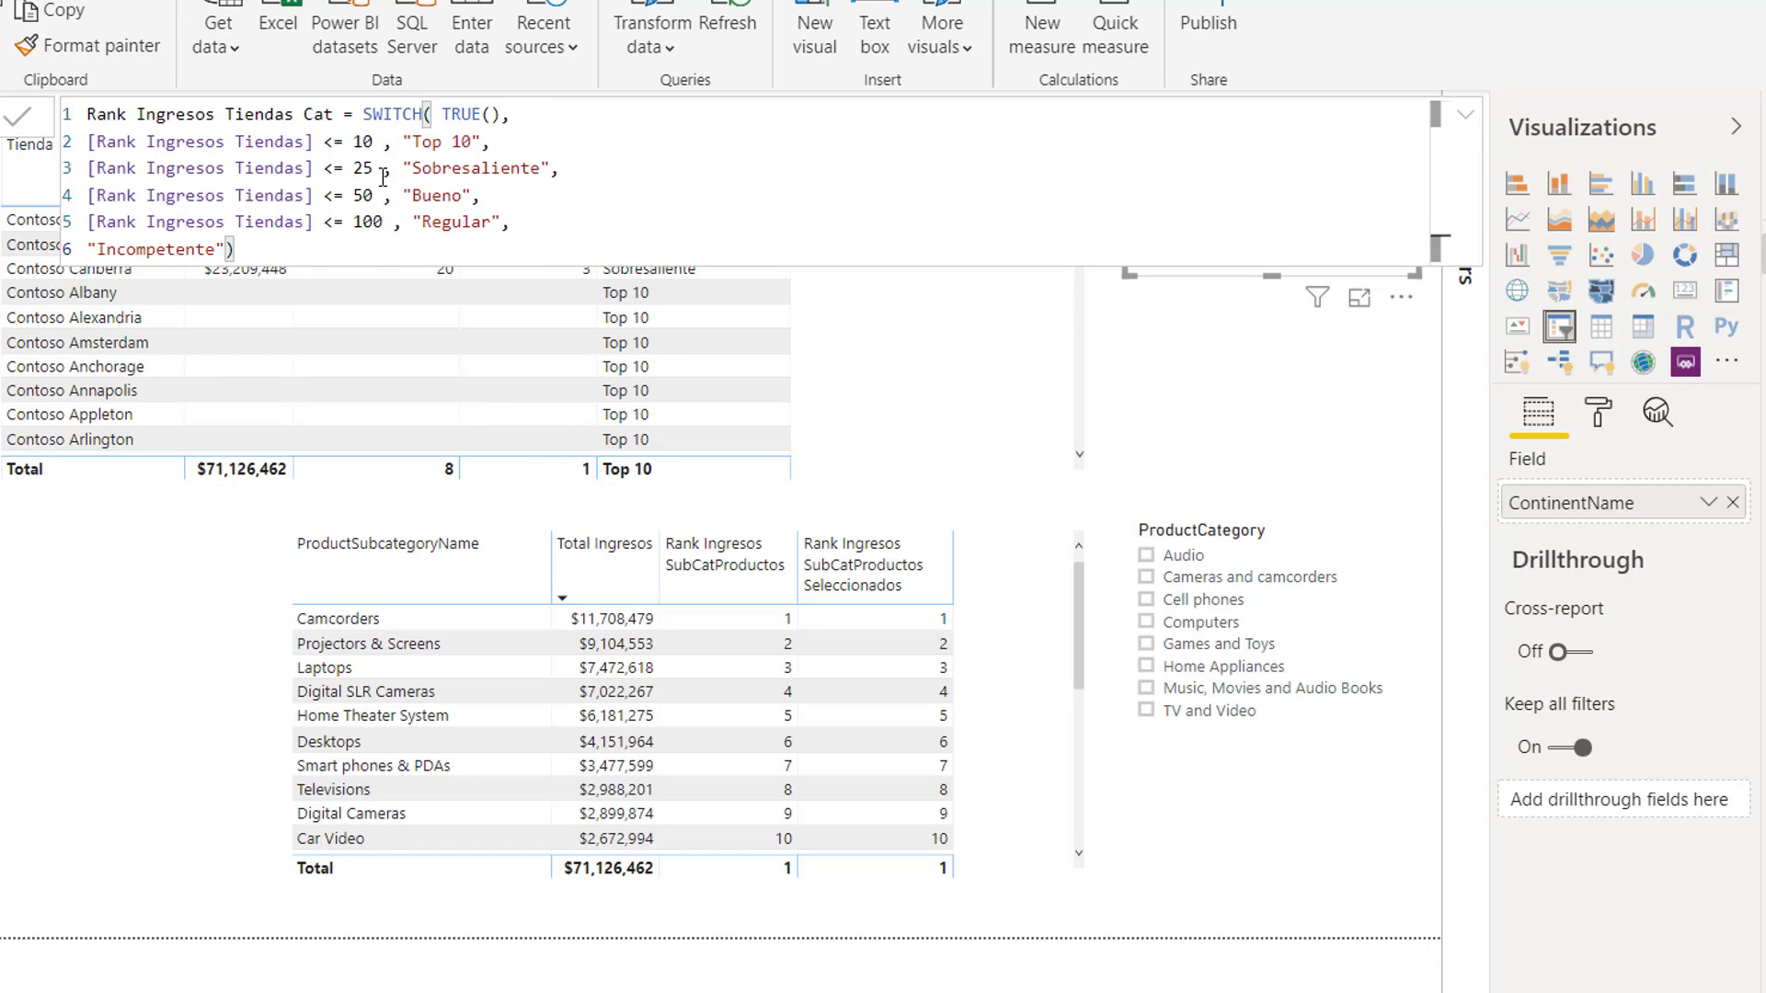
left_click(544, 249)
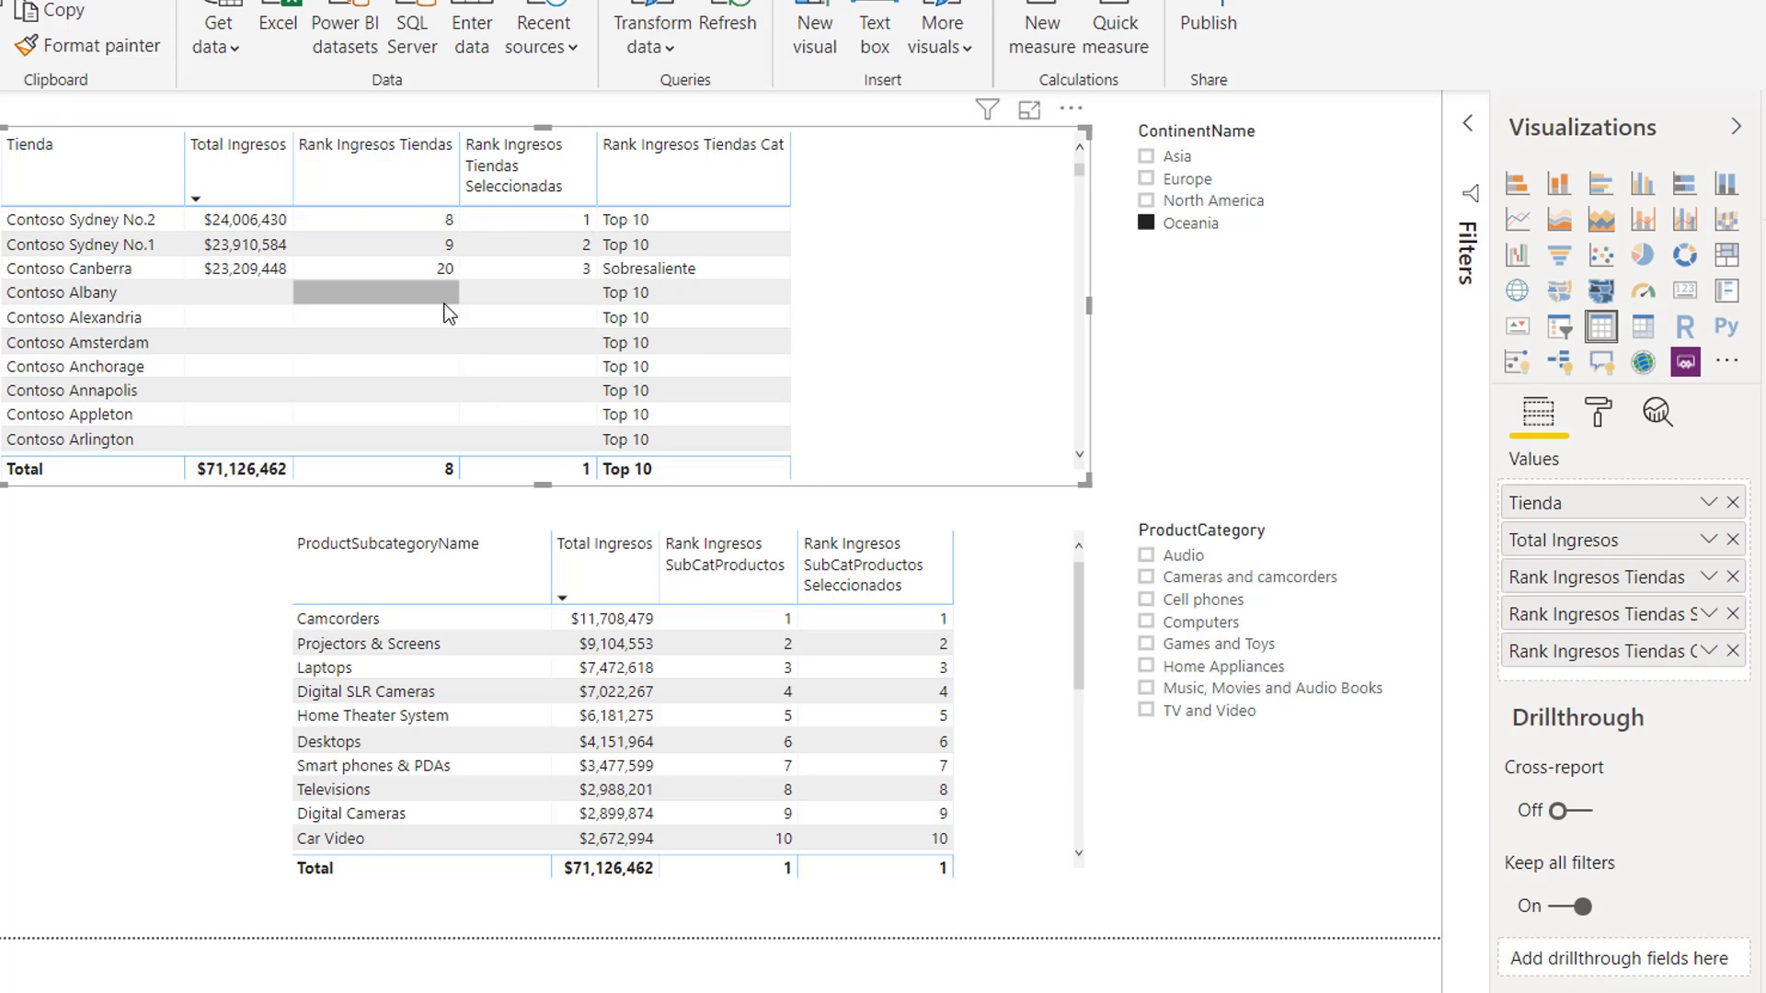
scroll(445, 282, "down", 3)
scroll(450, 276, "down", 6)
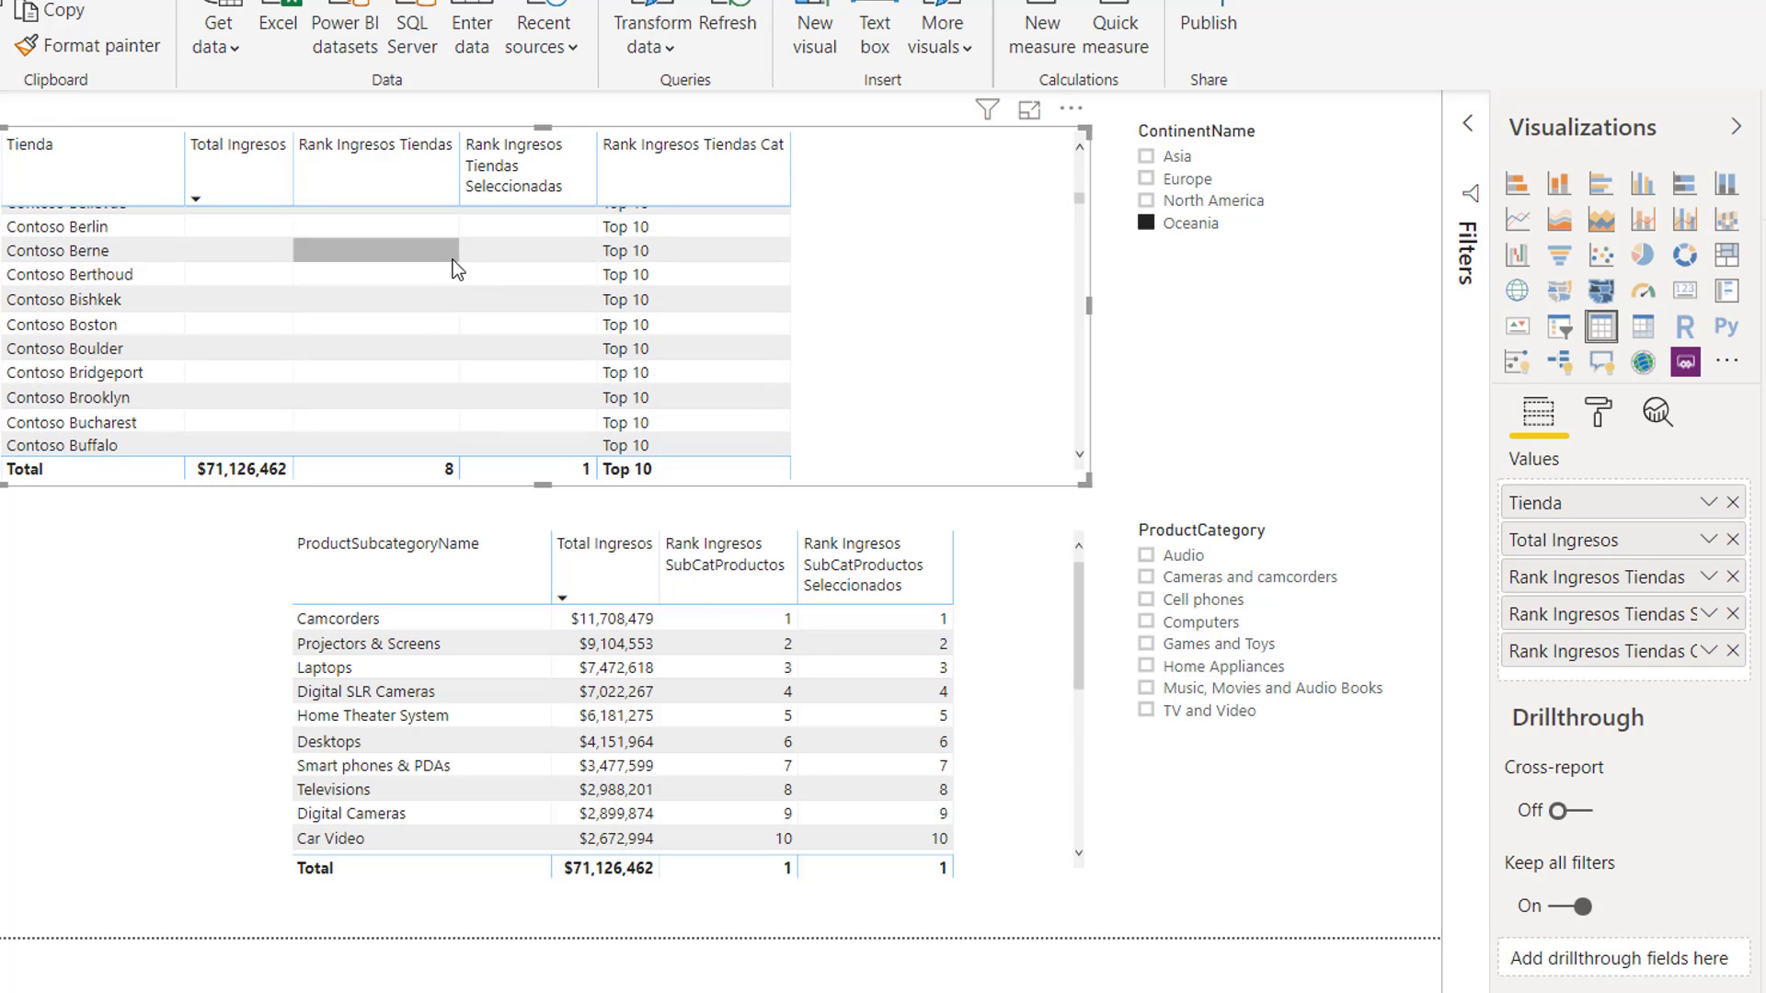
scroll(504, 337, "up", 9)
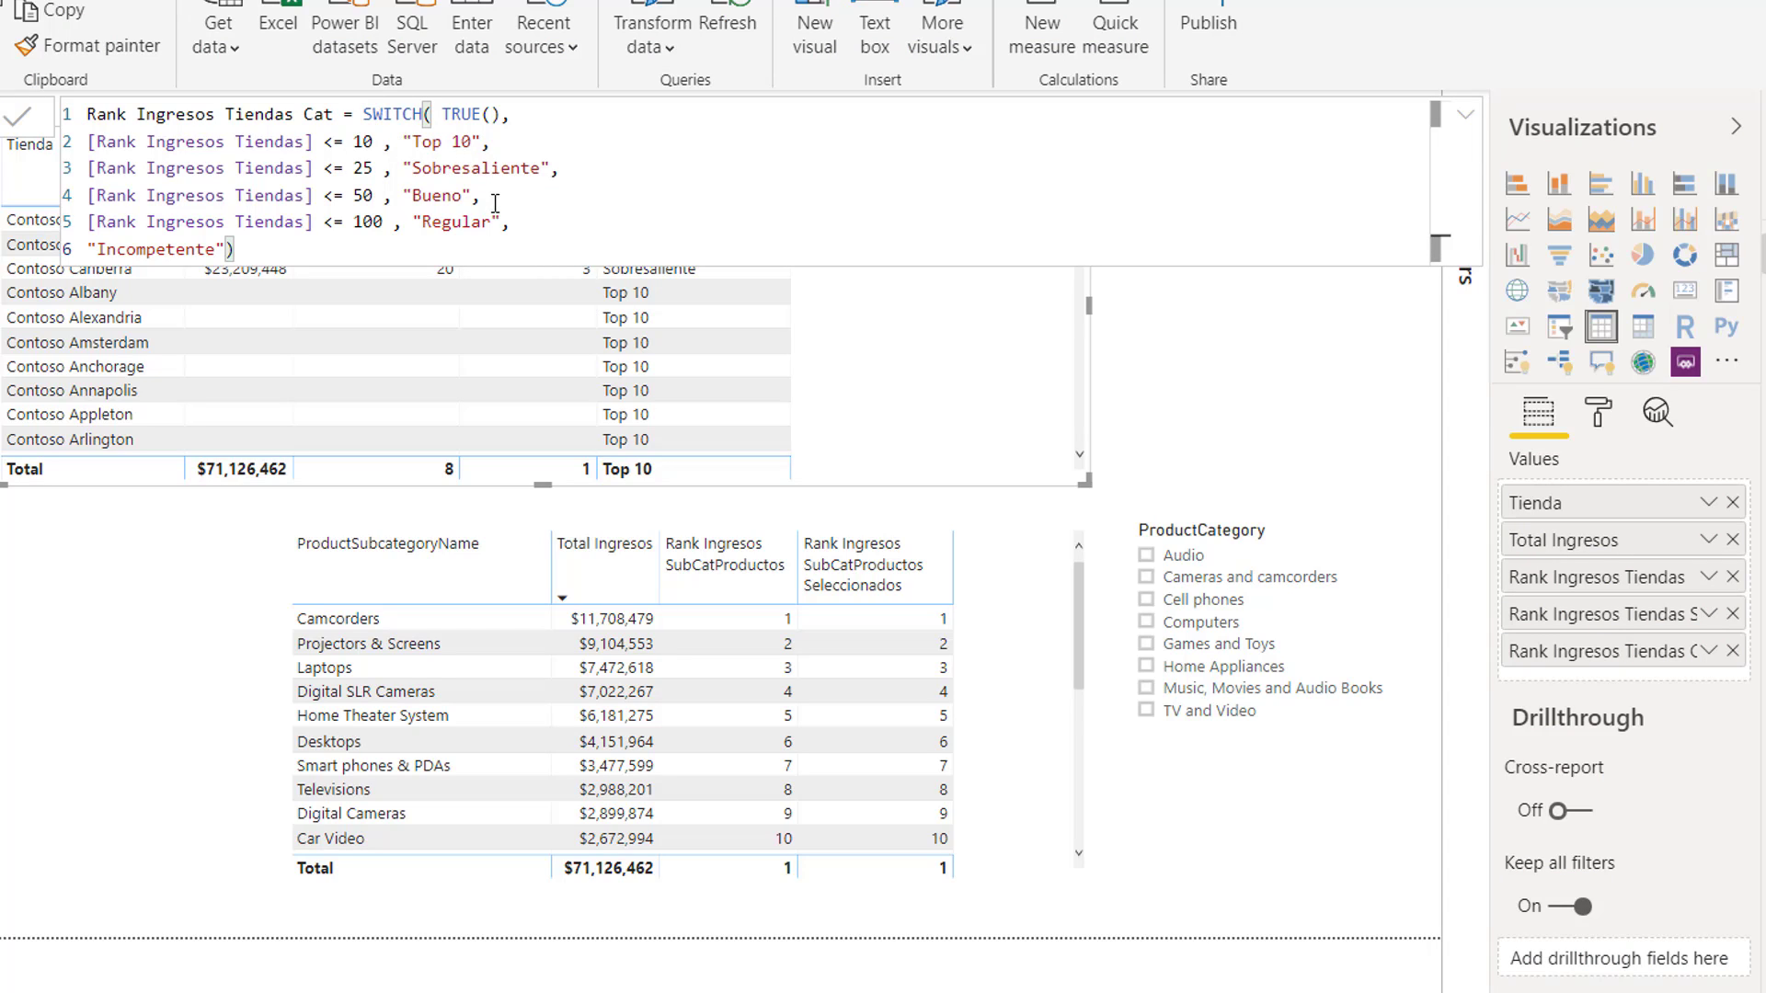
- Move the SWITCH expression of Rank Ingresos Tiendas Cat down to line 4 and start an IF function on line 2
left_click(368, 109)
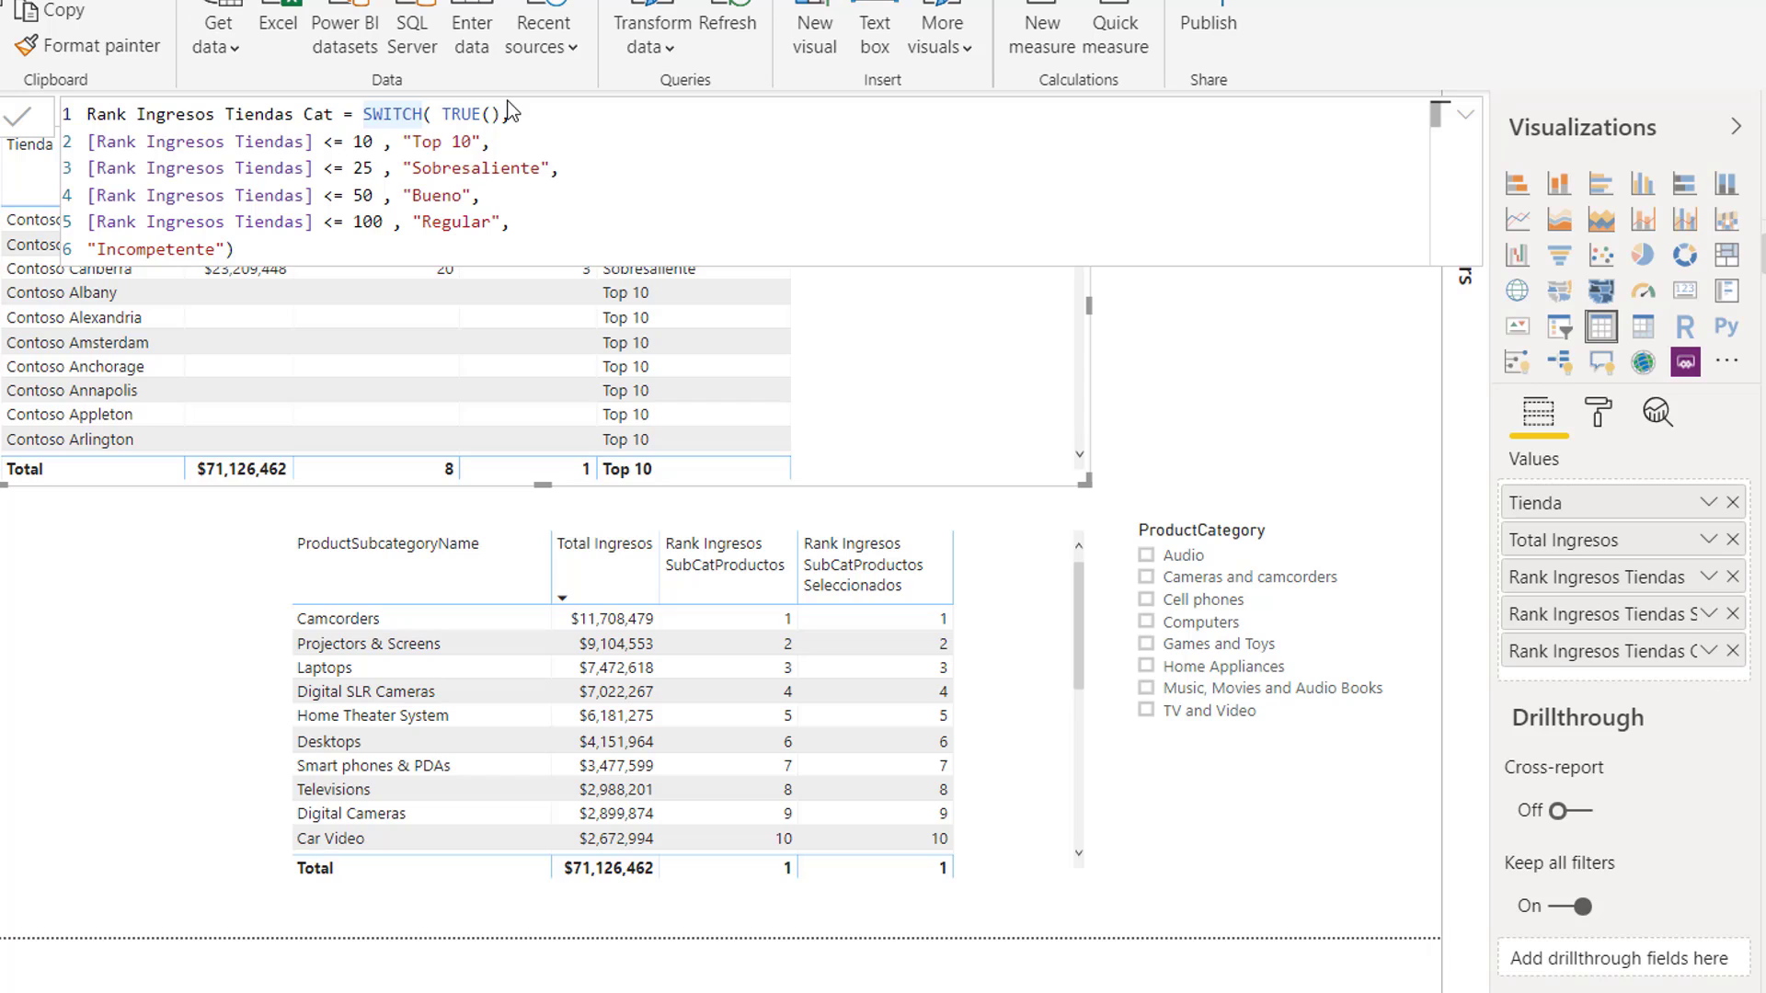
key("shift+Return")
key("shift+Return")
key("shift+Return")
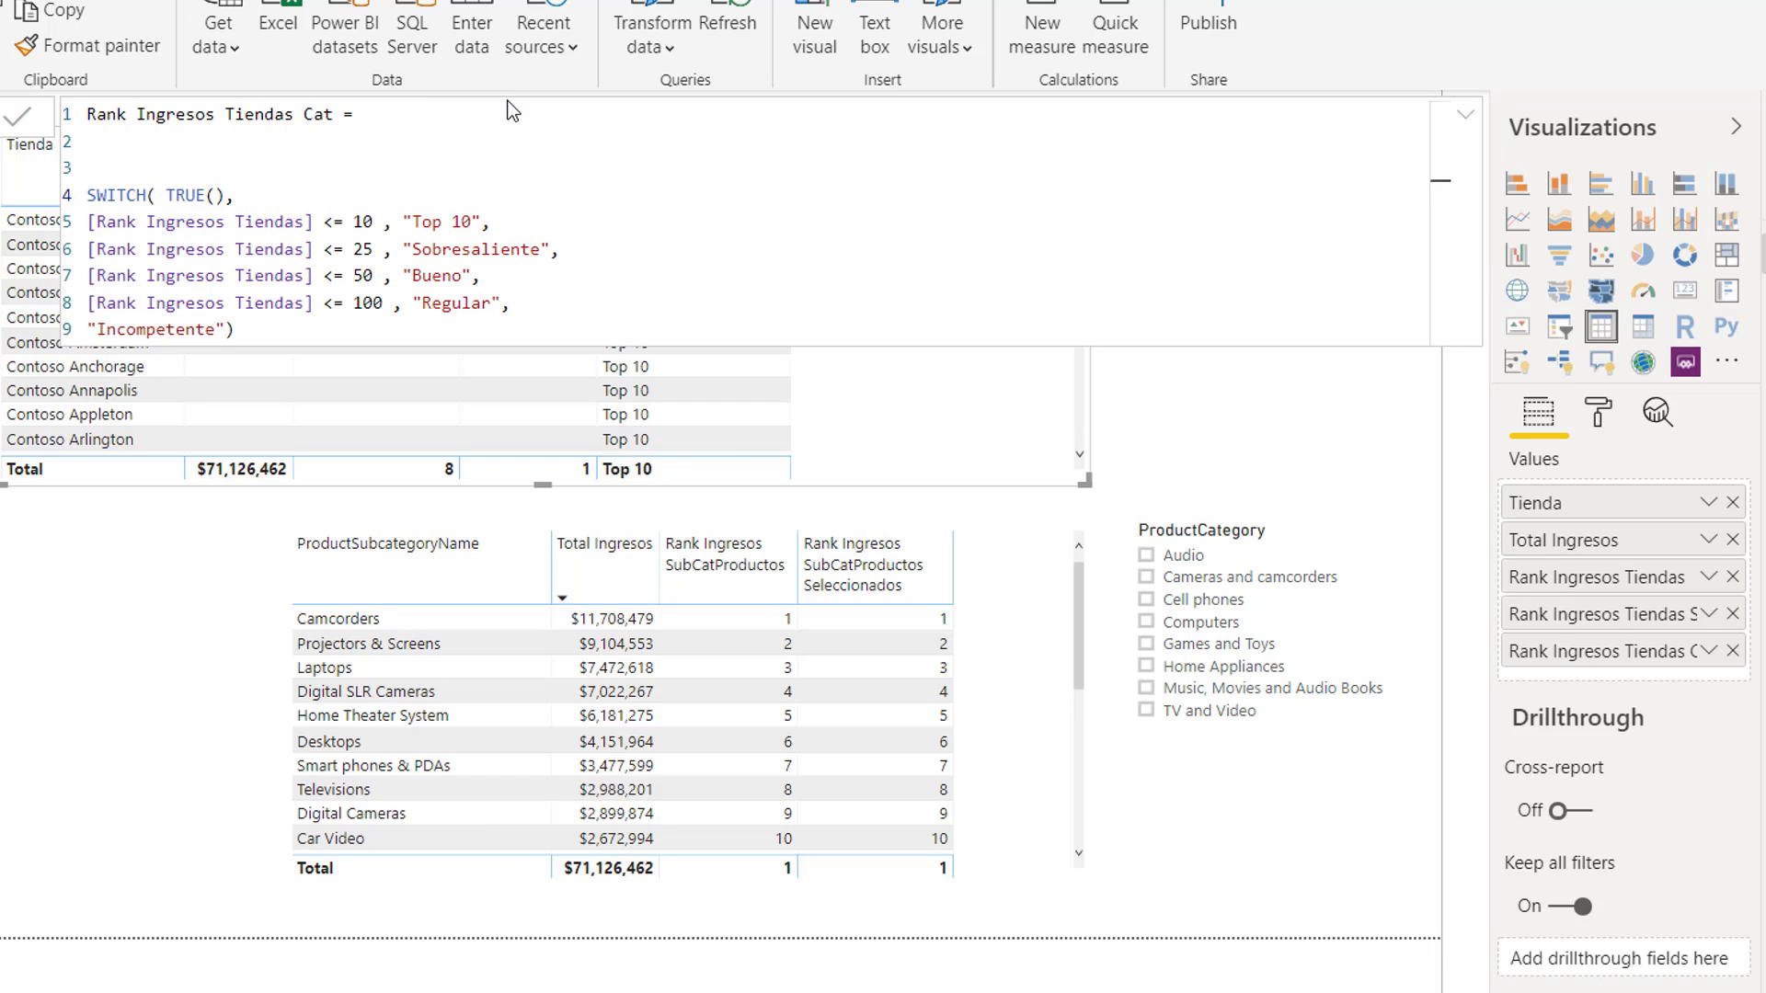
key("Up")
key("Up")
type("IF(")
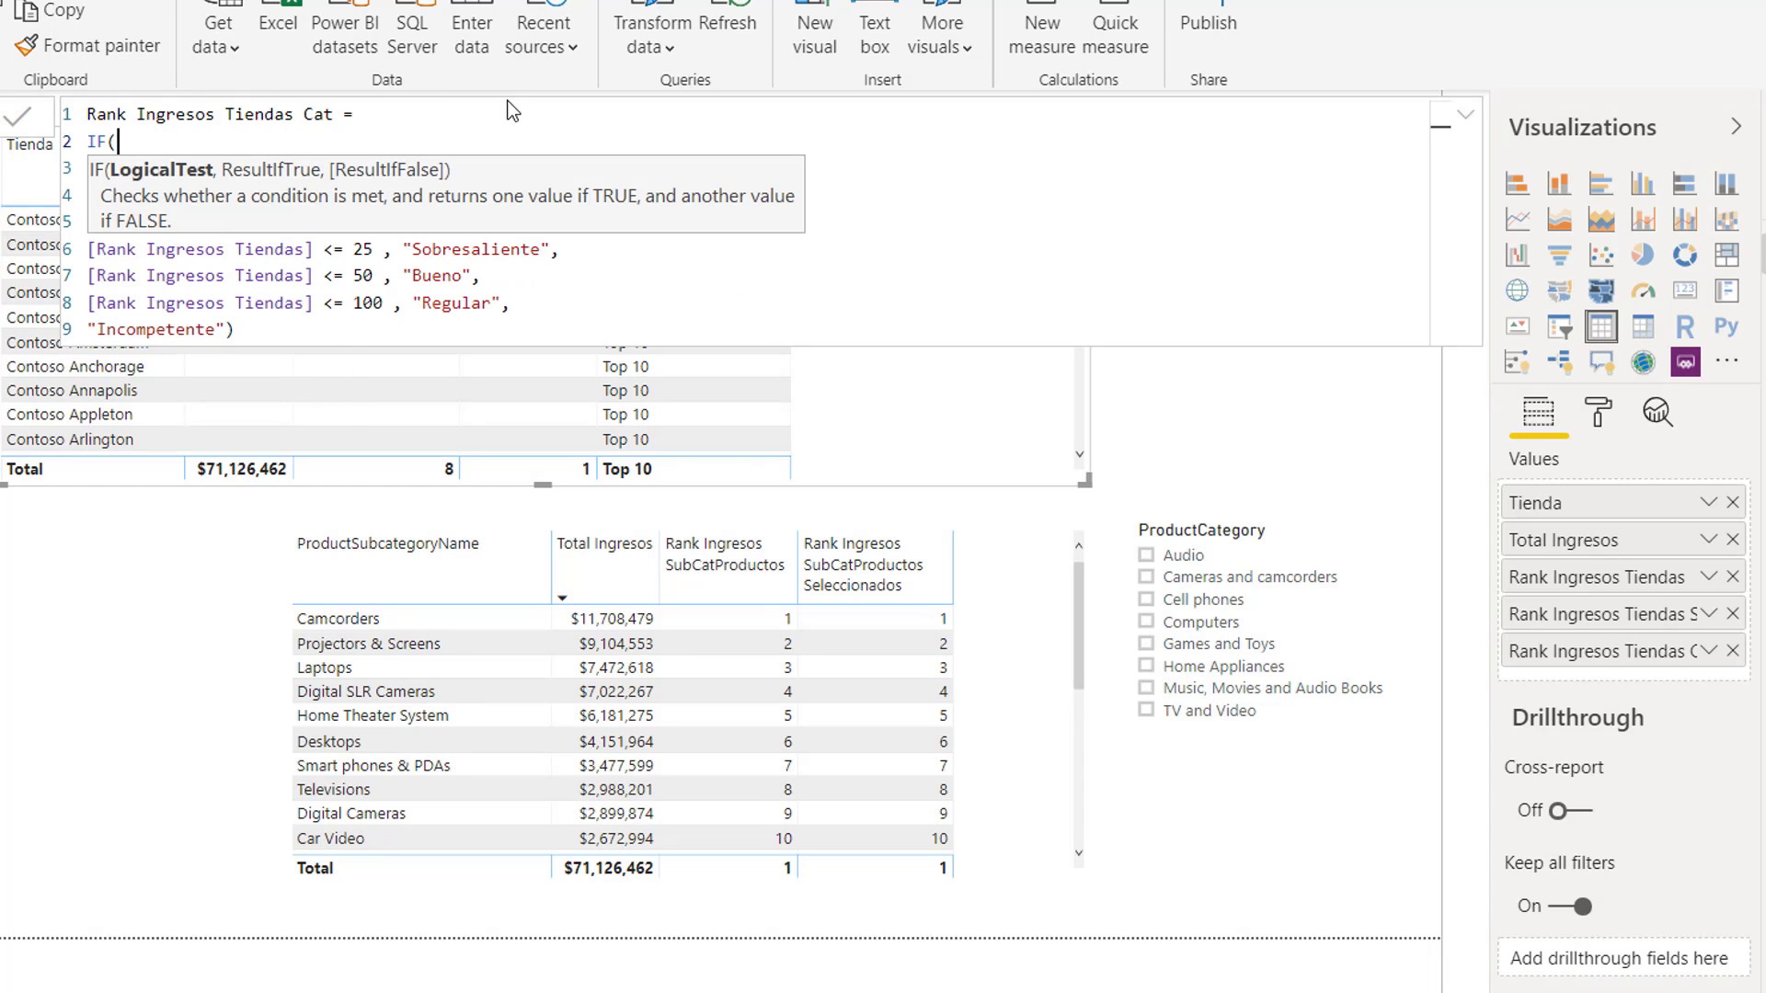
- Enter HASONEVALUE(DimStores[Tienda]) as the logical test of the IF function, followed by a comma
type("H")
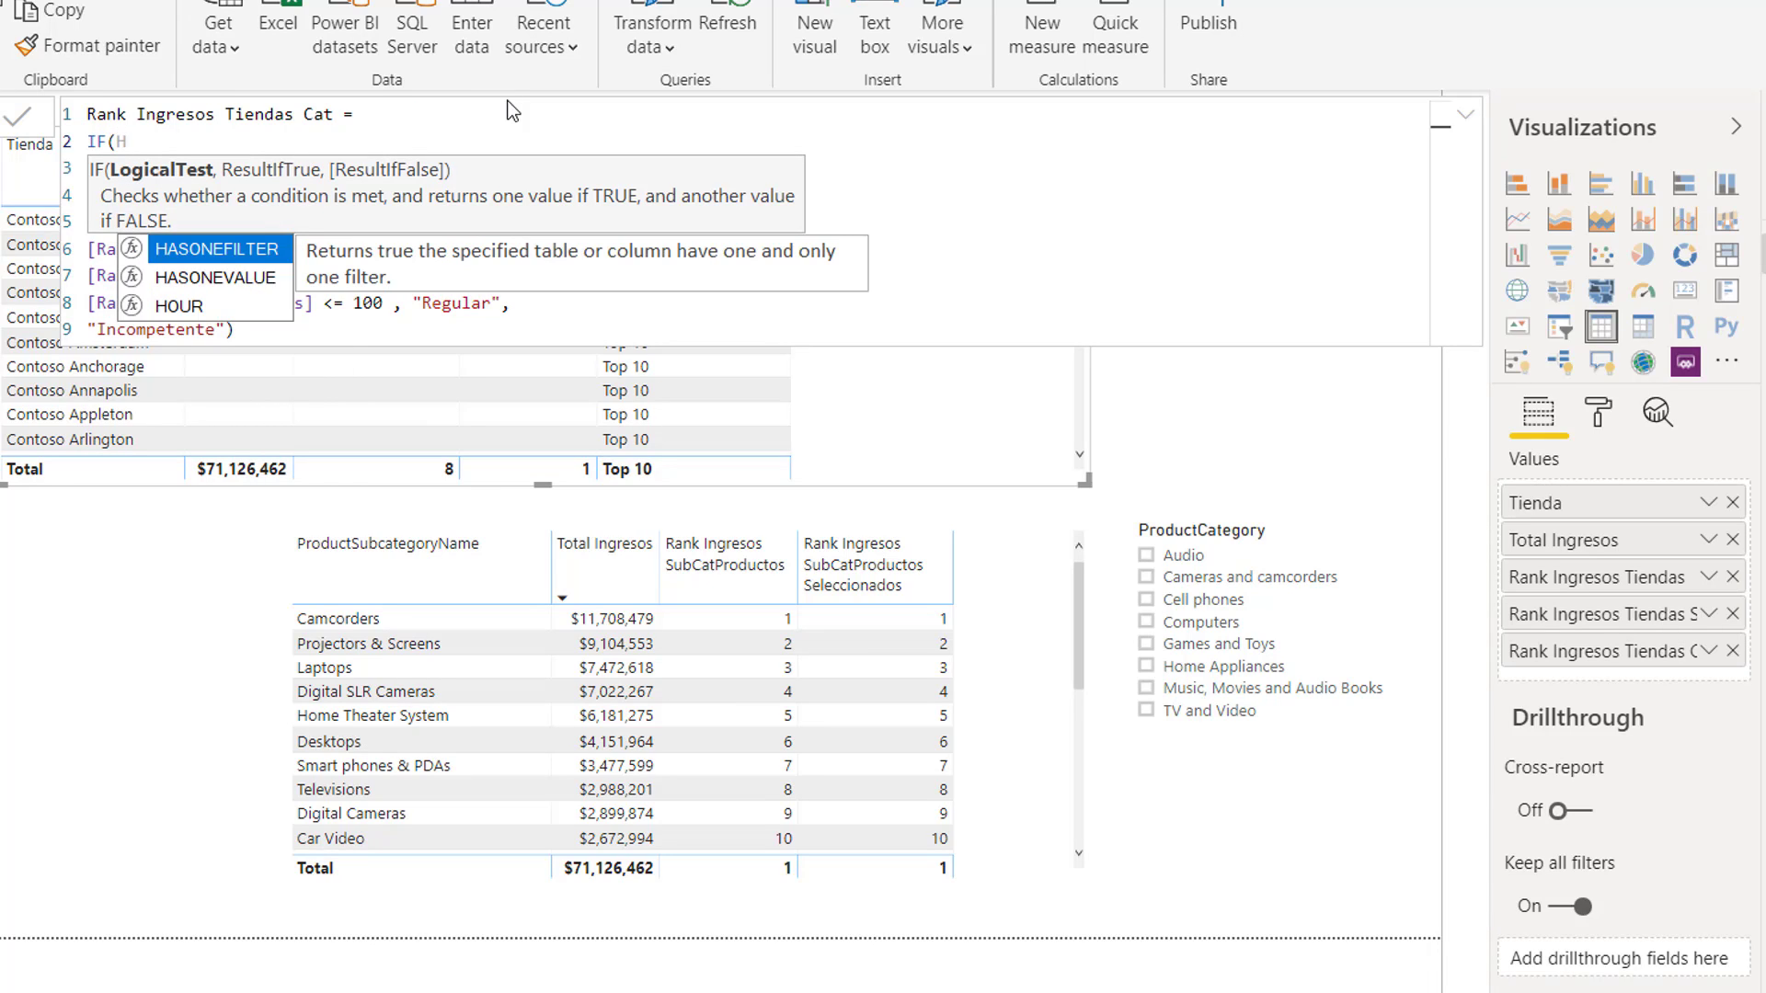
type("ASON")
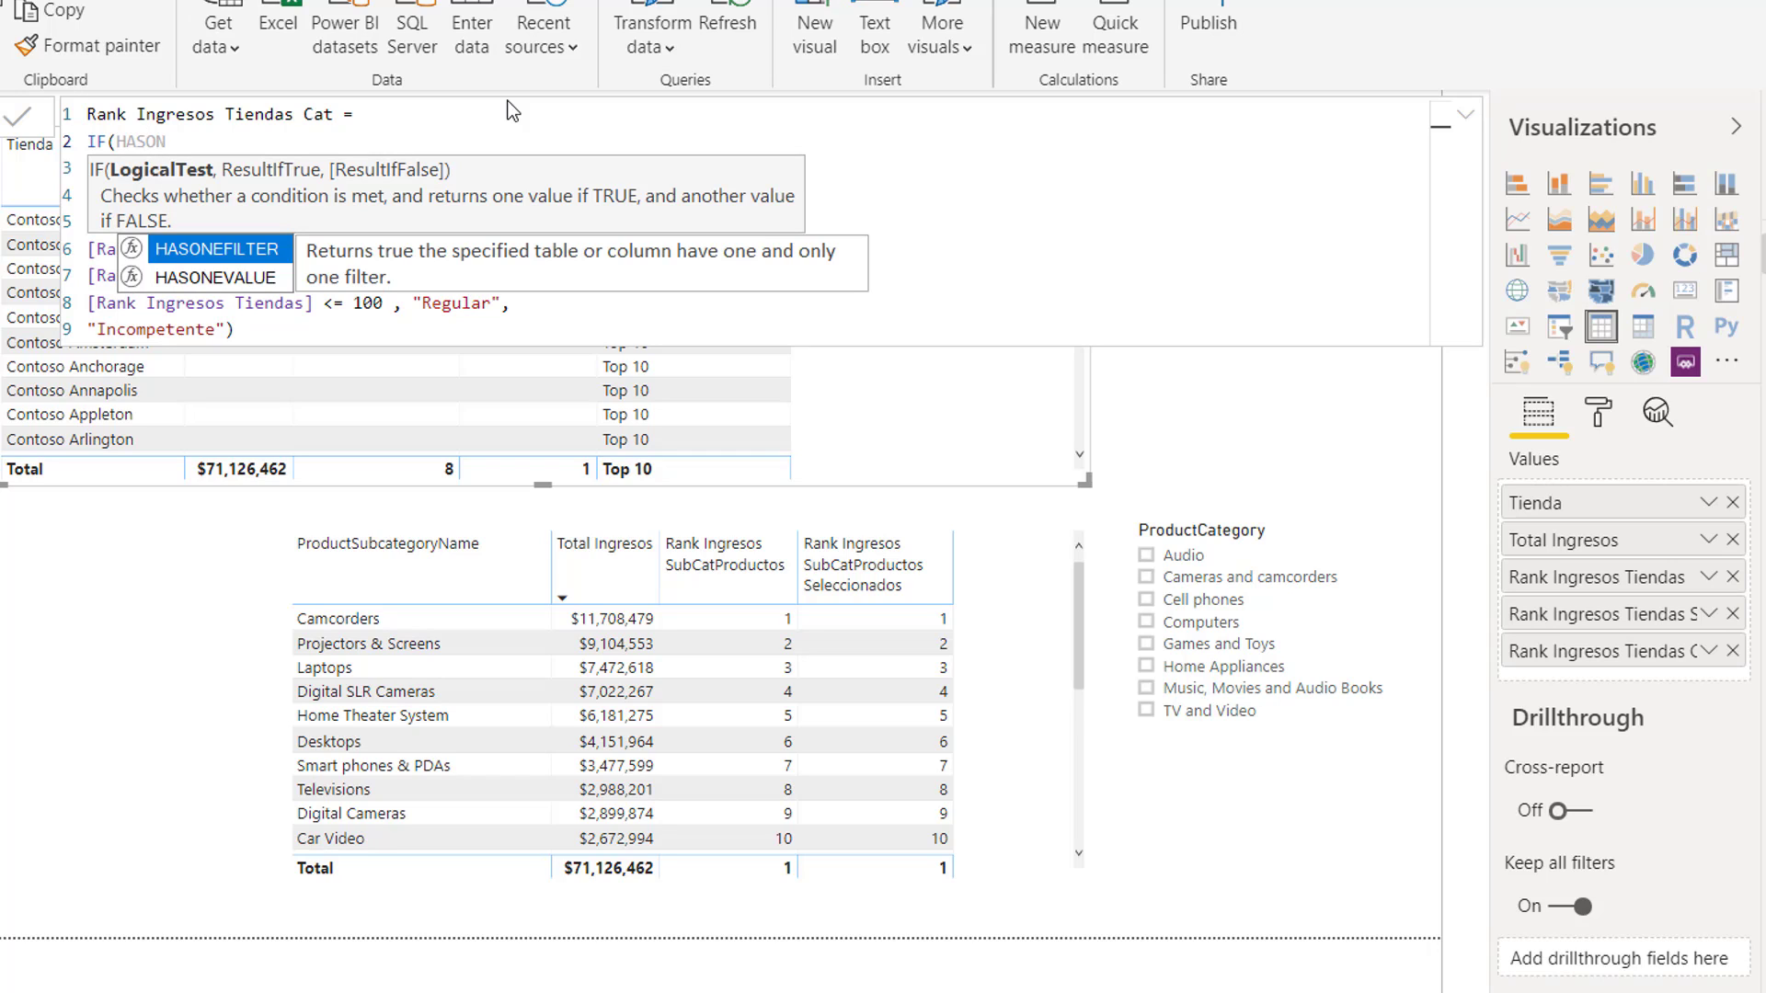
type("EVALUE")
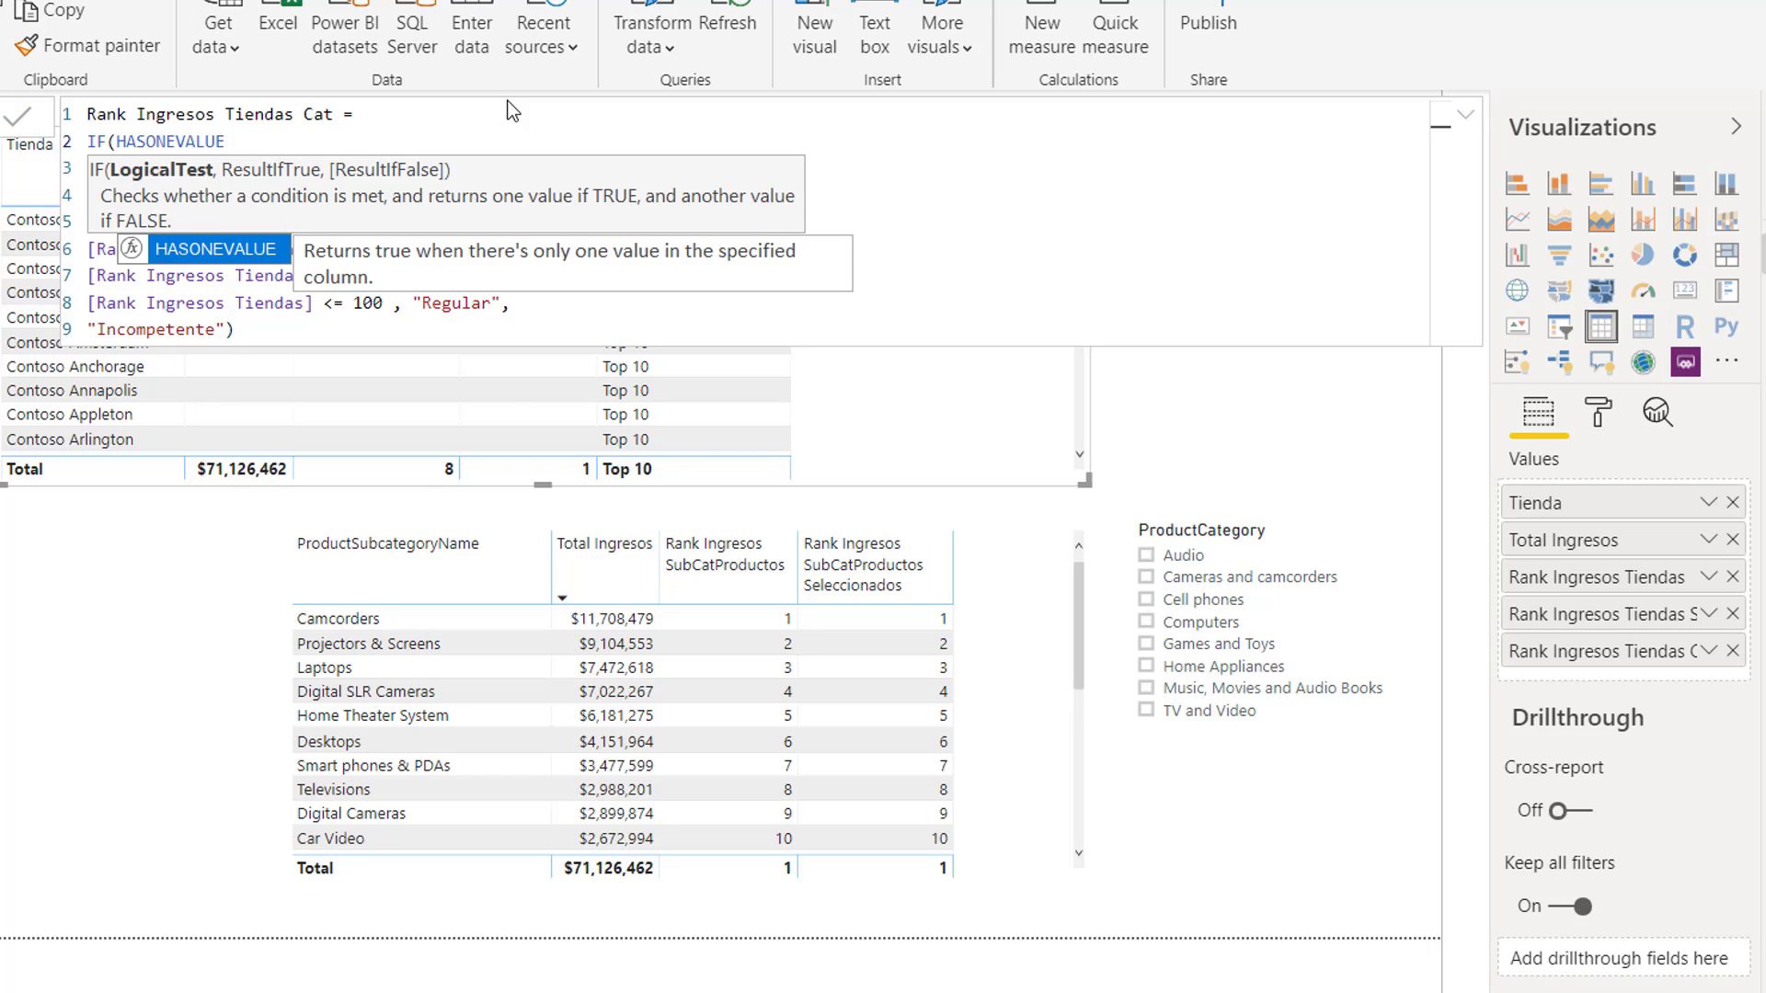
type("(")
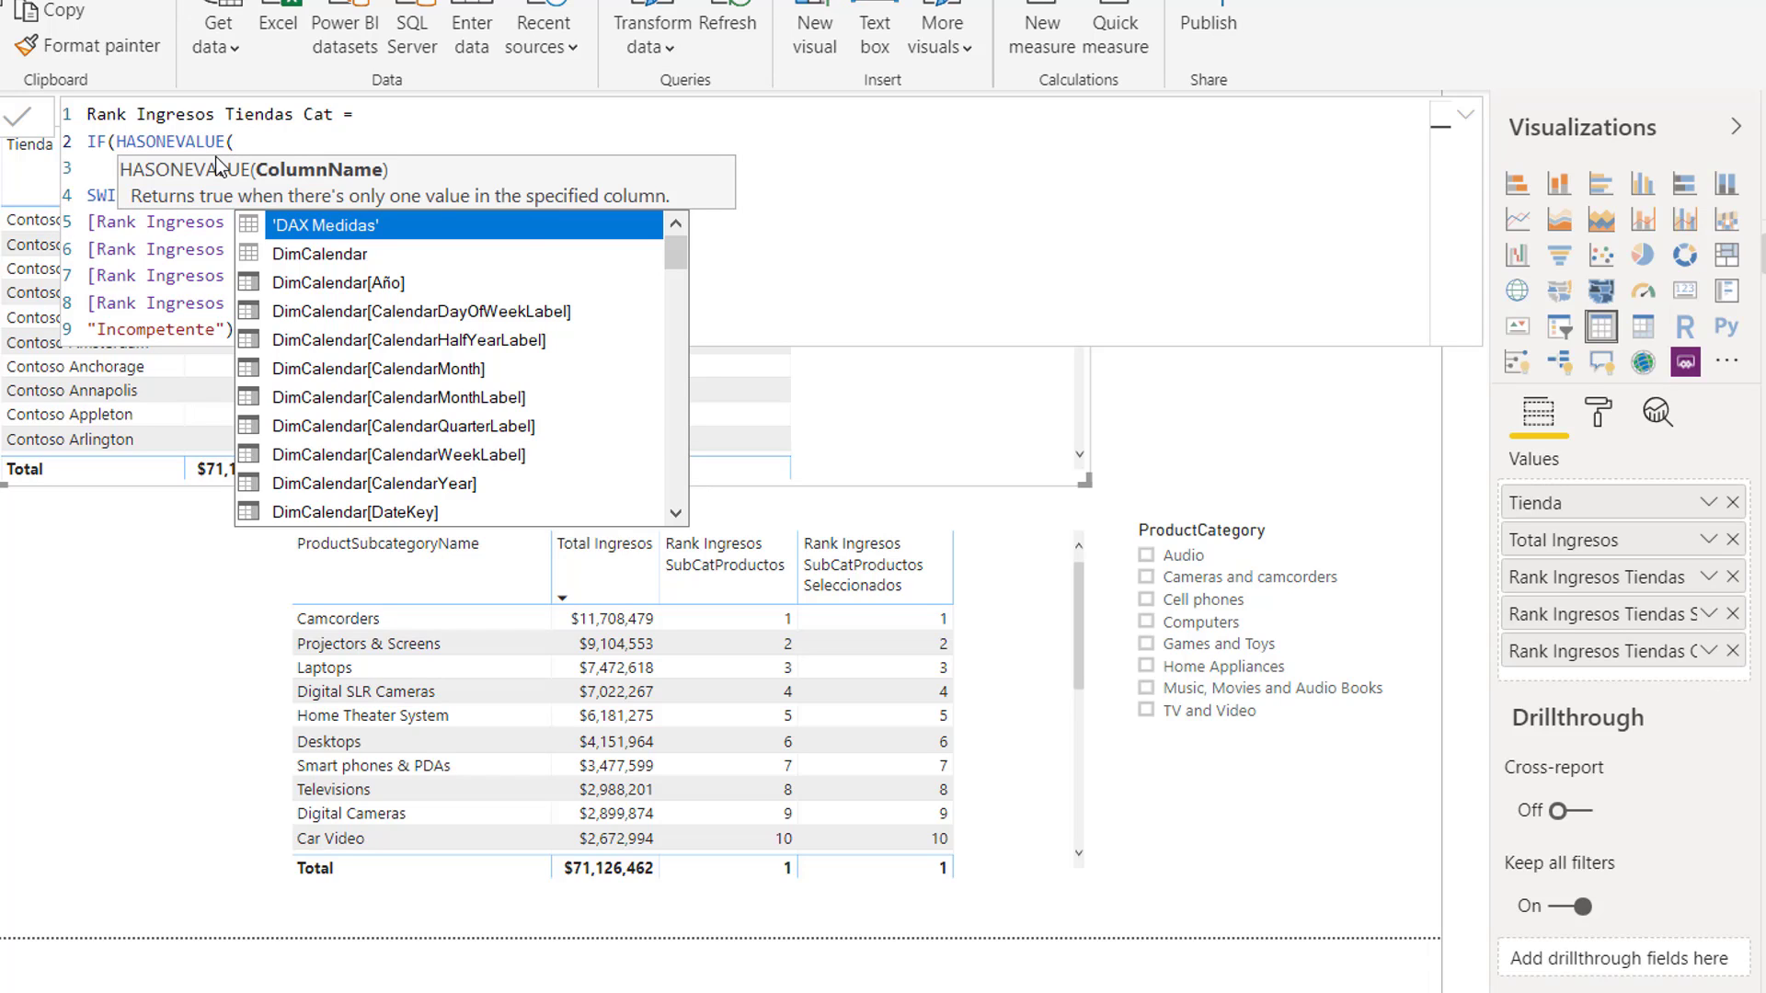
type("Tienda")
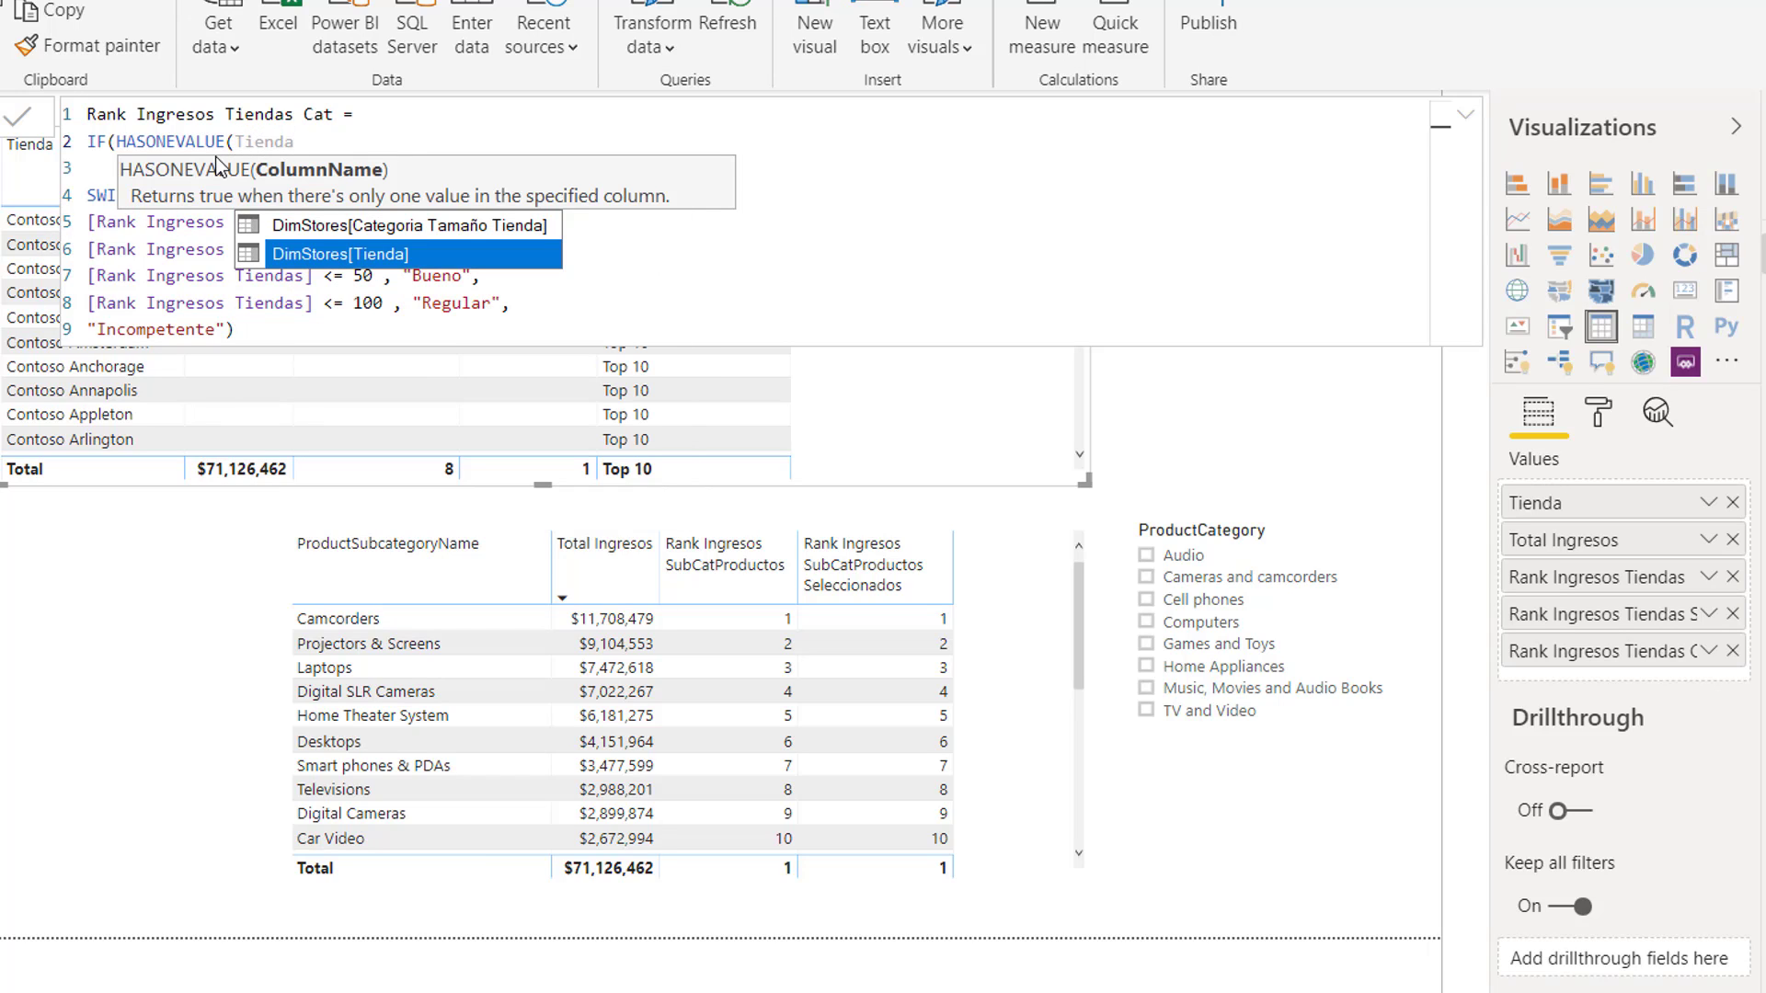
key("Tab")
type(")")
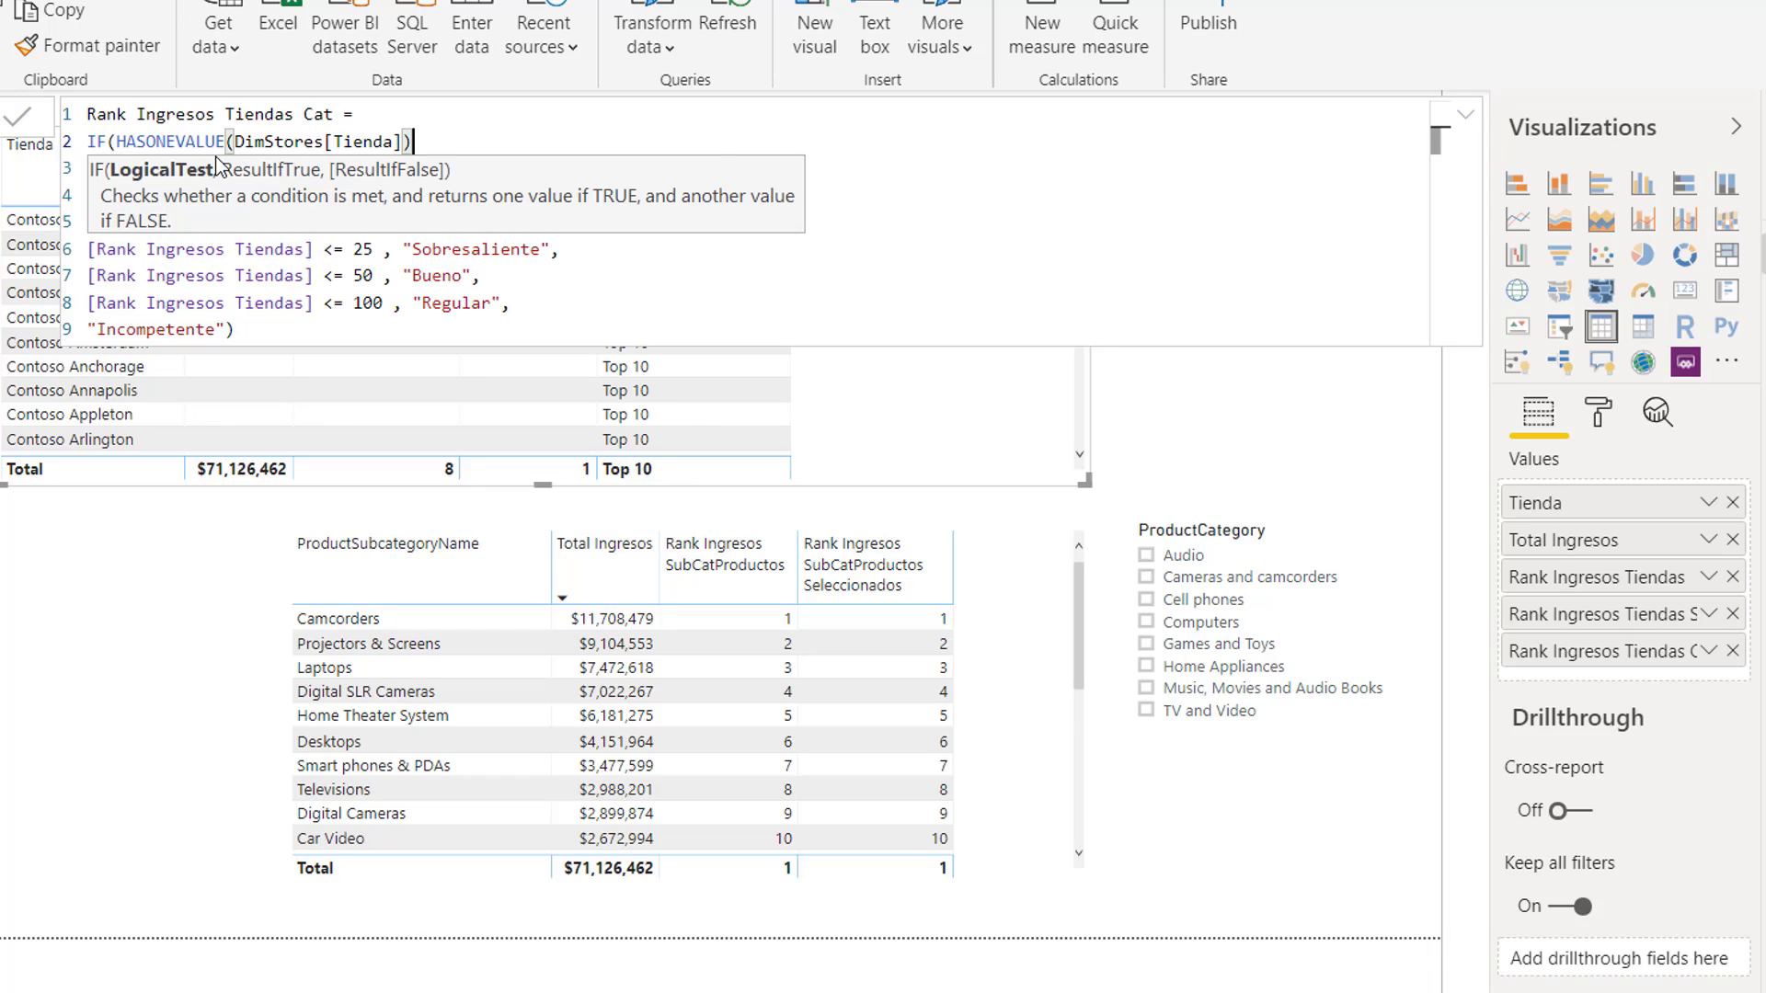
type(",")
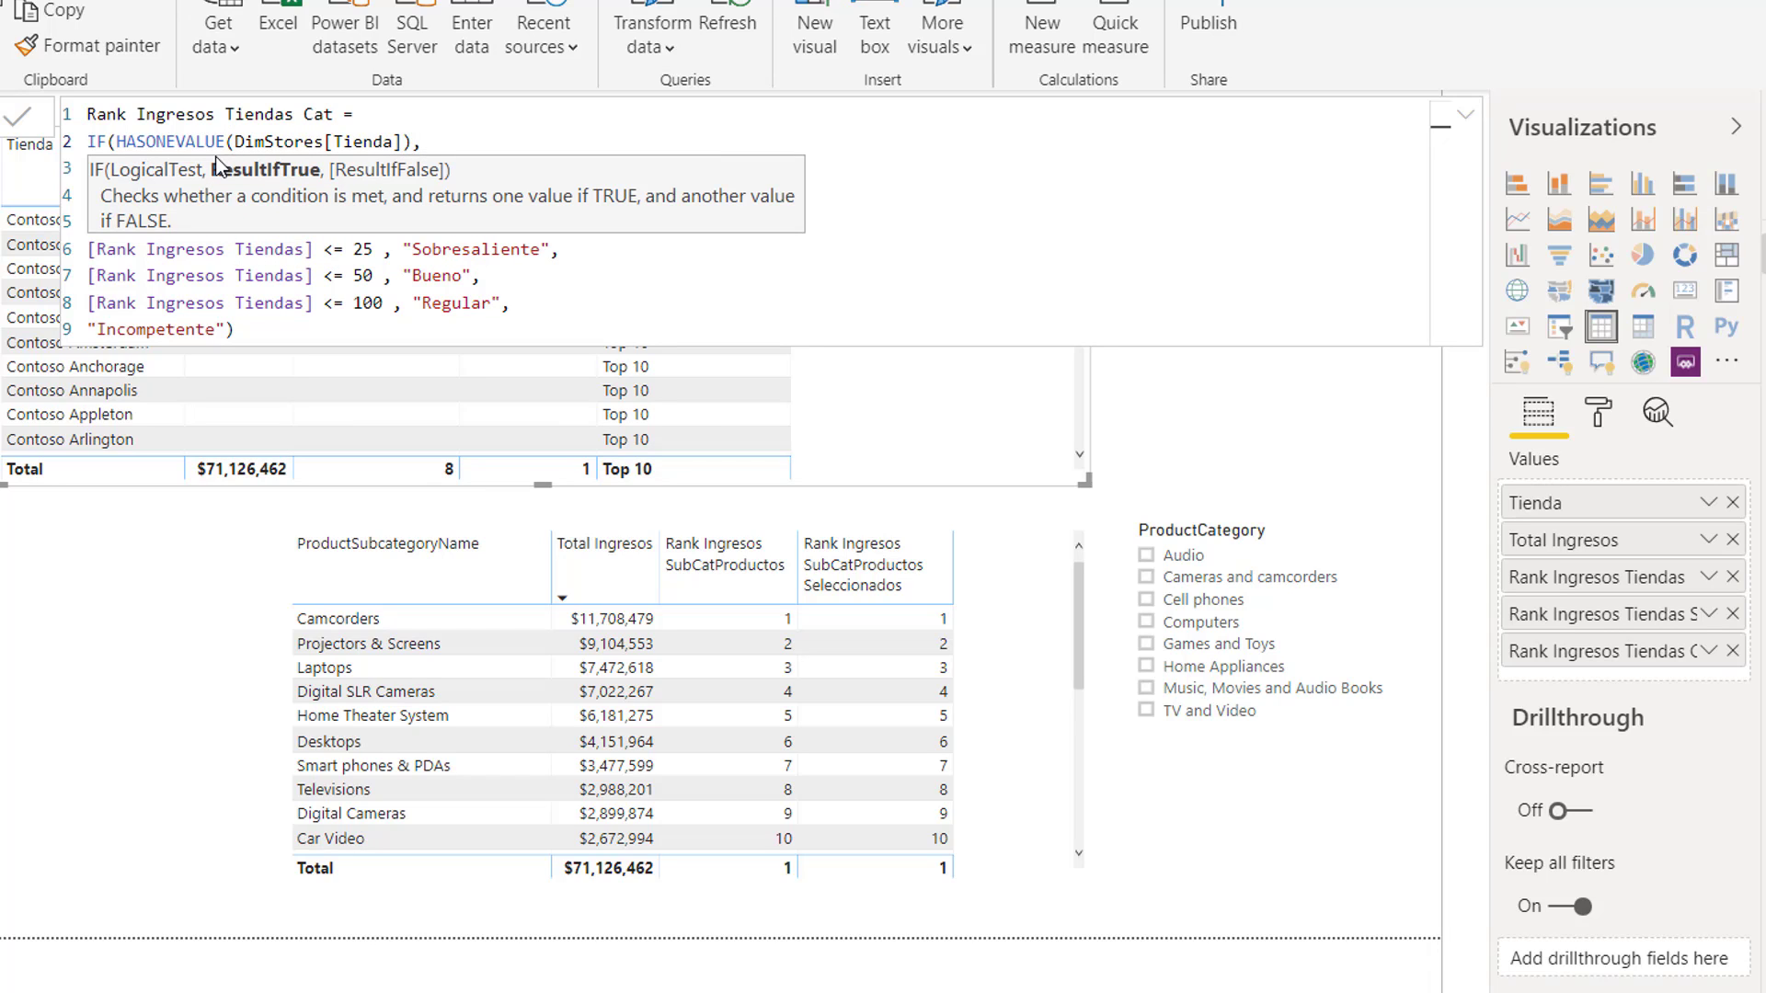
- Add a comma after the closing parenthesis of the SWITCH function and two blank lines below it
left_click(198, 250)
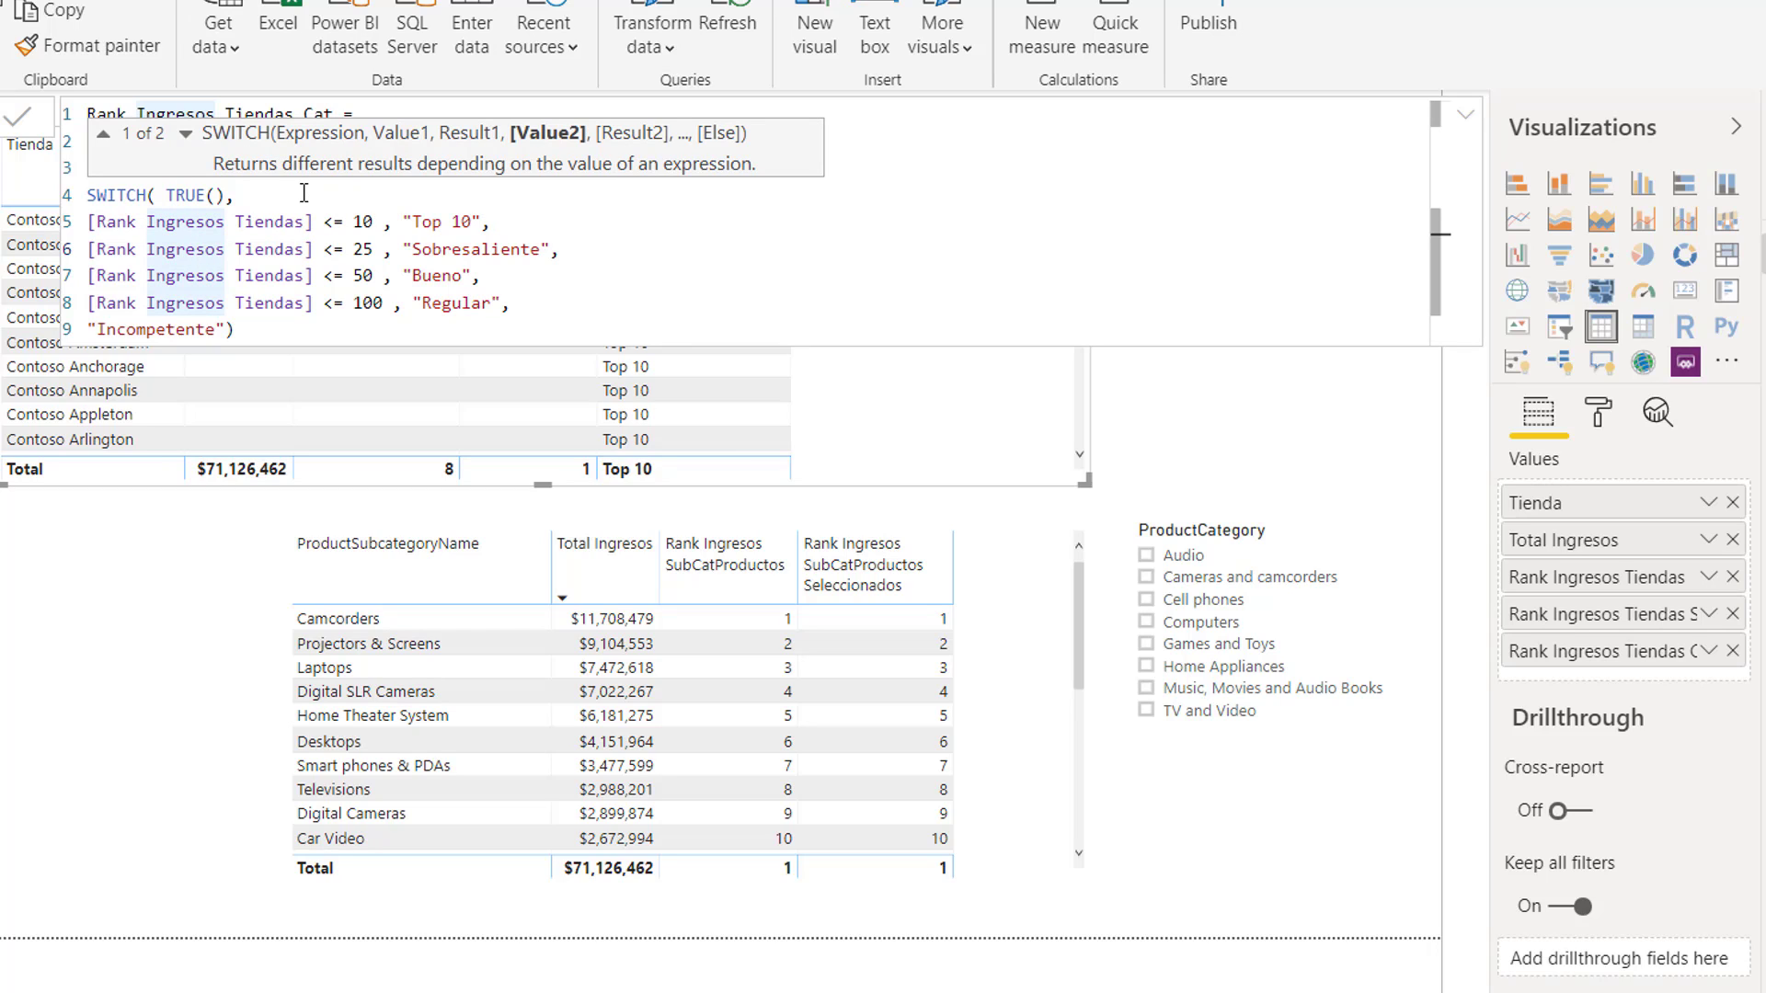
left_click(309, 335)
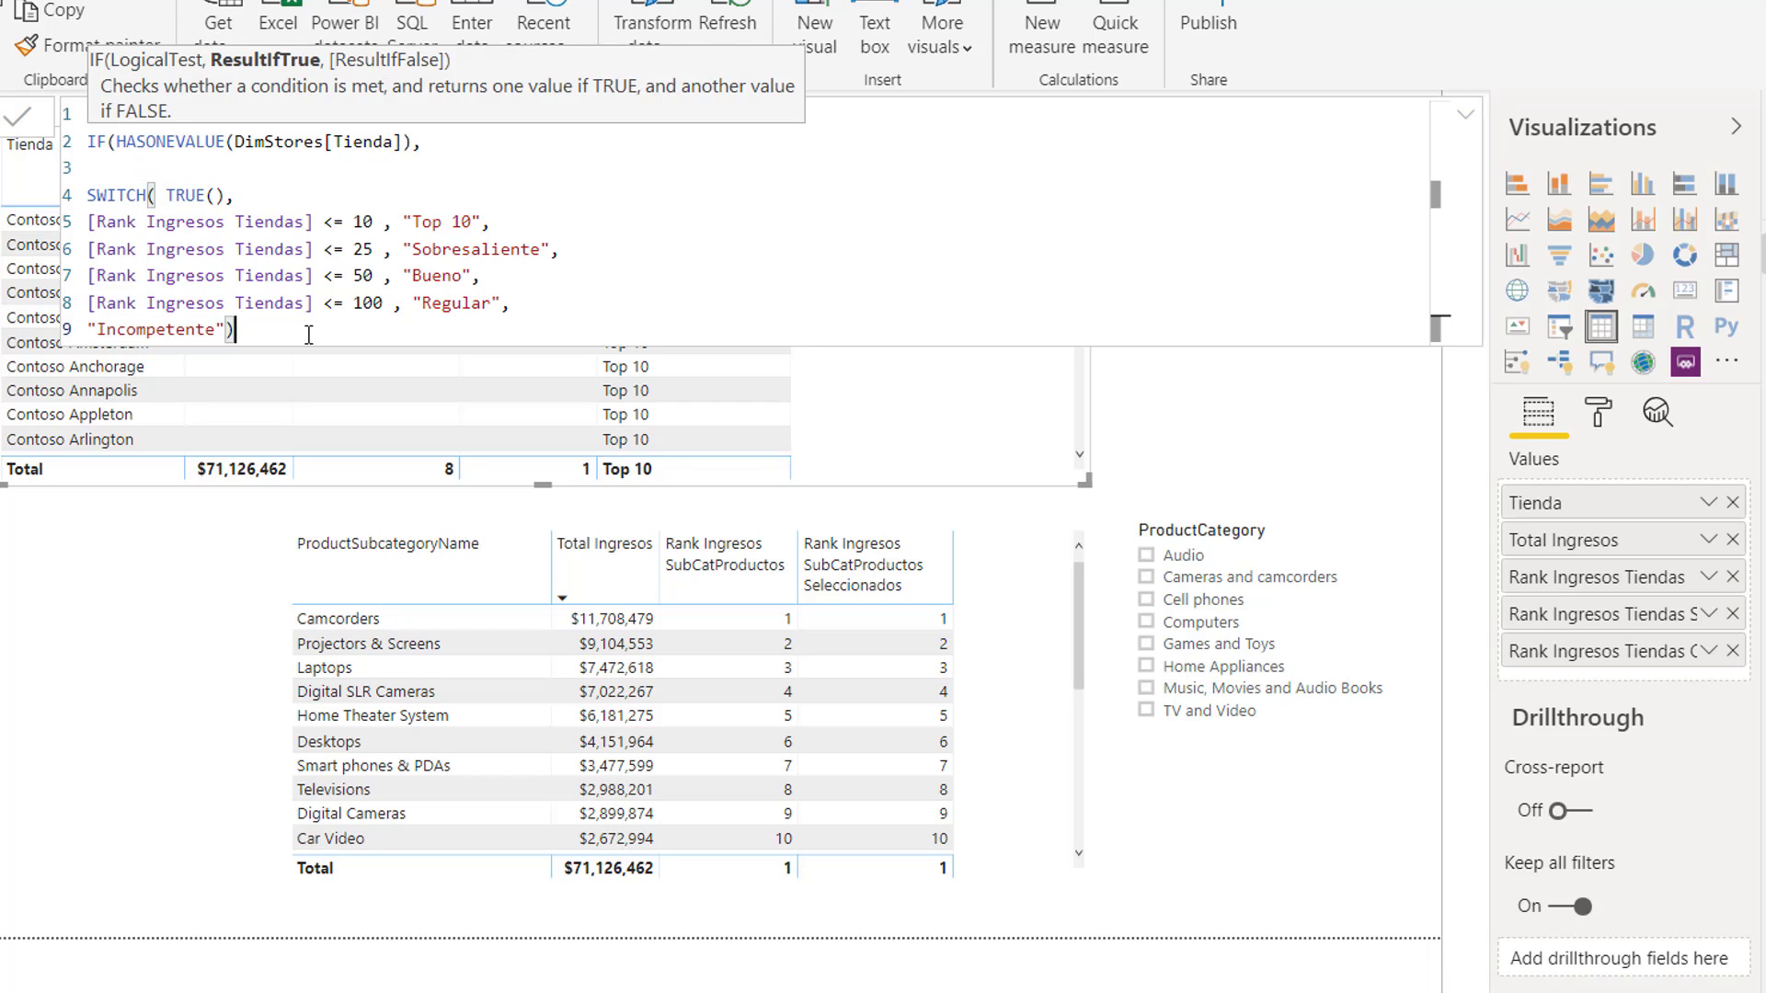
type(",")
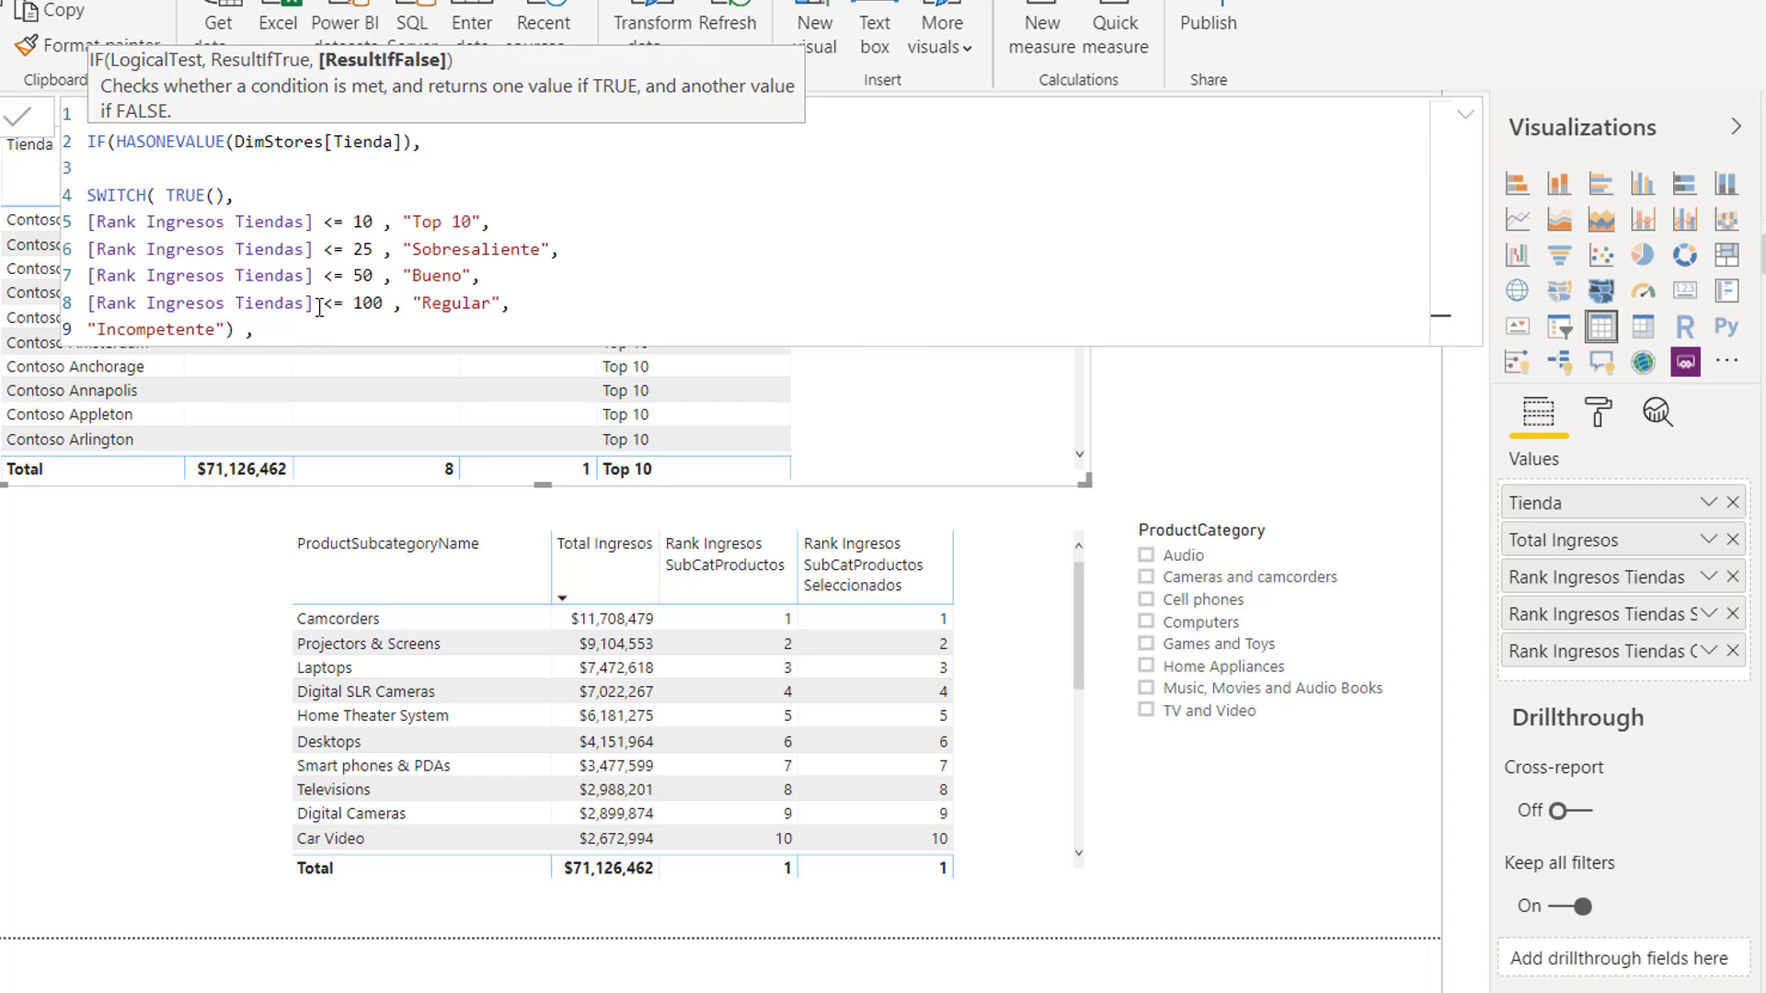
key("Return")
key("Return")
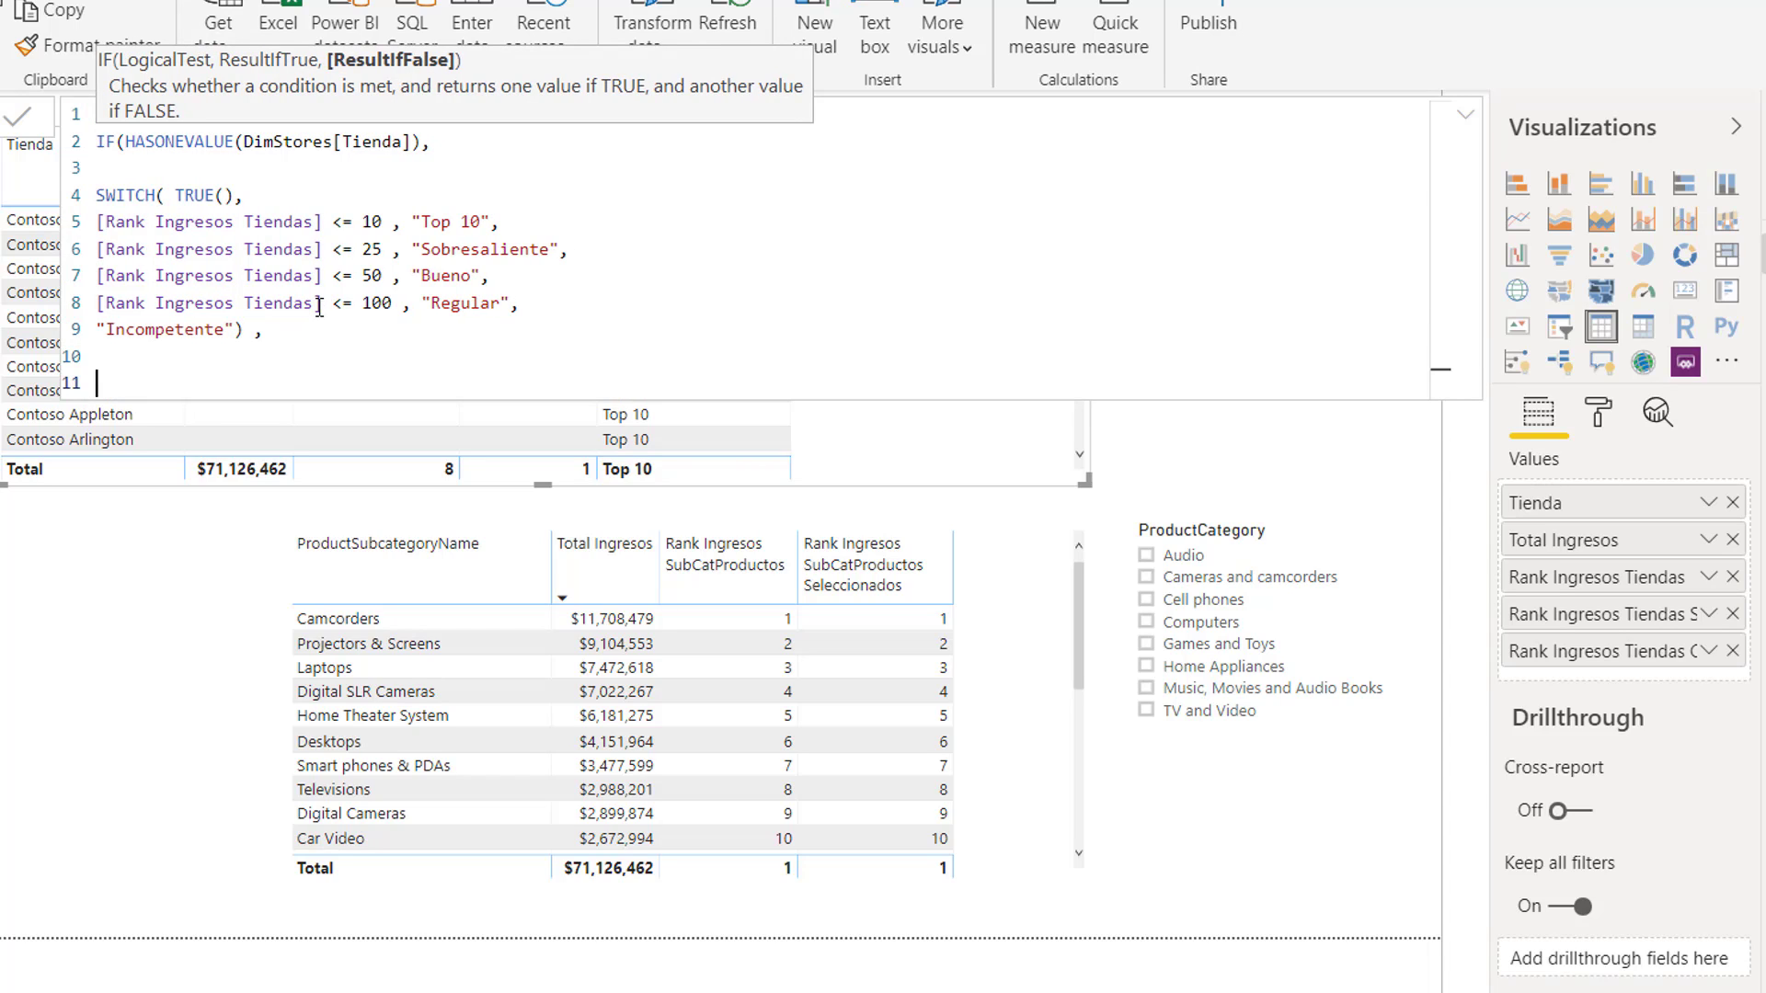
- Enter BLANK() as the IF function's false result, close the IF on line 10, commit the measure and collapse the formula editor
left_click(261, 175)
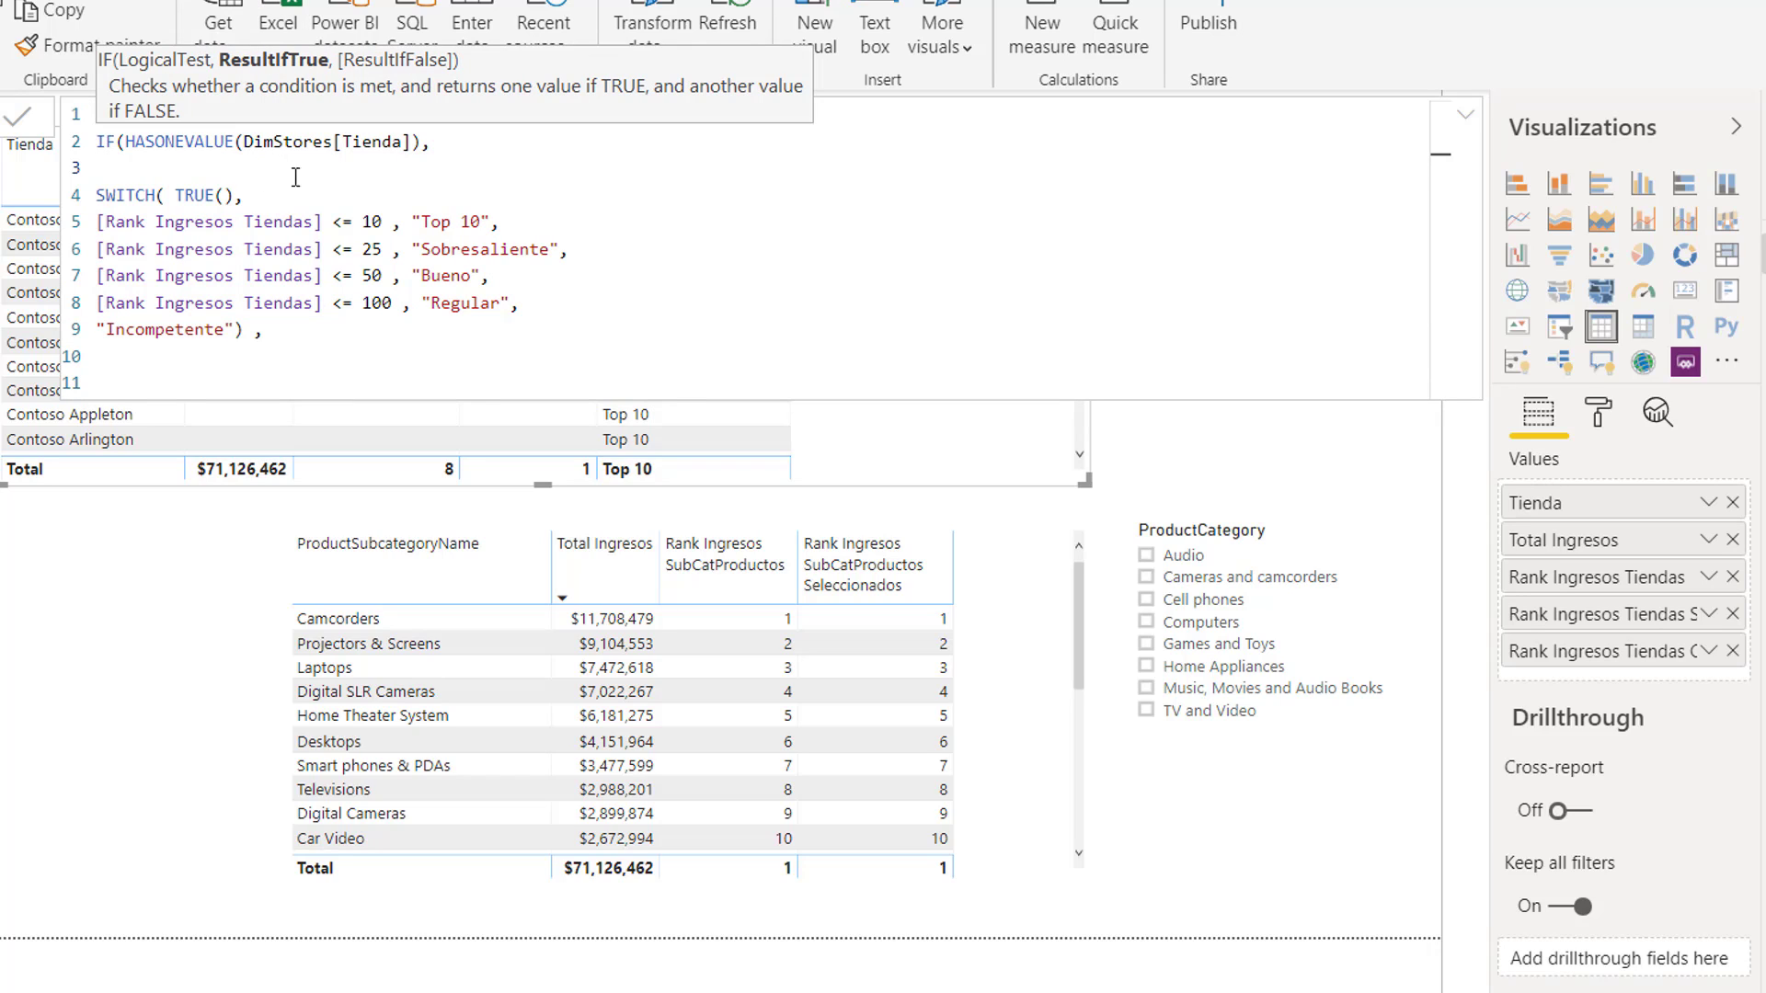
left_click(101, 140)
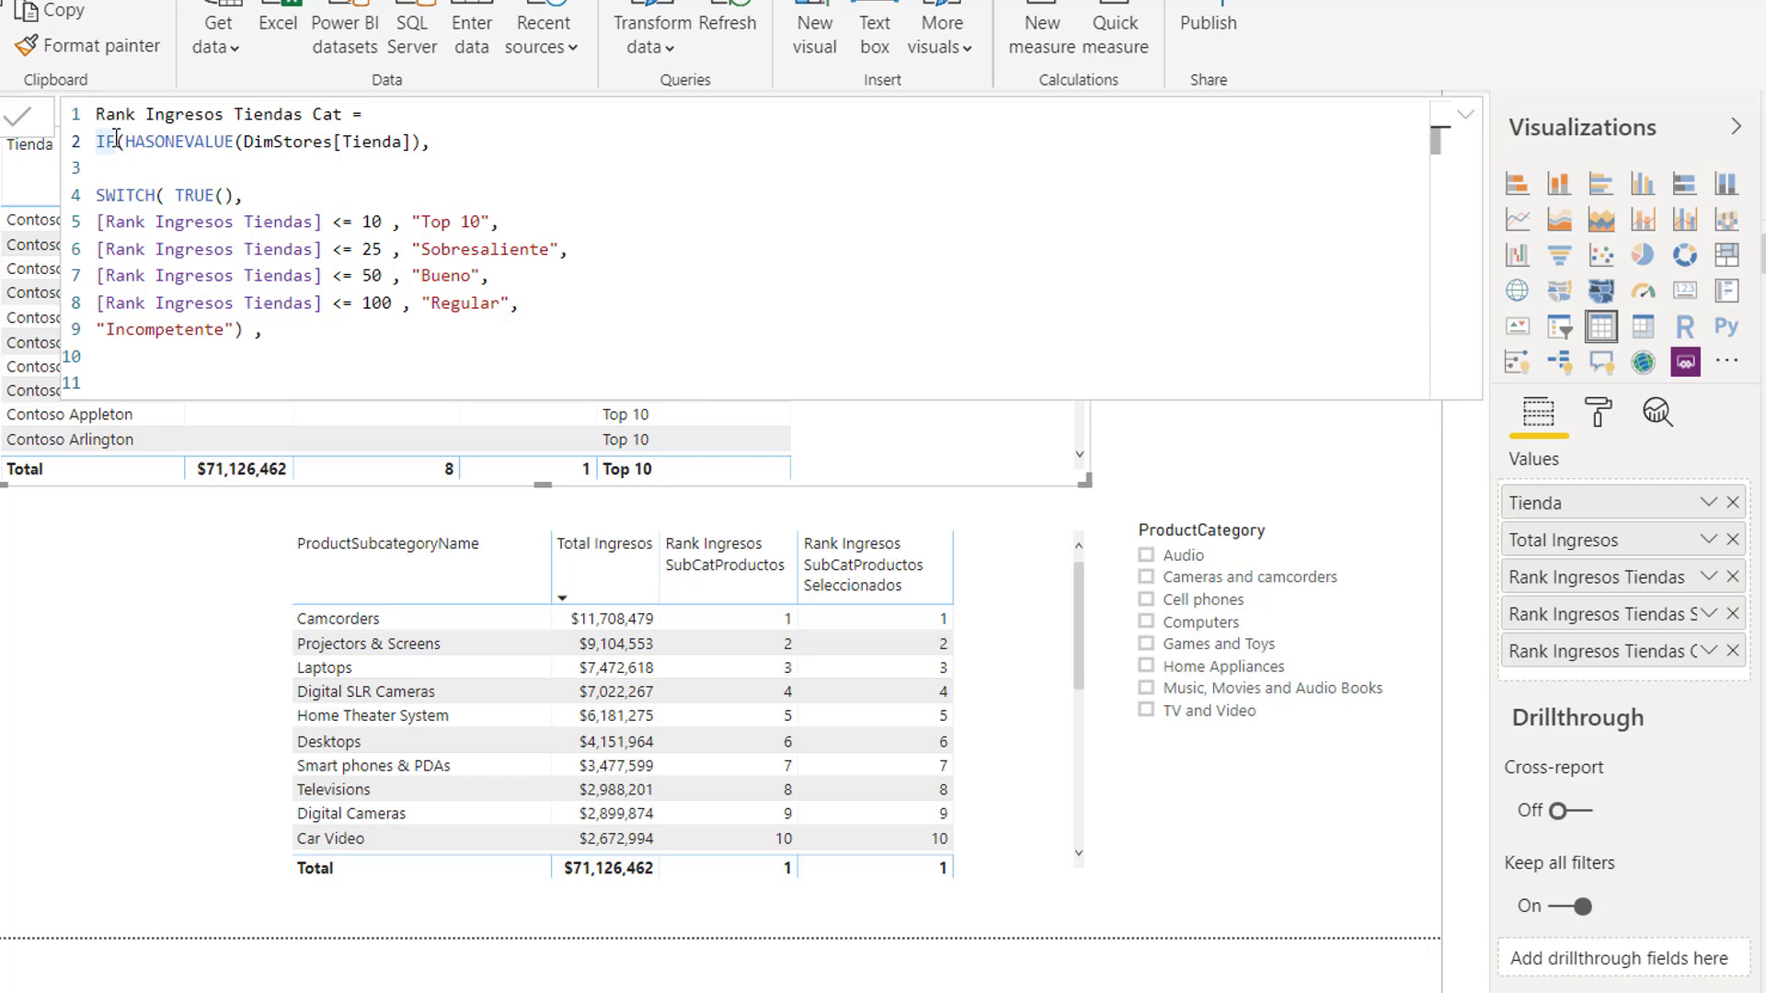
left_click(133, 140)
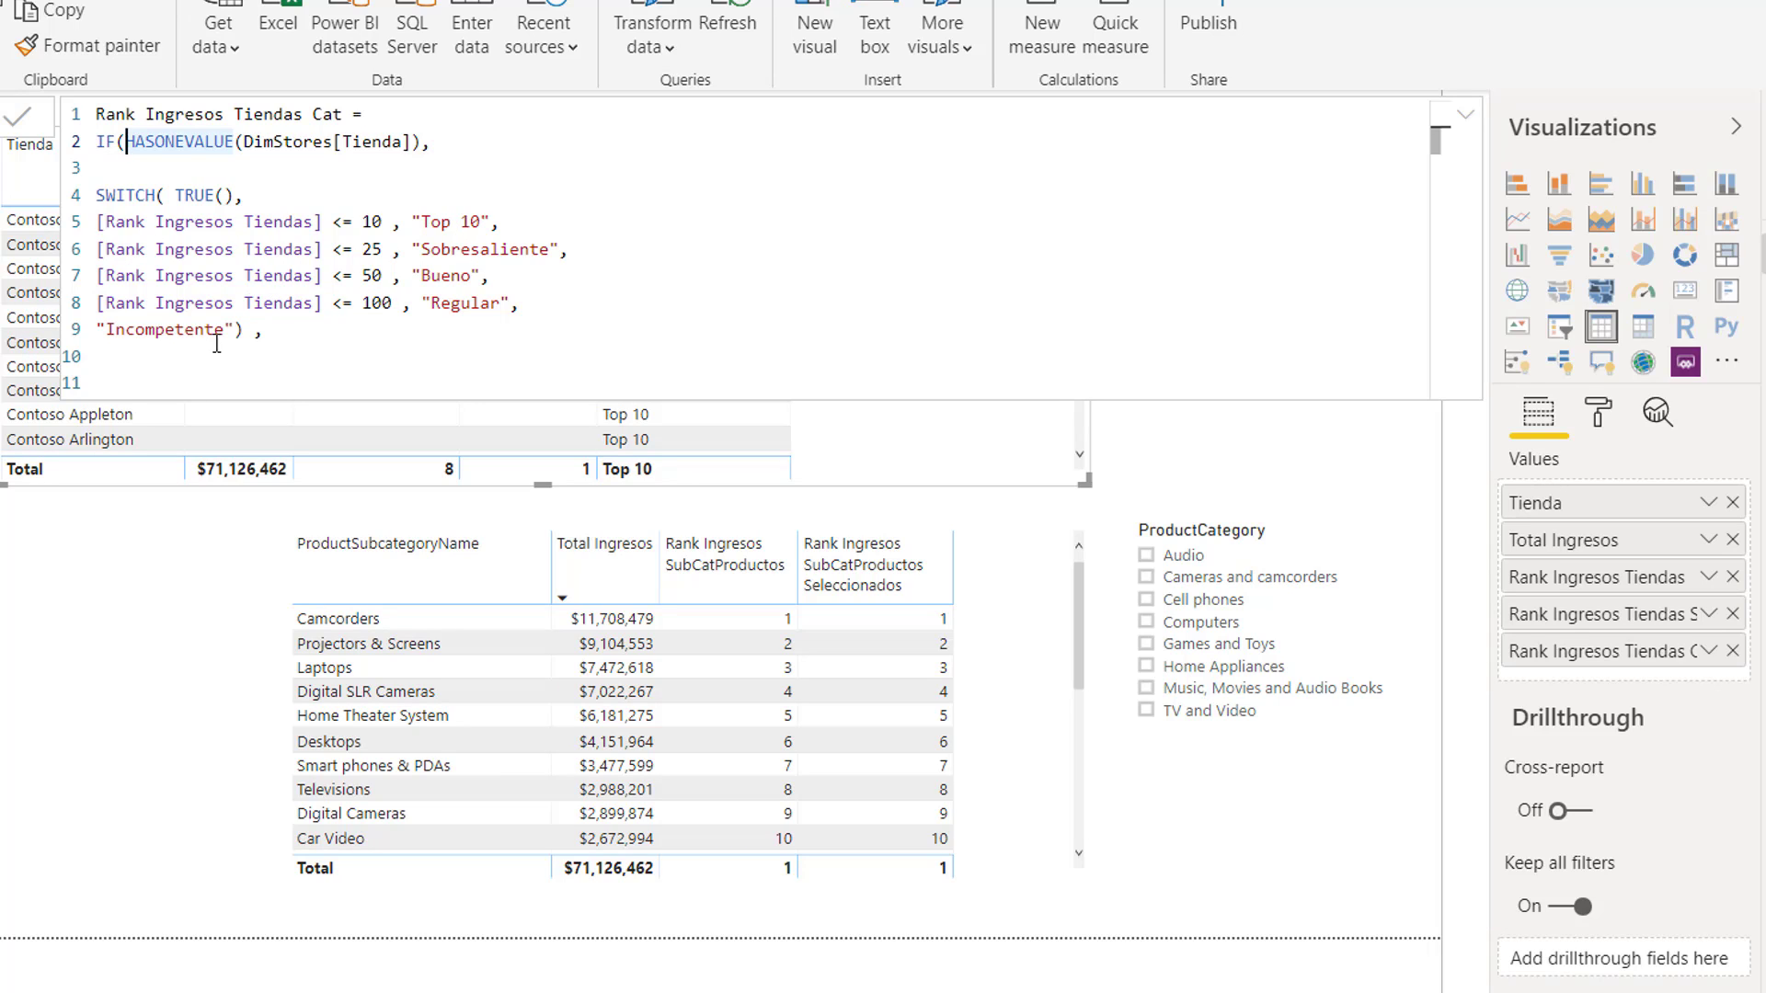
left_click(270, 329)
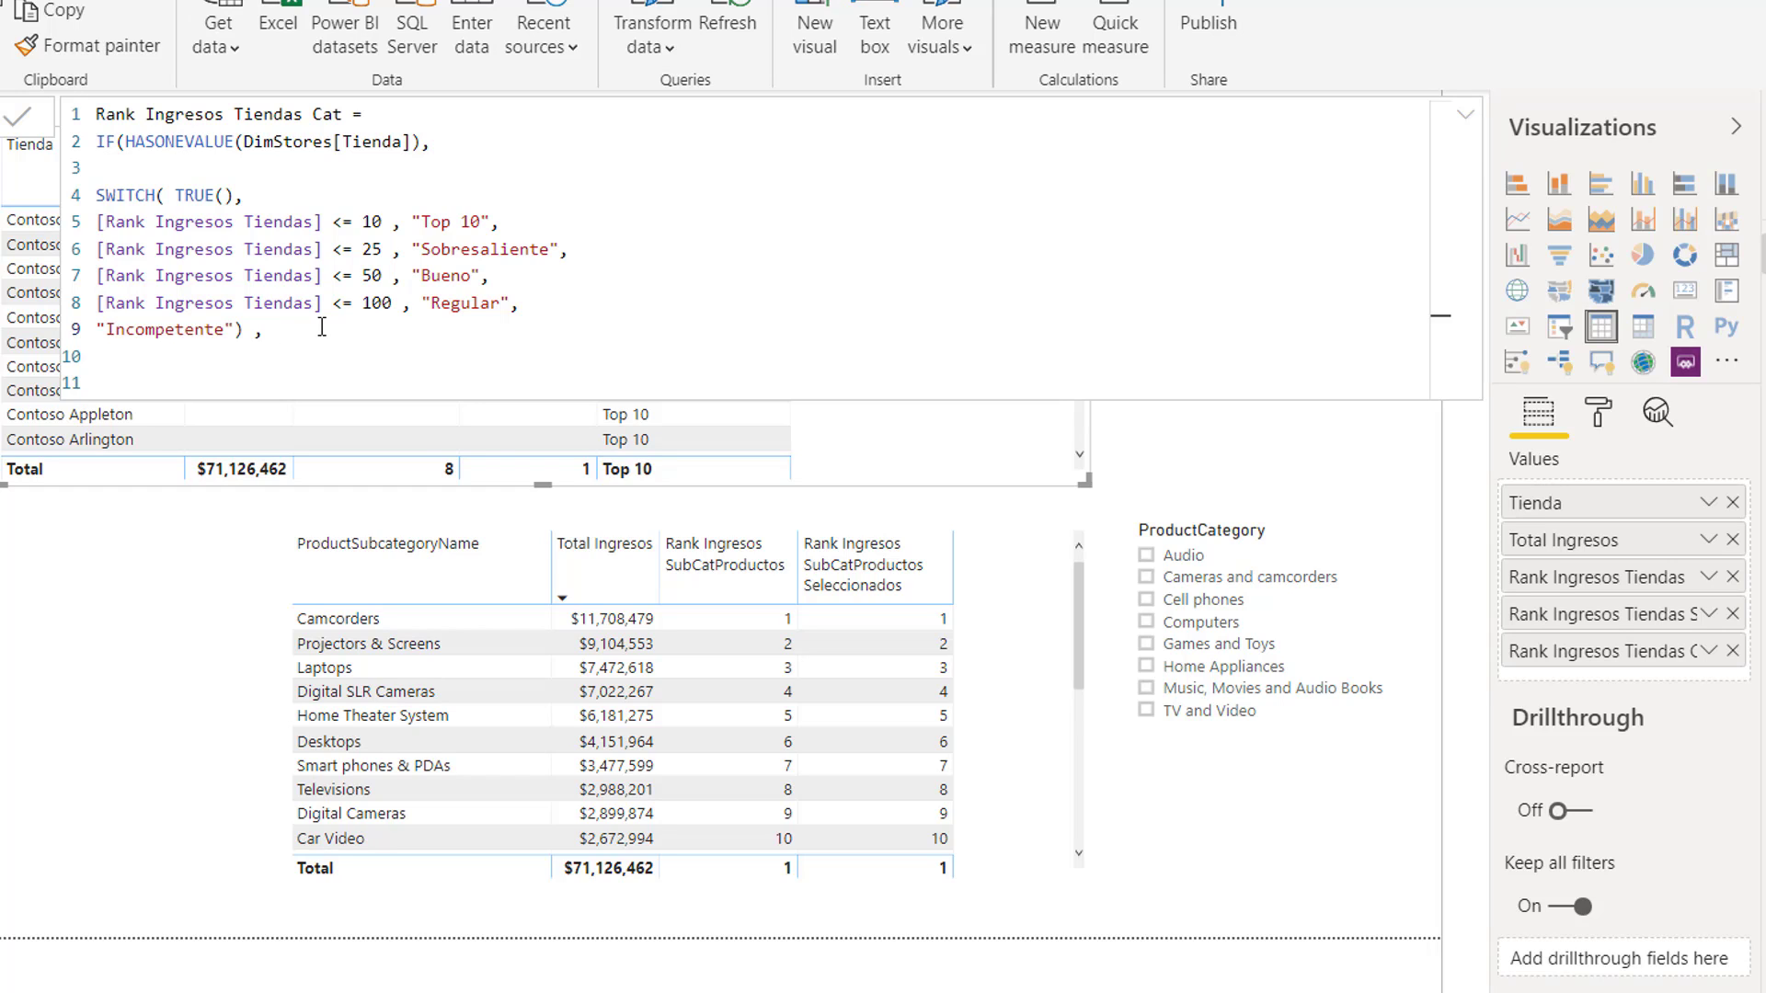
type("blan")
key("Tab")
type(")")
key("Return")
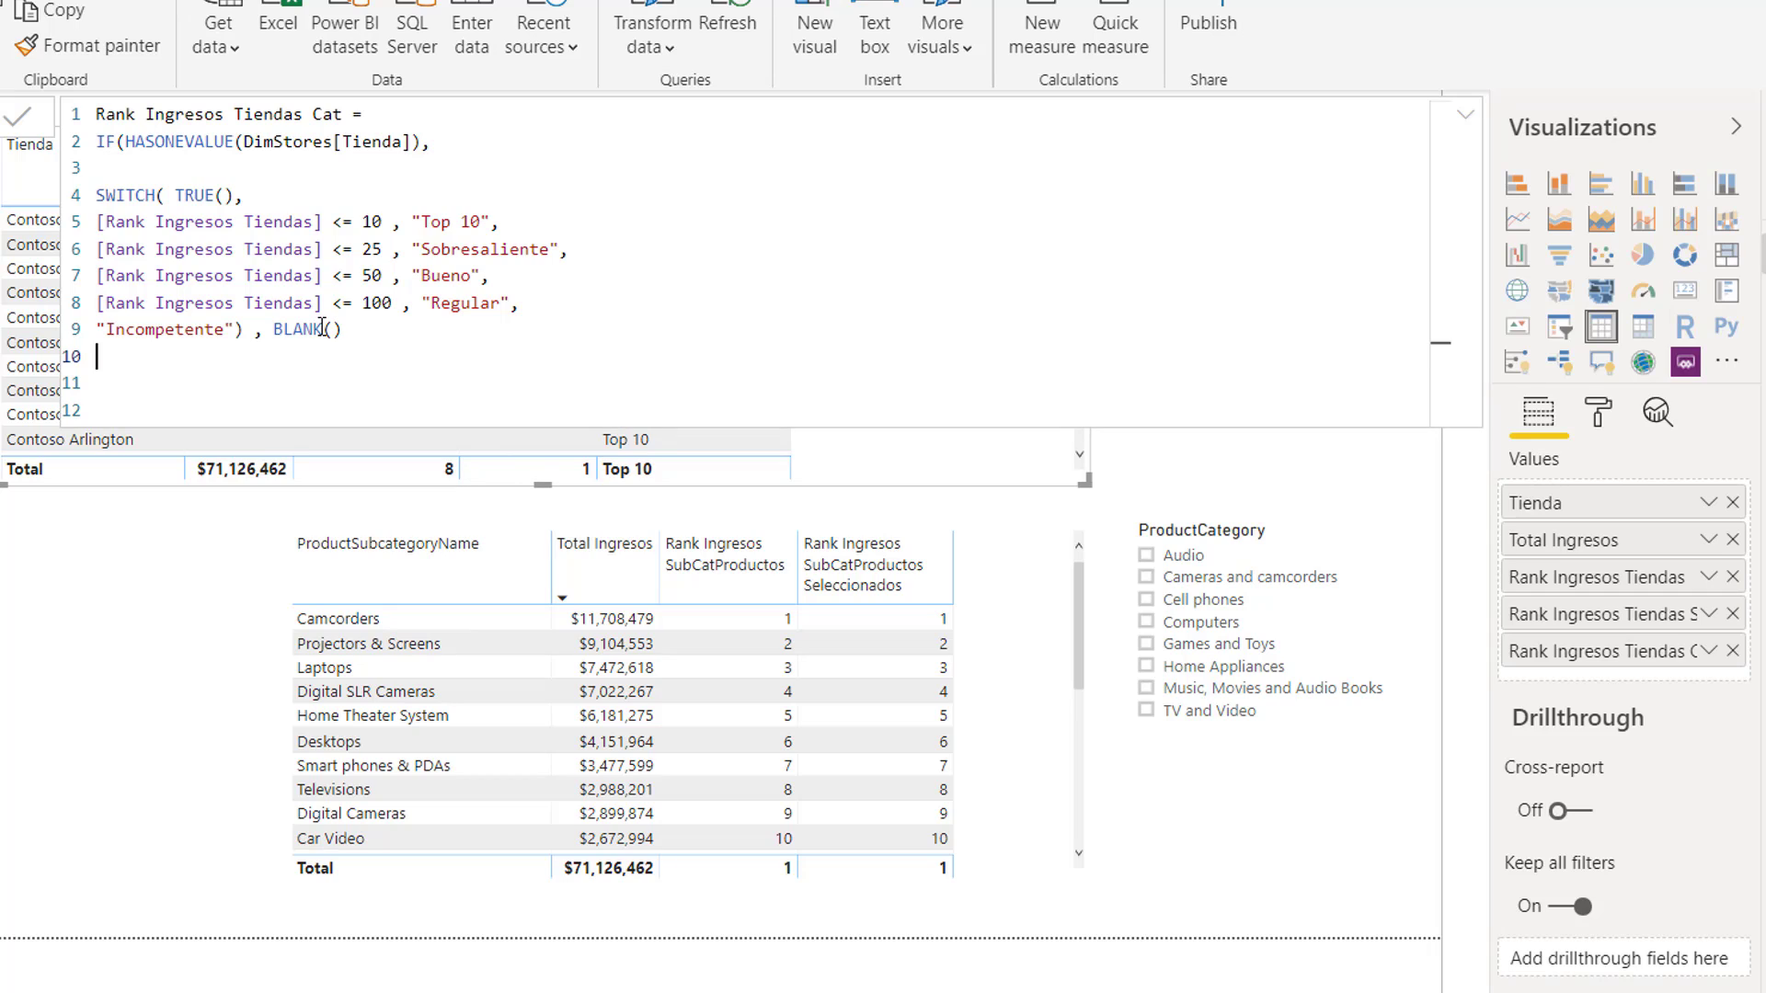
type(")")
left_click(1466, 116)
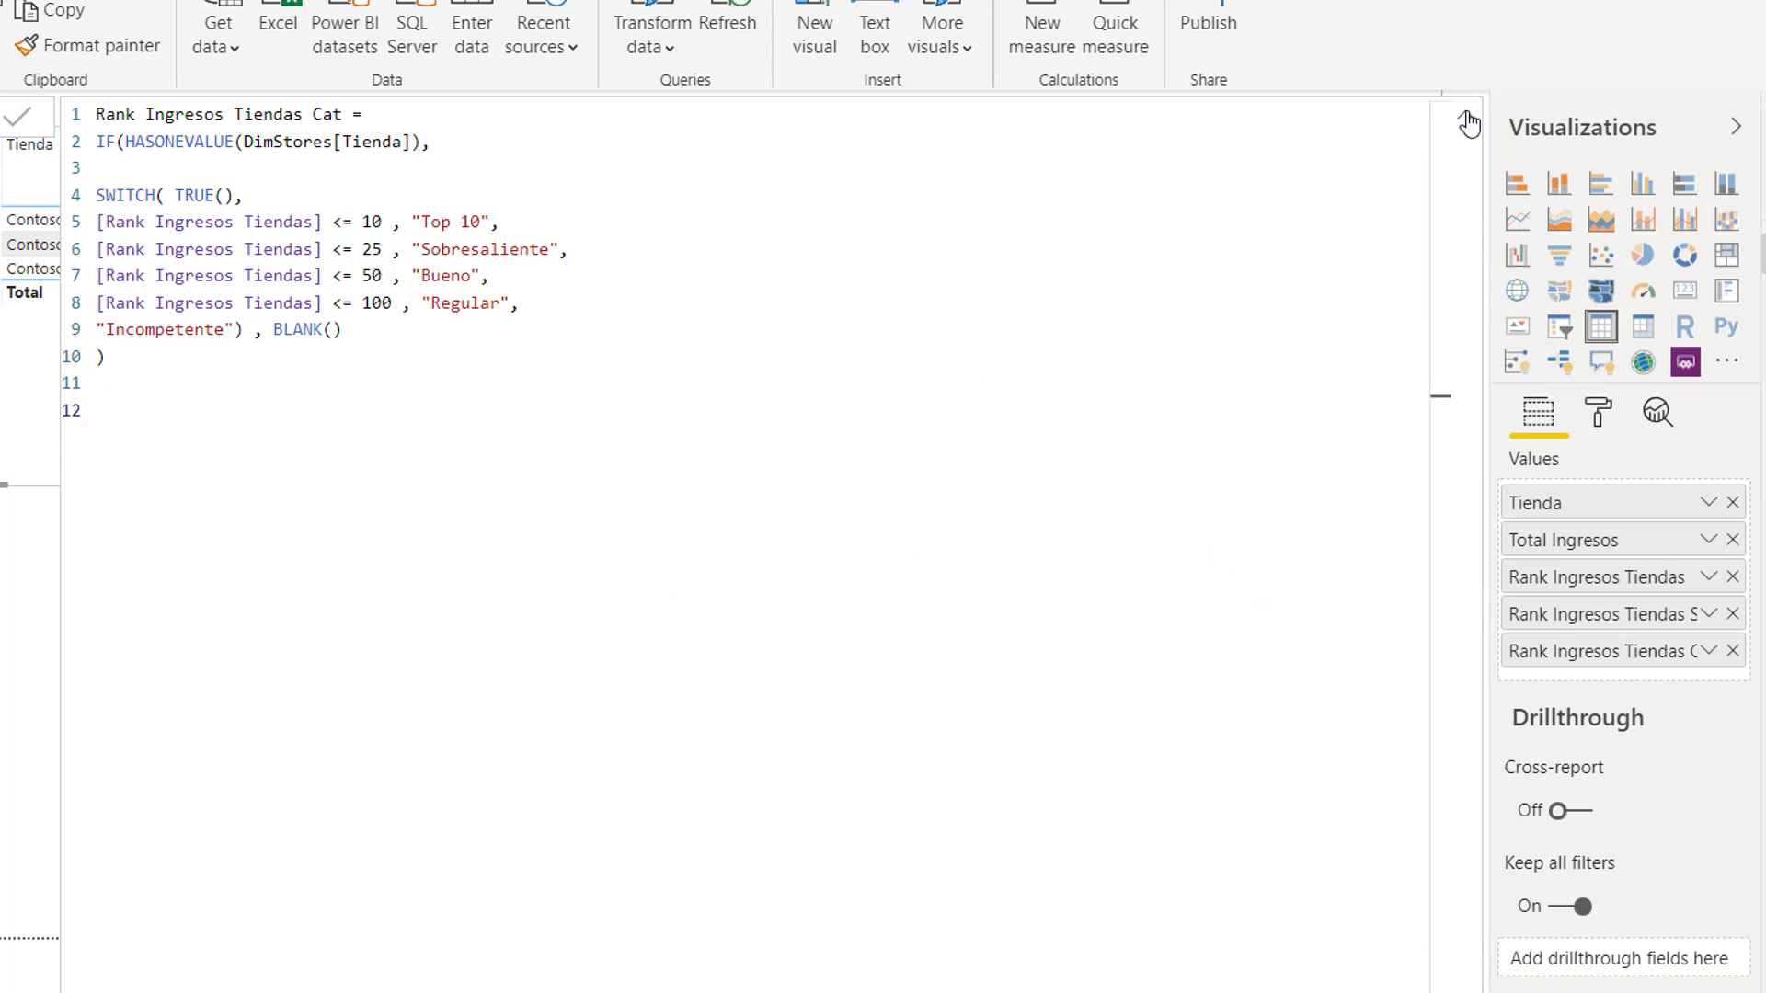
left_click(1468, 122)
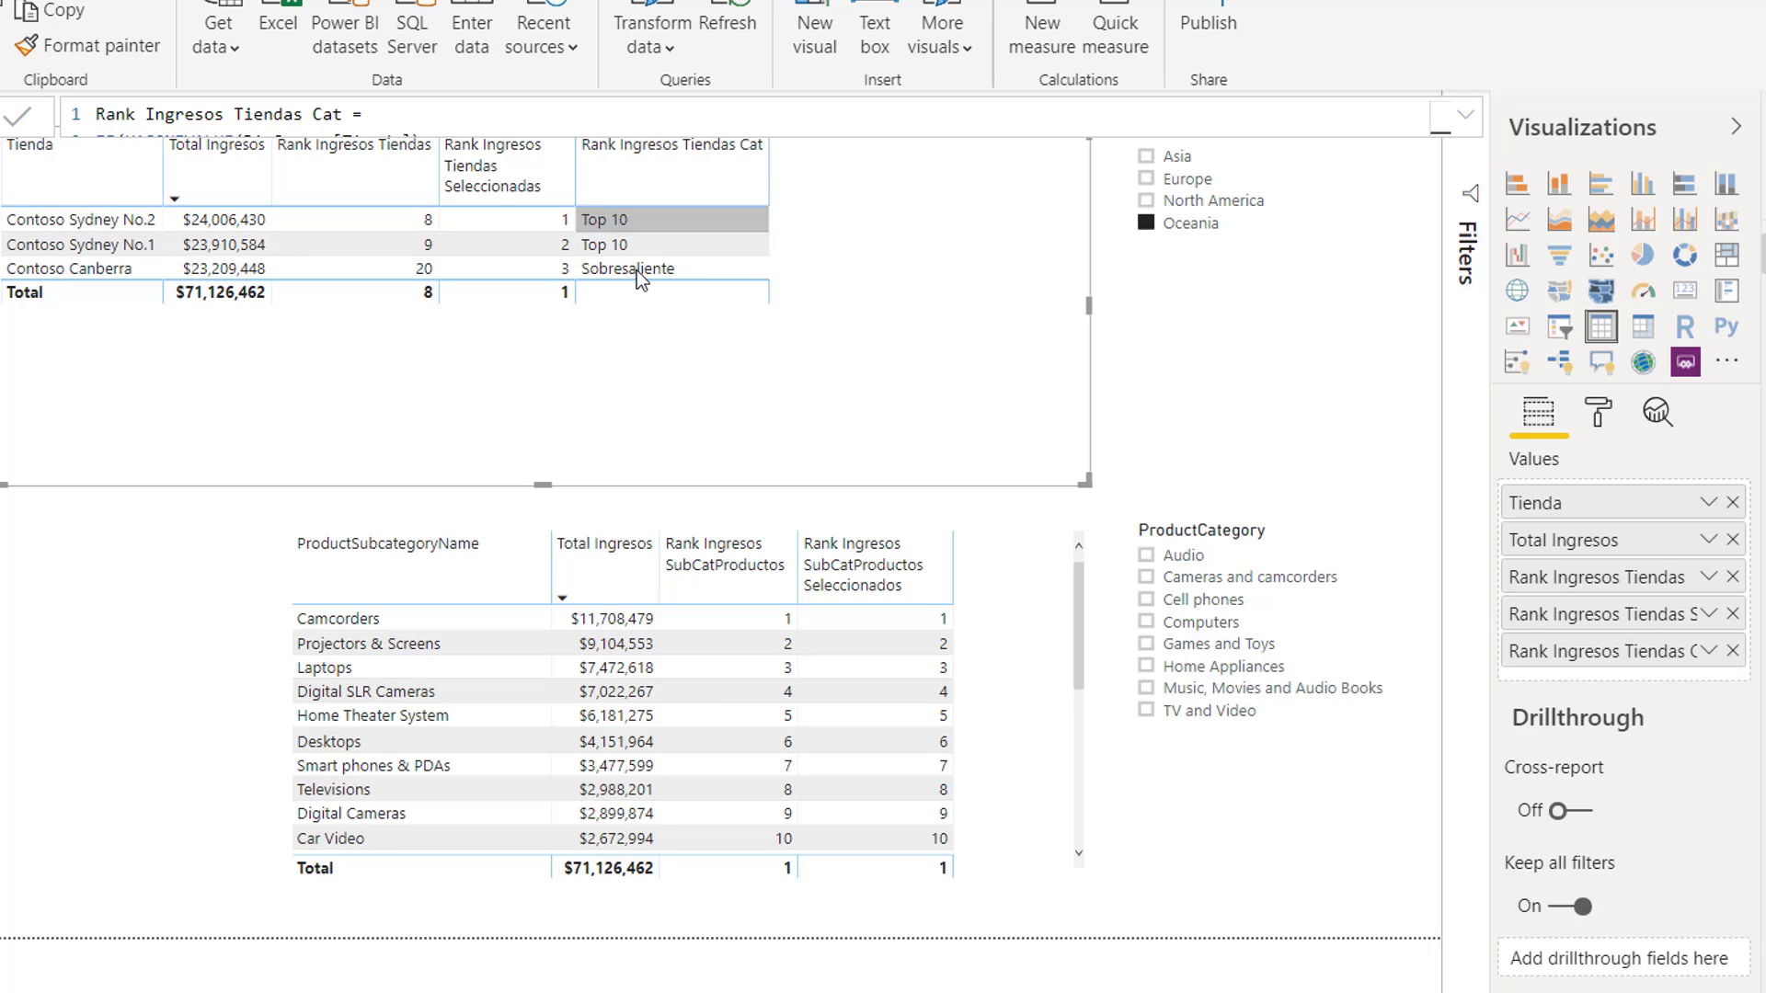
- Check the store categories by filtering the report to North America, Europe and Asia in turn, and clear the visual selection
left_click(1147, 200)
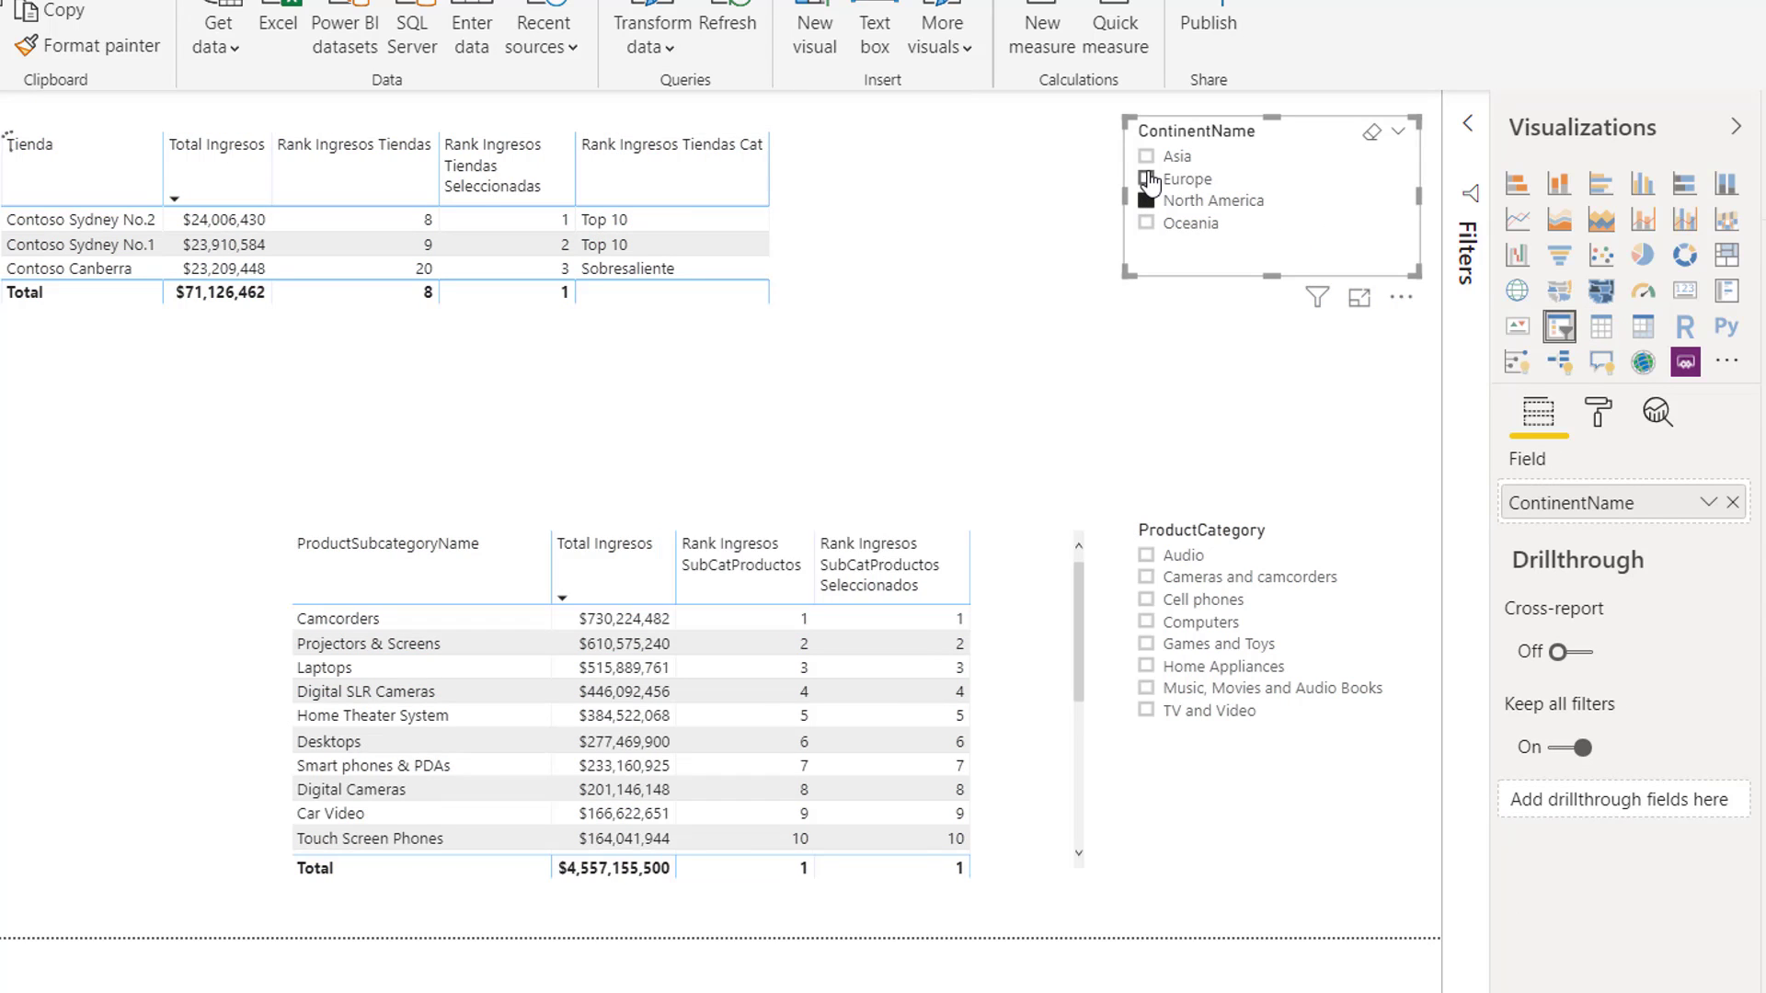
left_click(1147, 179)
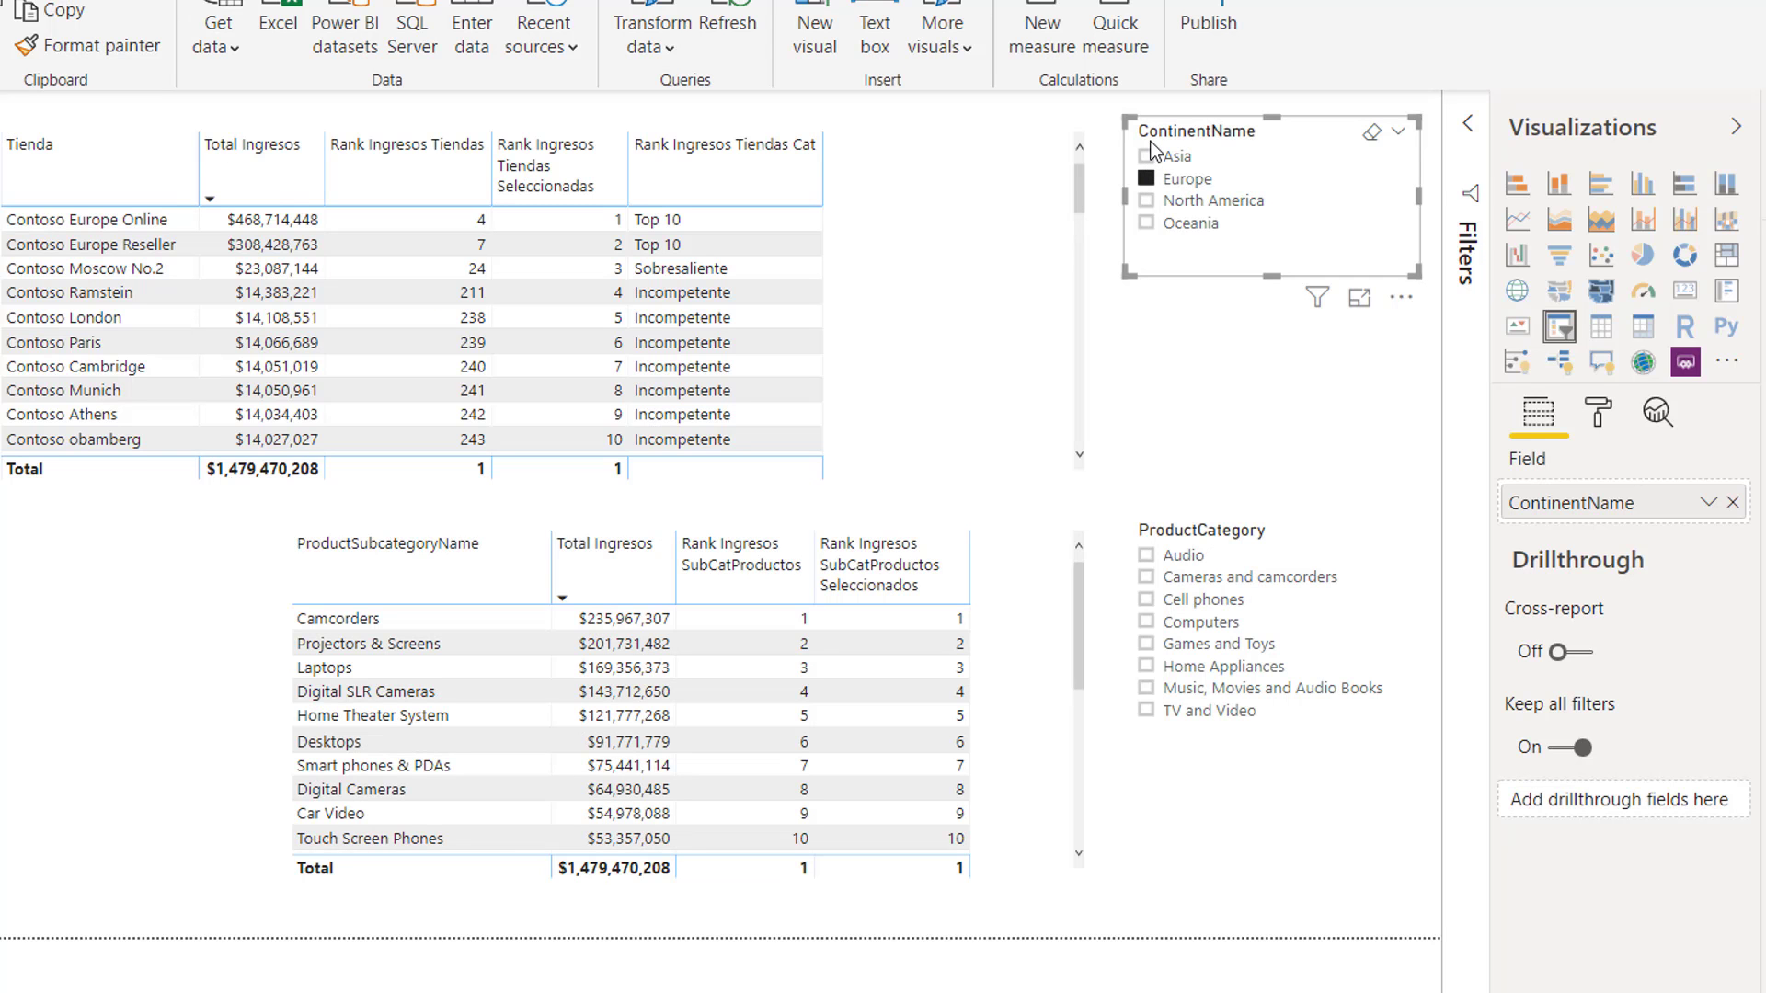
left_click(1146, 157)
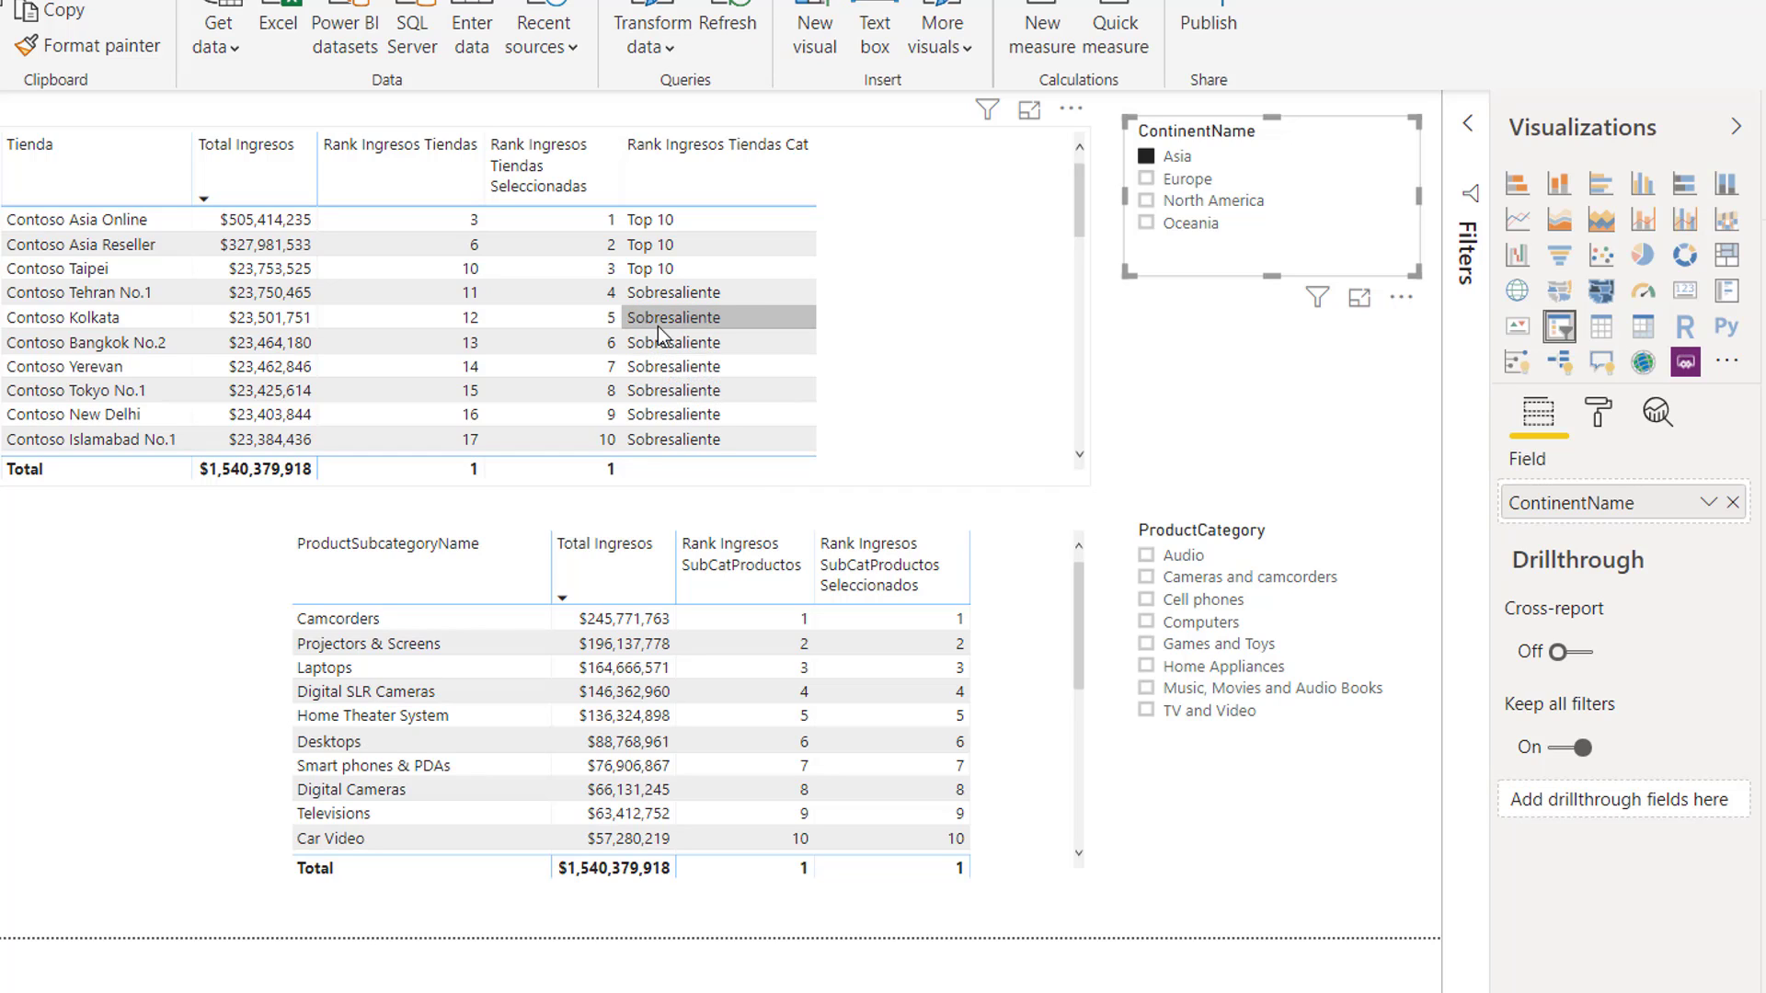
left_click(118, 599)
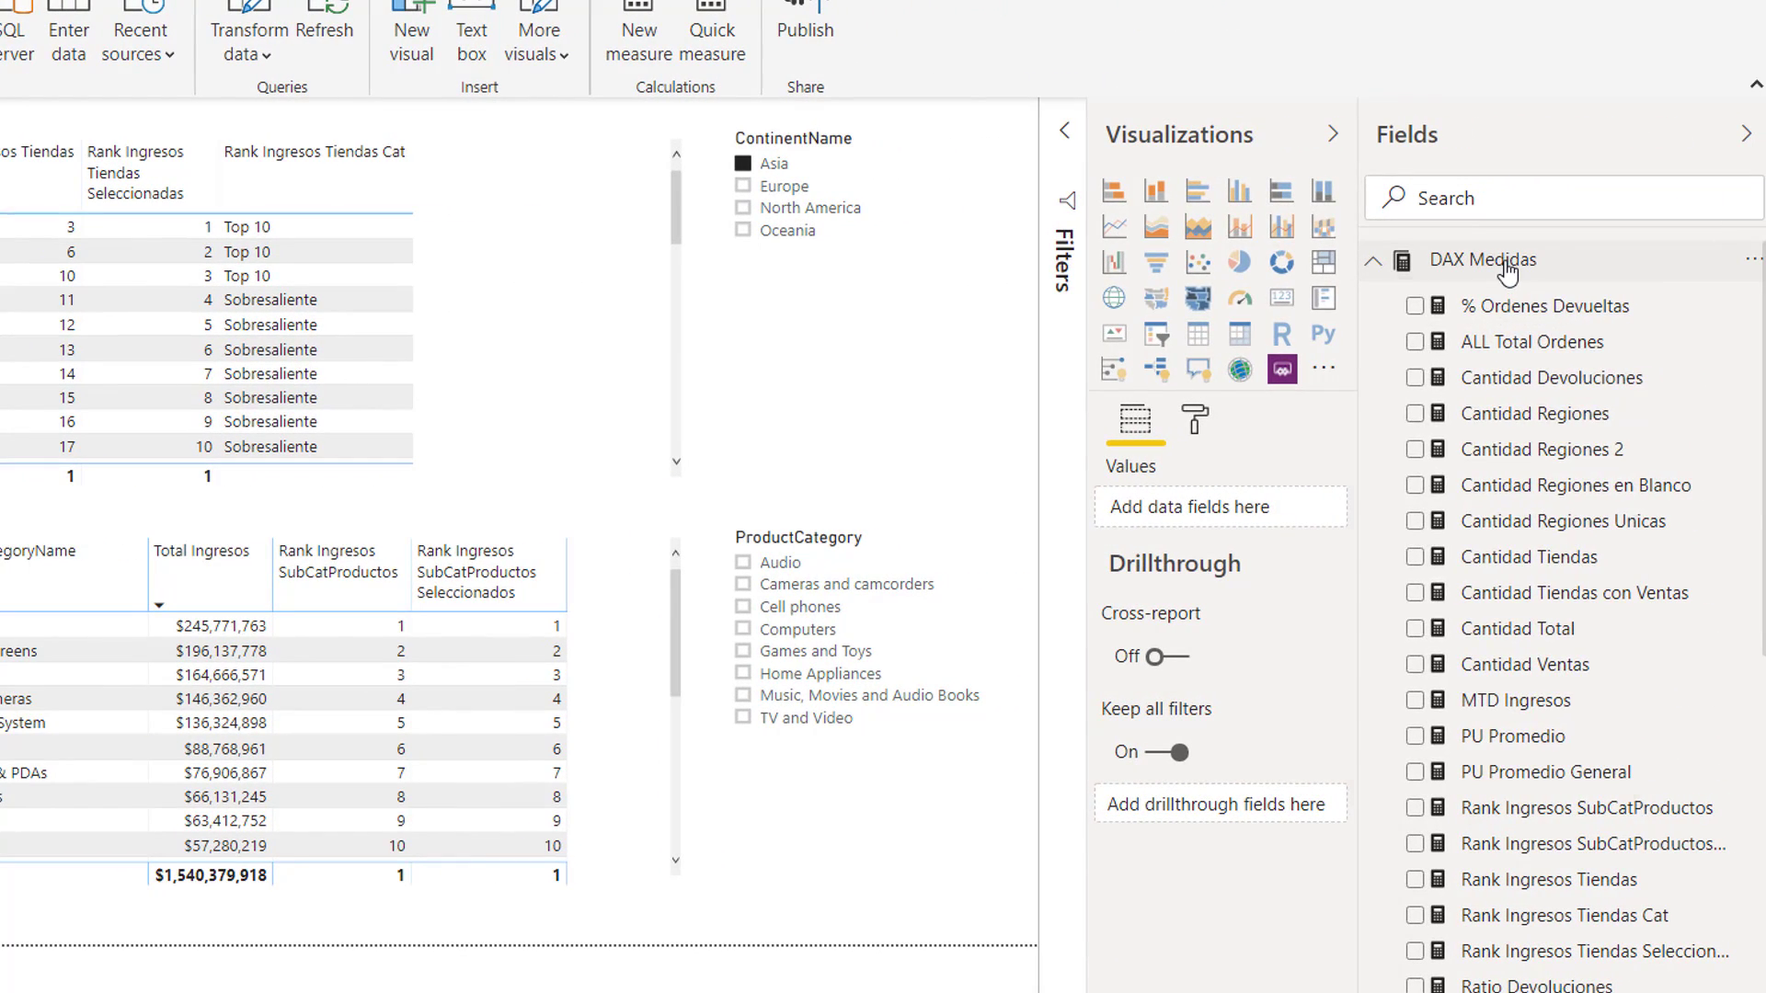
- Create a new measure named Star Unichar in the DAX Medidas table
right_click(1506, 271)
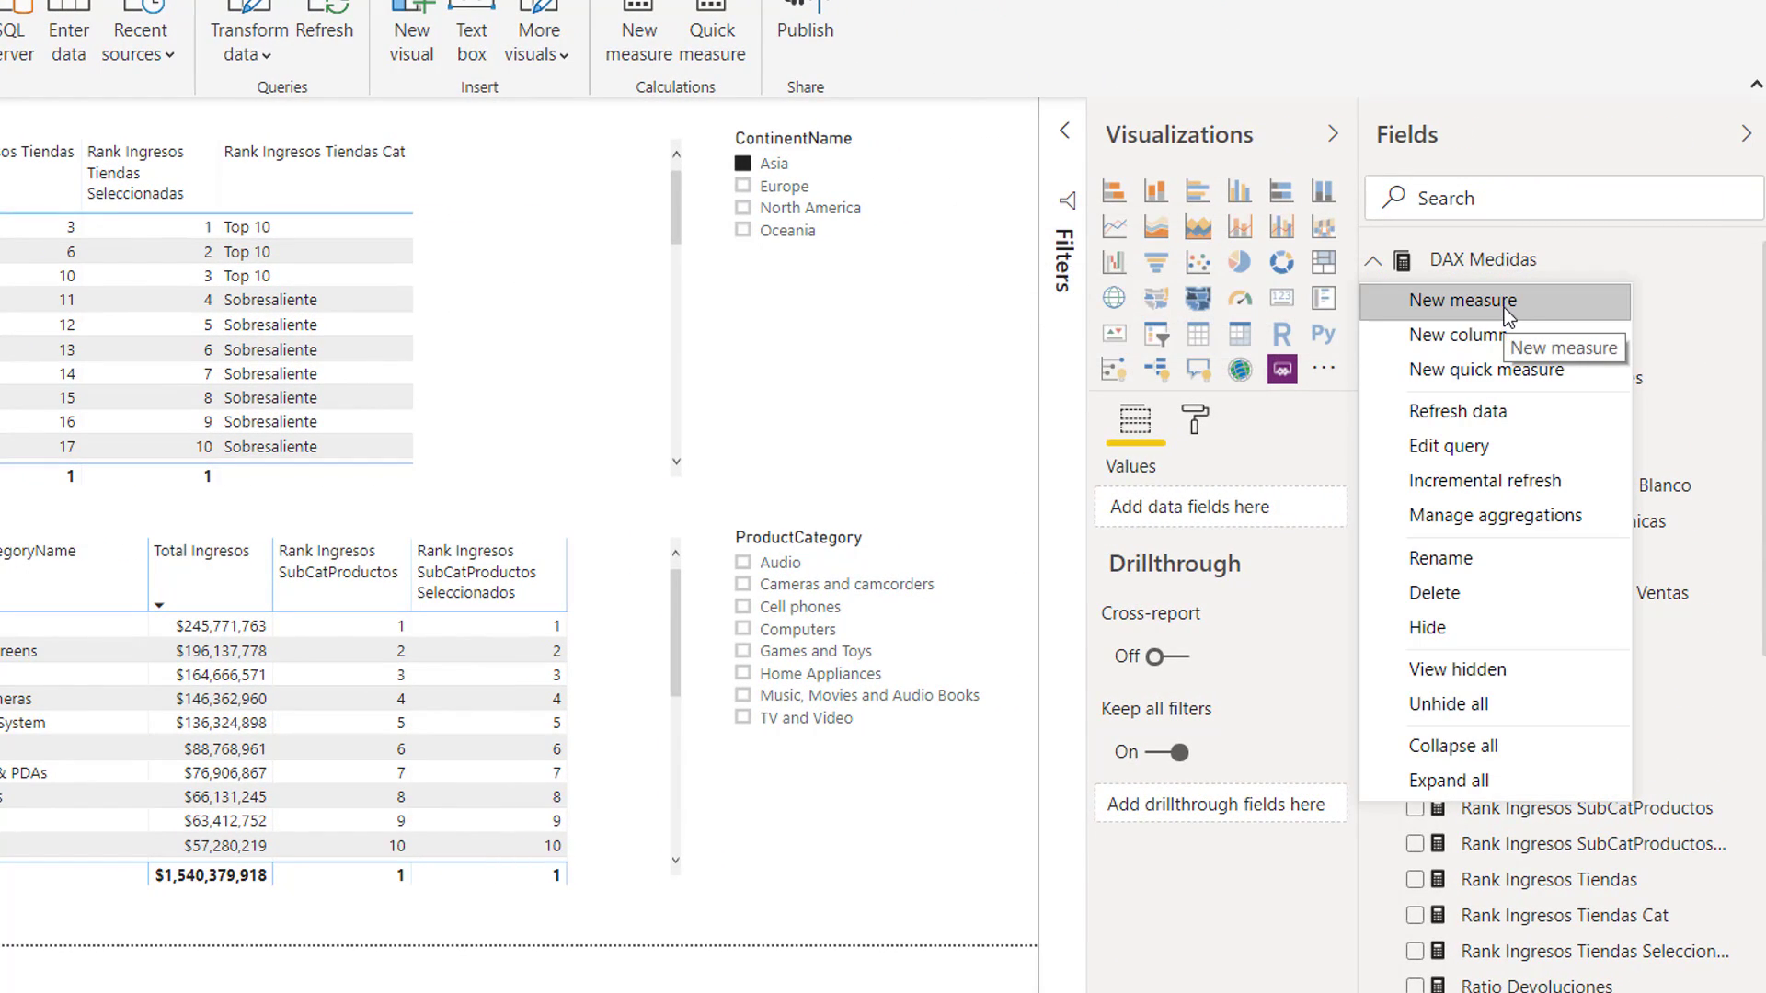
left_click(1498, 311)
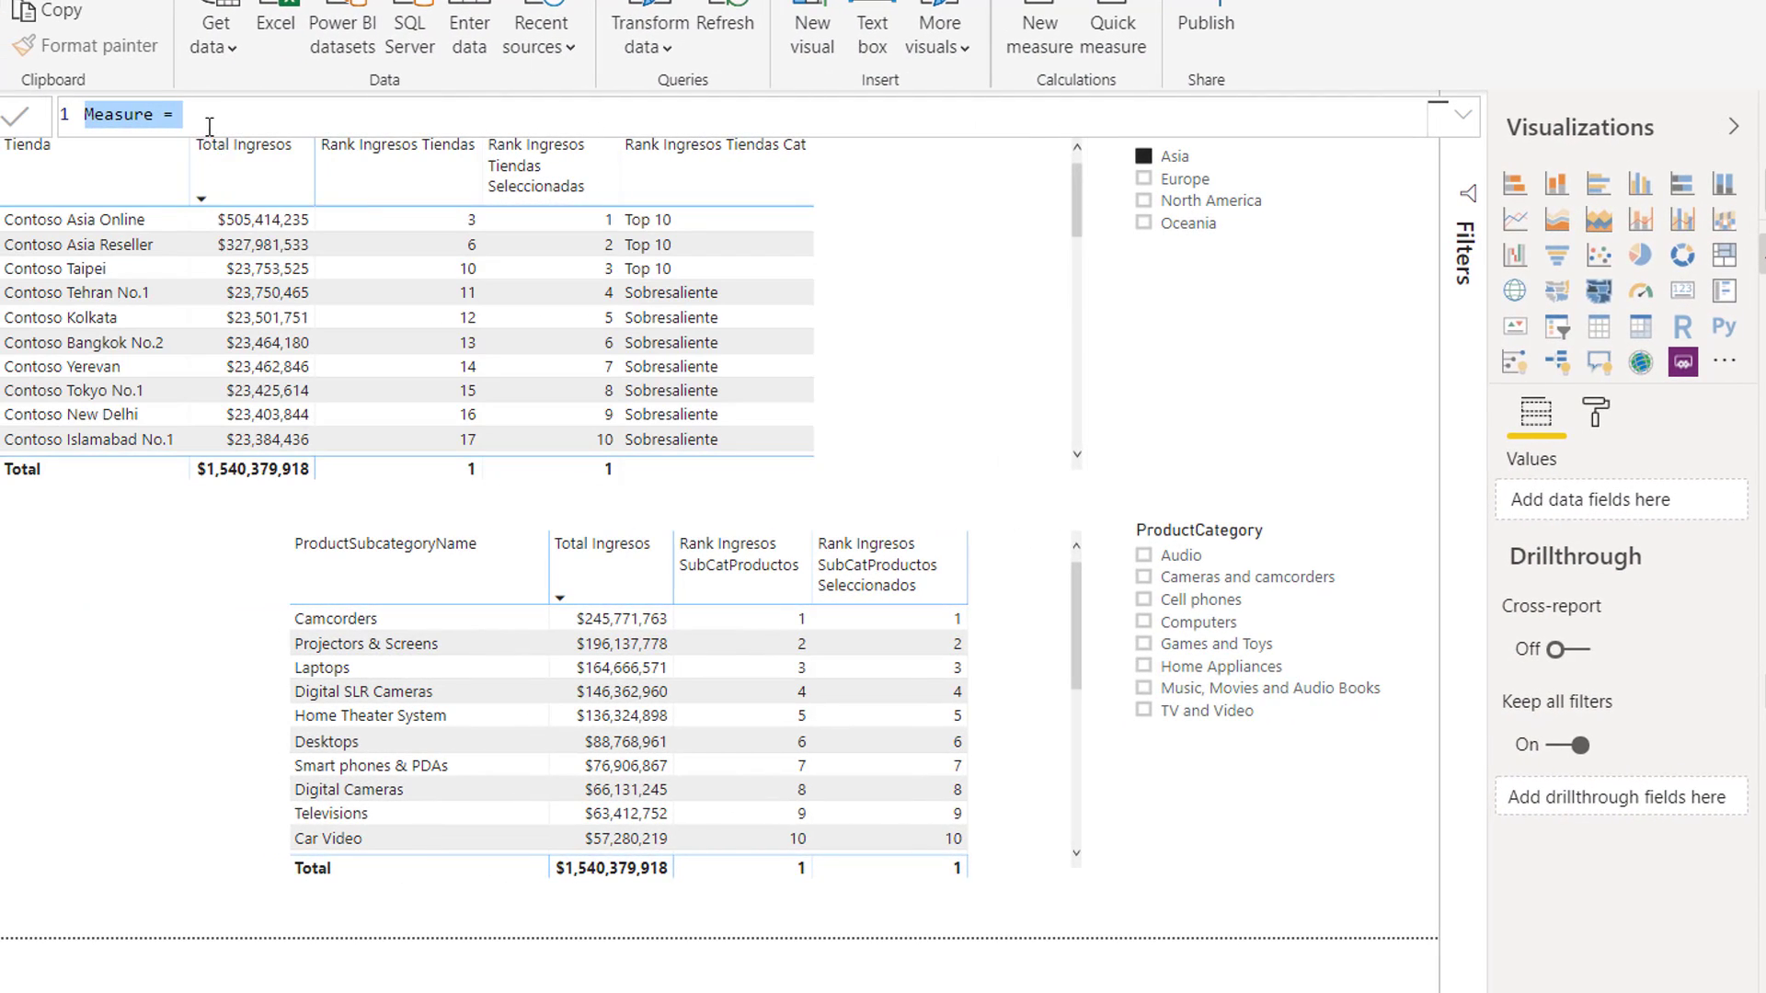
type("Star")
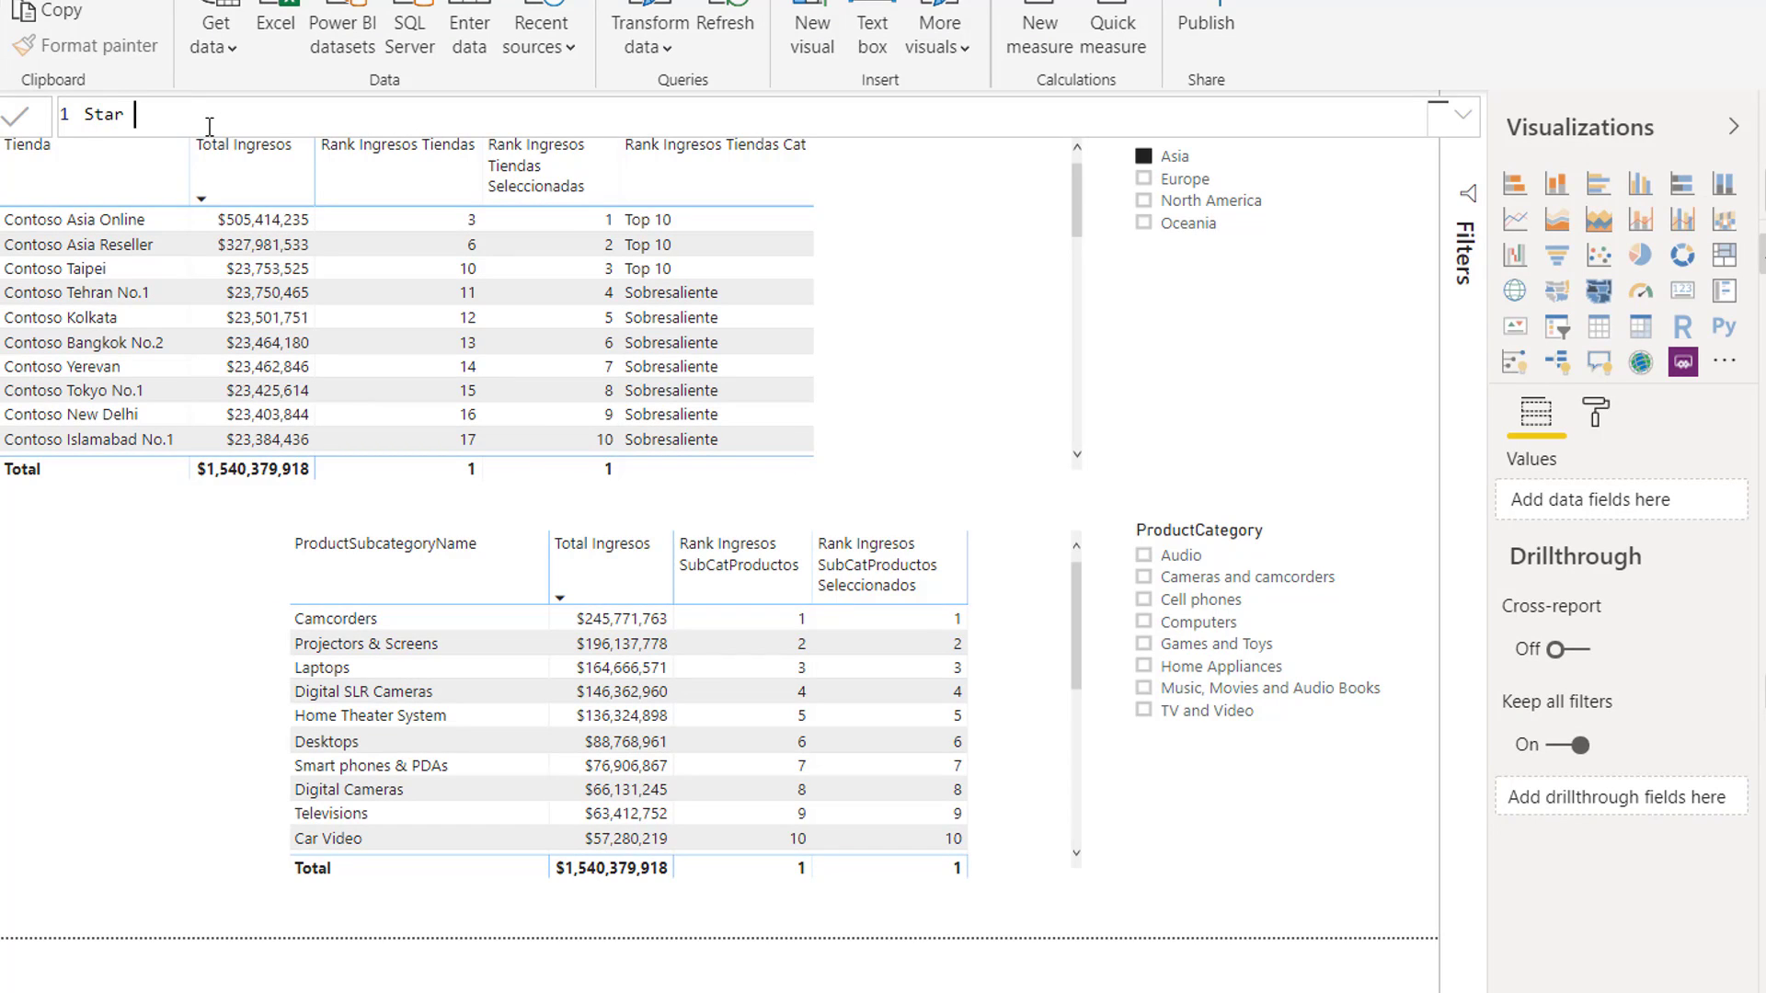
type(" Unichar")
- Define the Star Unichar measure as UNICHAR(9733) and commit it
type("= UN")
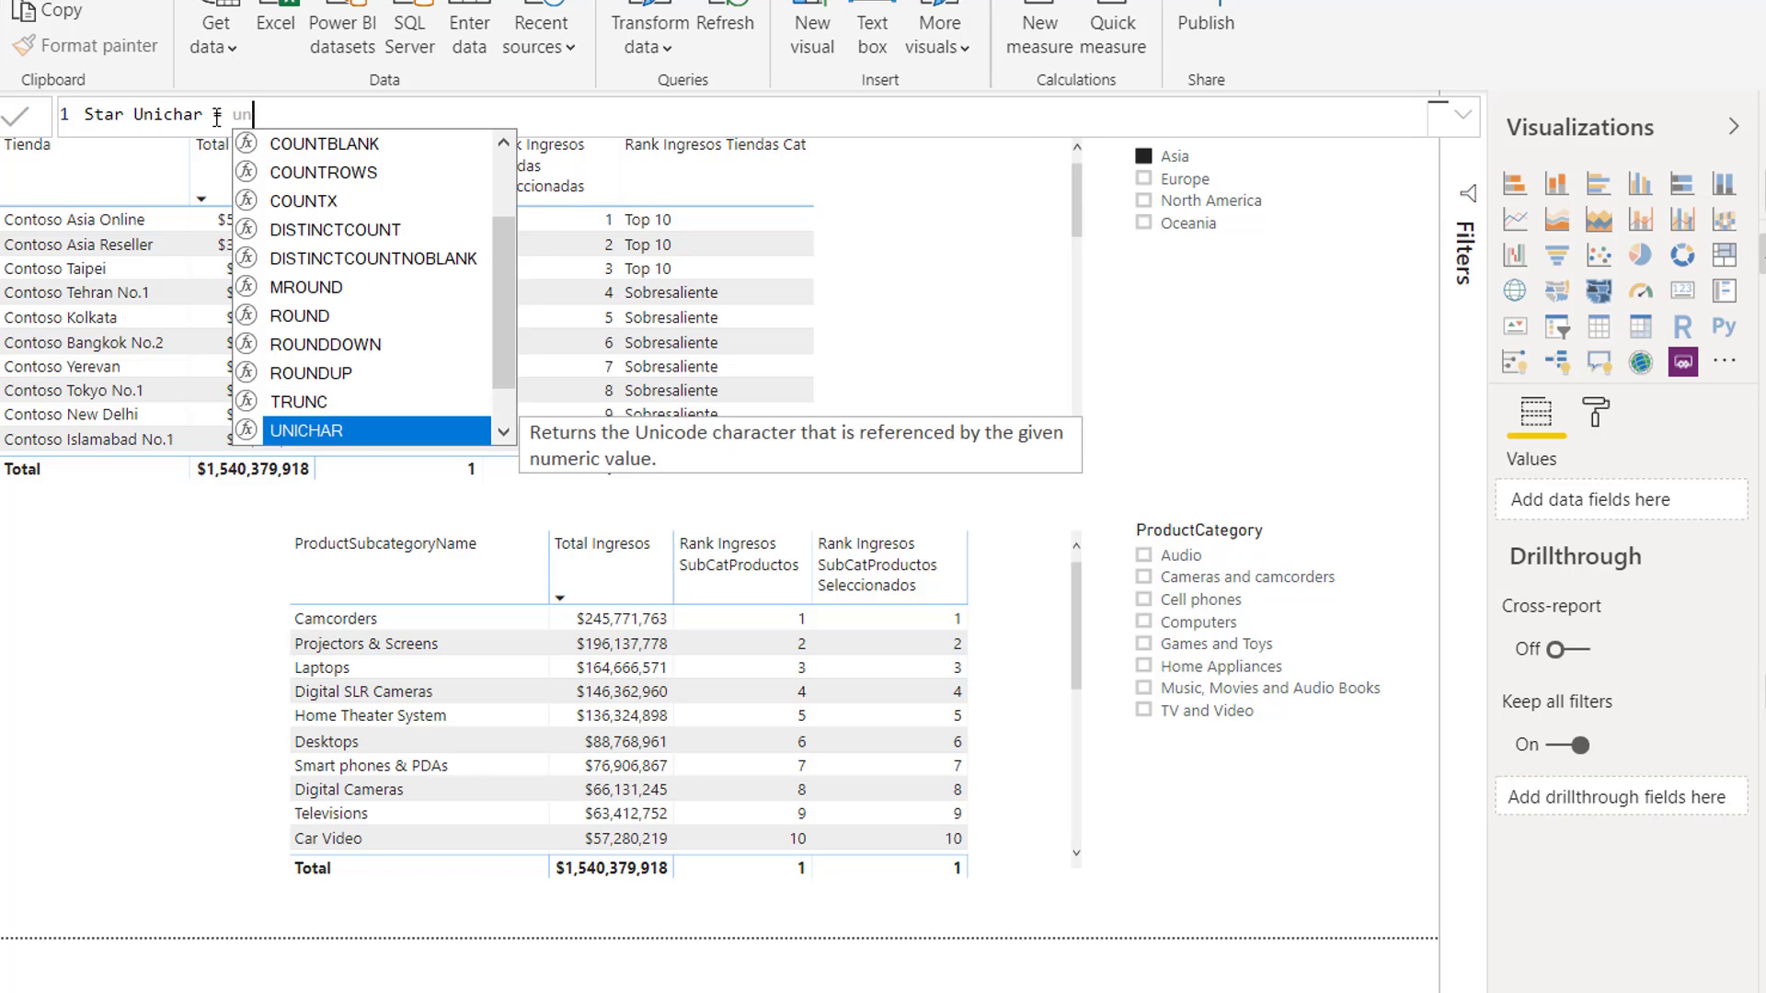
key("BackSpace")
key("BackSpace")
type("UNIC")
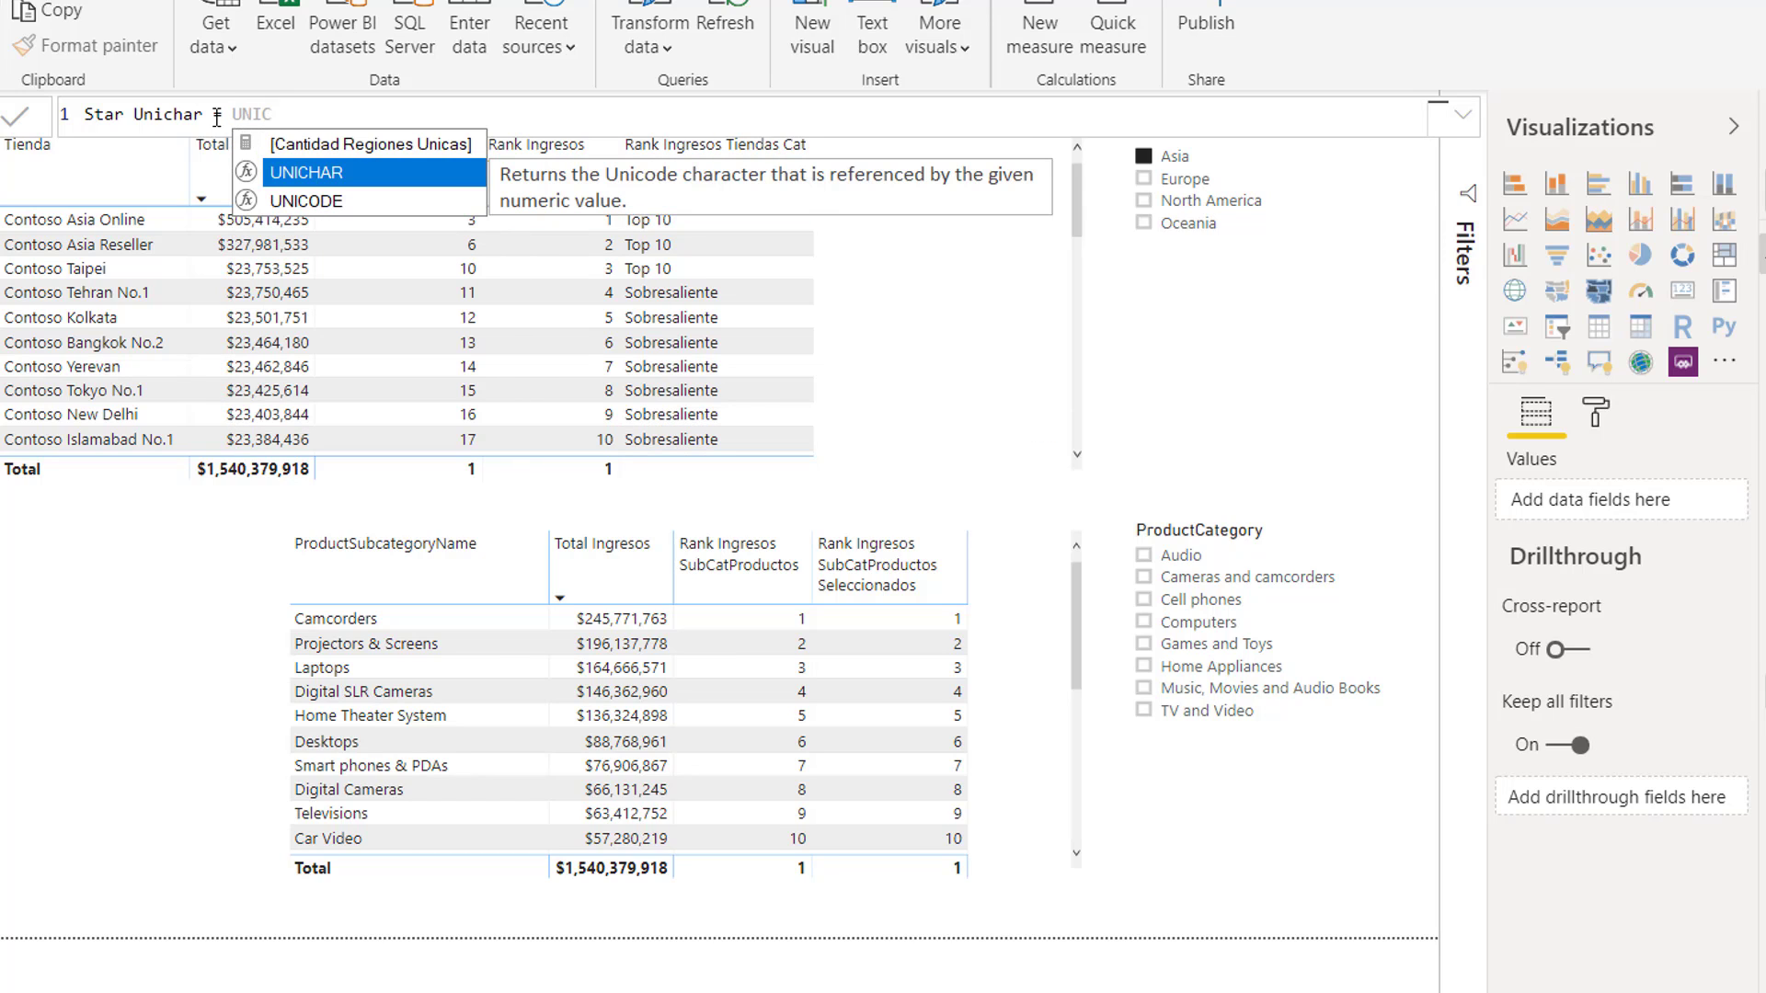
key("Tab")
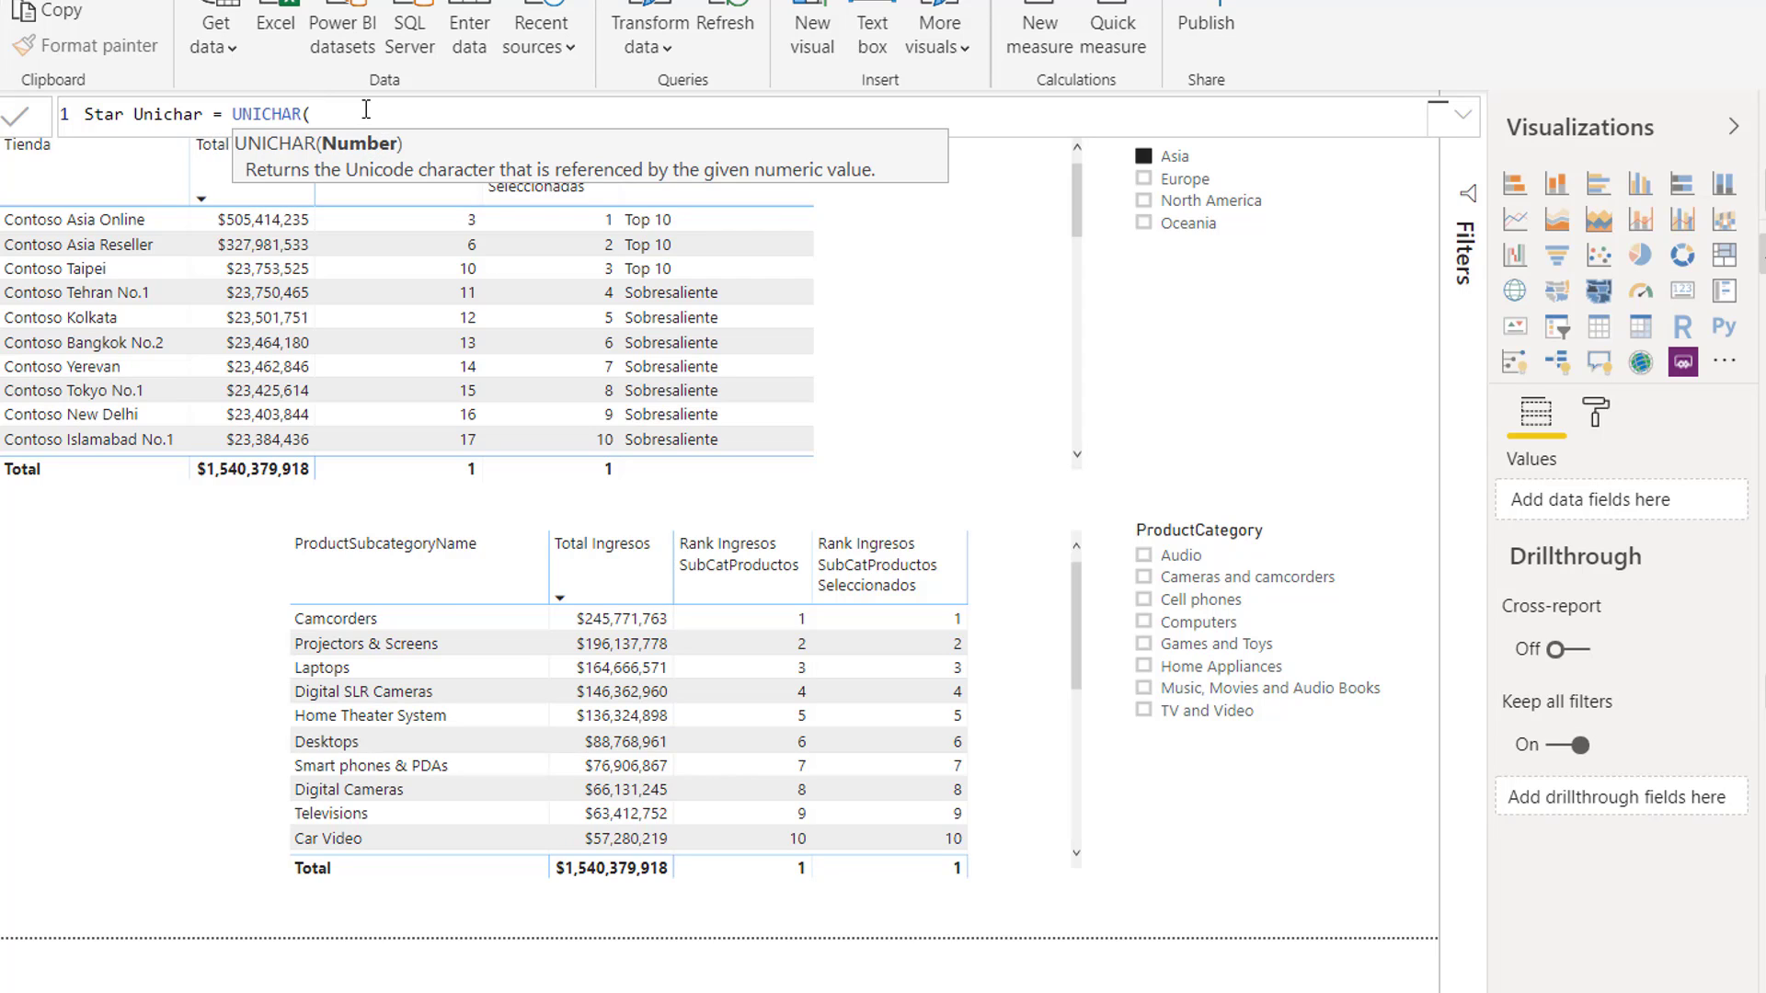
type("9733)")
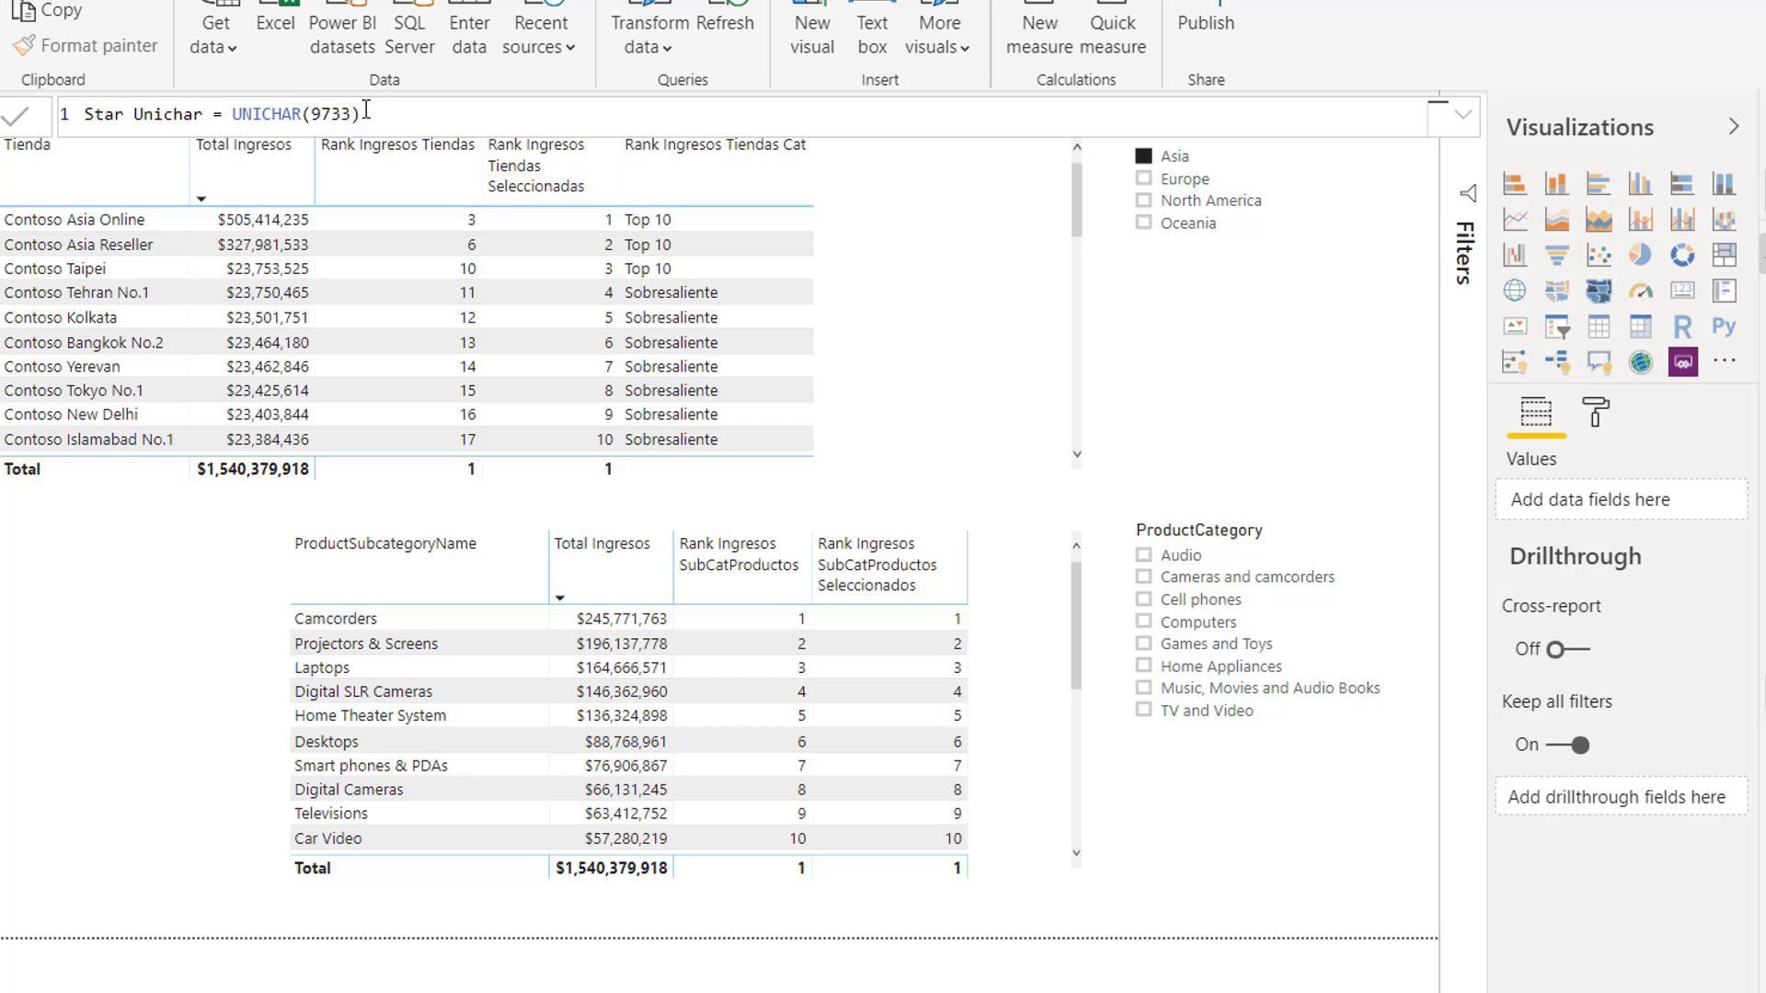
left_click(366, 111)
key("Return")
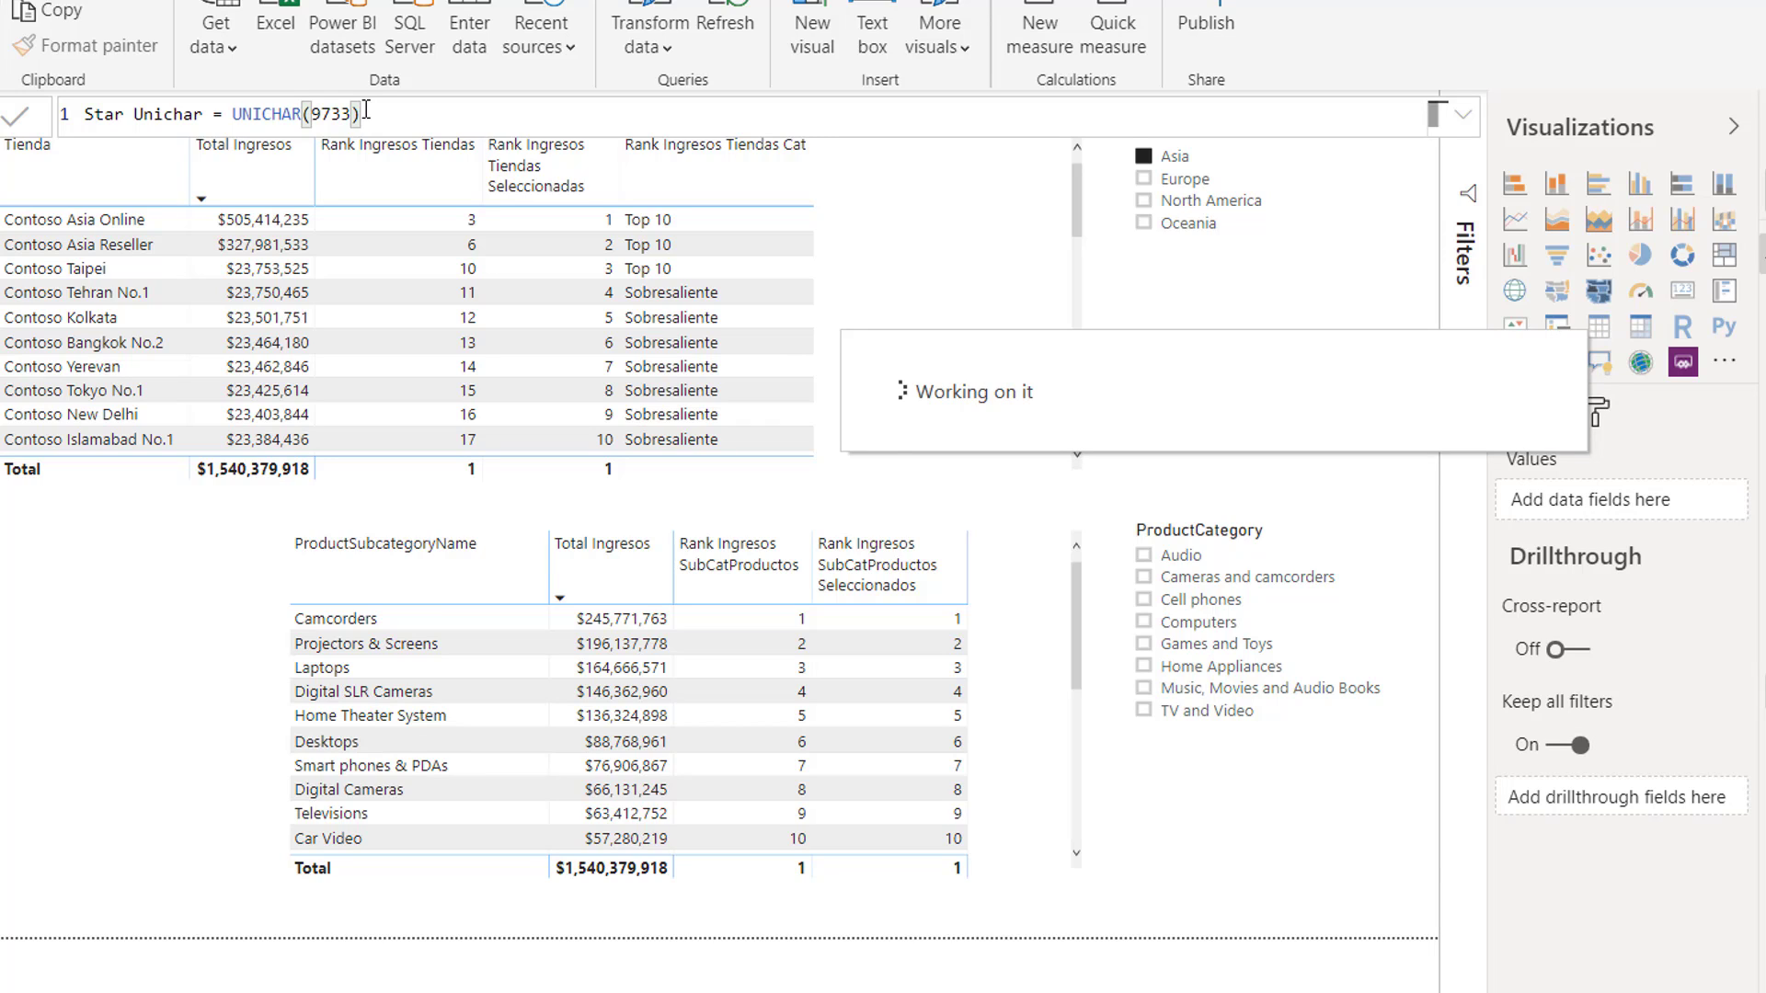
- Add a card visual to the report page and show the Star Unichar measure in it
left_click(182, 647)
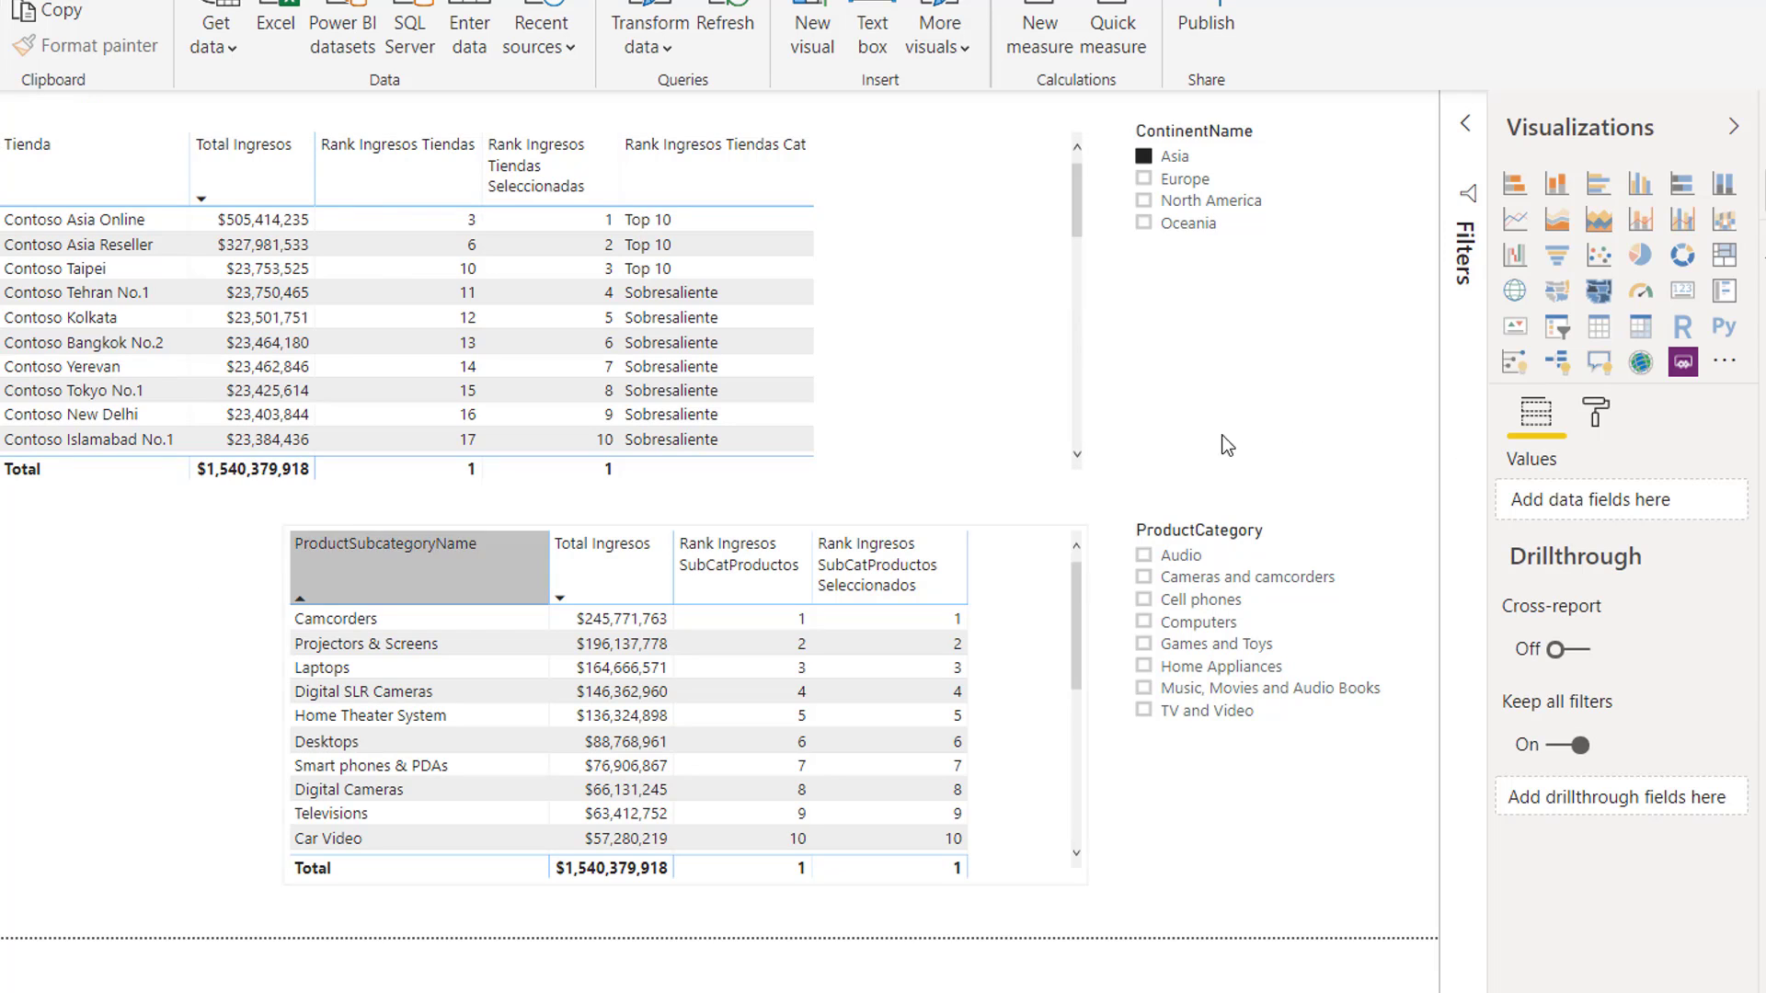
left_click(1684, 294)
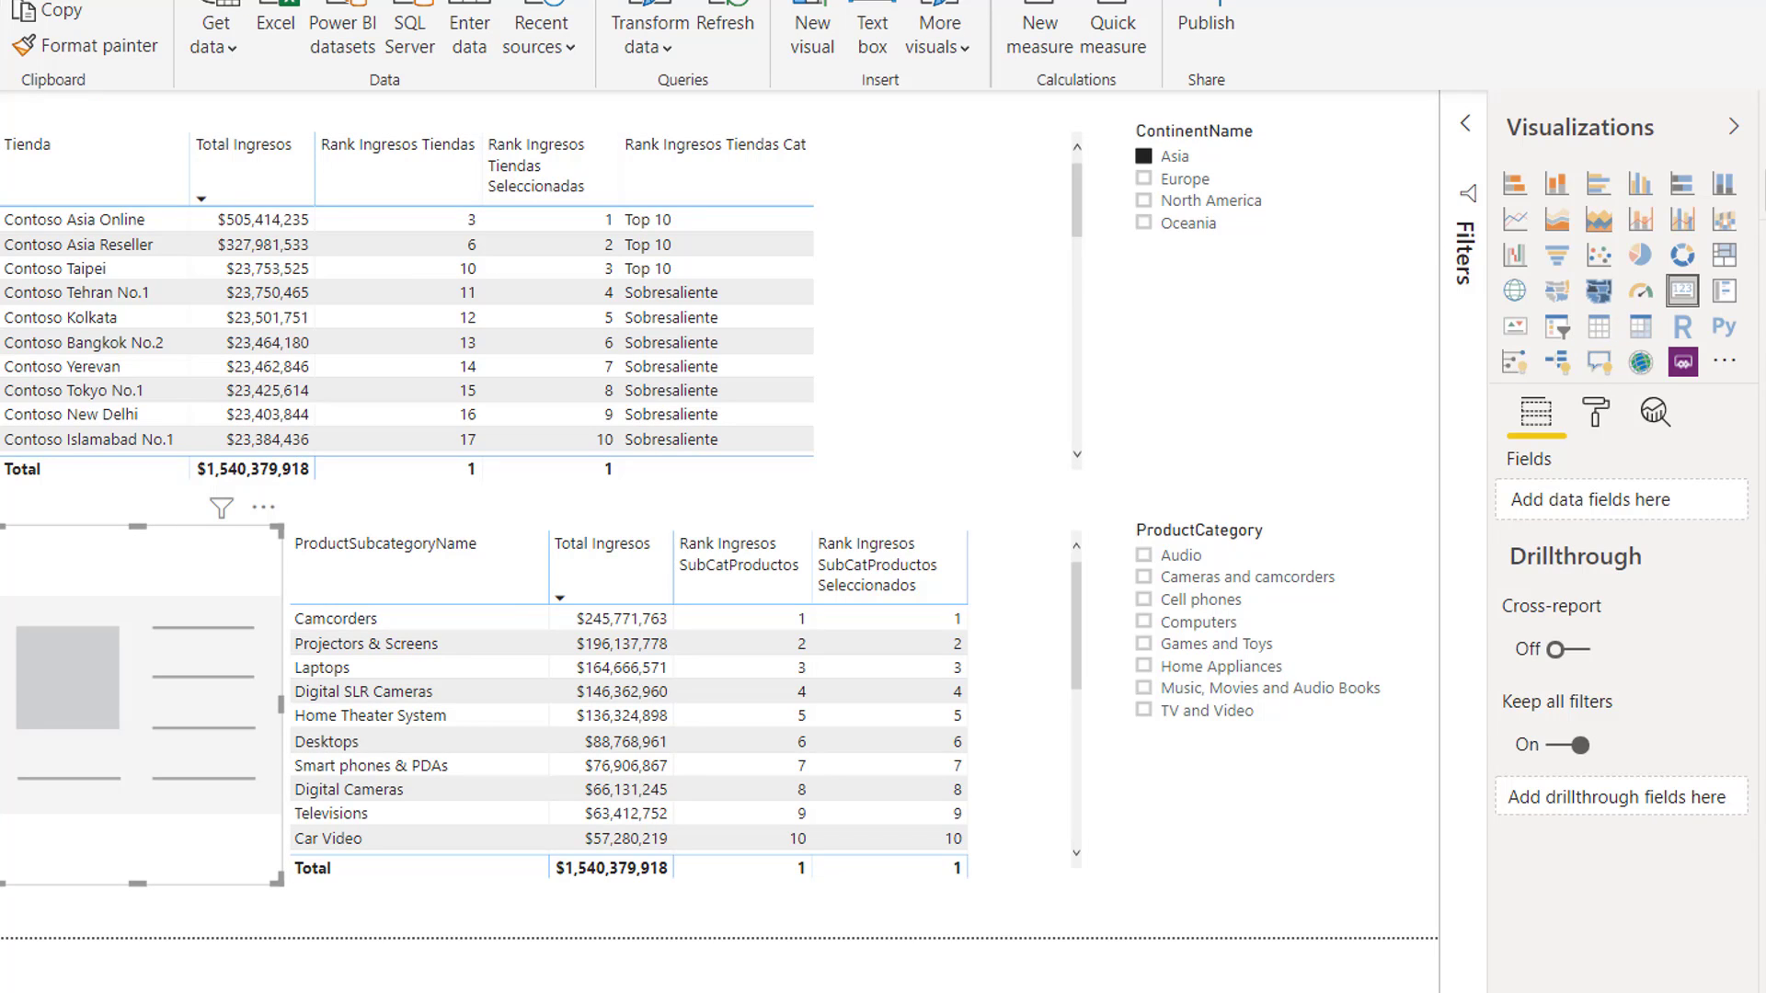
left_click_drag(1761, 515, 161, 759)
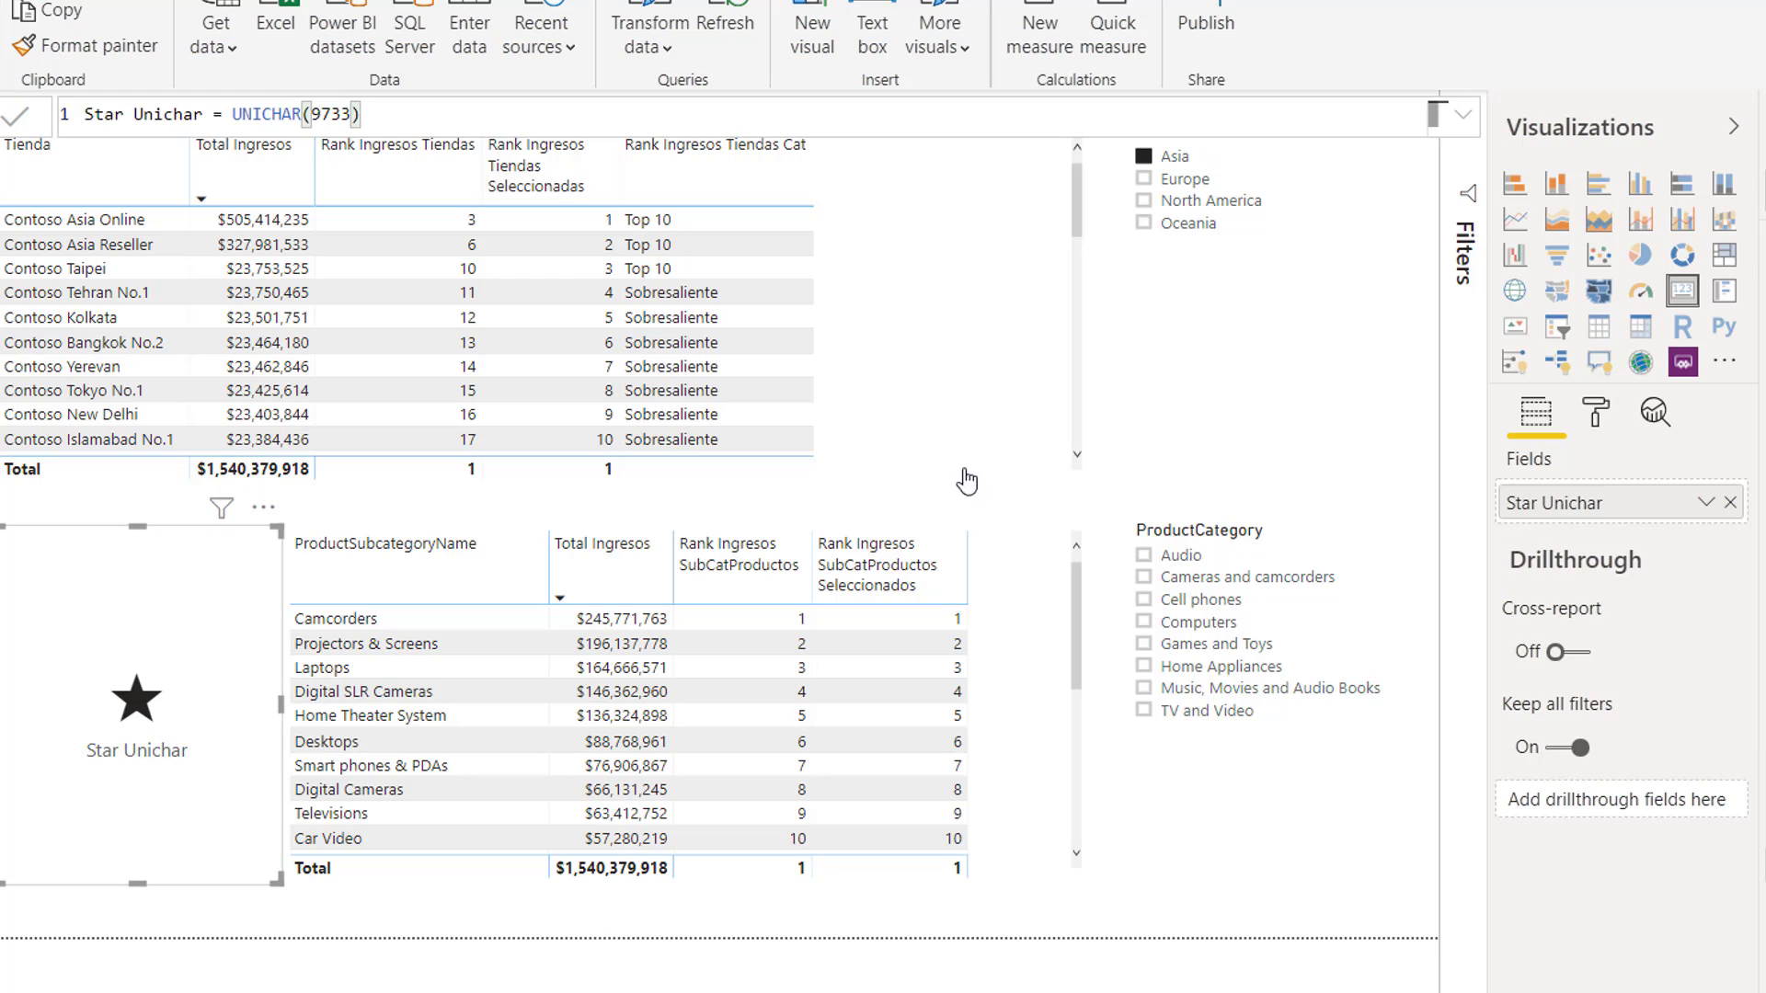
- Append & UNICHAR(9734) to the Star Unichar formula and commit the measure
left_click(466, 115)
type("& UNI")
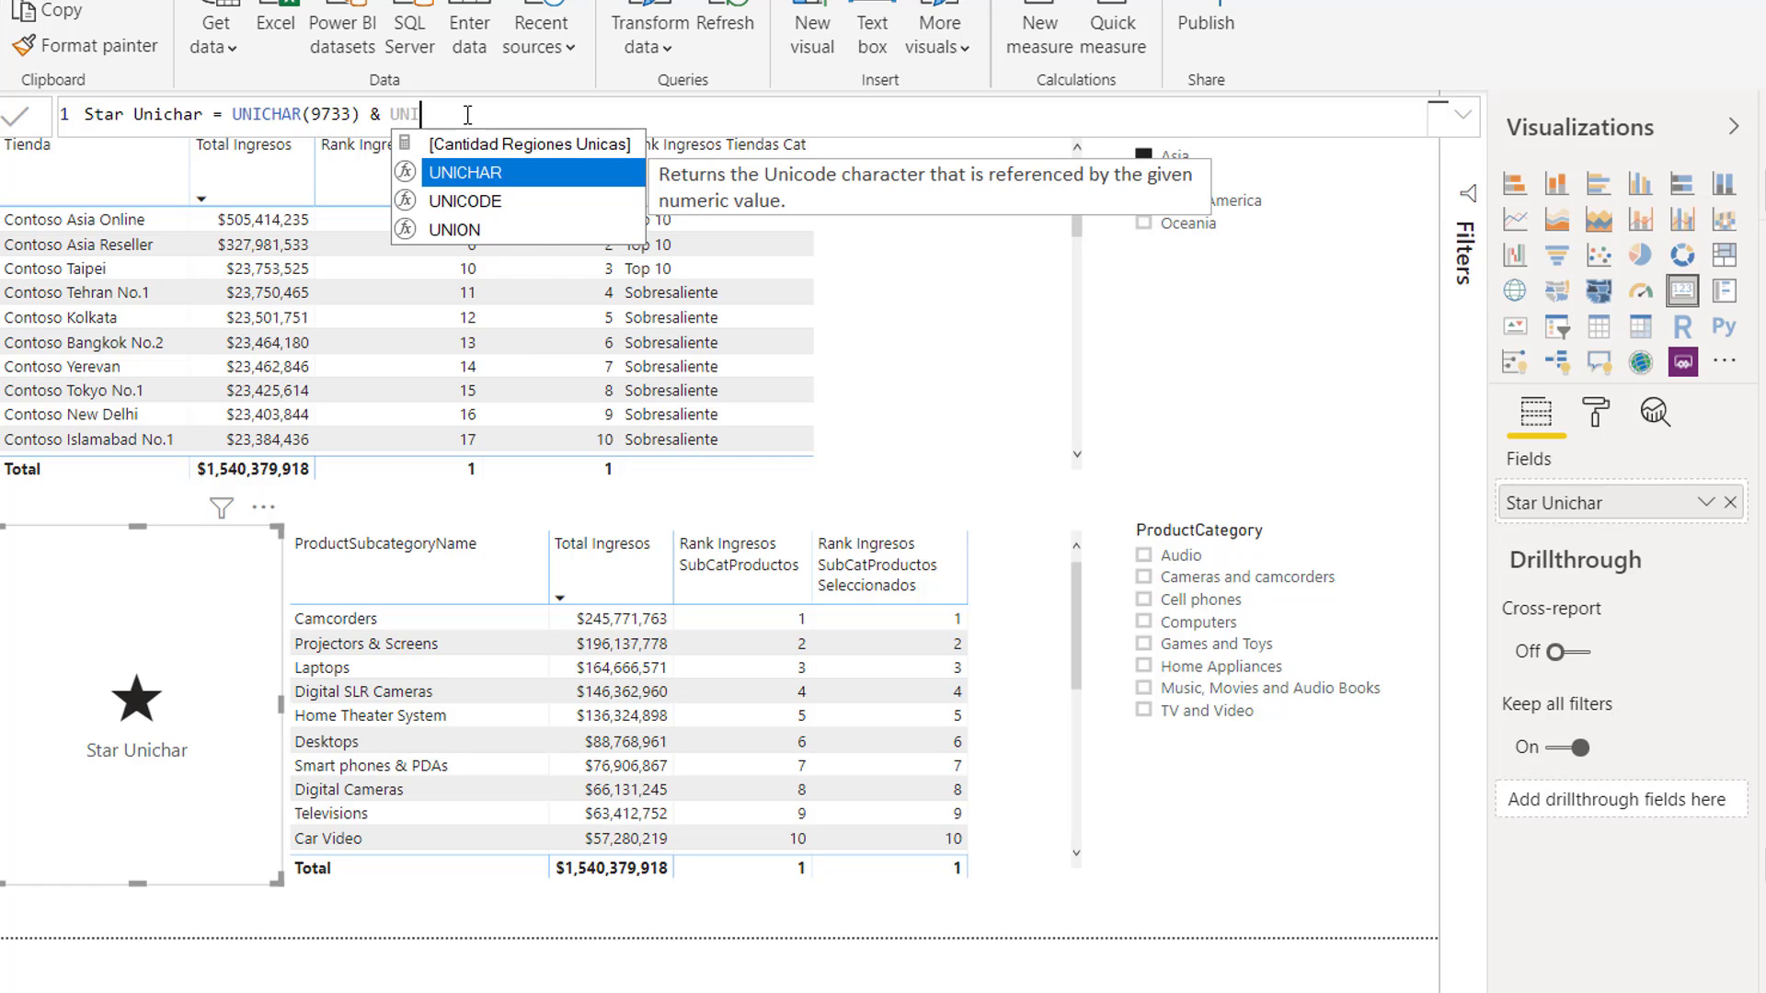
key("Tab")
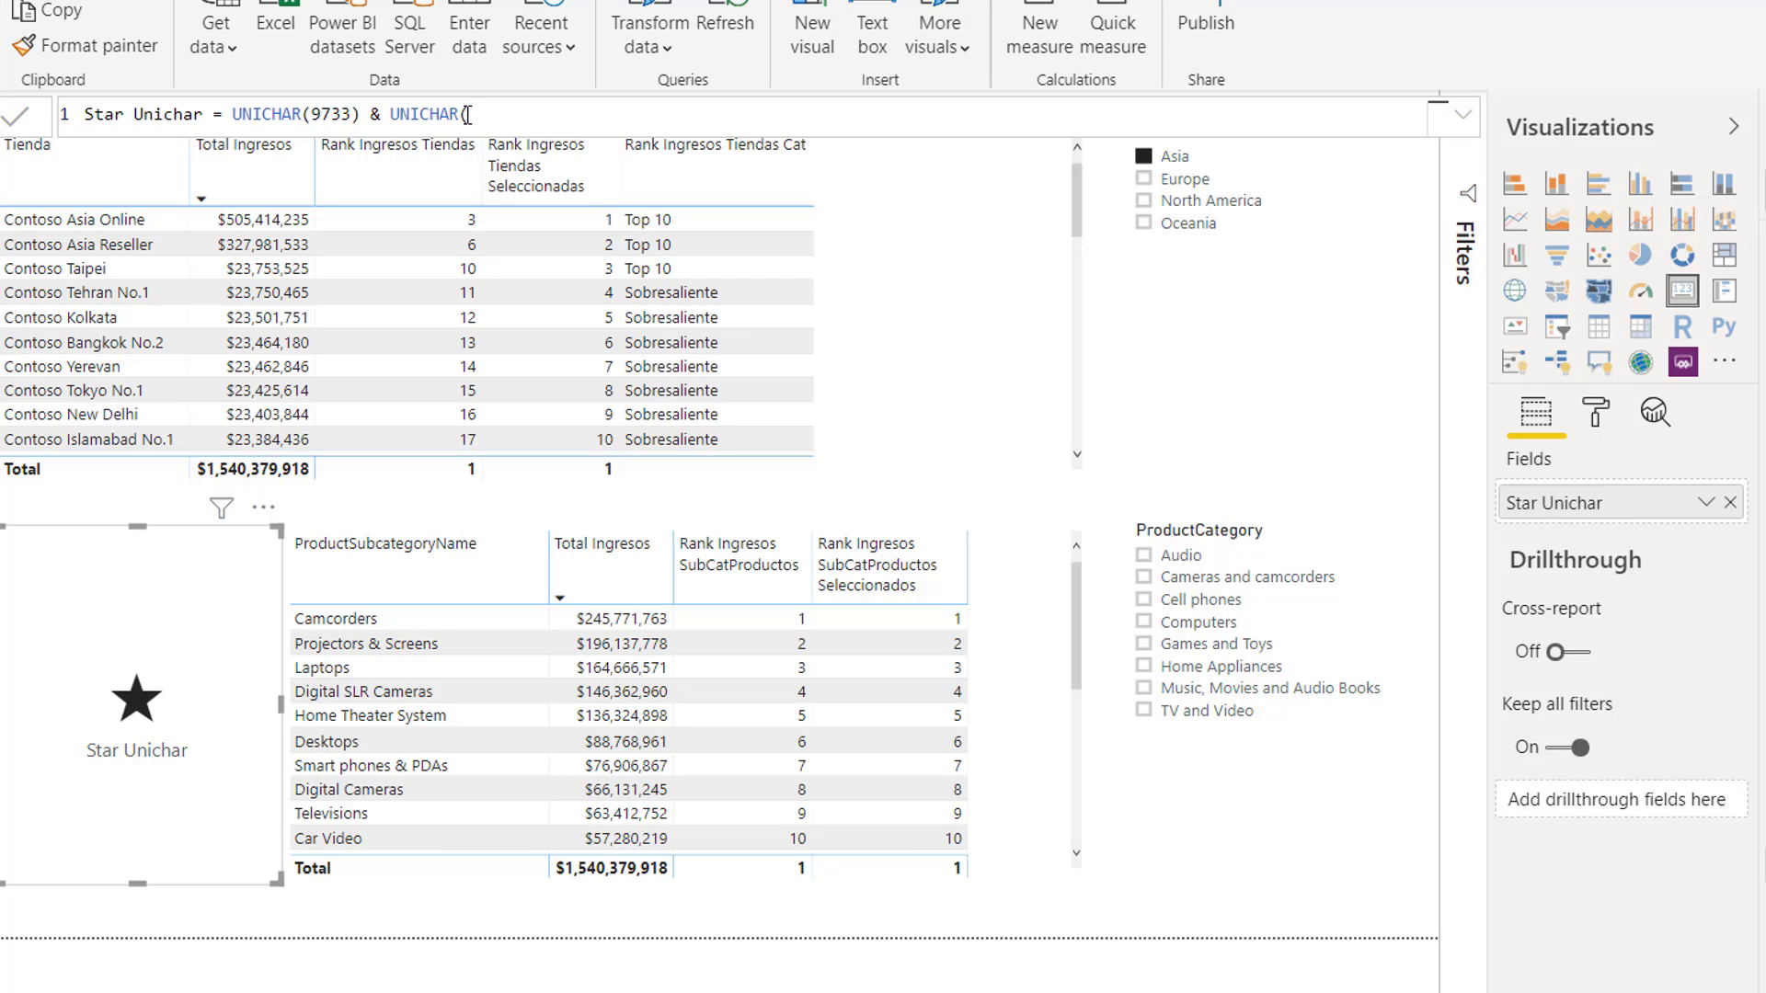
type("9734)")
key("Return")
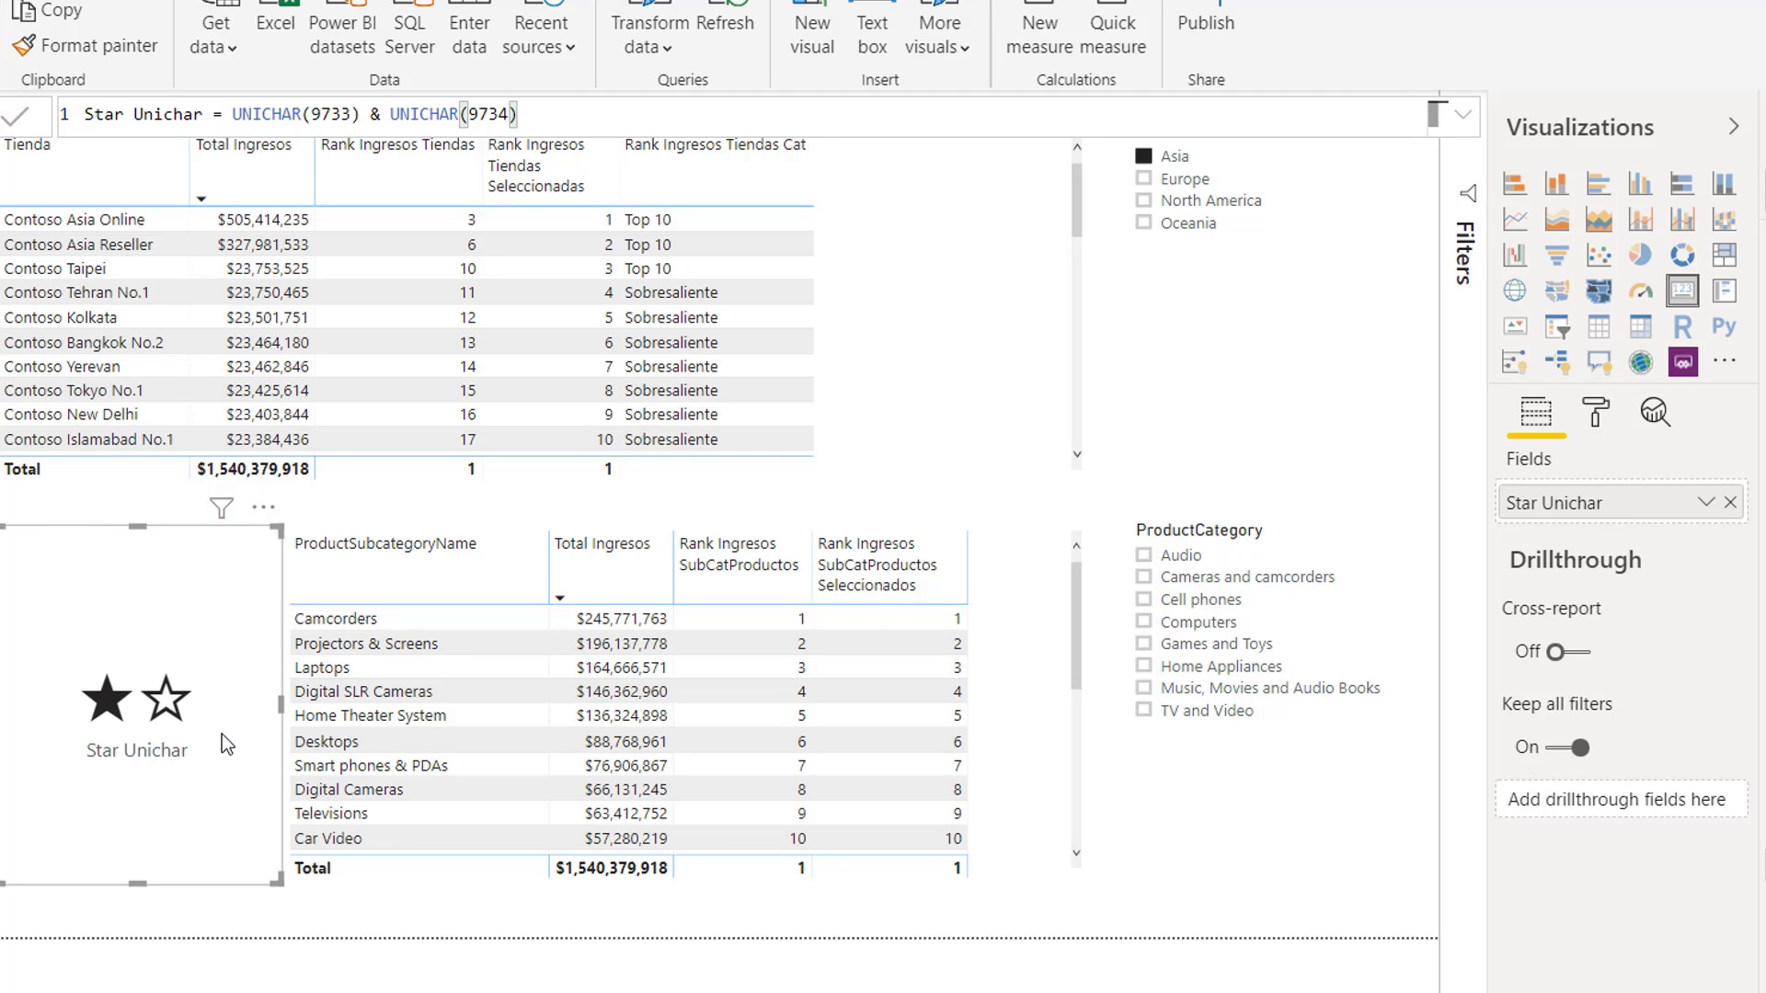
- Clear the Asia filter from the ContinentName slicer and review the store categories down the ranking table
left_click(935, 226)
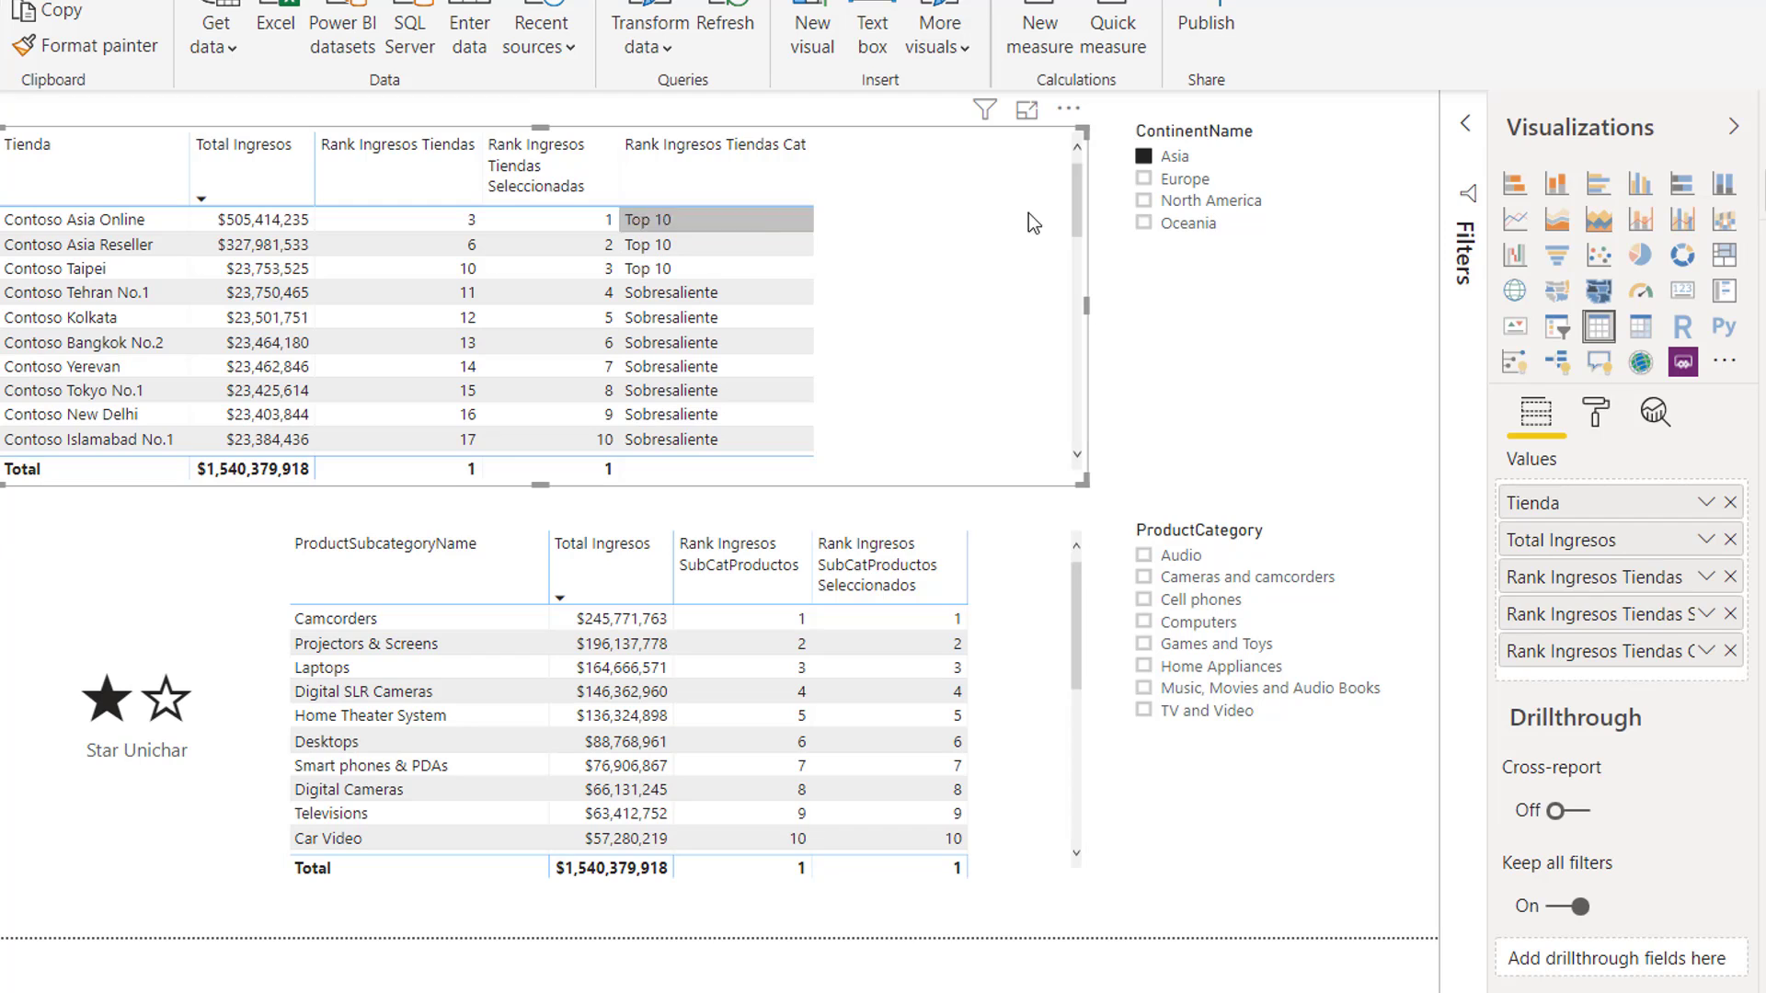
left_click(1145, 157)
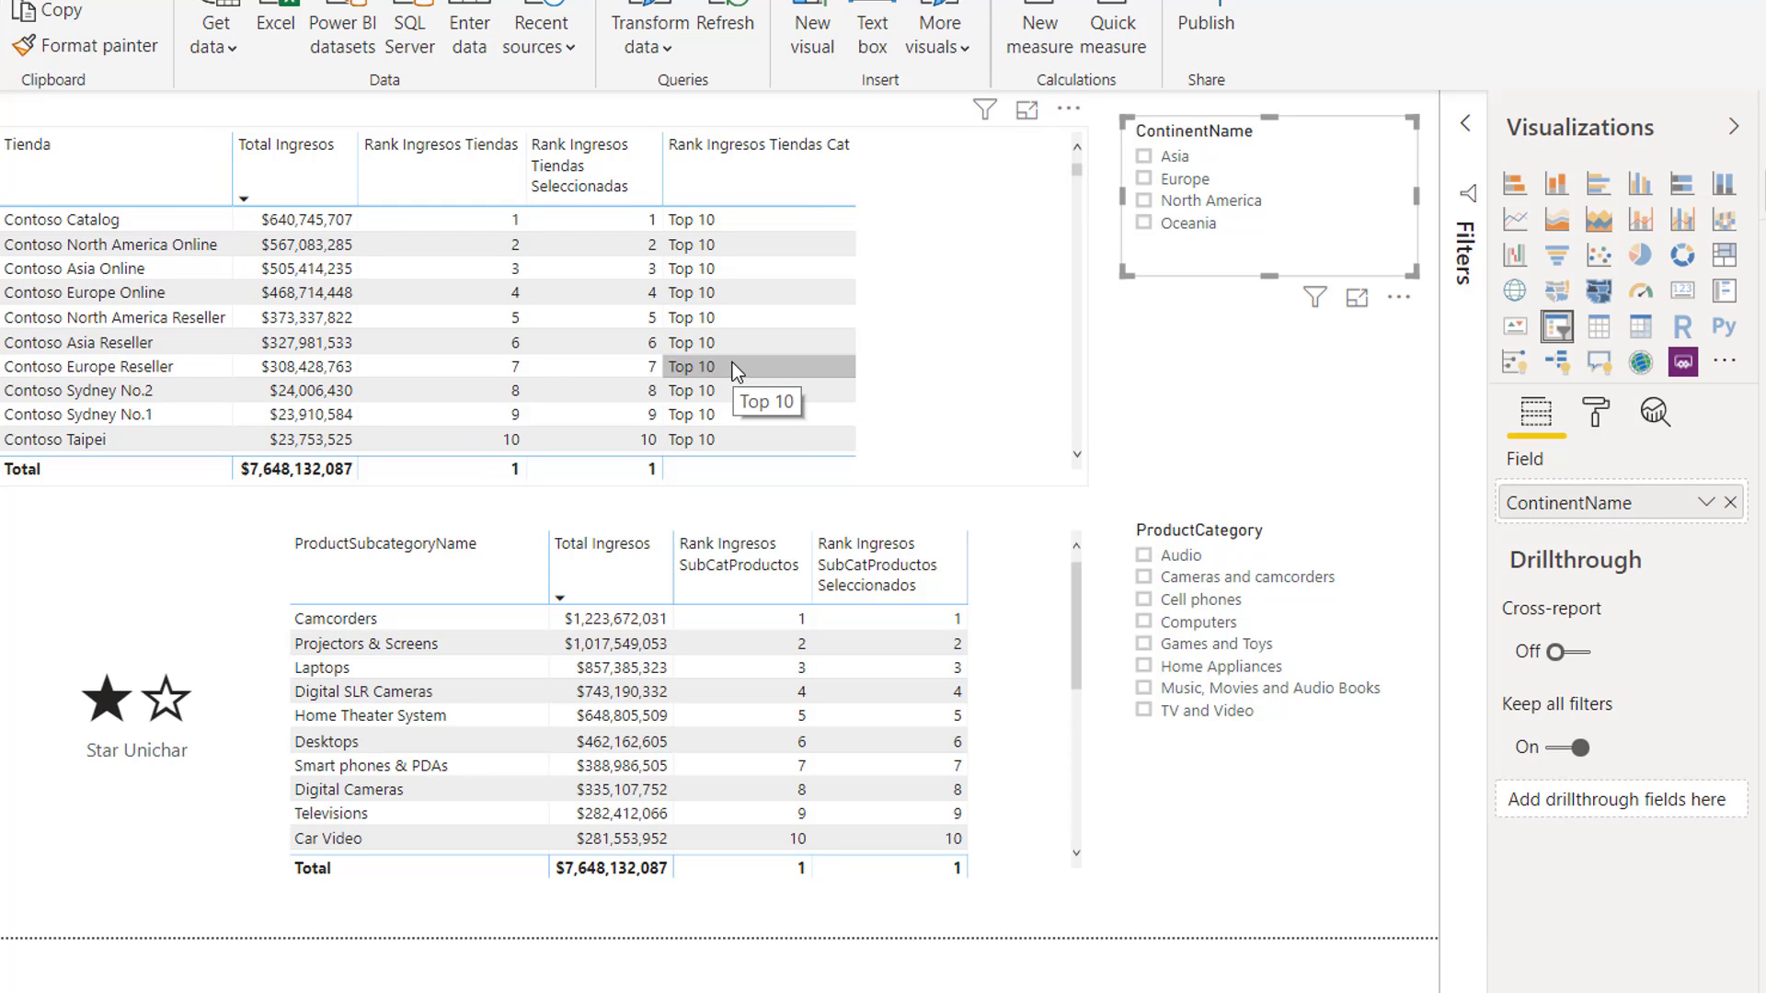
scroll(731, 366, "down", 2)
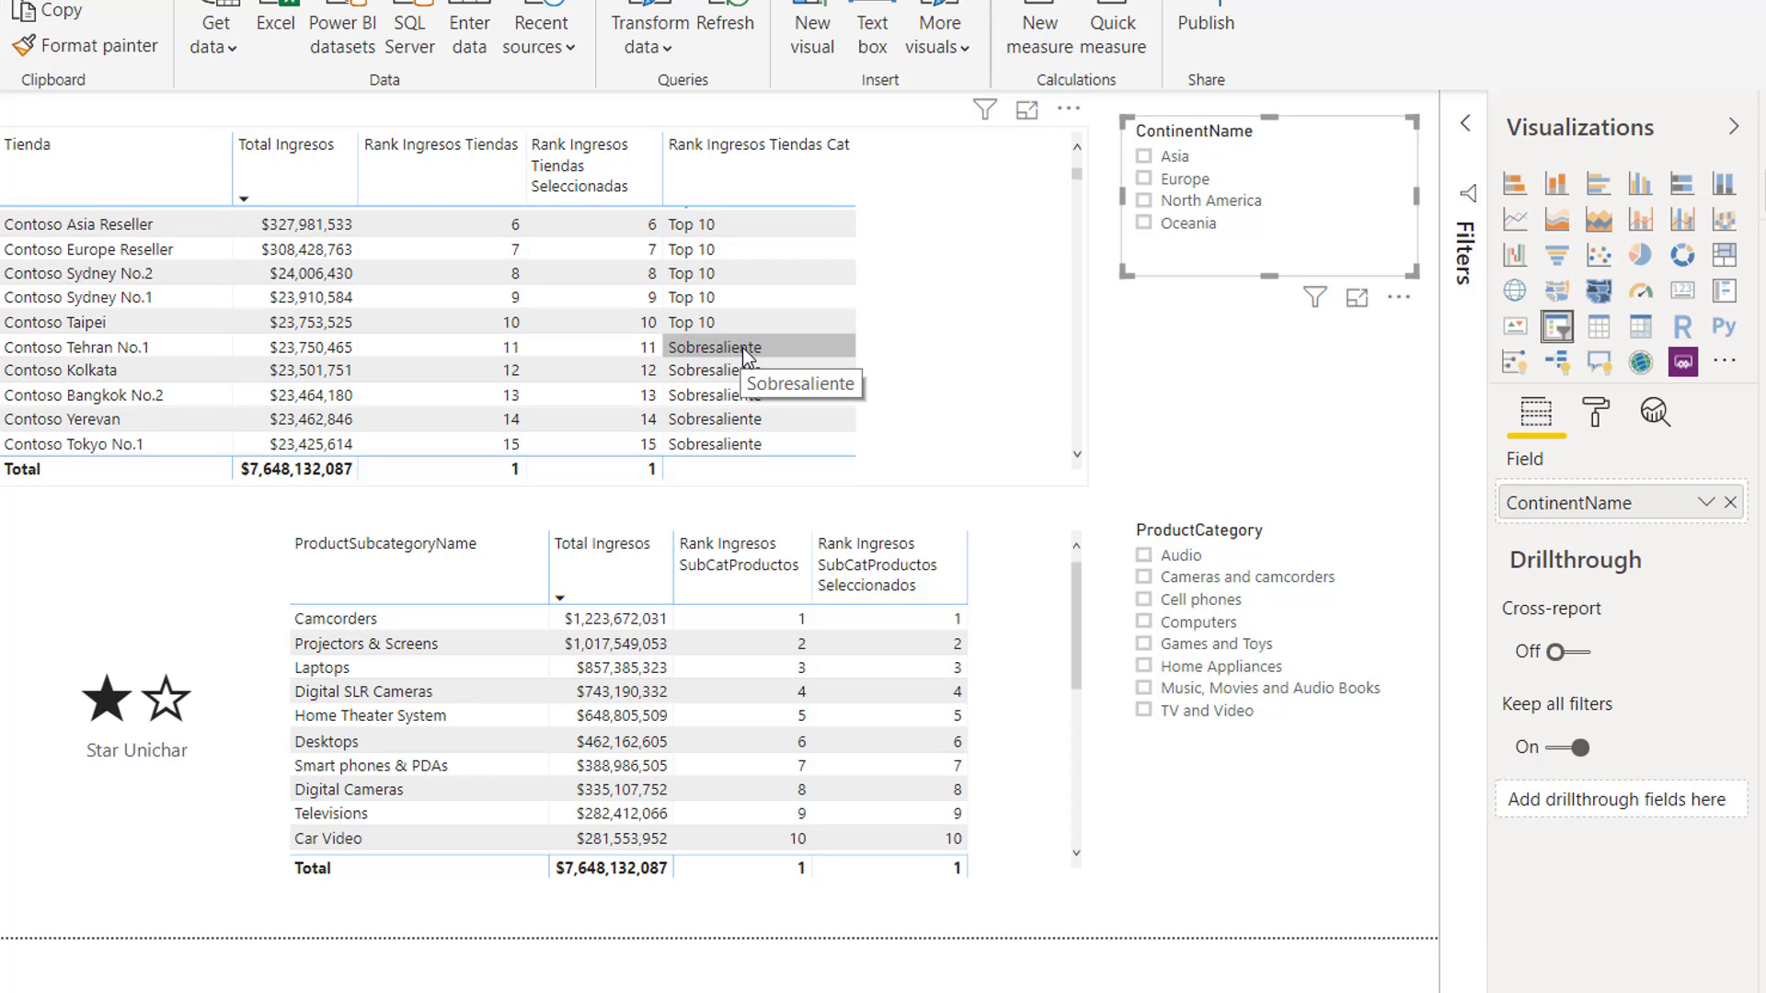
scroll(743, 354, "down", 20)
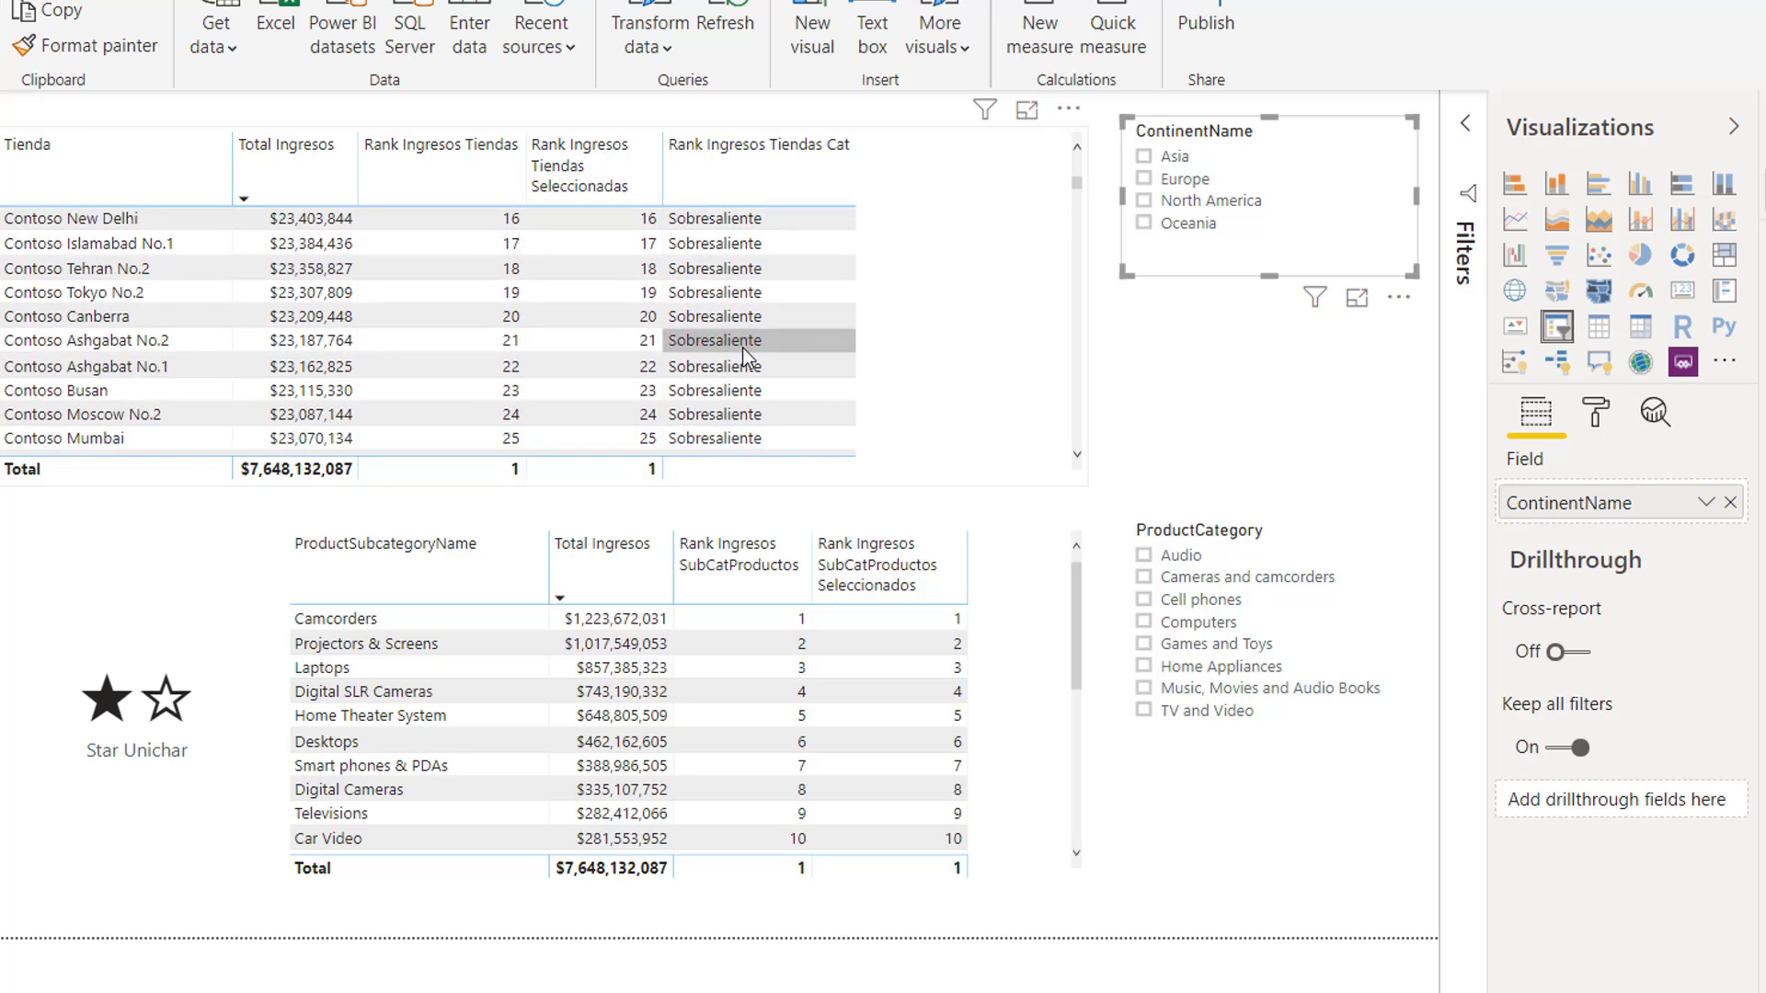
scroll(747, 354, "down", 19)
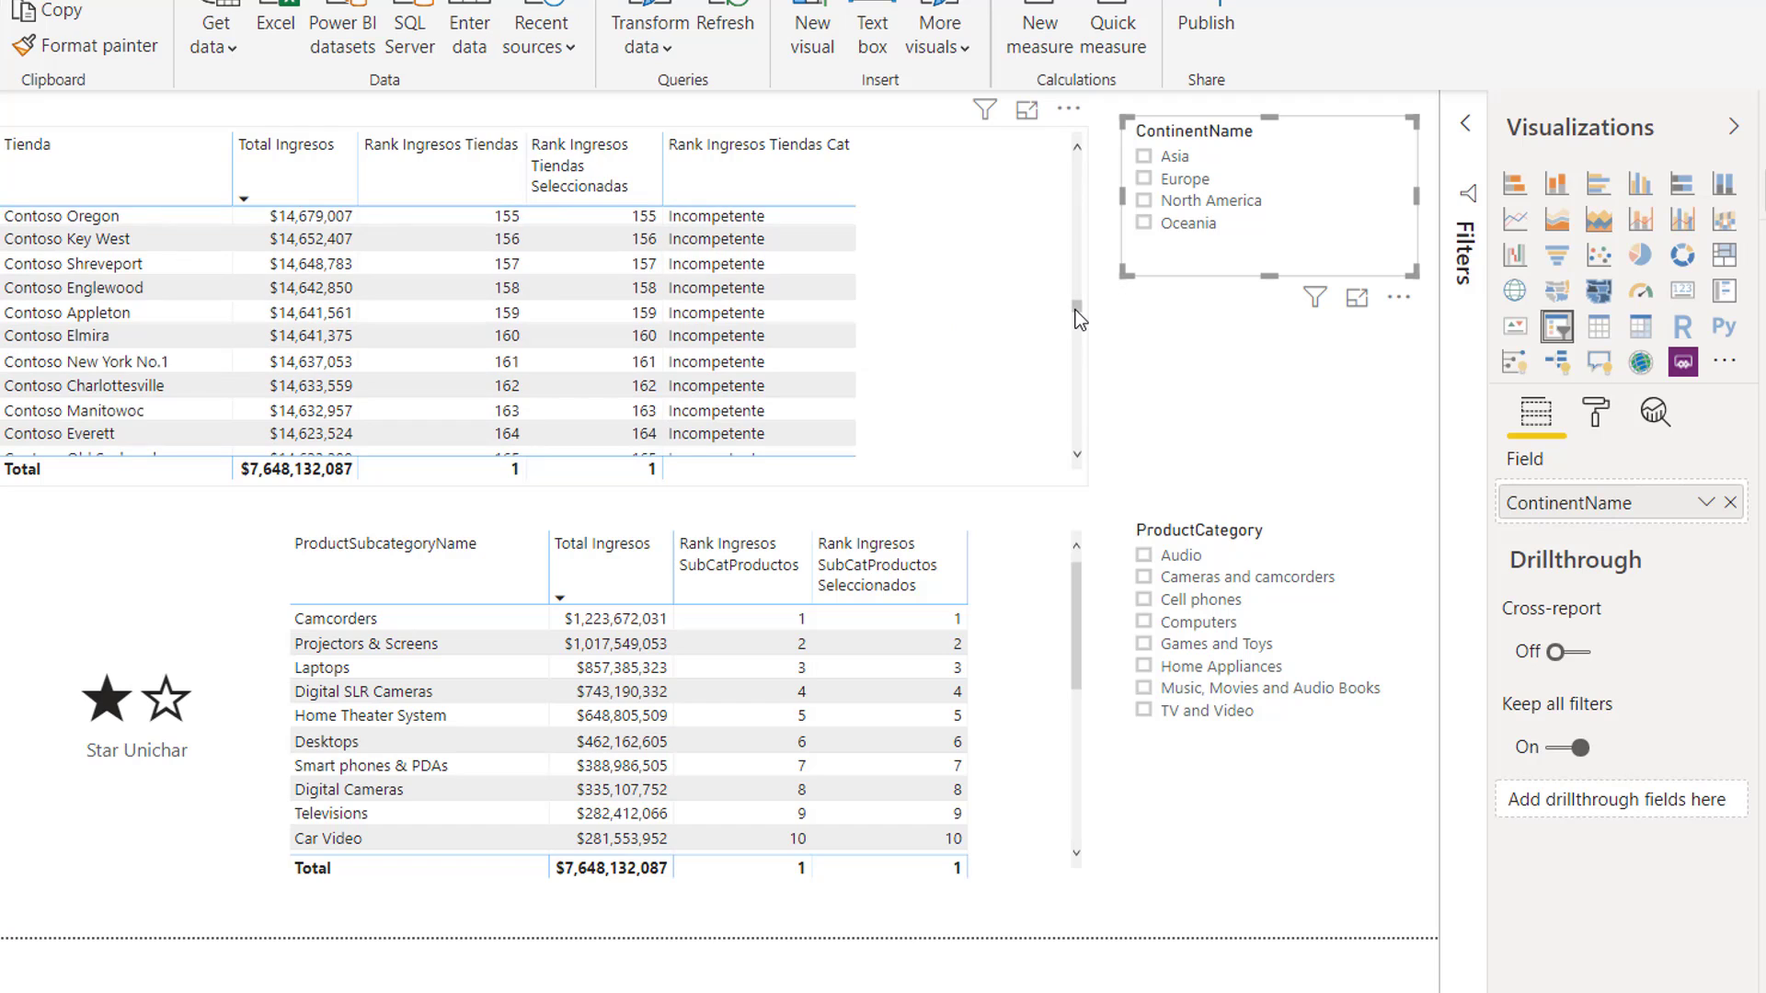
left_click_drag(1074, 311, 1074, 152)
left_click(1074, 152)
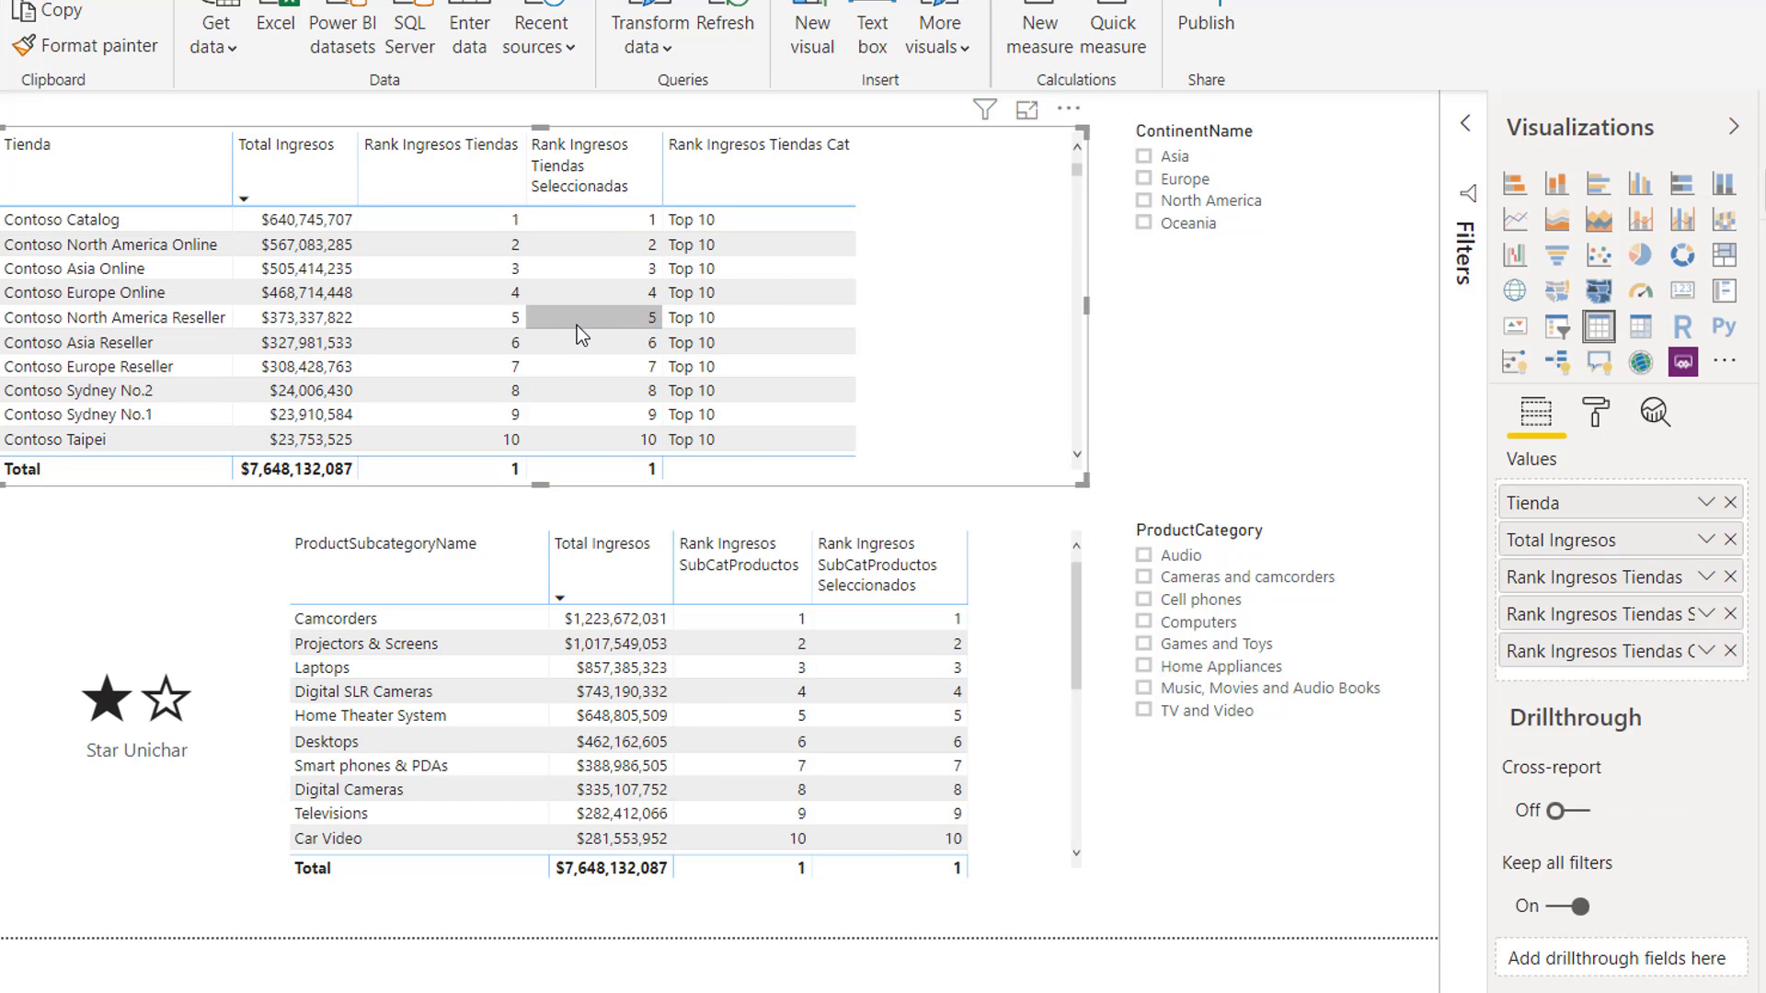
- Insert three more copies of UNICHAR(9733) & before UNICHAR(9734) in the Star Unichar formula and commit it
left_click(56, 828)
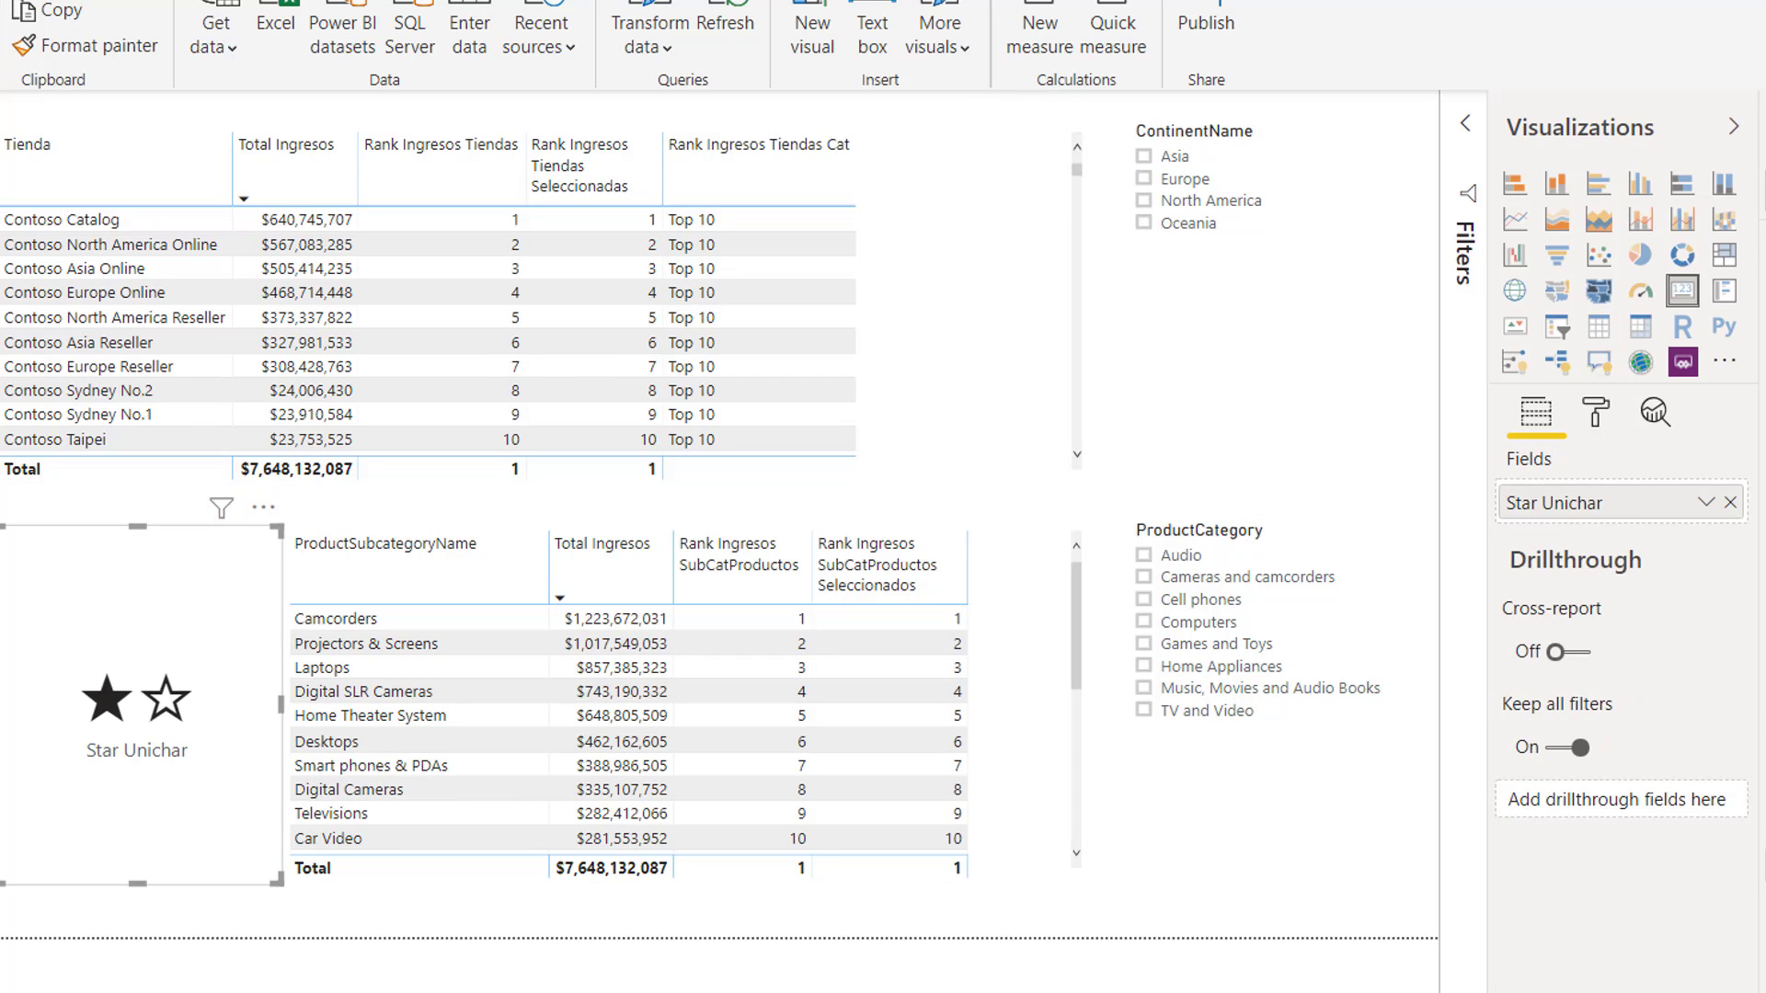
left_click(1564, 502)
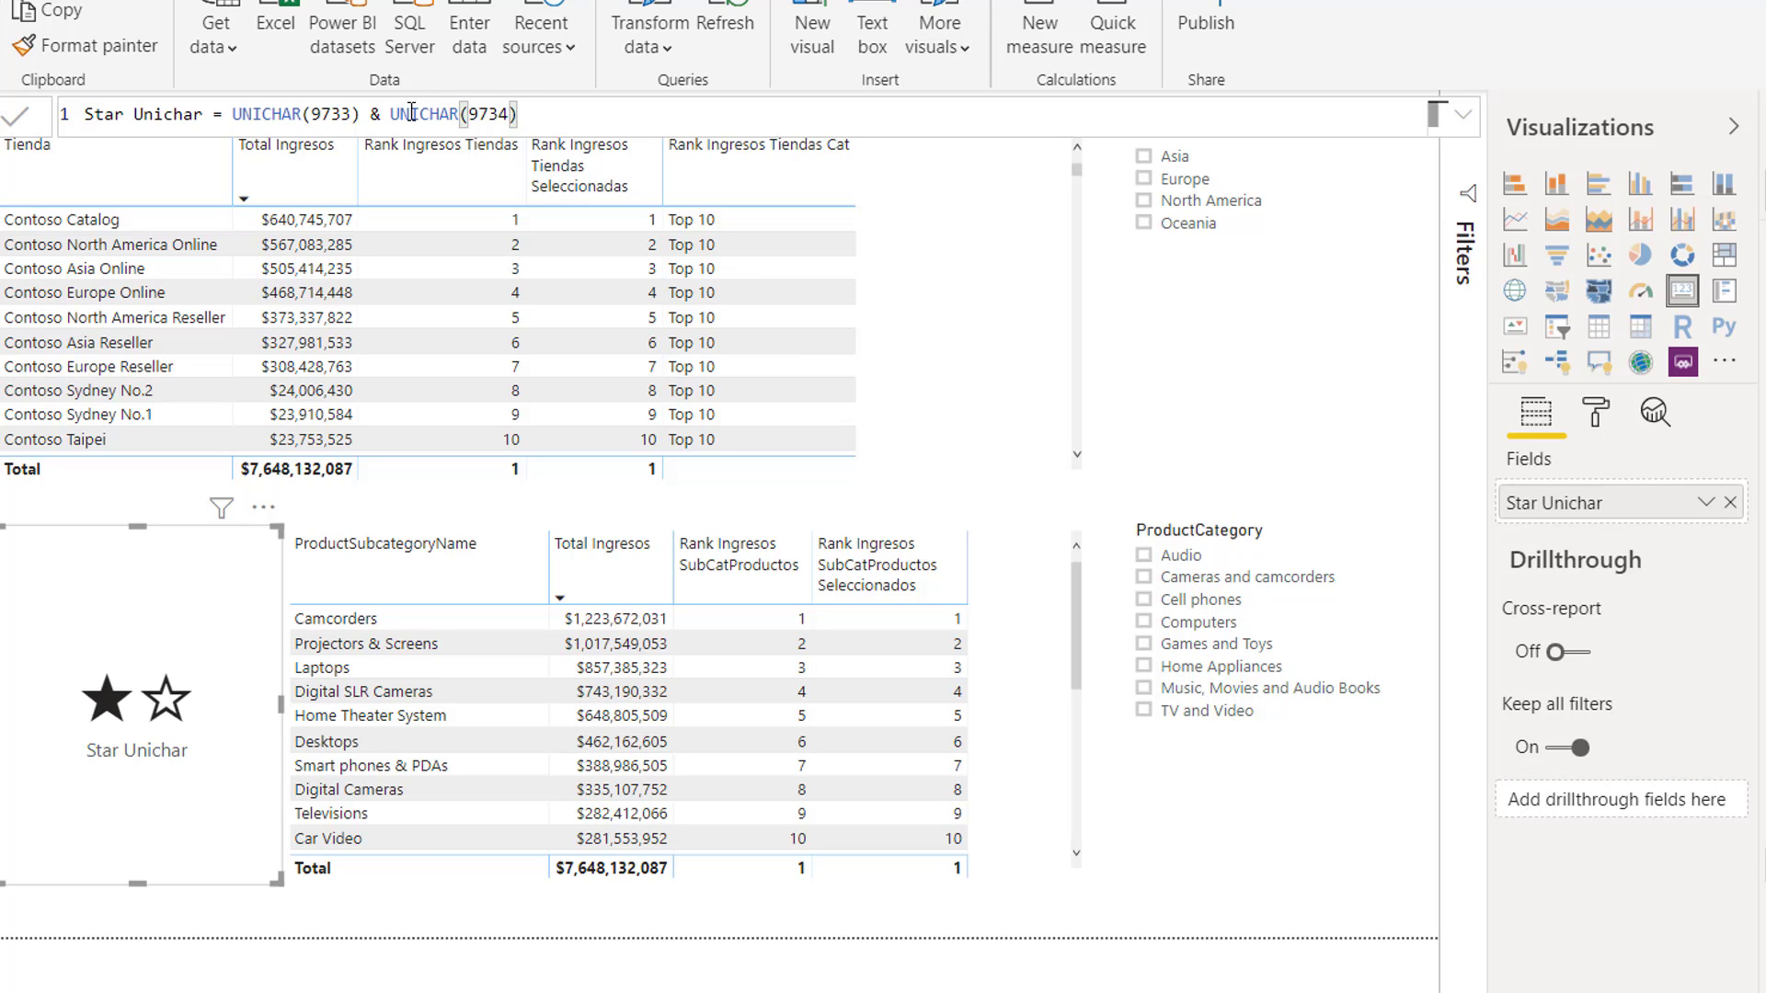
left_click(381, 109)
left_click_drag(382, 109, 237, 107)
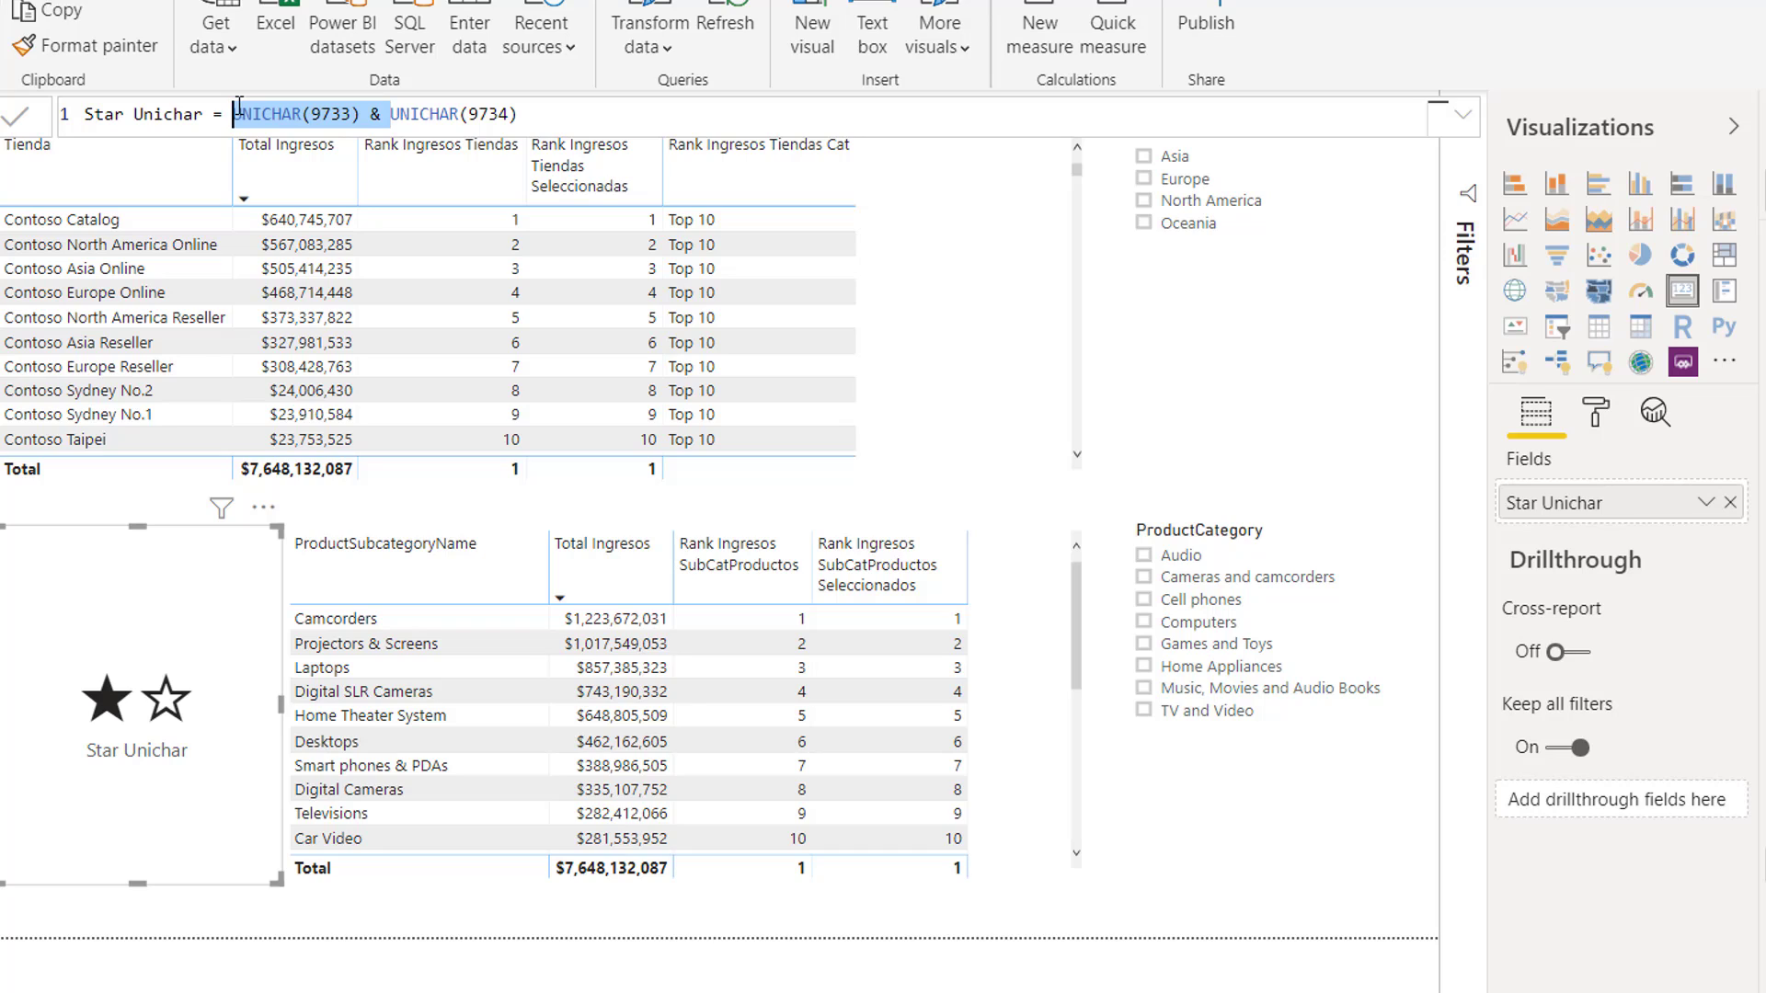
key("ctrl+c")
left_click(390, 112)
key("ctrl+v")
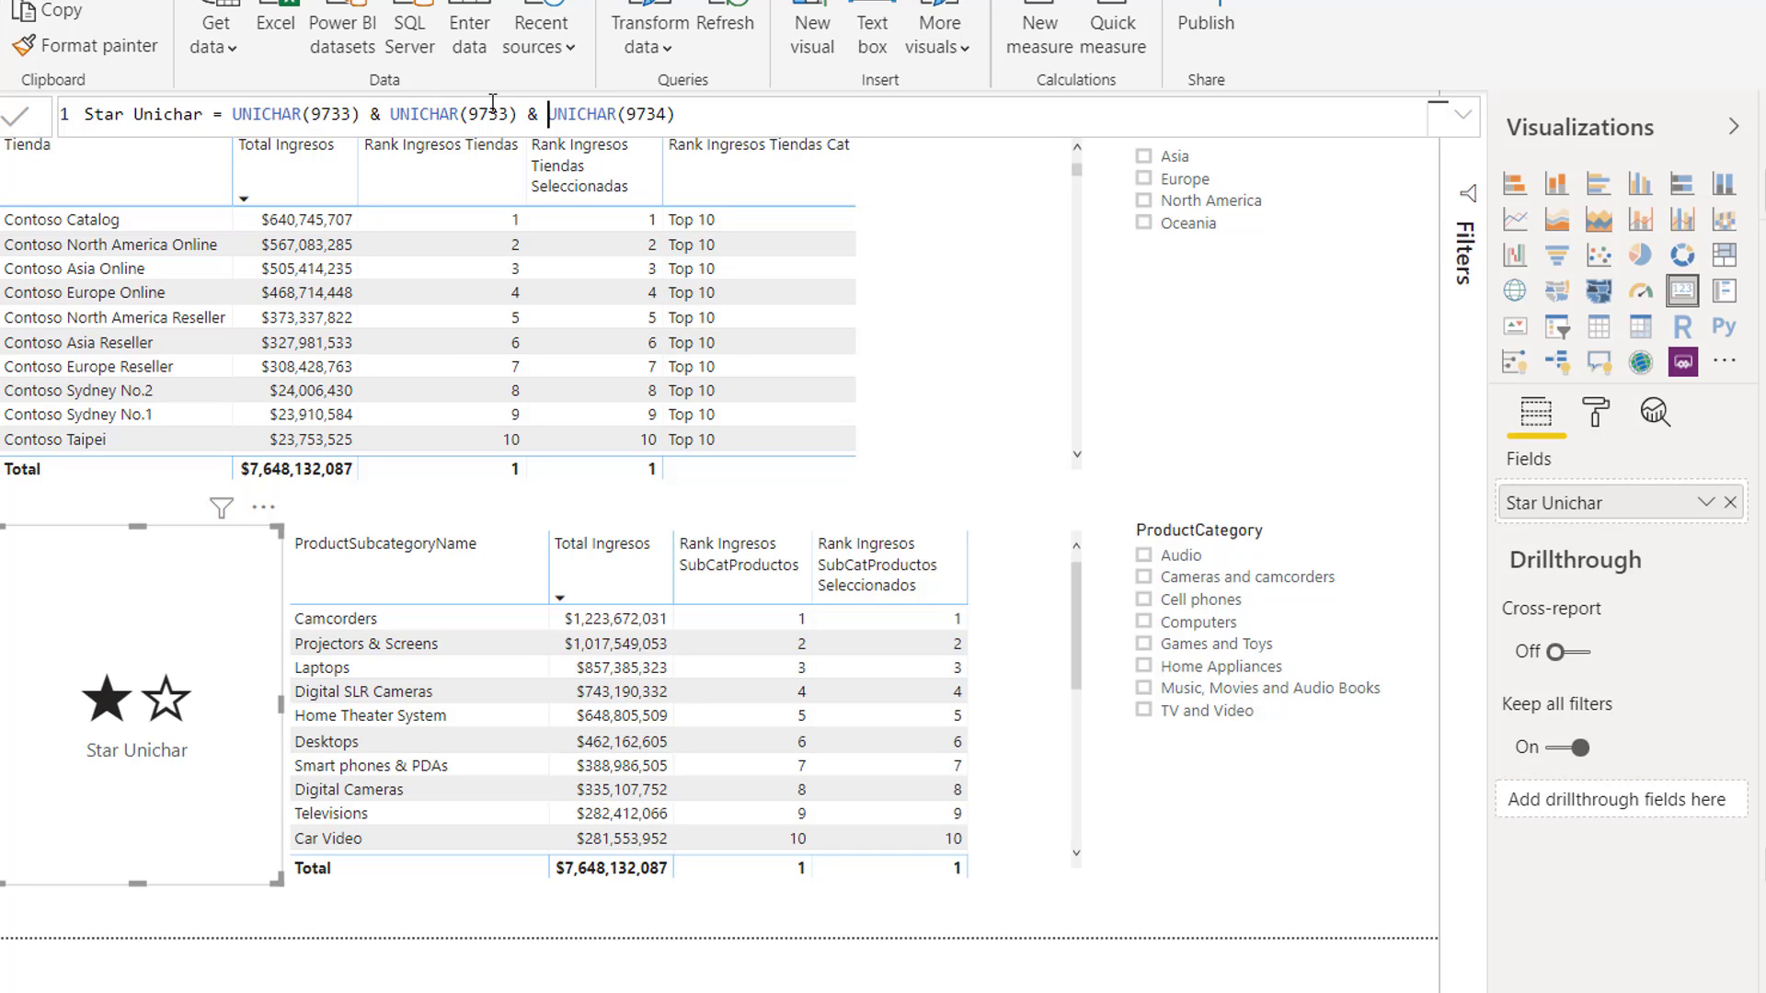
key("ctrl+v")
key("ctrl+v")
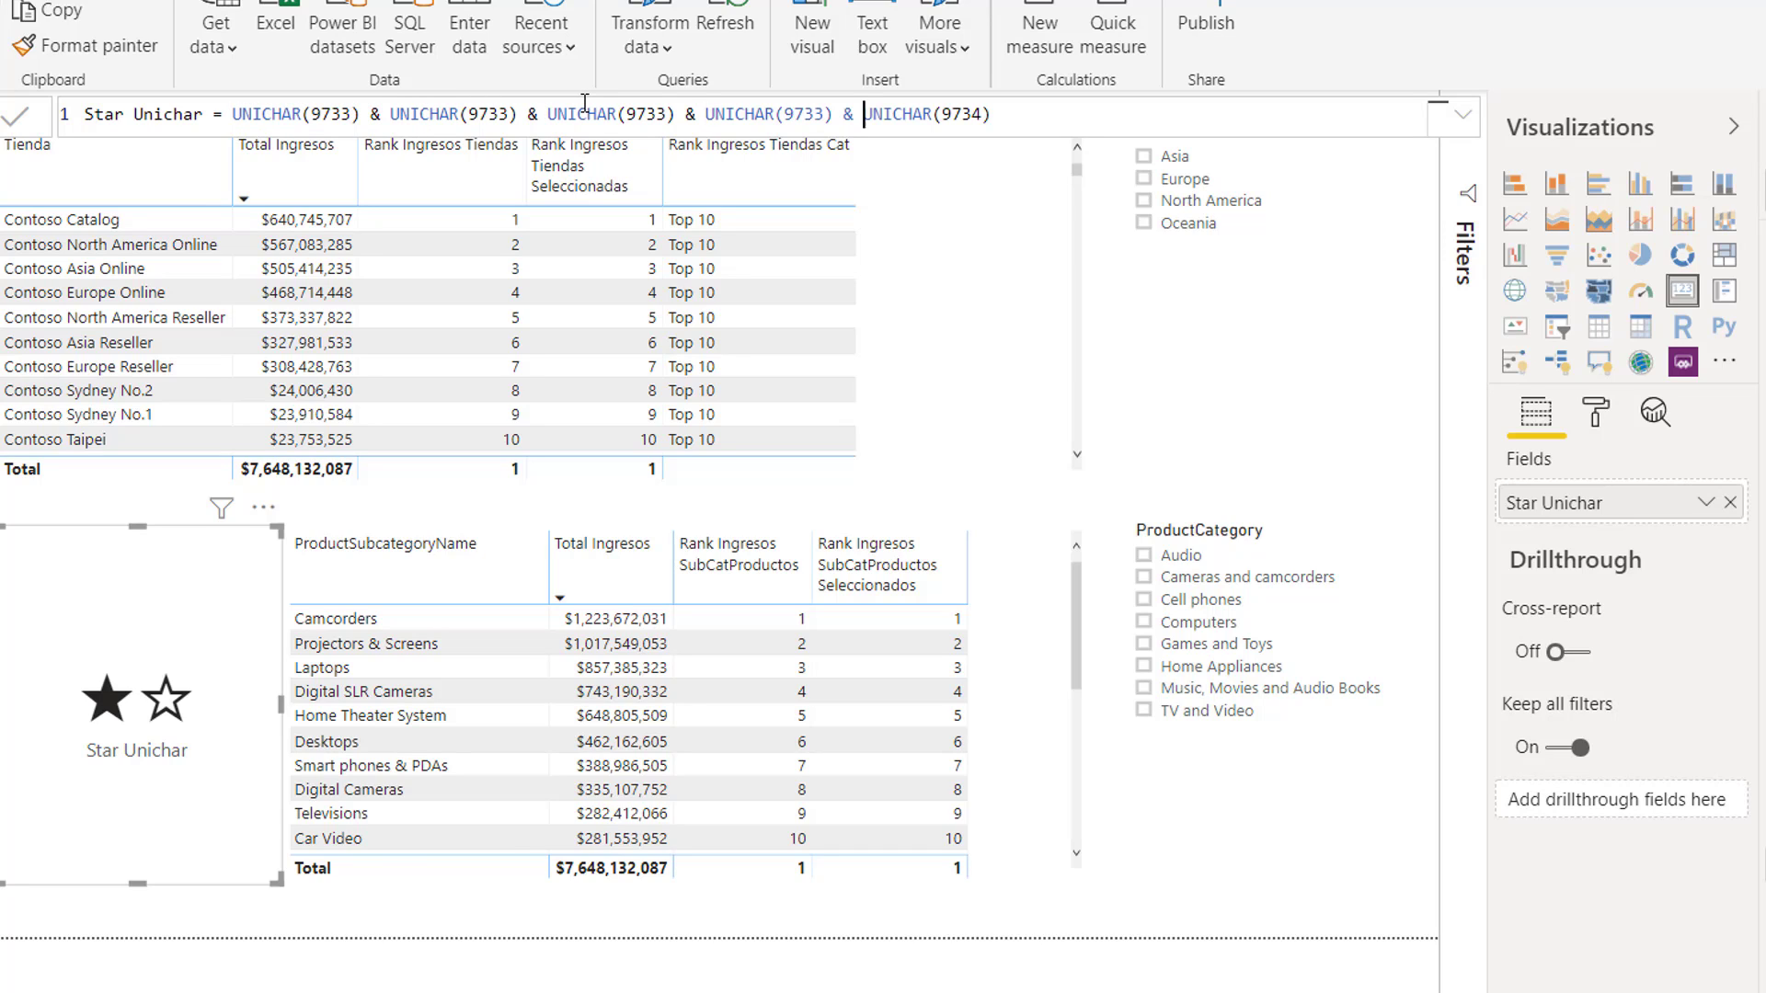
left_click(1013, 124)
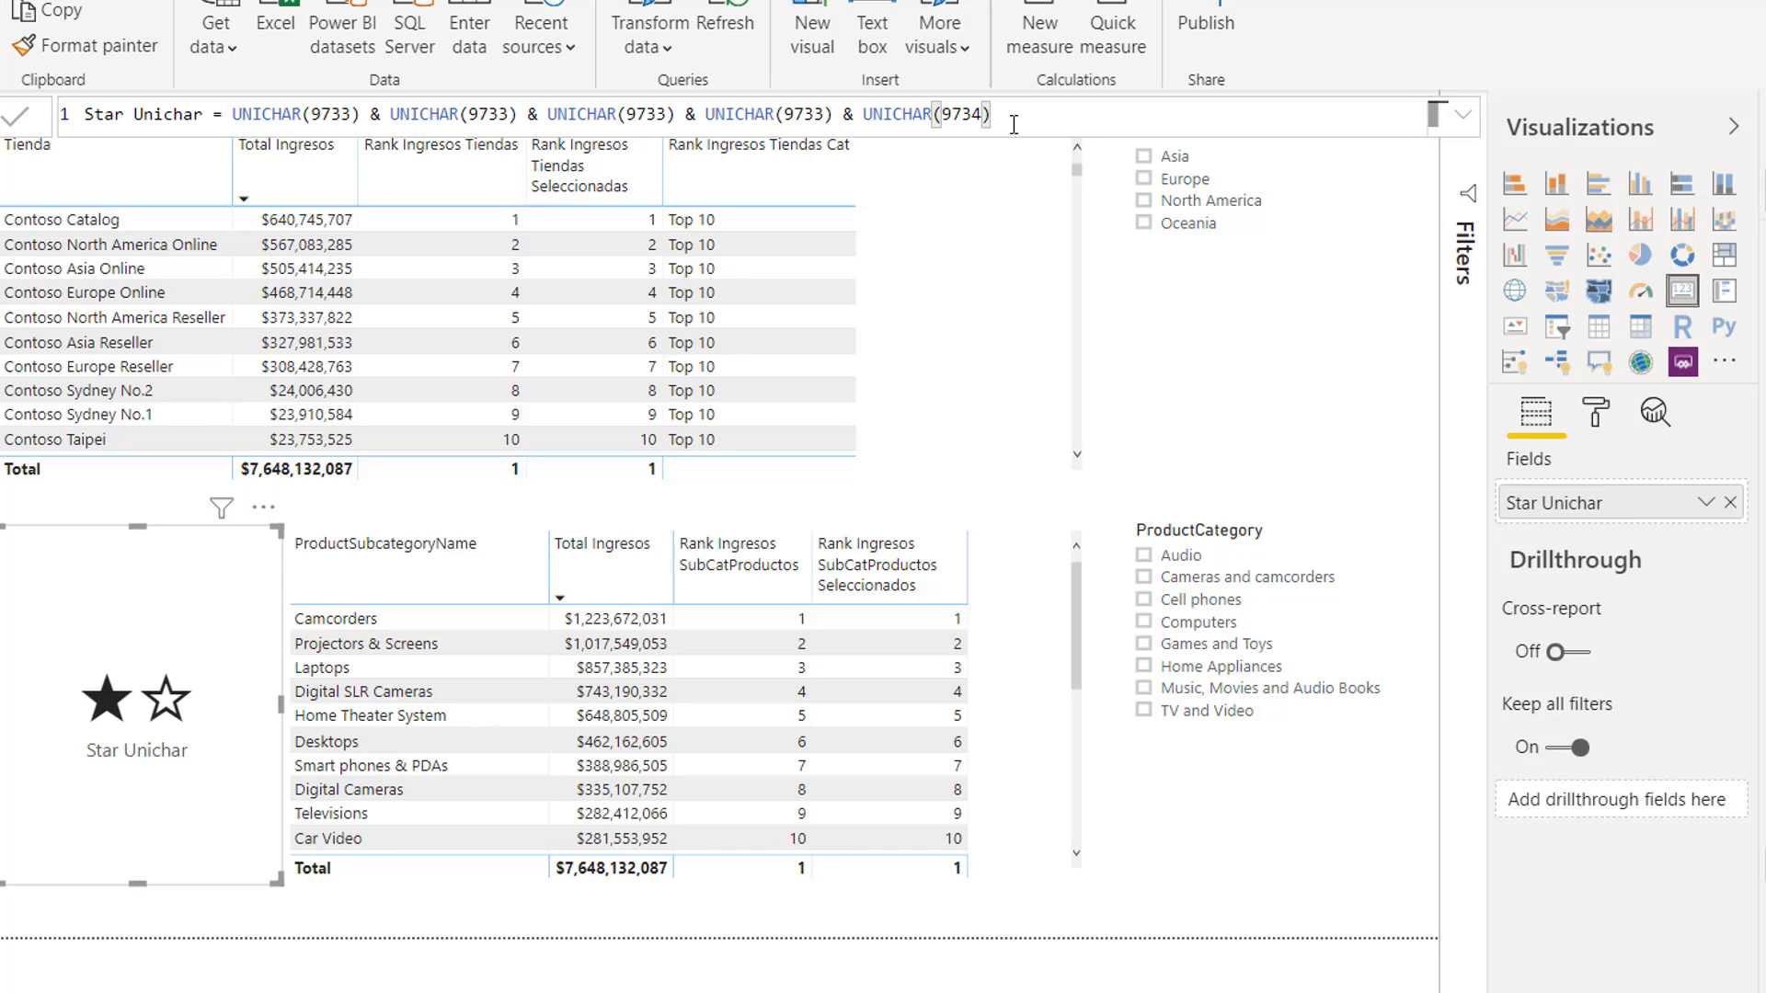
key("Return")
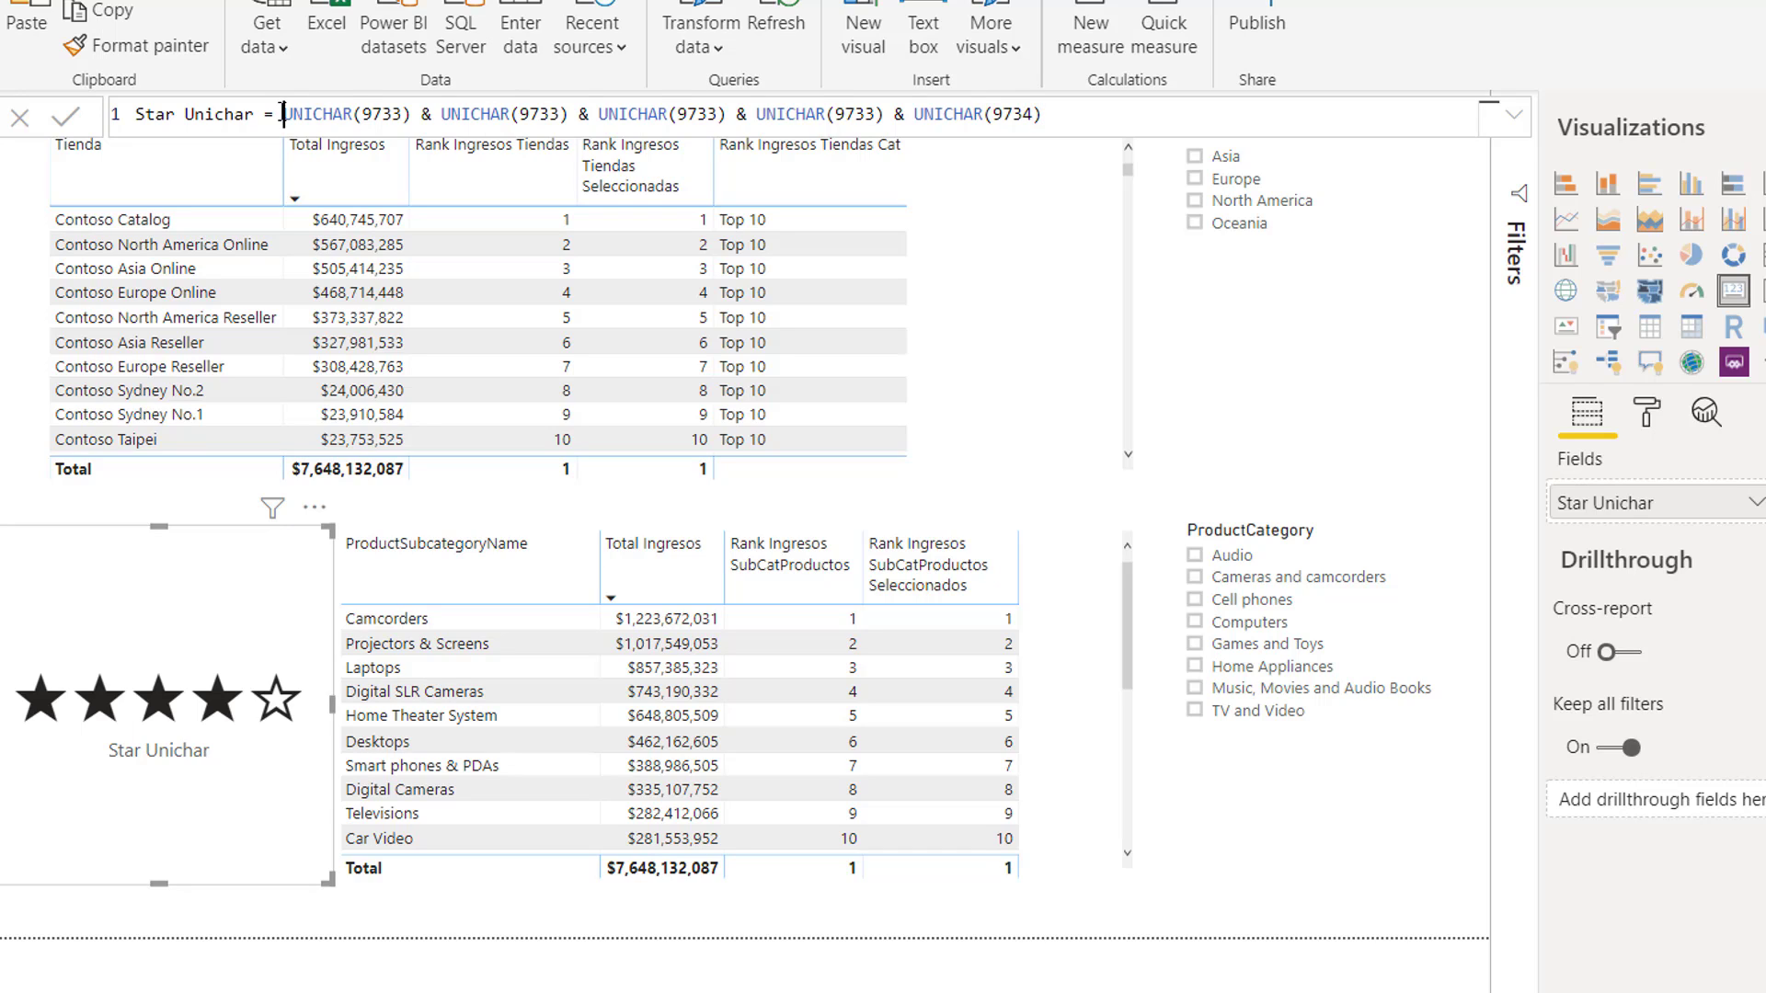
- Move the Star Unichar expression down to line 4 and declare VAR star = UNICHAR(9733) on line 2
key("shift+Return")
key("shift+Return")
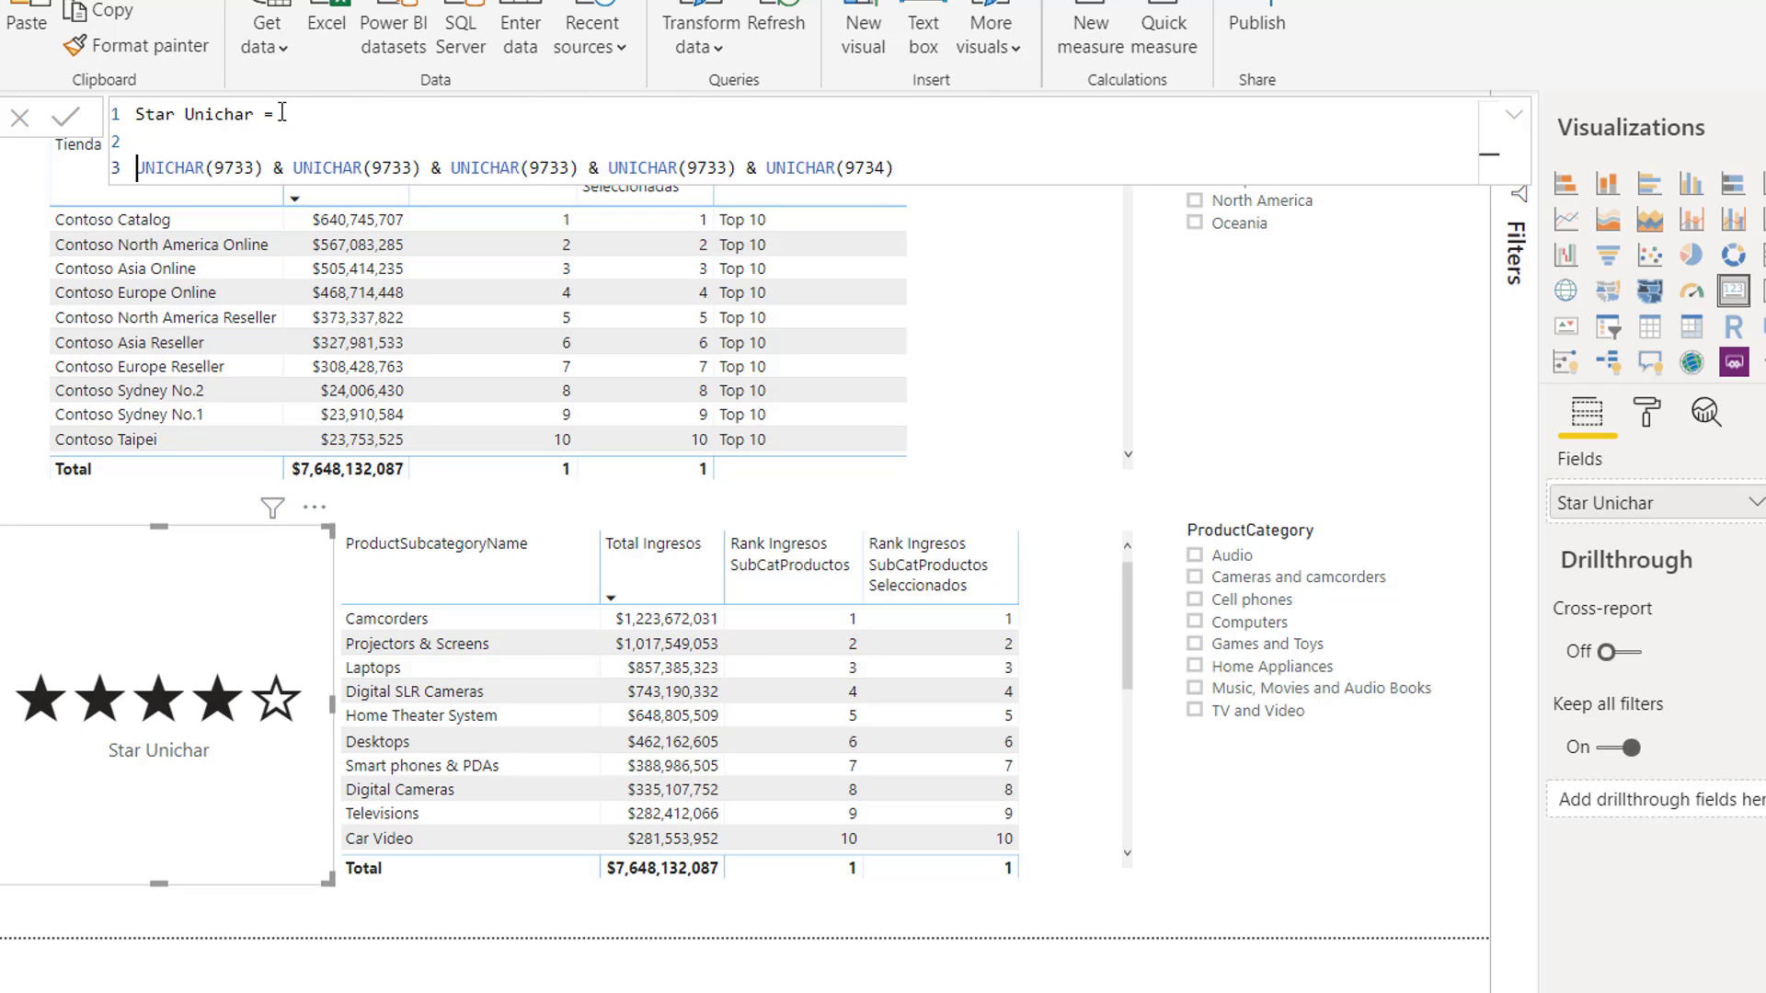
key("shift+Return")
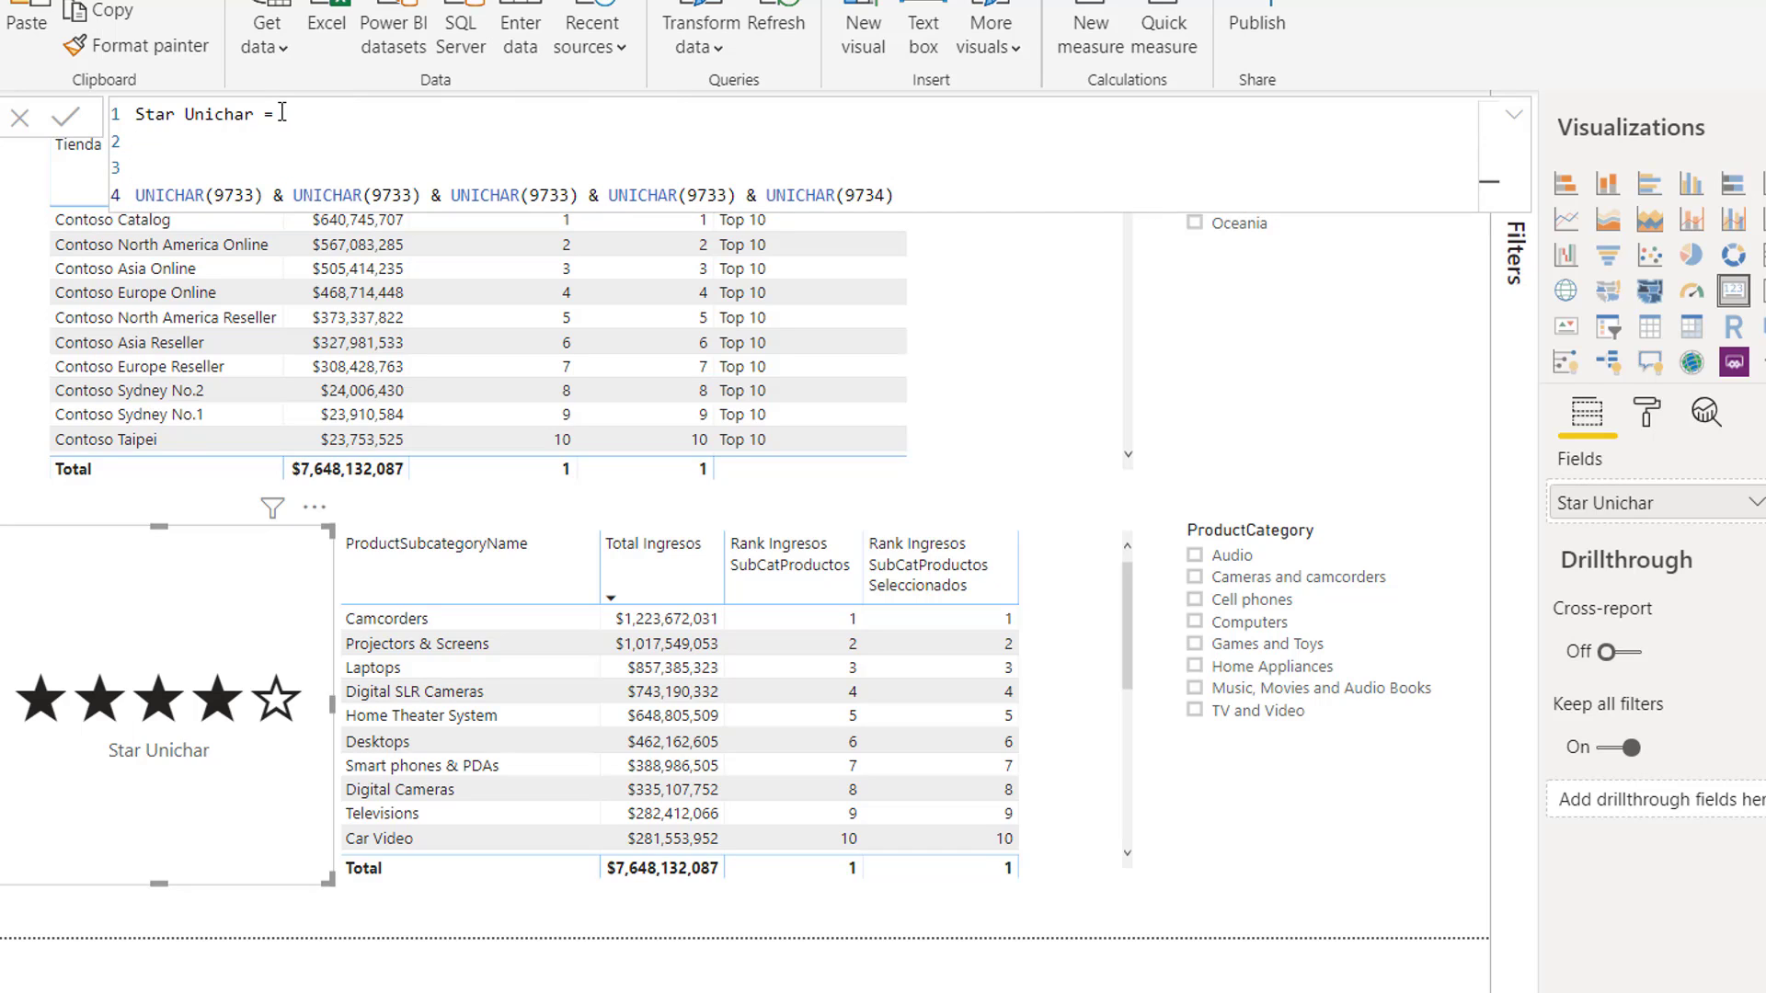
key("Up")
key("Up")
type("VAR star =")
left_click_drag(264, 194, 137, 196)
key("ctrl+c")
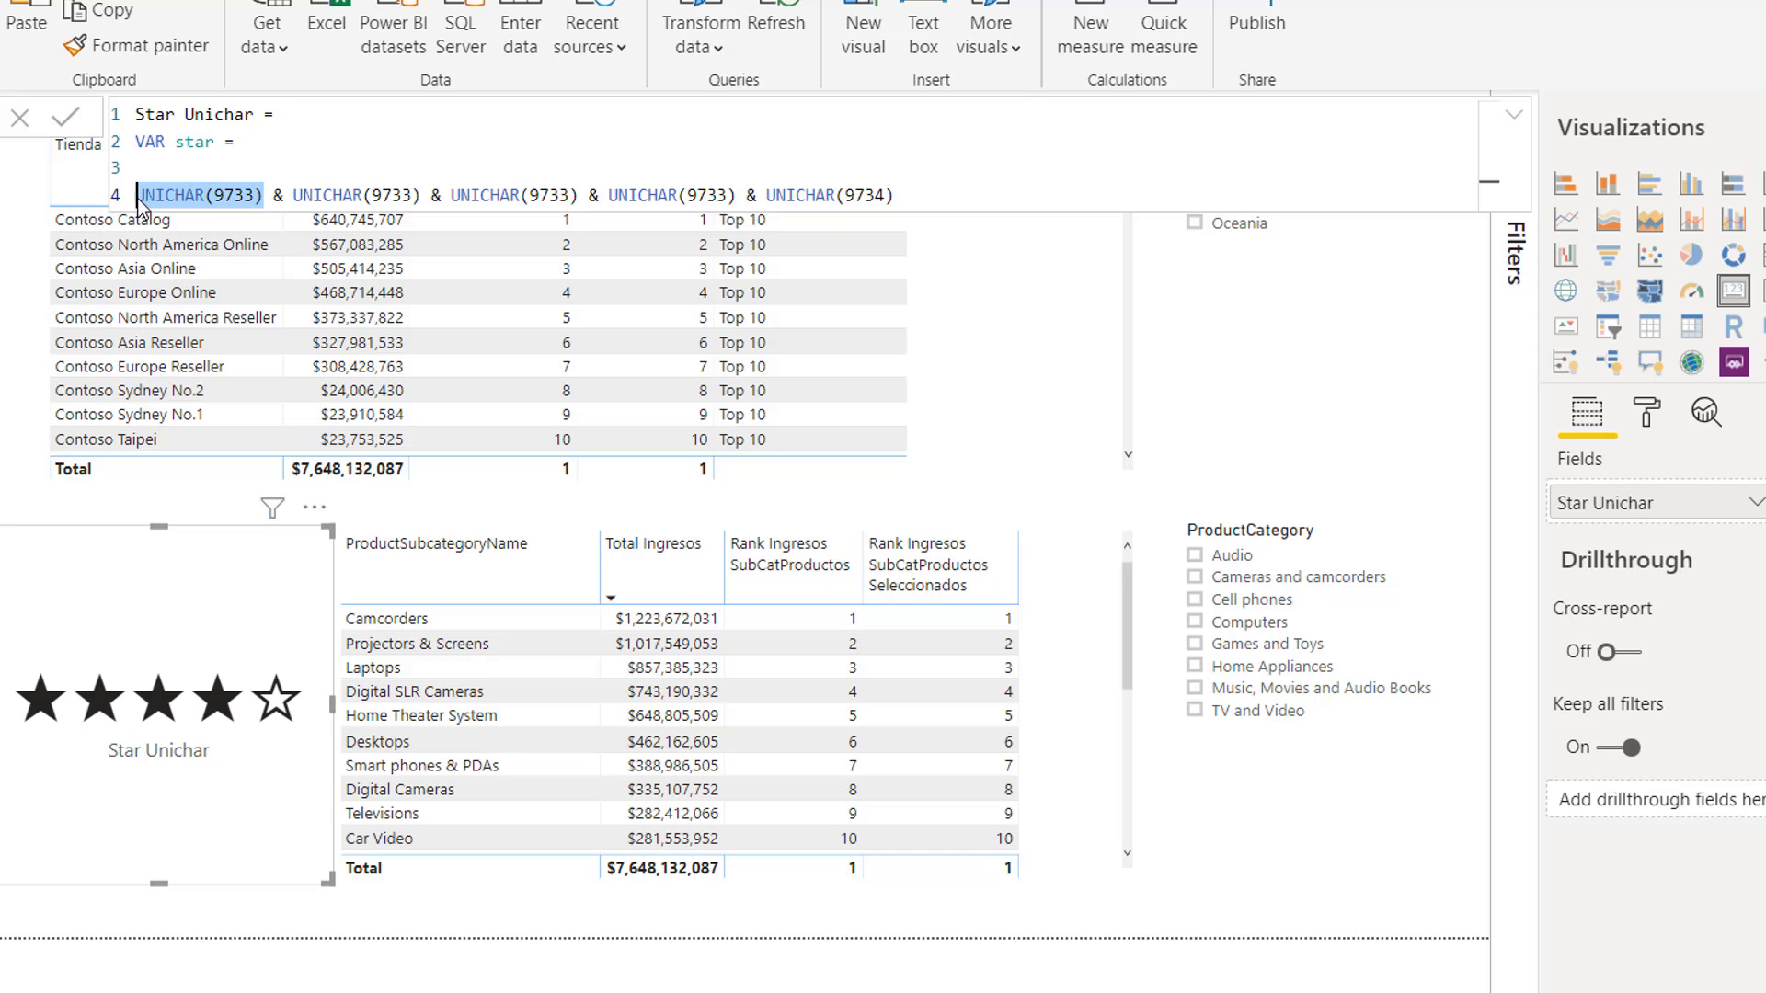
left_click(251, 143)
key("ctrl+v")
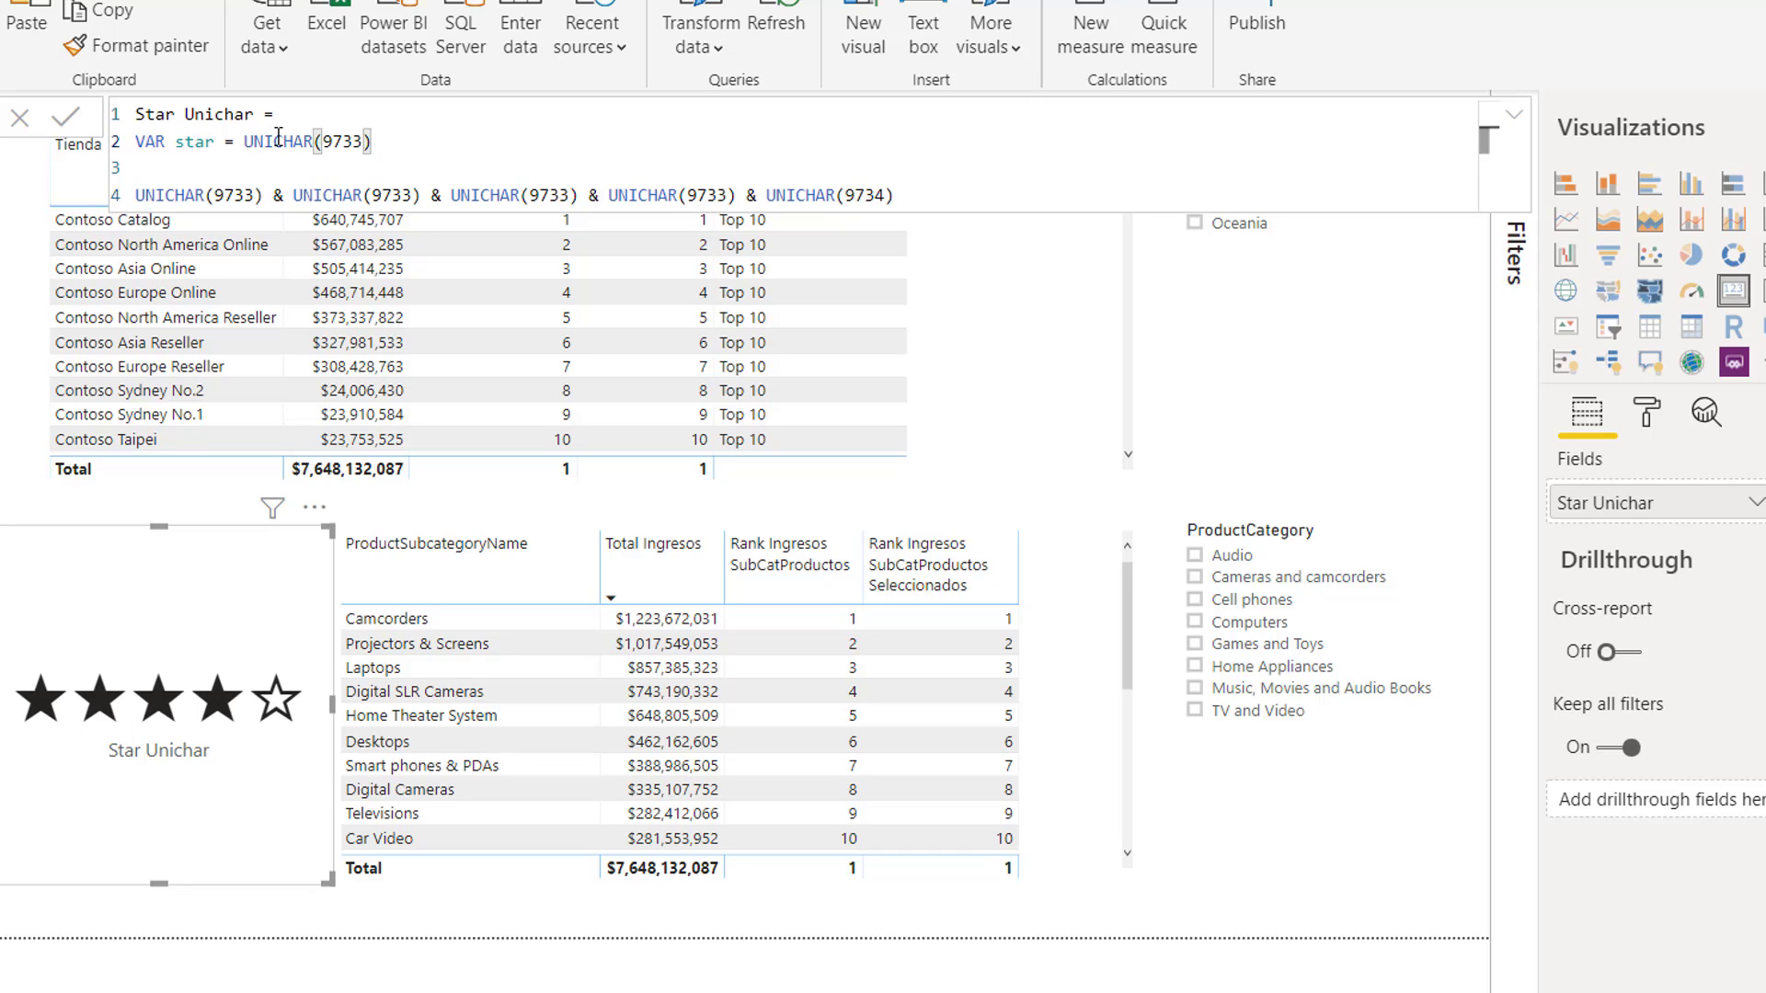
- Declare VAR star0 = UNICHAR(9734) on line 3, followed by a new blank line
key("Return")
type("VAR")
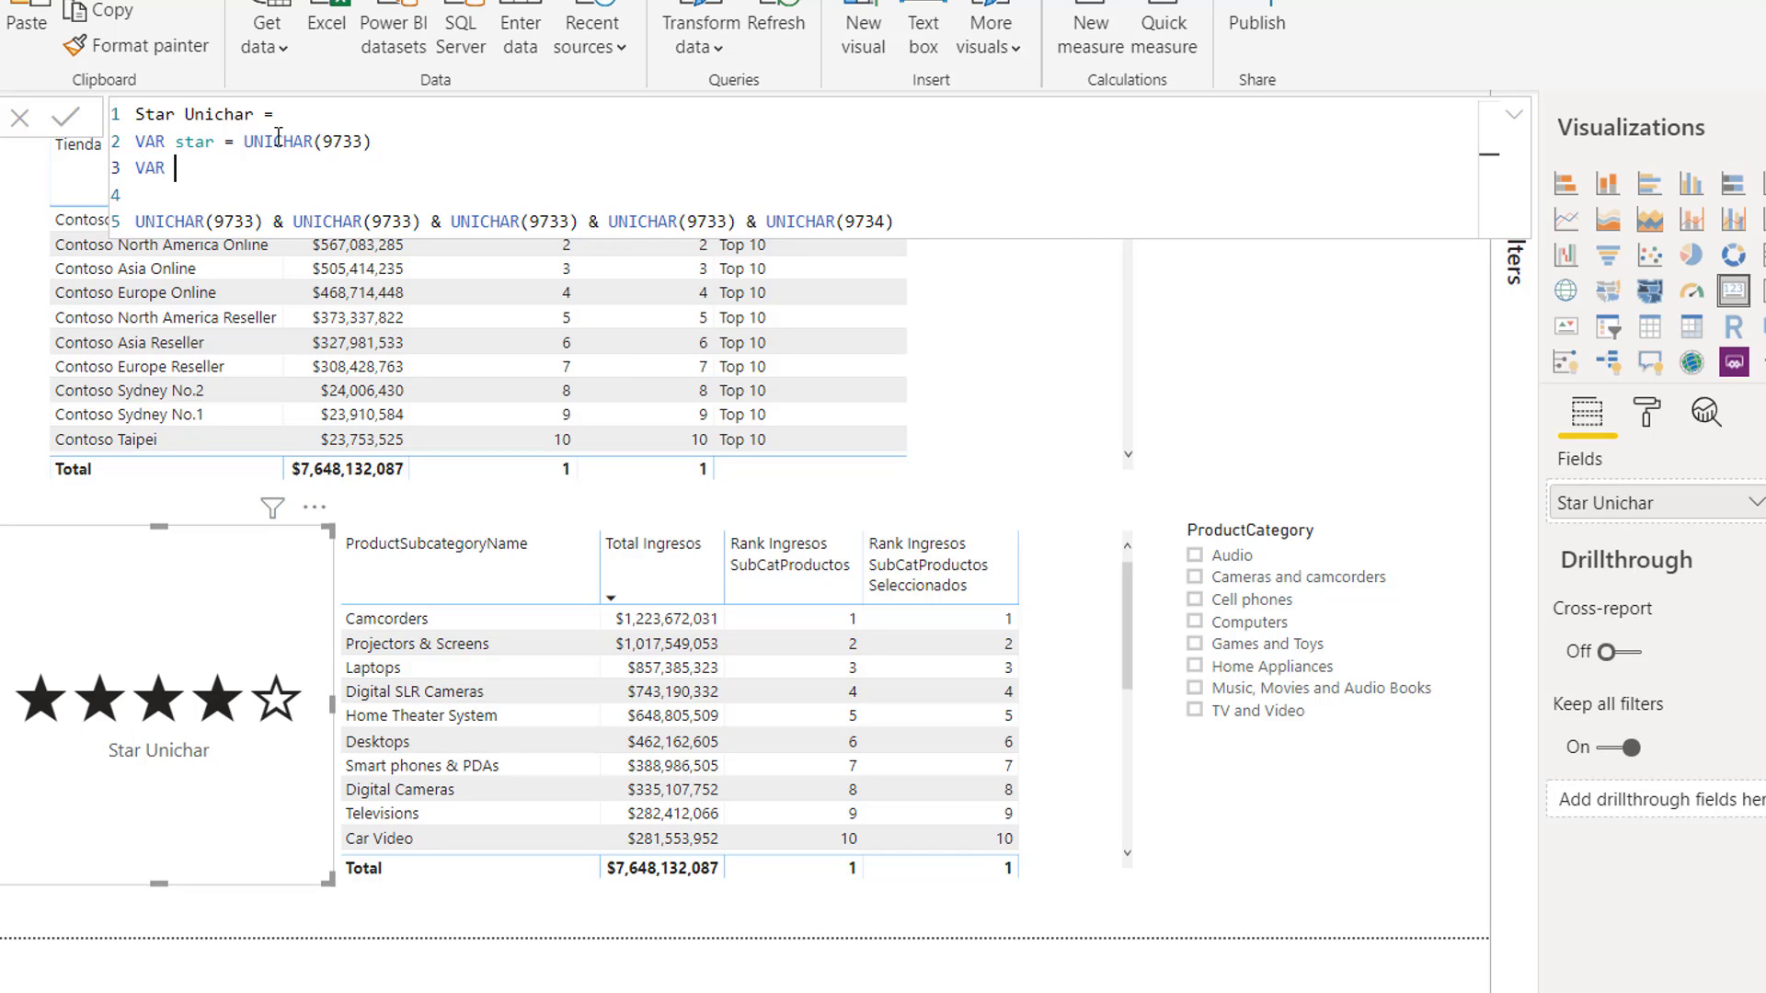
type(" star0 =")
left_click_drag(897, 222, 768, 226)
key("ctrl+c")
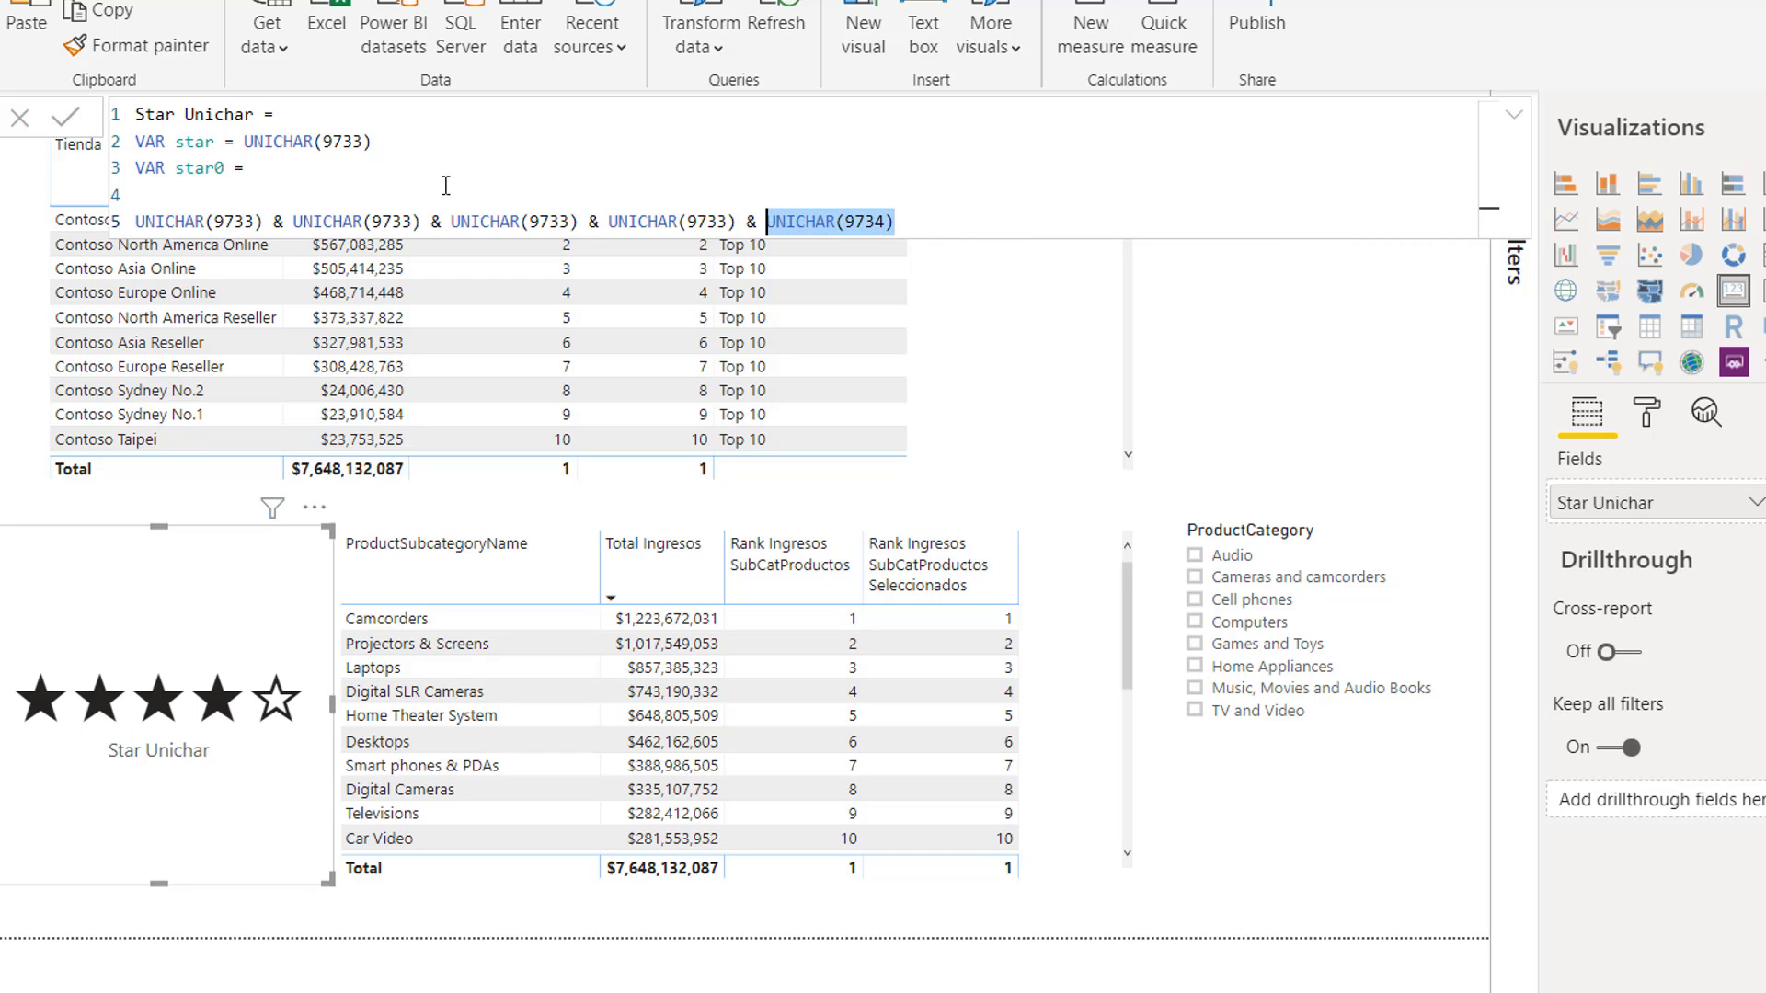
left_click(293, 160)
key("ctrl+v")
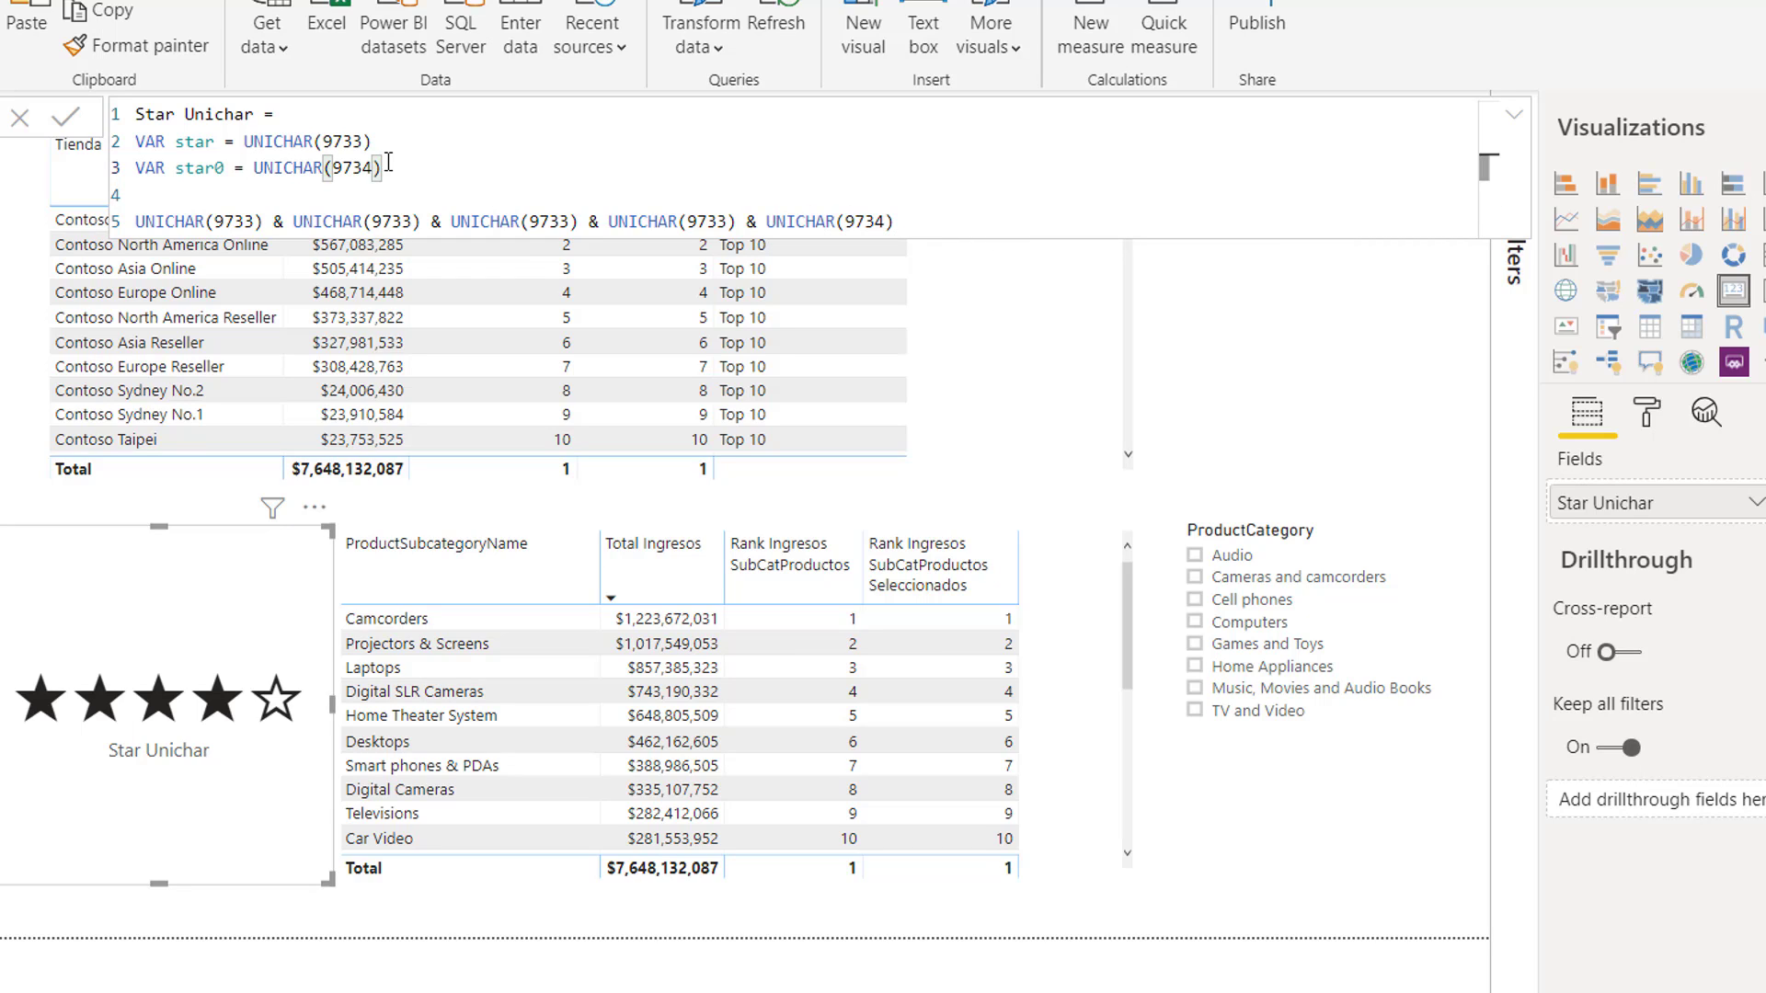
key("Return")
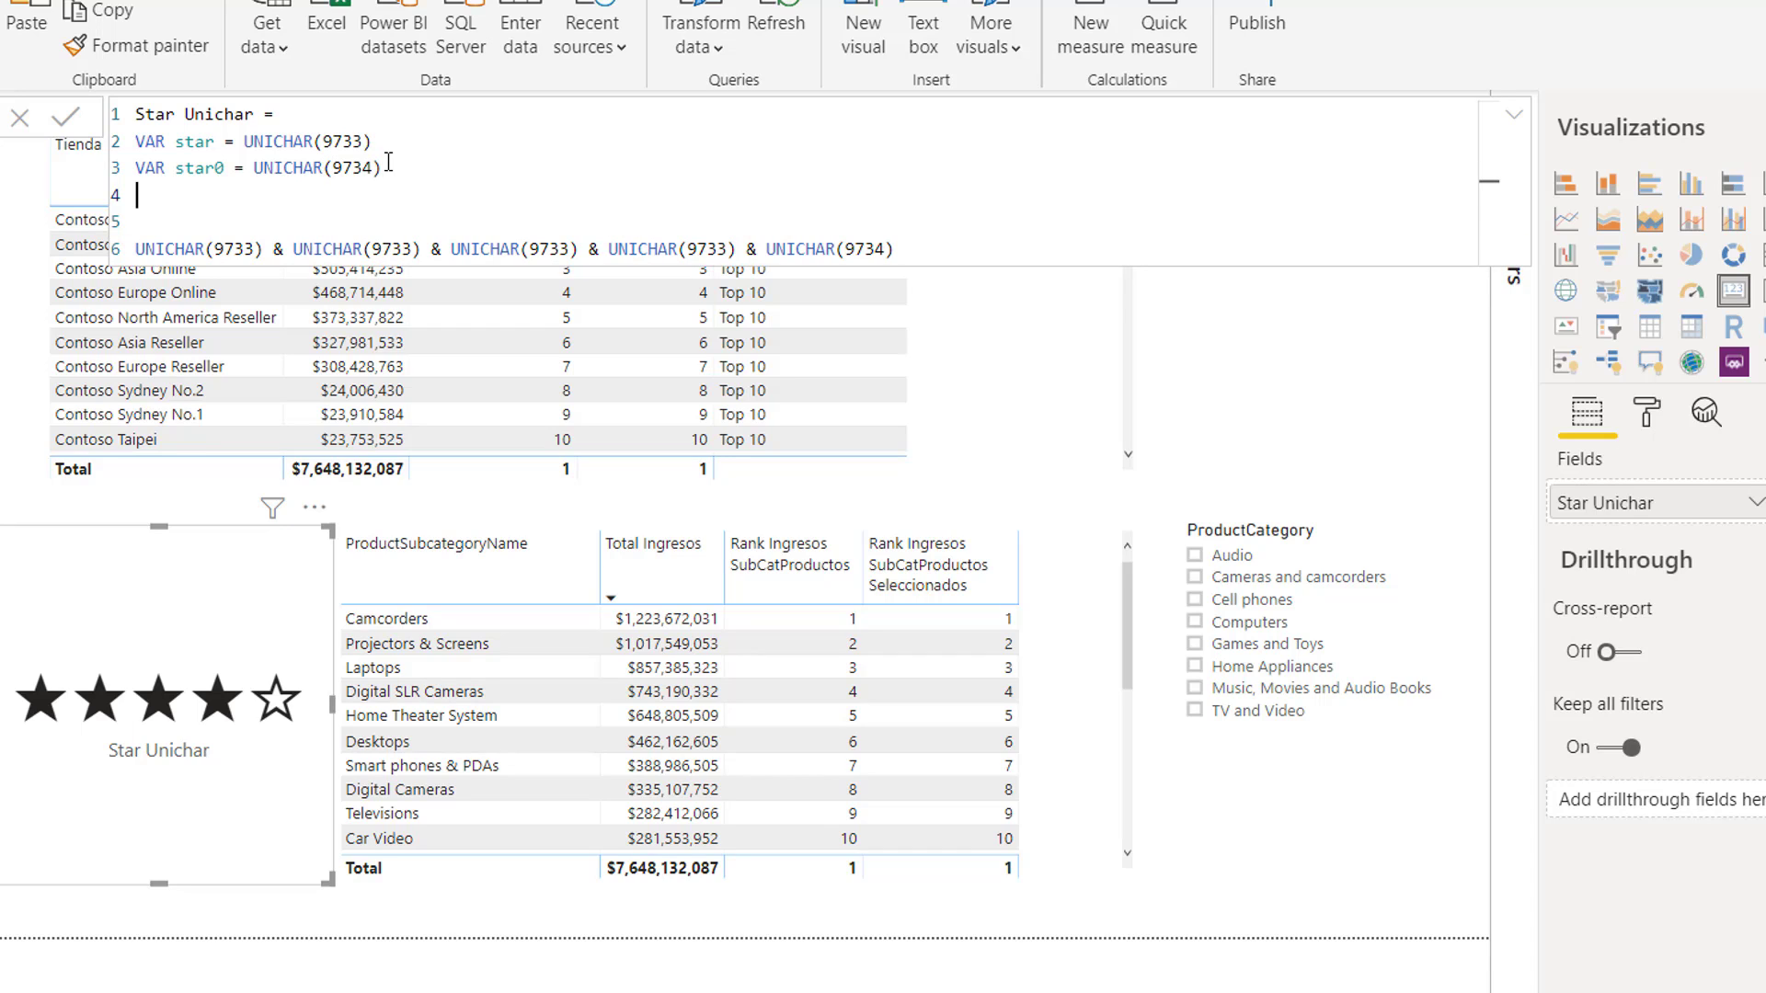
- Add RETURN on line 4 of Star Unichar, replace the expression with star & star & star & star & star0, and commit the measure
type("return")
key("Down")
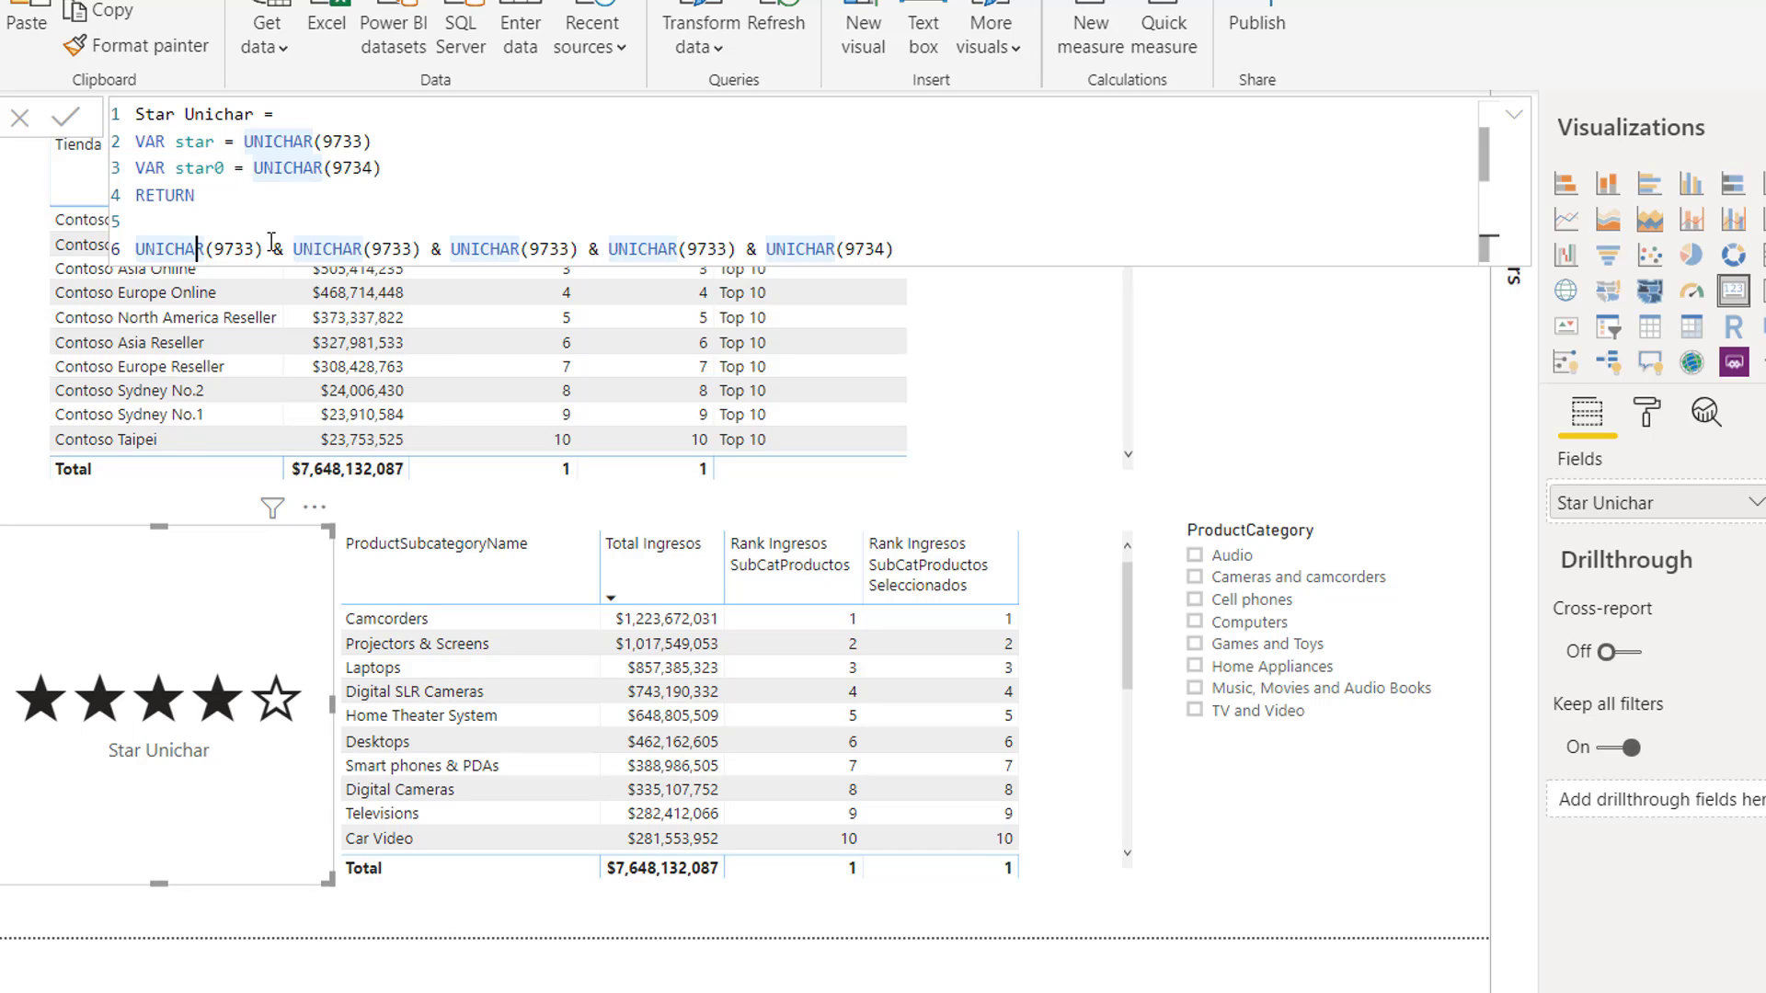
left_click(245, 249)
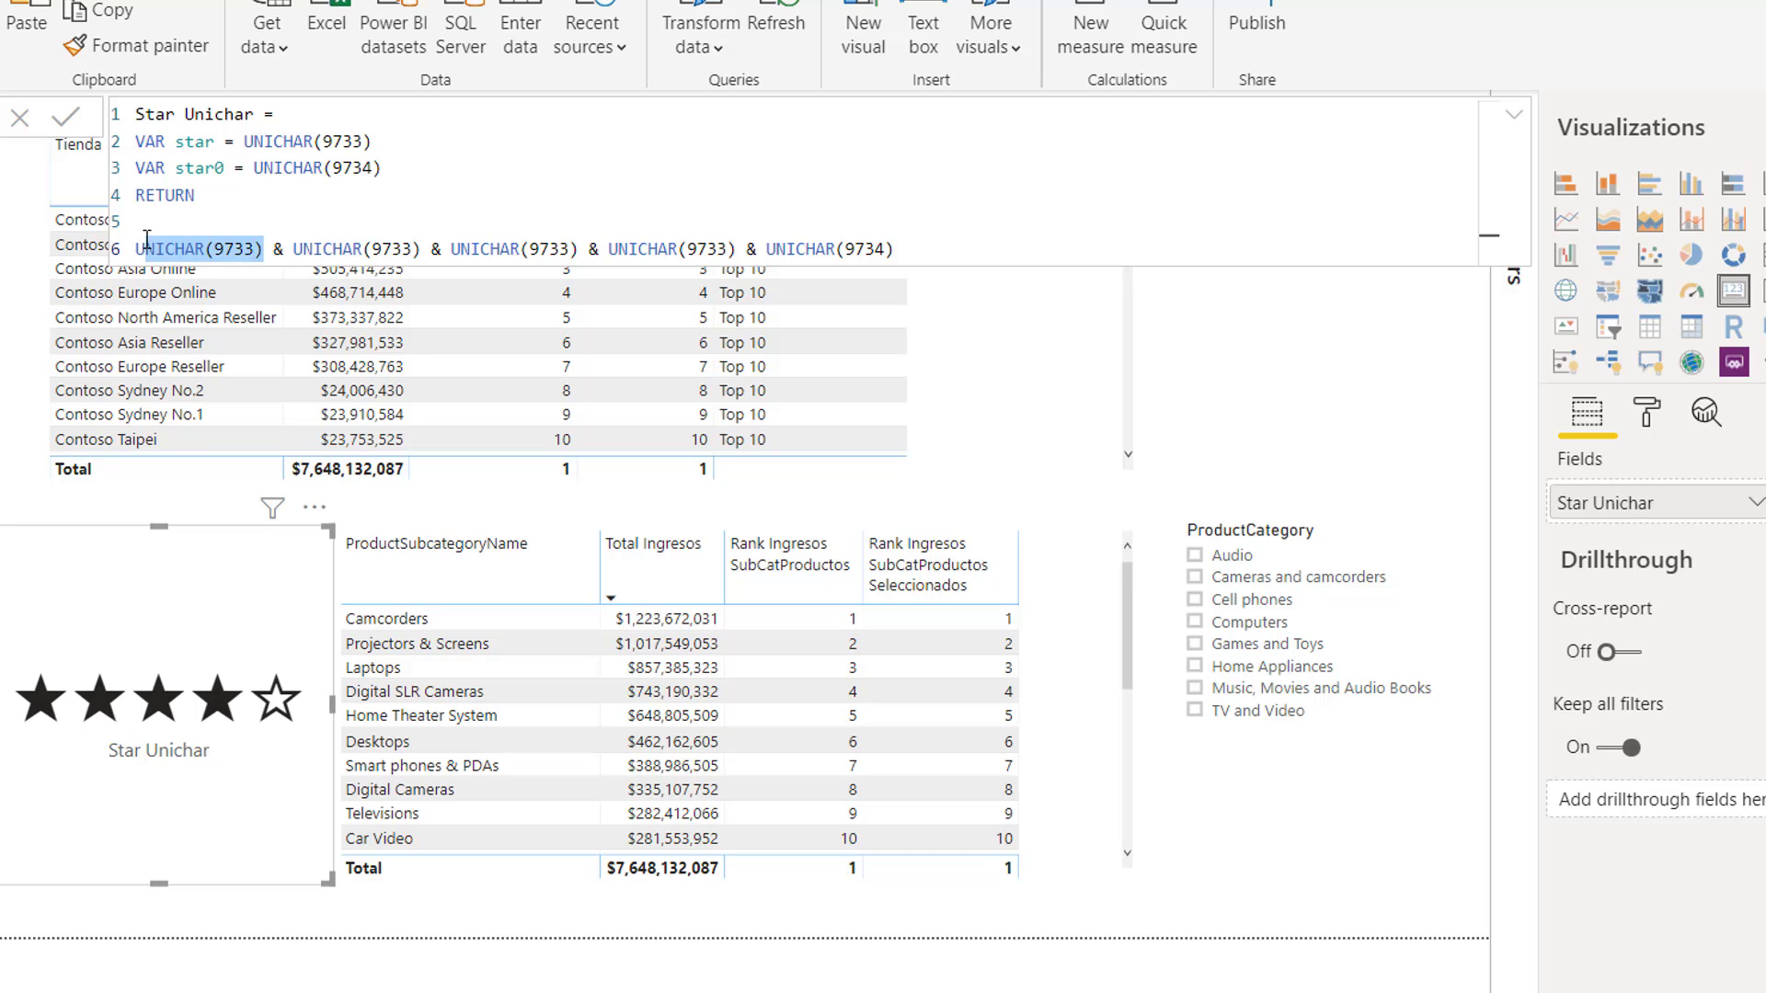
left_click(195, 145)
double_click(195, 145)
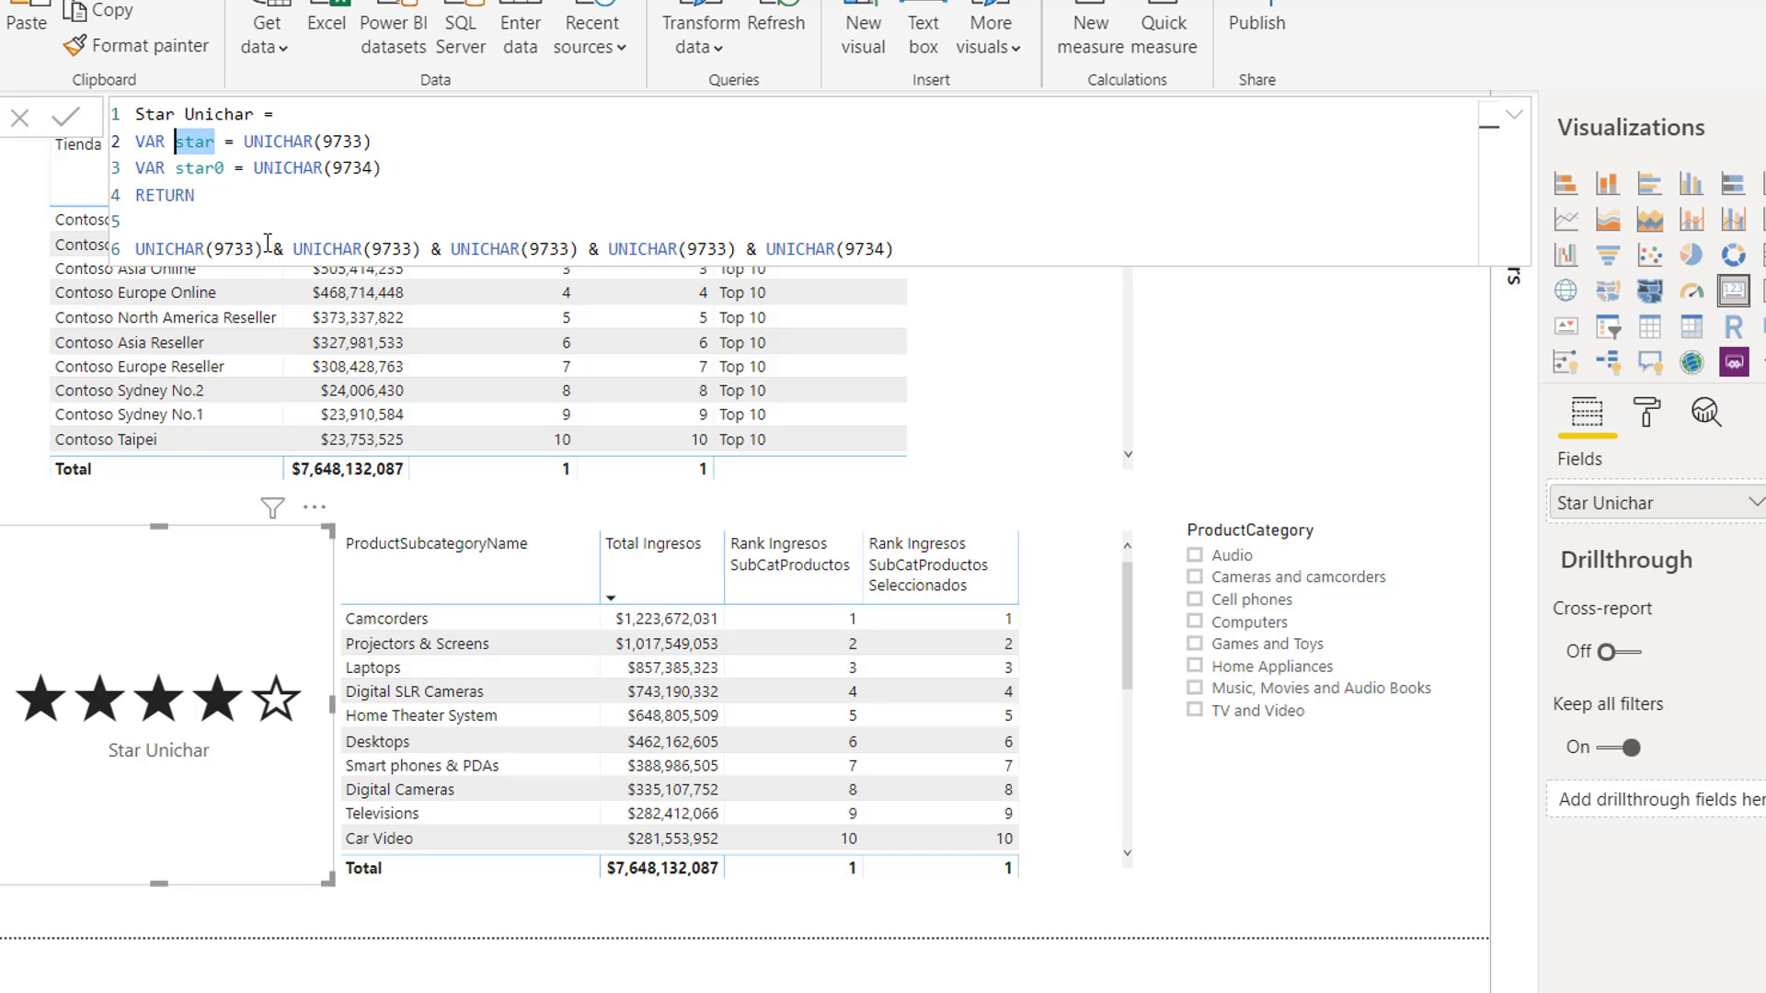
left_click_drag(263, 249, 539, 249)
type("star & star & star & star & star")
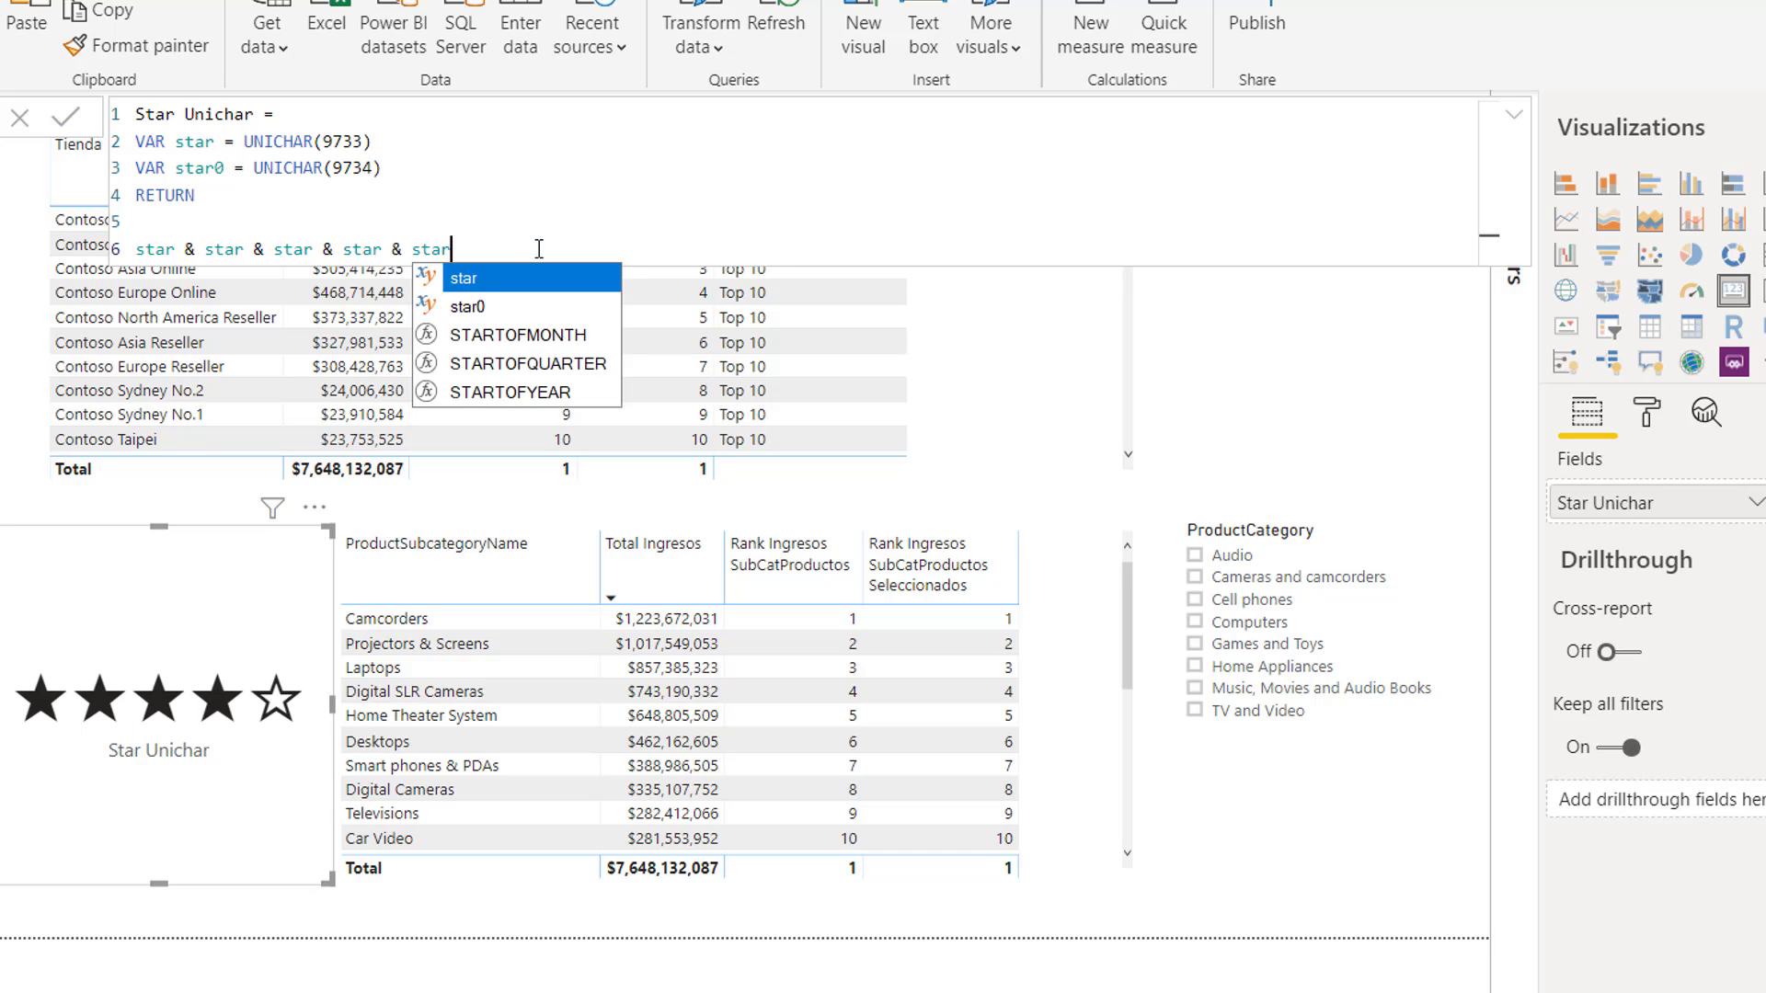
type("0")
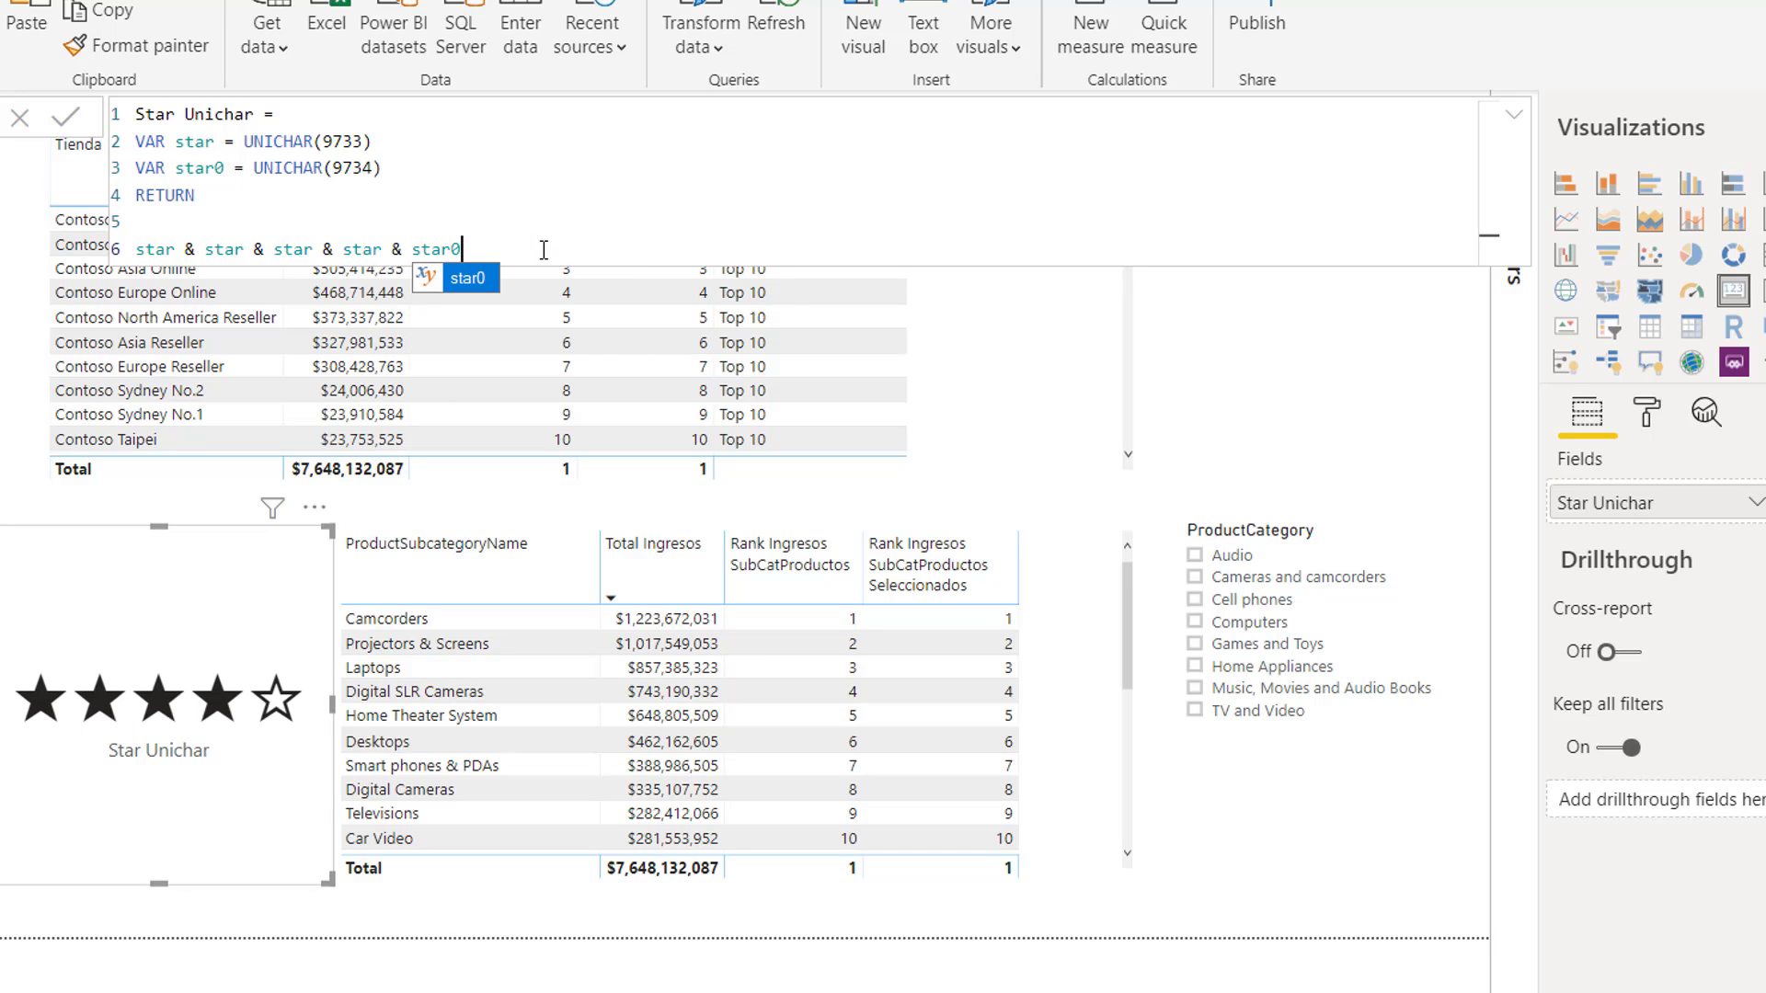
key("Escape")
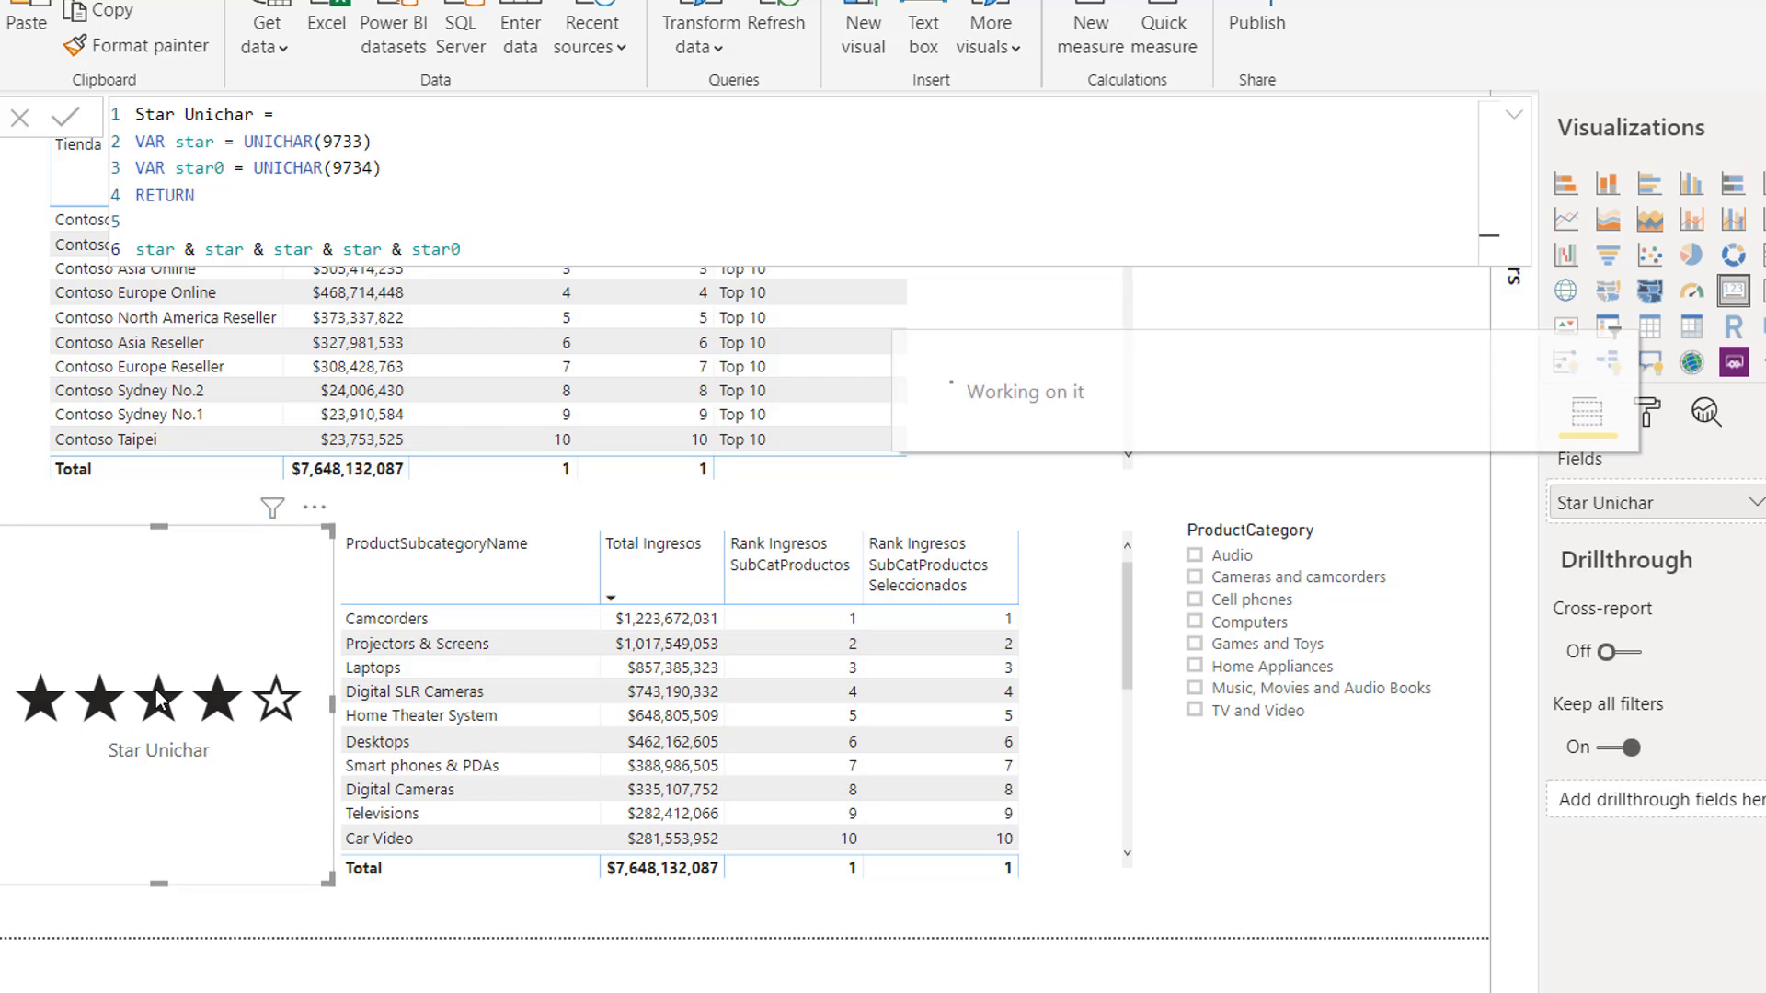
mouse_move(168, 715)
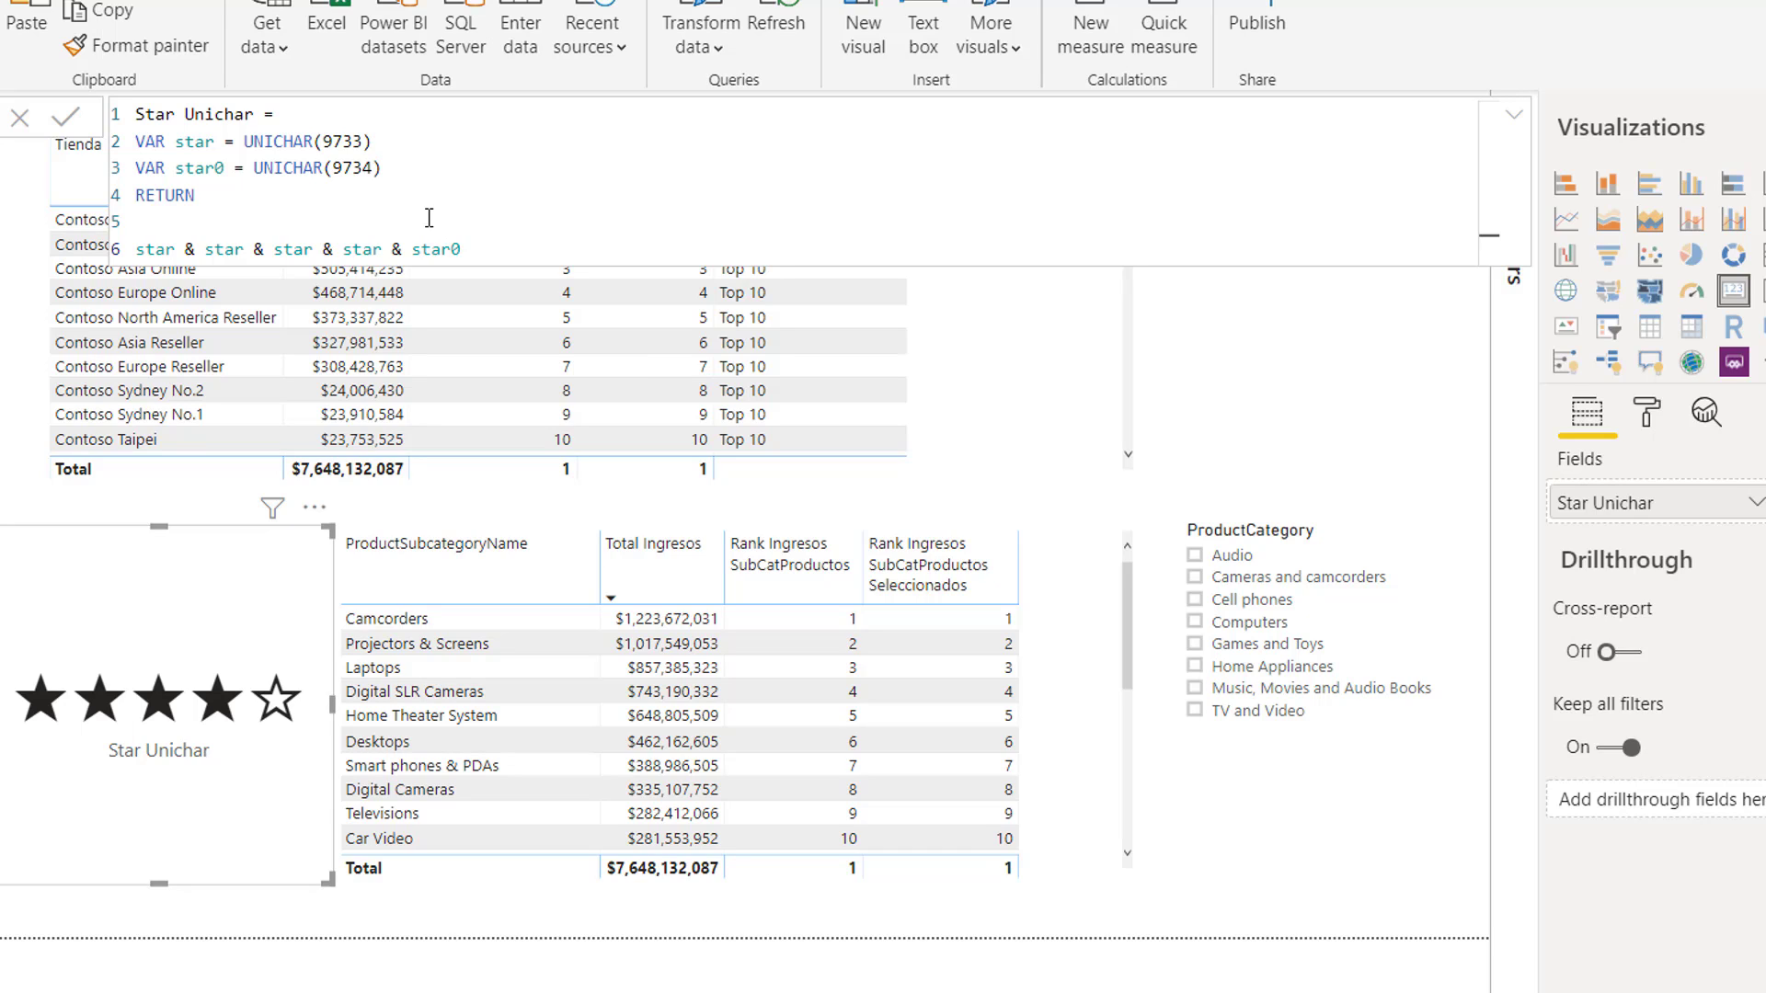
- Wrap the first star on line 6 in the repeat function as REPT(star, 4)
left_click(138, 248)
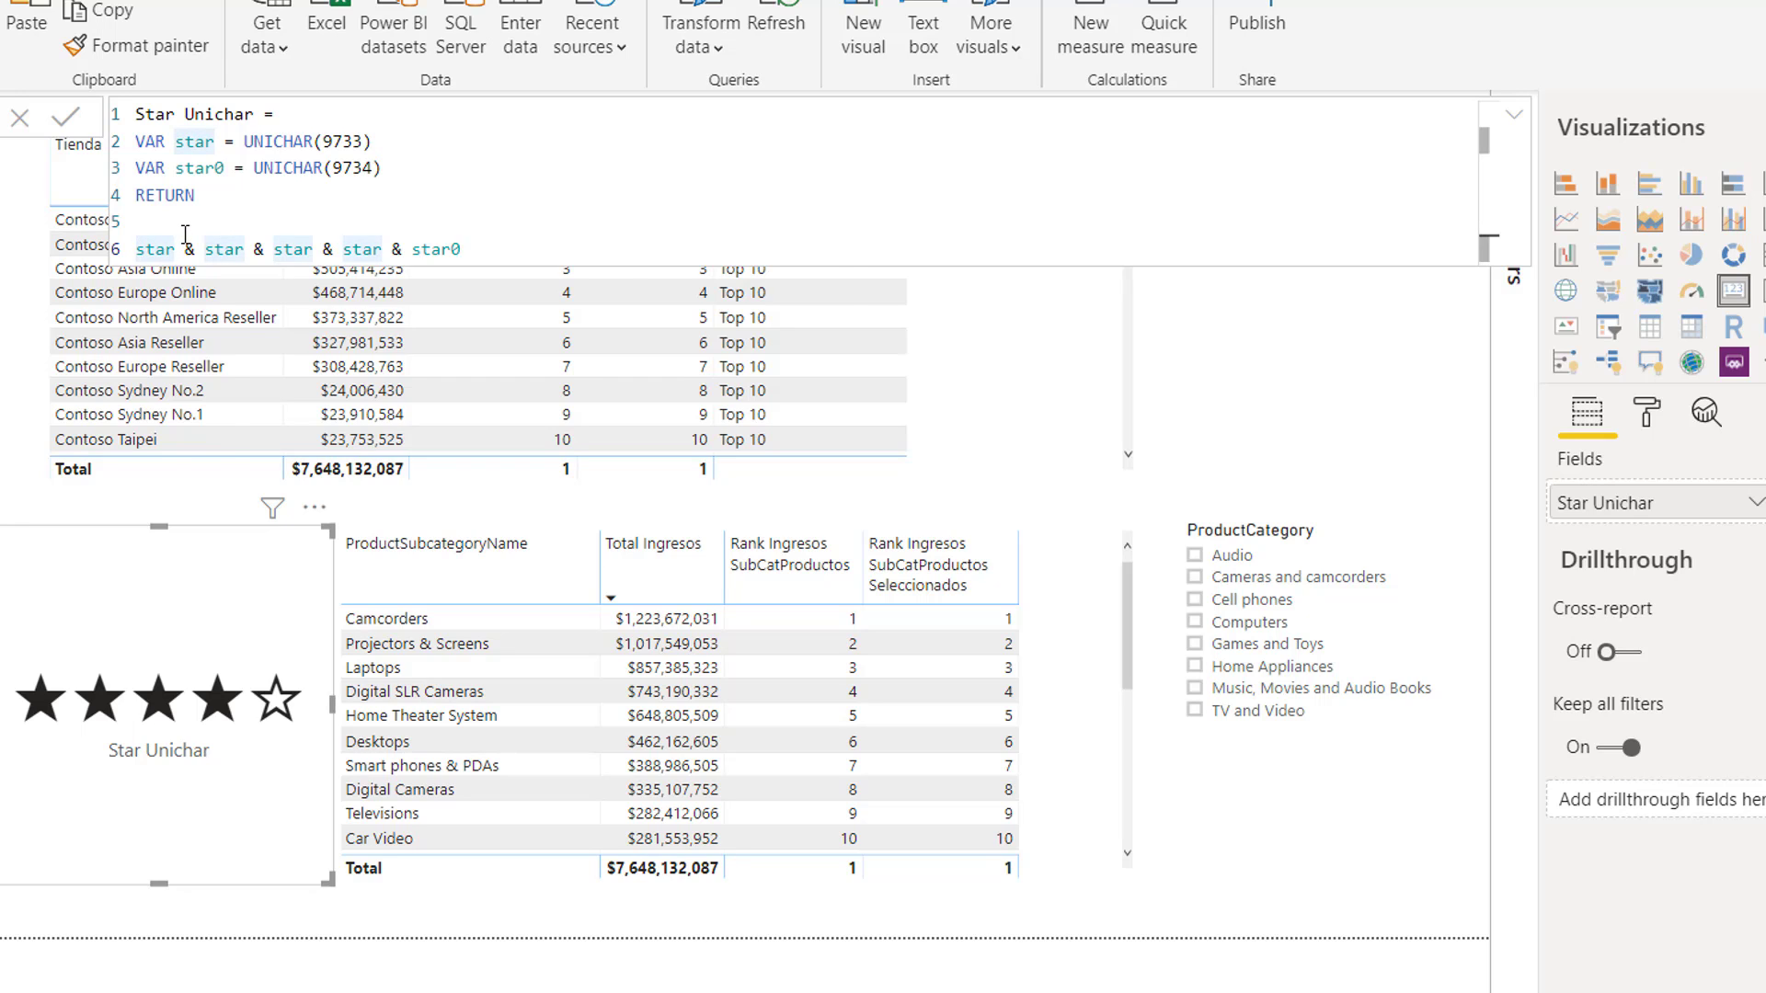
type("REPT(")
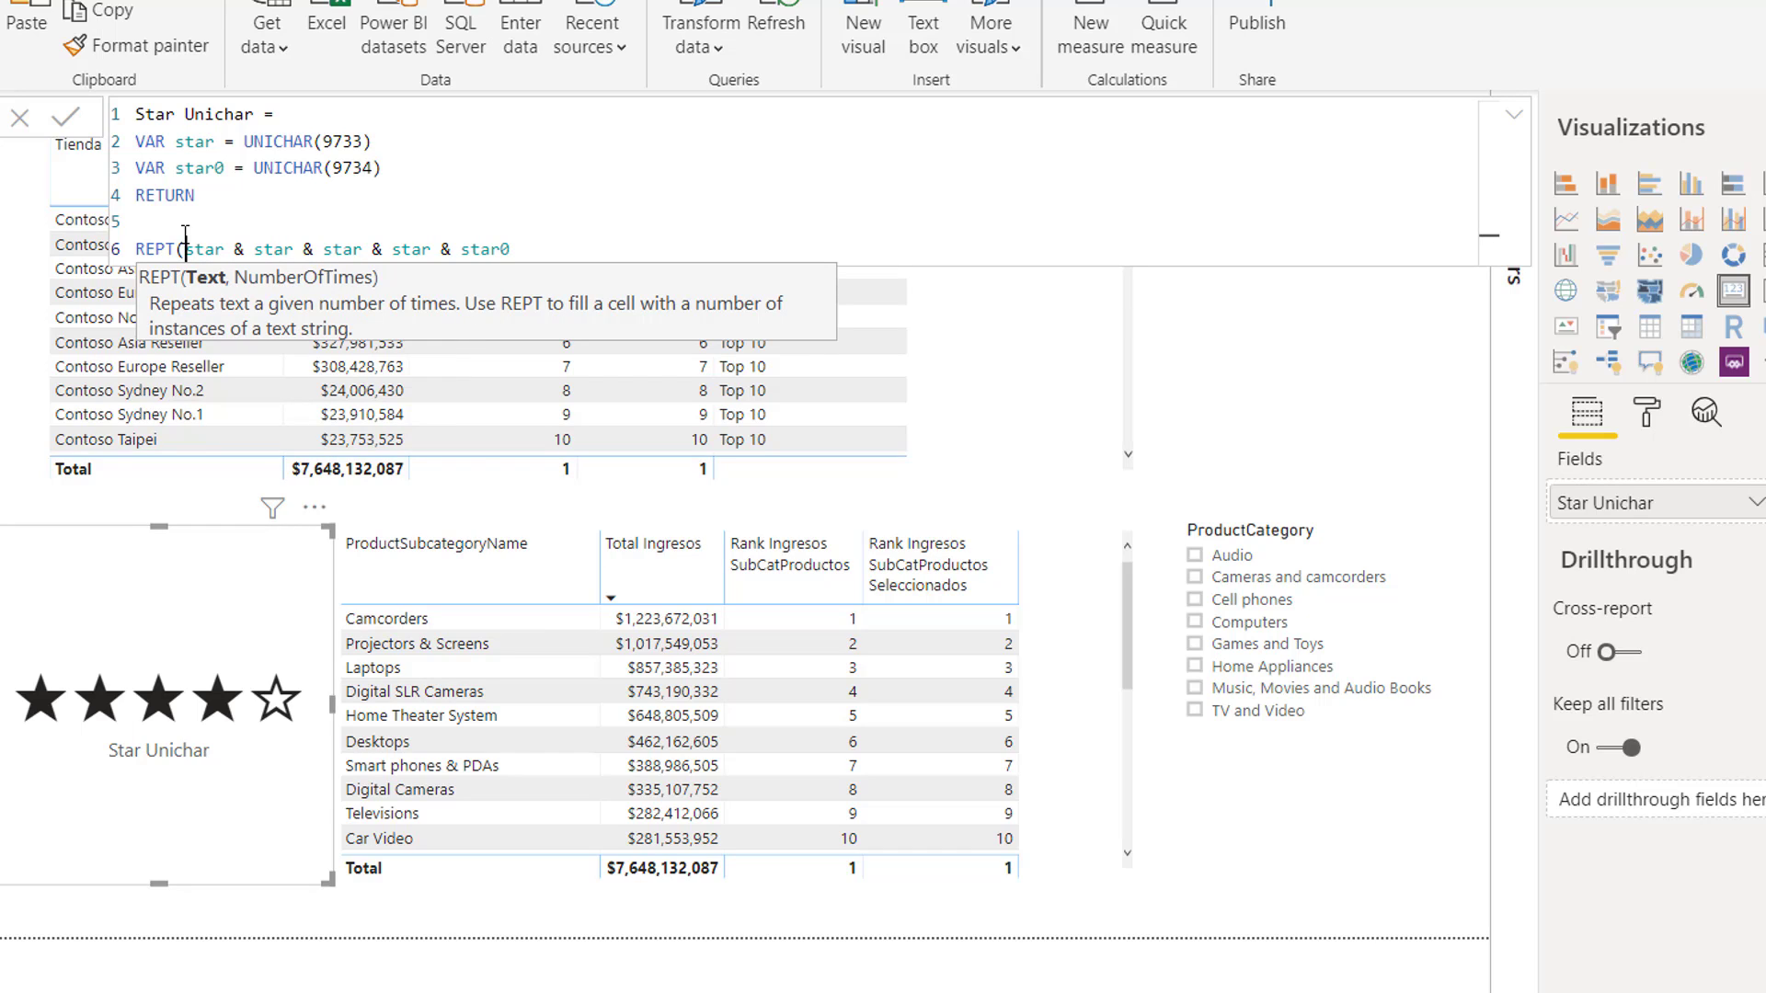
key("Right")
key("Right")
key("Right")
key("Right")
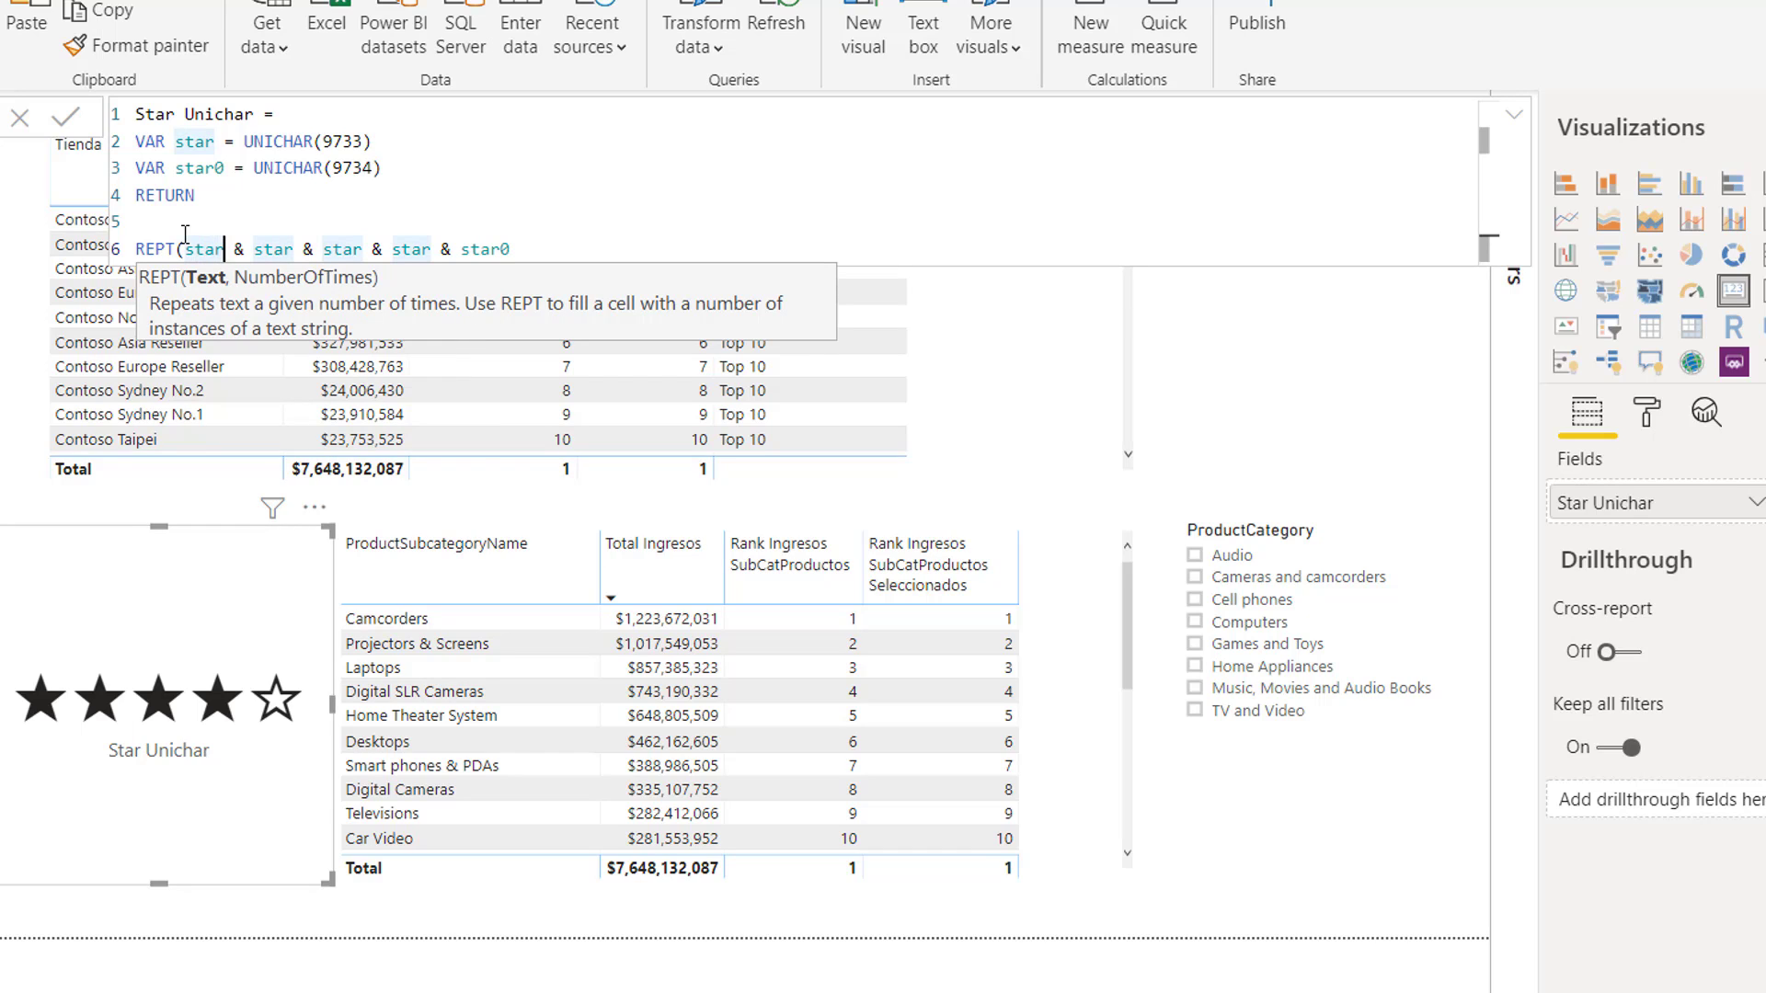
type(",")
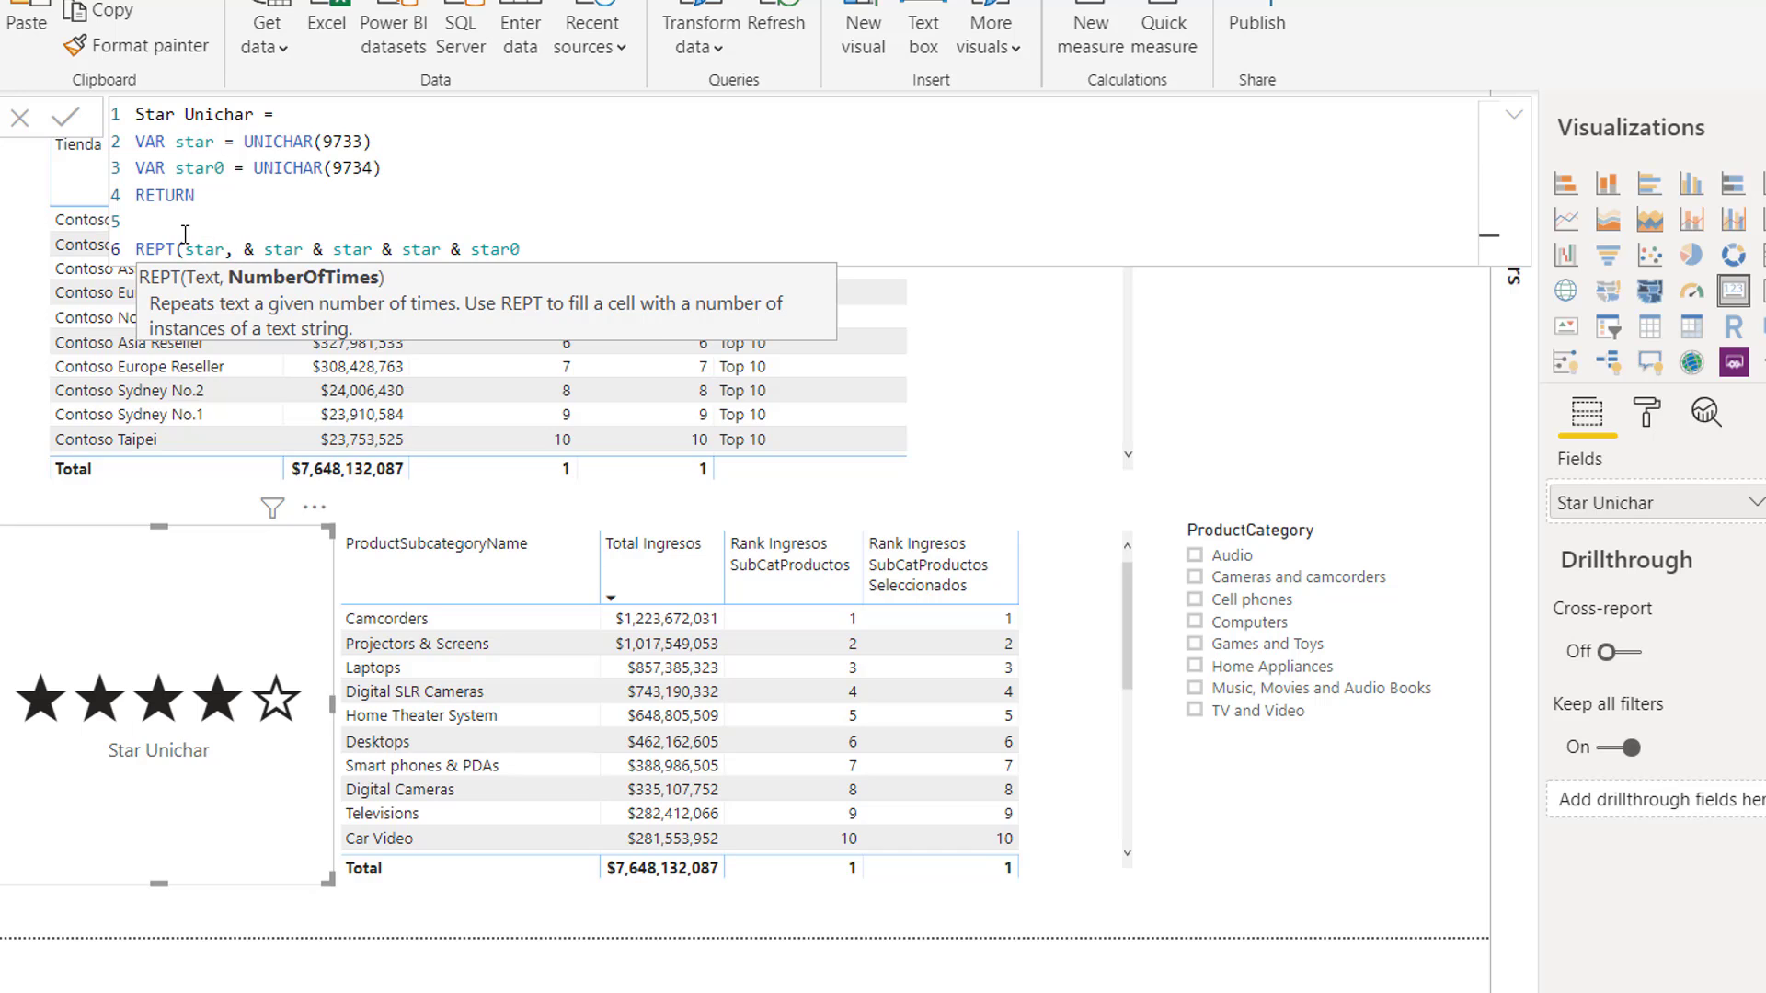
type(" 4)")
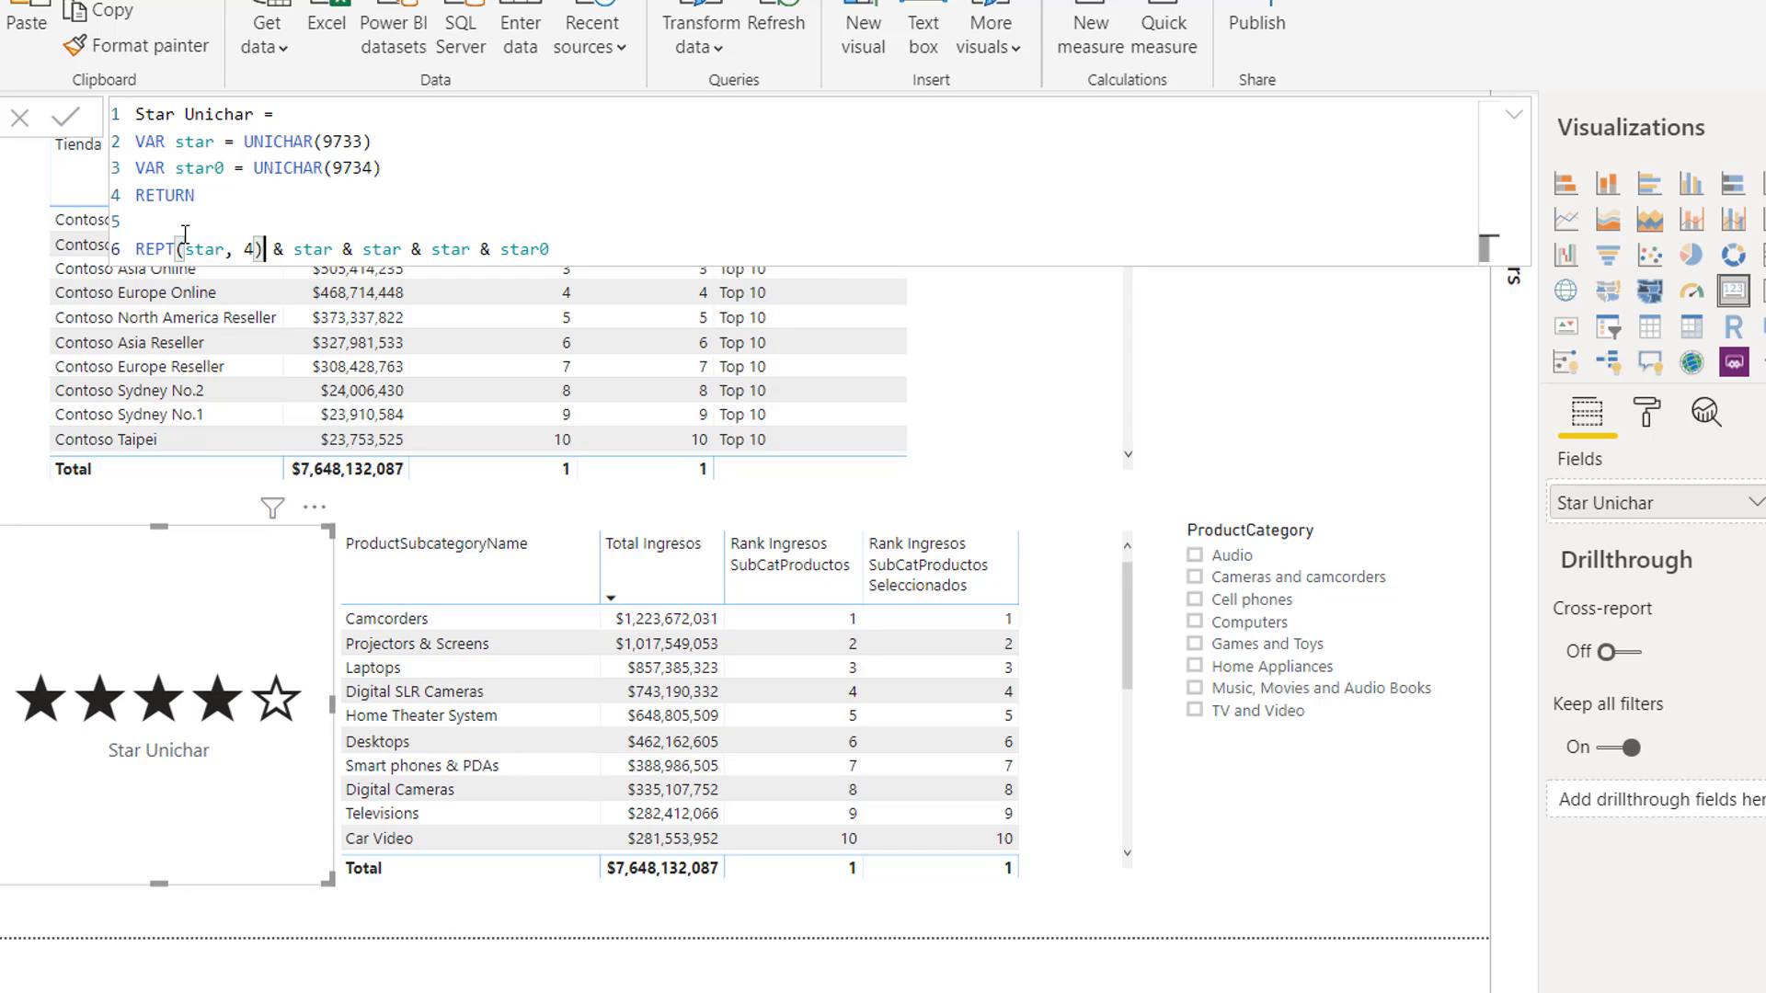
- Delete the three leftover star terms so the expression reads REPT(star, 4) & star0, and commit the Star Unichar measure
left_click(463, 248)
left_click_drag(455, 243, 274, 249)
key("BackSpace")
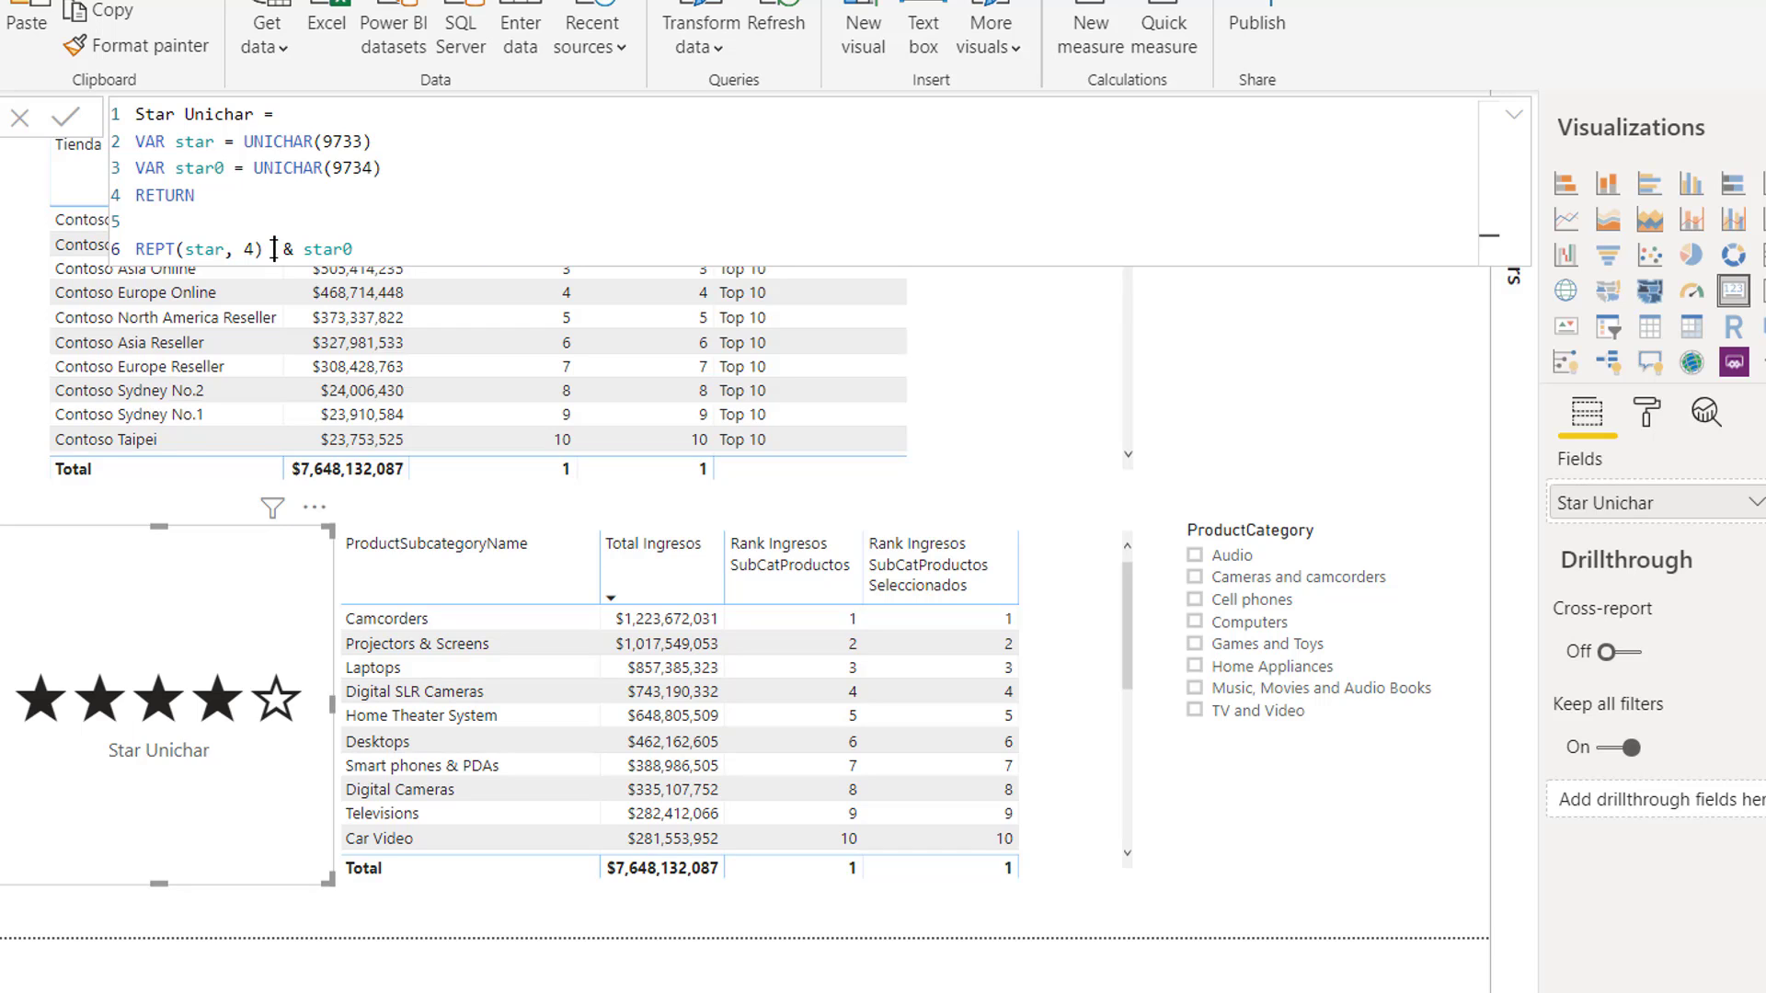
key("BackSpace")
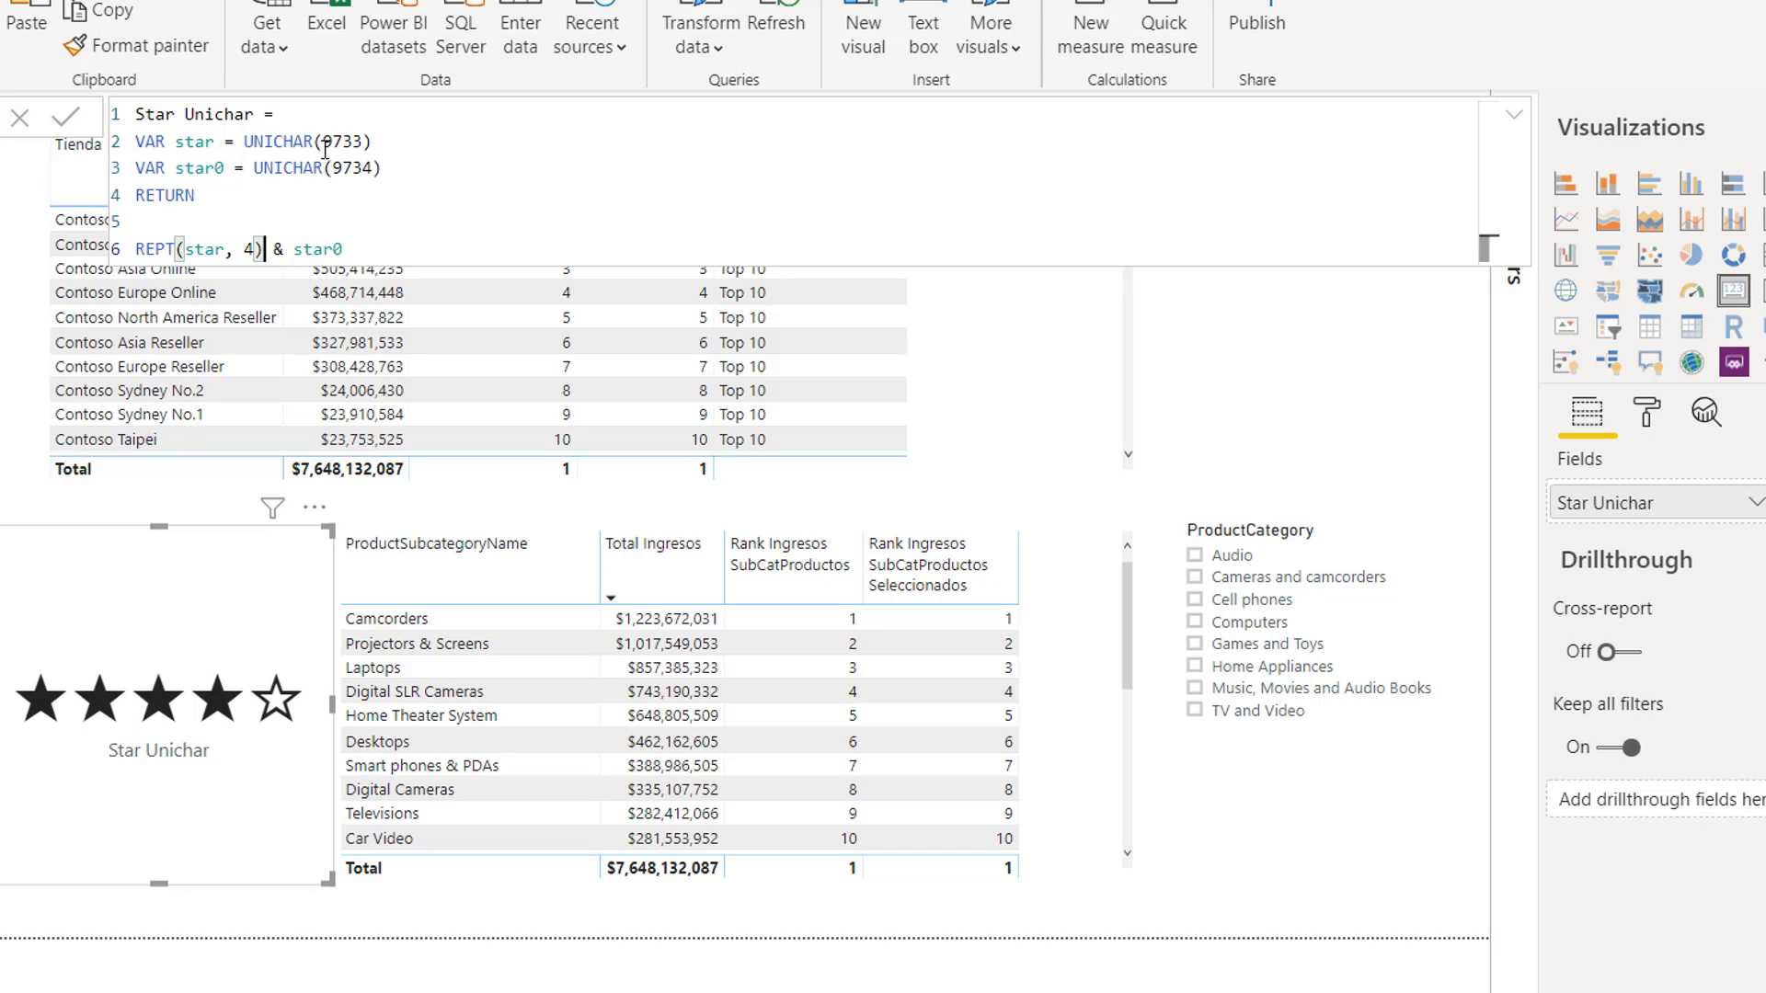
left_click(344, 248)
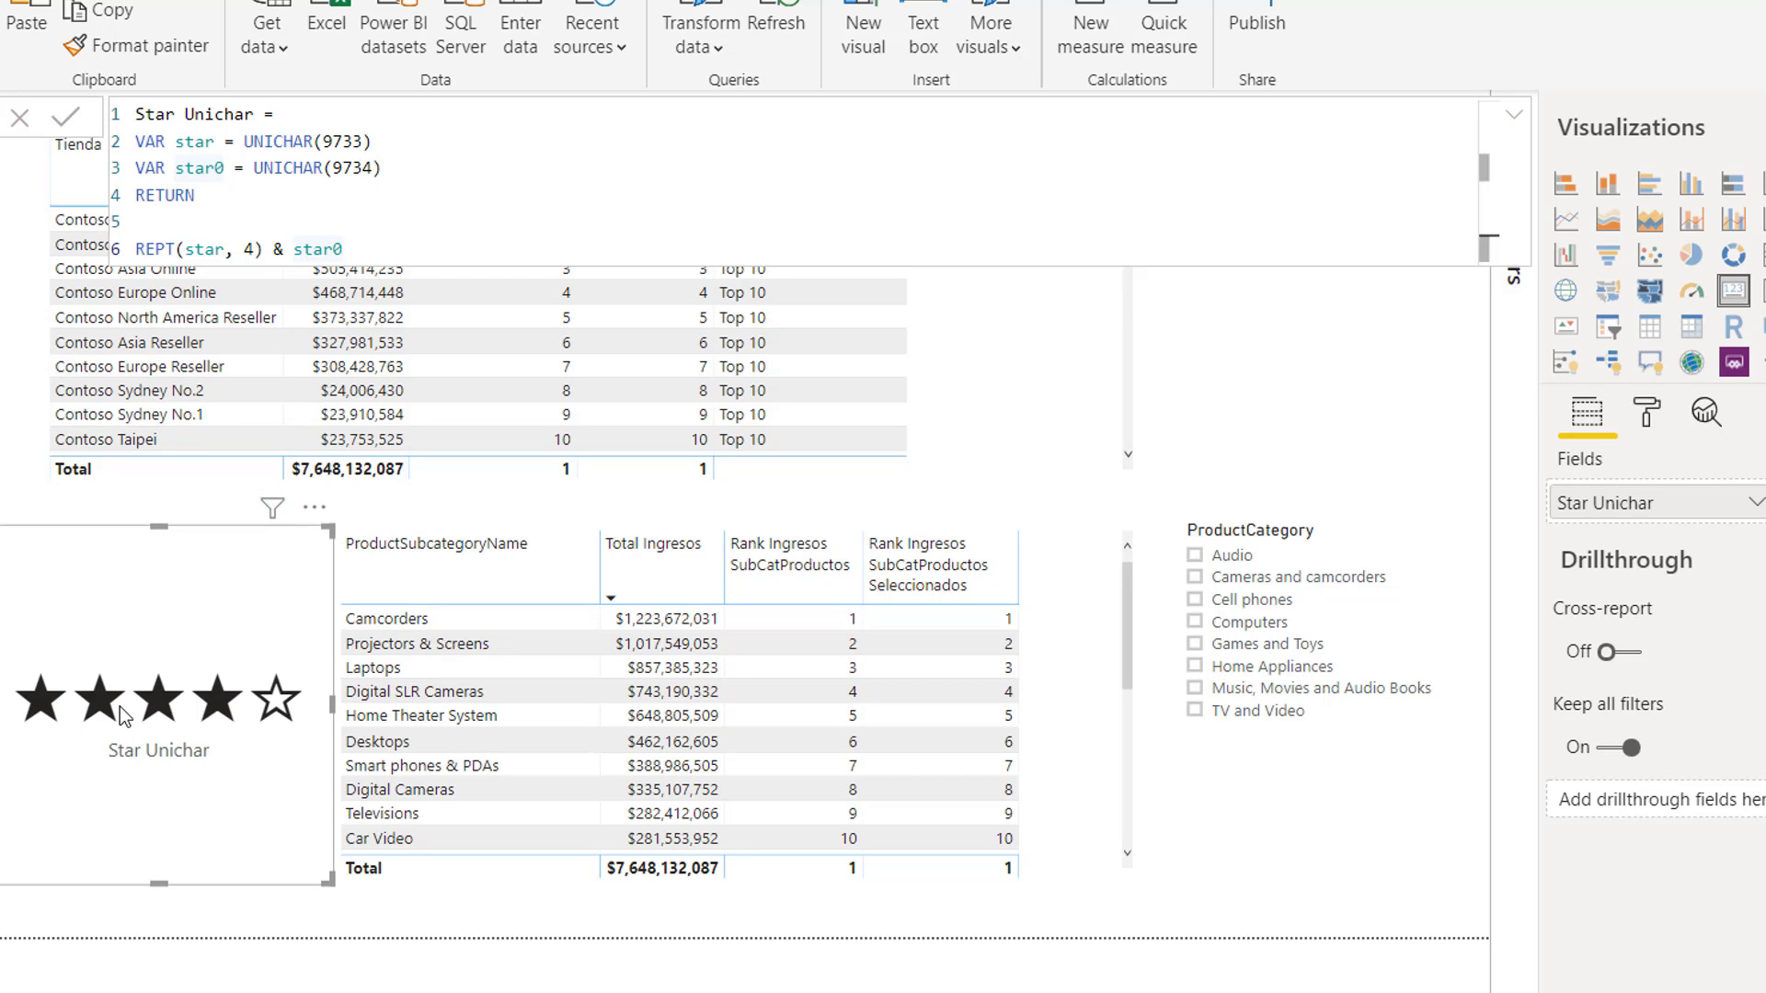
mouse_move(159, 732)
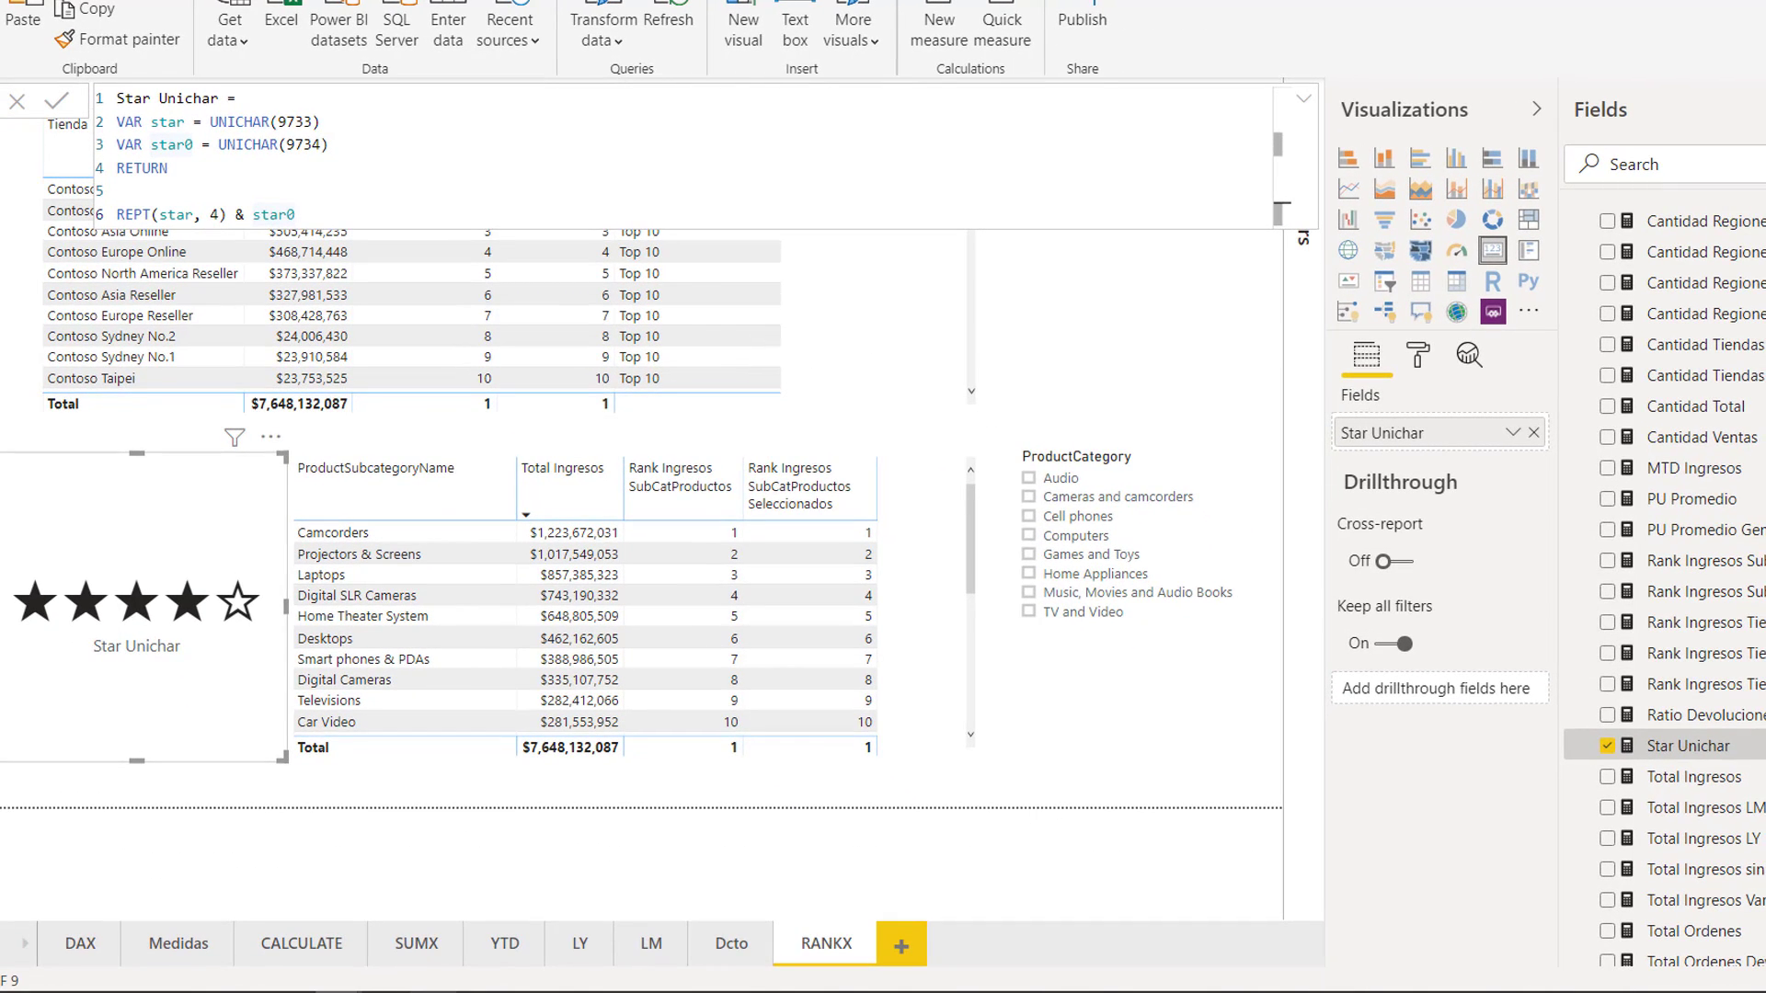
- Copy the IF/SWITCH expression from the Rank Ingresos Tiendas Cat measure and create a new measure in the DAX Medidas table
left_click(1749, 663)
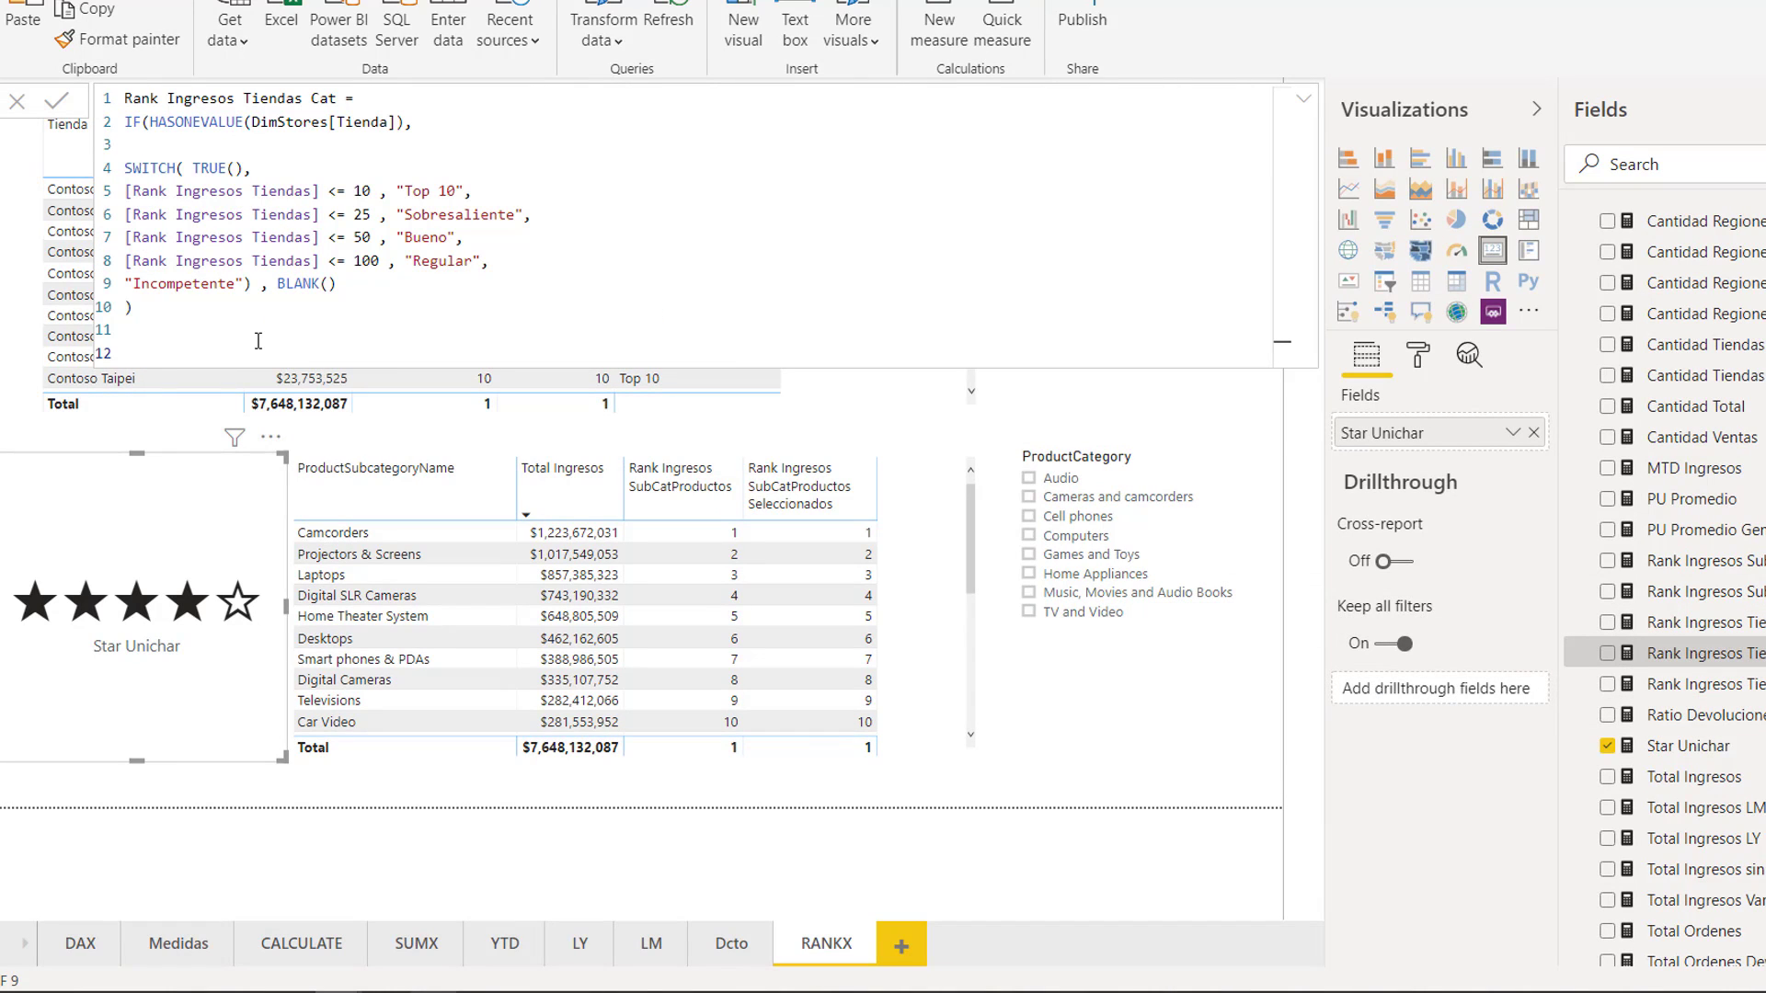
left_click_drag(255, 336, 118, 136)
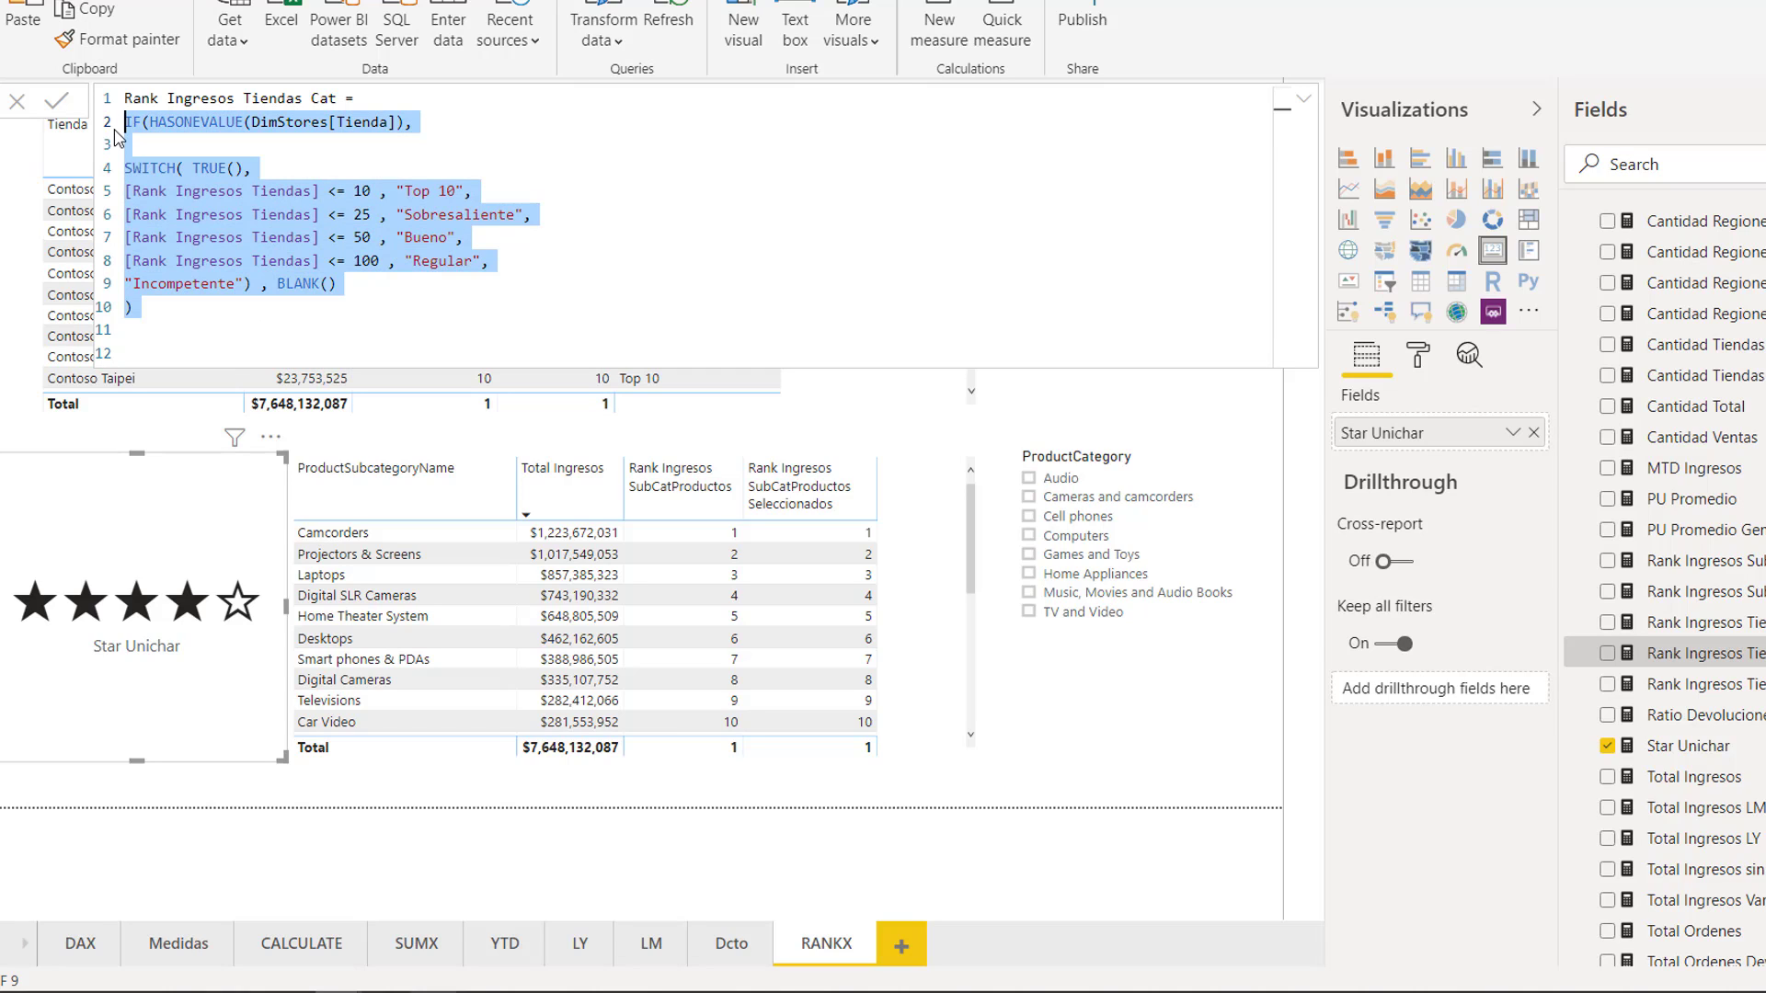
scroll(1692, 239, "up", 3)
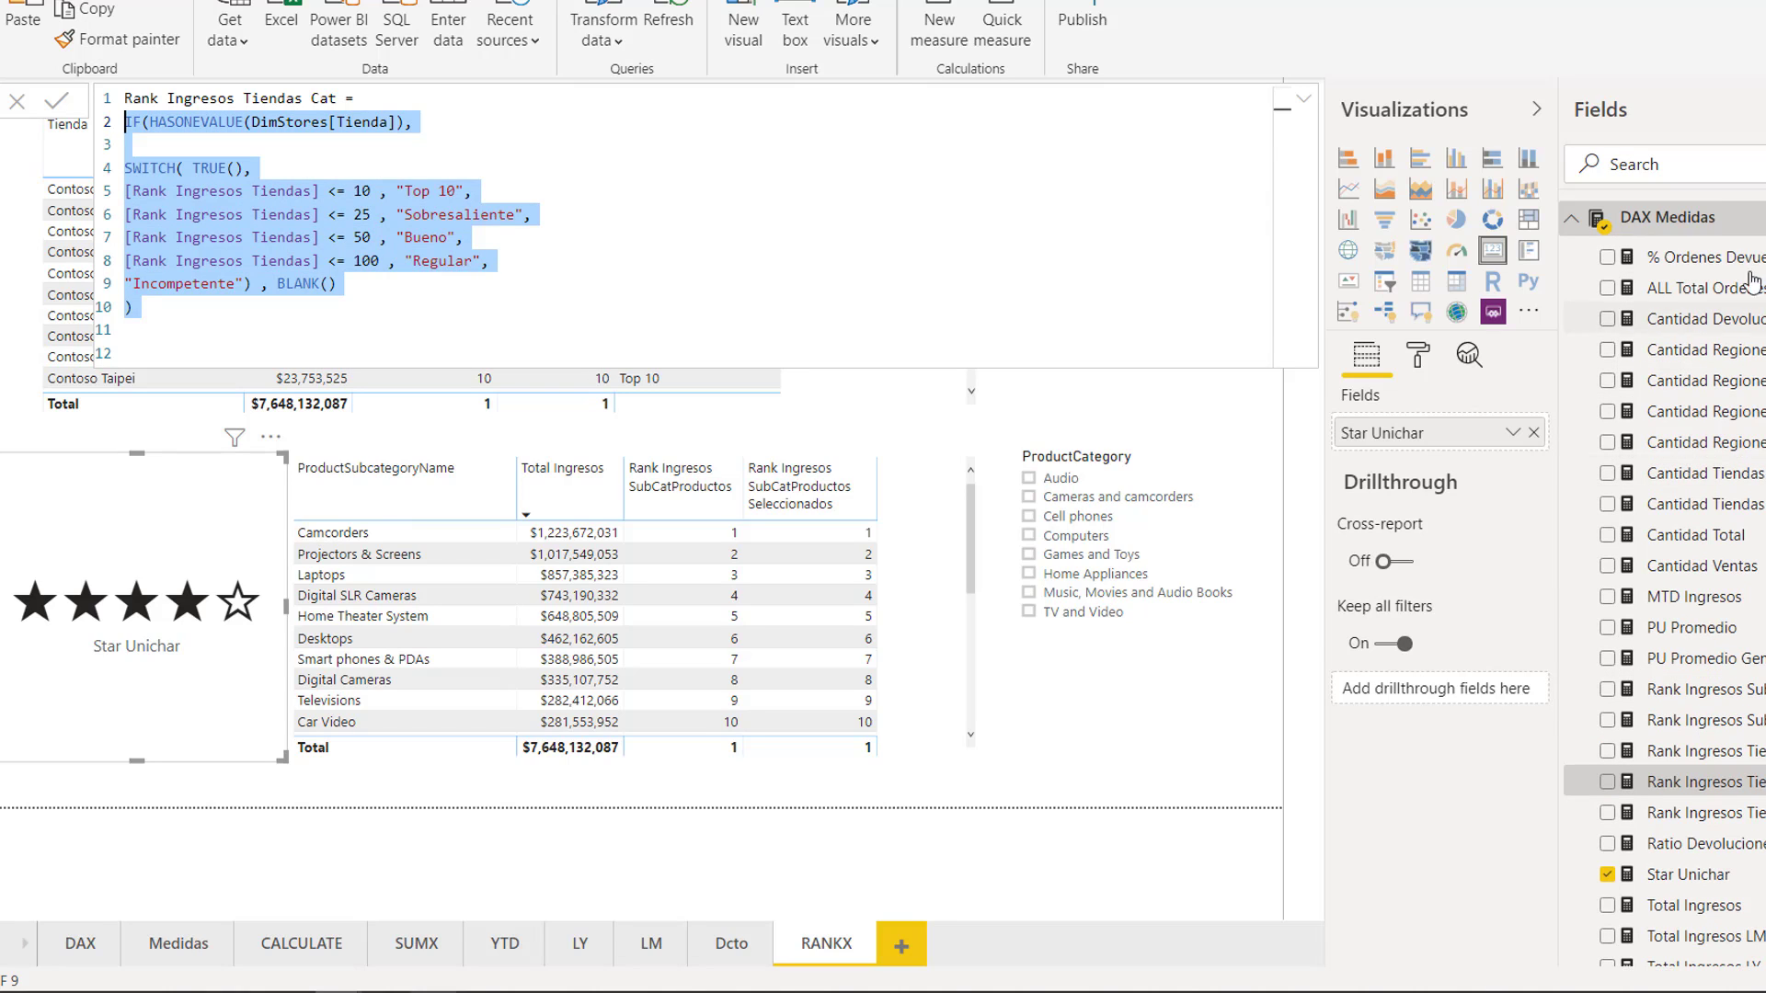
right_click(1695, 229)
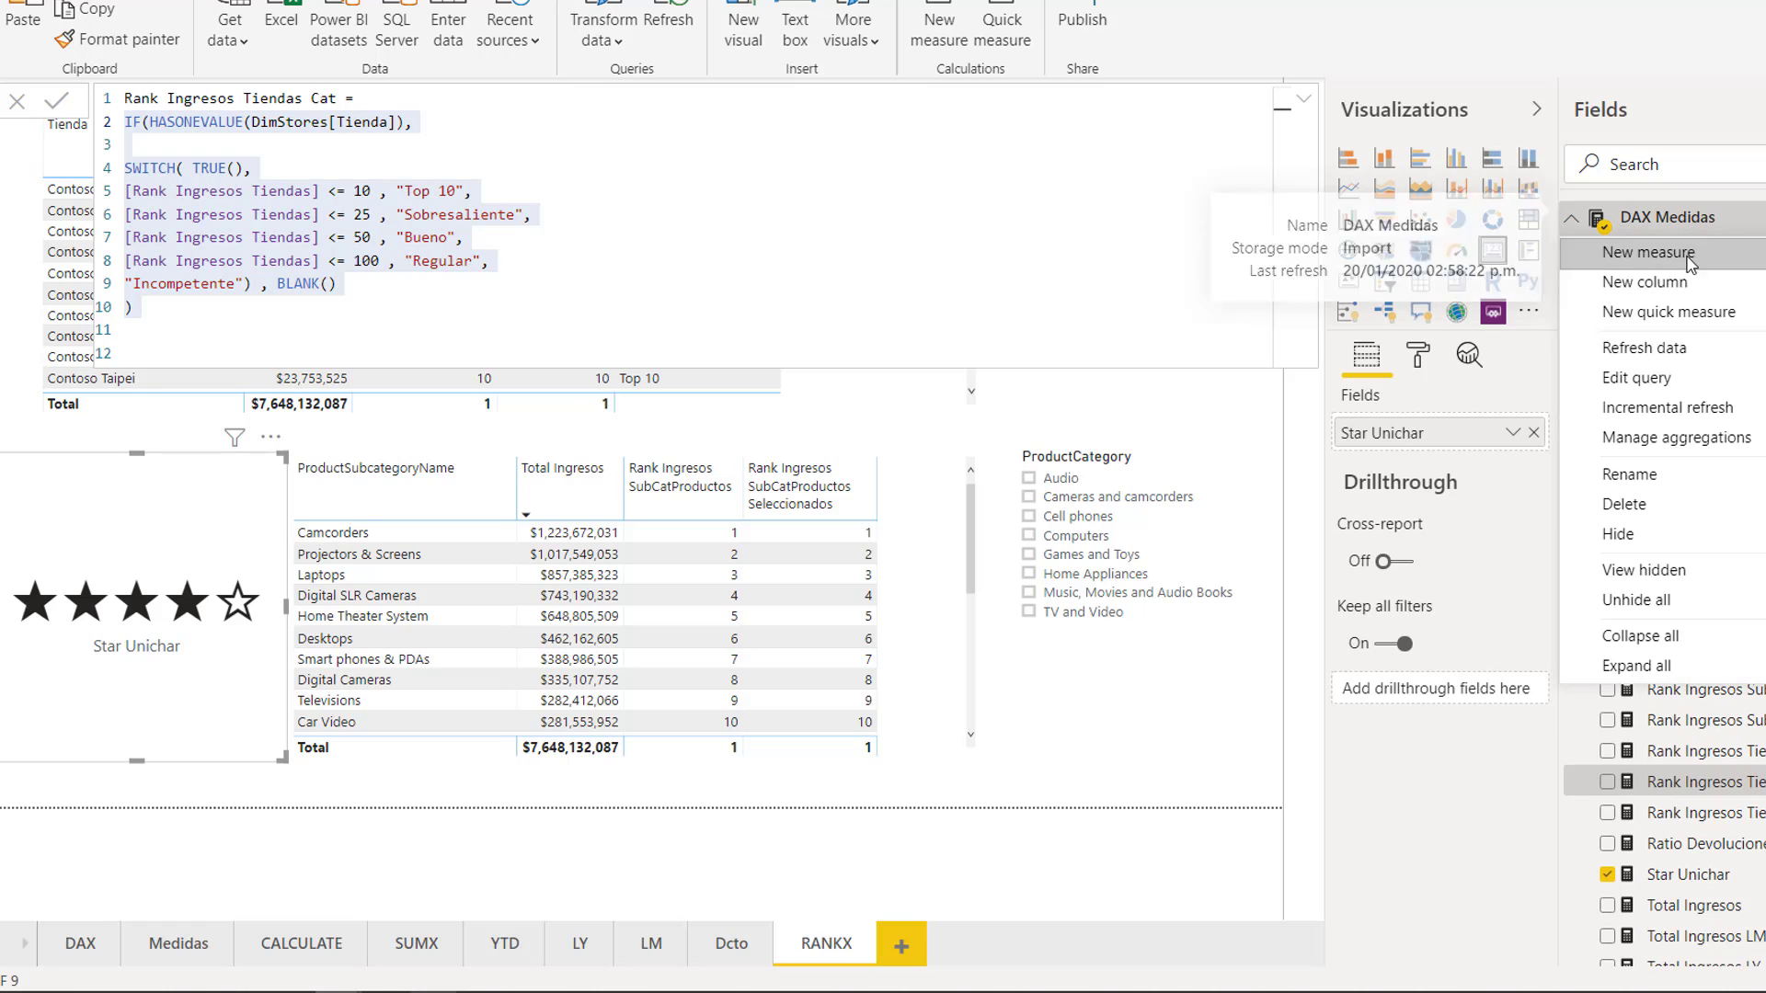
left_click(1683, 245)
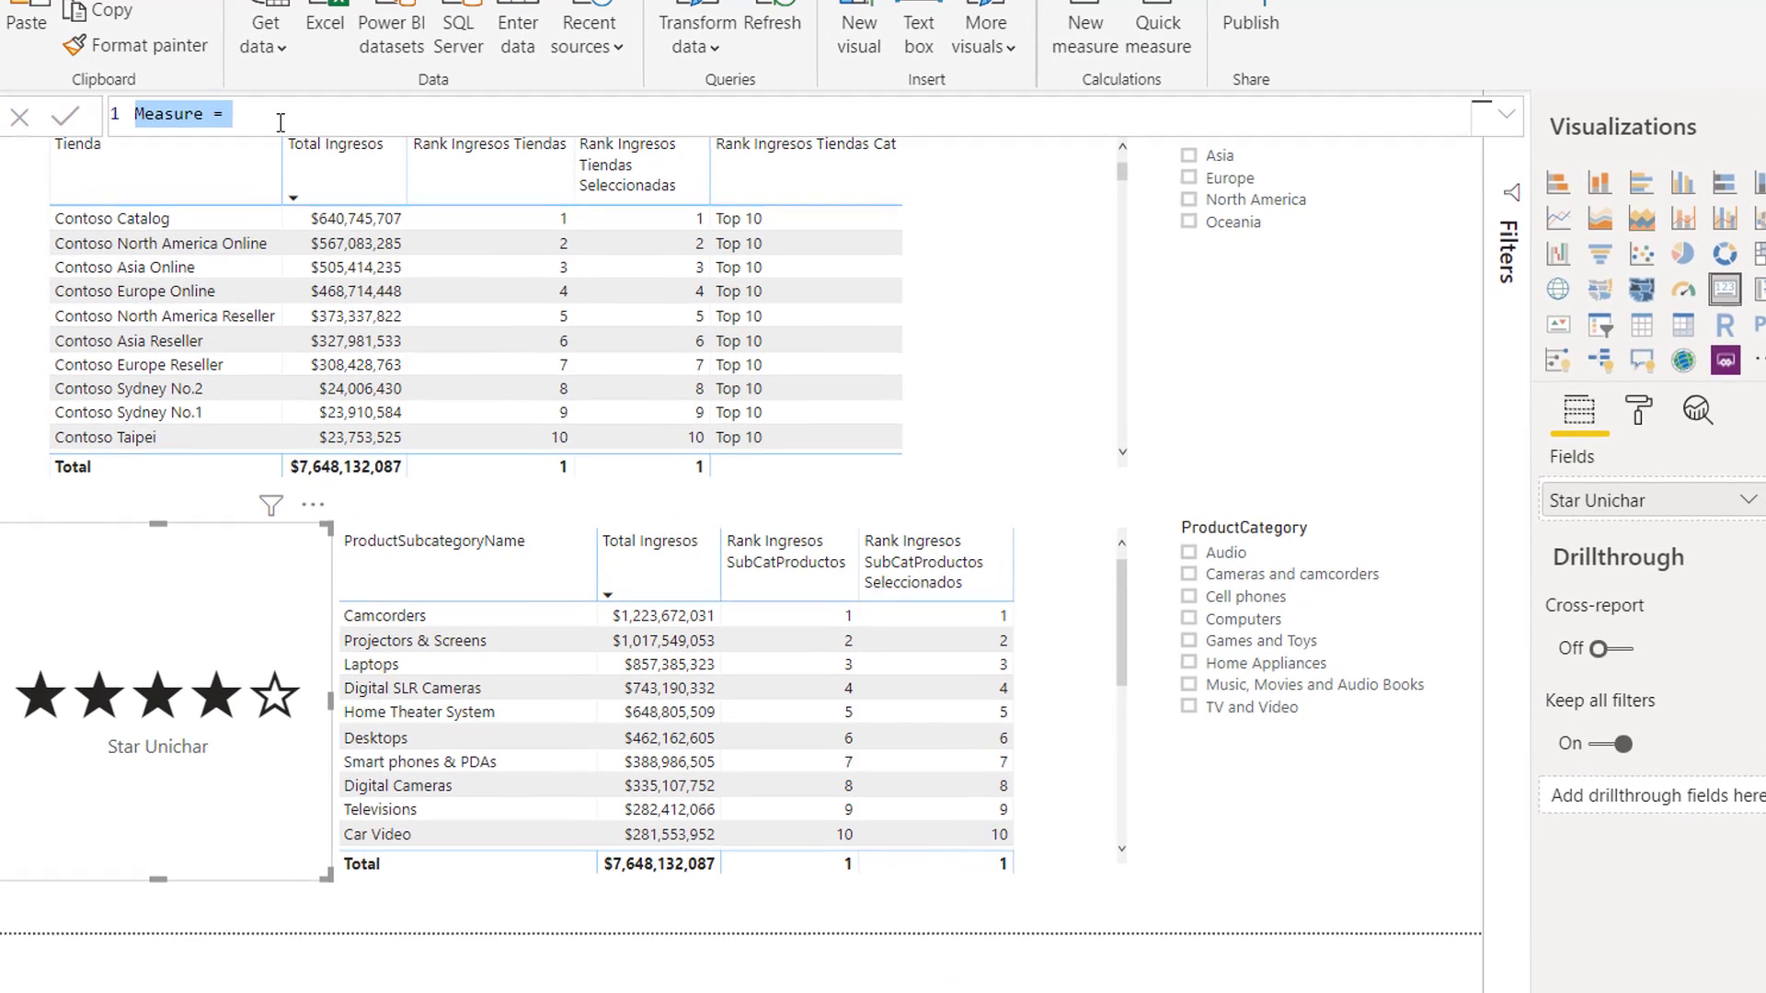
- Name the new measure Rank Ingresos Tiendas Cat Unichar and paste the copied IF/SWITCH expression on line 3 in the expanded formula editor
left_click(186, 98)
left_click_drag(215, 114, 138, 118)
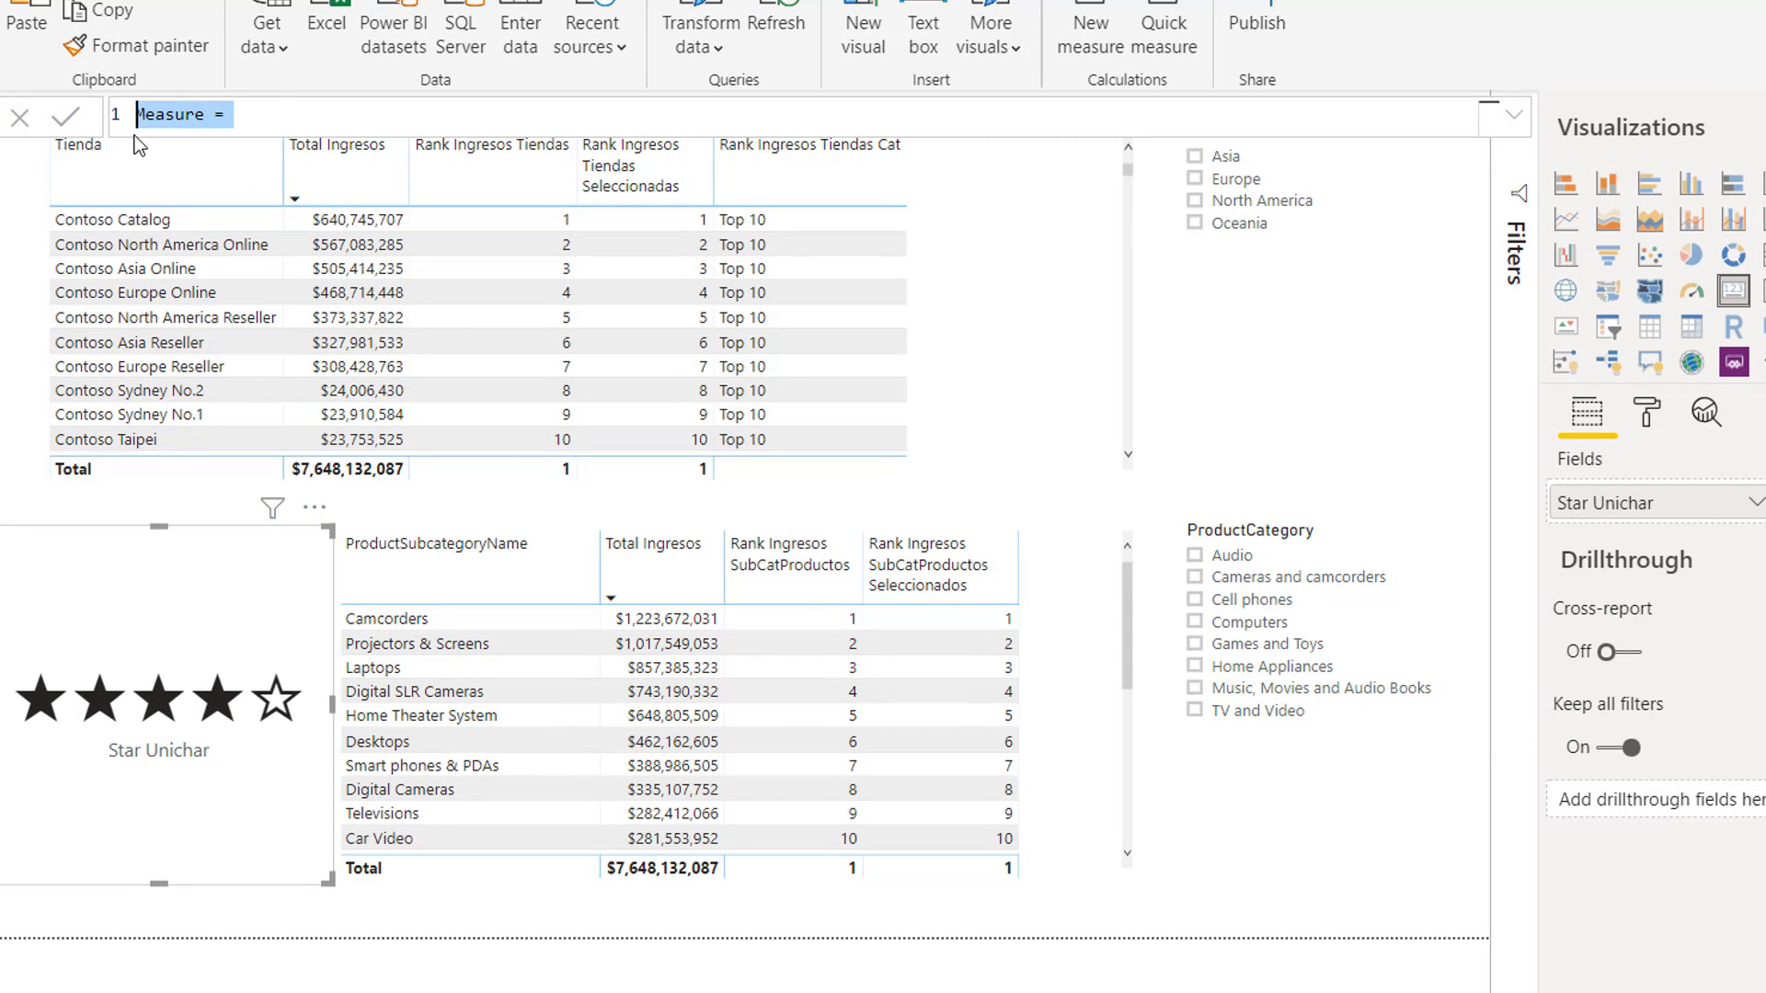
type("Rank ")
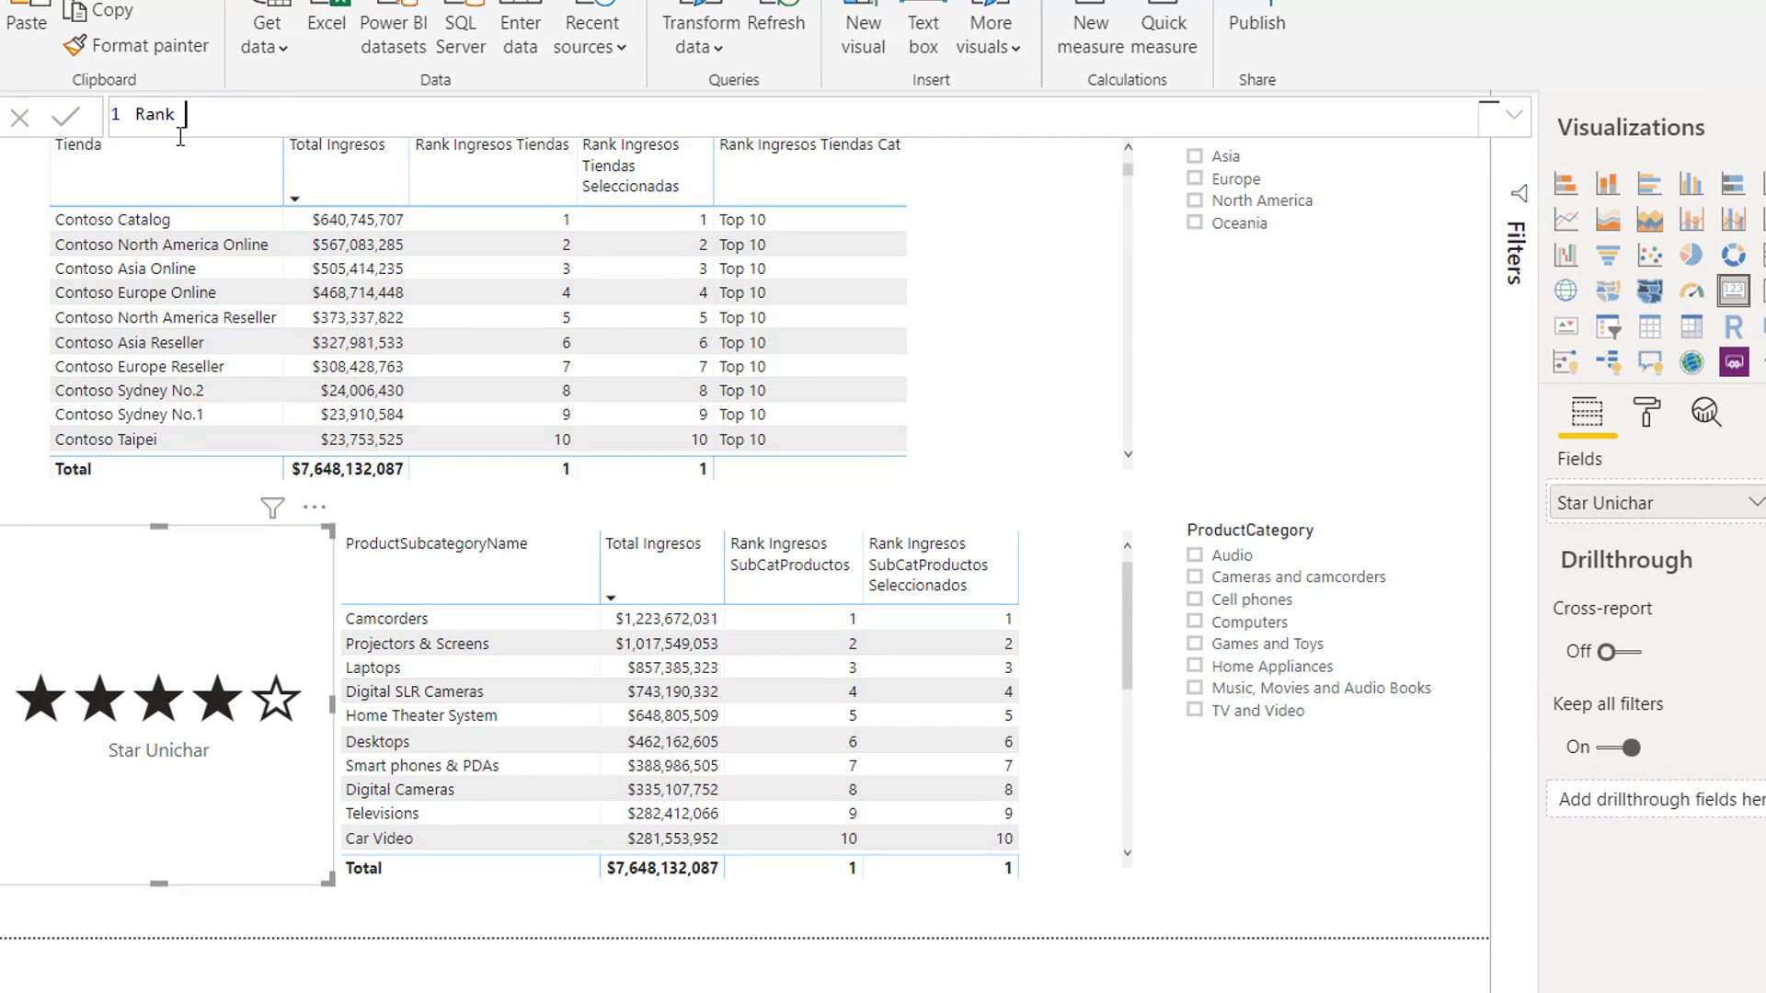
type("Ingresos Tiendas Ca")
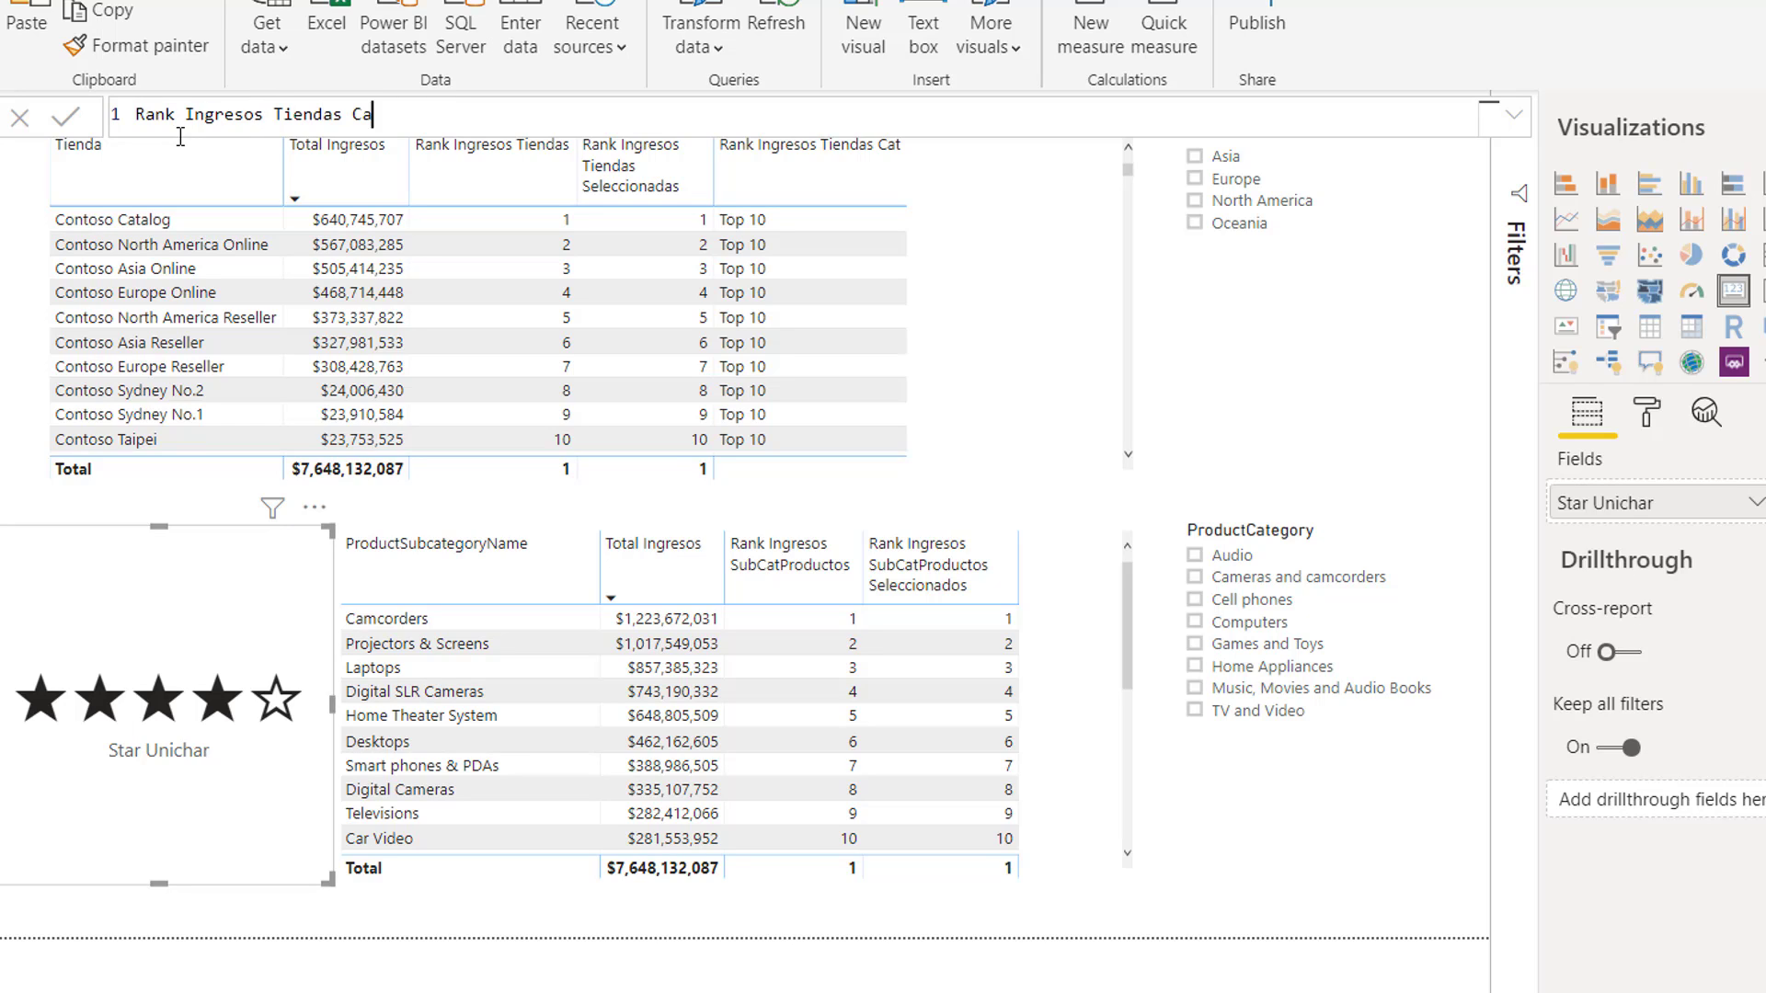
type("t Unichar =")
key("shift+Return")
key("shift+Return")
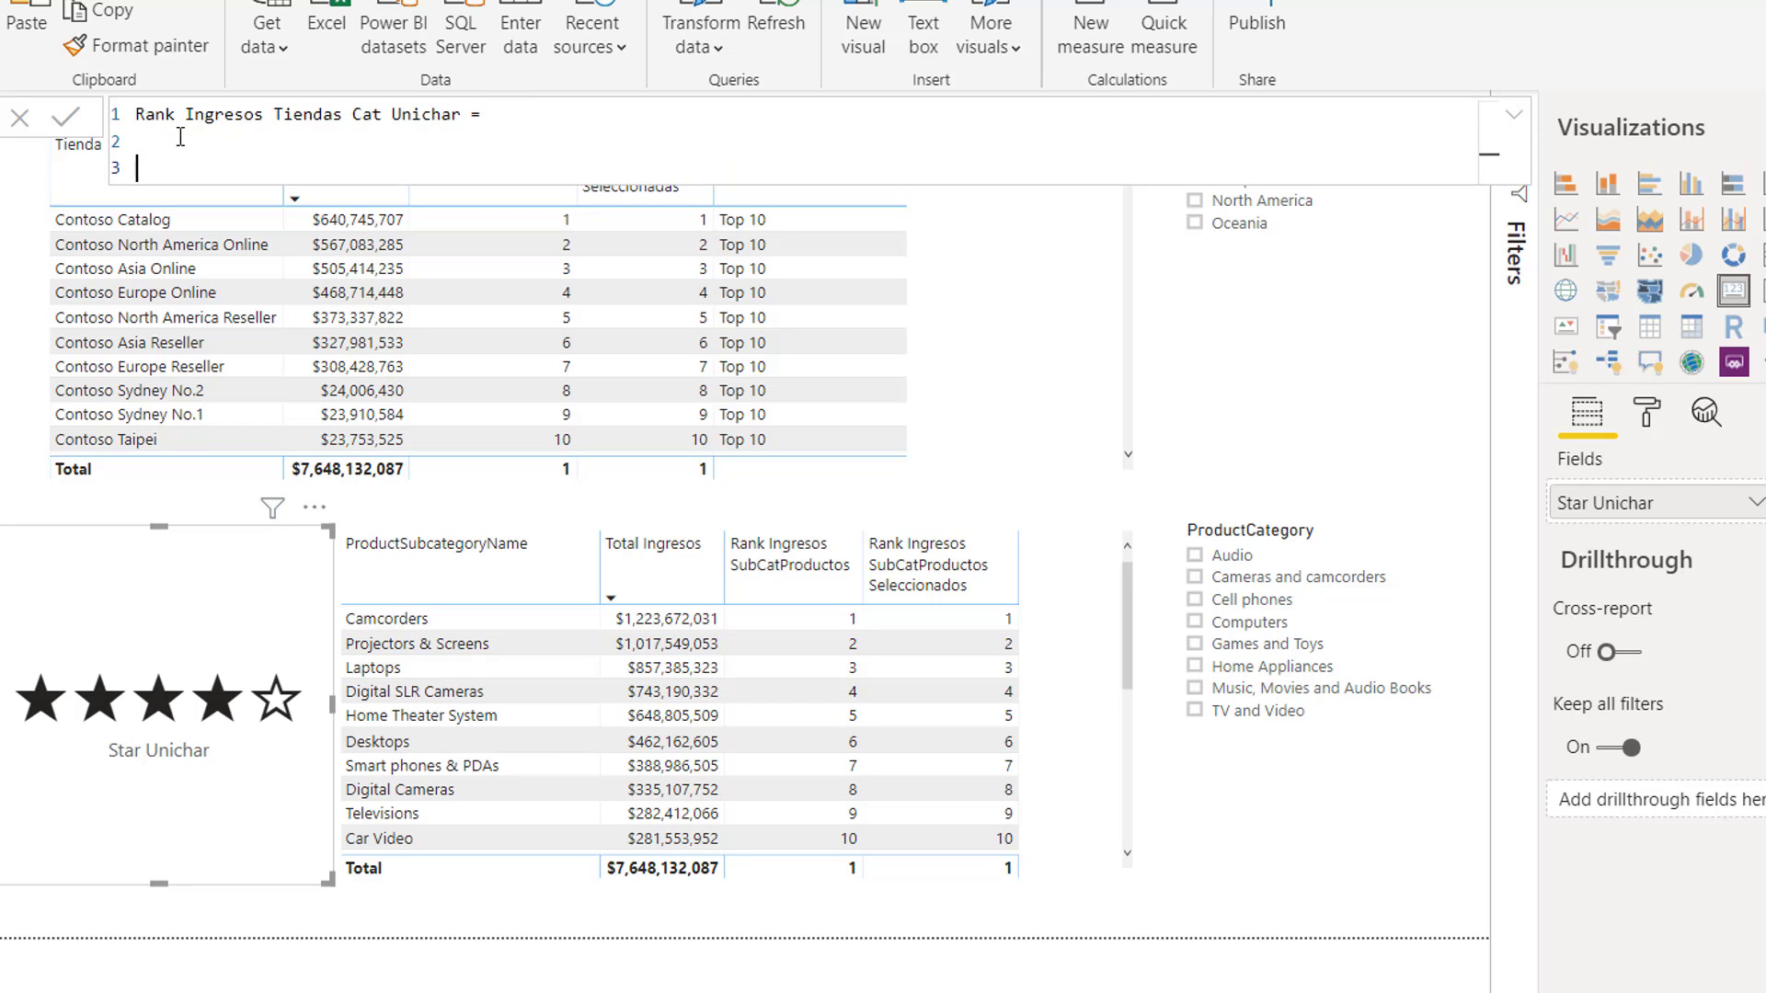
left_click(1513, 114)
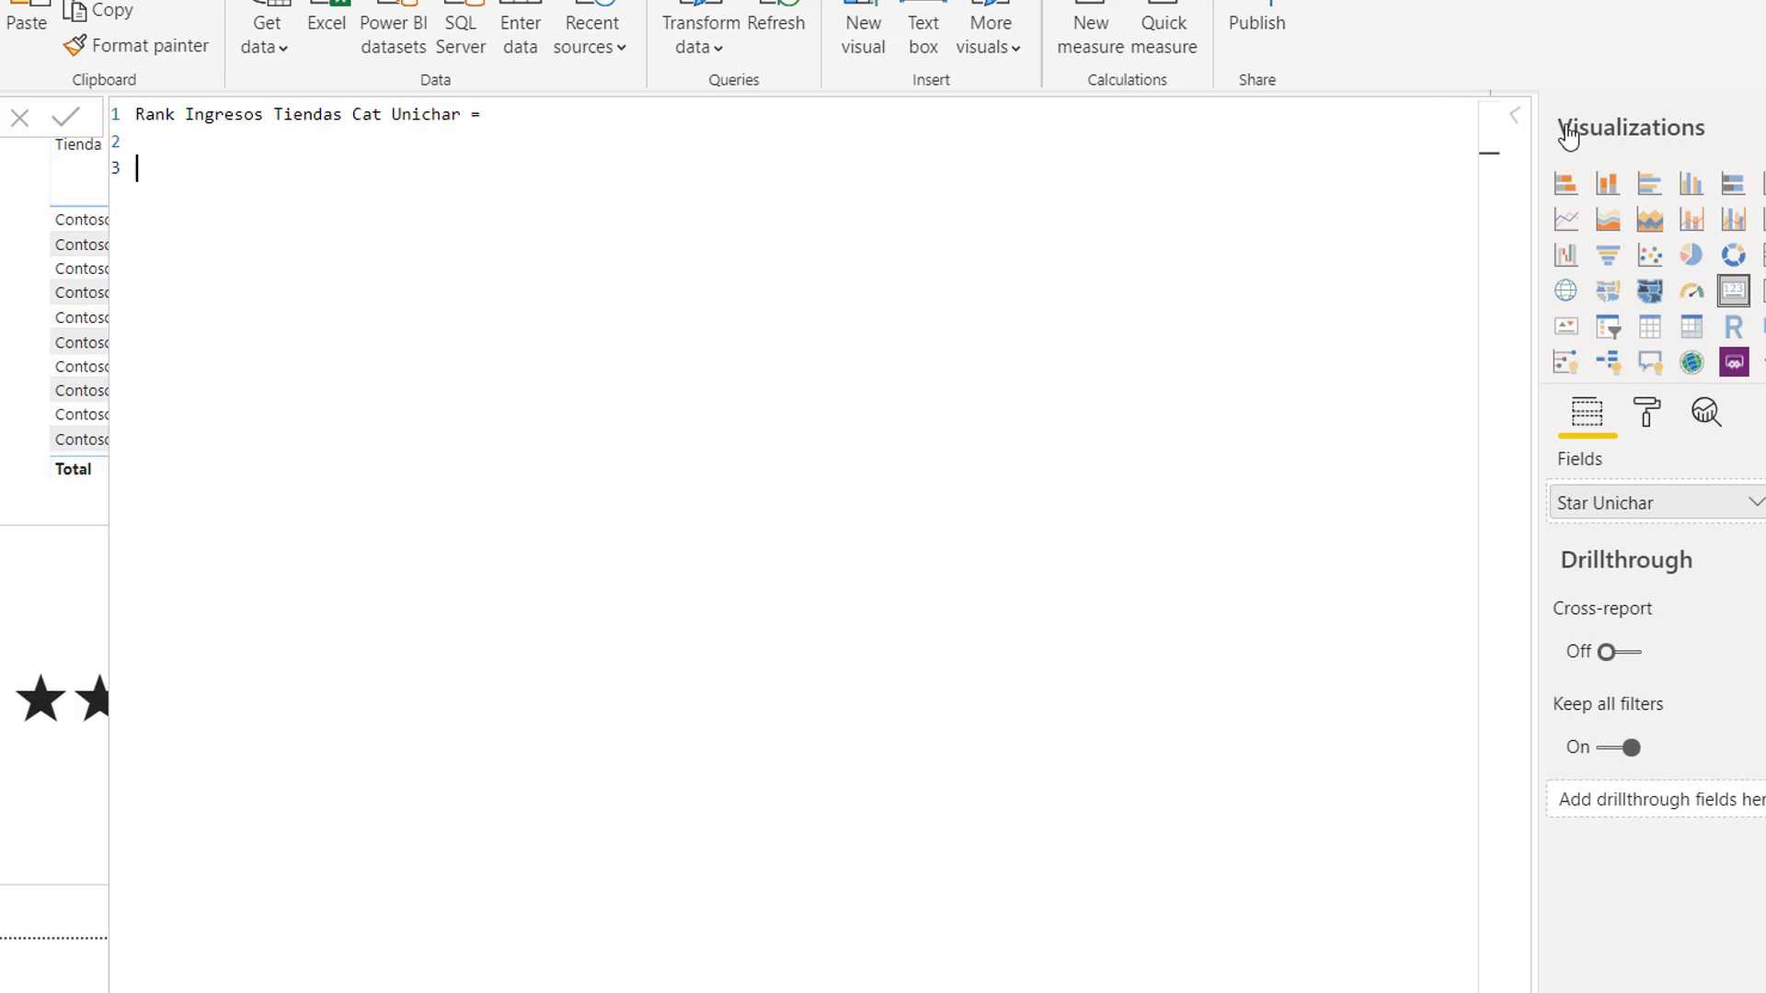
type("IF(HASONEVALUE(DimStores[Tienda]),  SWITCH( TRUE(), [Rank Ingresos Tiendas] <= 10 , \"Top 10\", [Rank Ingresos Tiendas] <= 25 , \"Sobresaliente\", [Rank Ingresos Tiendas] <= 50 , \"Bueno\", [Rank Ingresos Tiendas] <= 100 , \"Regular\", \"Incompetente\") , BLANK() )")
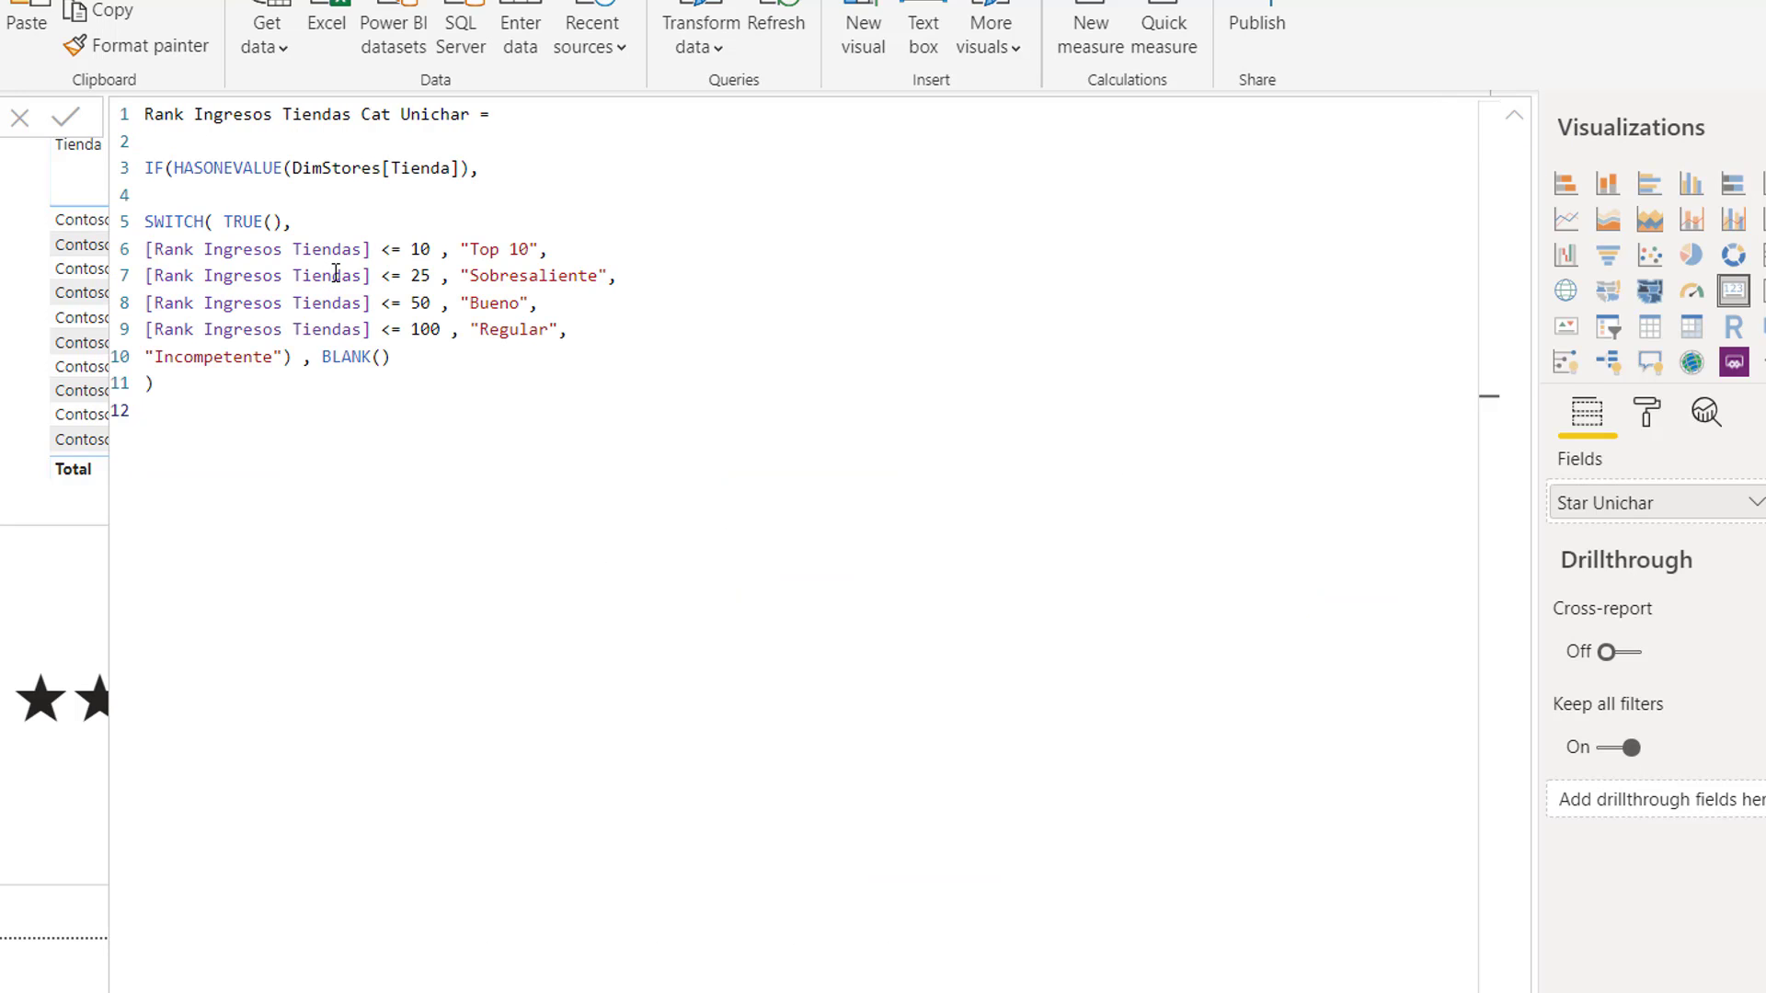
- Insert two blank lines above the IF expression and declare VAR star = UNICHAR(9733) on line 3
left_click(168, 142)
key("Return")
key("Return")
key("Up")
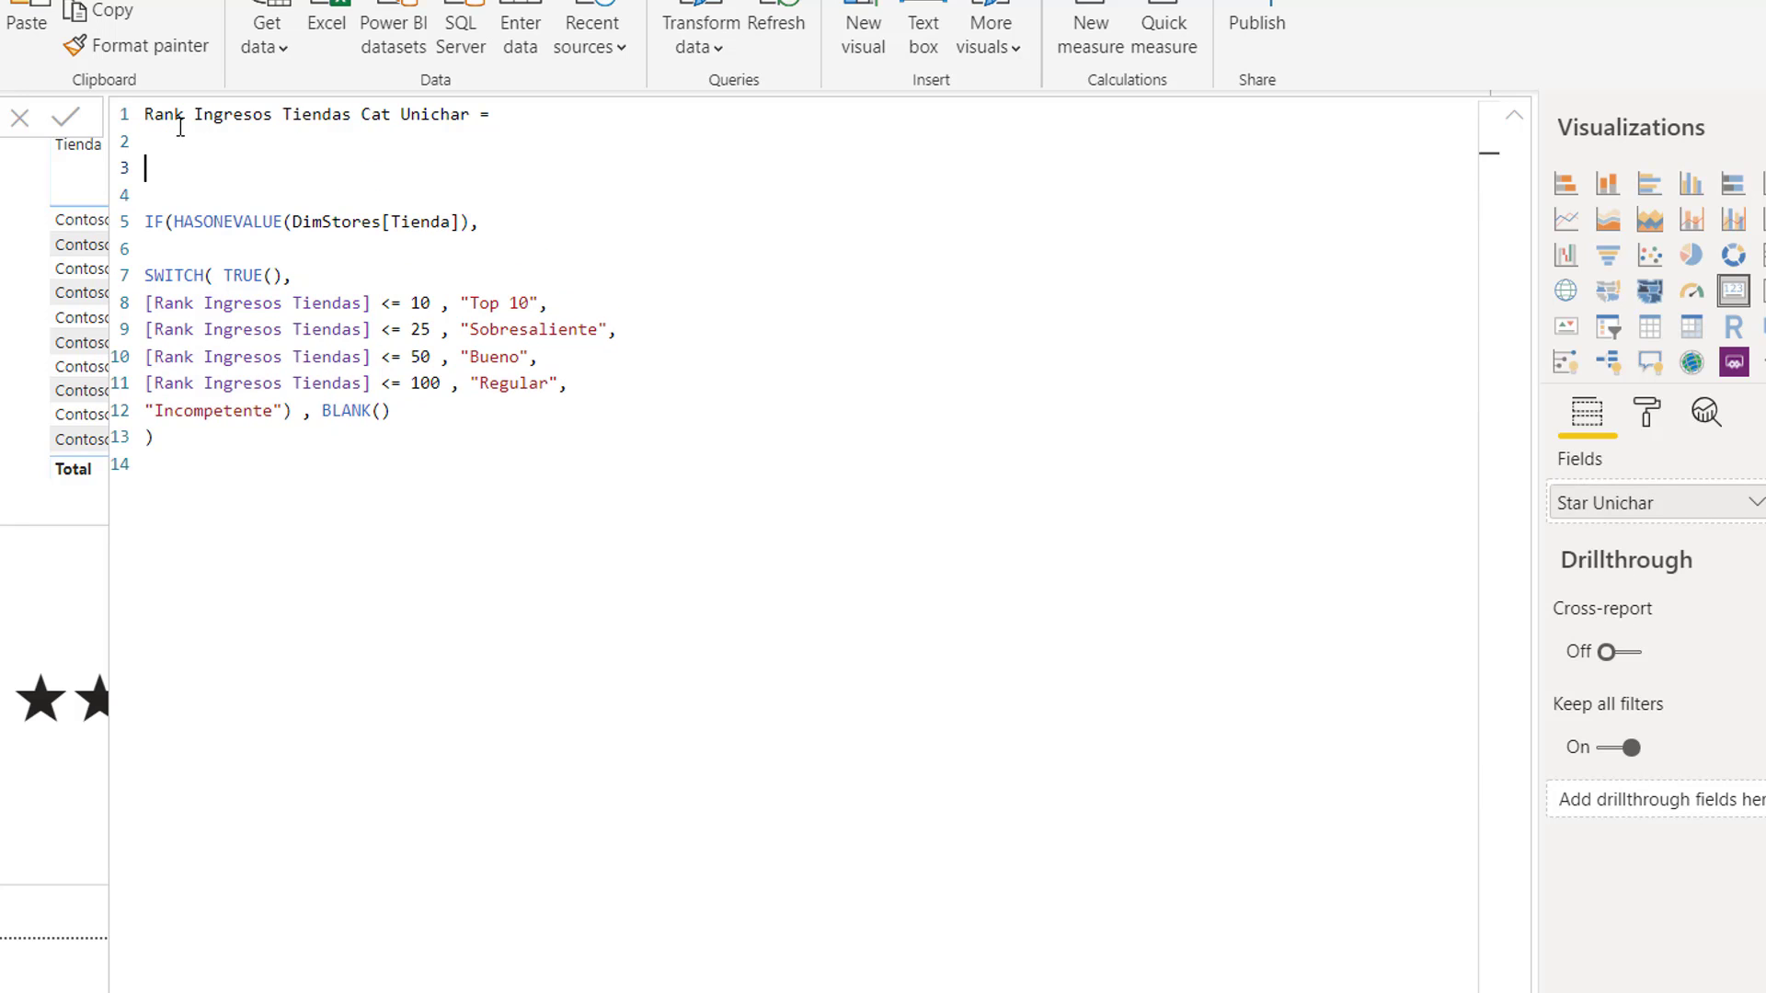
type("VAR star = UNIC")
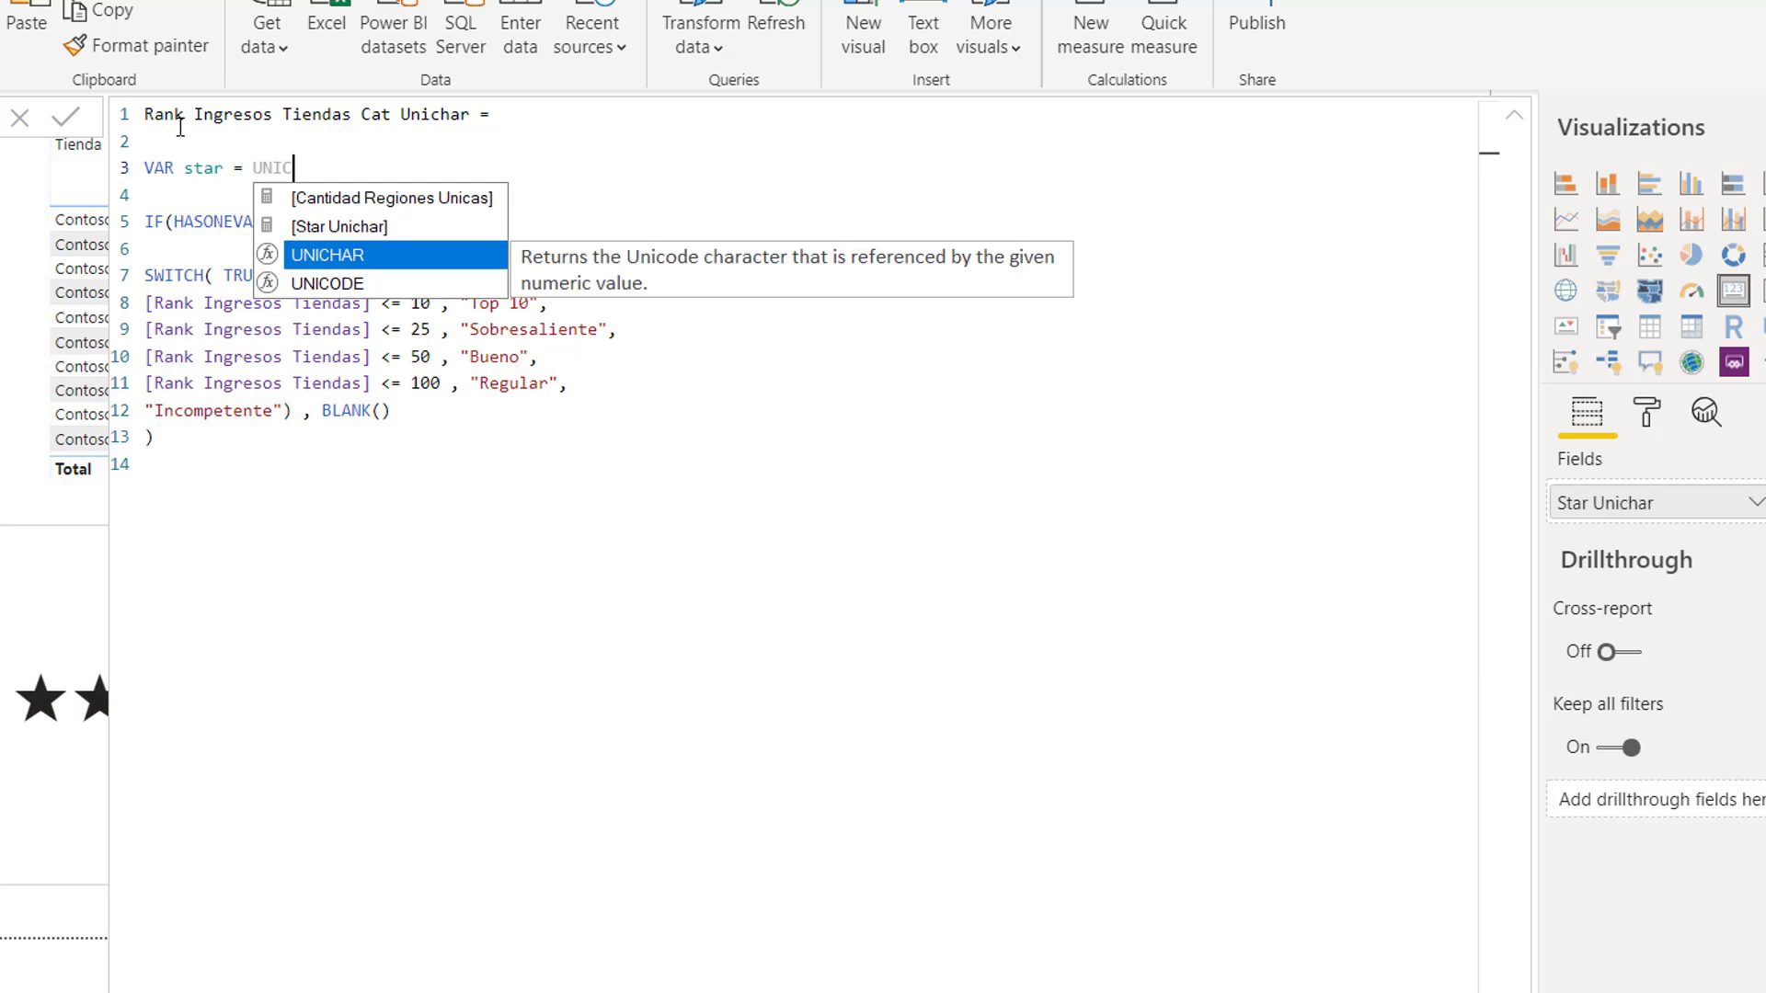
type("HAR(9")
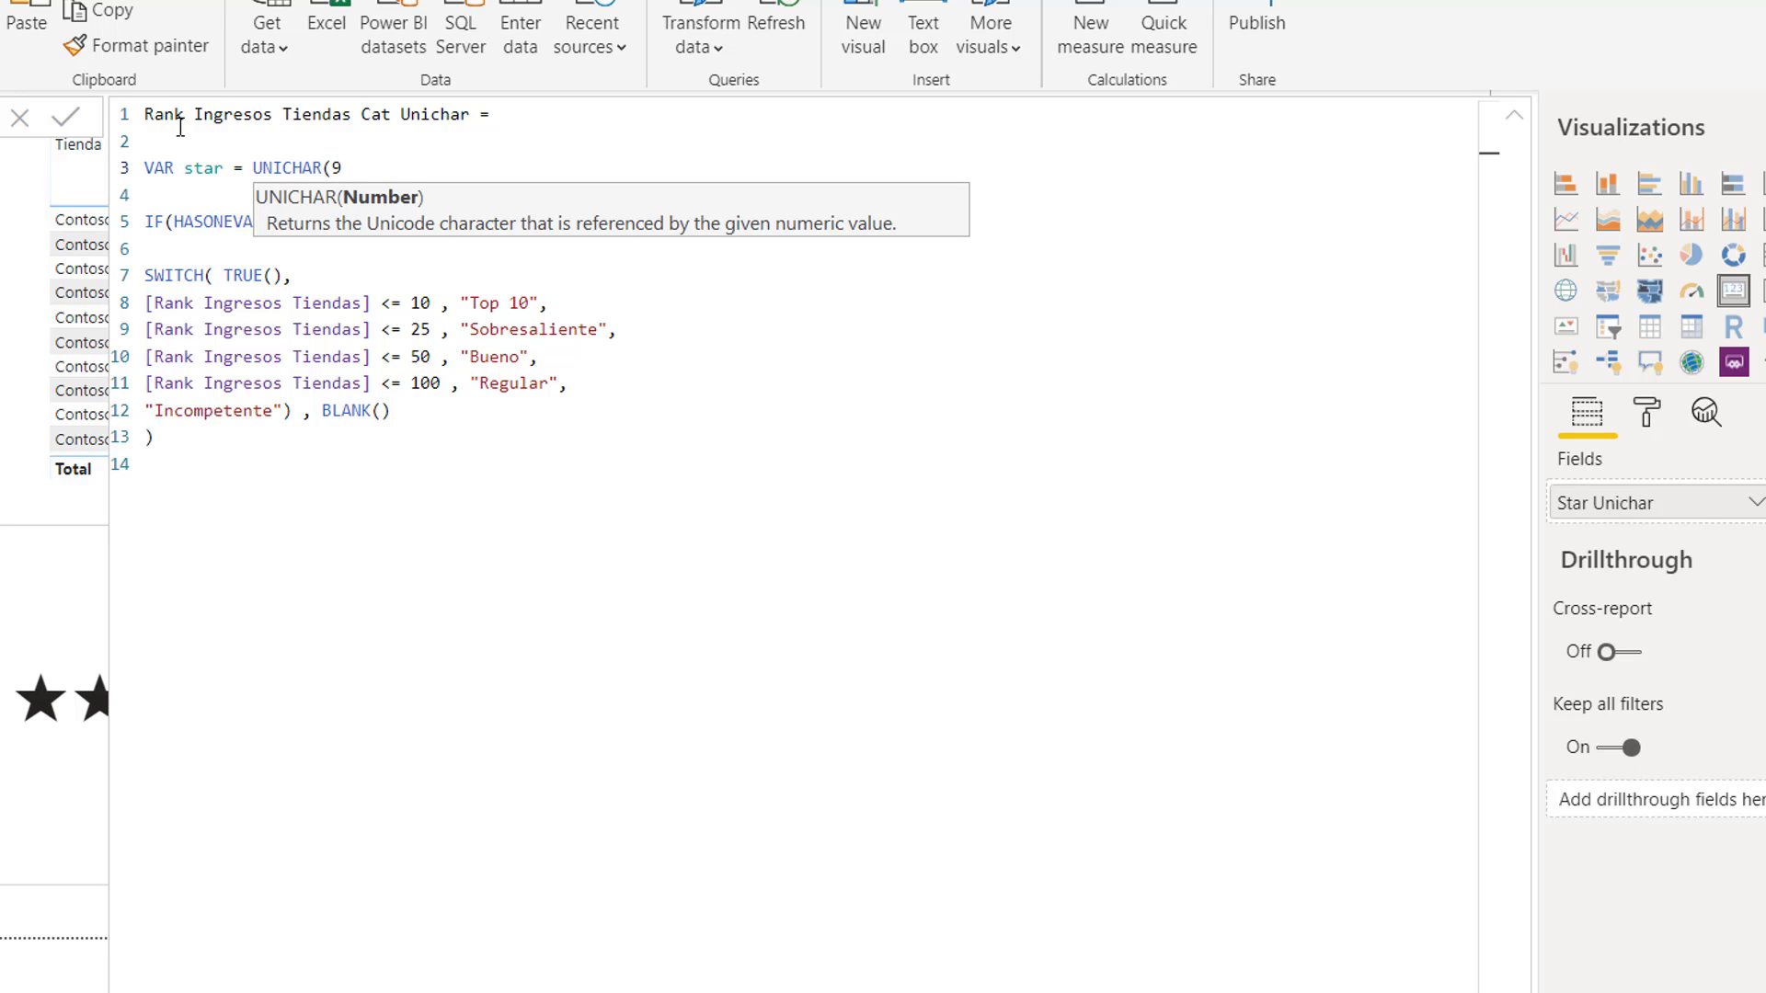
type("733)")
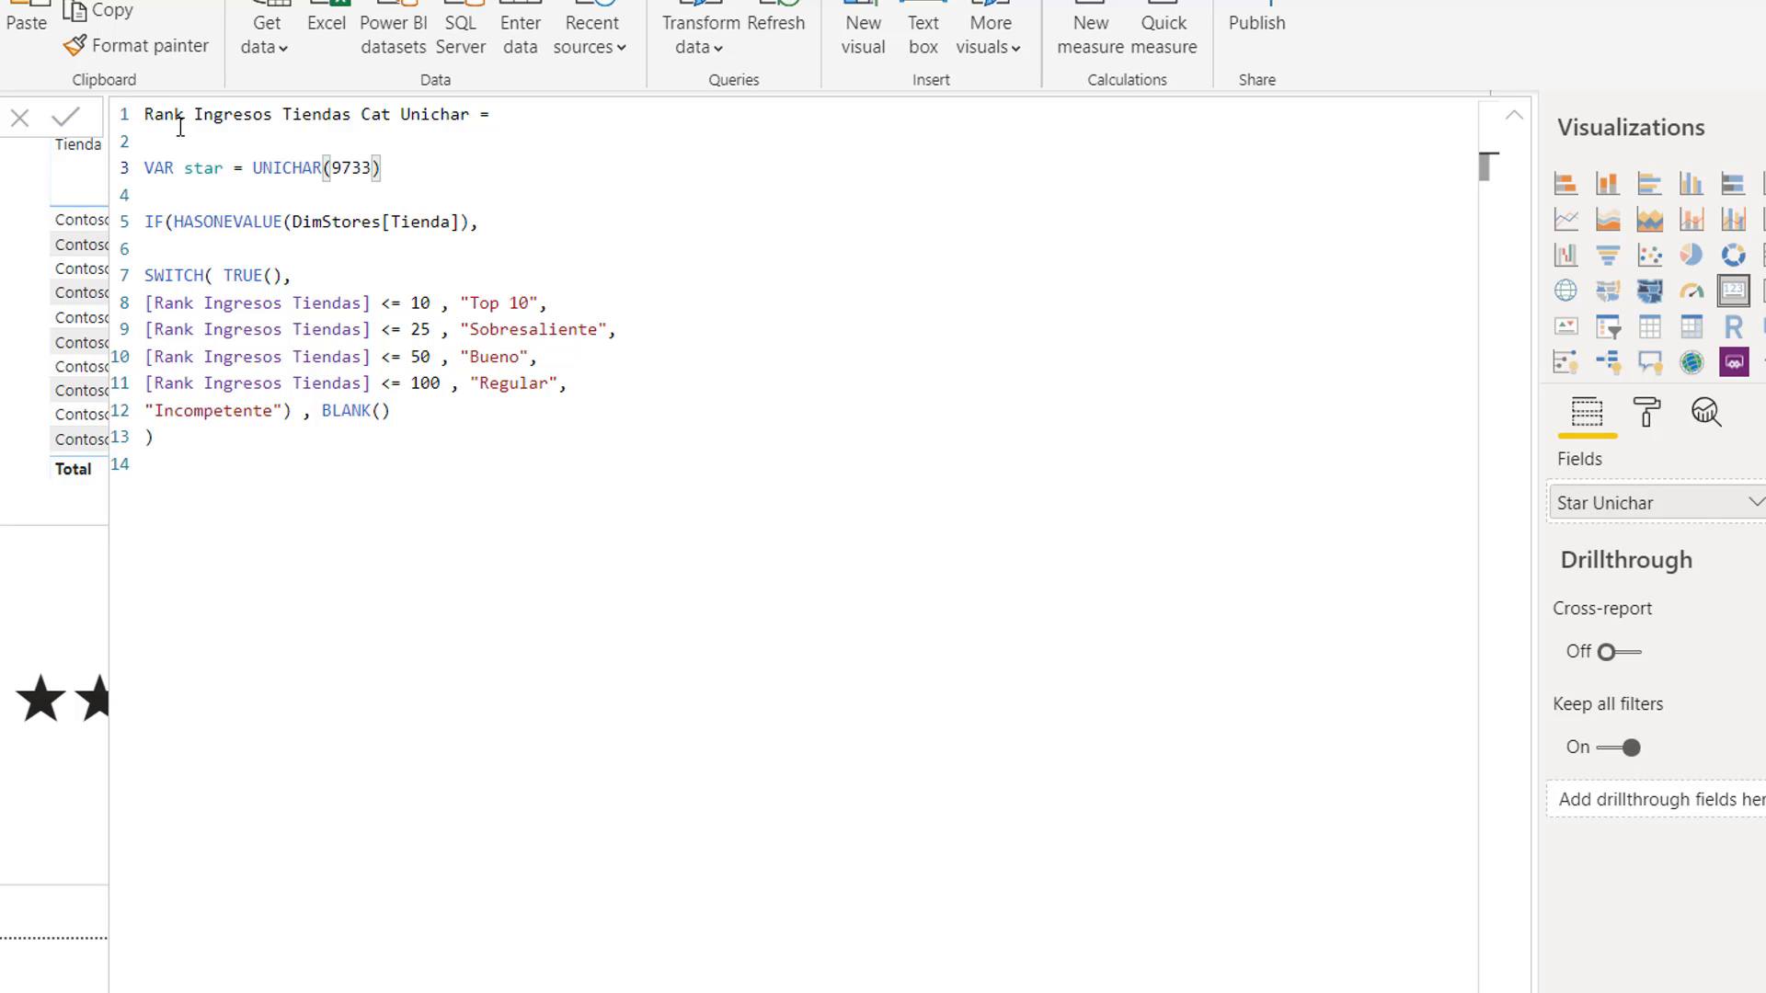
- Declare VAR star0 = UNICHAR(9734) on a new line 4 of the Rank Ingresos Tiendas Cat Unichar formula
key("Return")
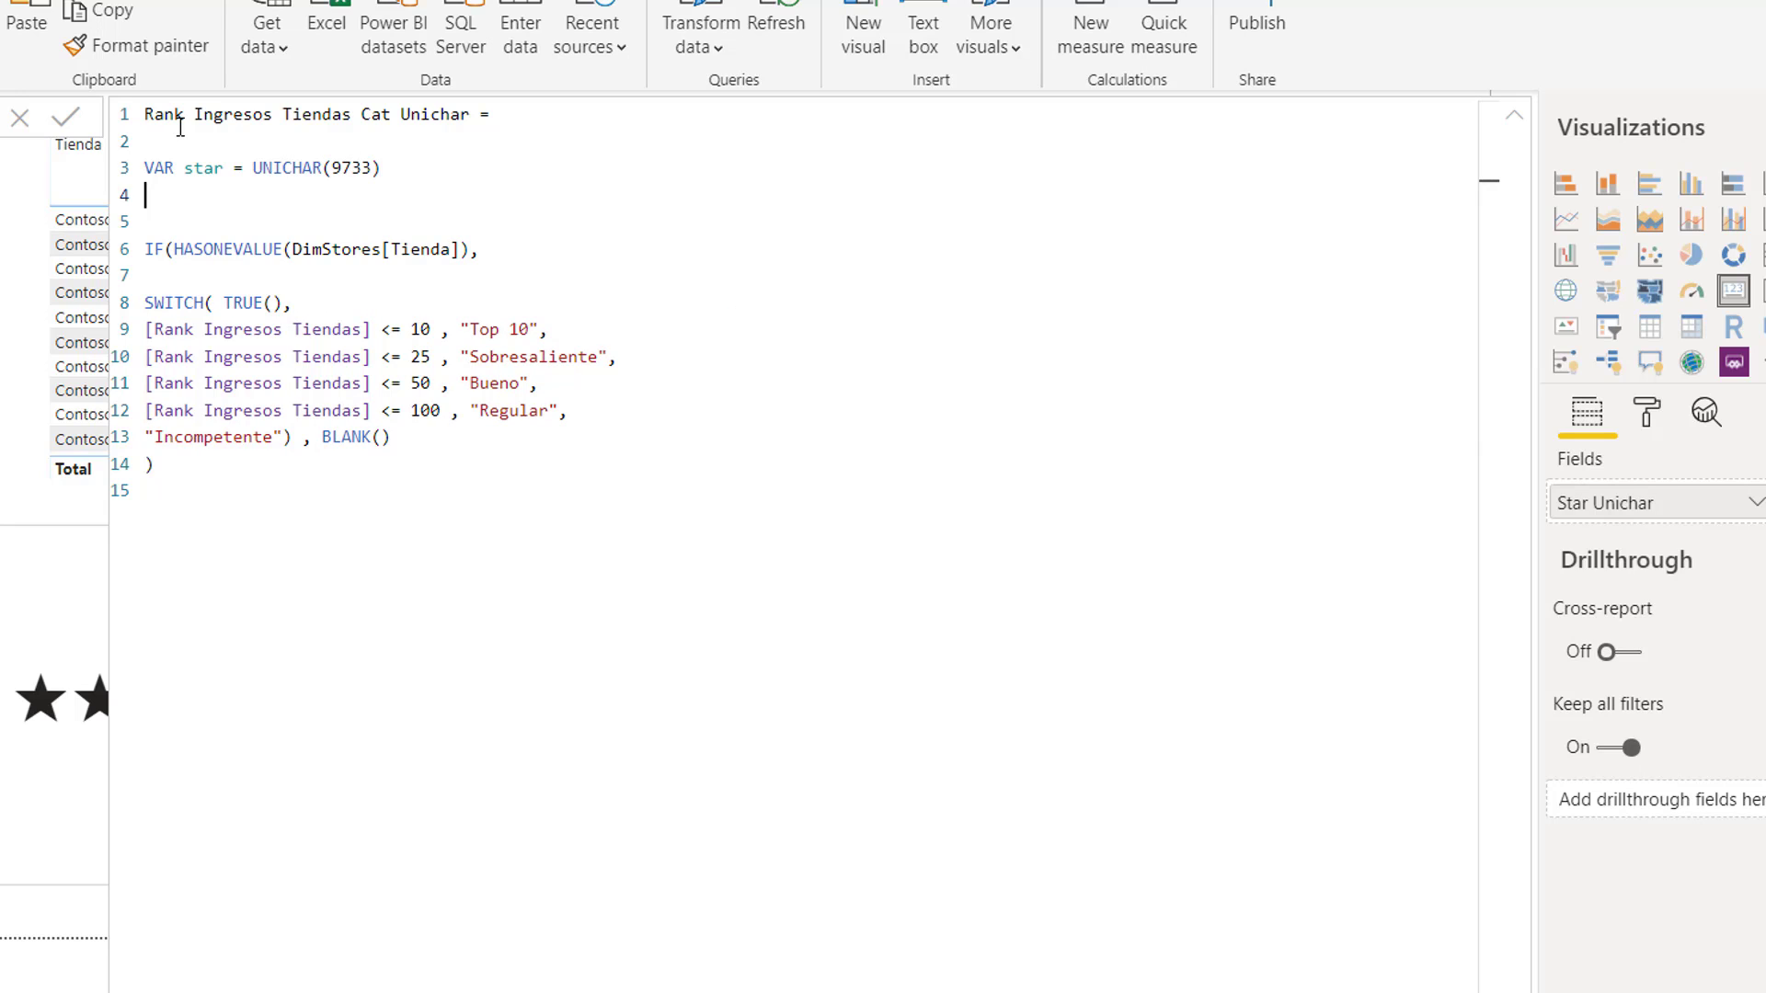
type("VAR star0 = UNICHAR")
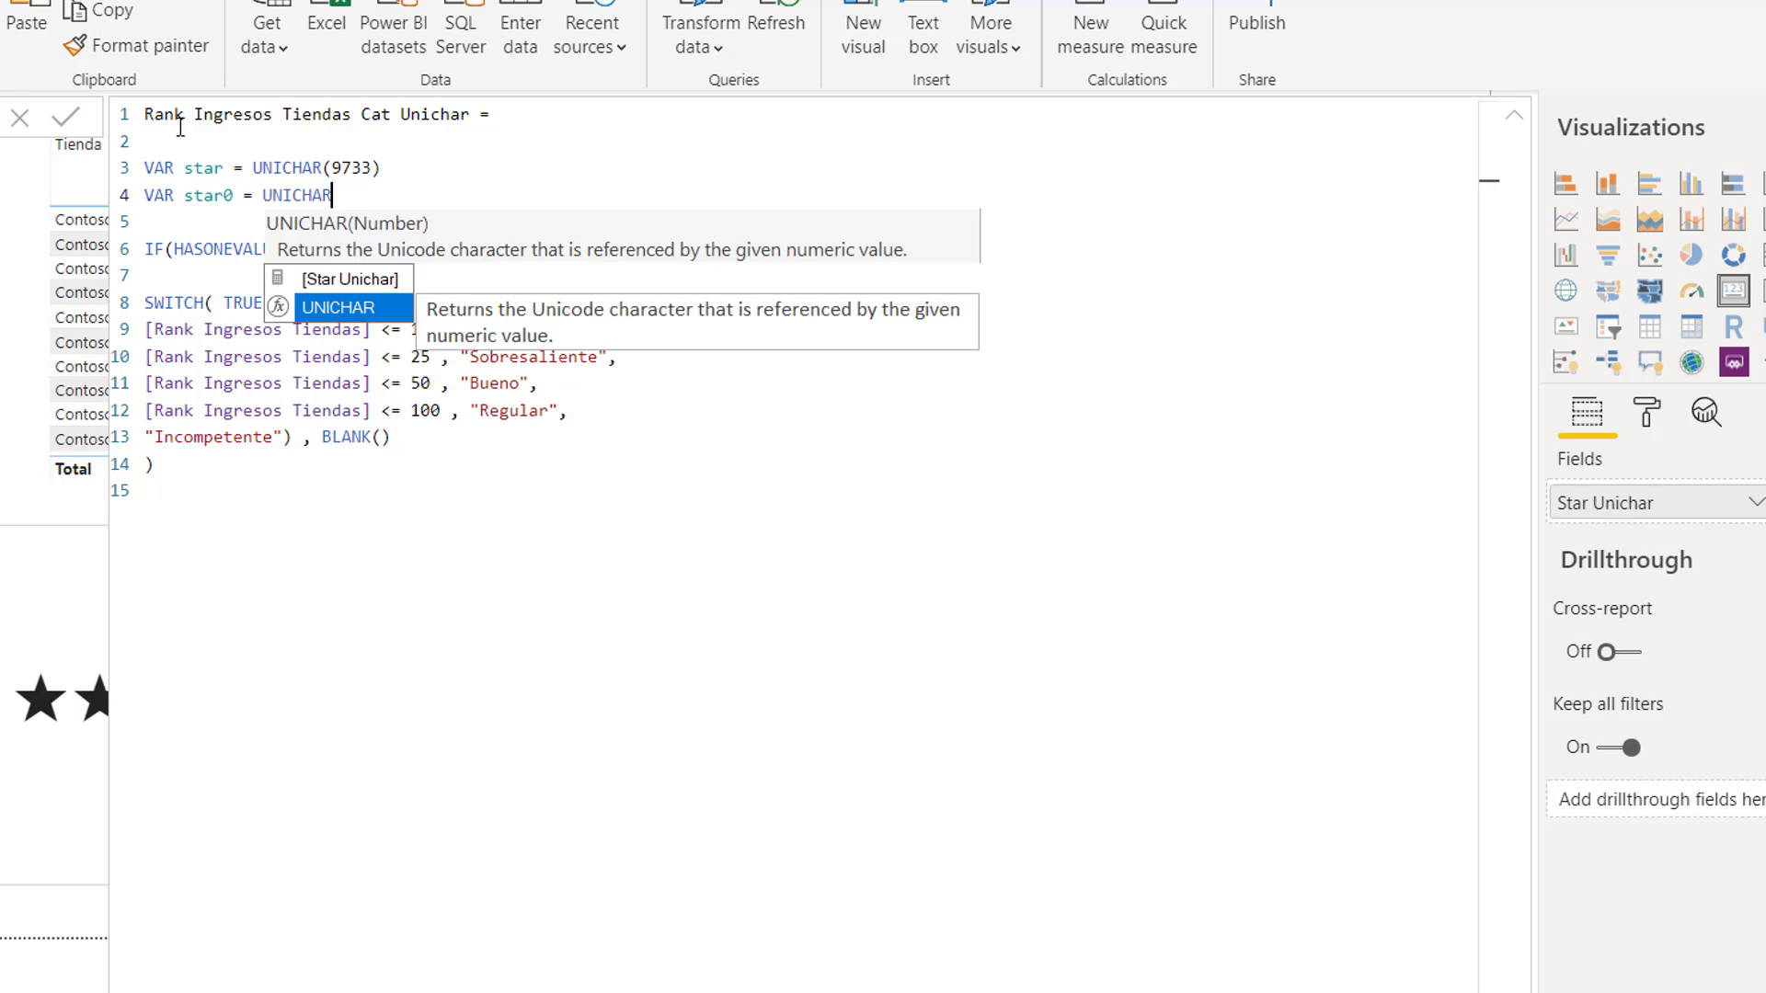
type("(97")
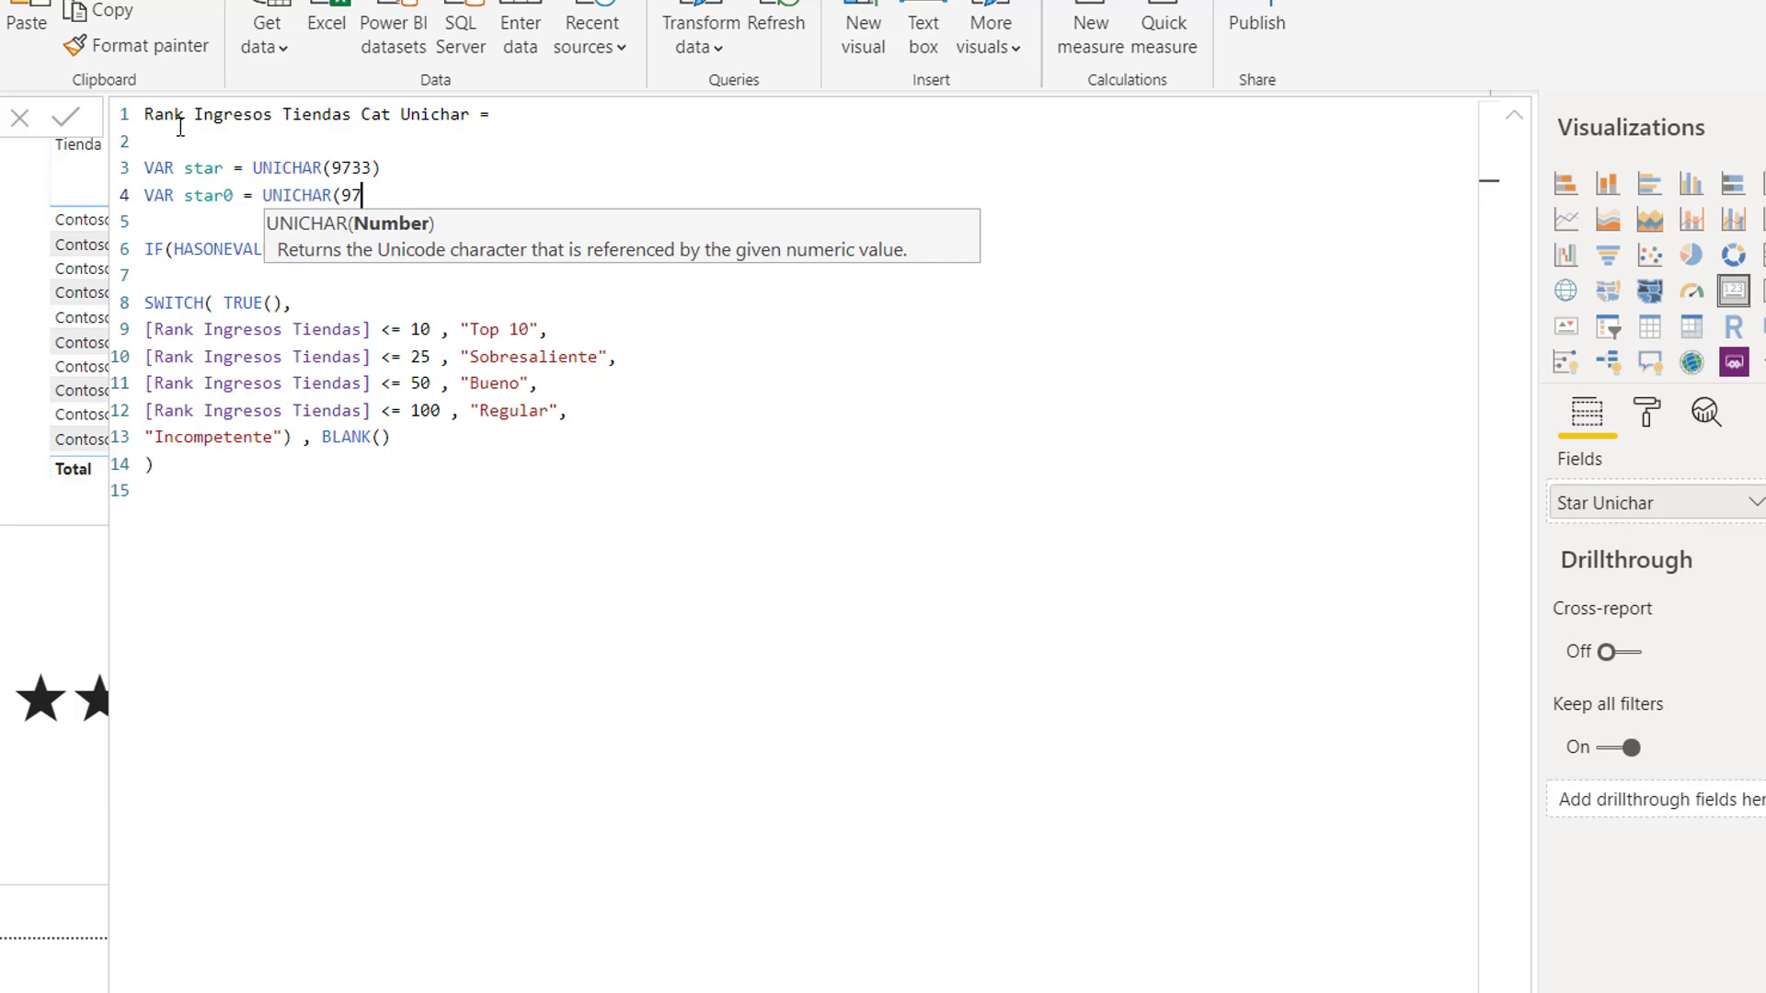
type("34)")
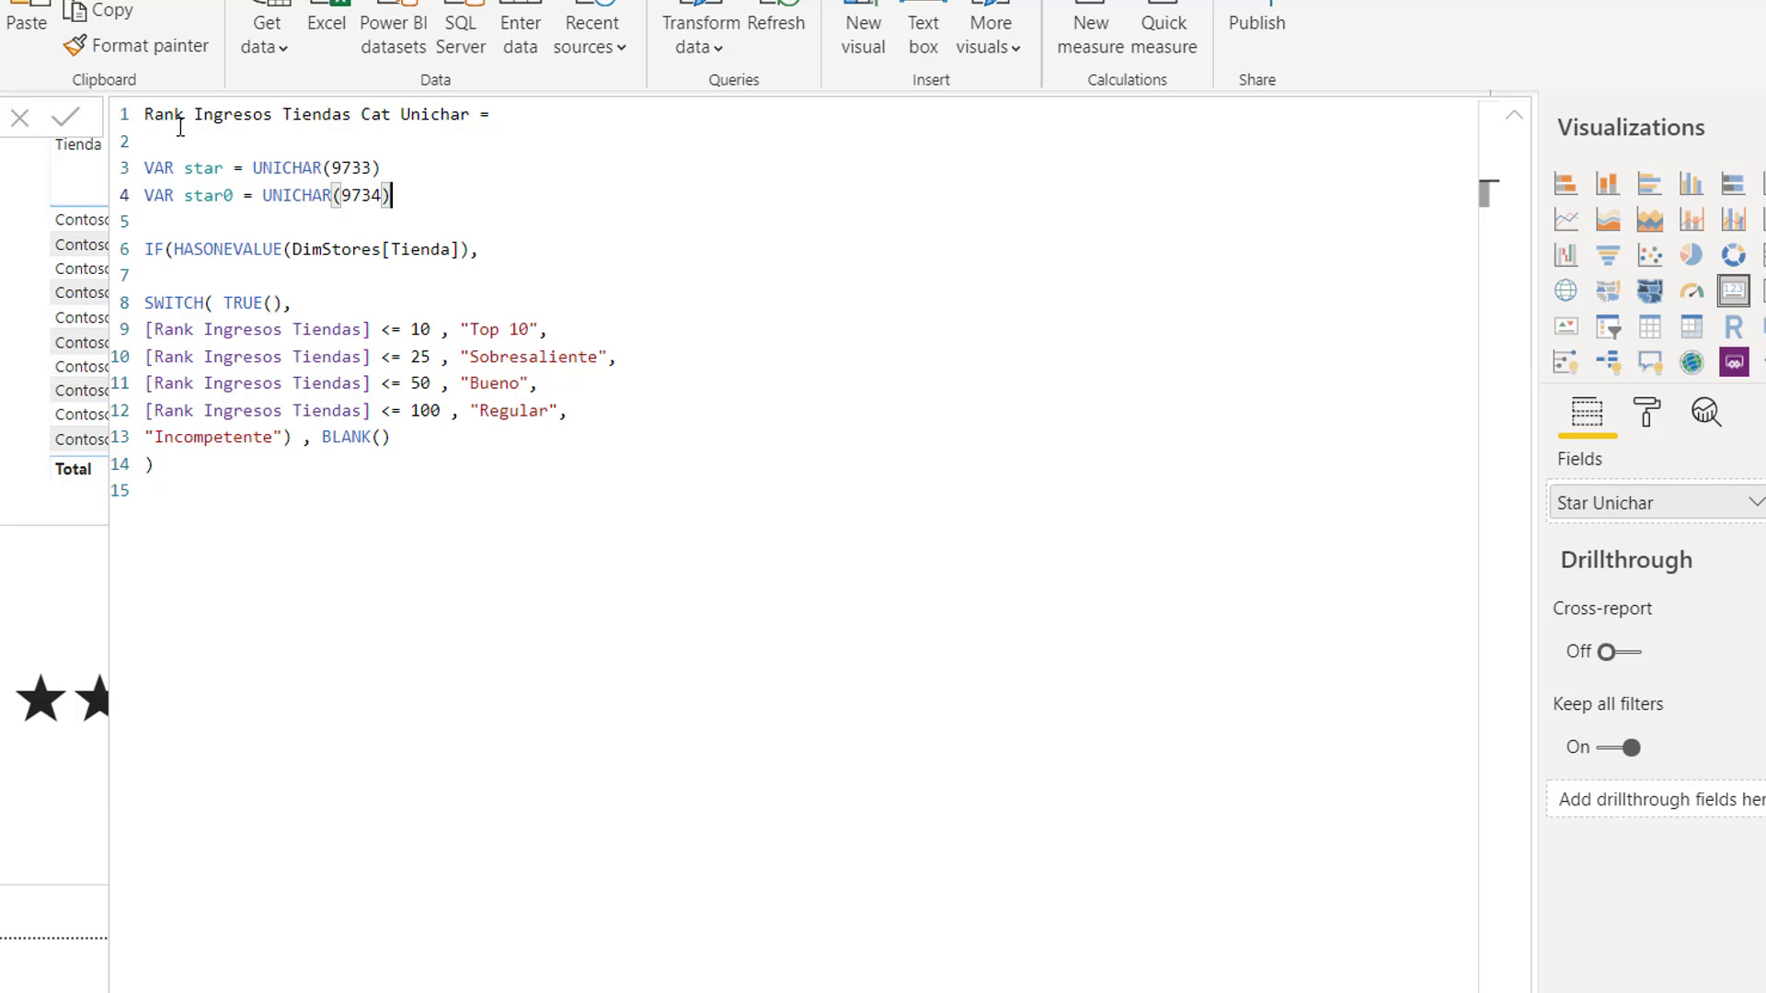
- Add a RETURN statement on line 5, below the star and star0 variable declarations
key("Return")
type("RETURN")
key("Return")
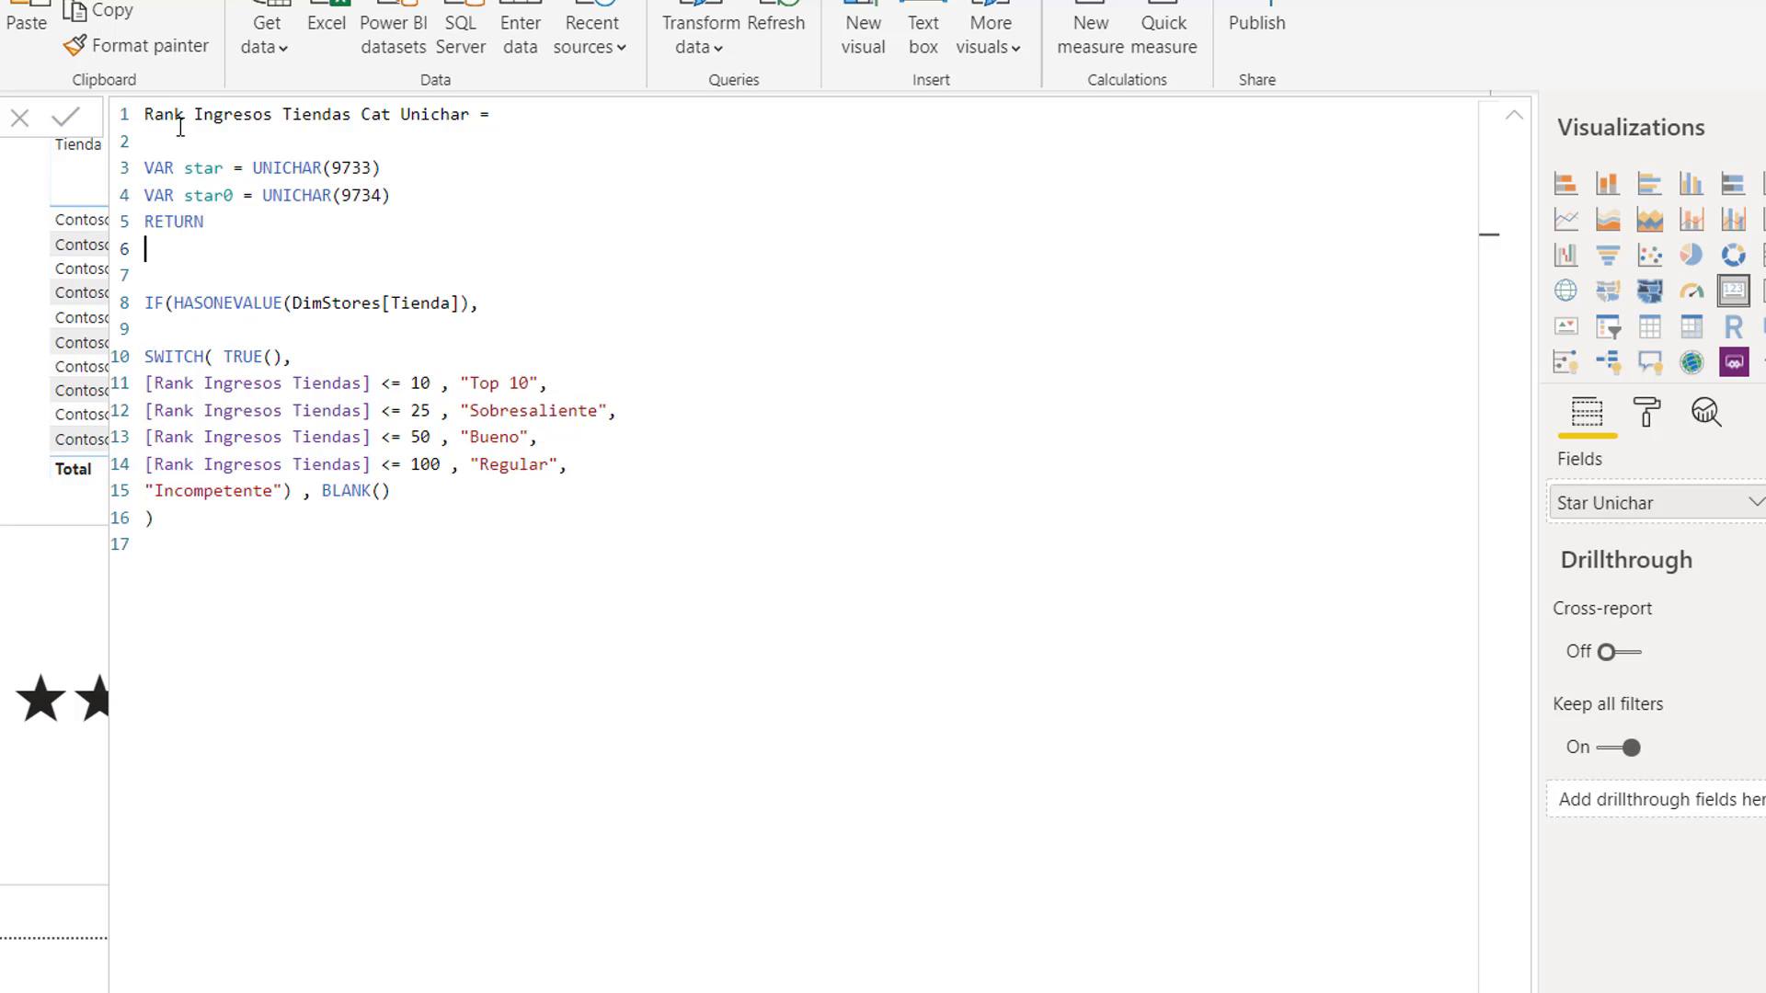
- Replace the "Top 10" result in the SWITCH expression with REPT(star,5)
key("Down")
key("Down")
key("Down")
key("Down")
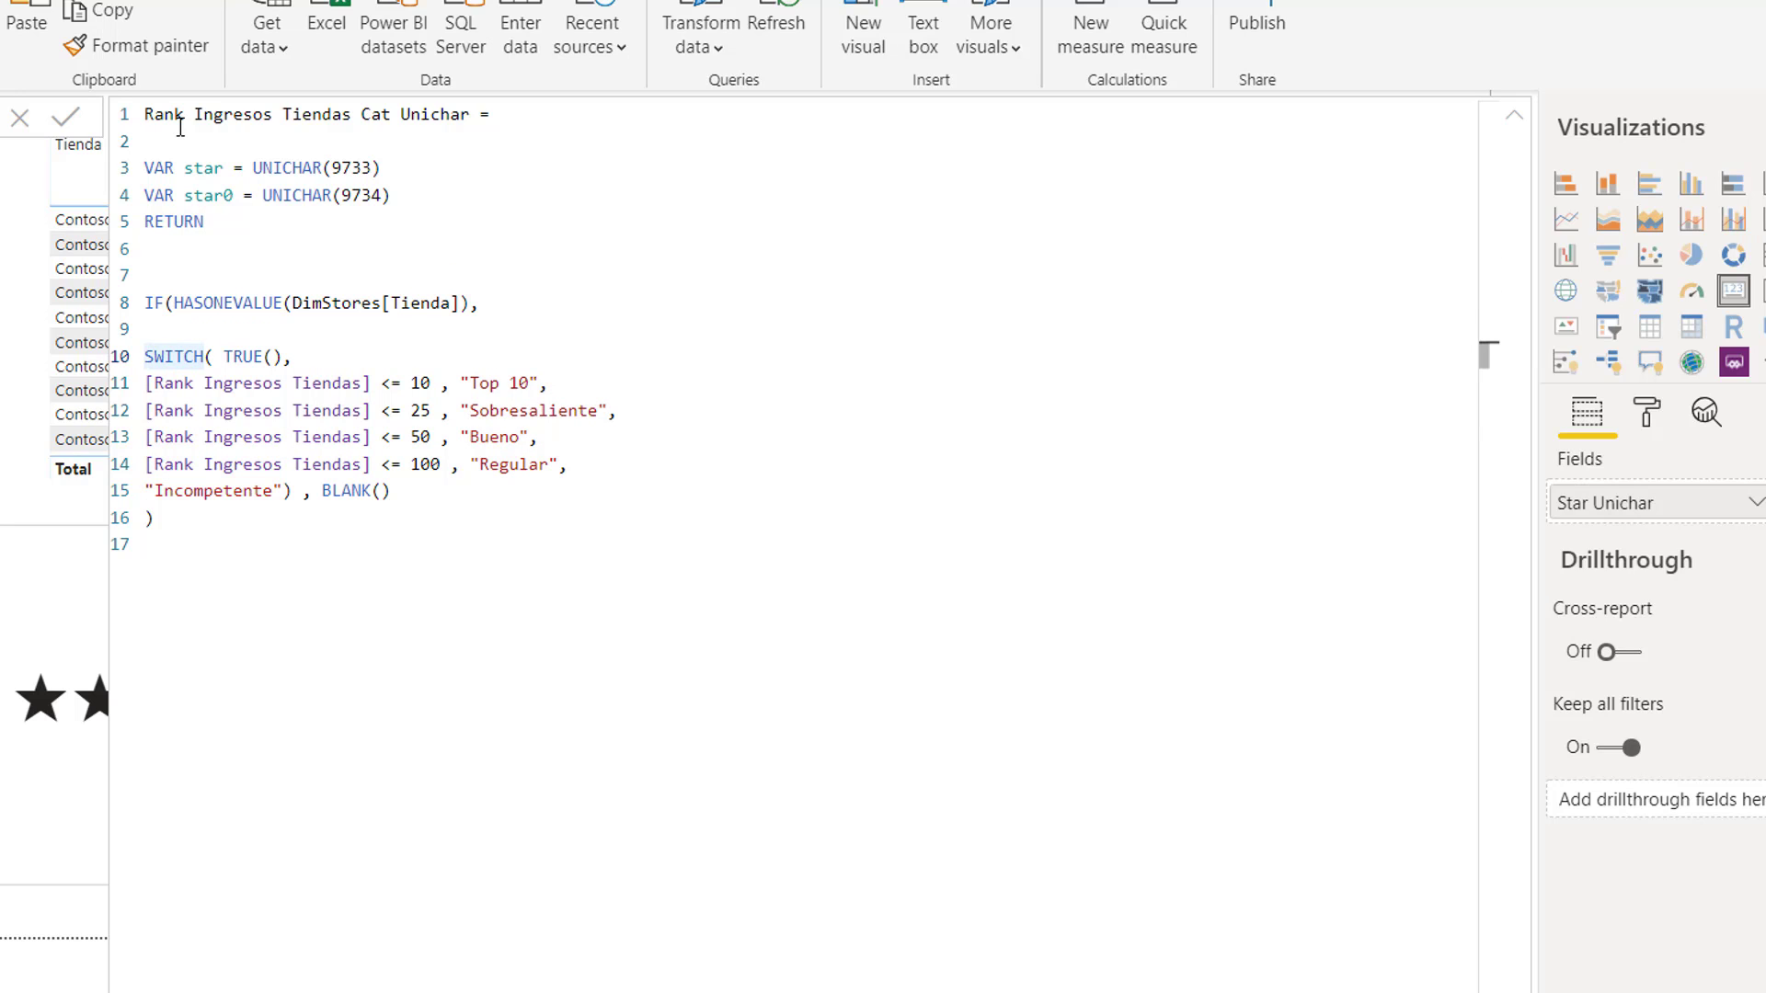
left_click(540, 382)
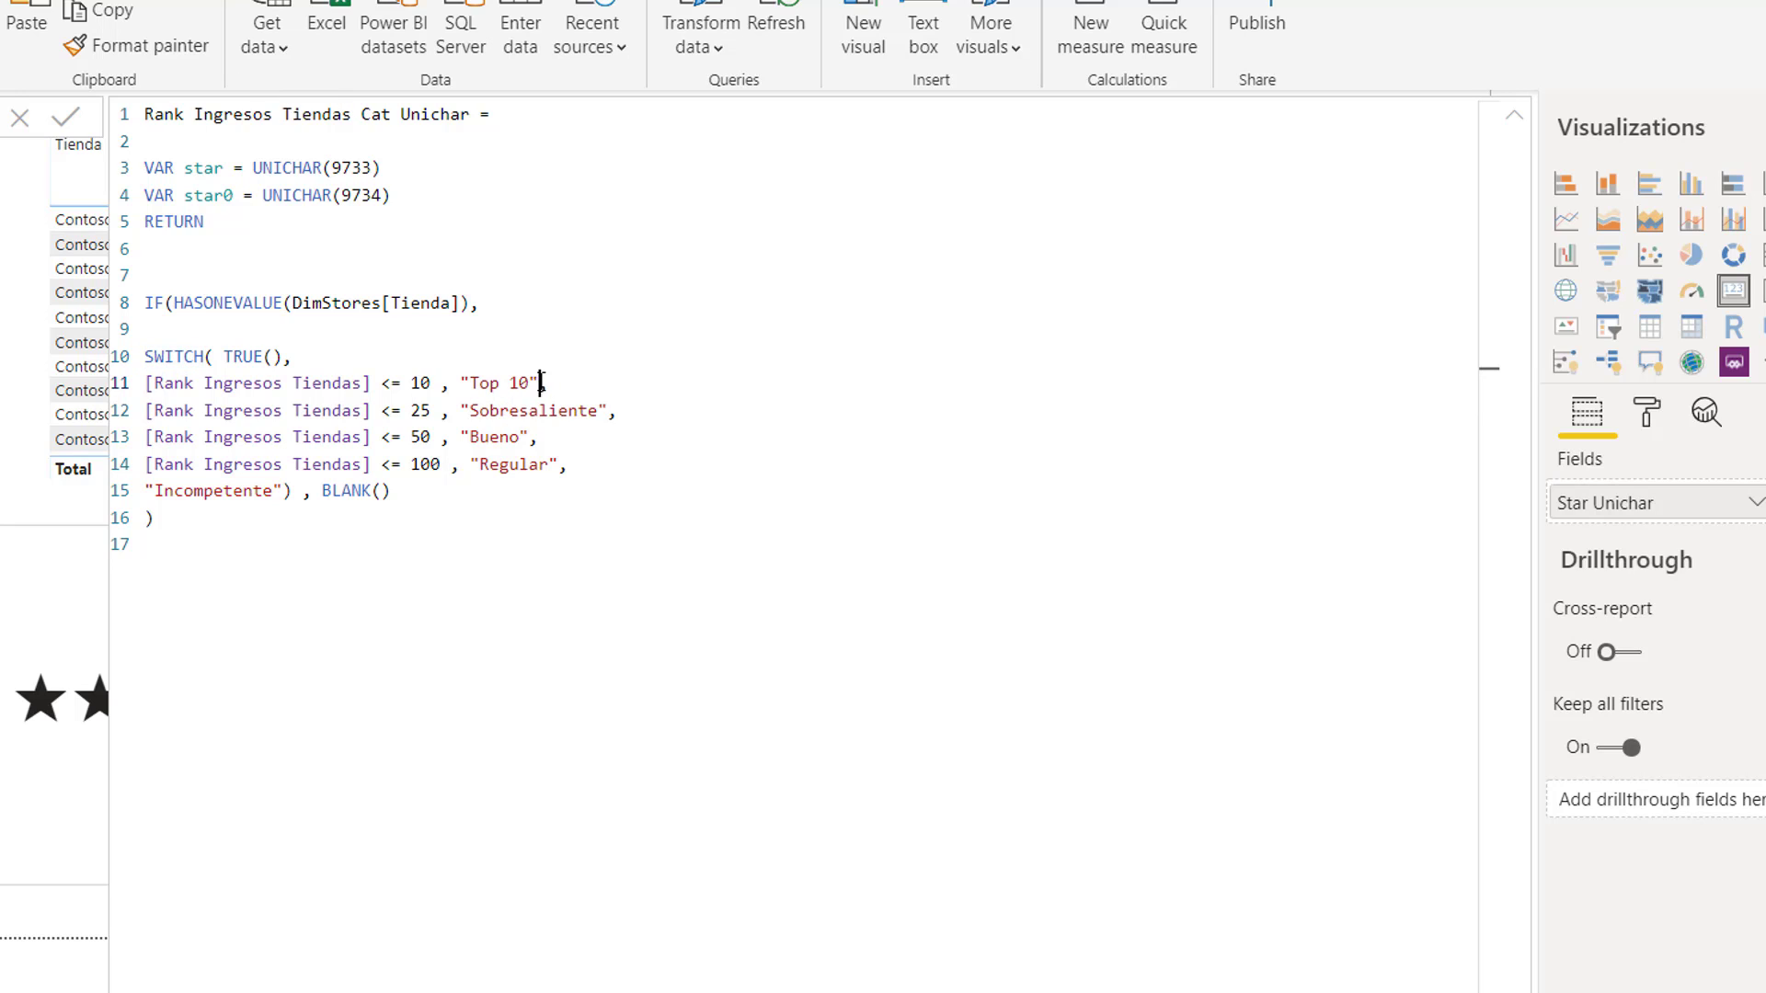
left_click_drag(539, 383, 460, 384)
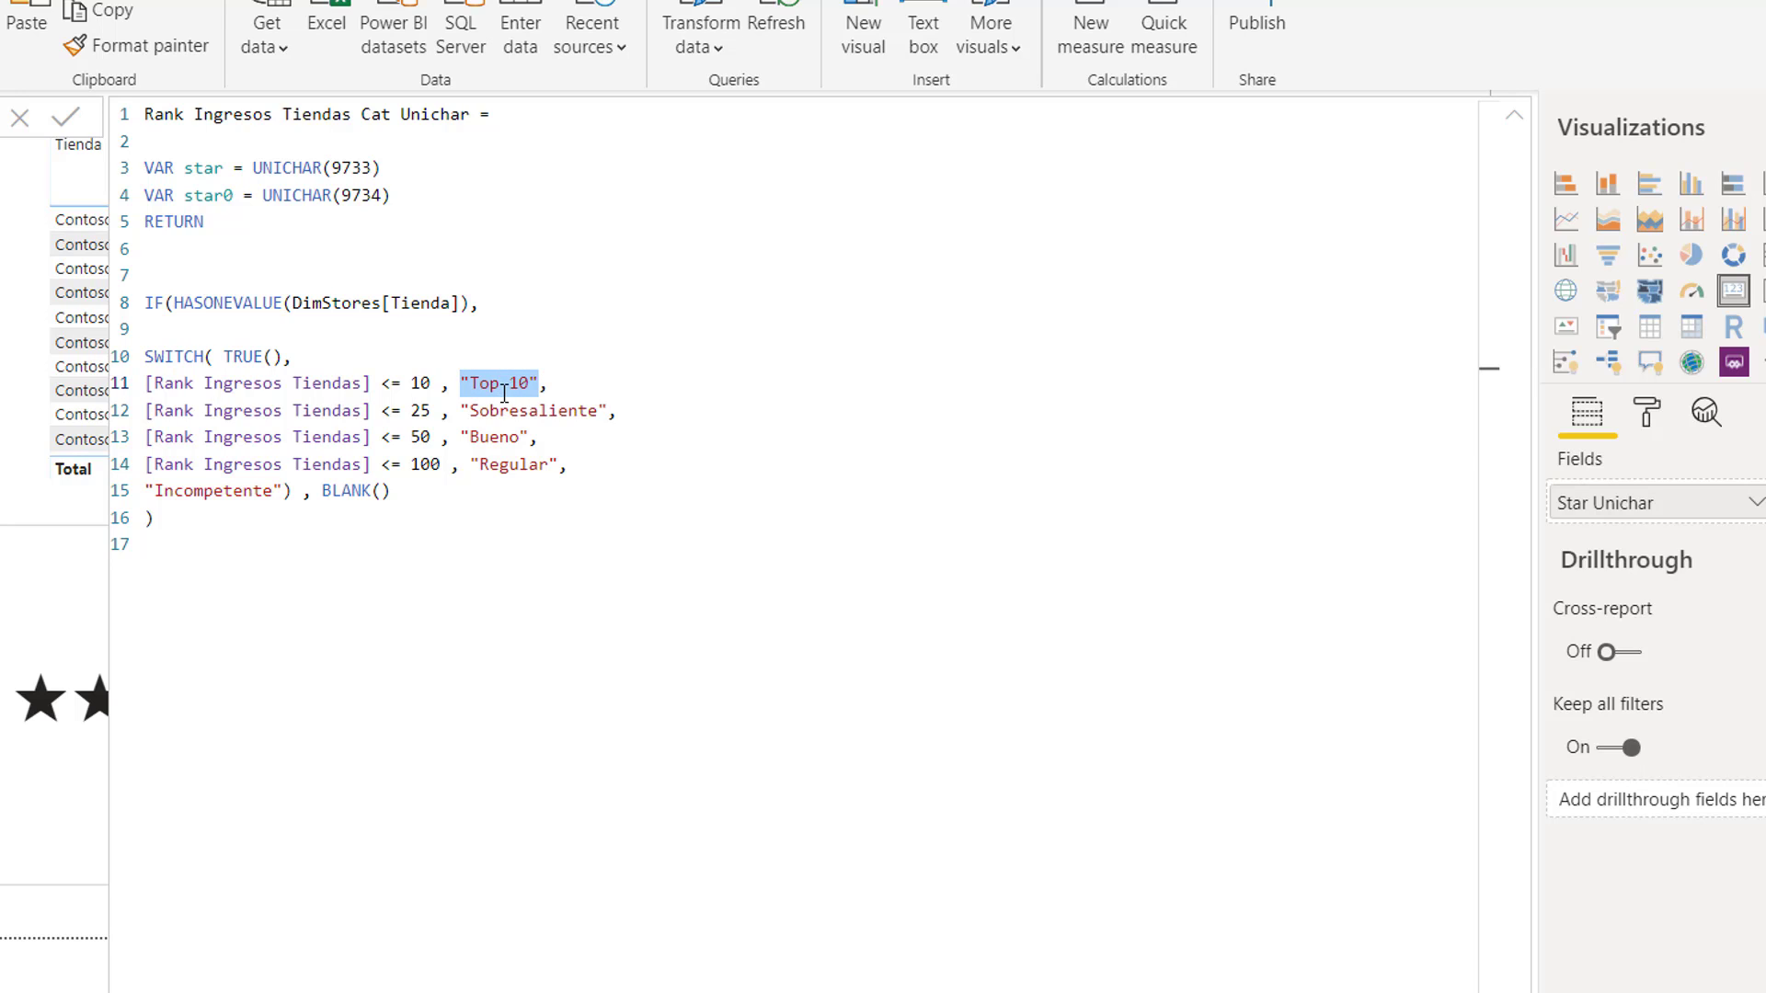
type("REP")
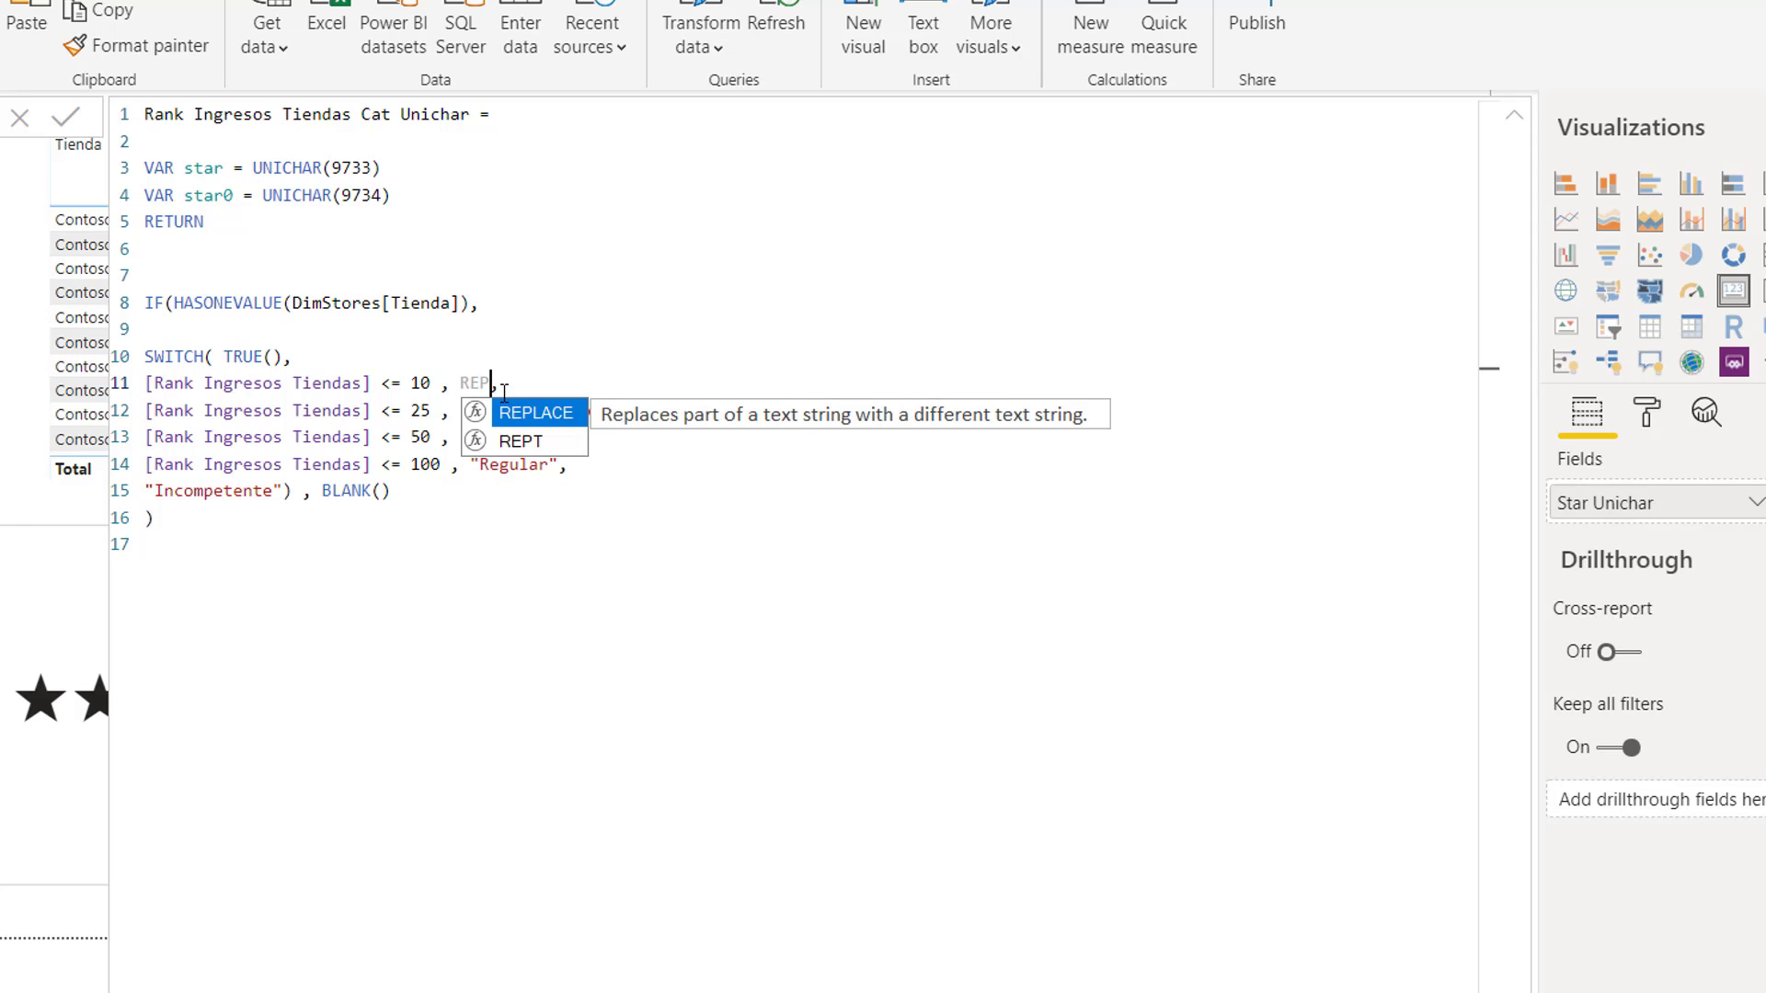
type("T(")
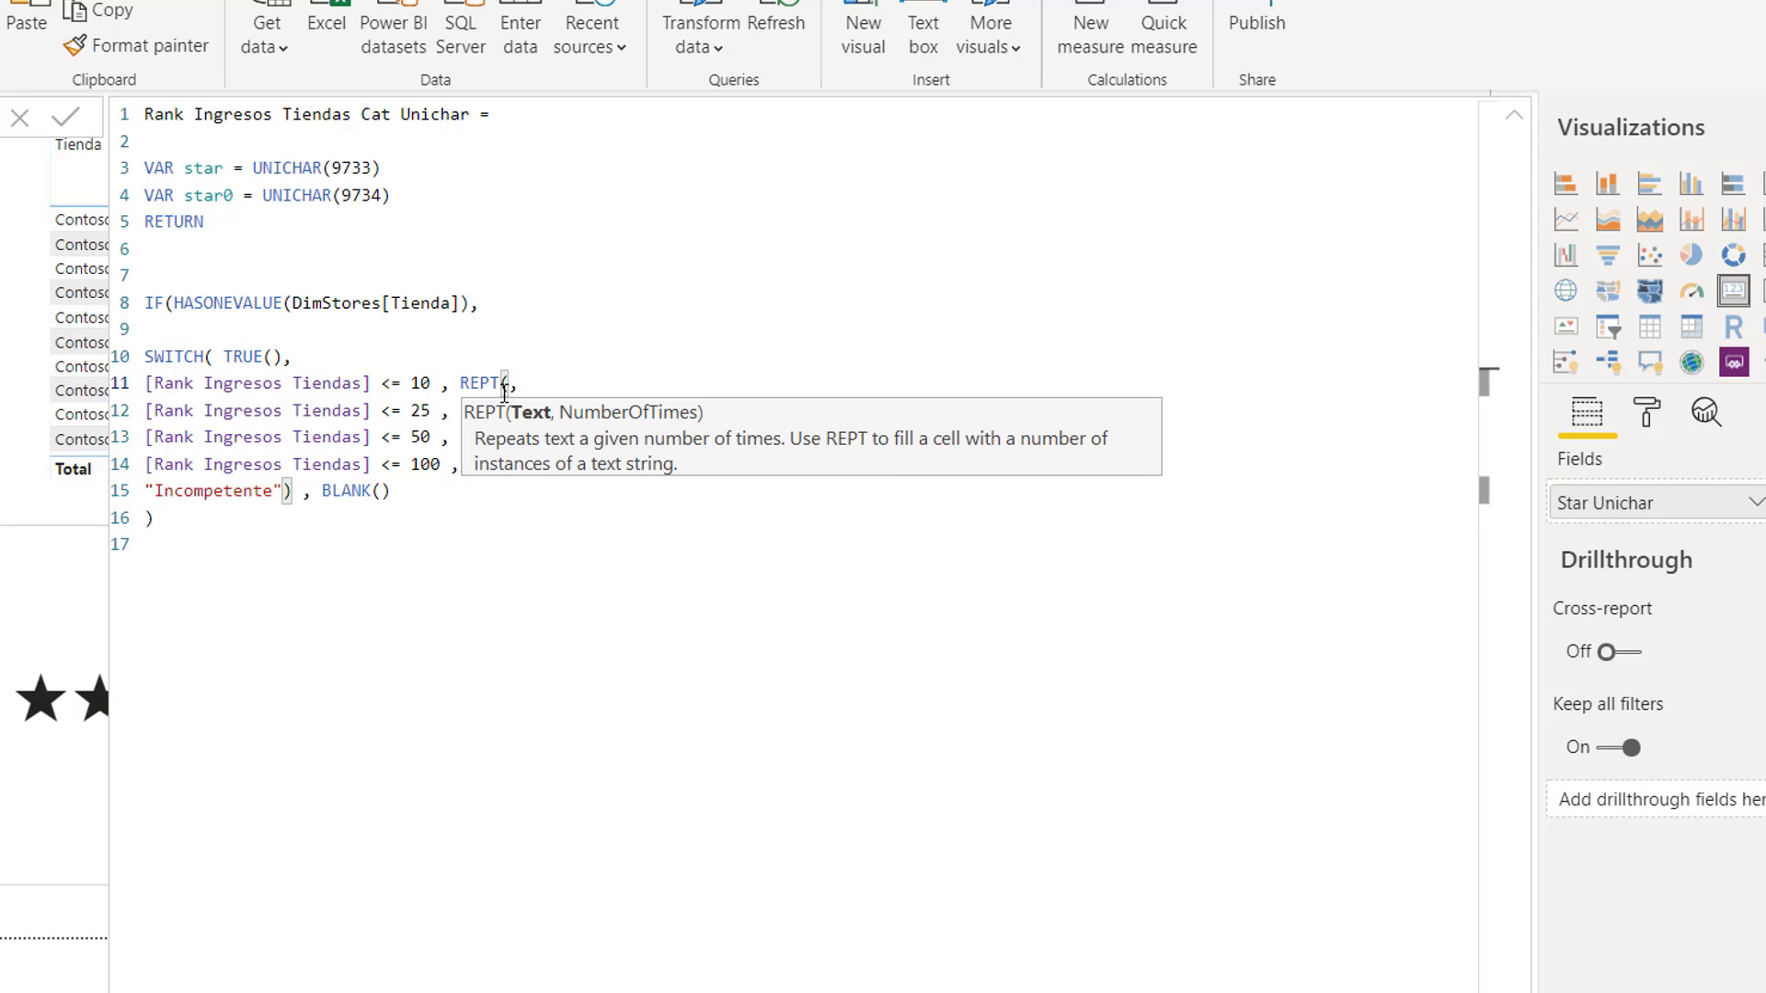
type("star,5)")
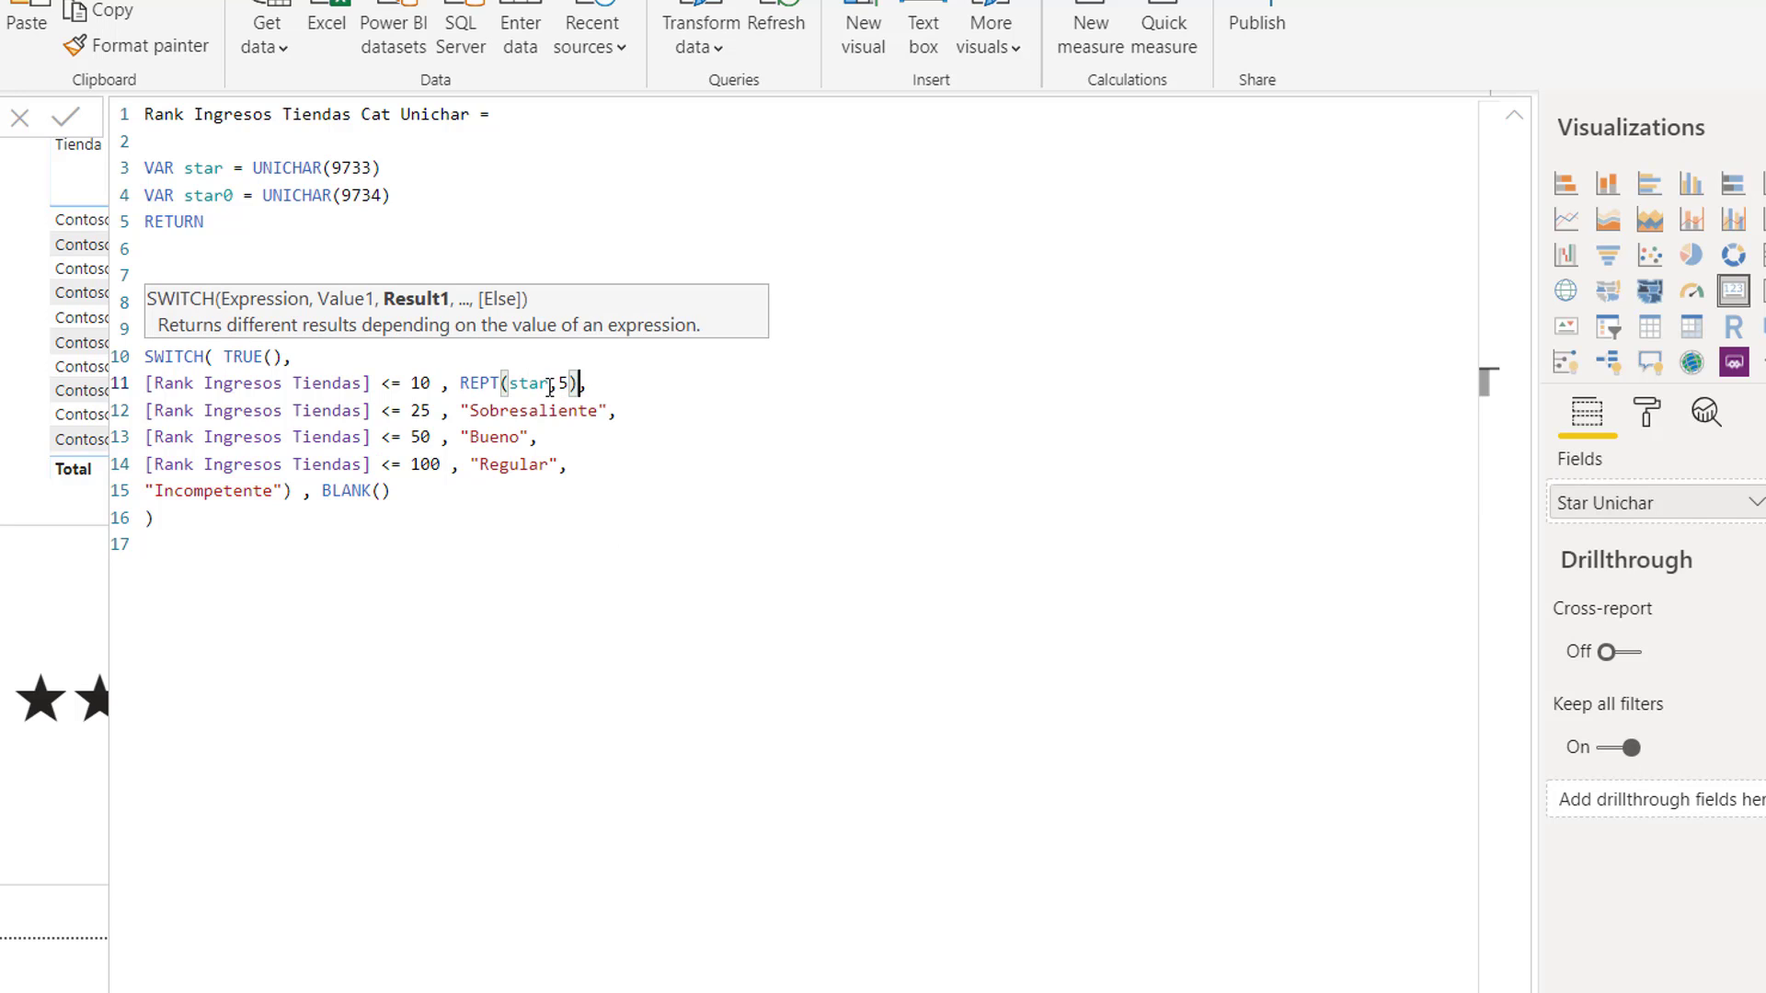
- Replace the "Sobresaliente" result with REPT(star,4) & REPT(star0,1)
left_click(607, 411)
left_click_drag(607, 410, 460, 411)
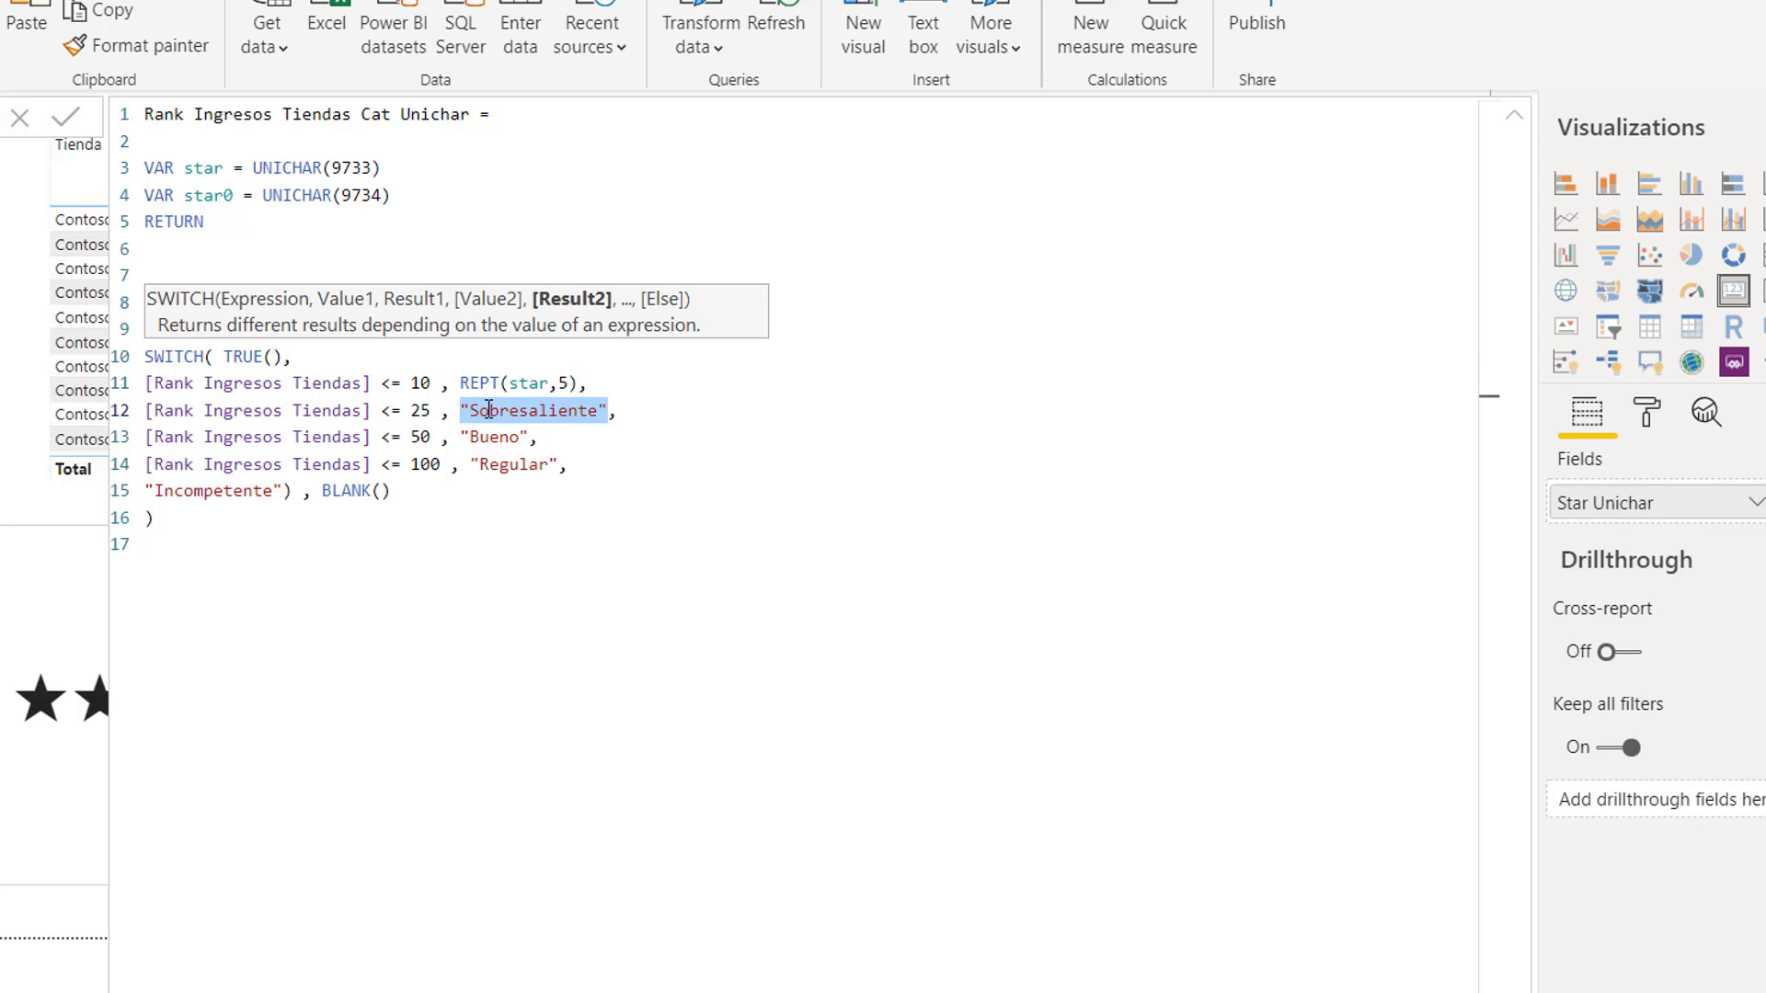
type("REPT")
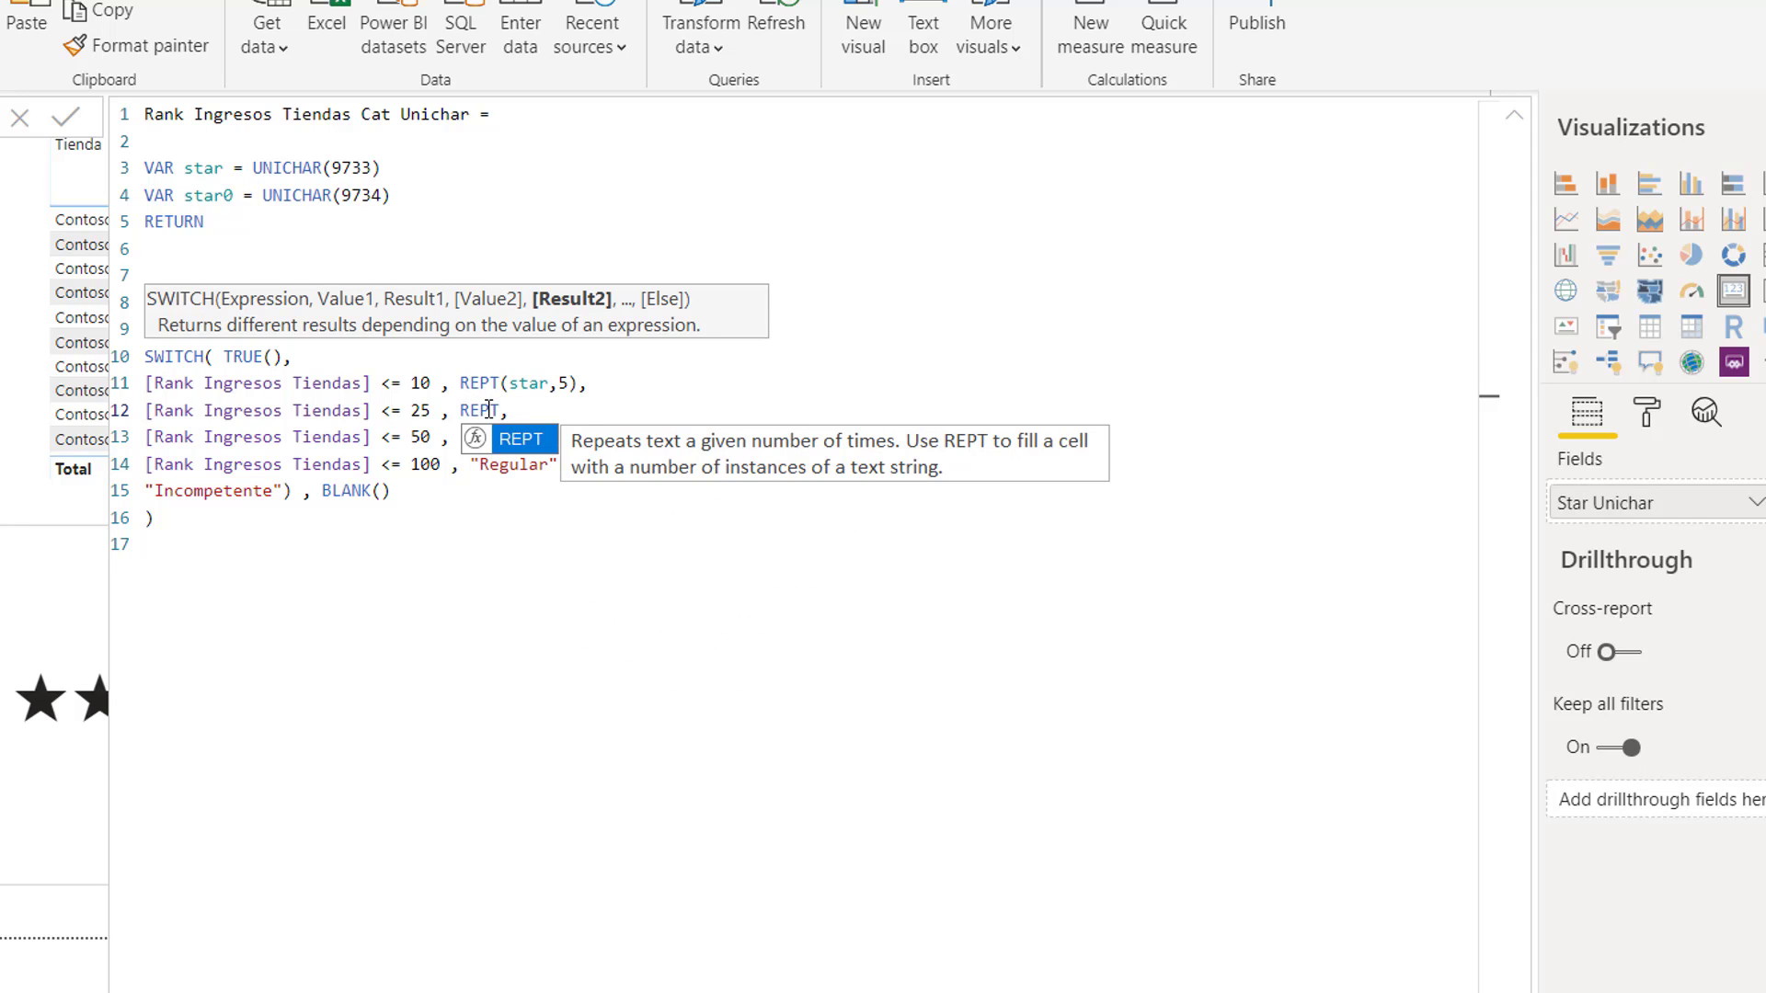
type("(sta")
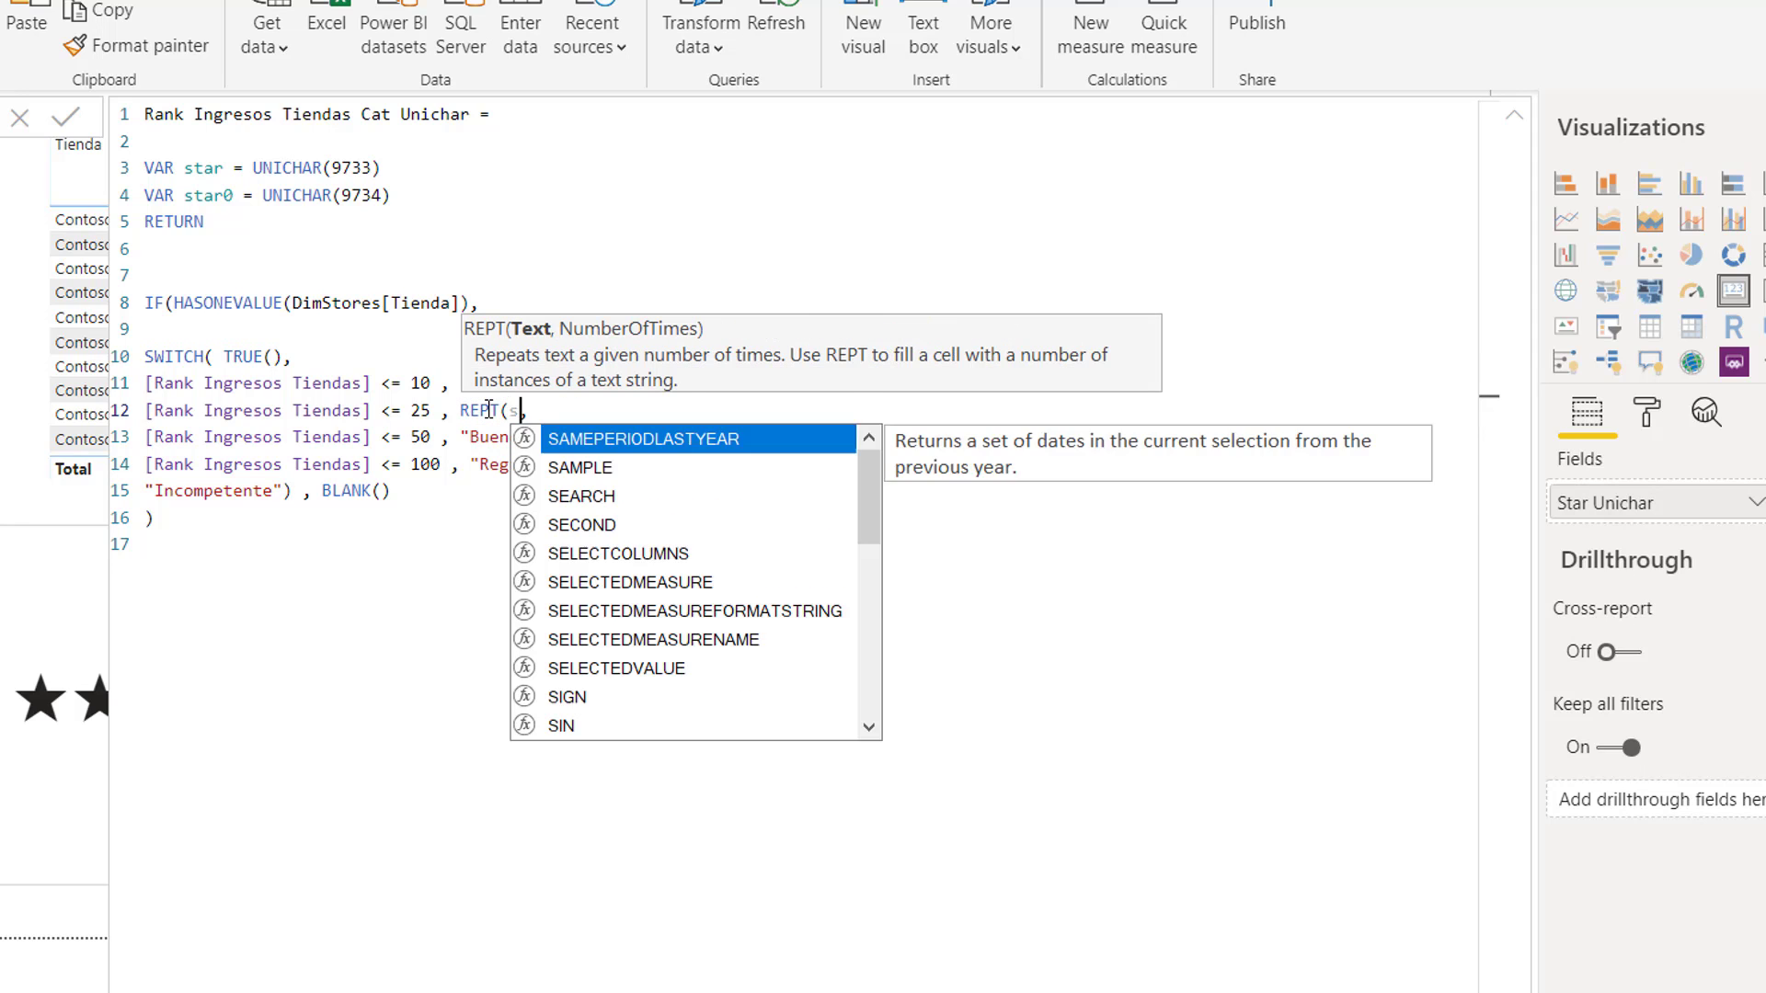
type("r,4")
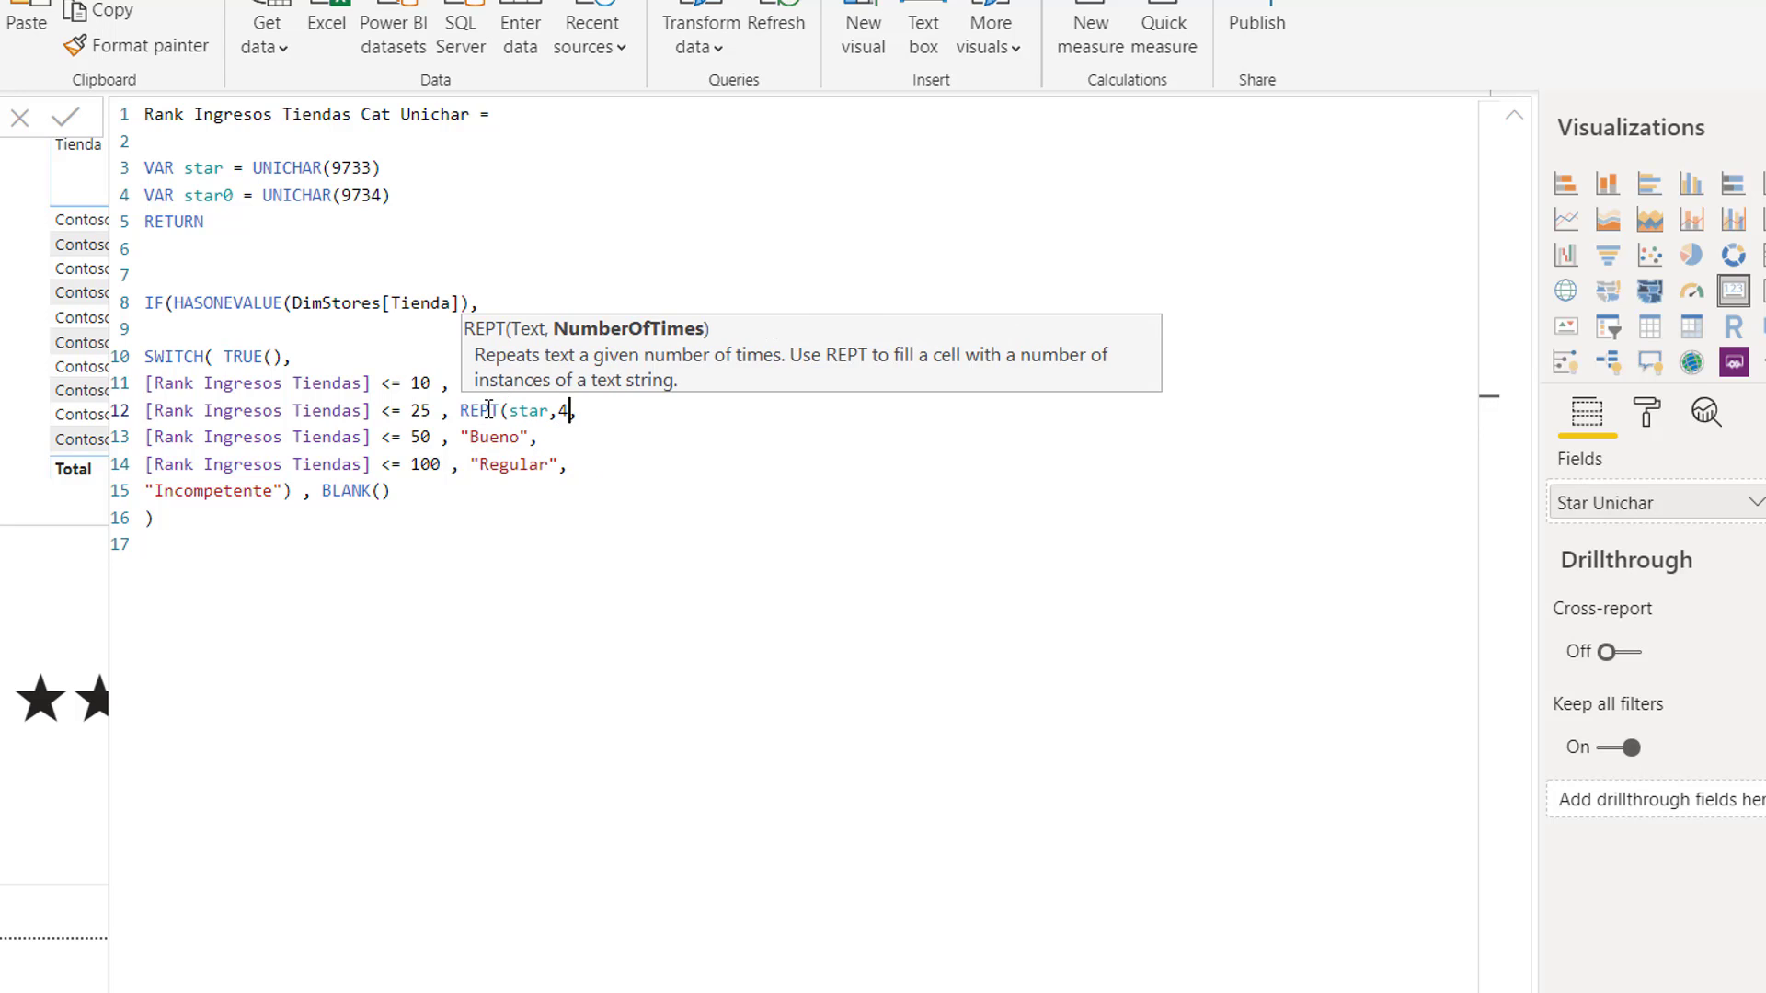
type(")")
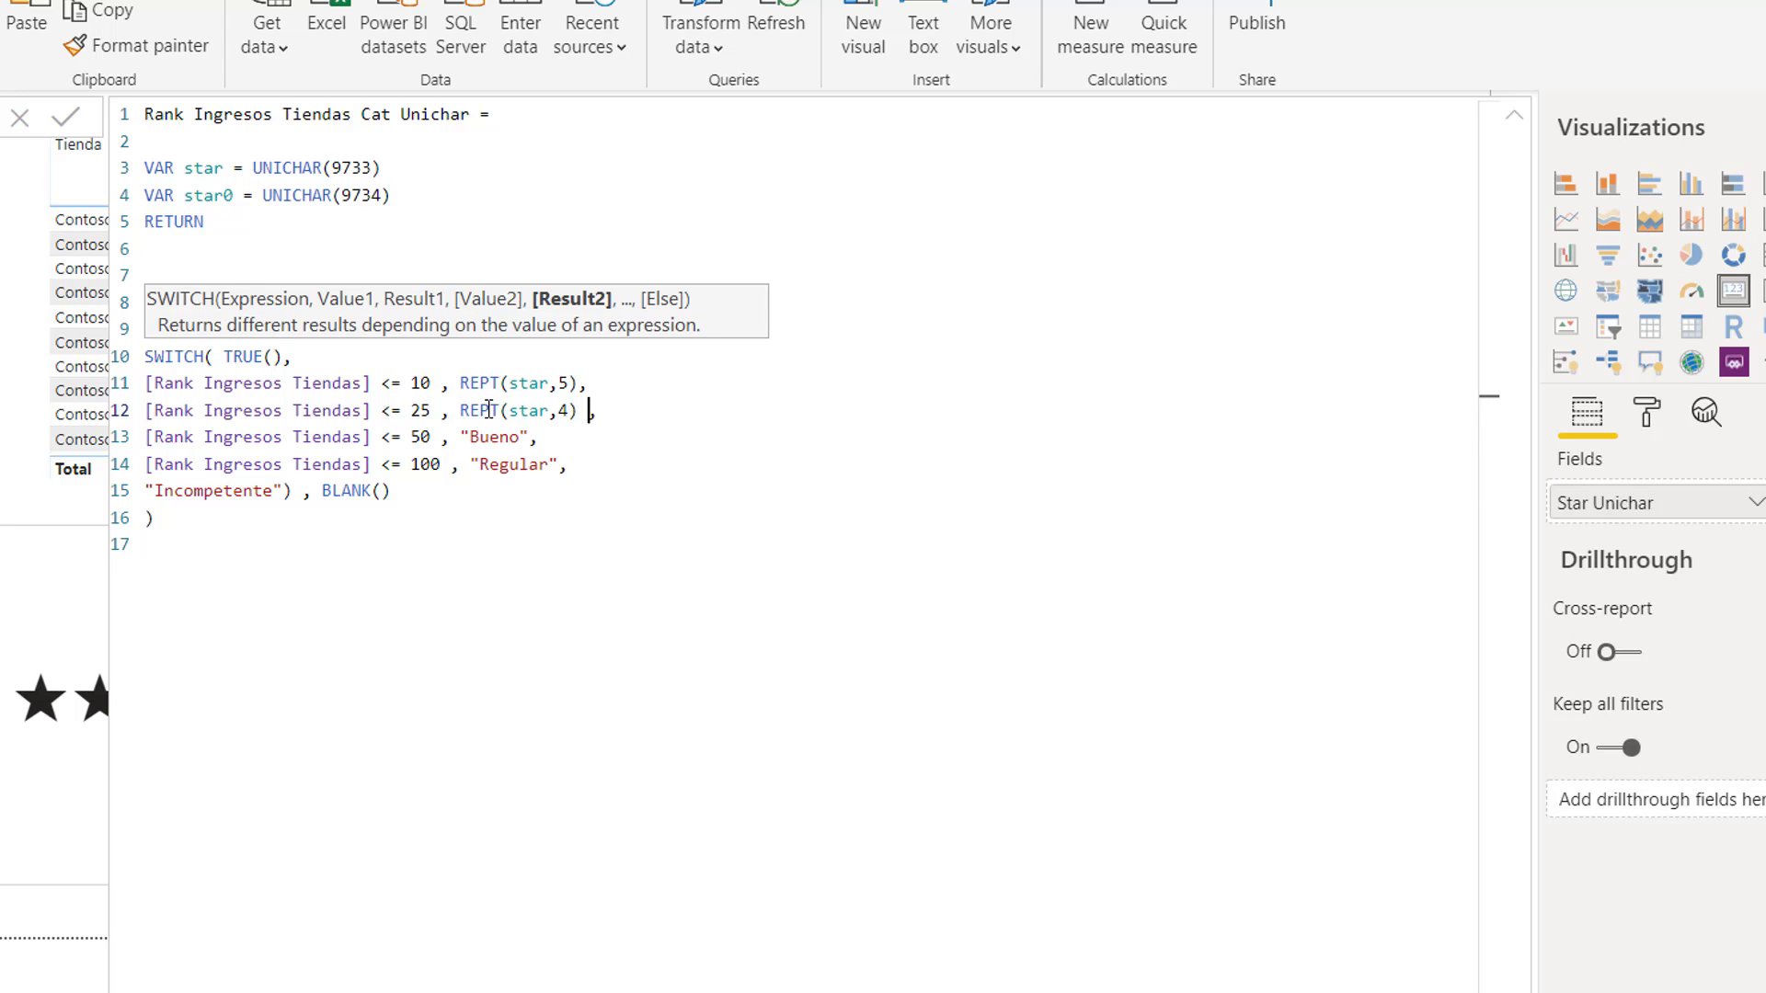
type("& REPT")
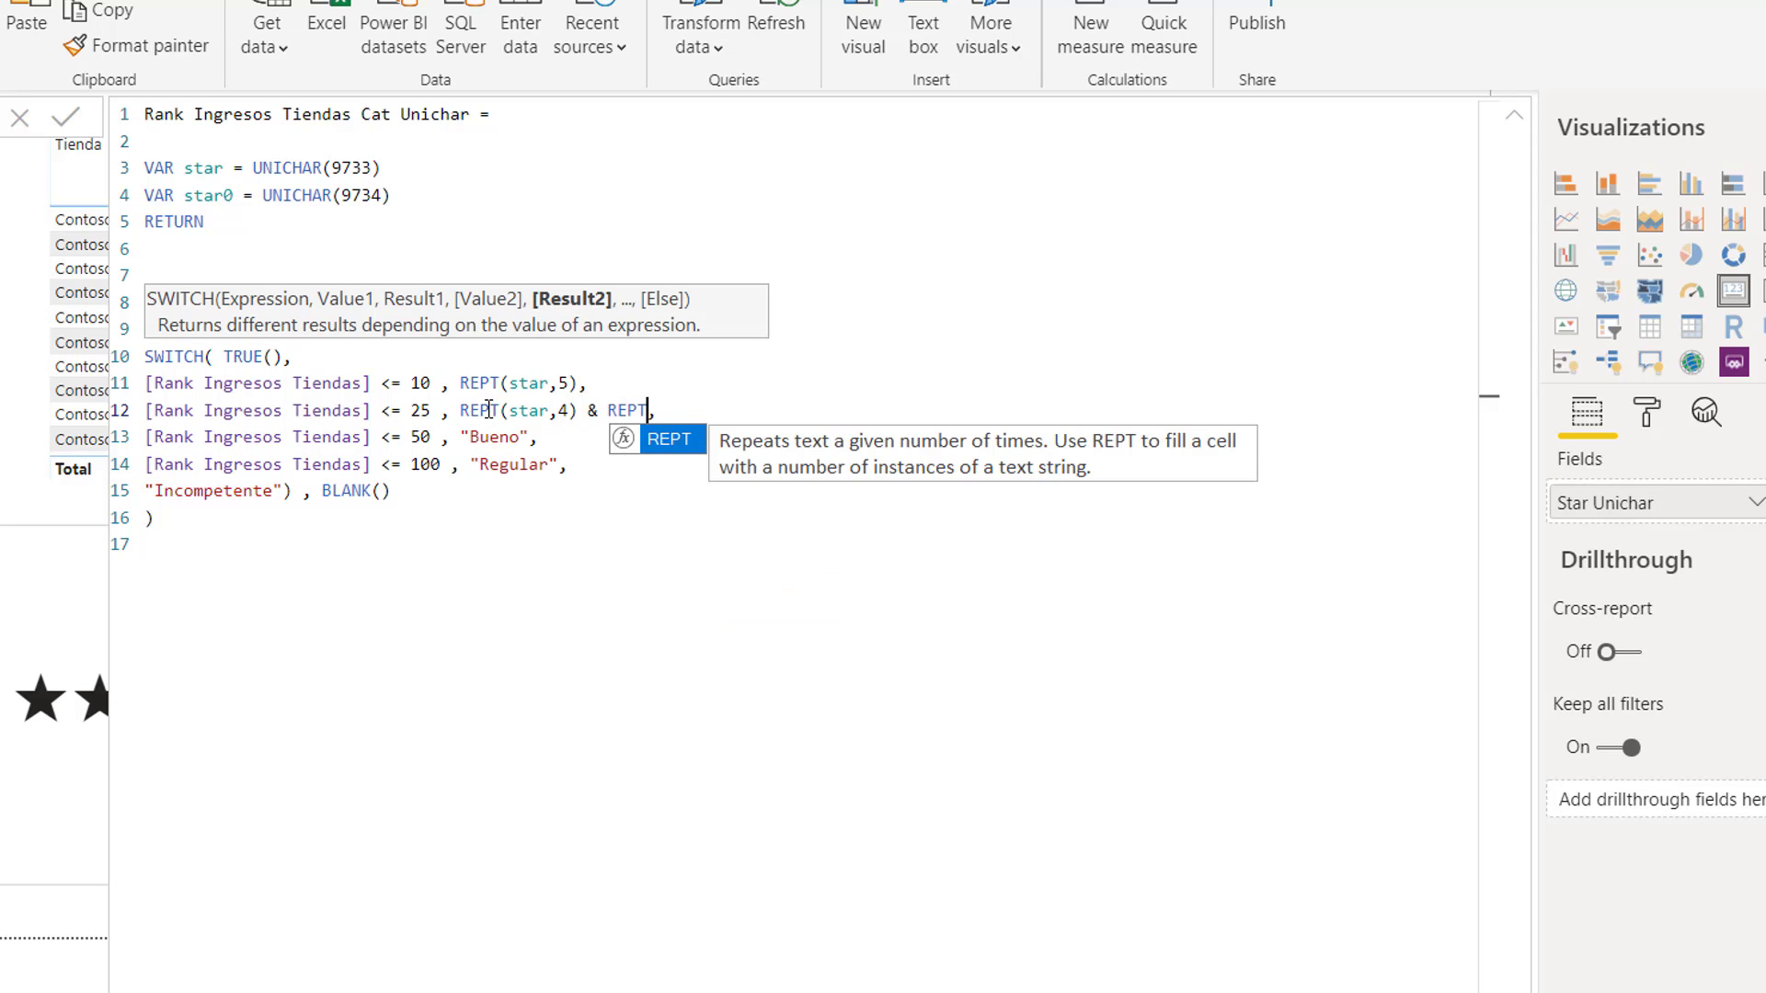
type("(star0")
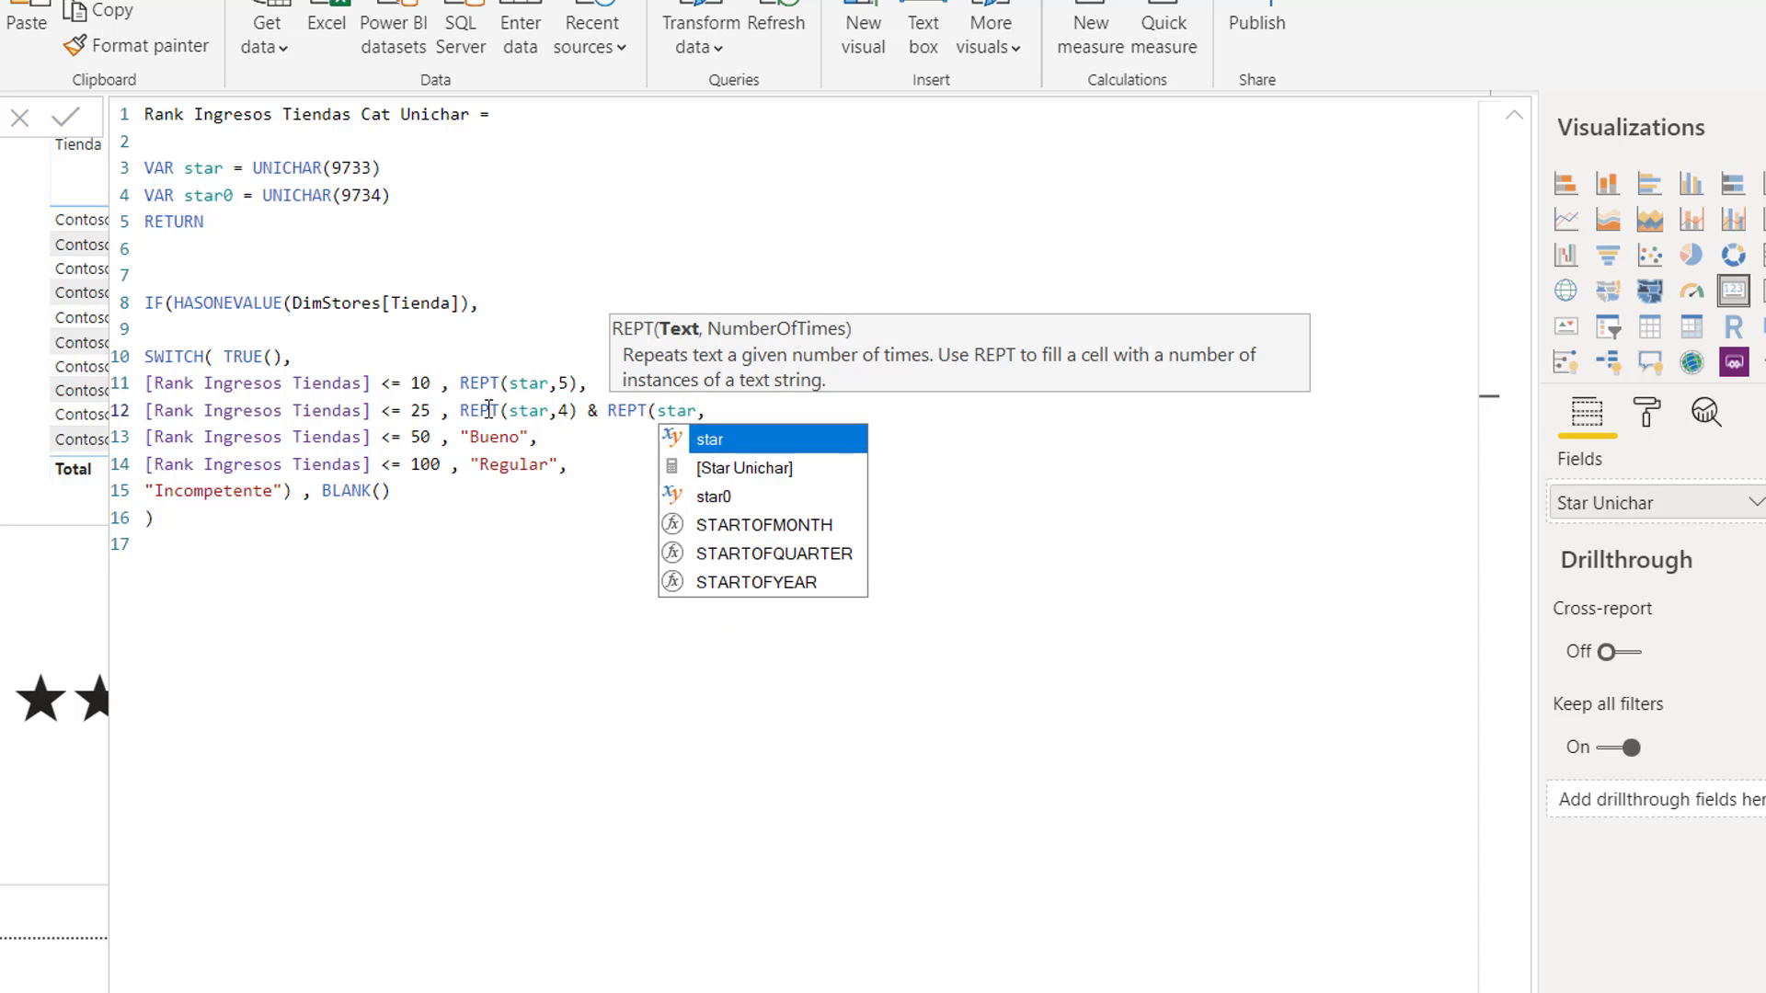
type(",1")
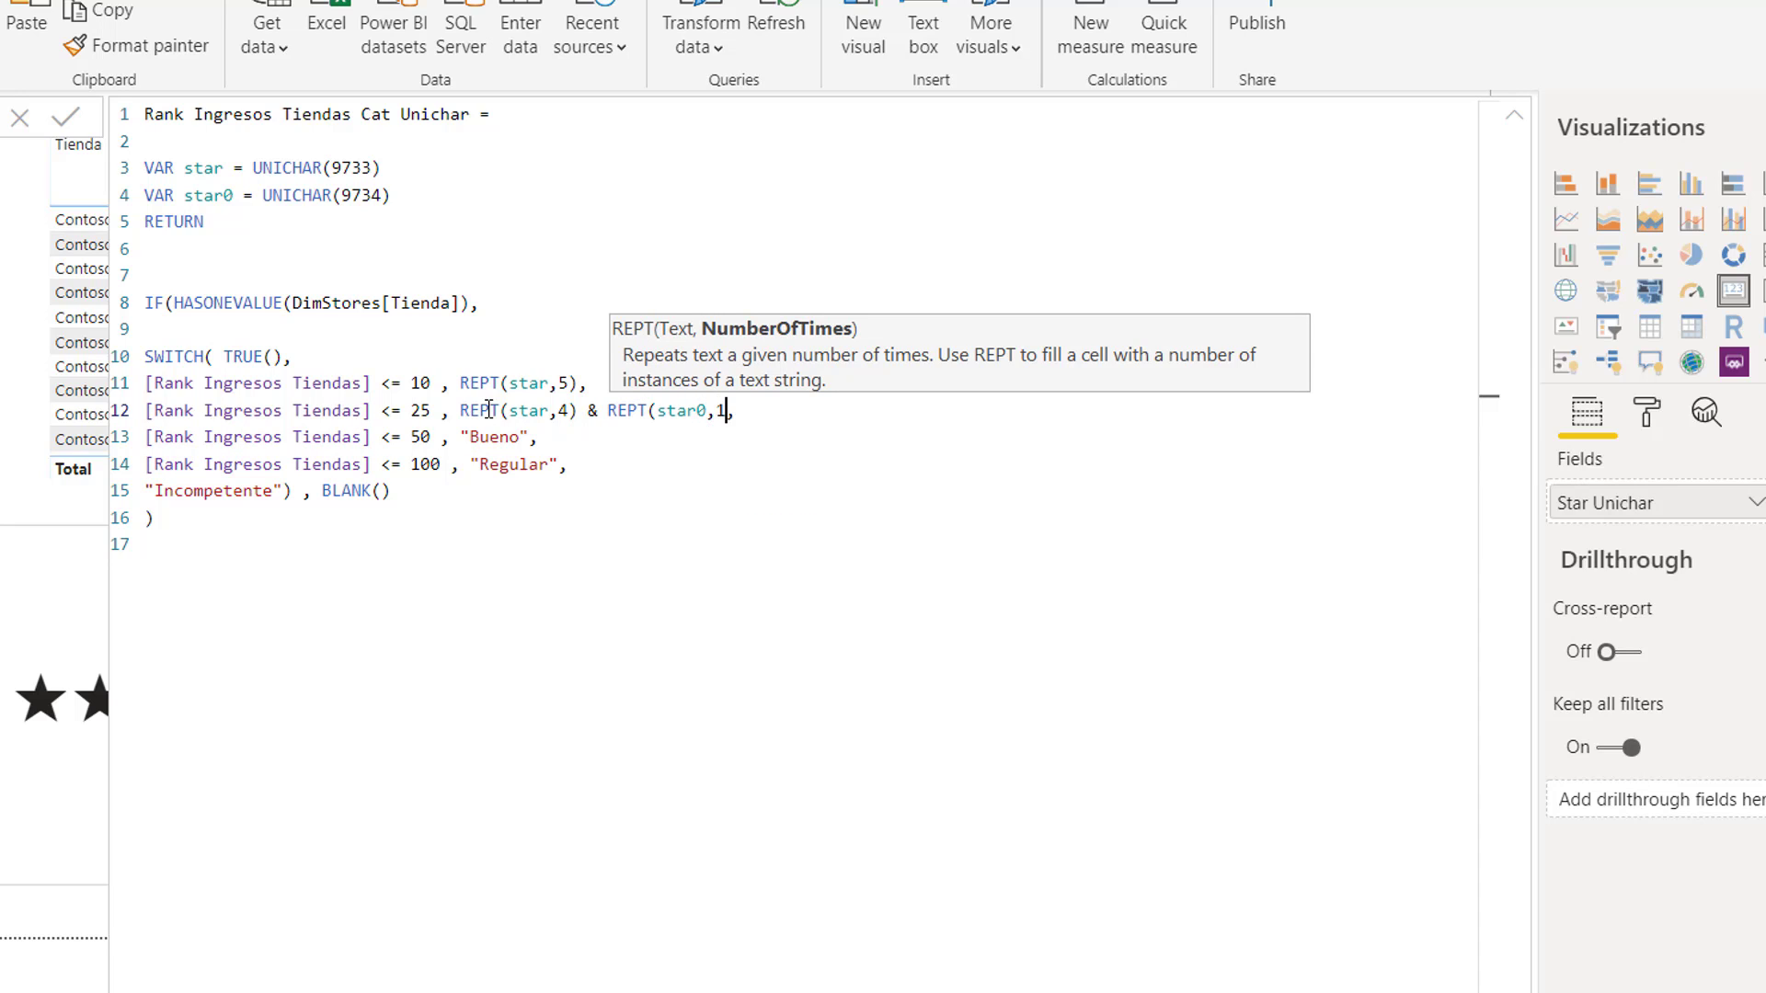
type(")")
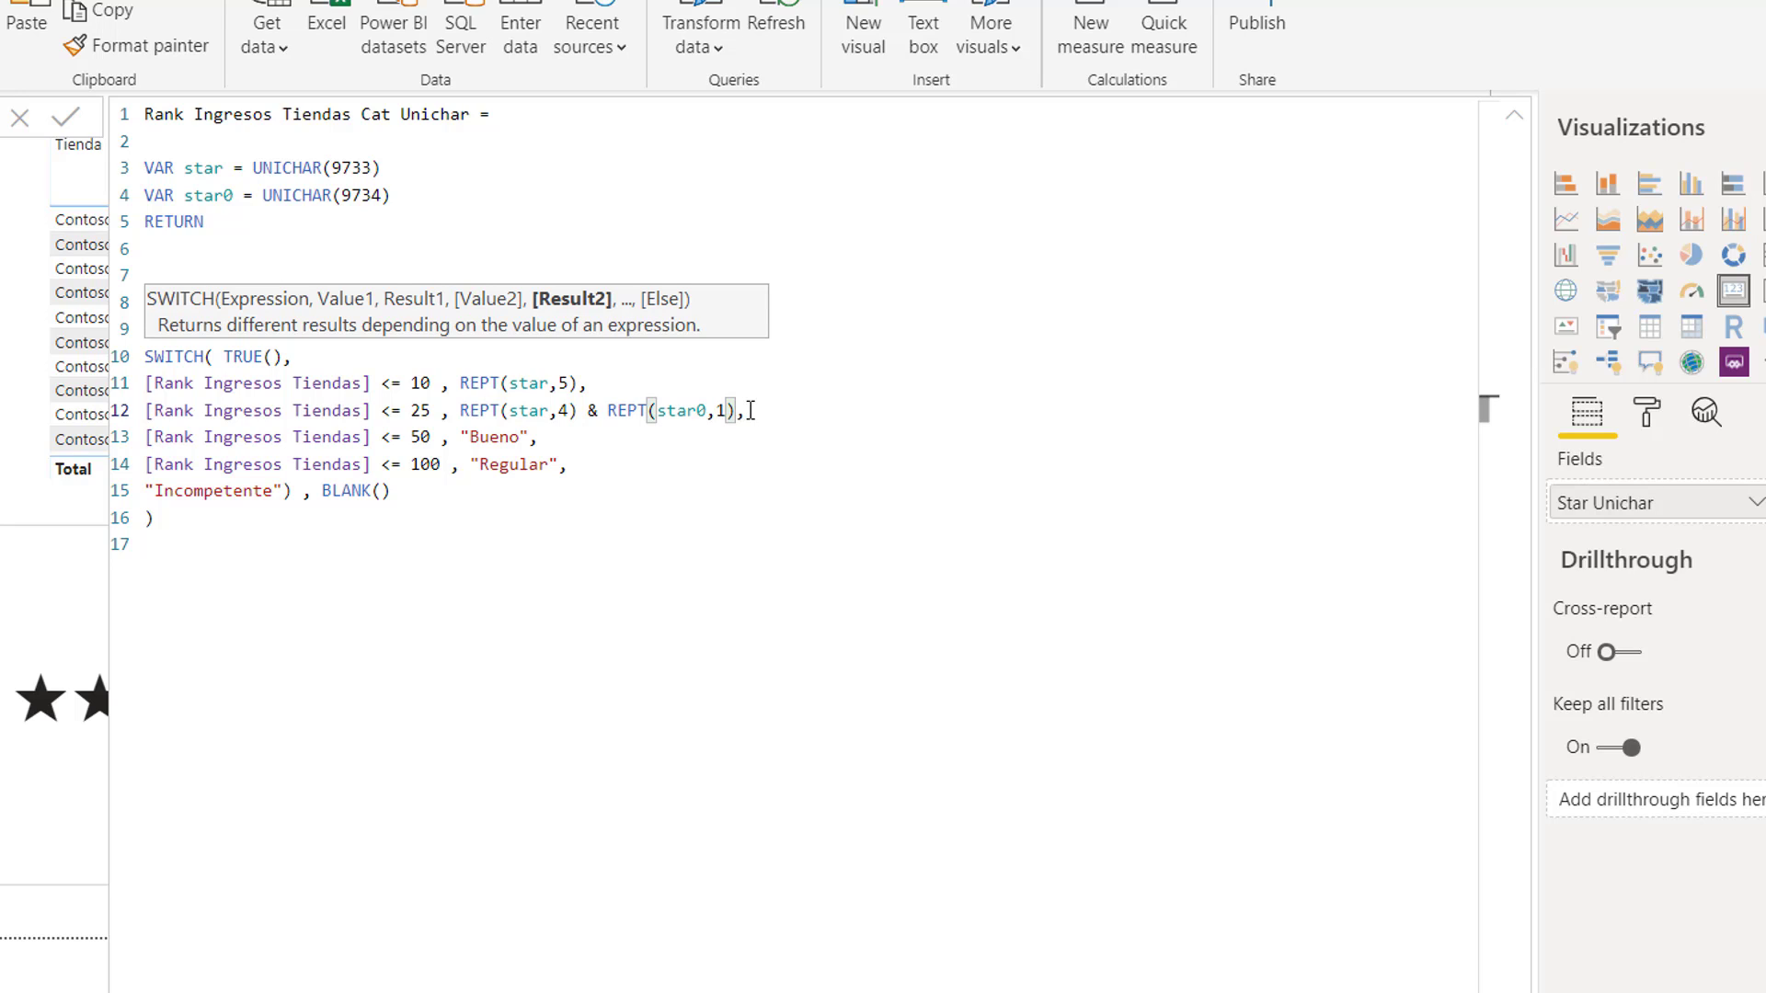
- Copy the REPT expression from the <= 25 line over the "Bueno" result and change it to REPT(star,3) & REPT(star0,2)
left_click_drag(736, 411, 462, 414)
key("ctrl+c")
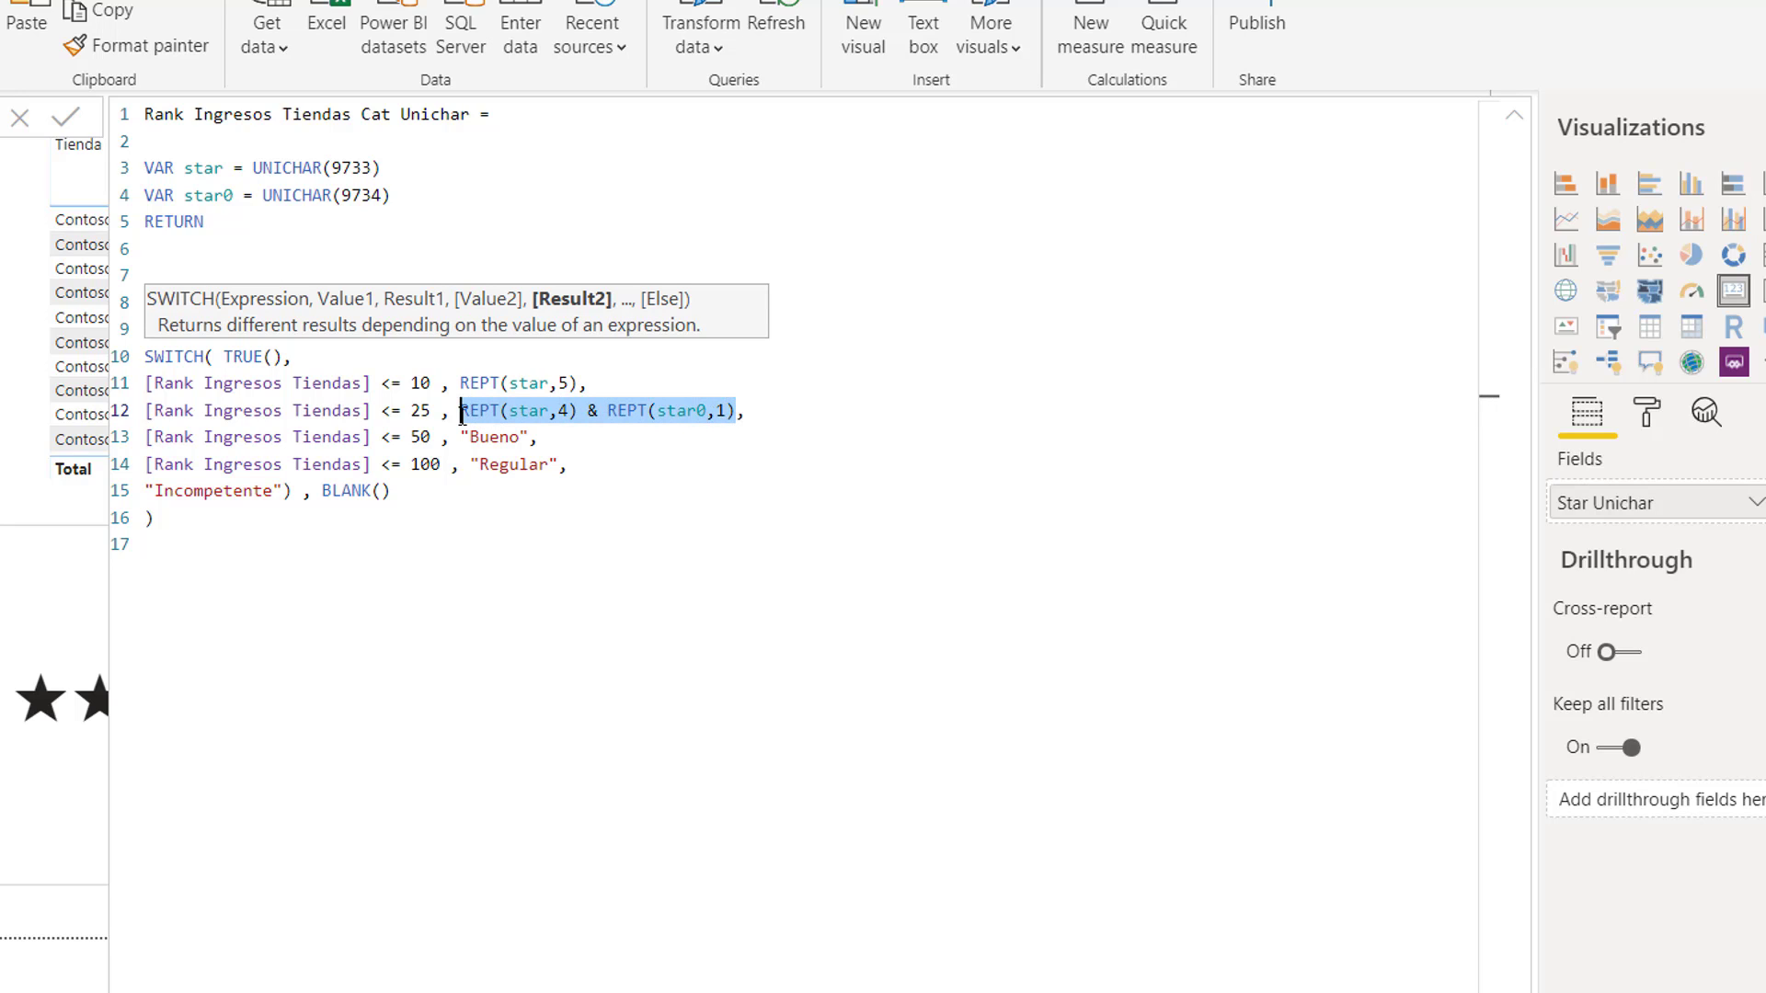
double_click(504, 438)
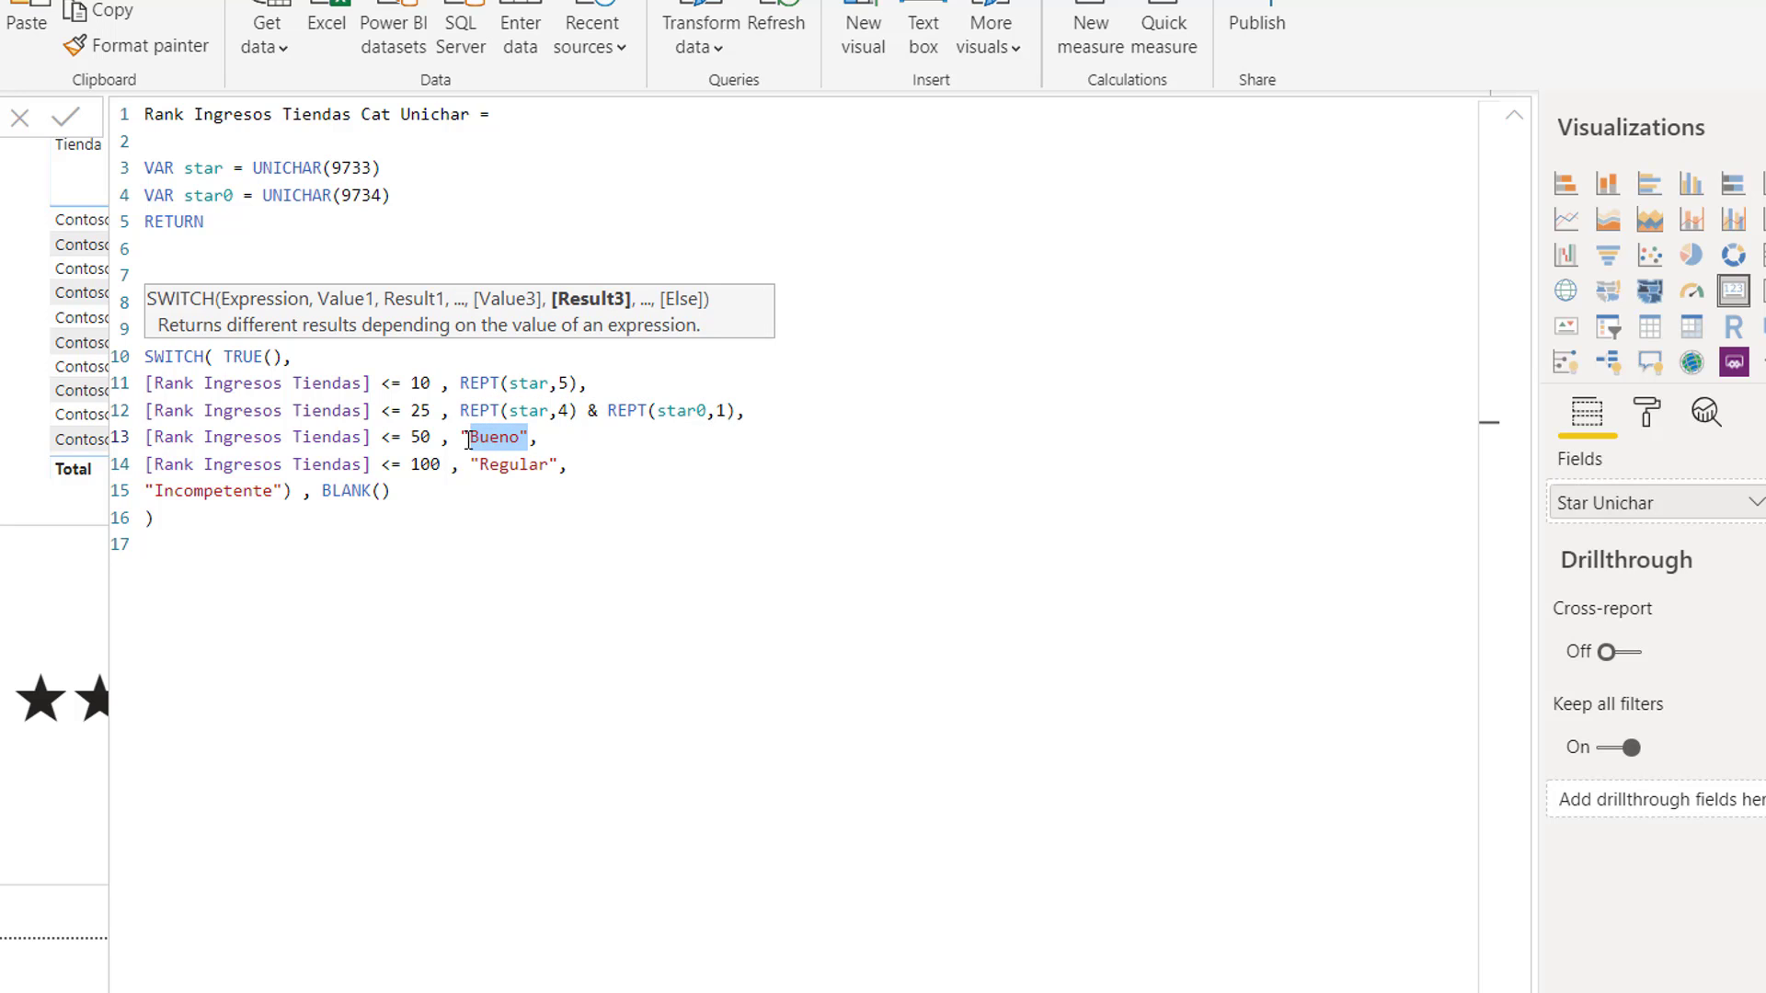
left_click_drag(469, 440, 461, 438)
key("ctrl+v")
double_click(564, 438)
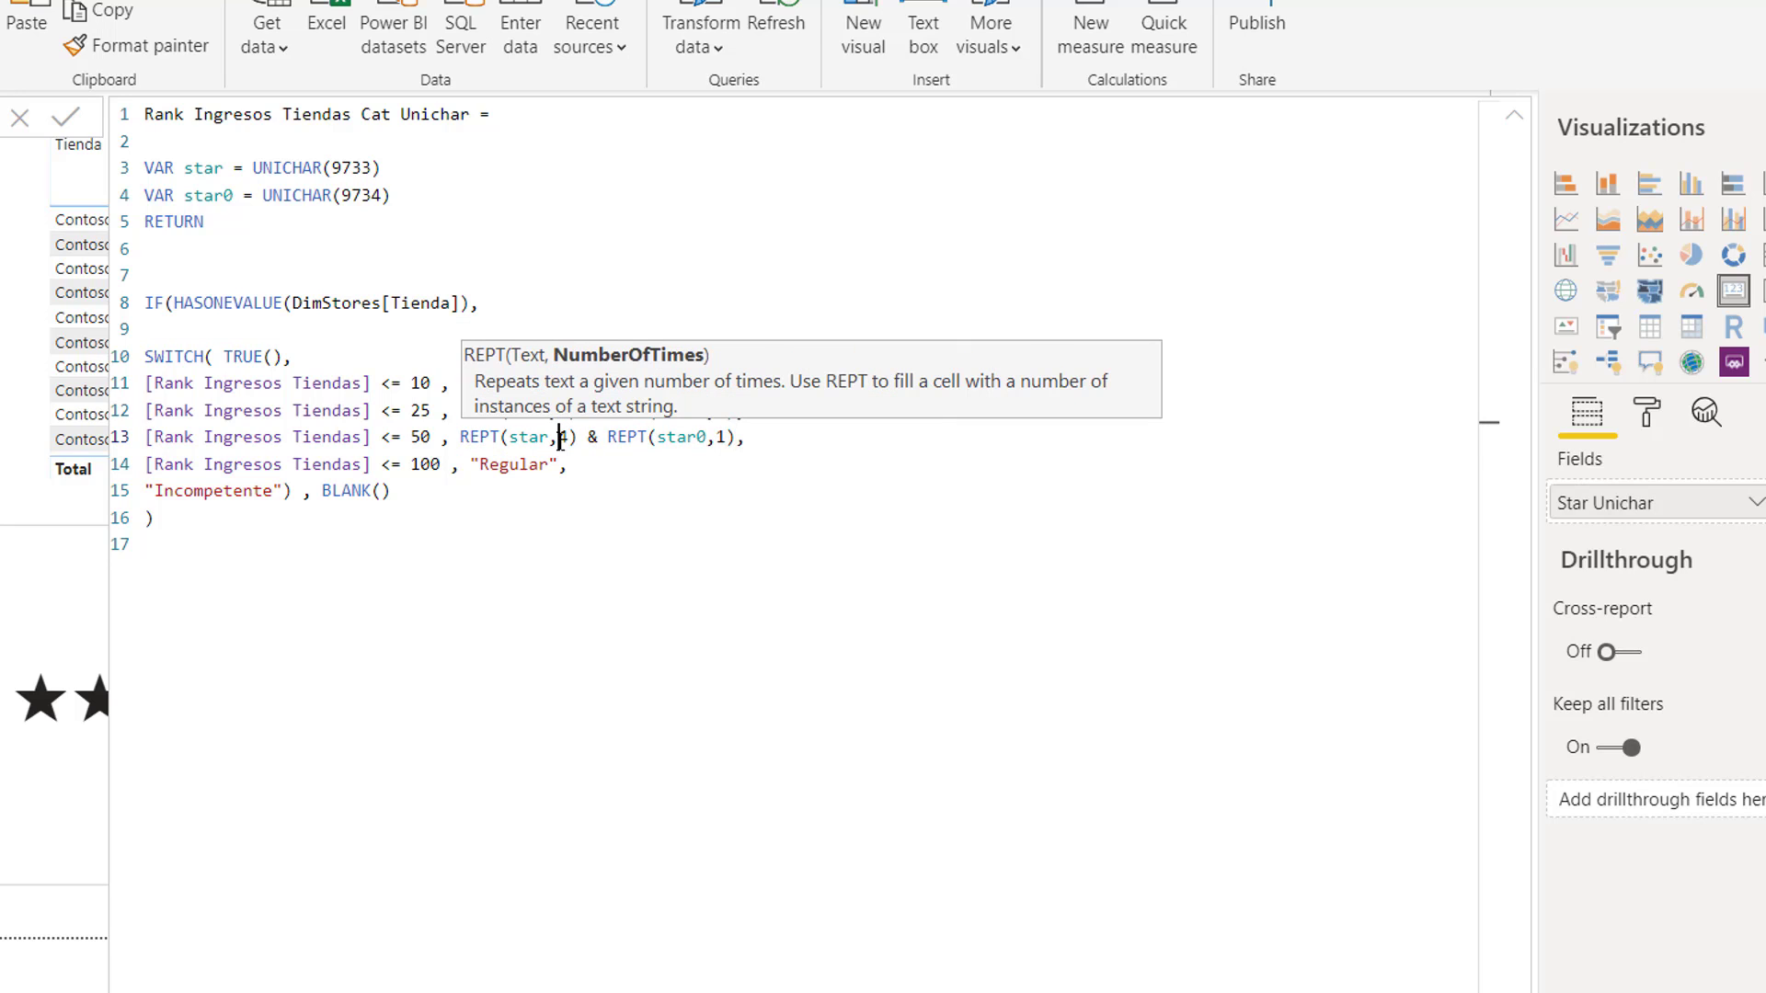
type("3")
double_click(722, 438)
type("2")
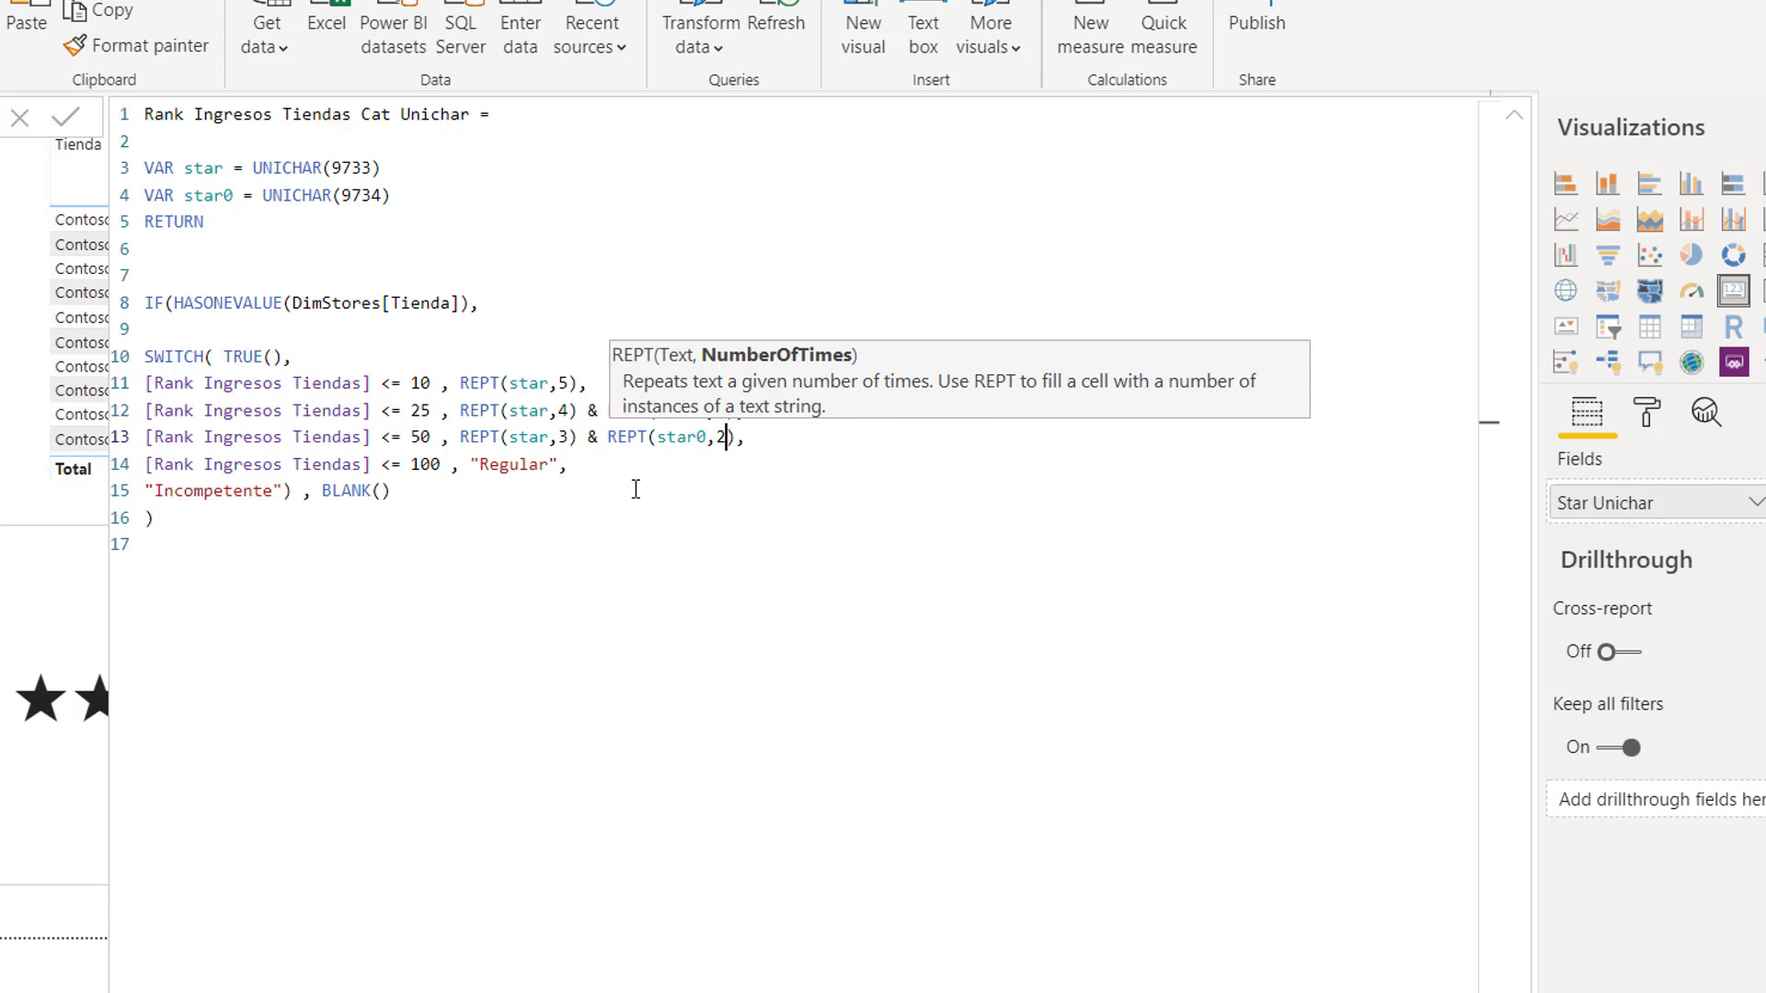
- Paste the copied REPT expression over the "Regular" result and change it to REPT(star,2) & REPT(star0,3)
left_click(550, 465)
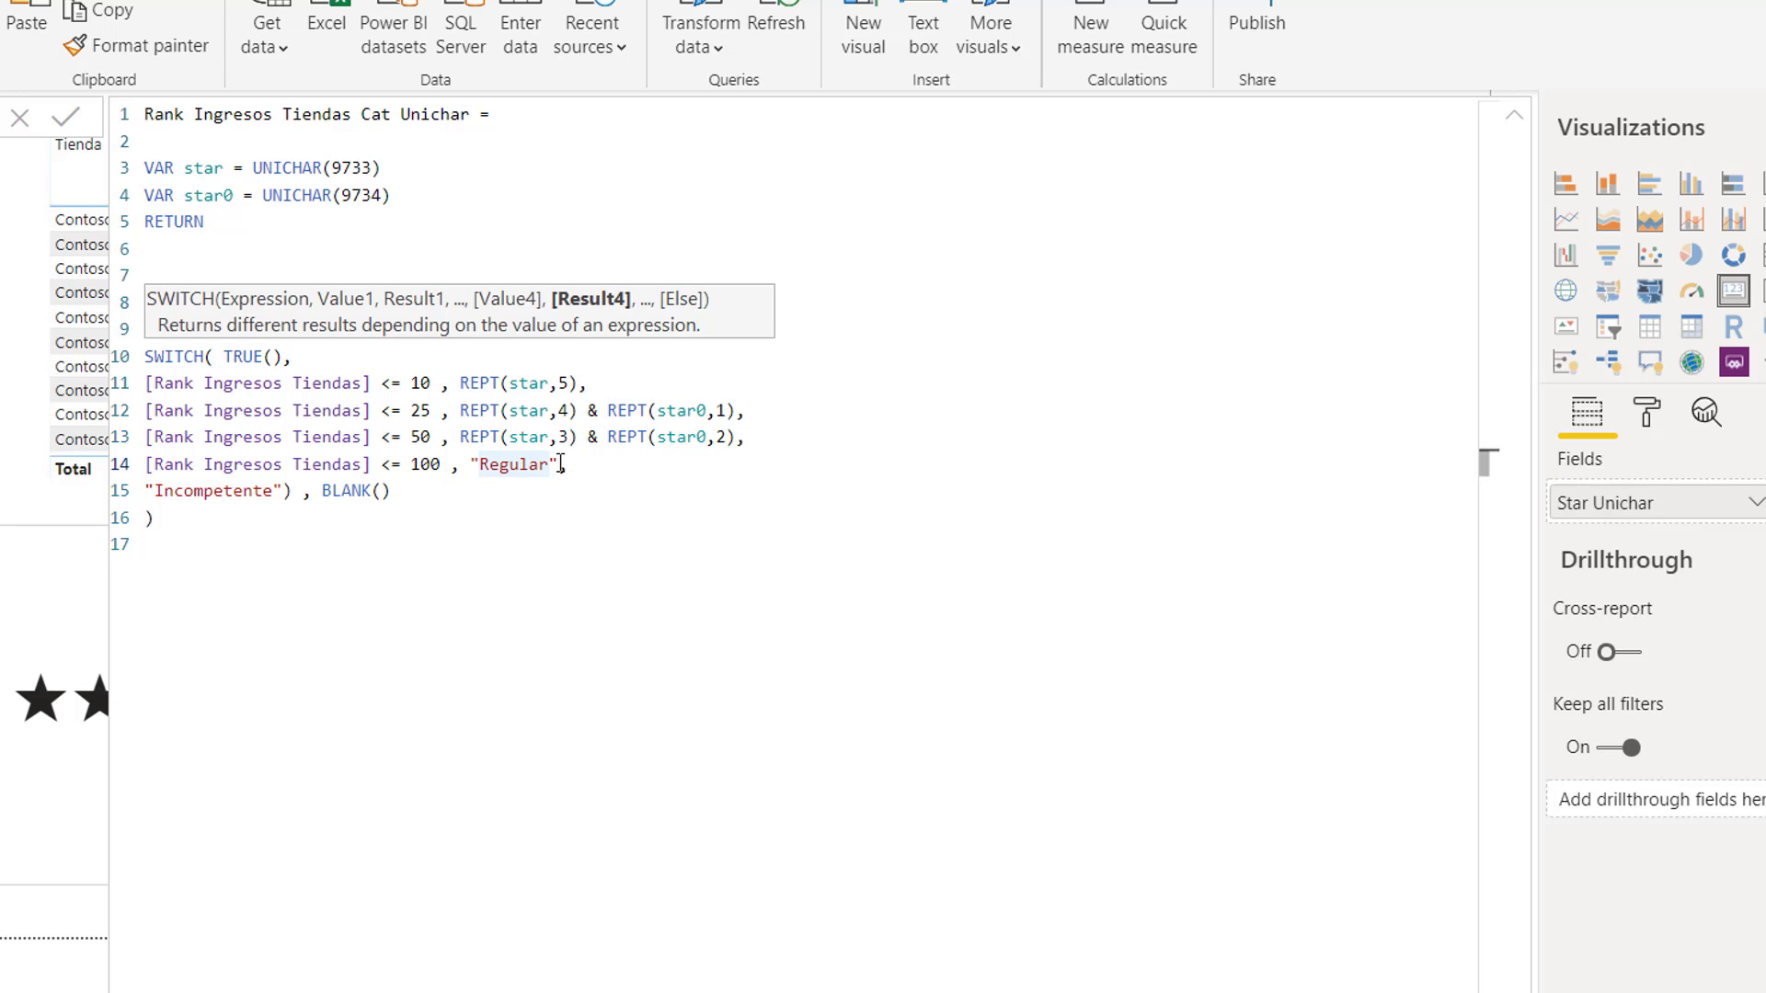
left_click_drag(550, 464, 472, 468)
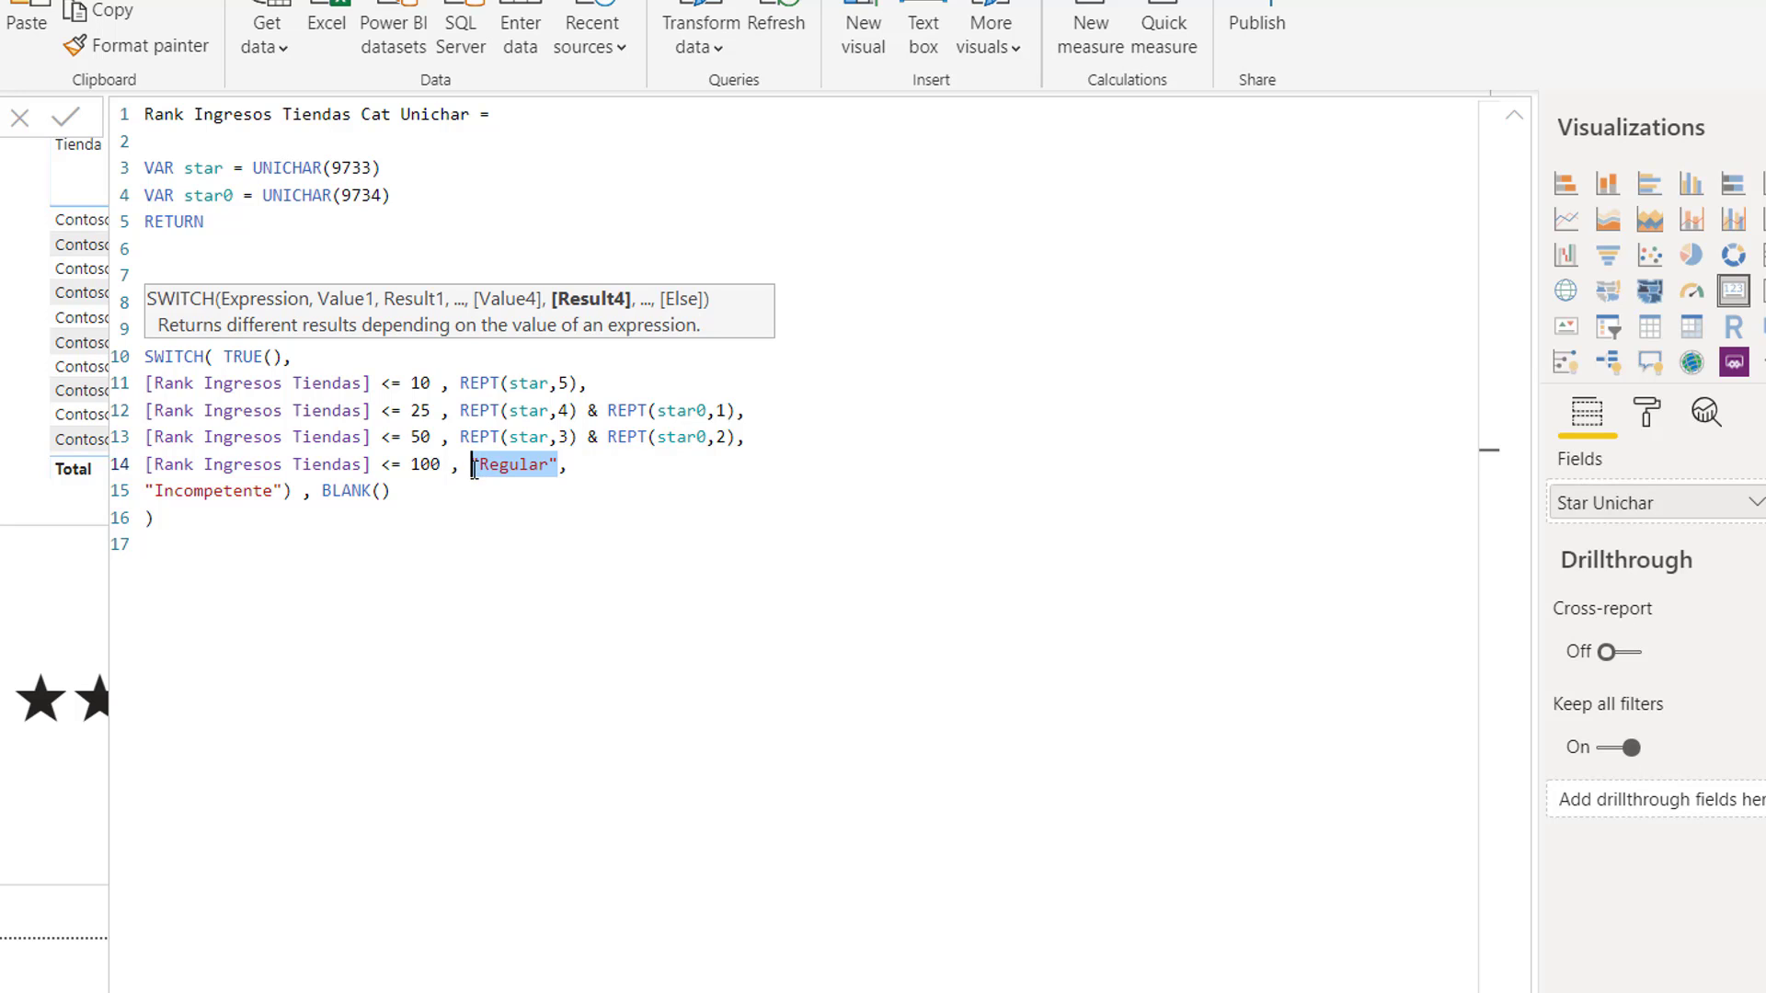
type("REPT(star,4) & REPT(star0,1)")
double_click(580, 464)
type("2")
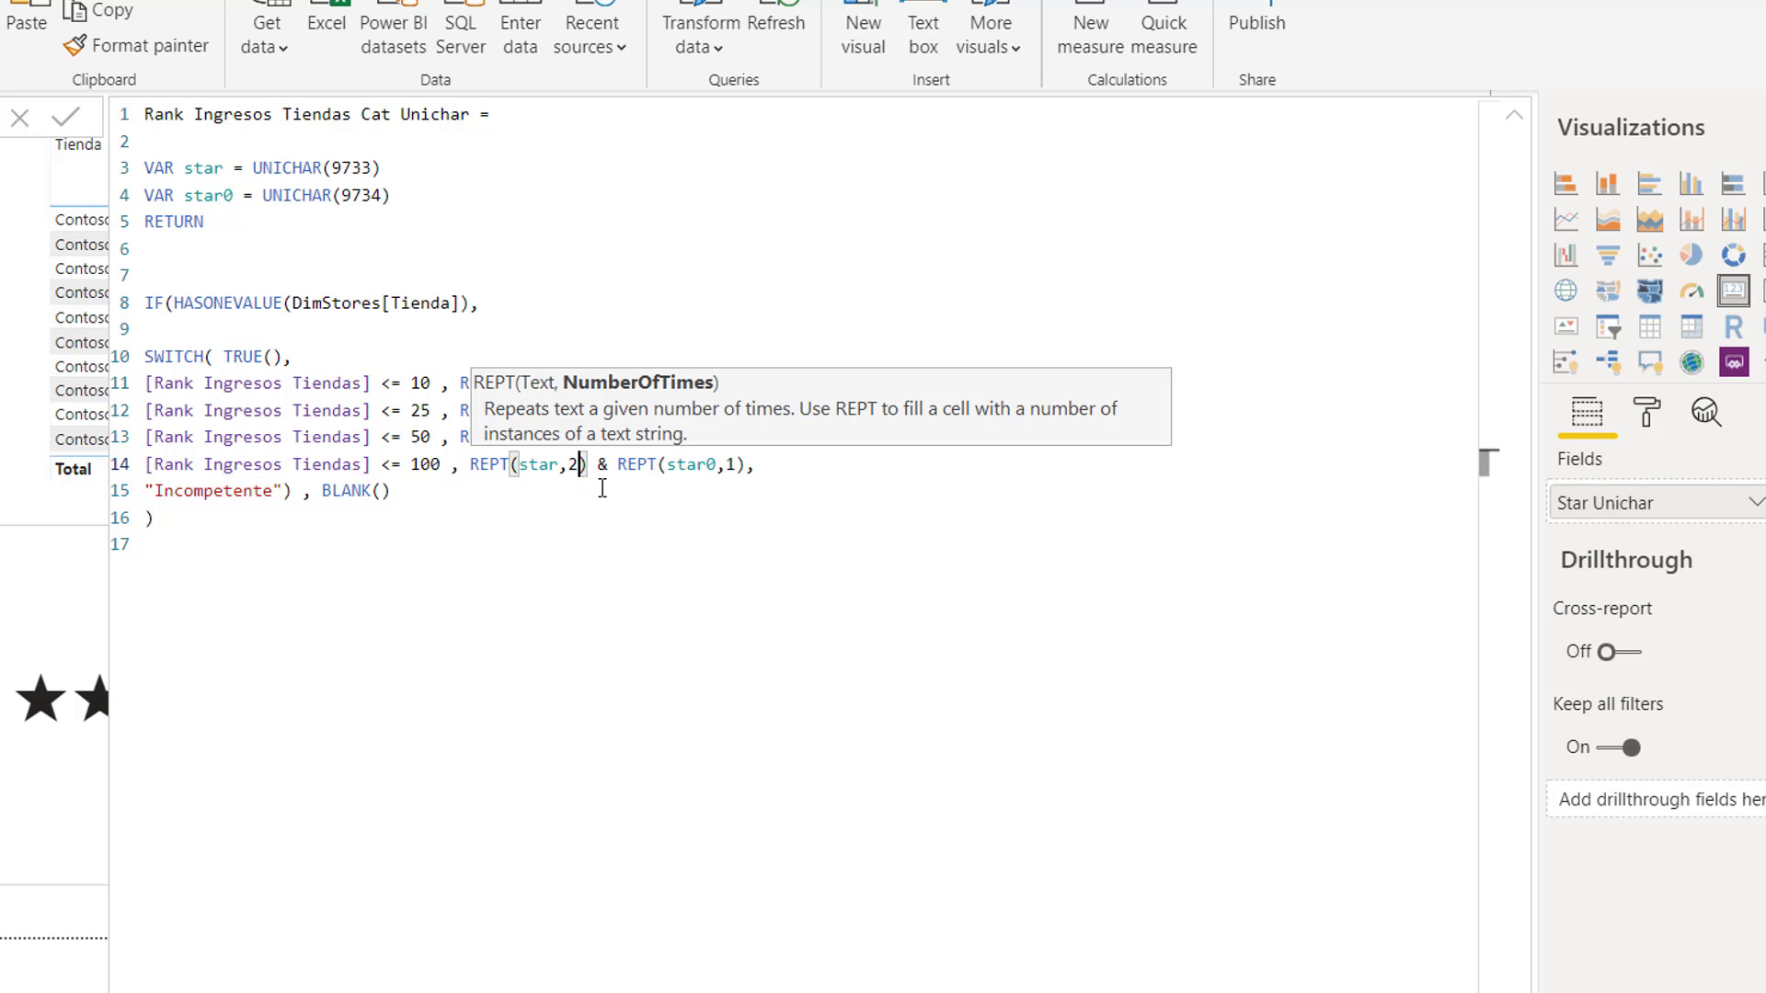
double_click(734, 465)
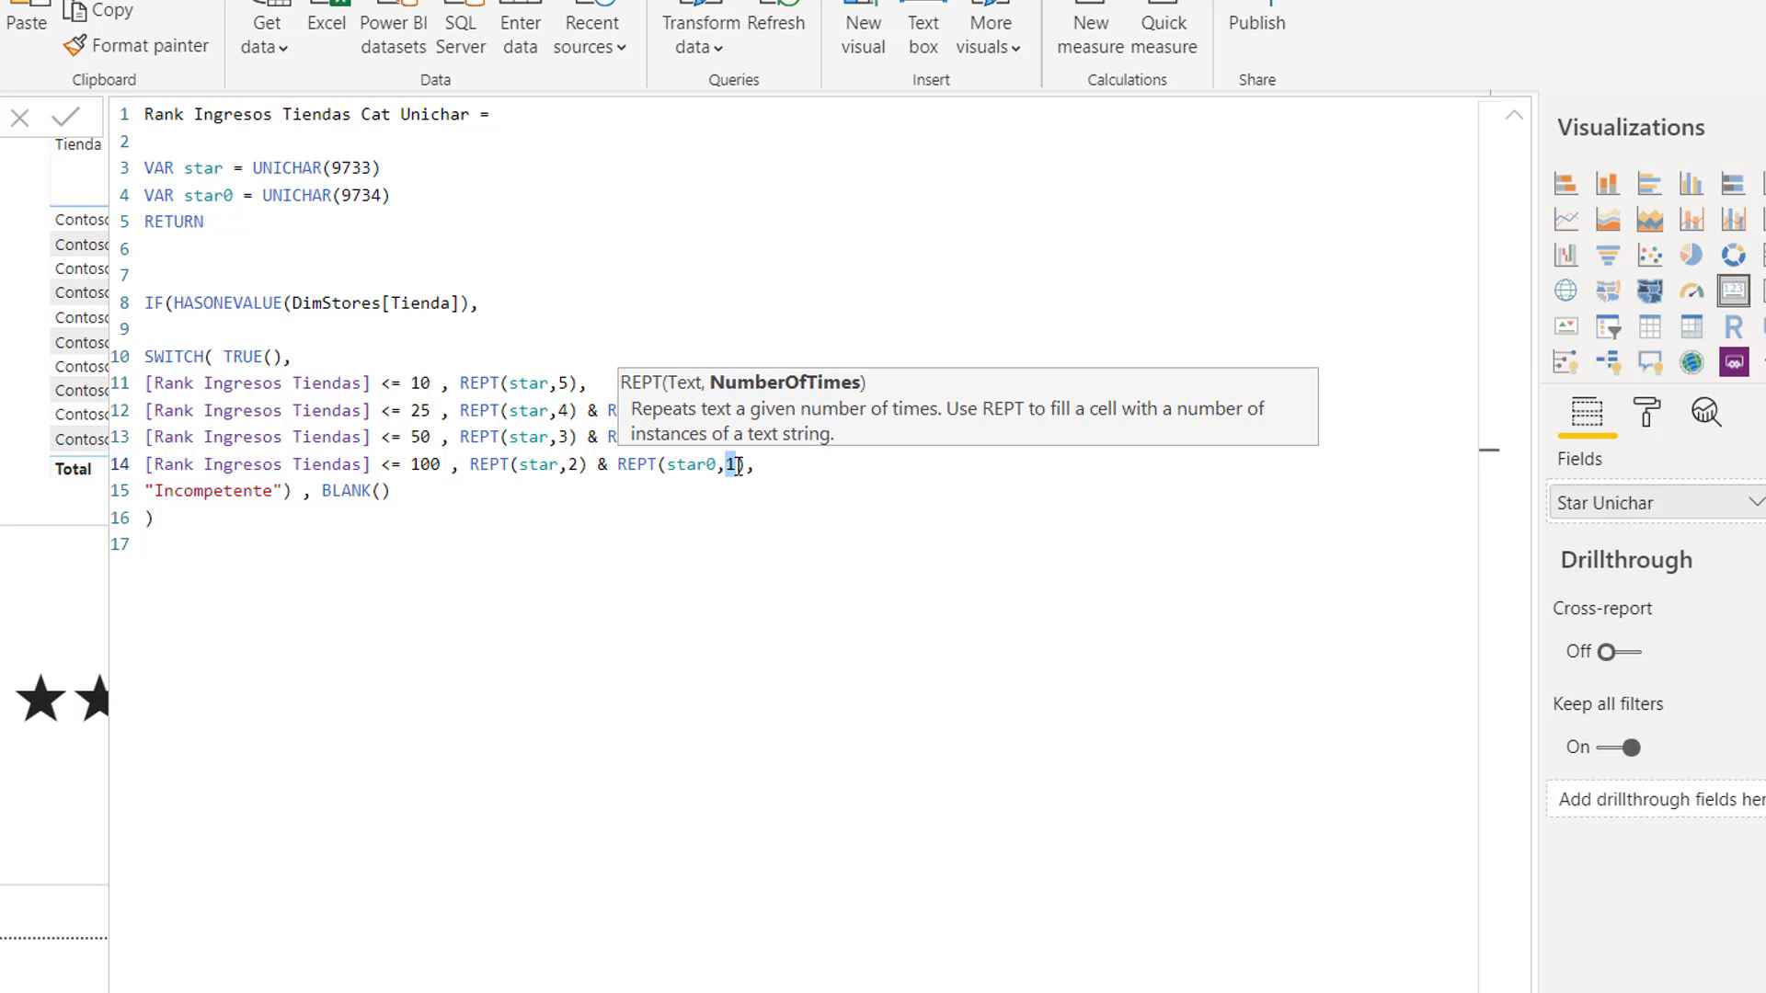
type("3")
- Paste the copied REPT expression over the "Incompetente" result and change it to REPT(star,1) & REPT(star0,4)
left_click_drag(281, 492, 148, 491)
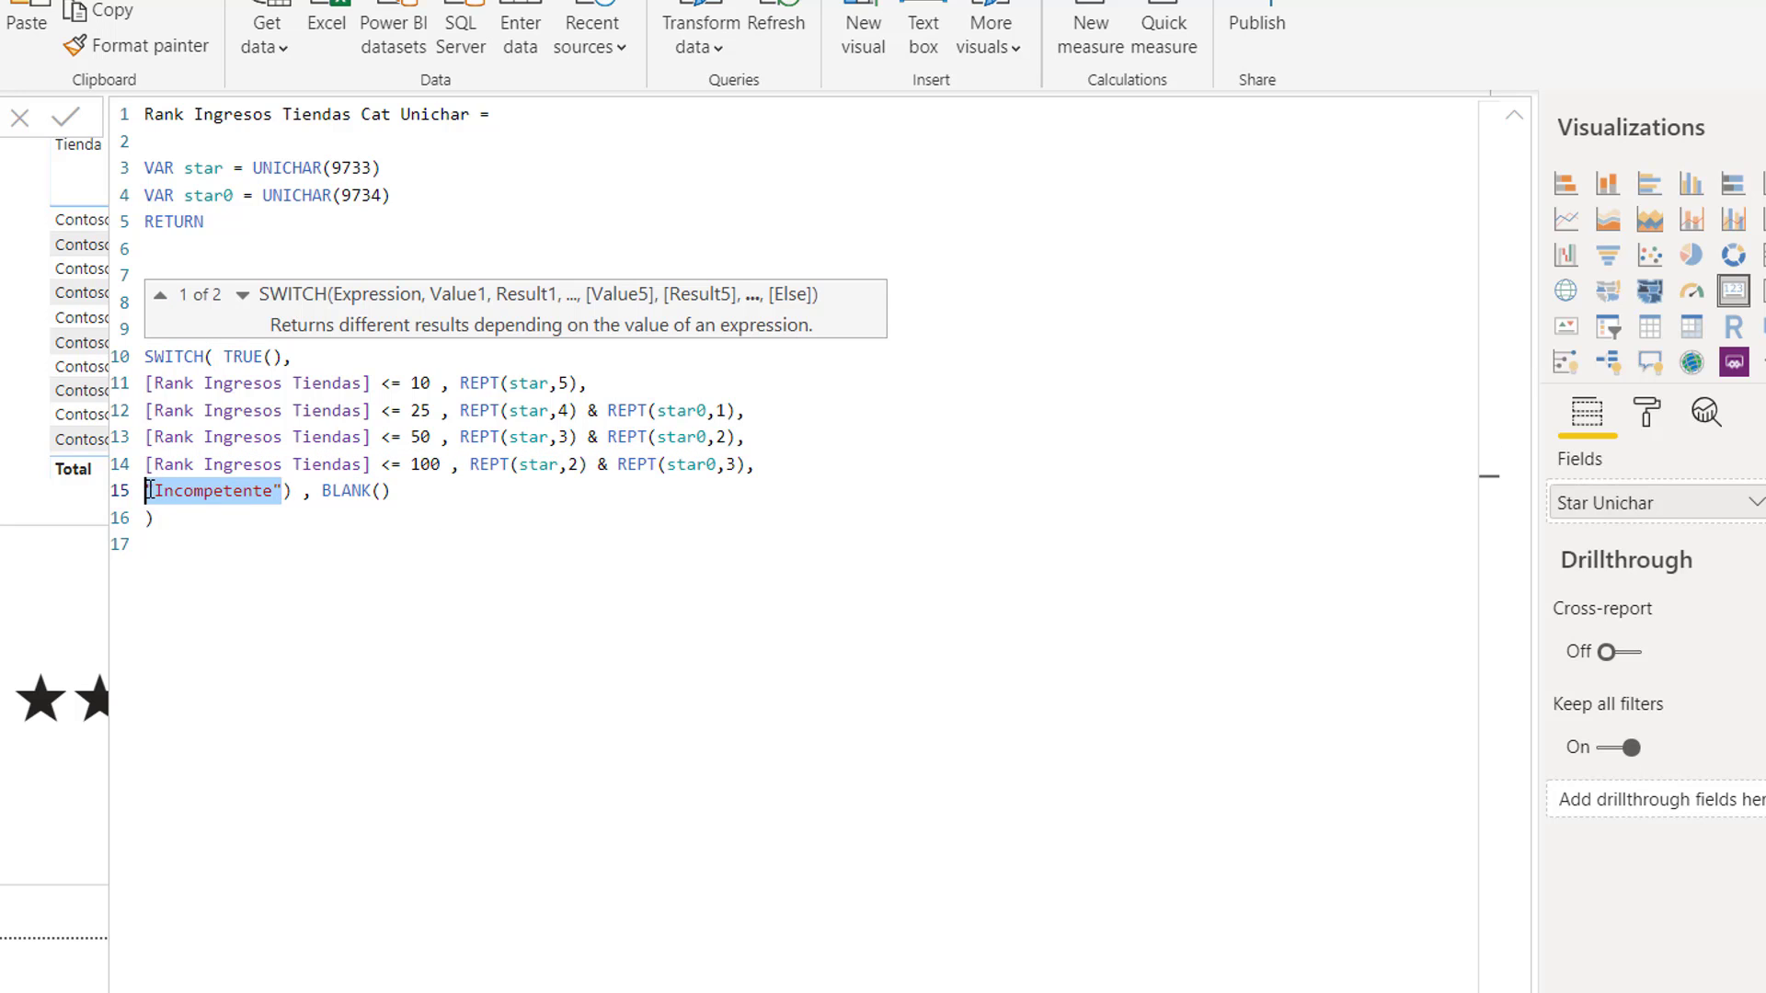
type("REPT(star,4) & REPT(star0,1)")
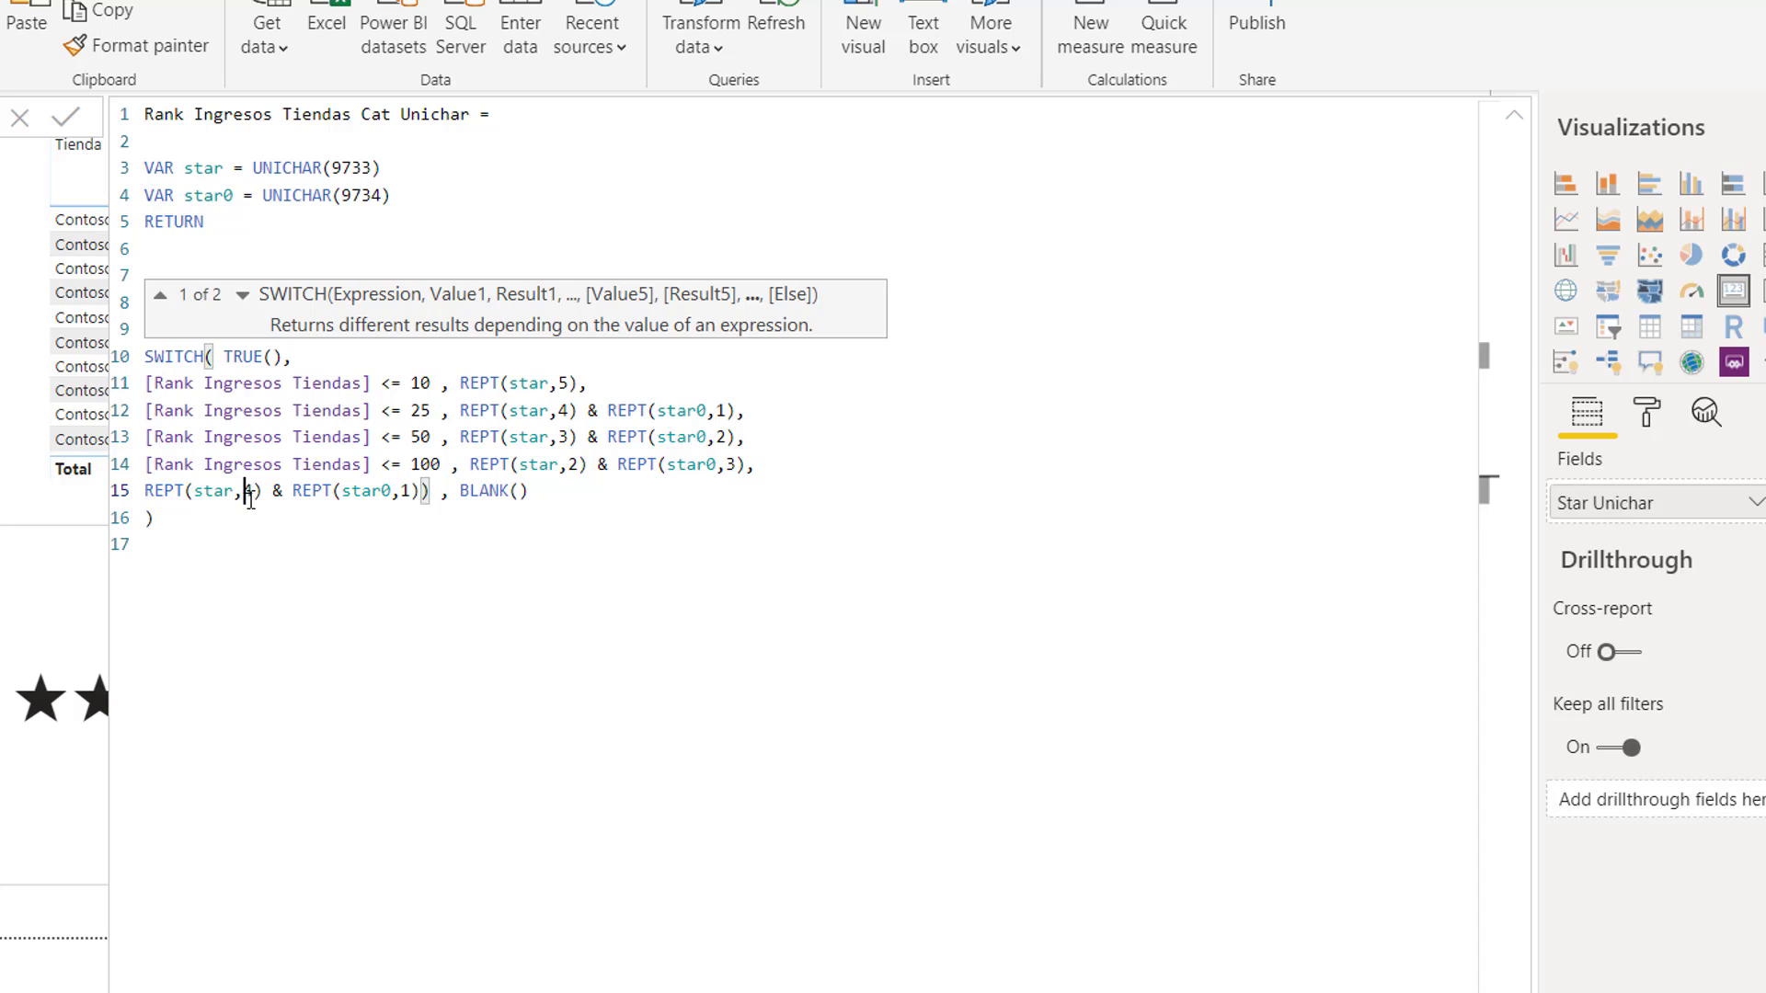
double_click(249, 497)
type("1")
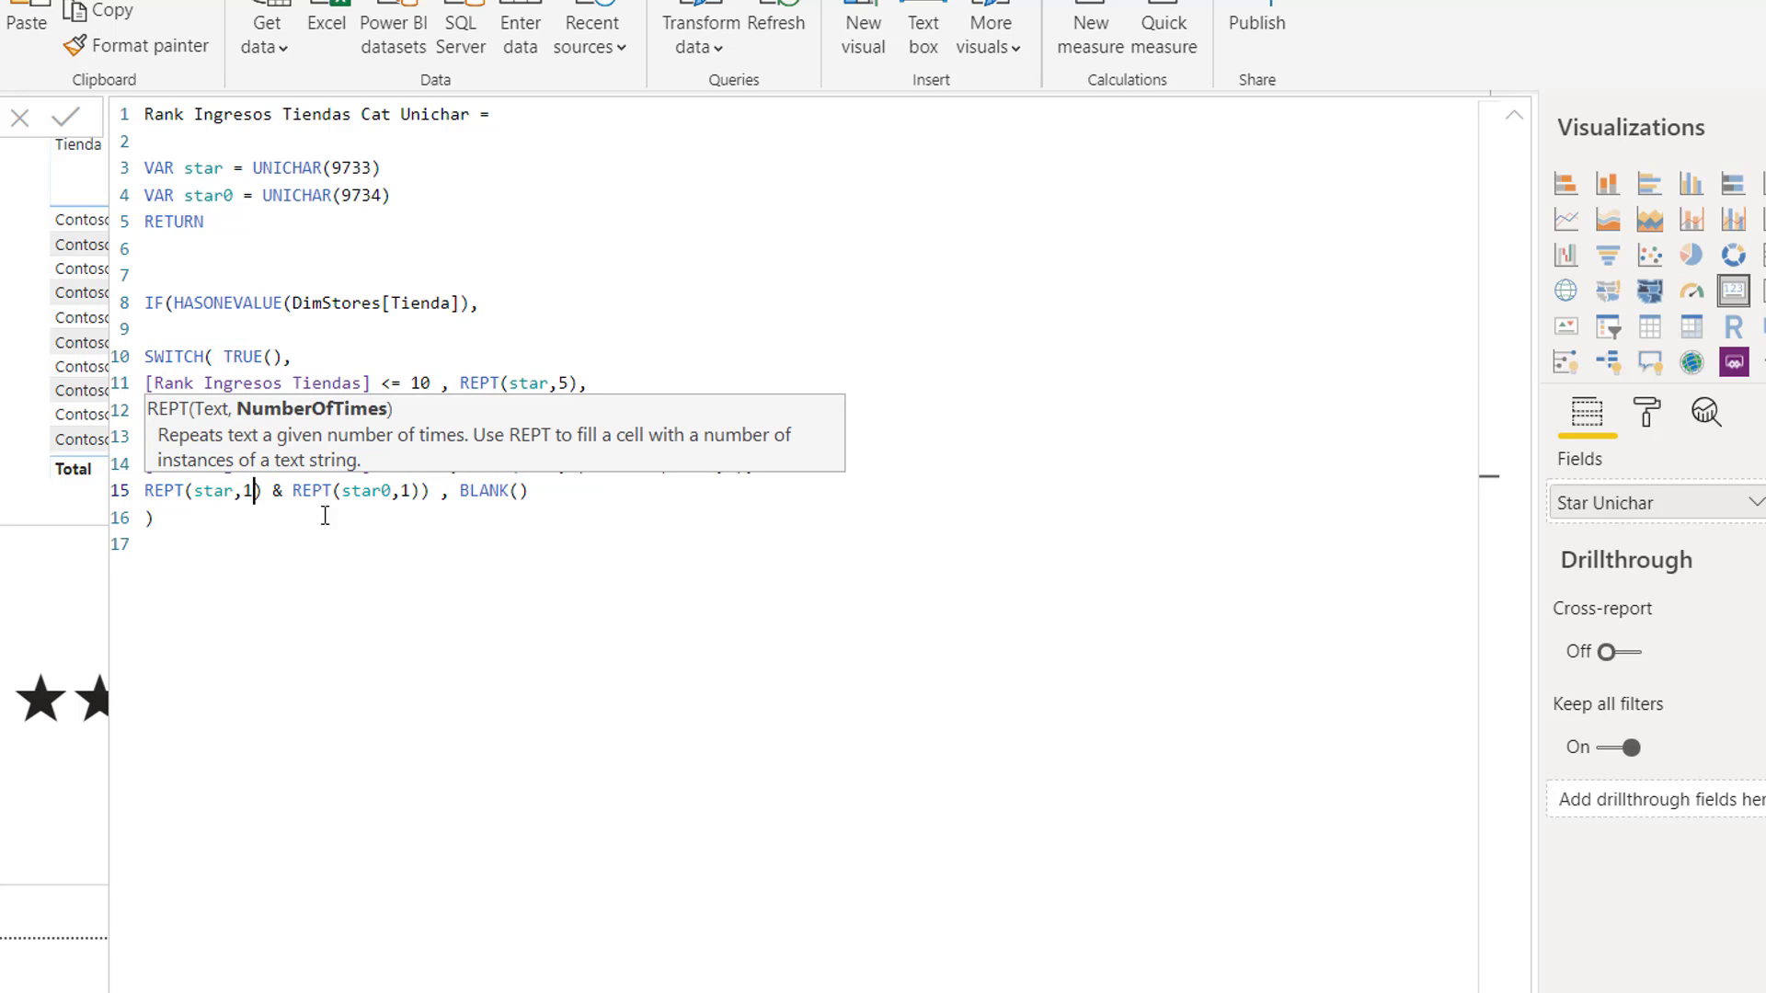
double_click(405, 491)
type("4")
left_click(474, 537)
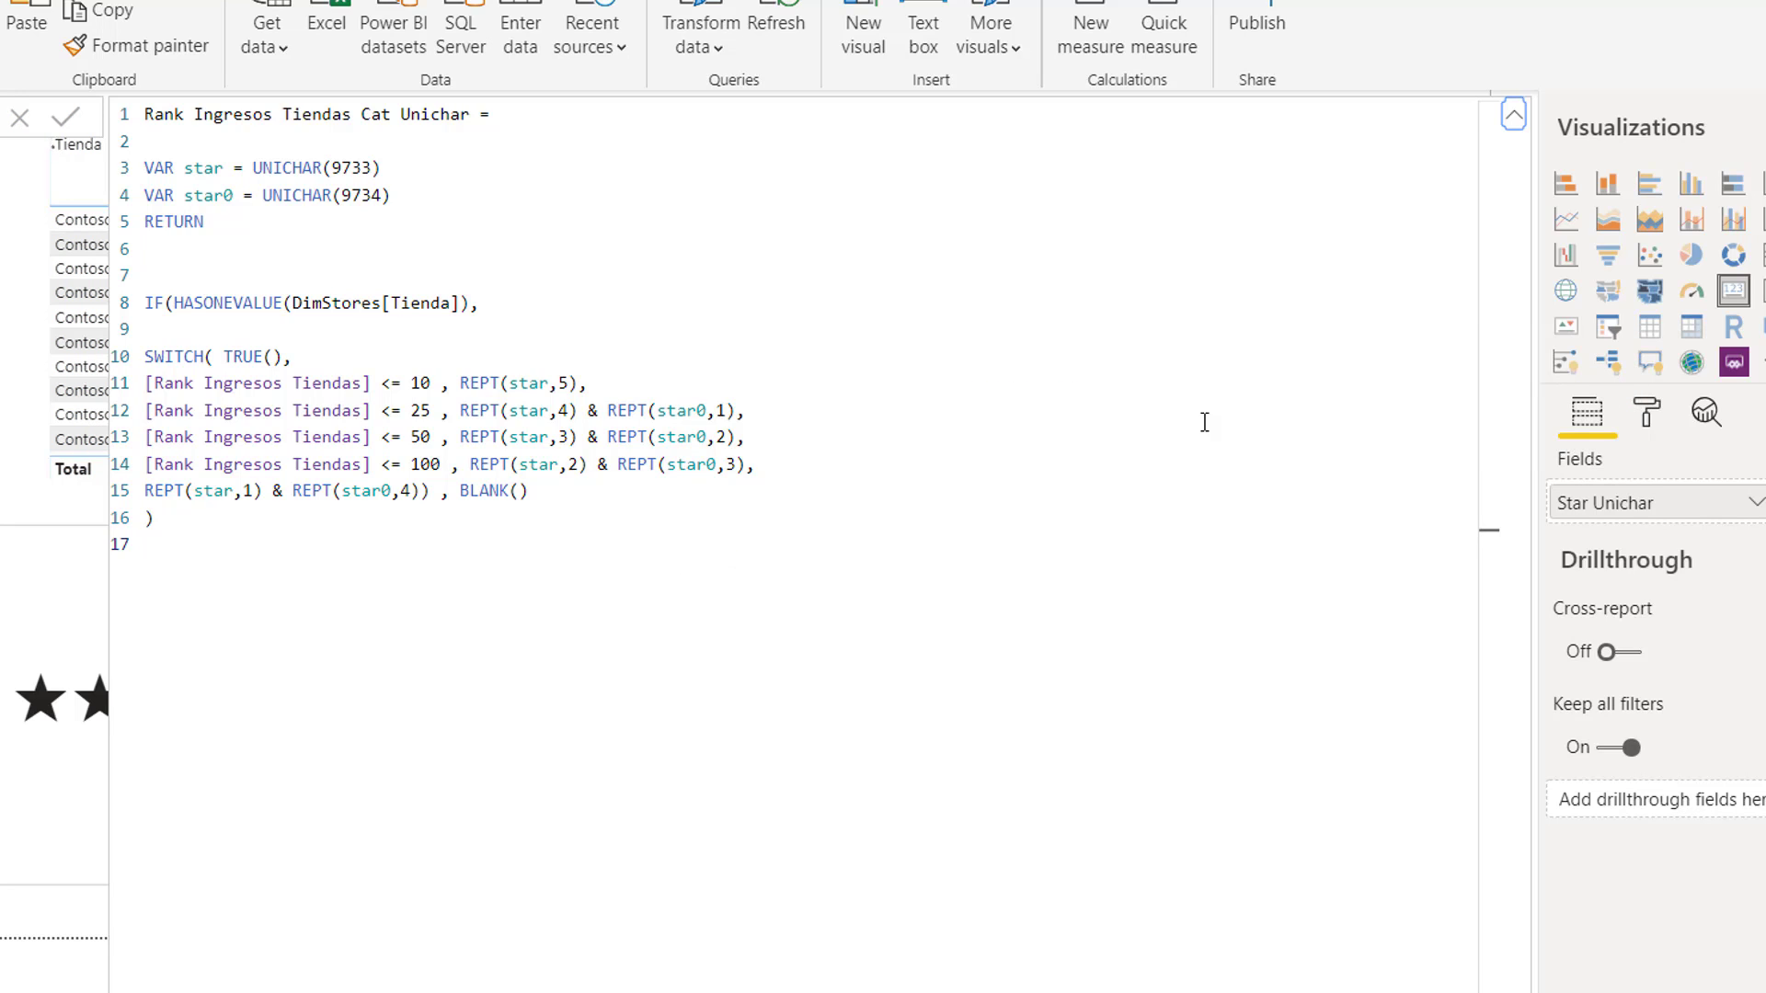
- Collapse the formula editor, add the Rank Ingresos Tiendas Cat Unichar measure to the stores table and widen the table to fit the new column
left_click(1514, 117)
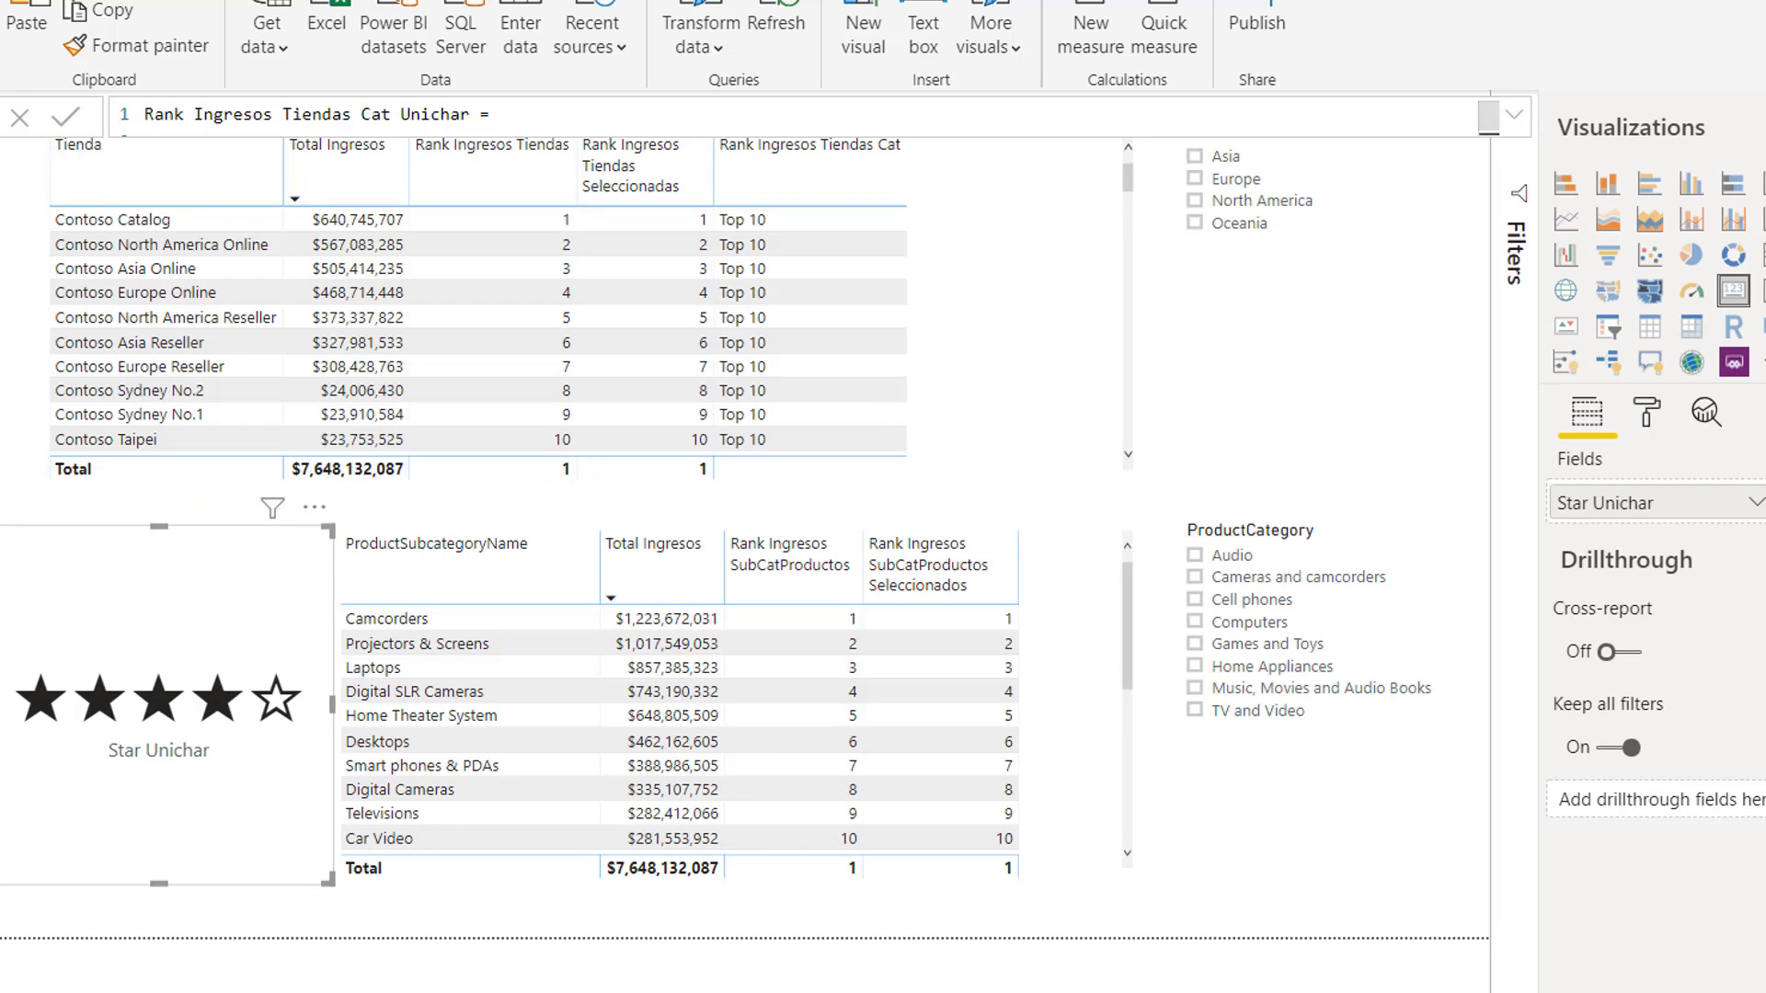
left_click(1029, 362)
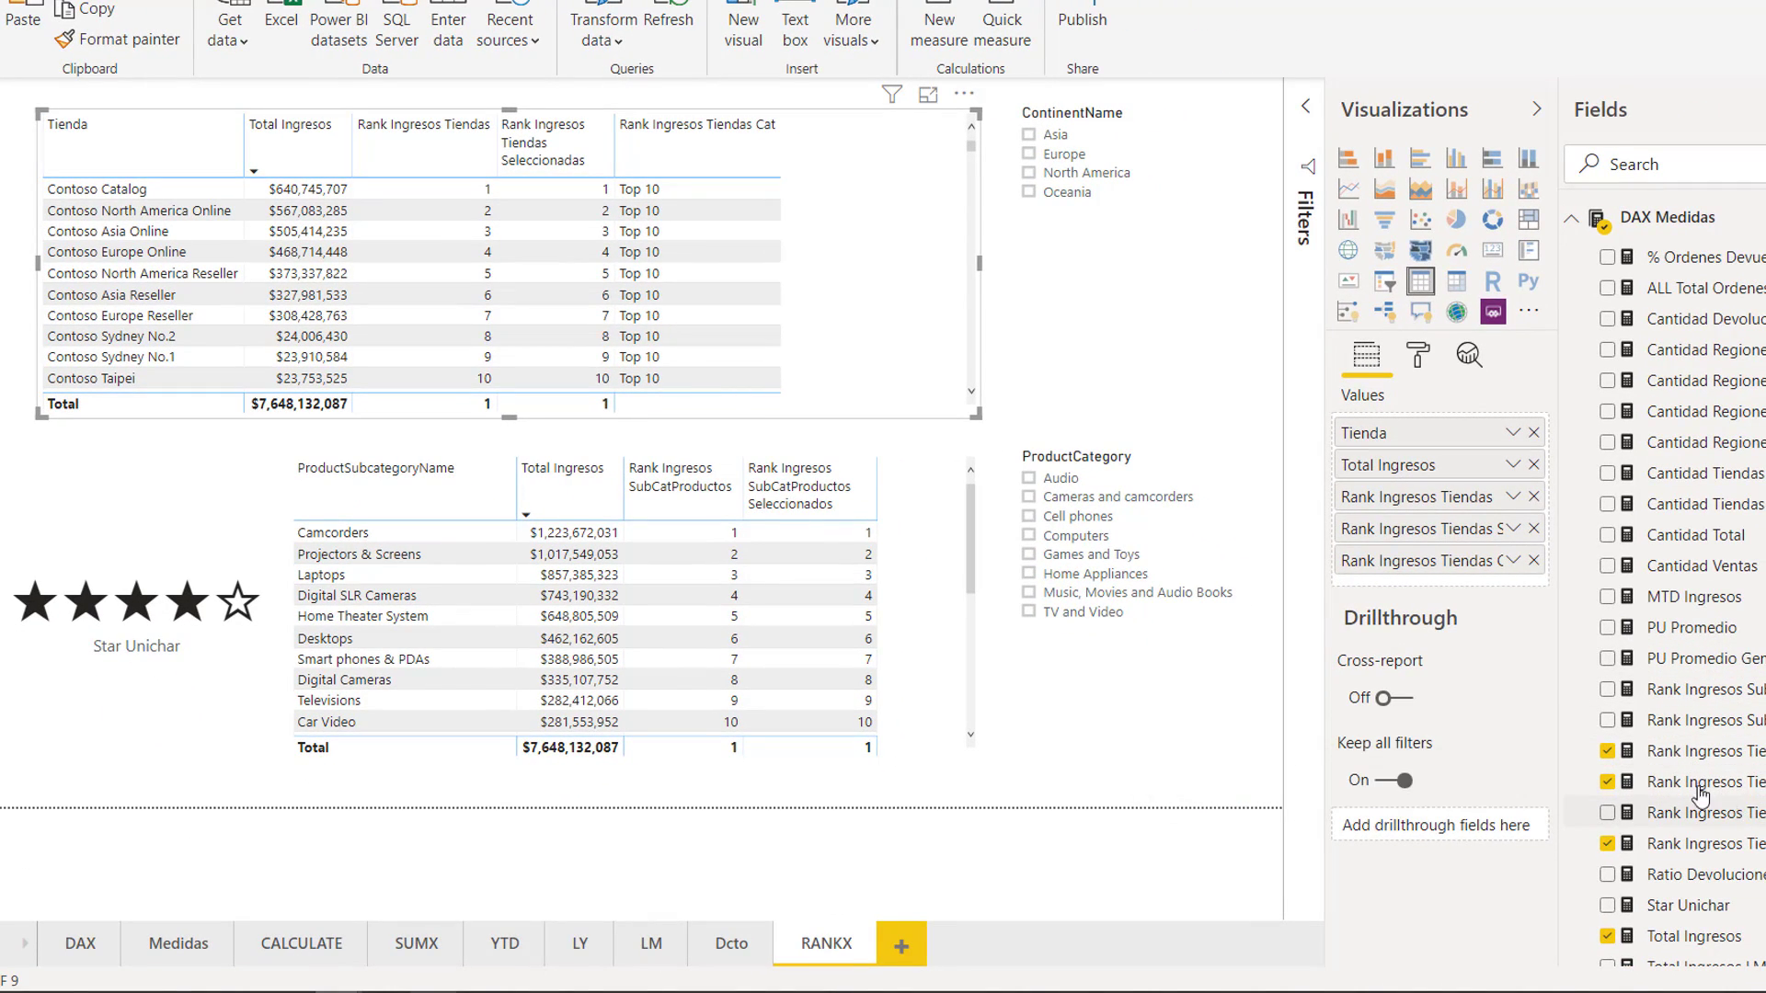
left_click_drag(1700, 793, 1487, 581)
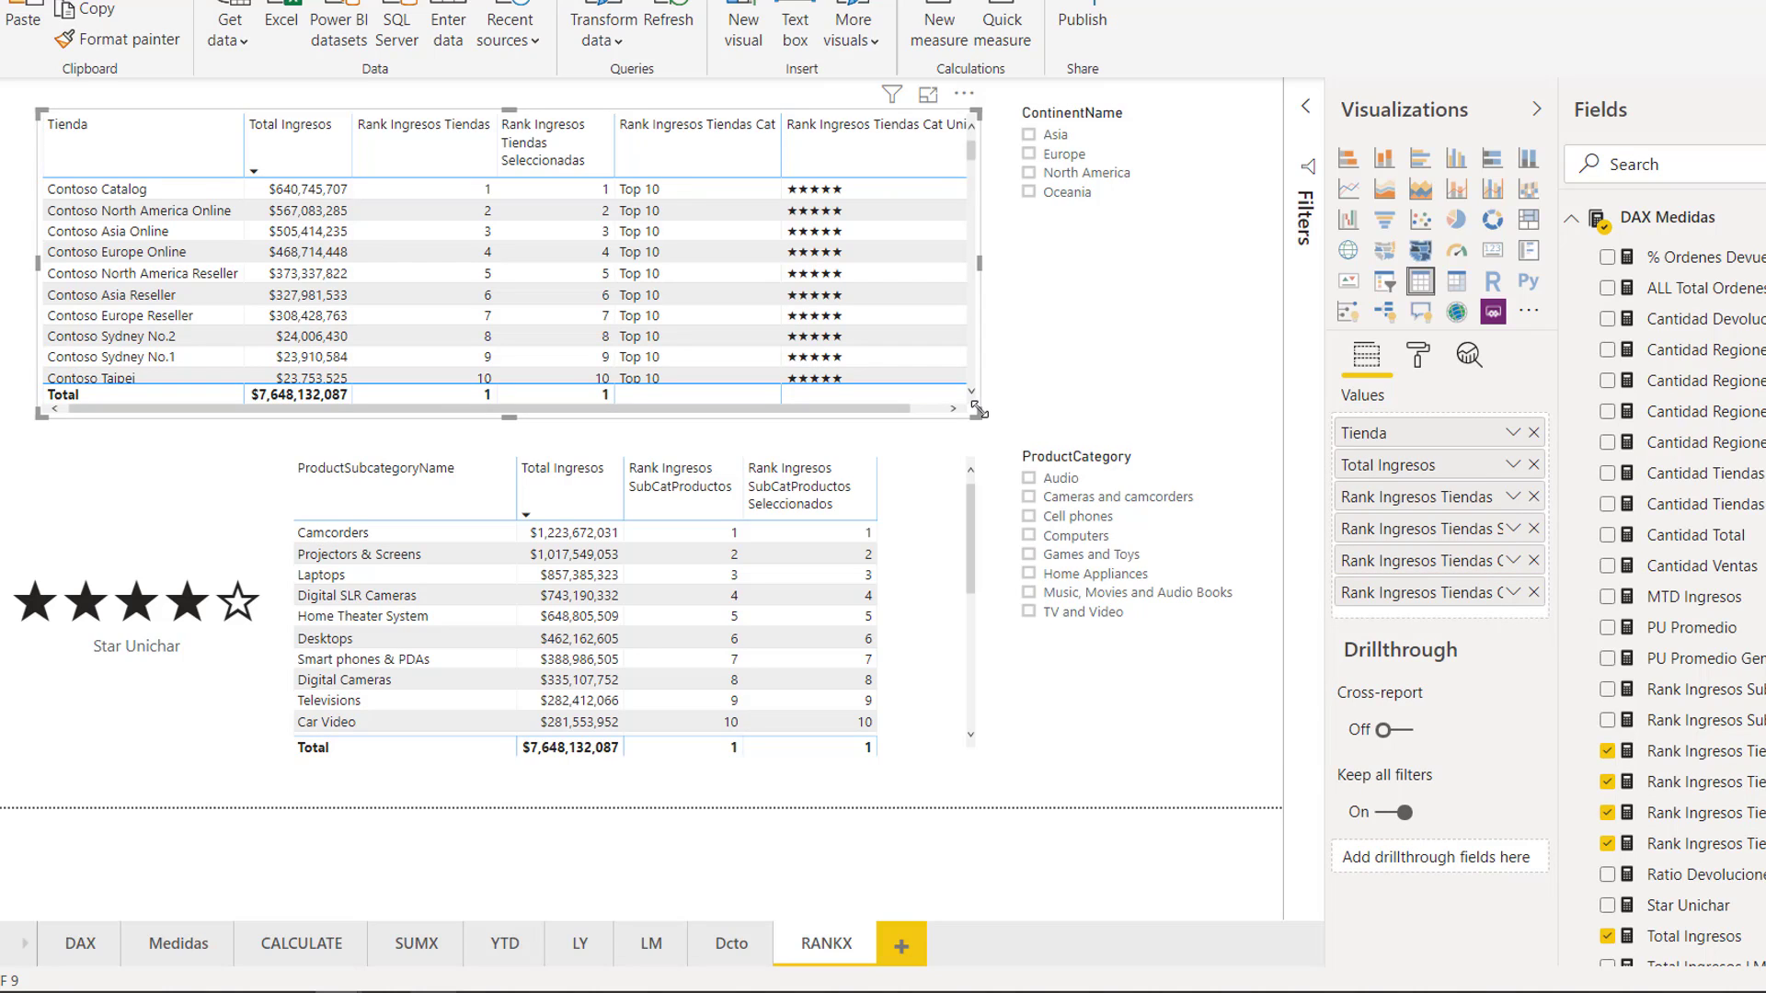
left_click_drag(980, 267, 1032, 279)
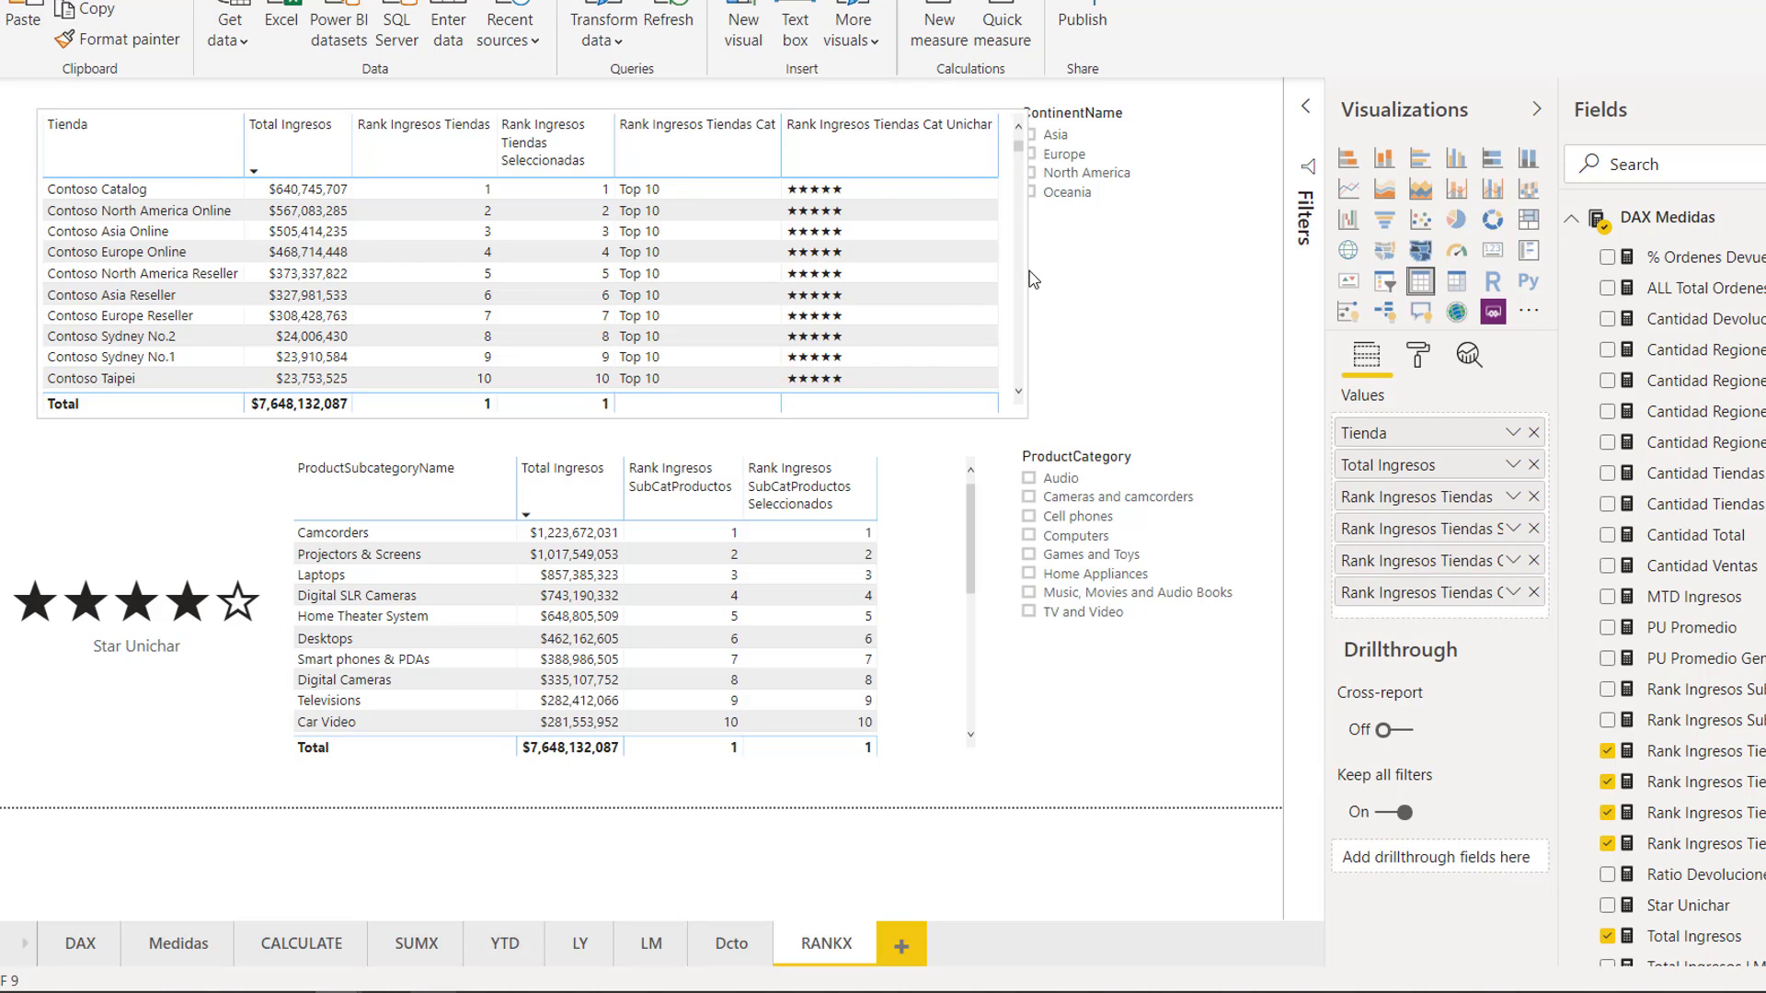
- Compare the star ratings with the rank categories down the rows of the stores table
left_click(1031, 279)
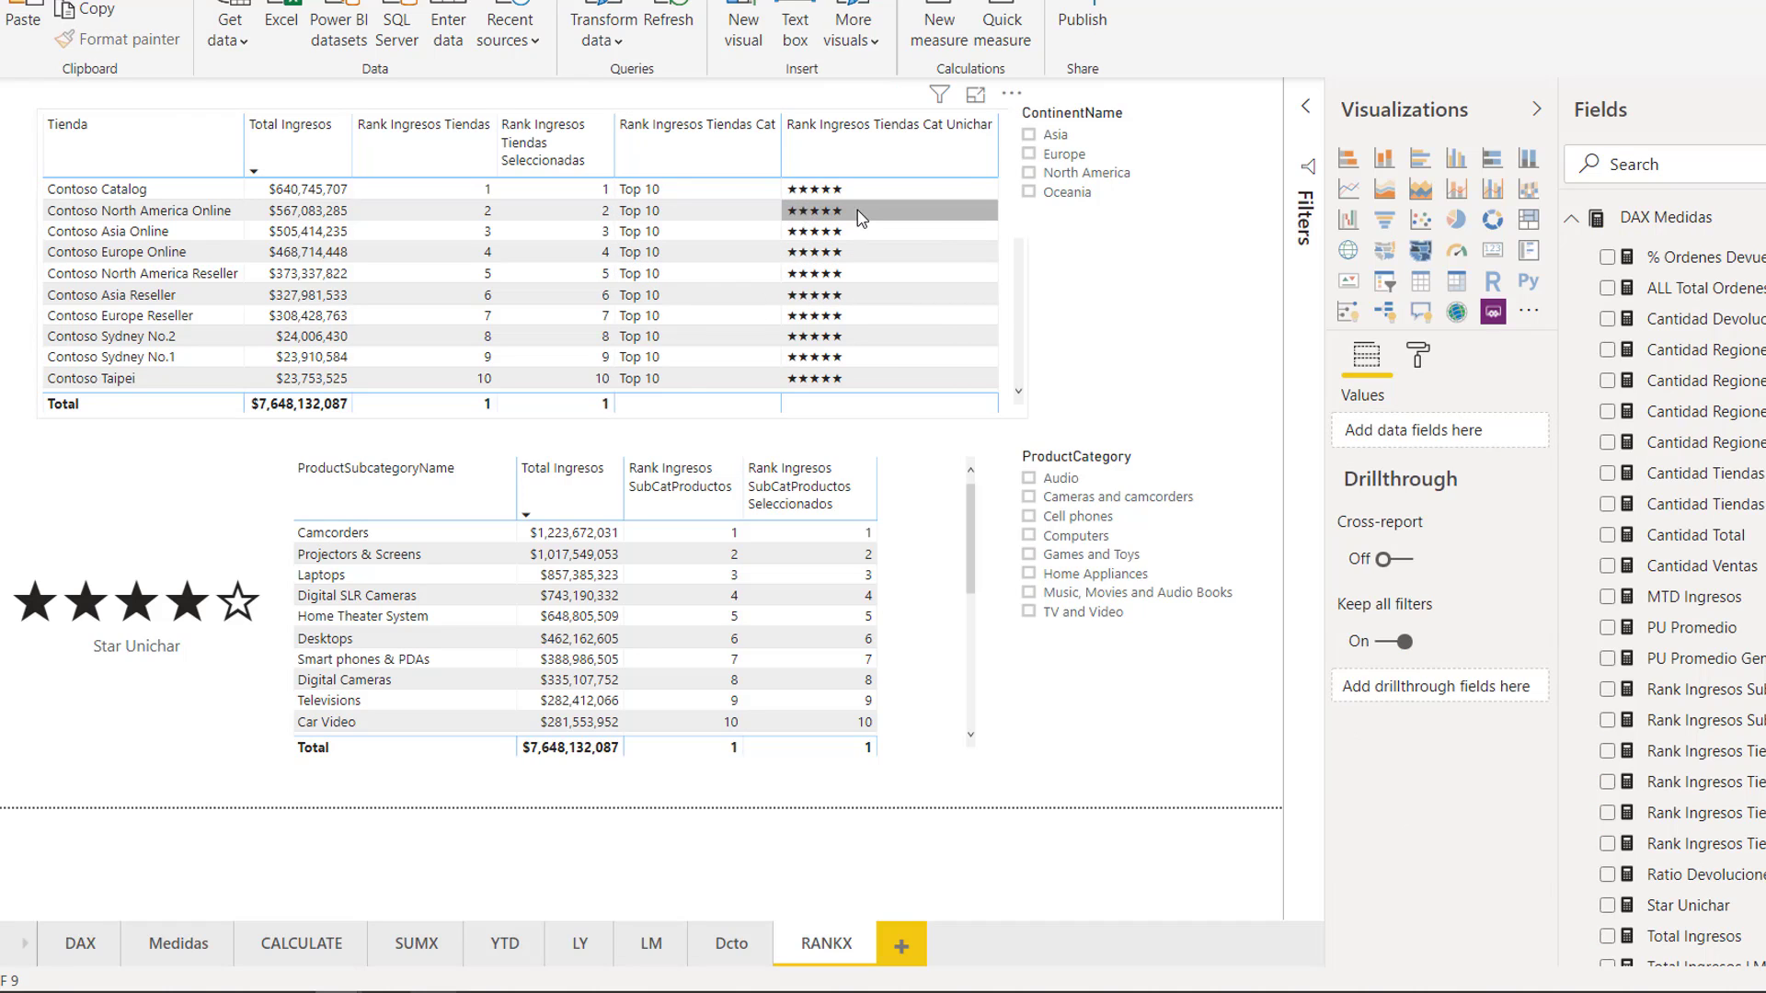
scroll(860, 218, "down", 5)
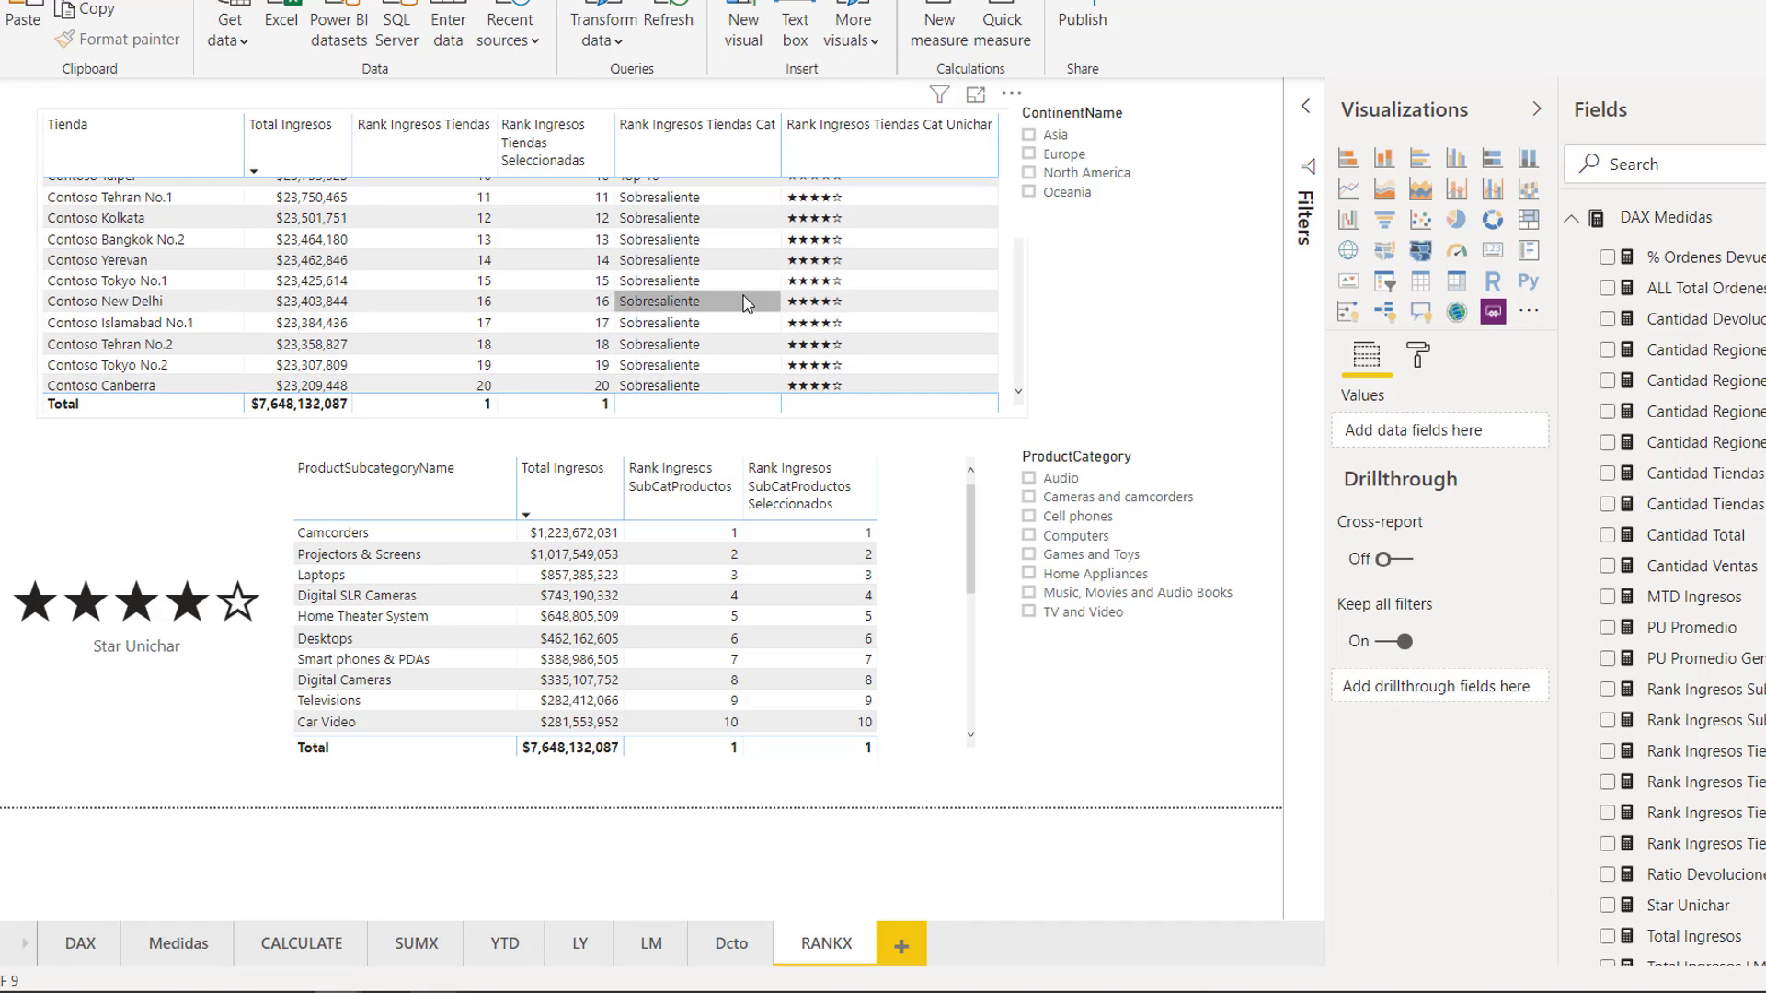
scroll(747, 304, "down", 7)
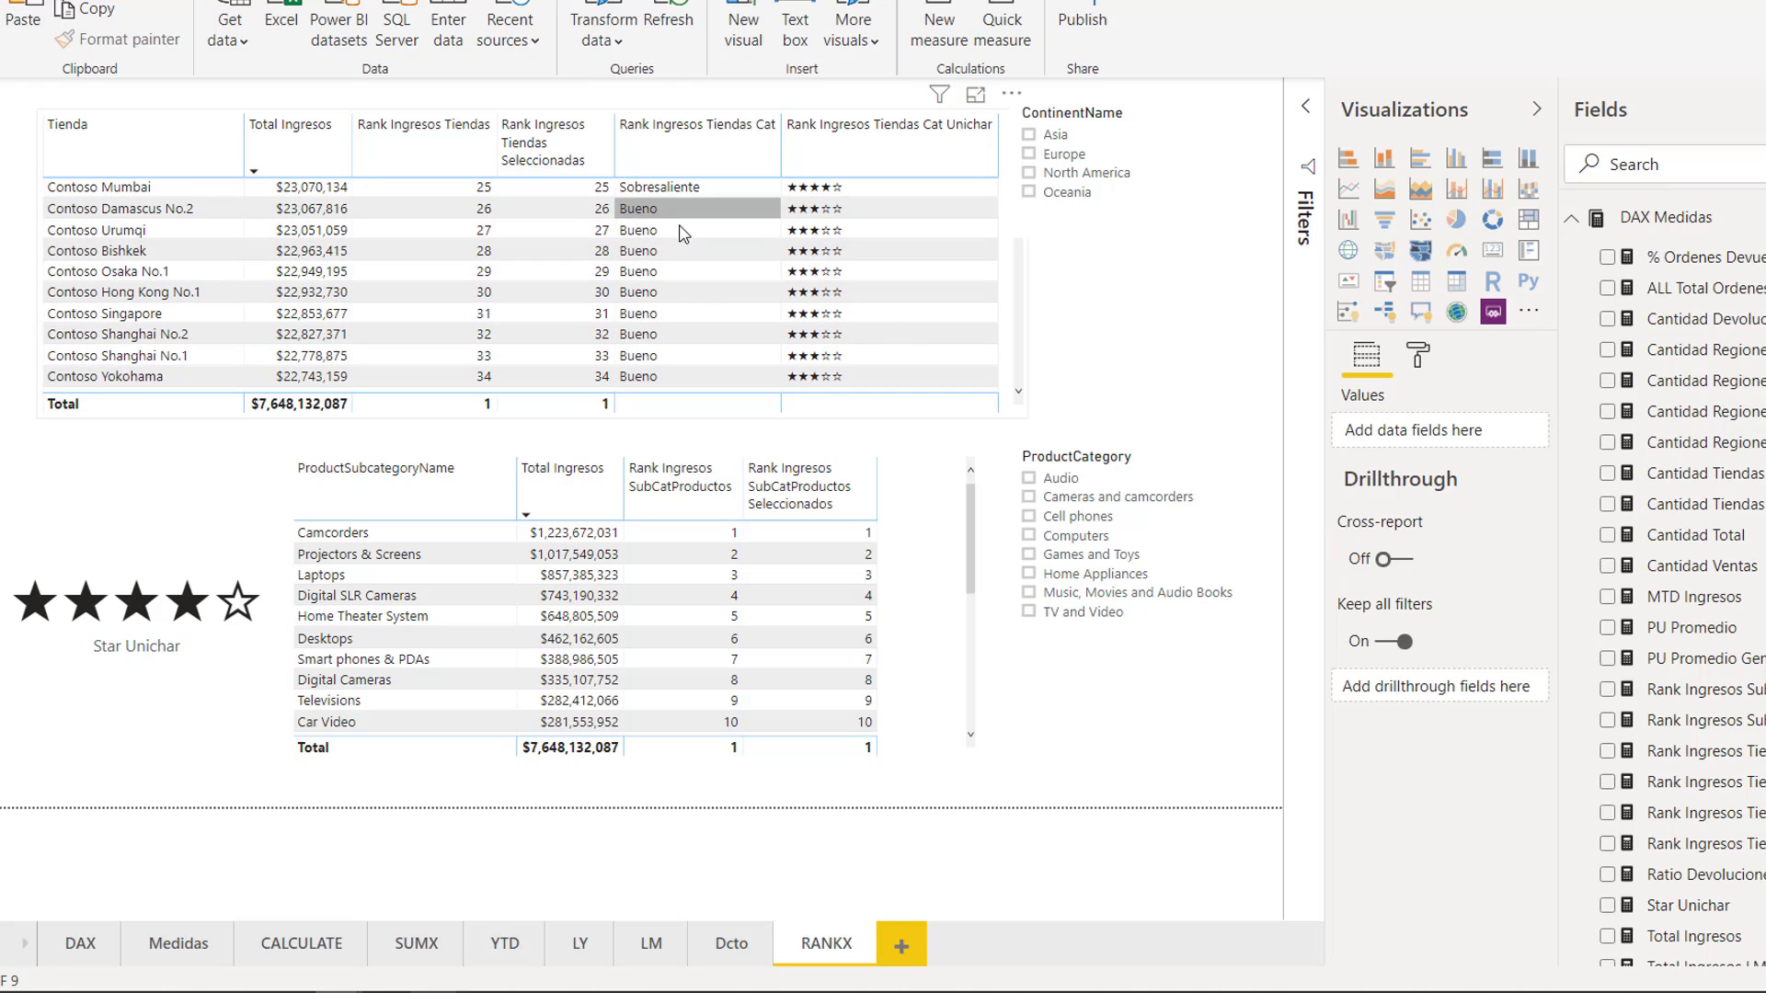
scroll(727, 276, "down", 6)
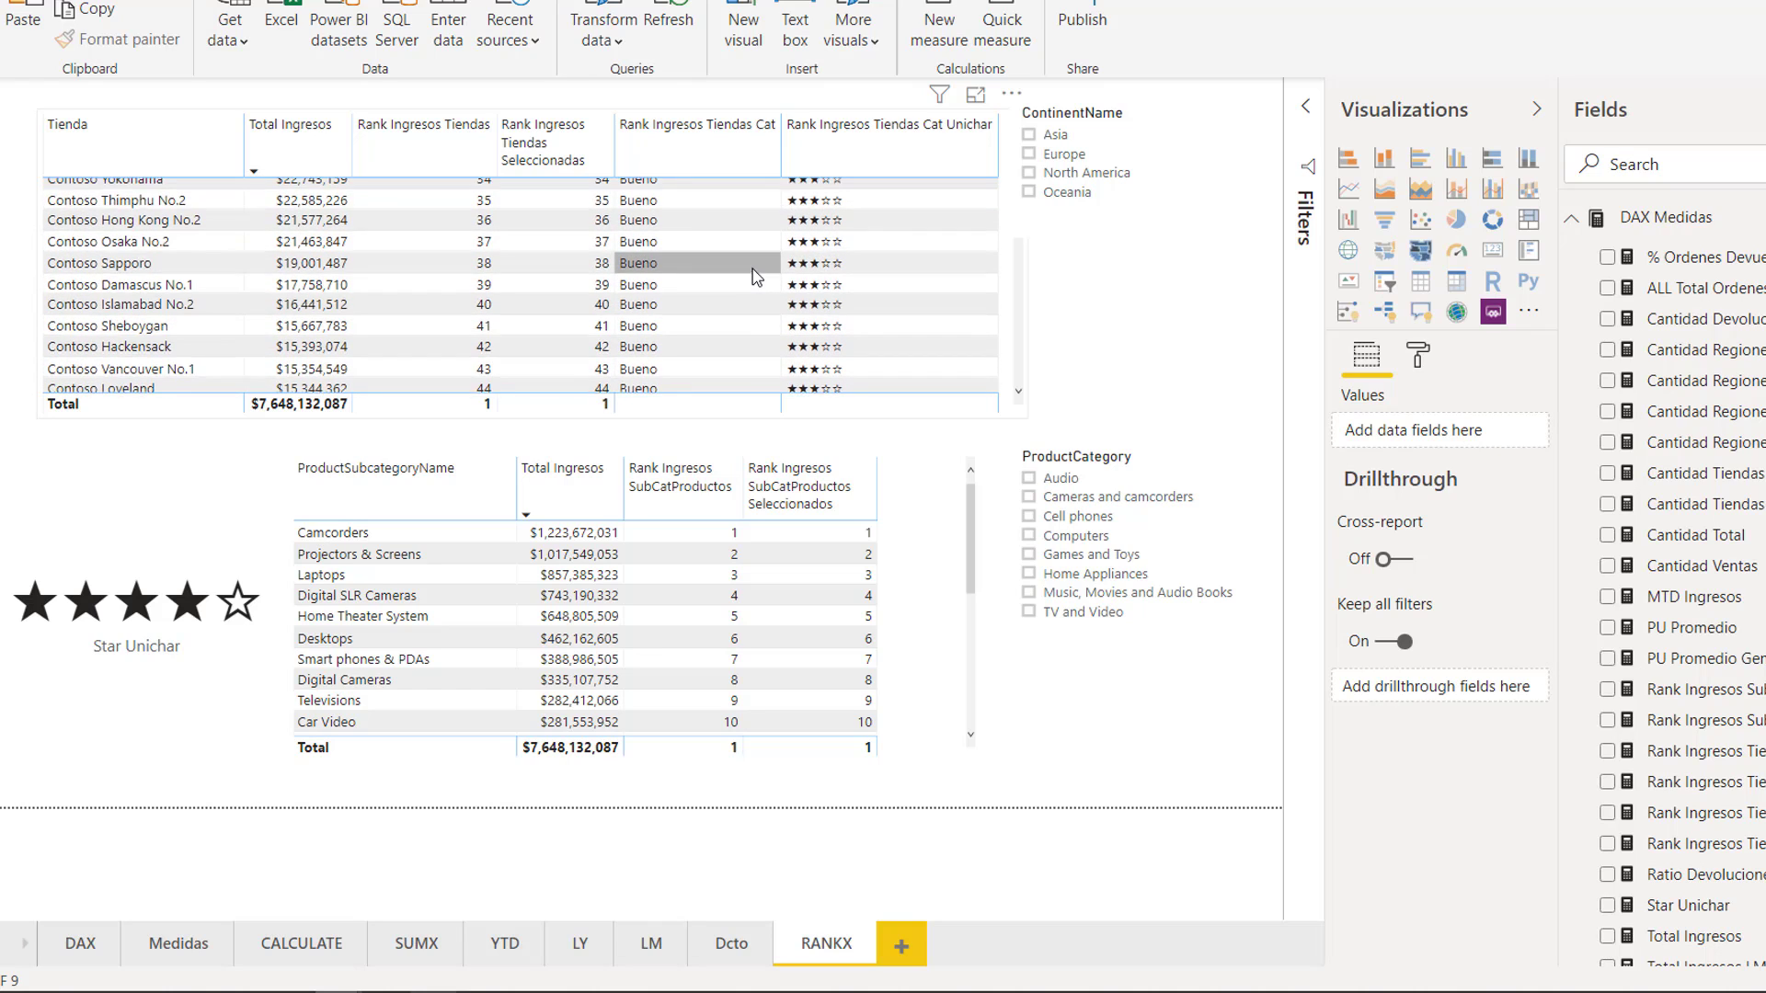
scroll(754, 276, "up", 15)
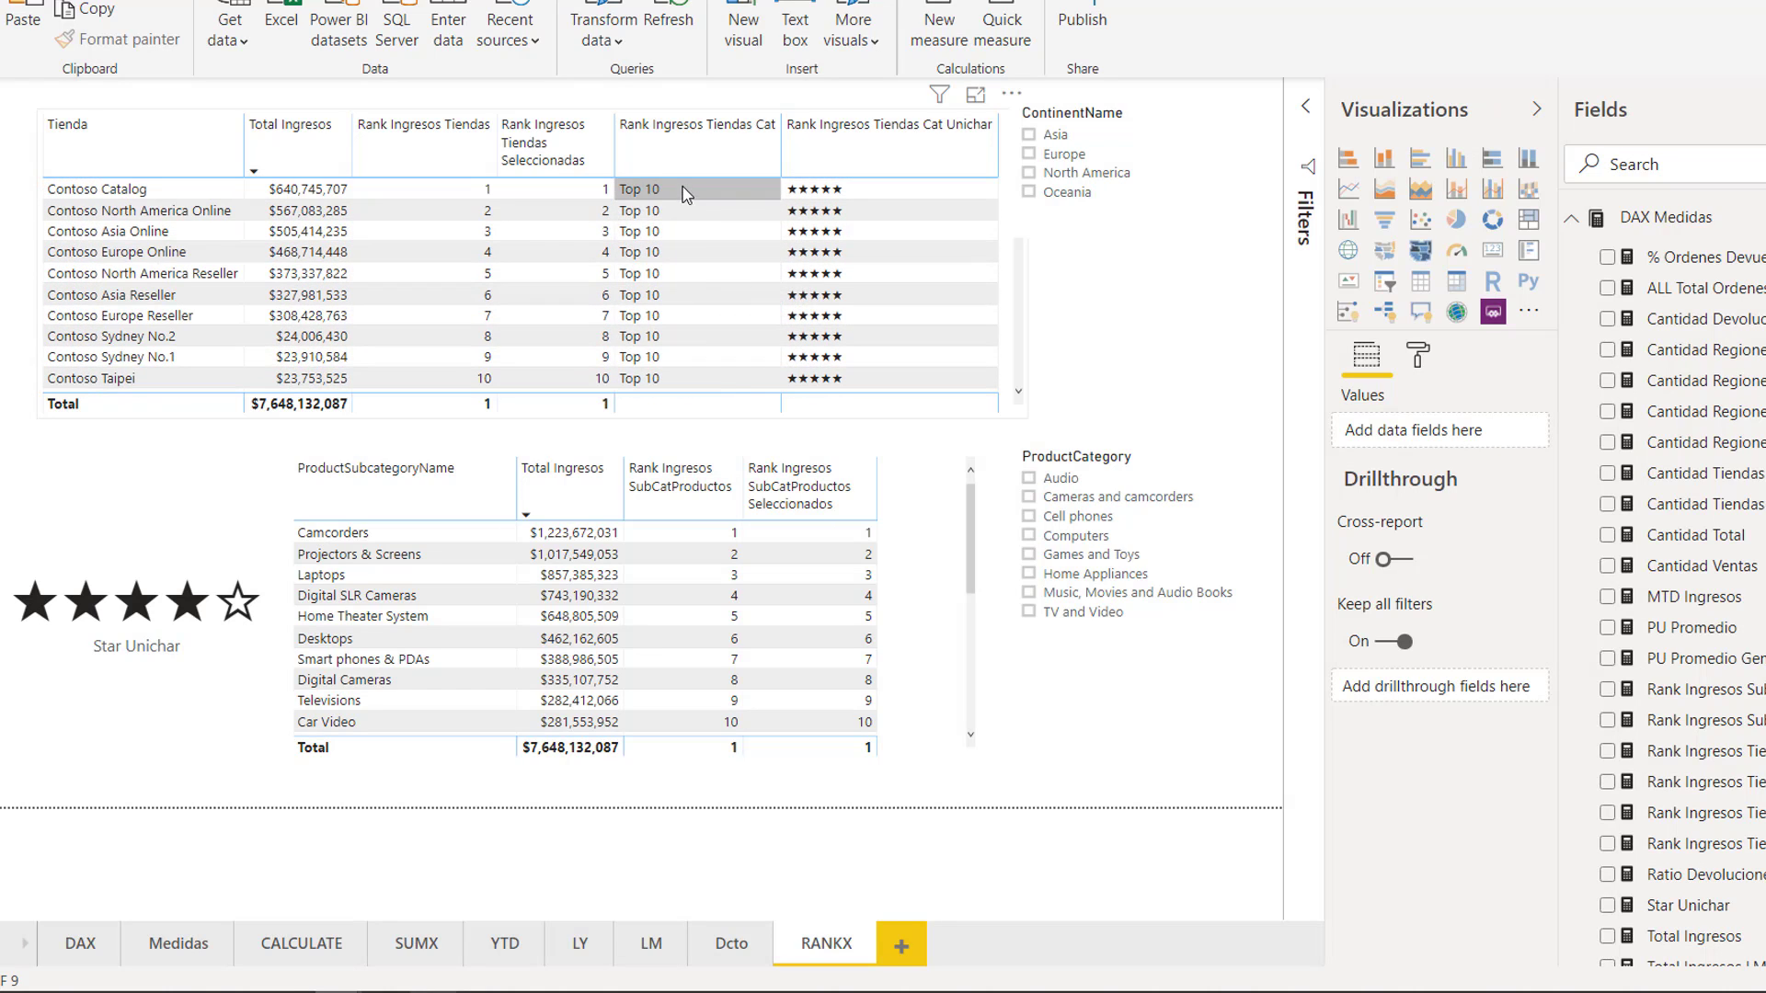
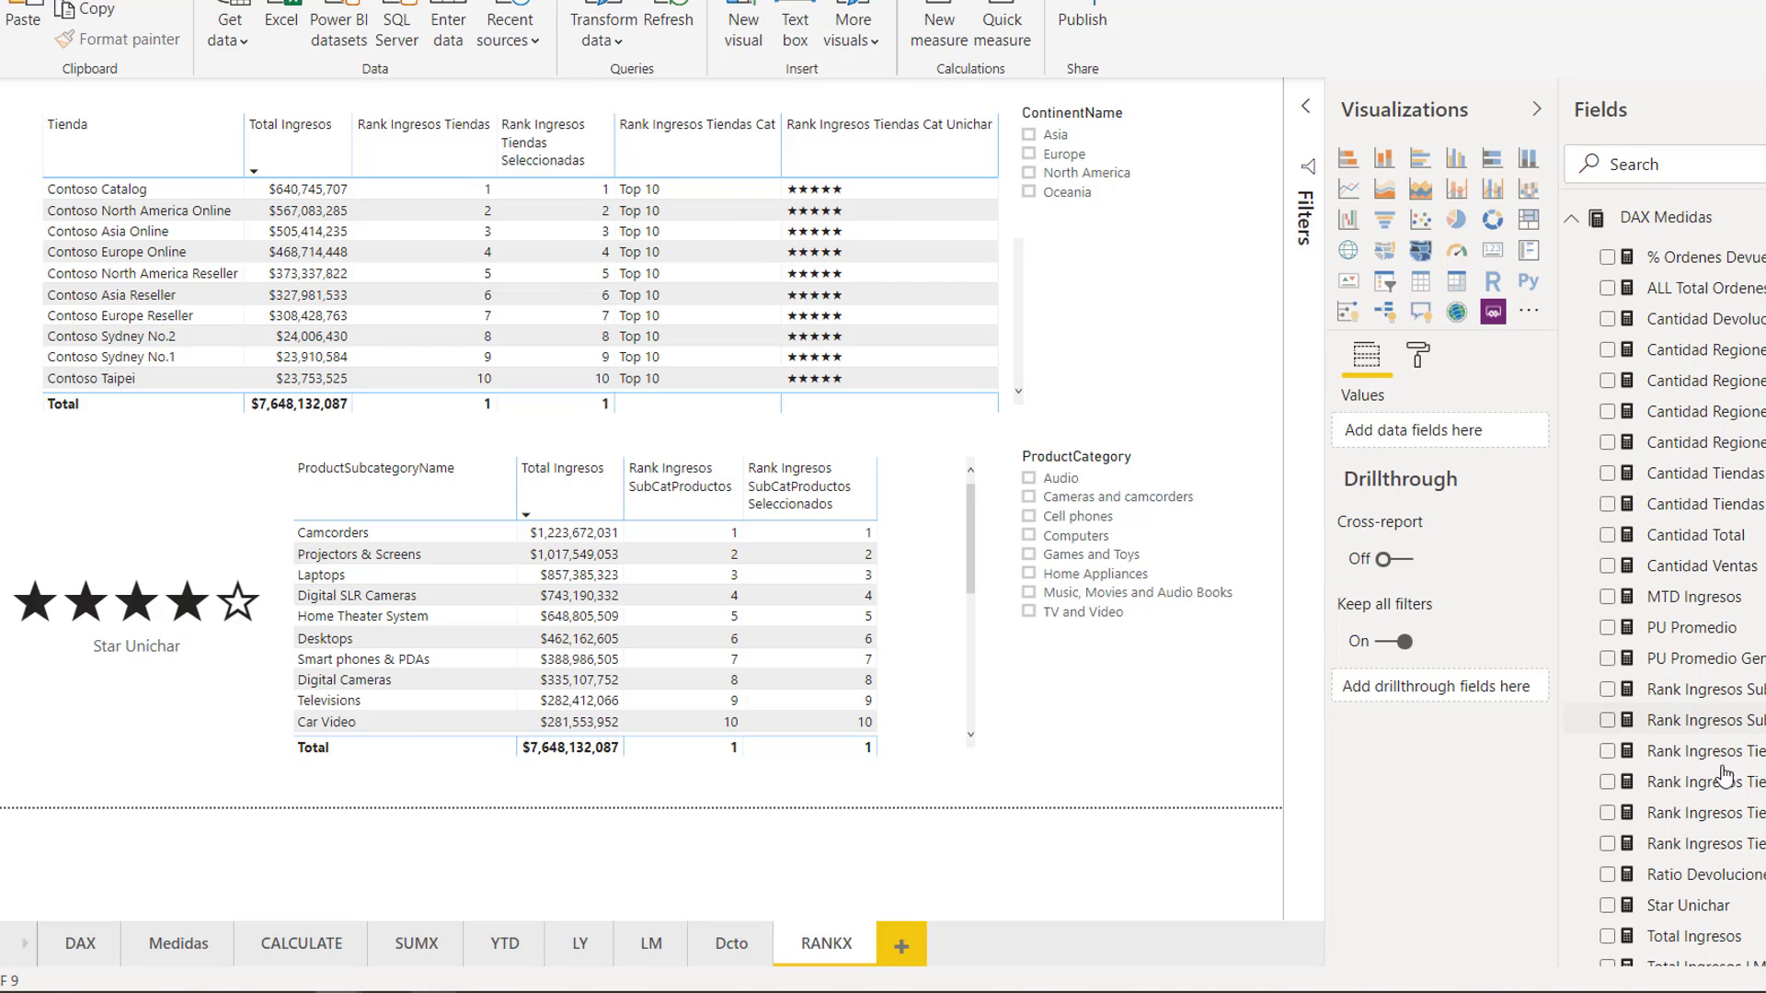
- Open the Star Unichar measure's formula for review and collapse the formula editor
left_click(1739, 908)
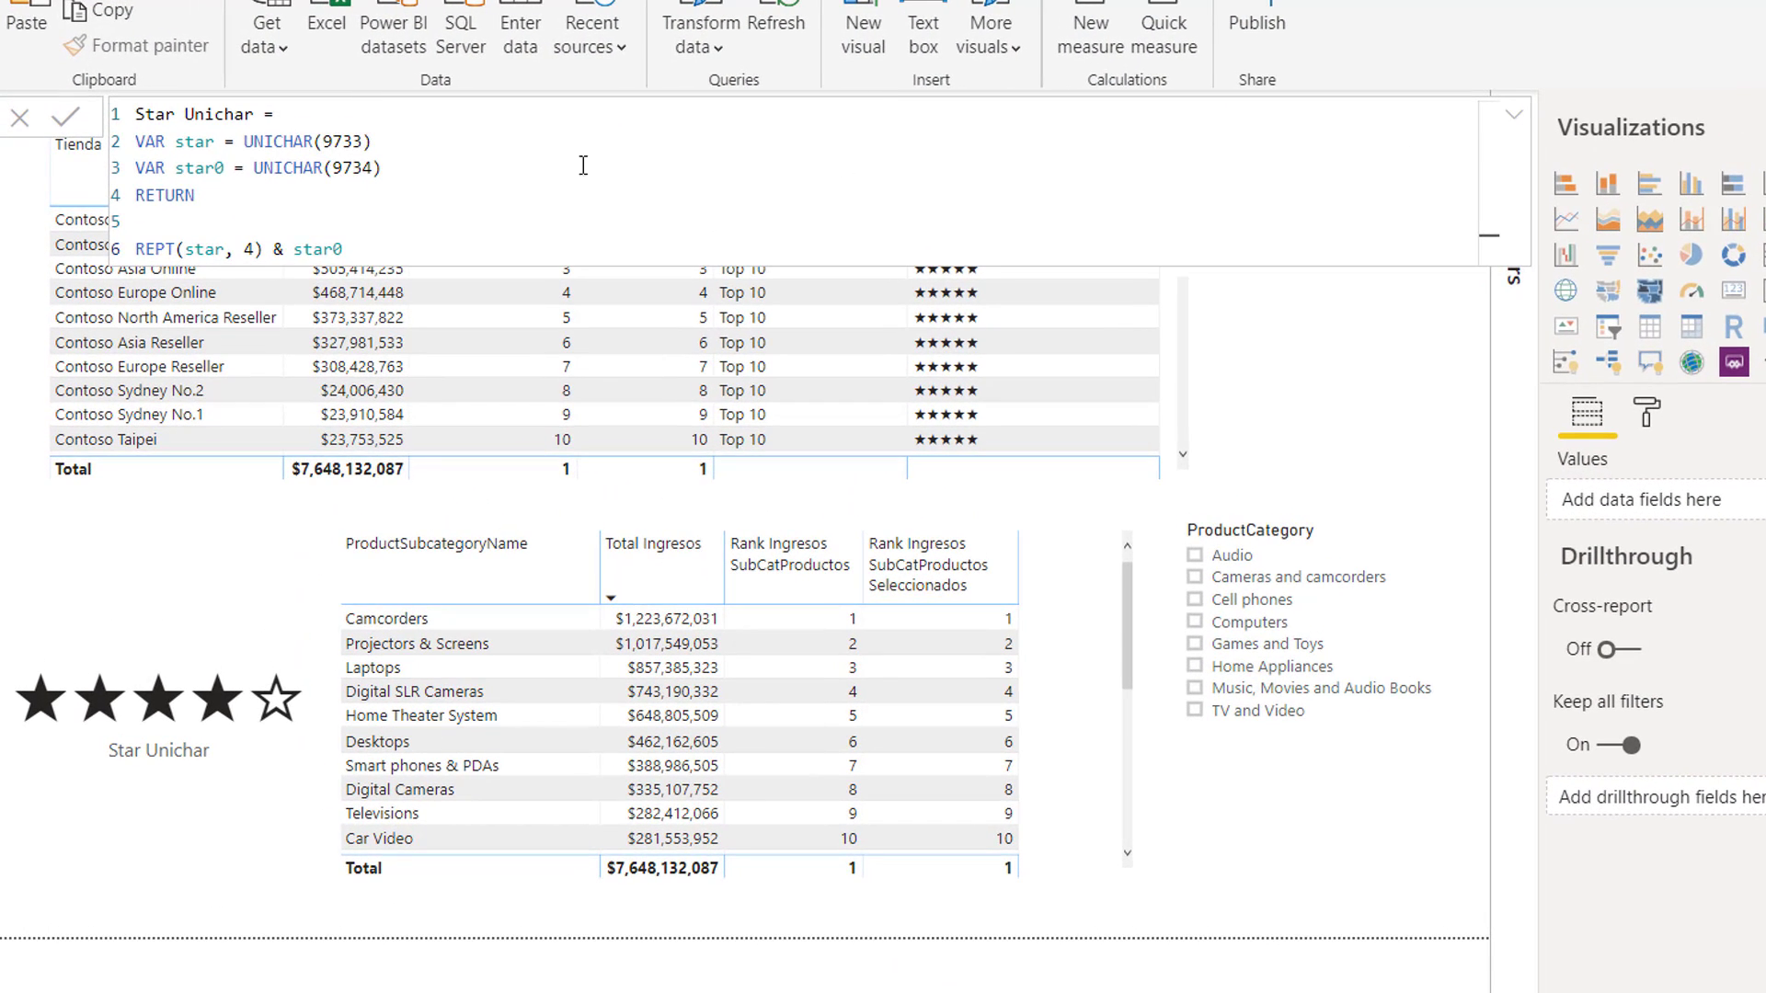
left_click(1513, 115)
left_click(1513, 115)
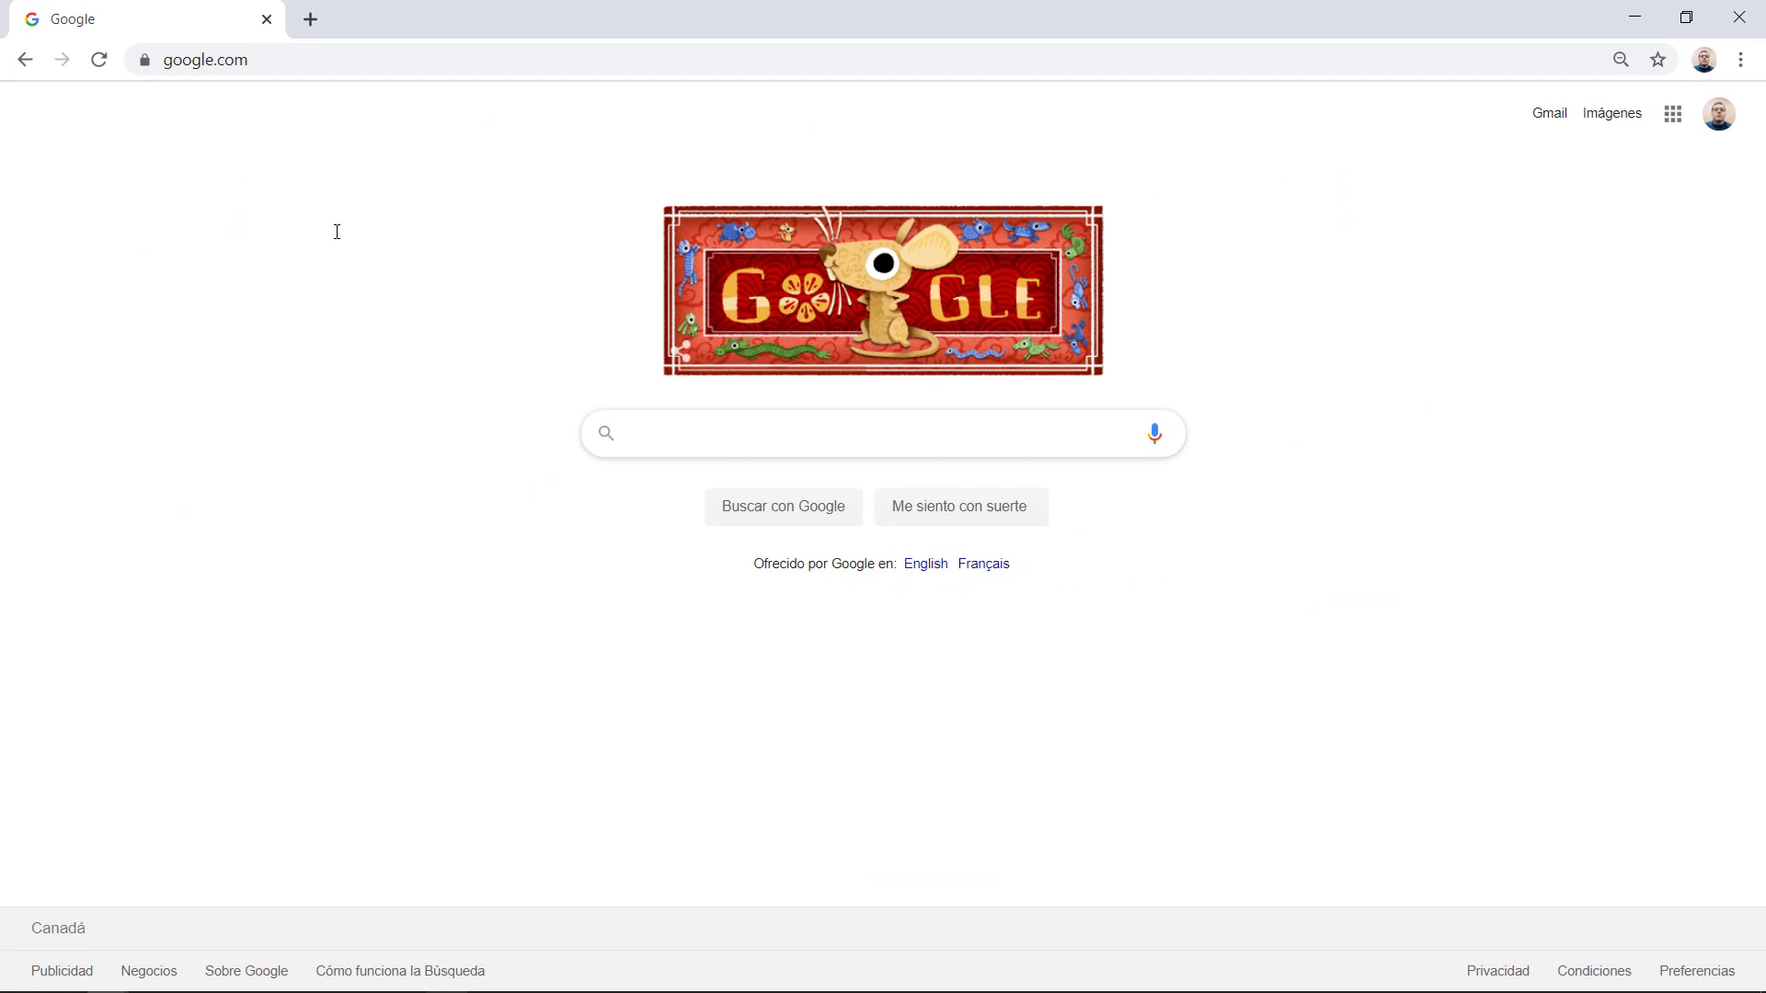
- In the browser, search Google for "emoji" and open the Get Emoji copy-and-paste site
type("emoji")
key("Return")
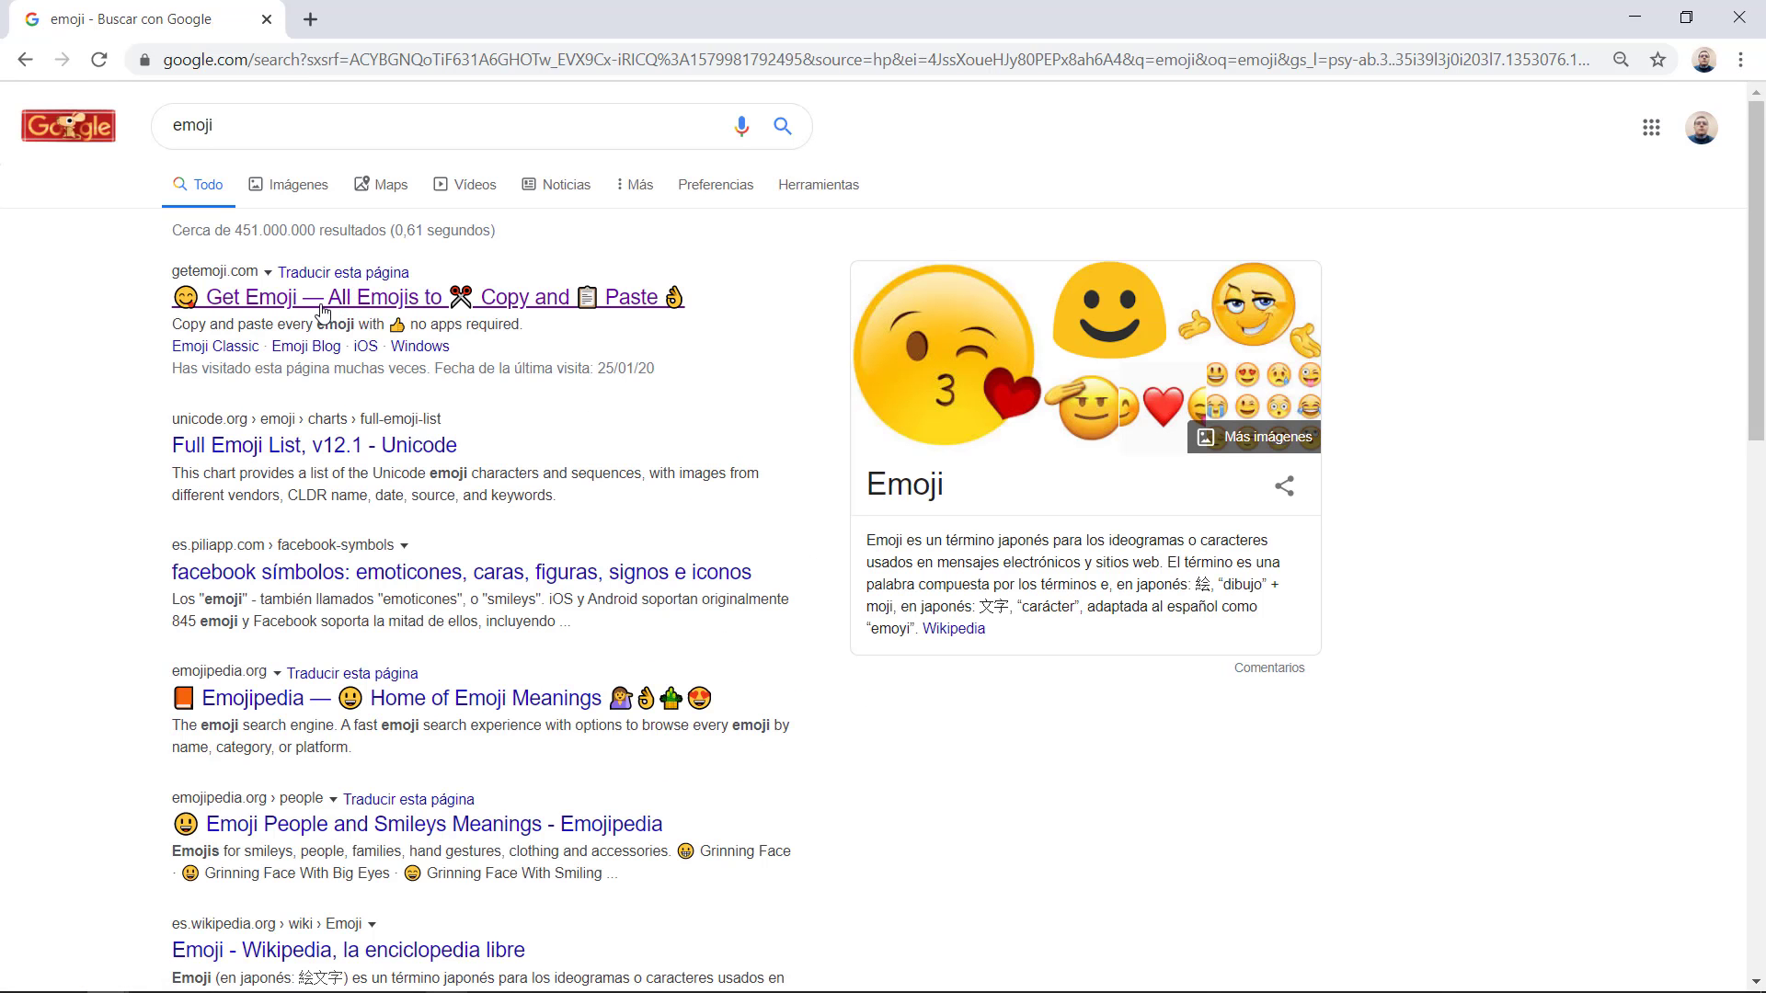
left_click(322, 304)
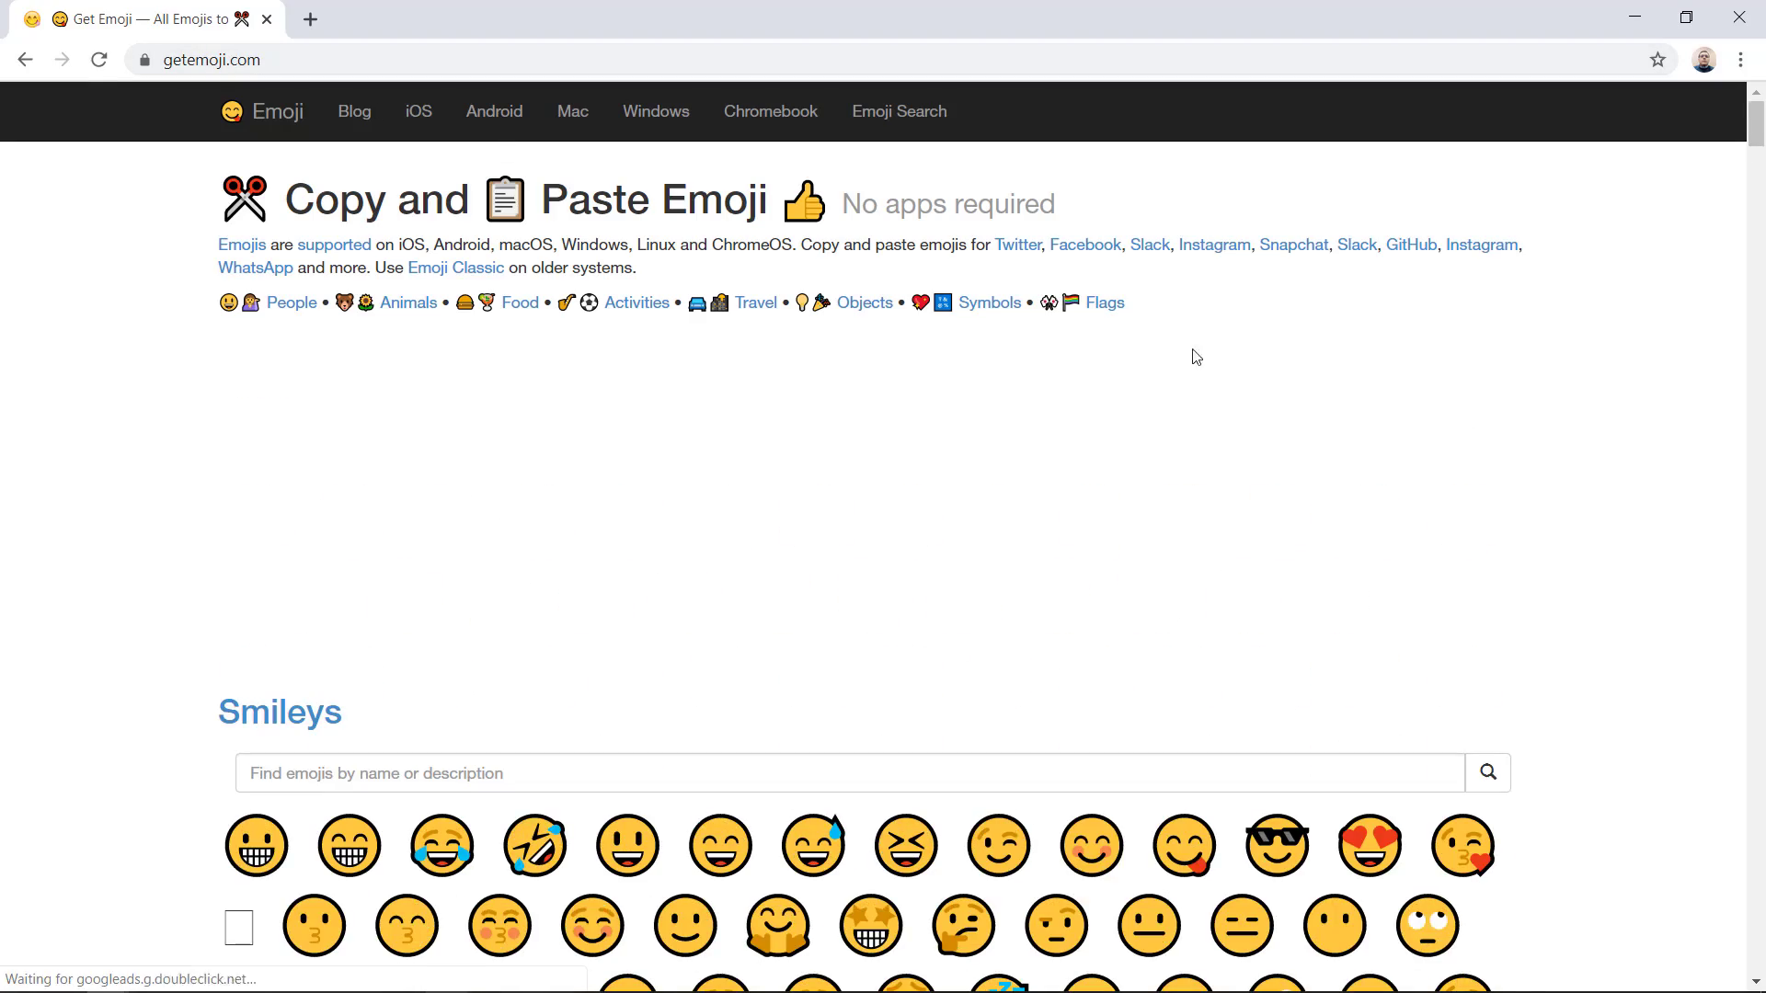
- Find the yellow star emoji among the Animals & Nature emojis and select it for copying
scroll(1351, 461, "down", 10)
scroll(1381, 407, "down", 20)
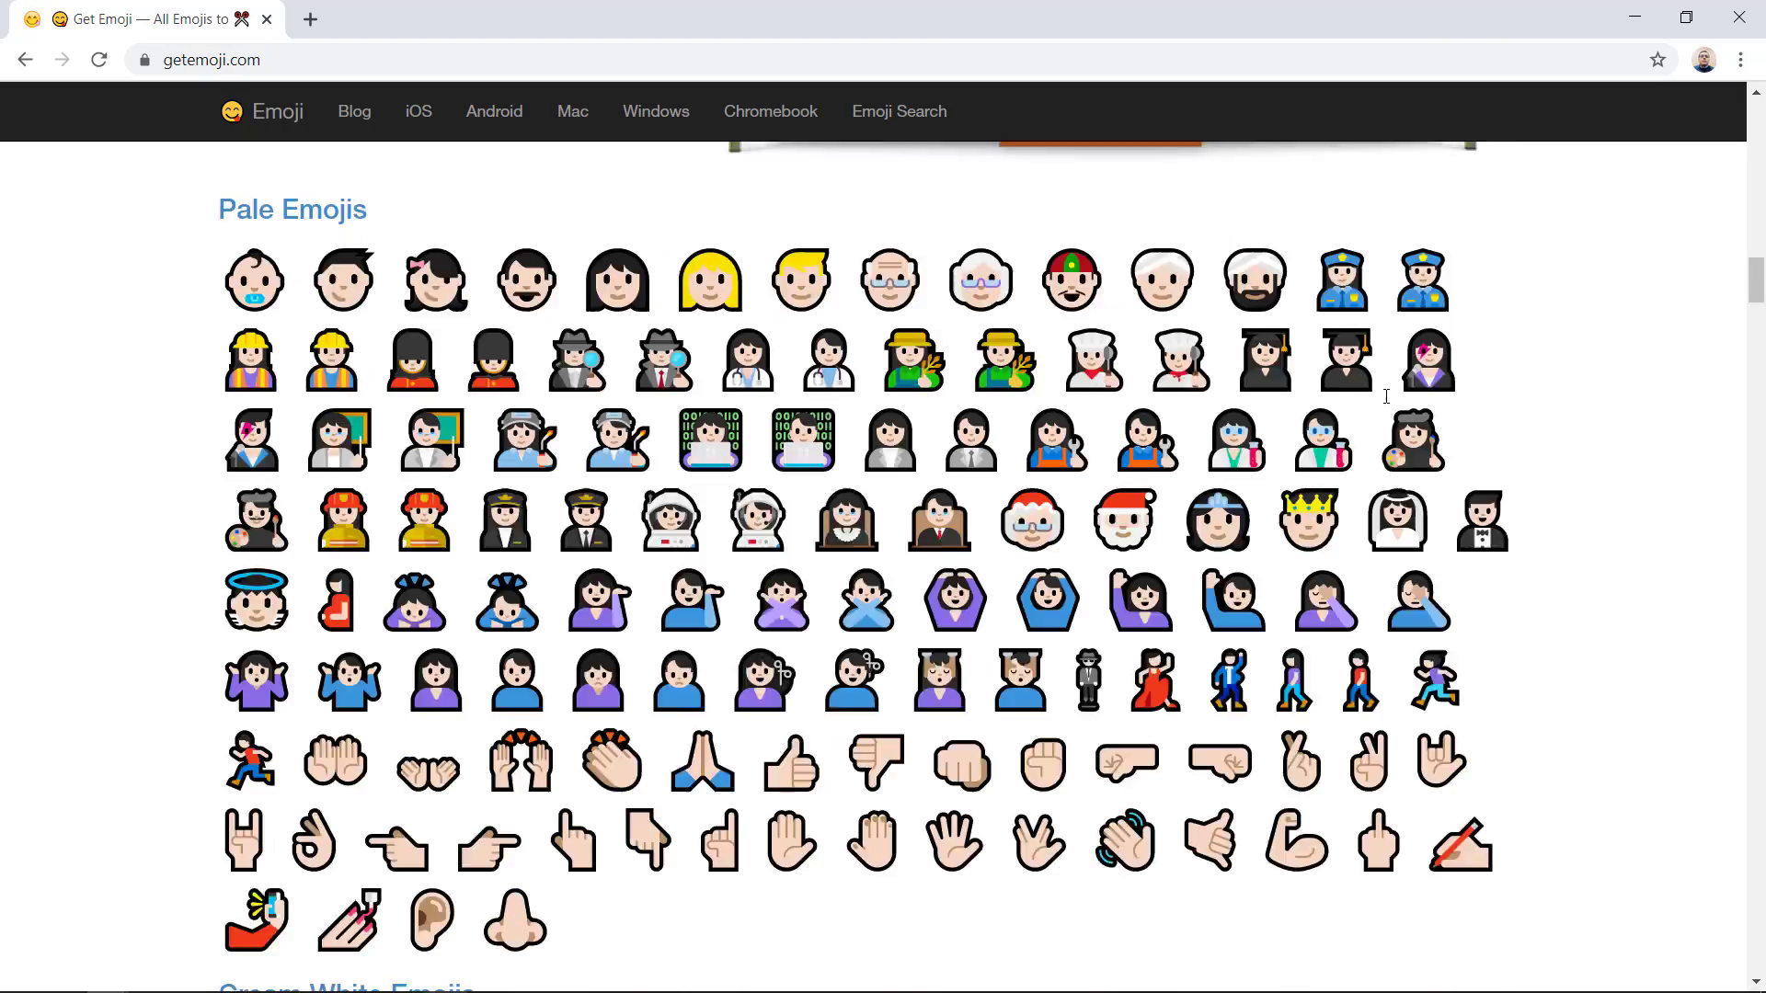
scroll(1386, 396, "down", 20)
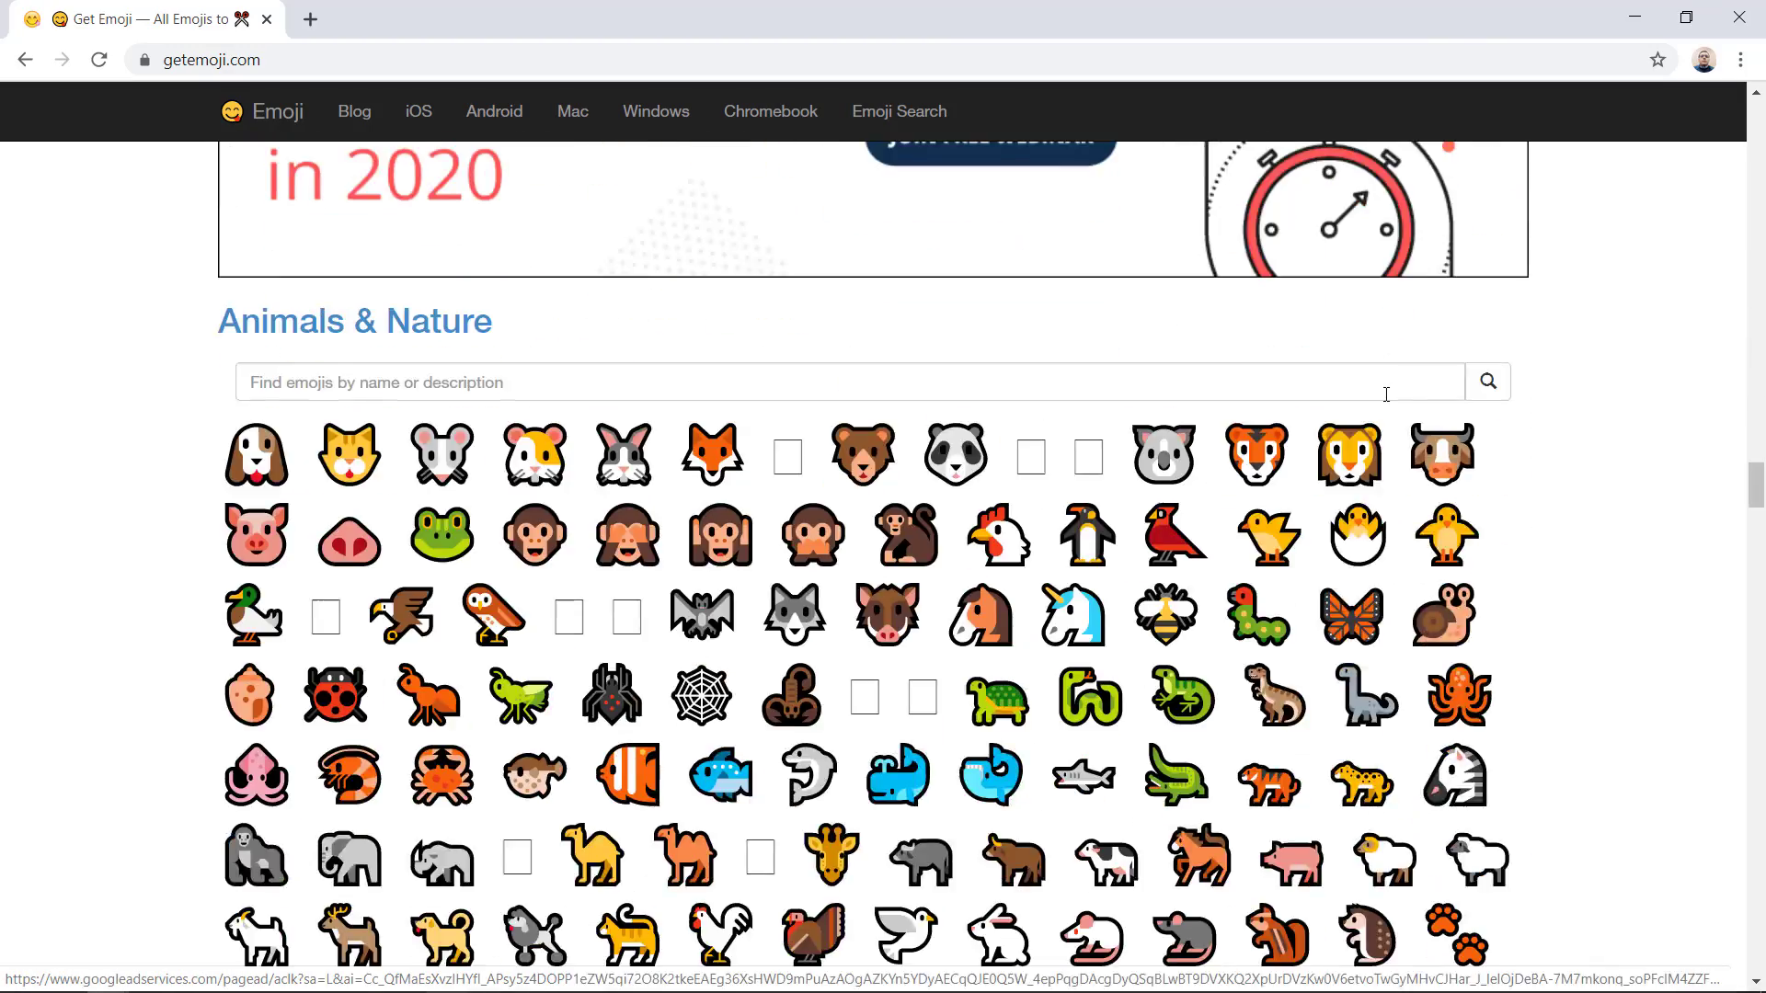
scroll(1386, 396, "down", 20)
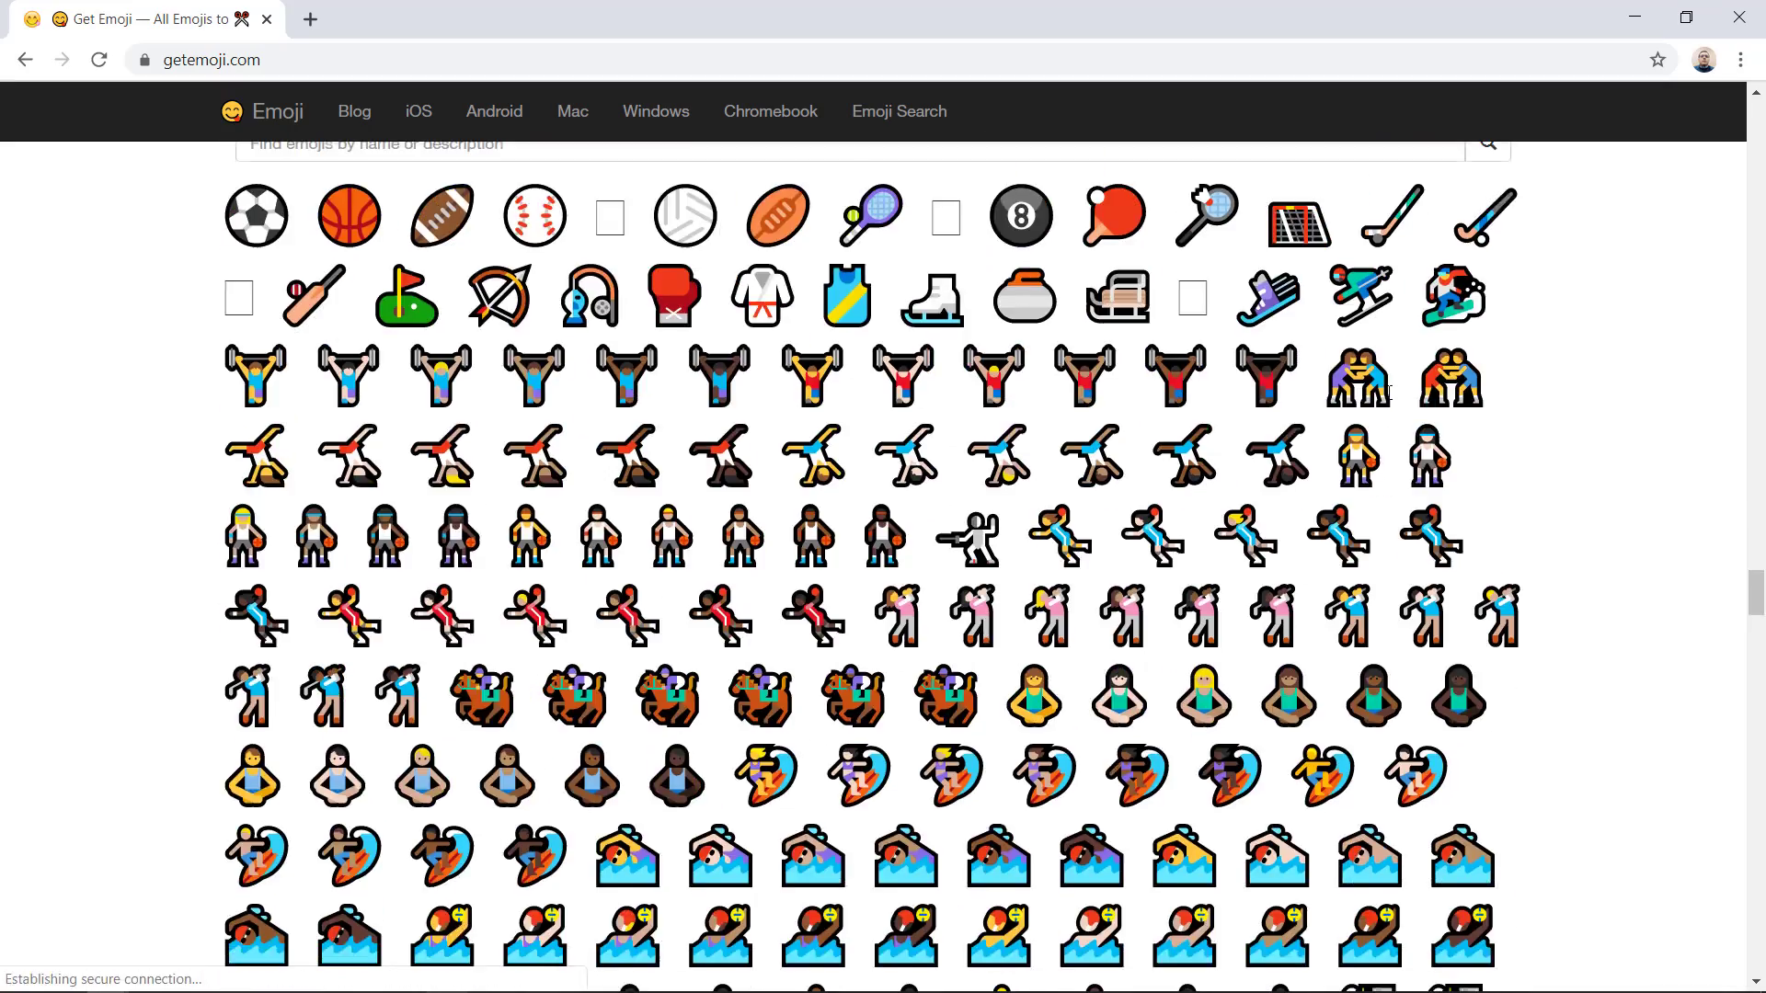
scroll(1389, 392, "up", 15)
scroll(1389, 392, "up", 20)
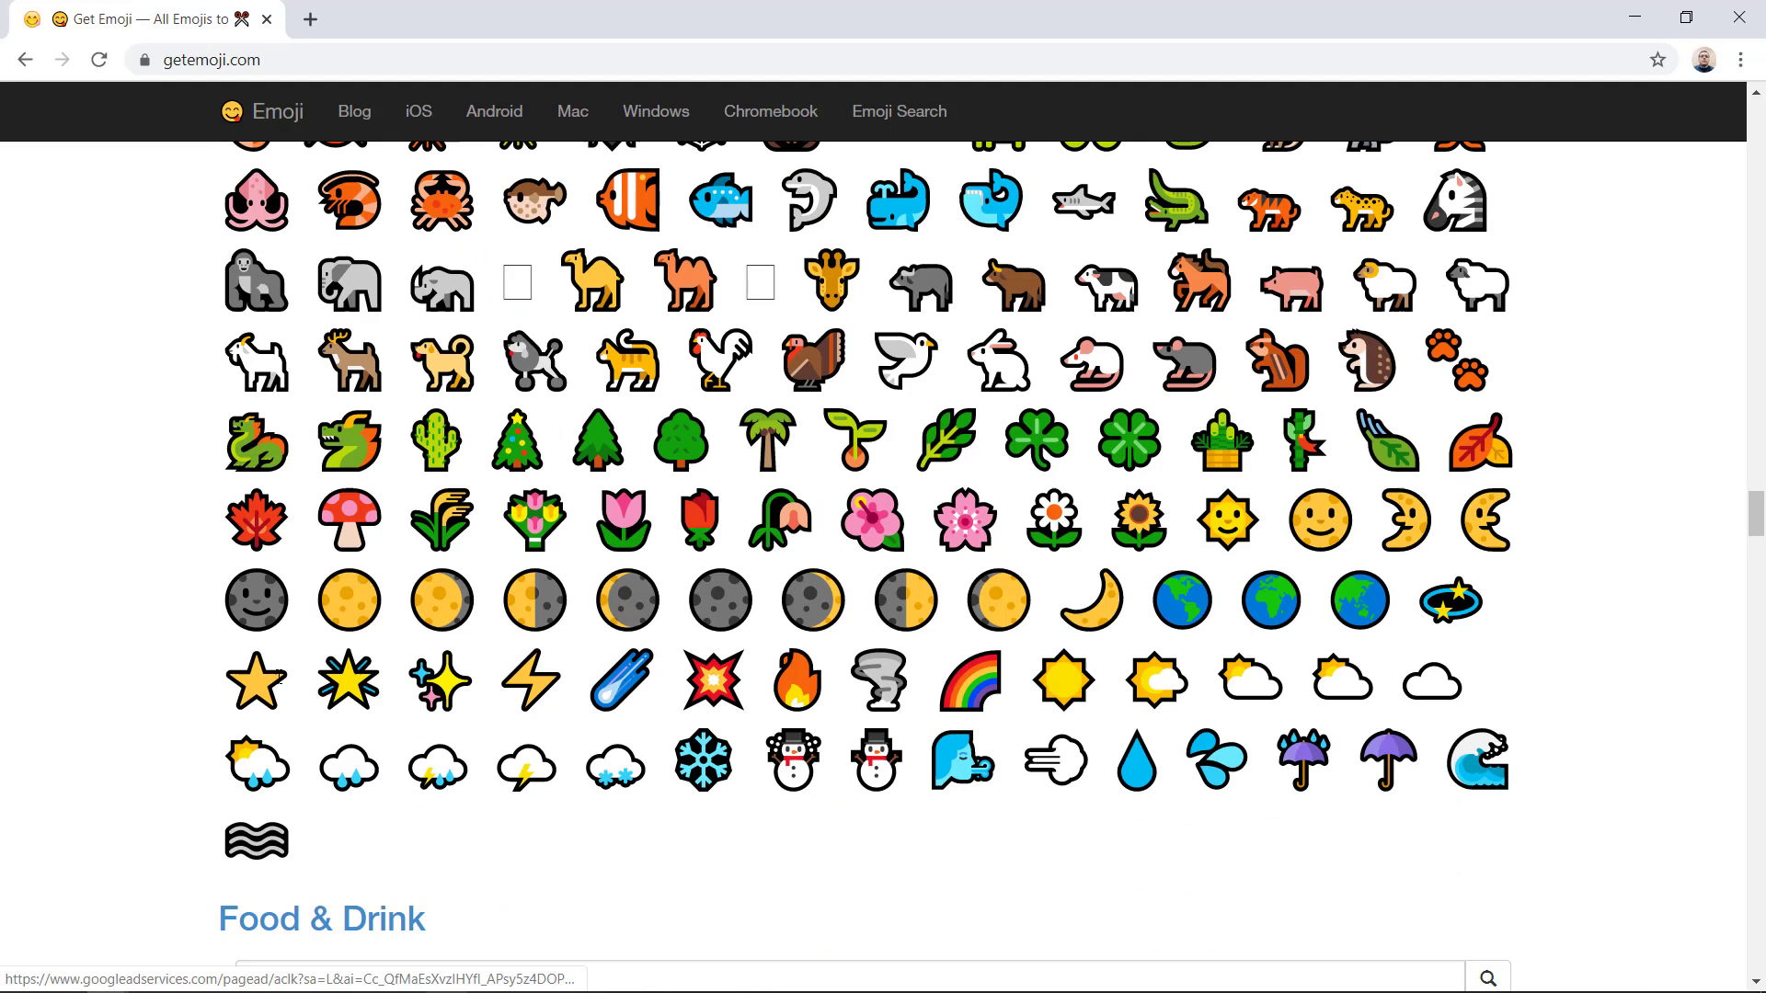
left_click(279, 678)
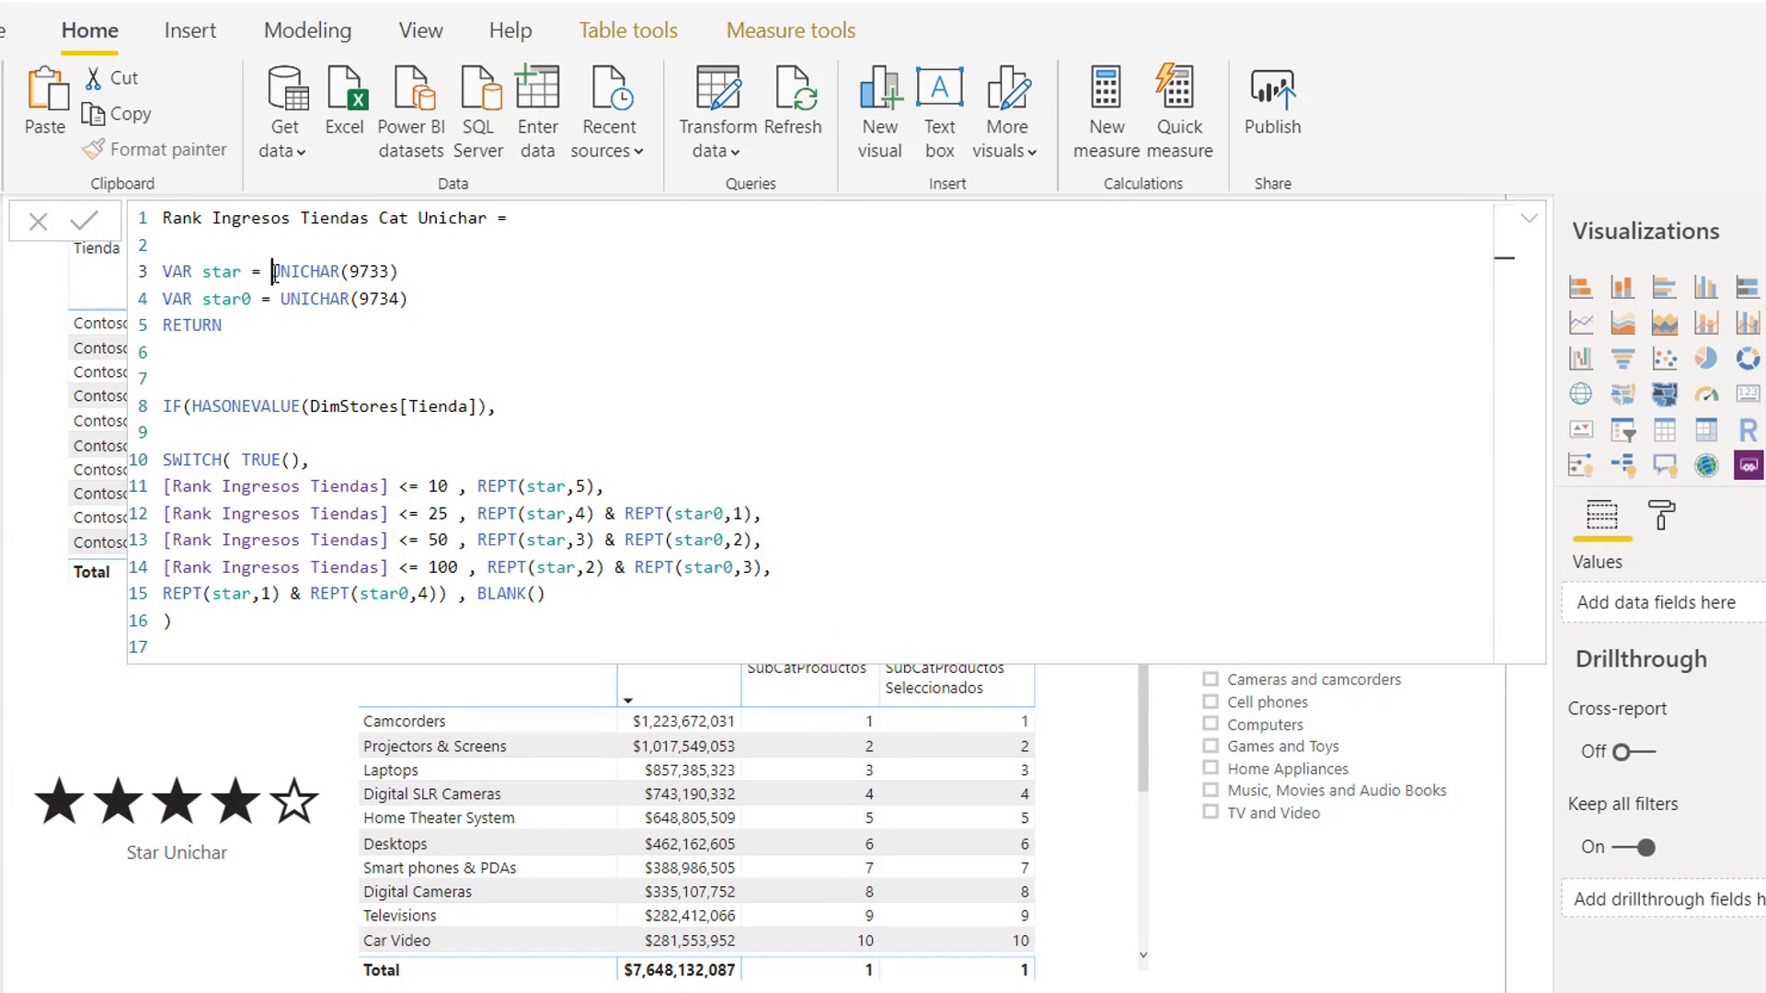
- In Power BI, replace UNICHAR(9733) in the star variable of Rank Ingresos Tiendas Cat Unichar with the copied ⭐ emoji and commit the formula
left_click_drag(272, 270, 402, 270)
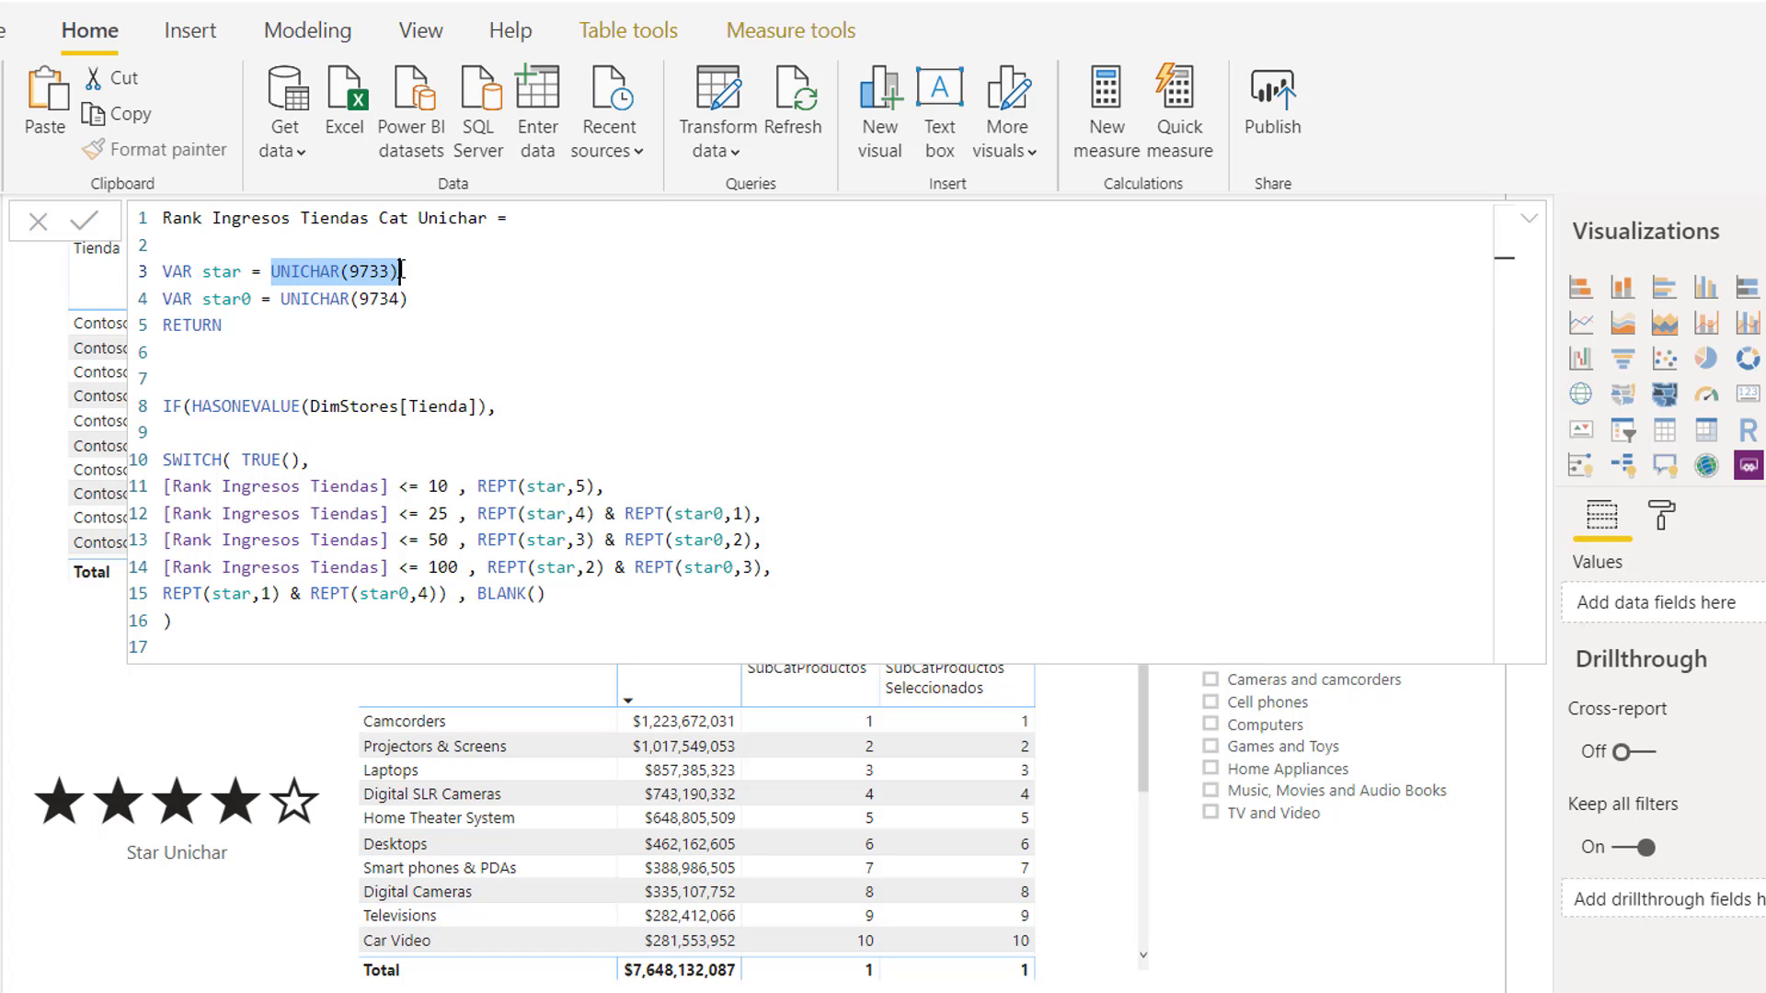
key("ctrl+v")
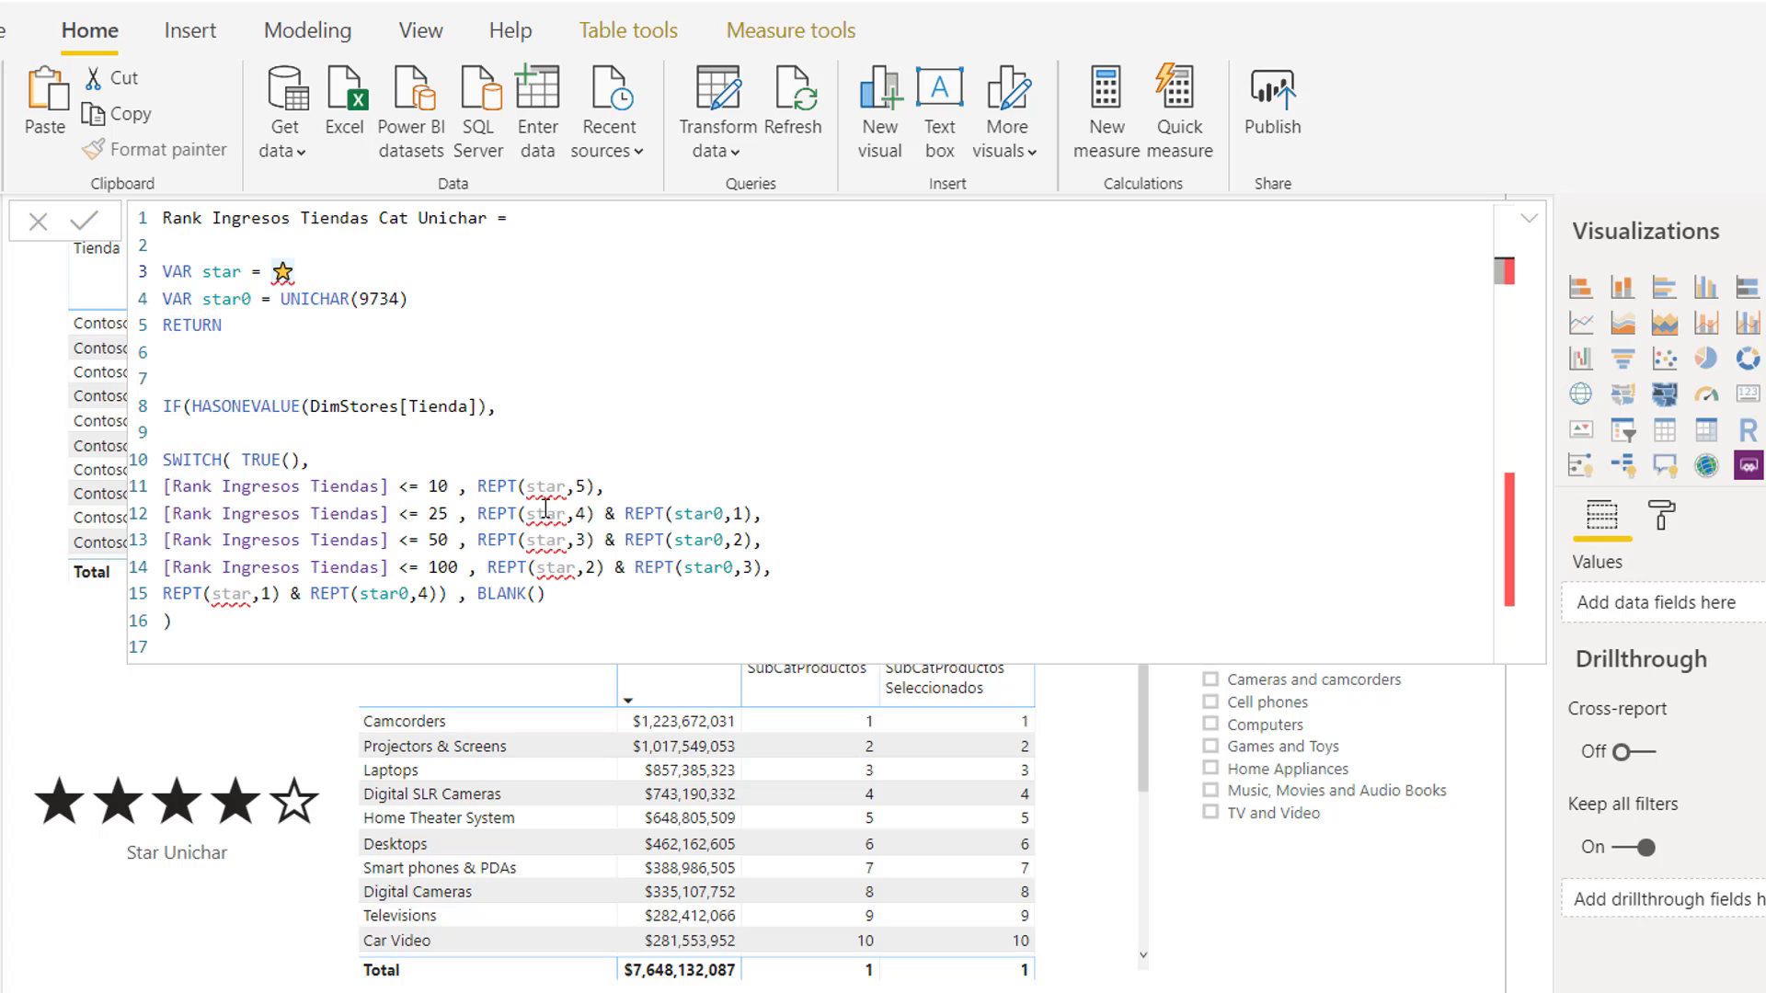
mouse_move(574, 581)
key("Return")
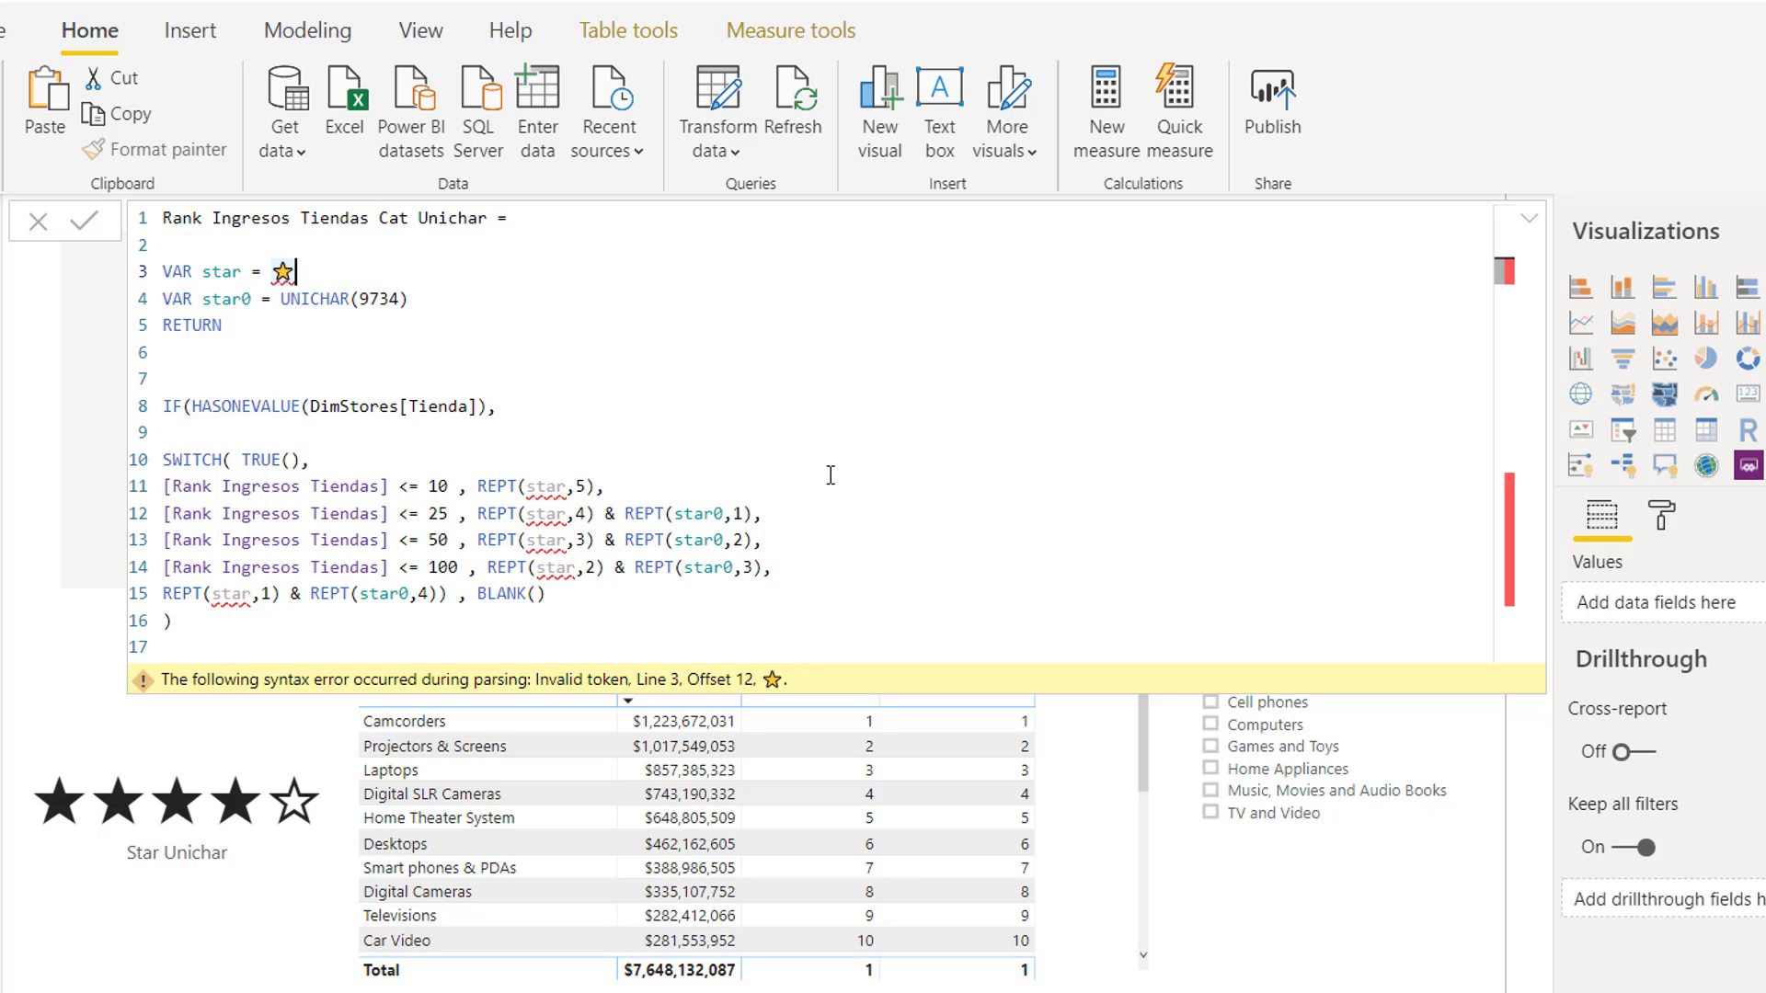
- Enclose the ⭐ emoji of the star variable in double quotes, commit the measure and collapse the formula editor
type("\"⭐")
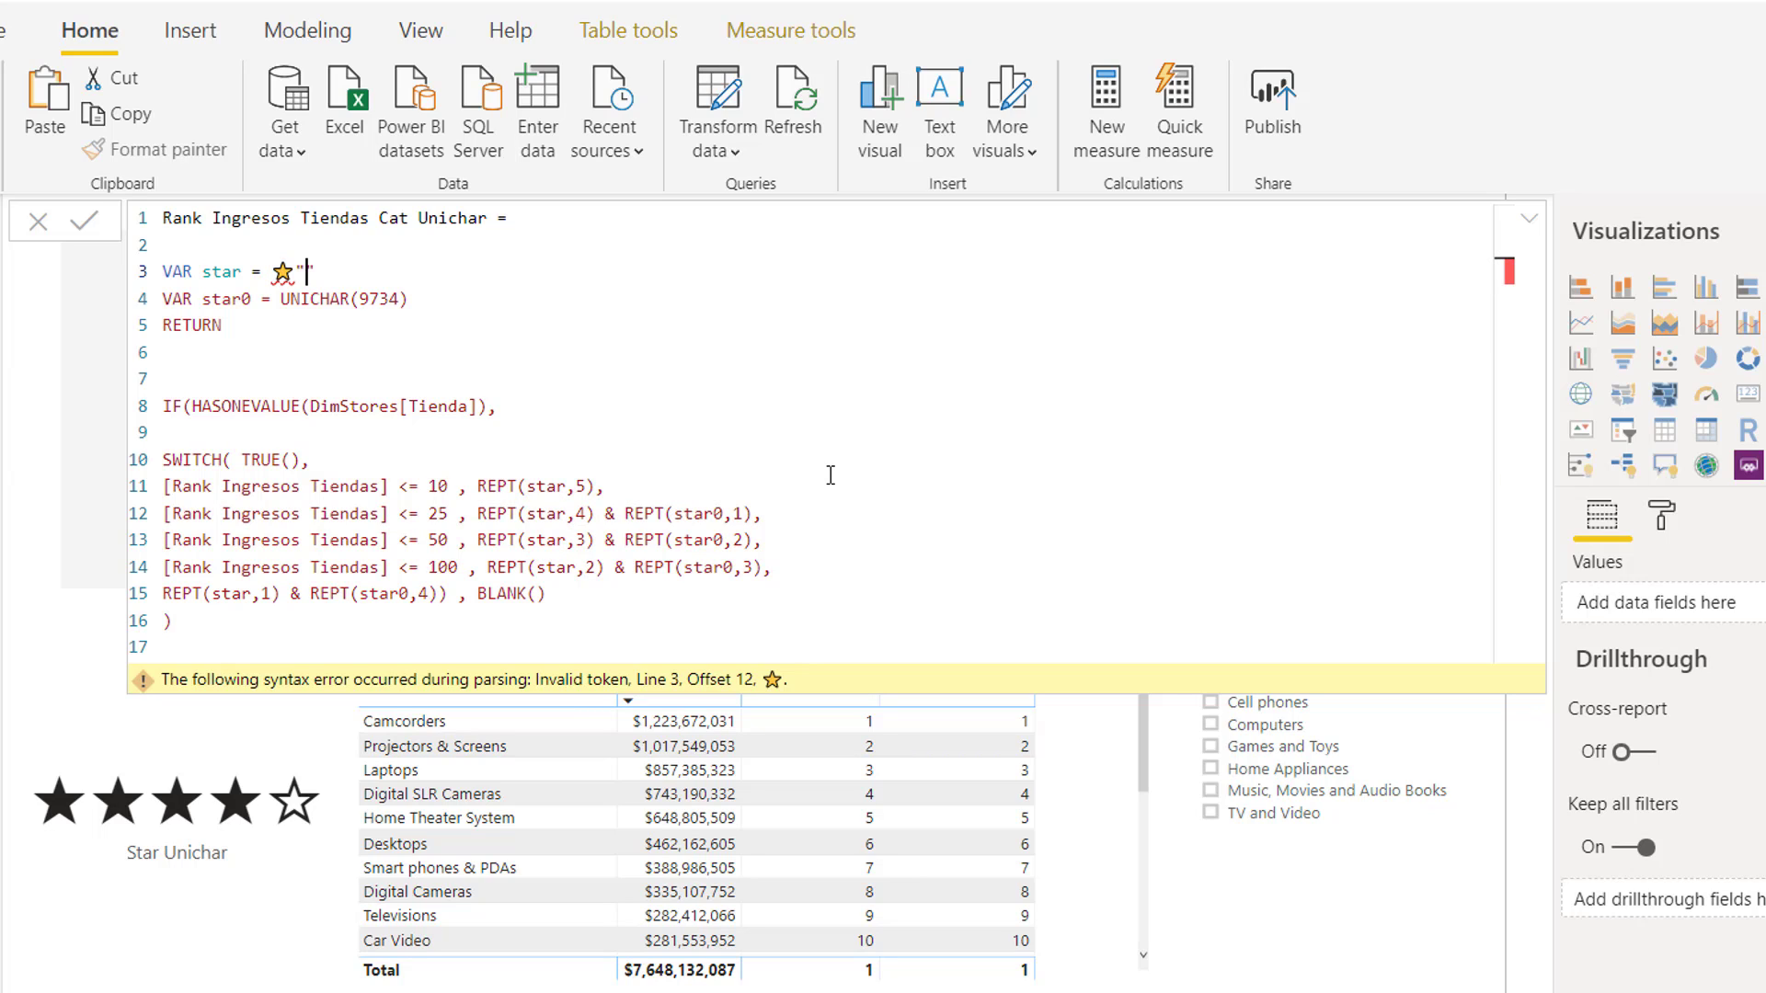
type("\"")
key("Return")
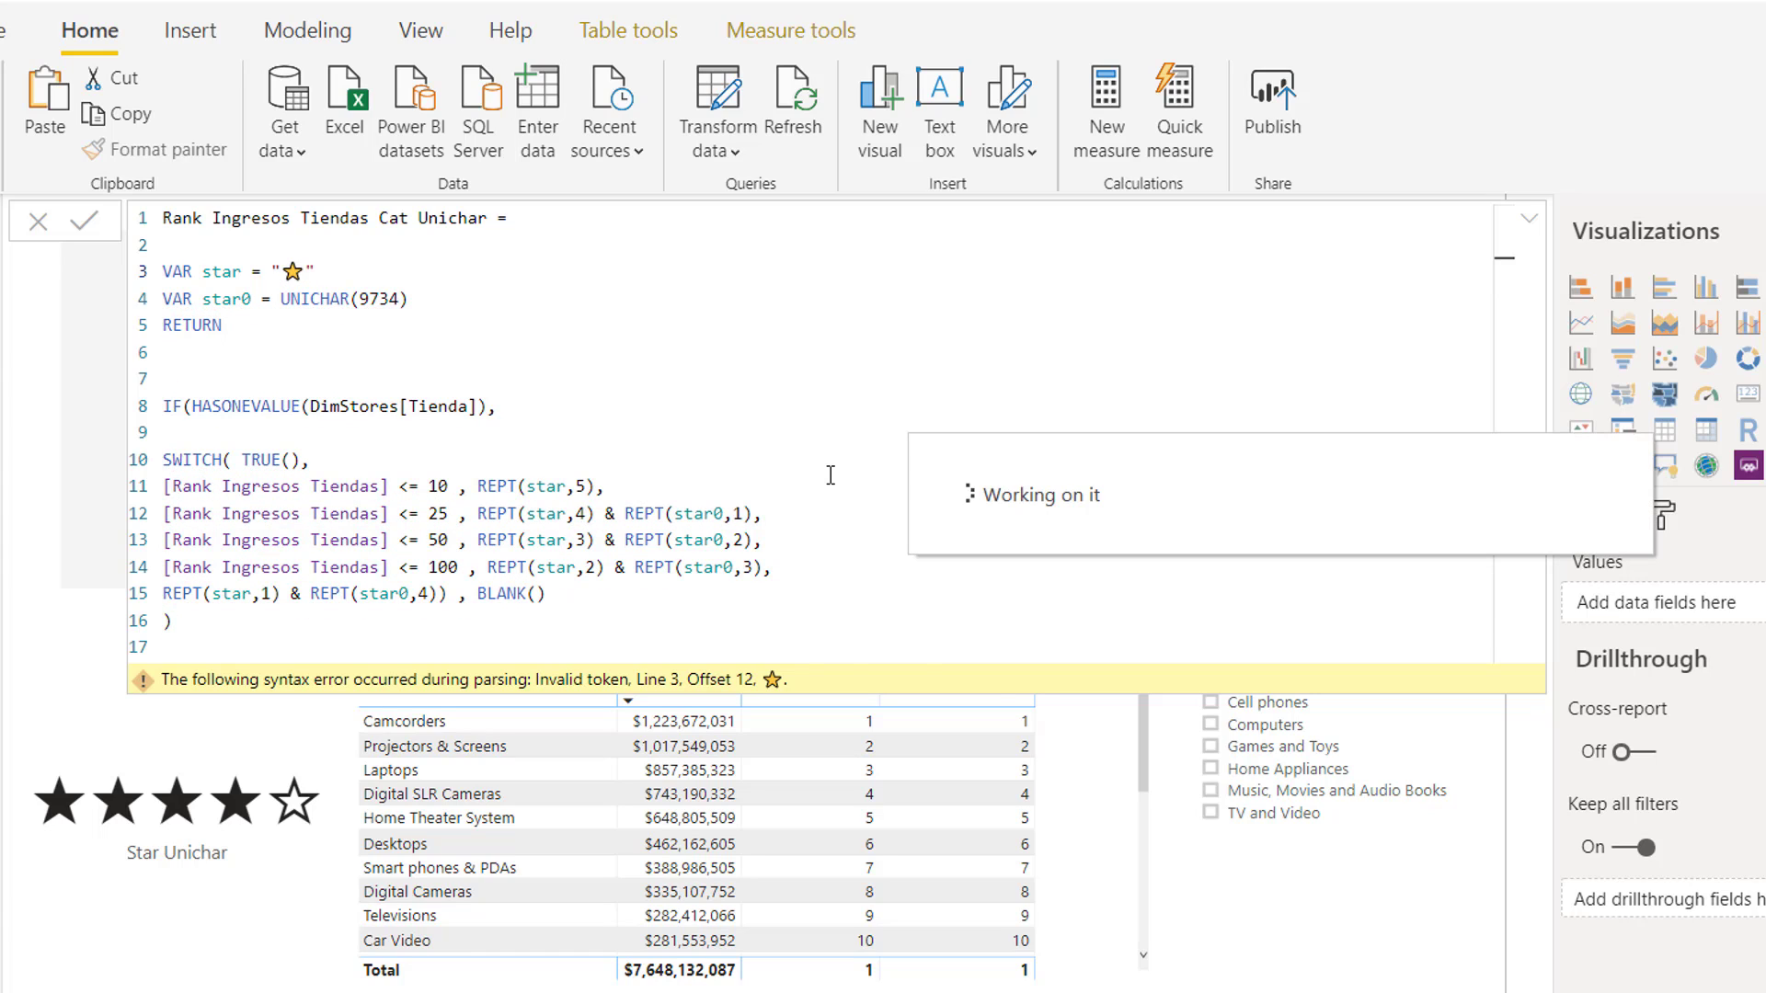
left_click(1528, 219)
left_click(1528, 219)
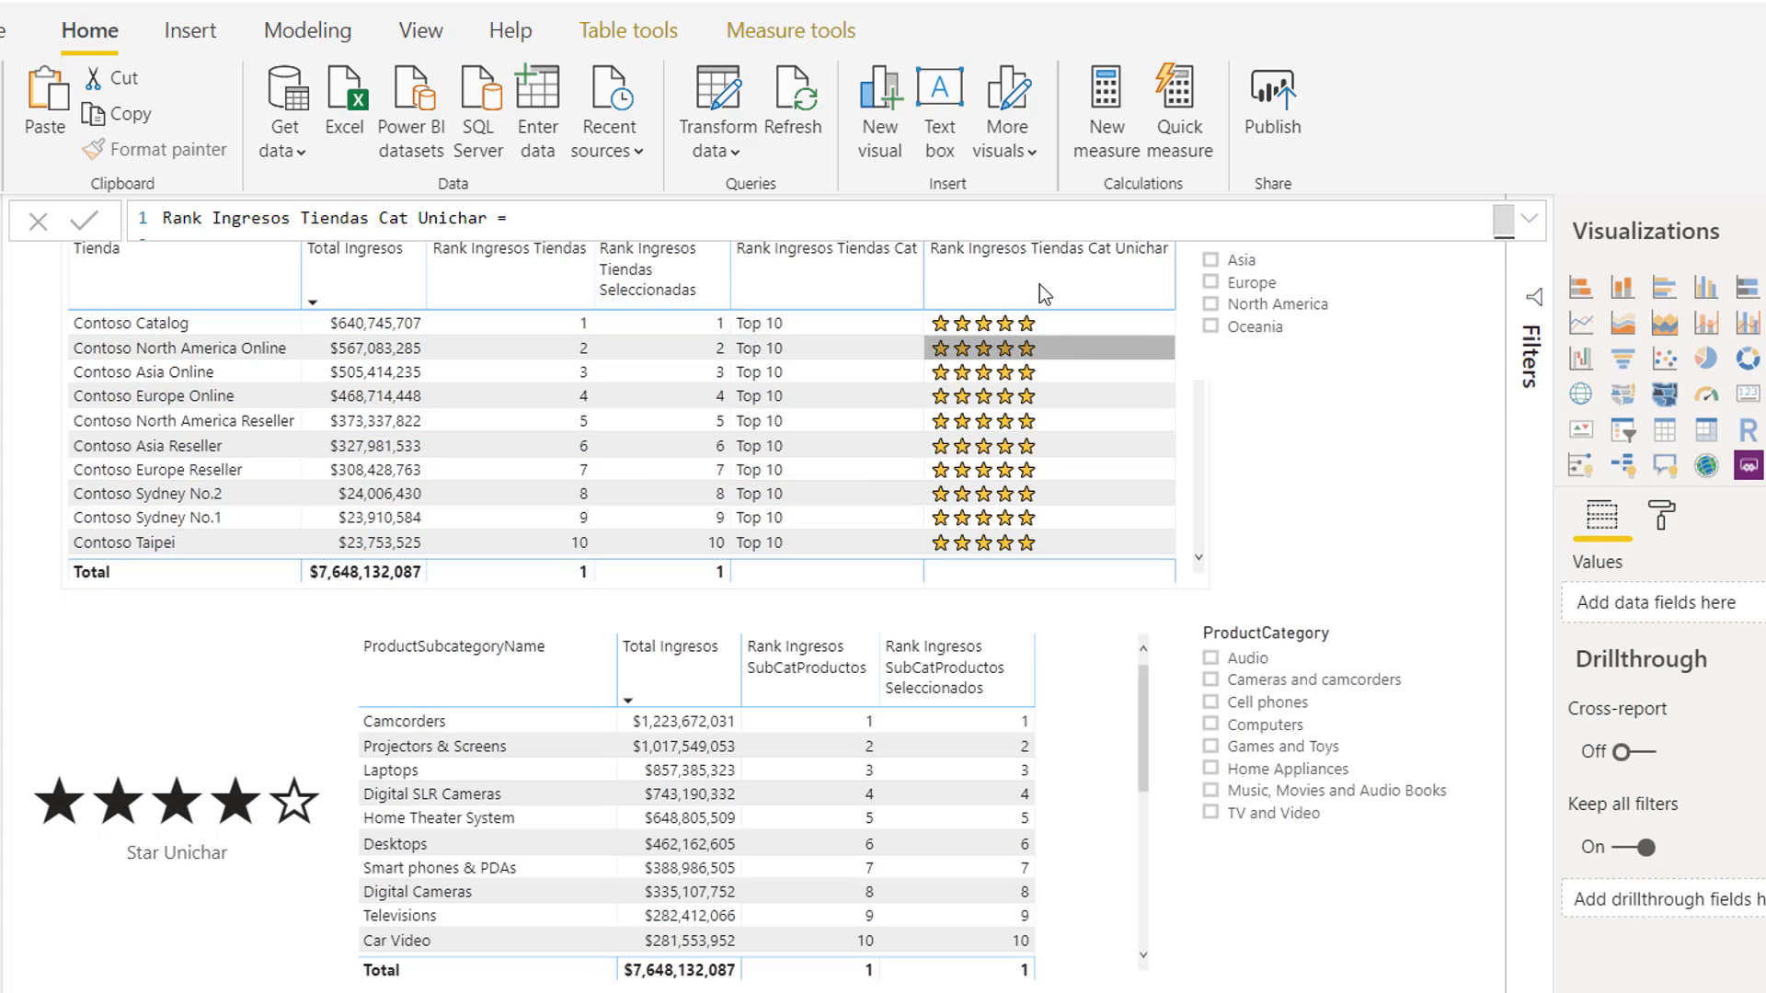
- Examine the emoji star ratings for each rank category throughout the stores table
scroll(1034, 368, "down", 2)
scroll(1030, 364, "down", 20)
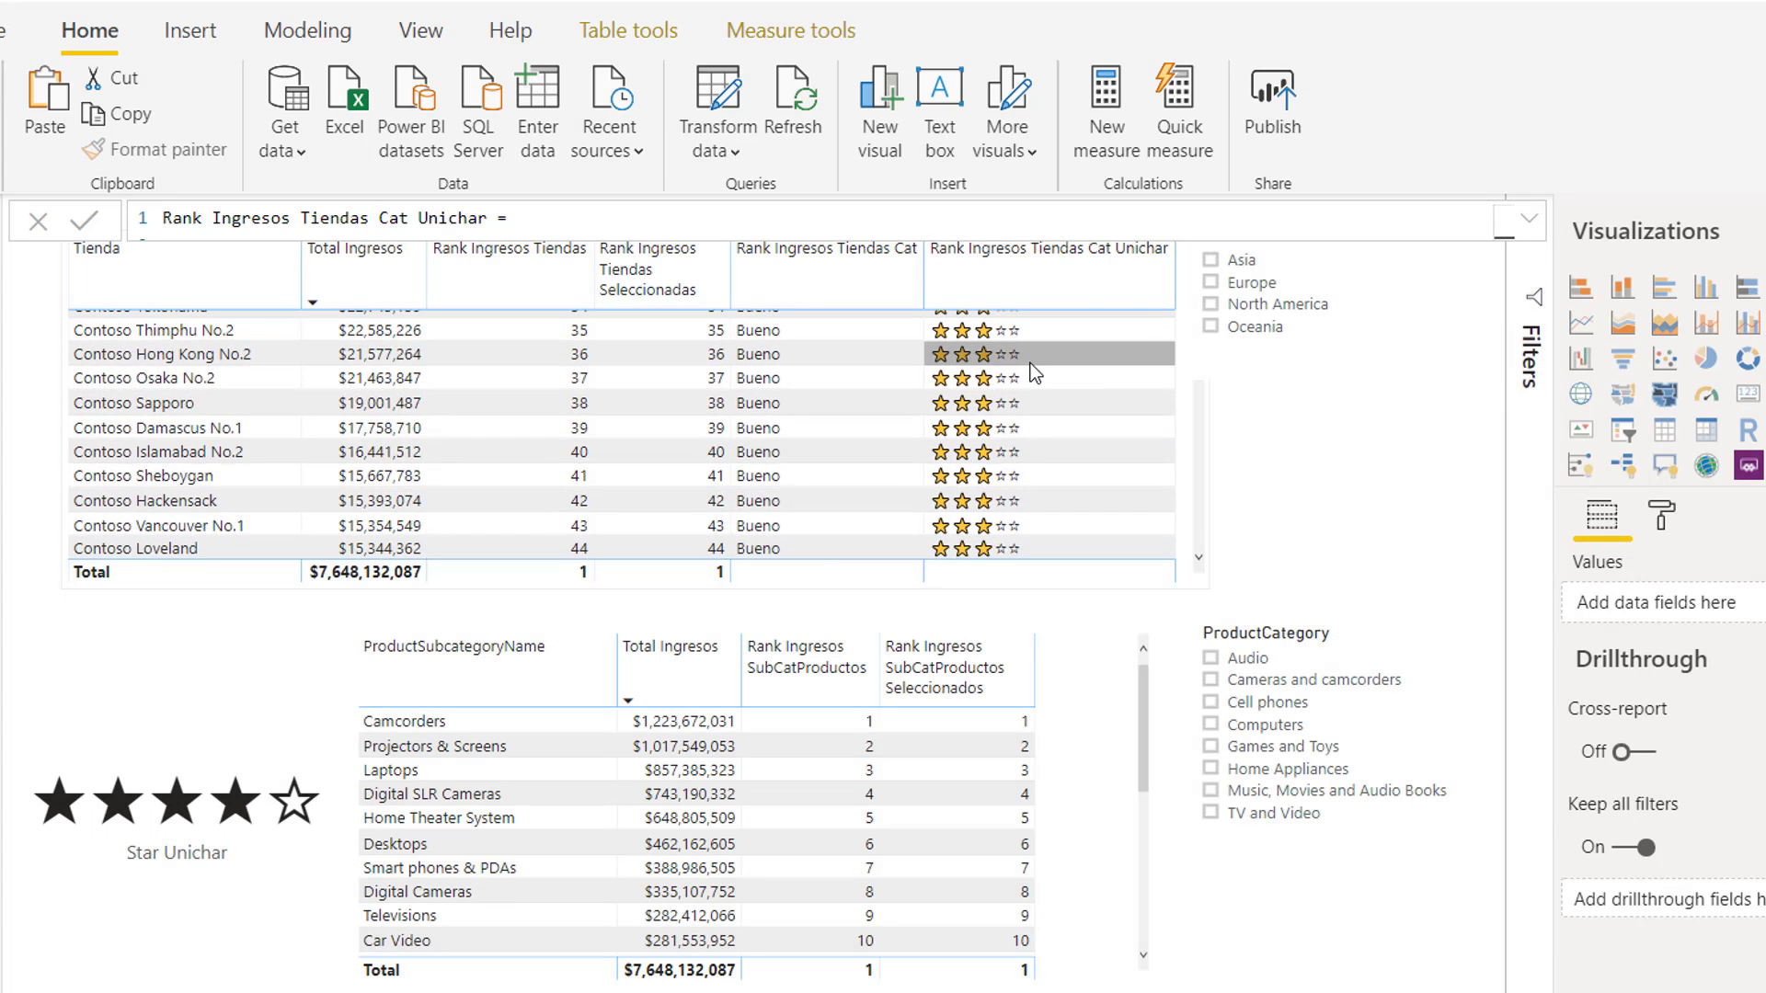
scroll(1034, 370, "down", 20)
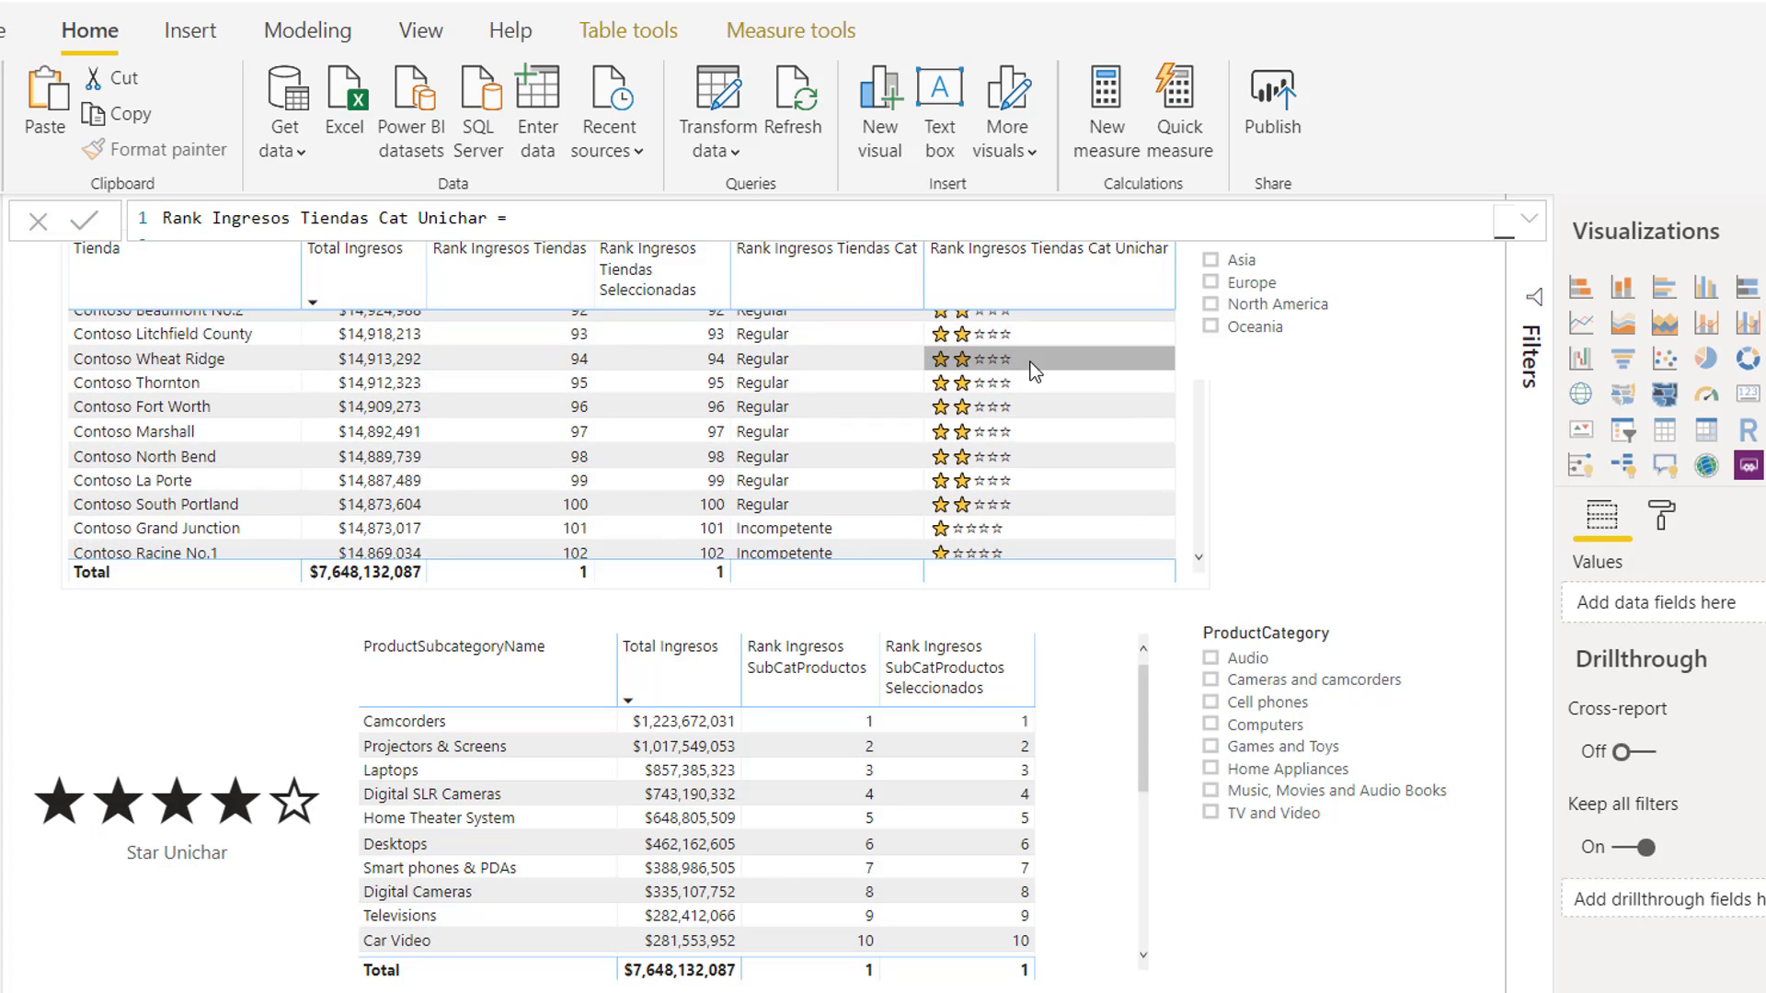
scroll(1035, 371, "up", 20)
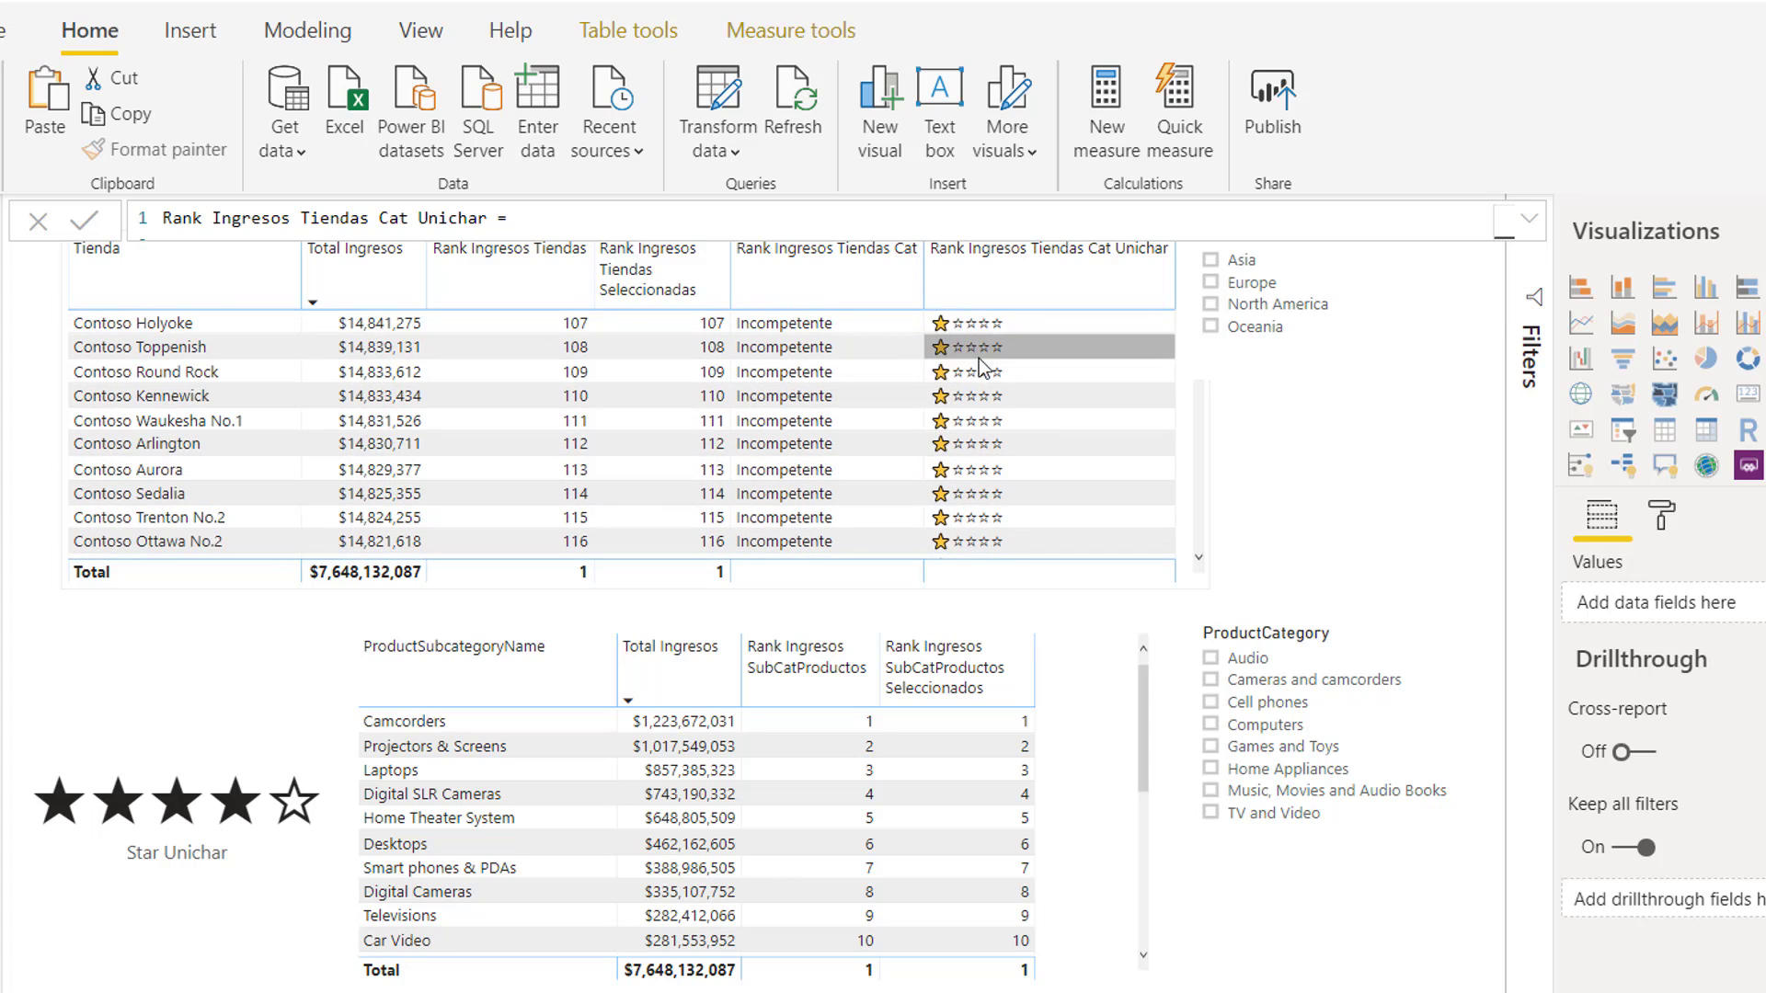
scroll(1011, 399, "up", 20)
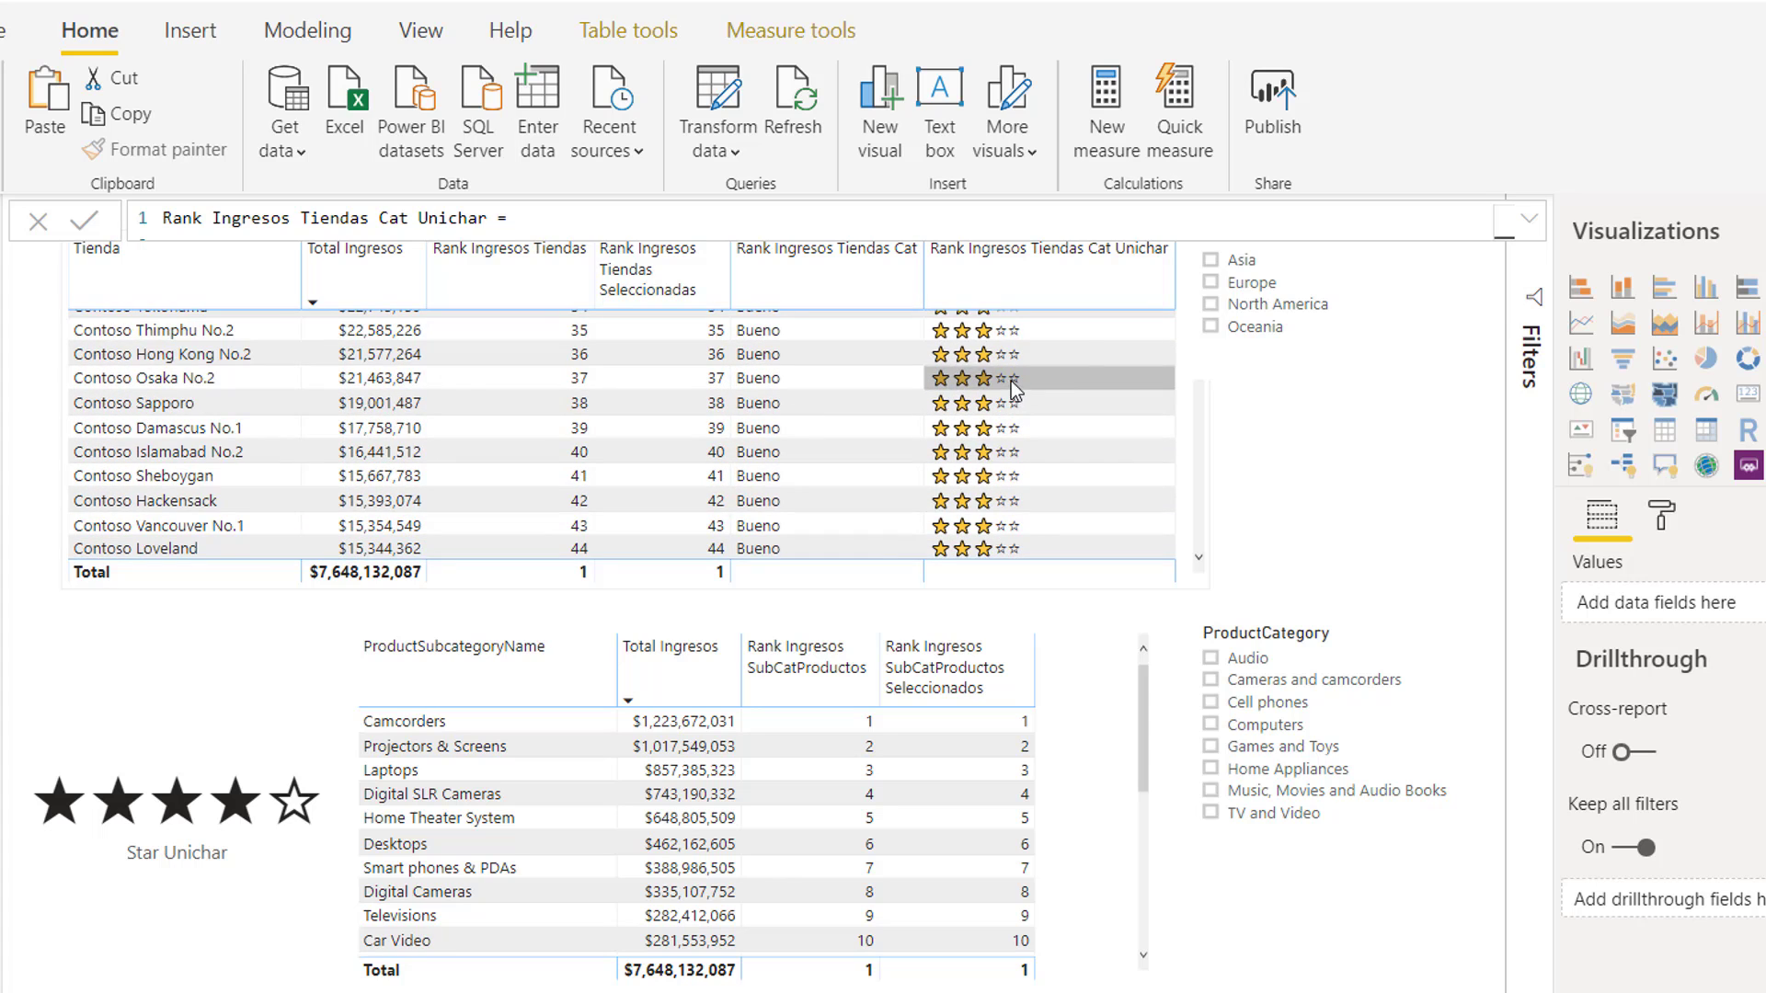
scroll(1025, 398, "down", 12)
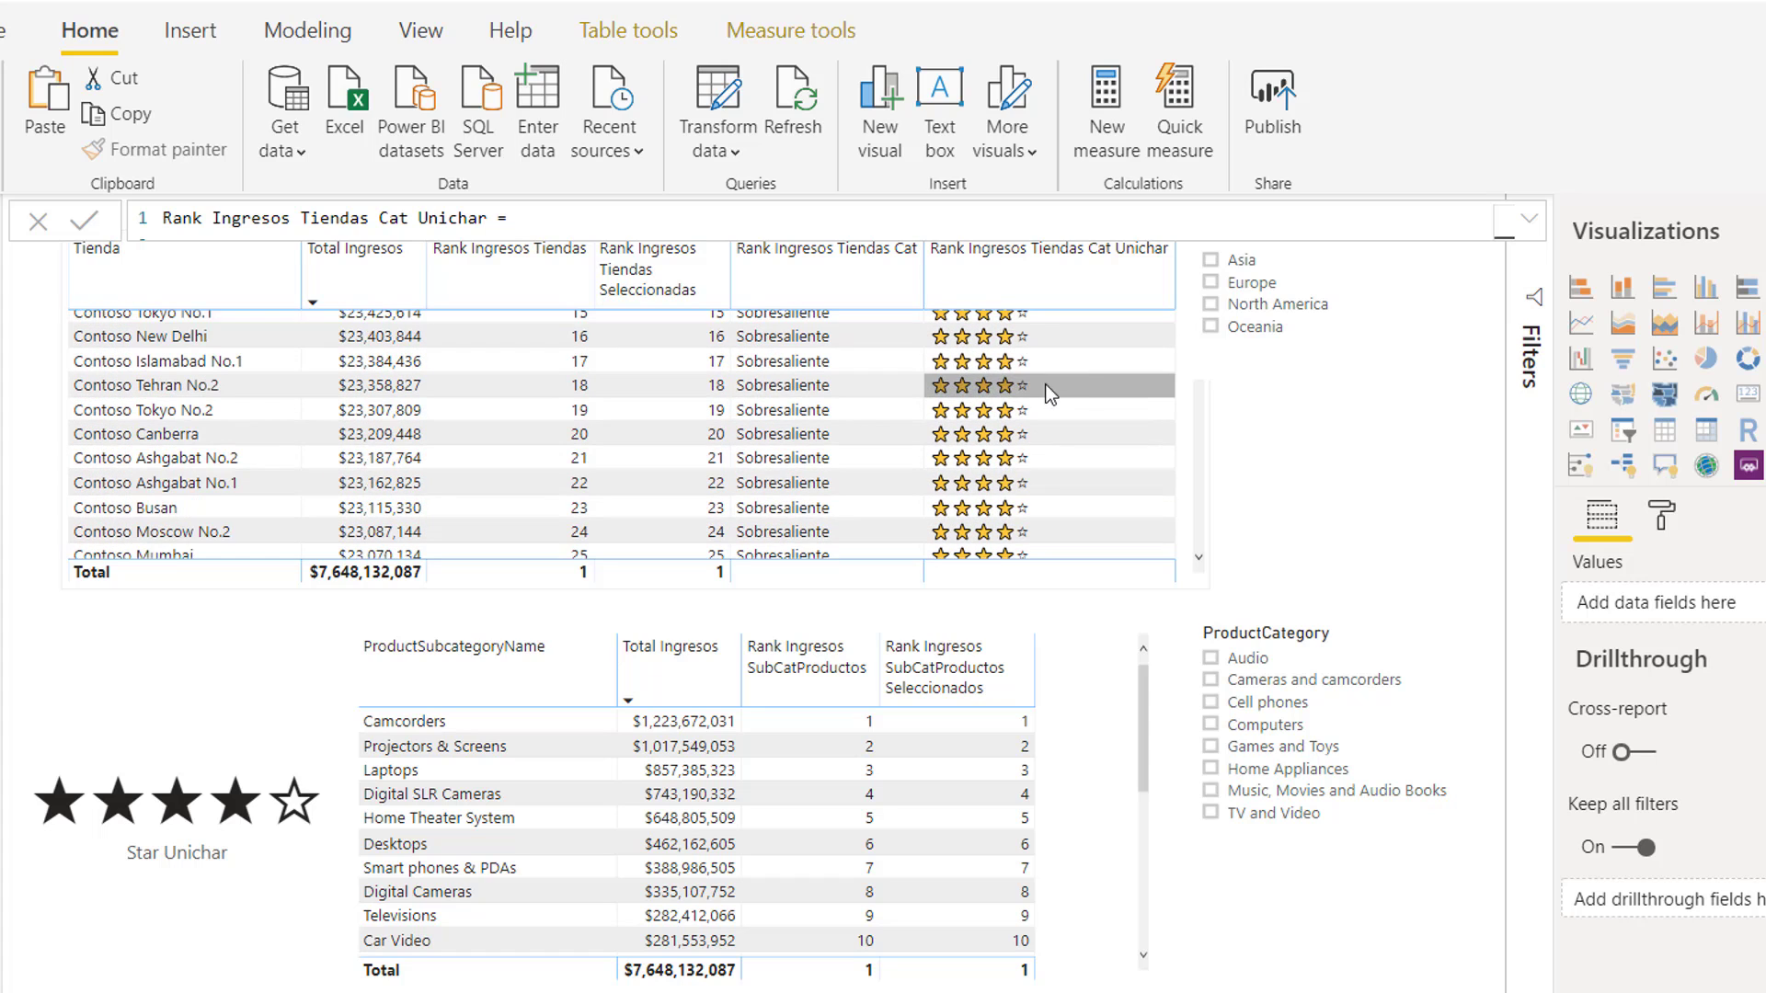
scroll(1025, 450, "down", 1)
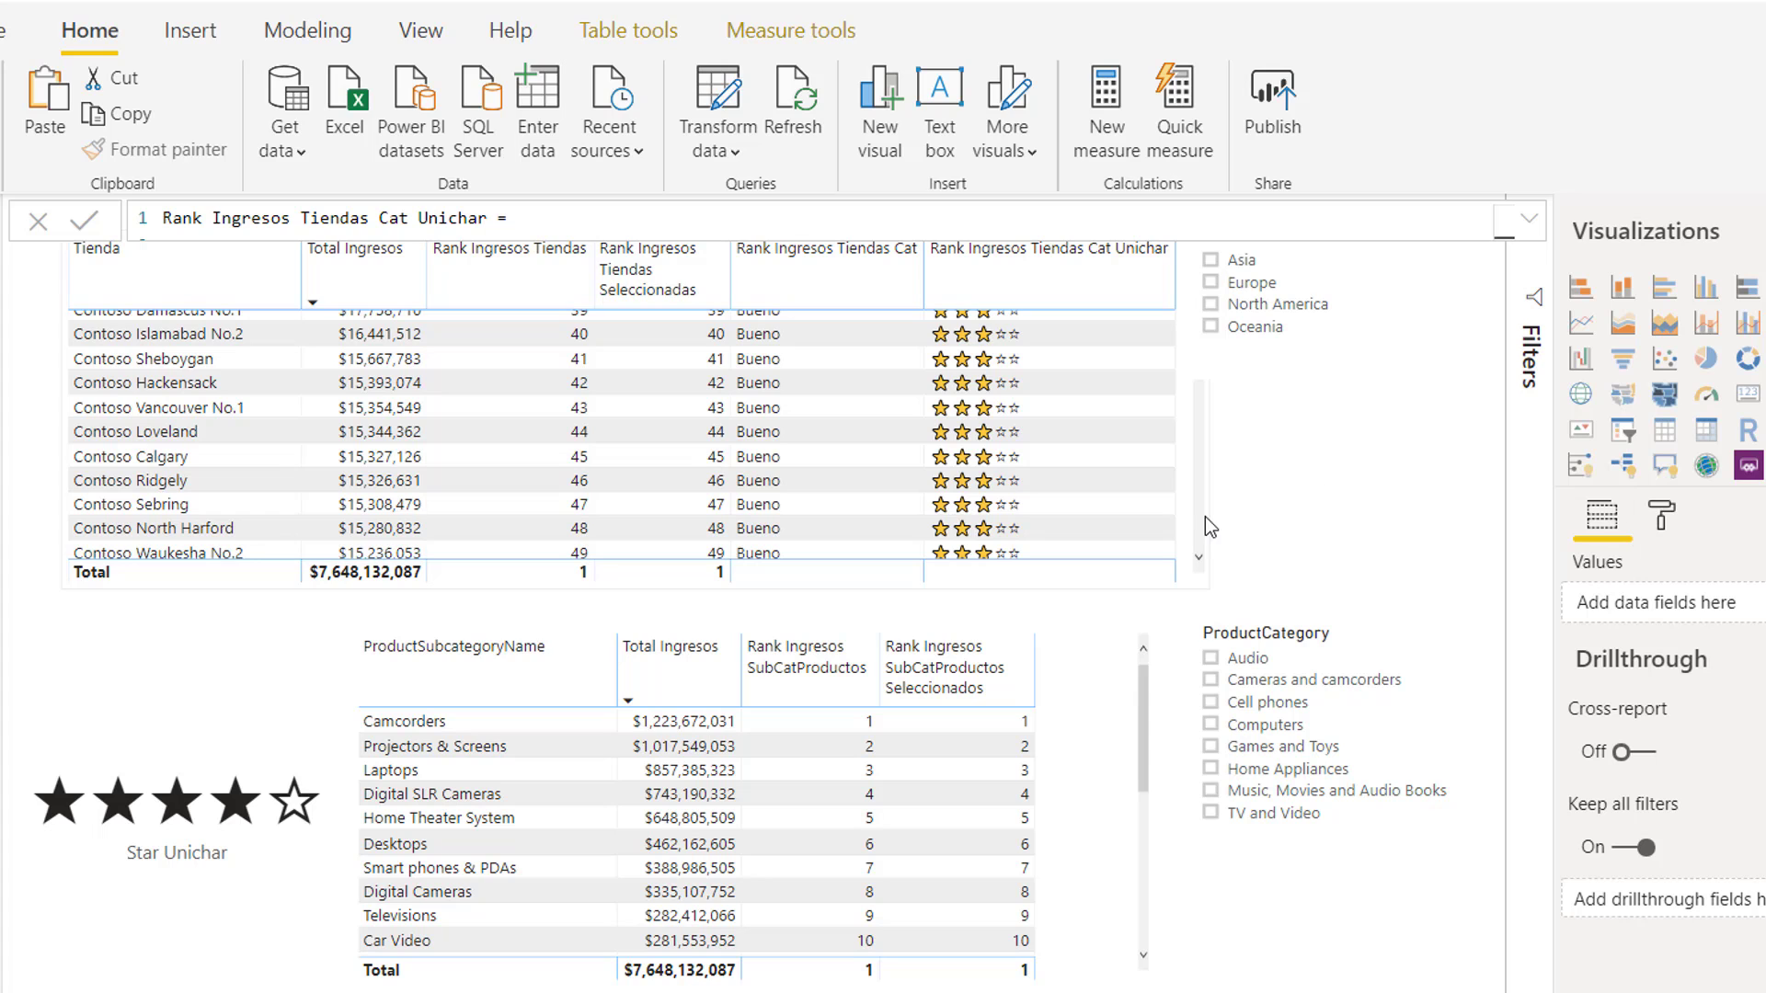
- Set the stores table's field formatting for Rank Ingresos Tiendas Cat Unichar to a gold theme font color and deselect the table
left_click(1204, 466)
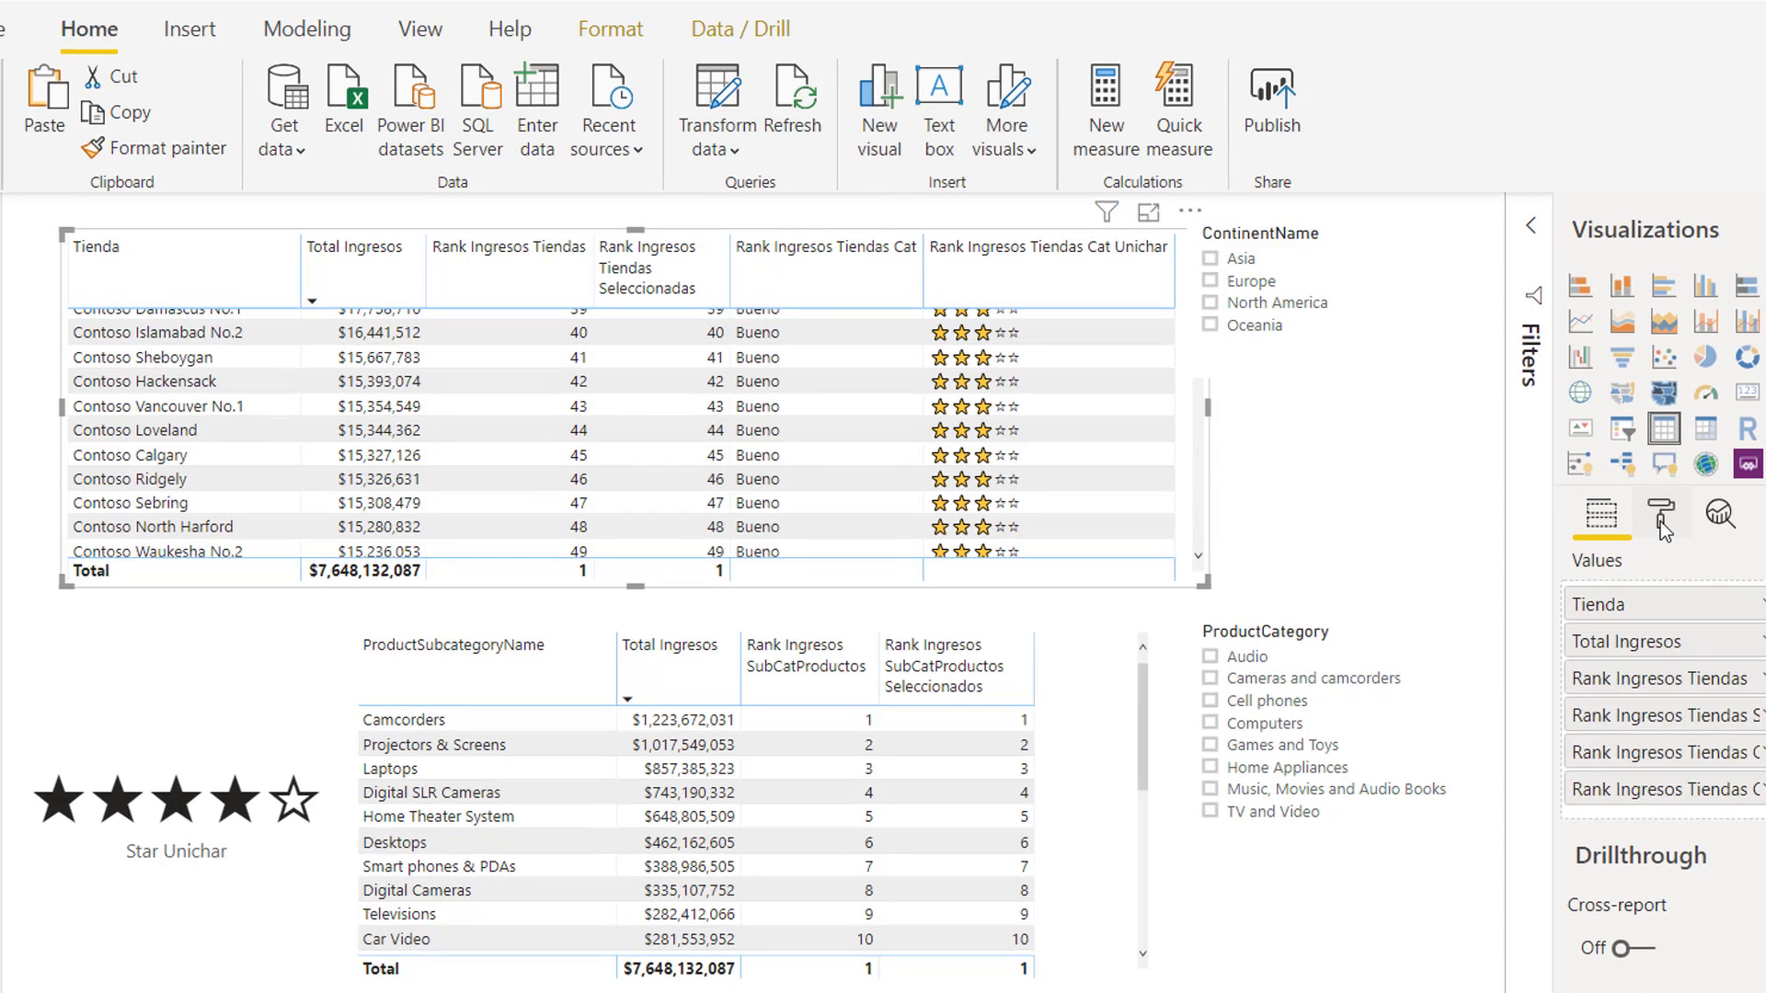
left_click(1660, 519)
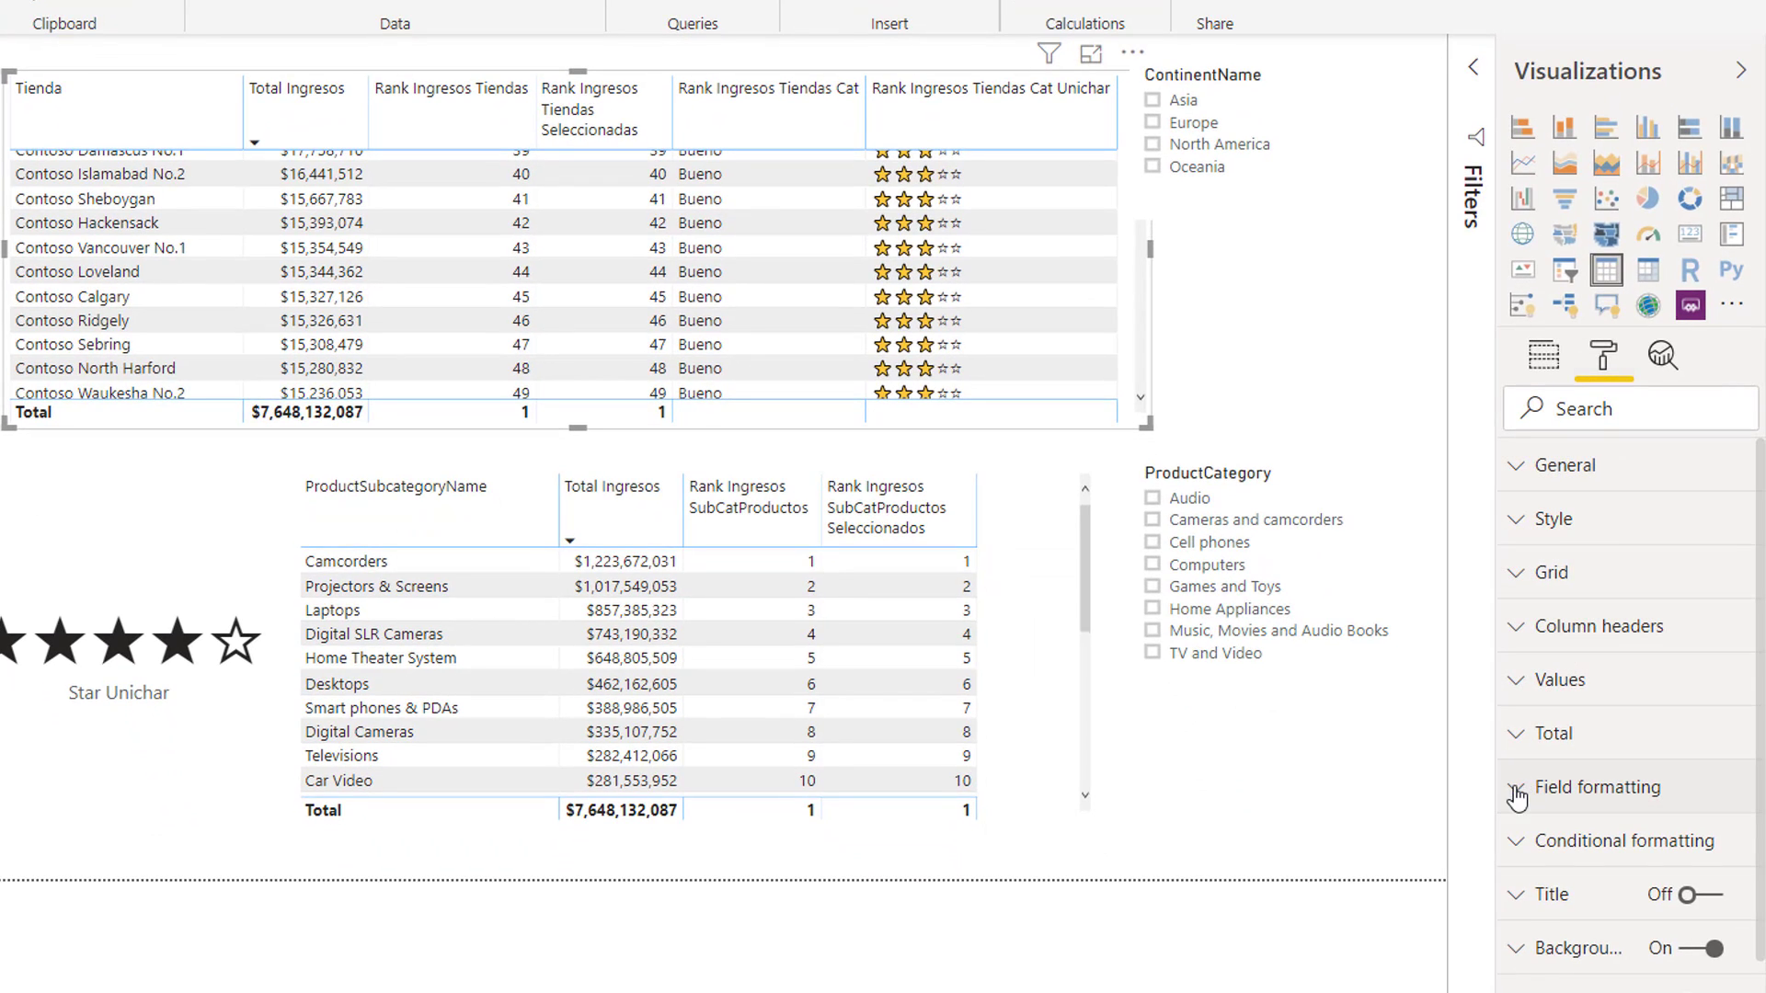
left_click(1527, 785)
left_click(1593, 699)
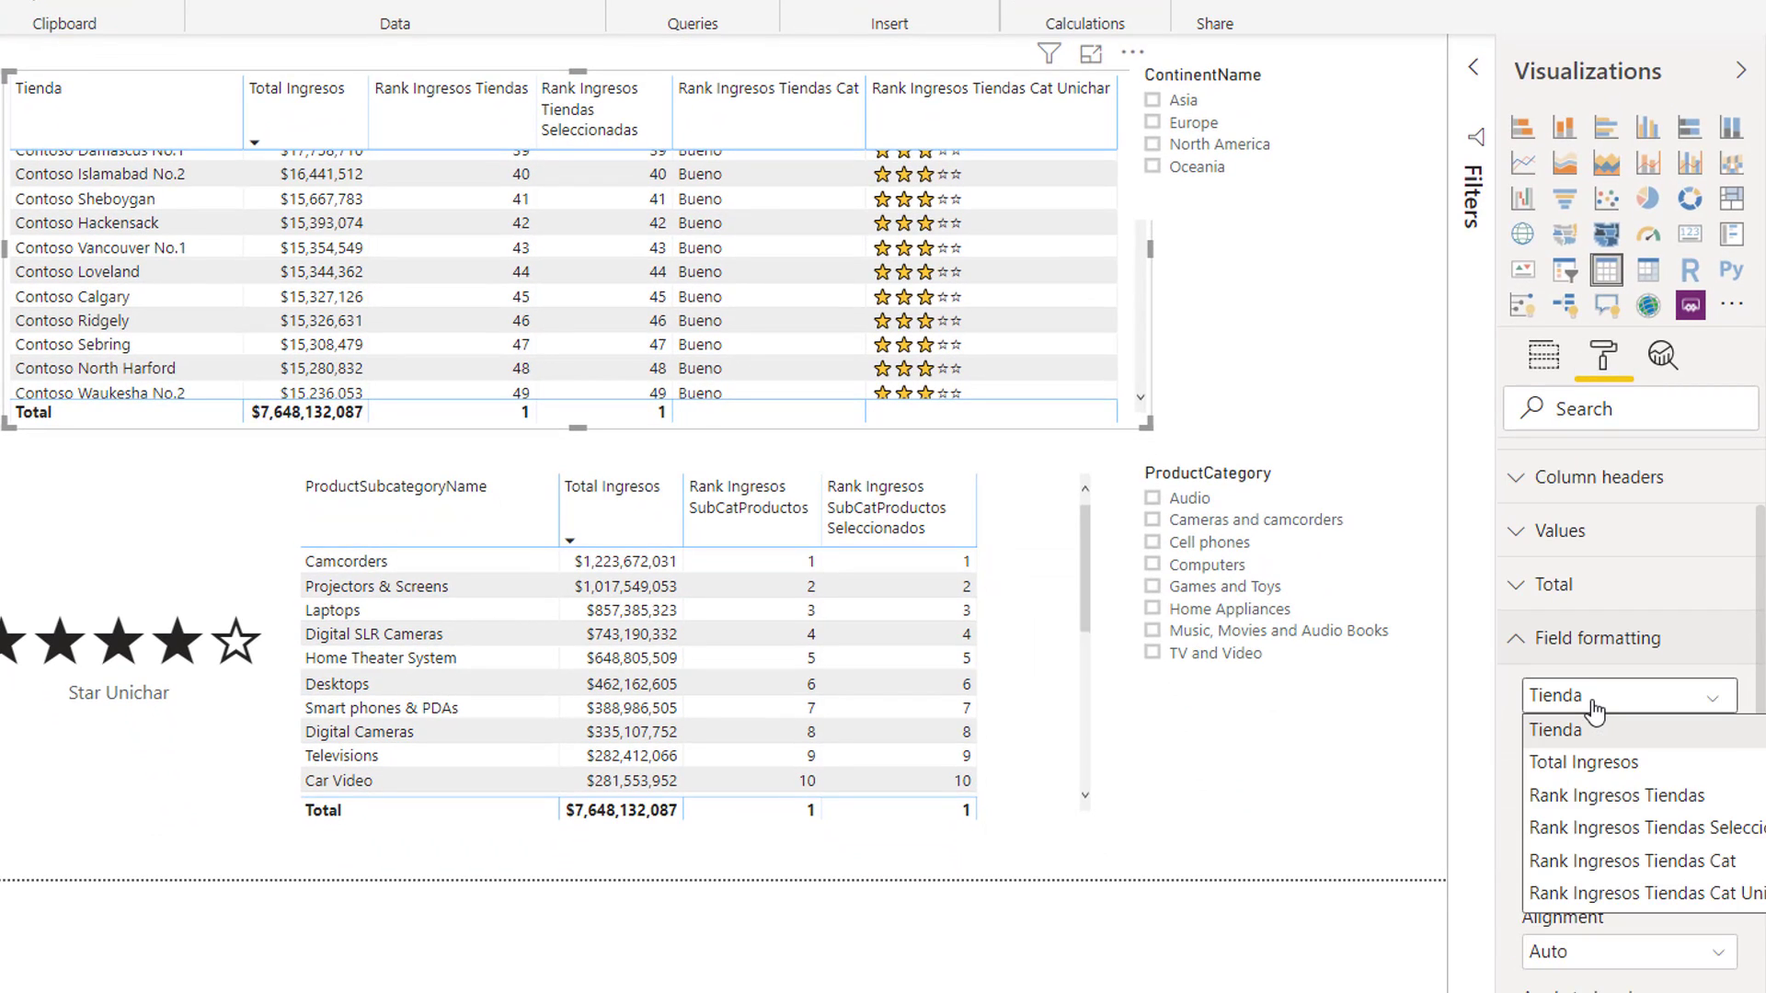
left_click(1621, 897)
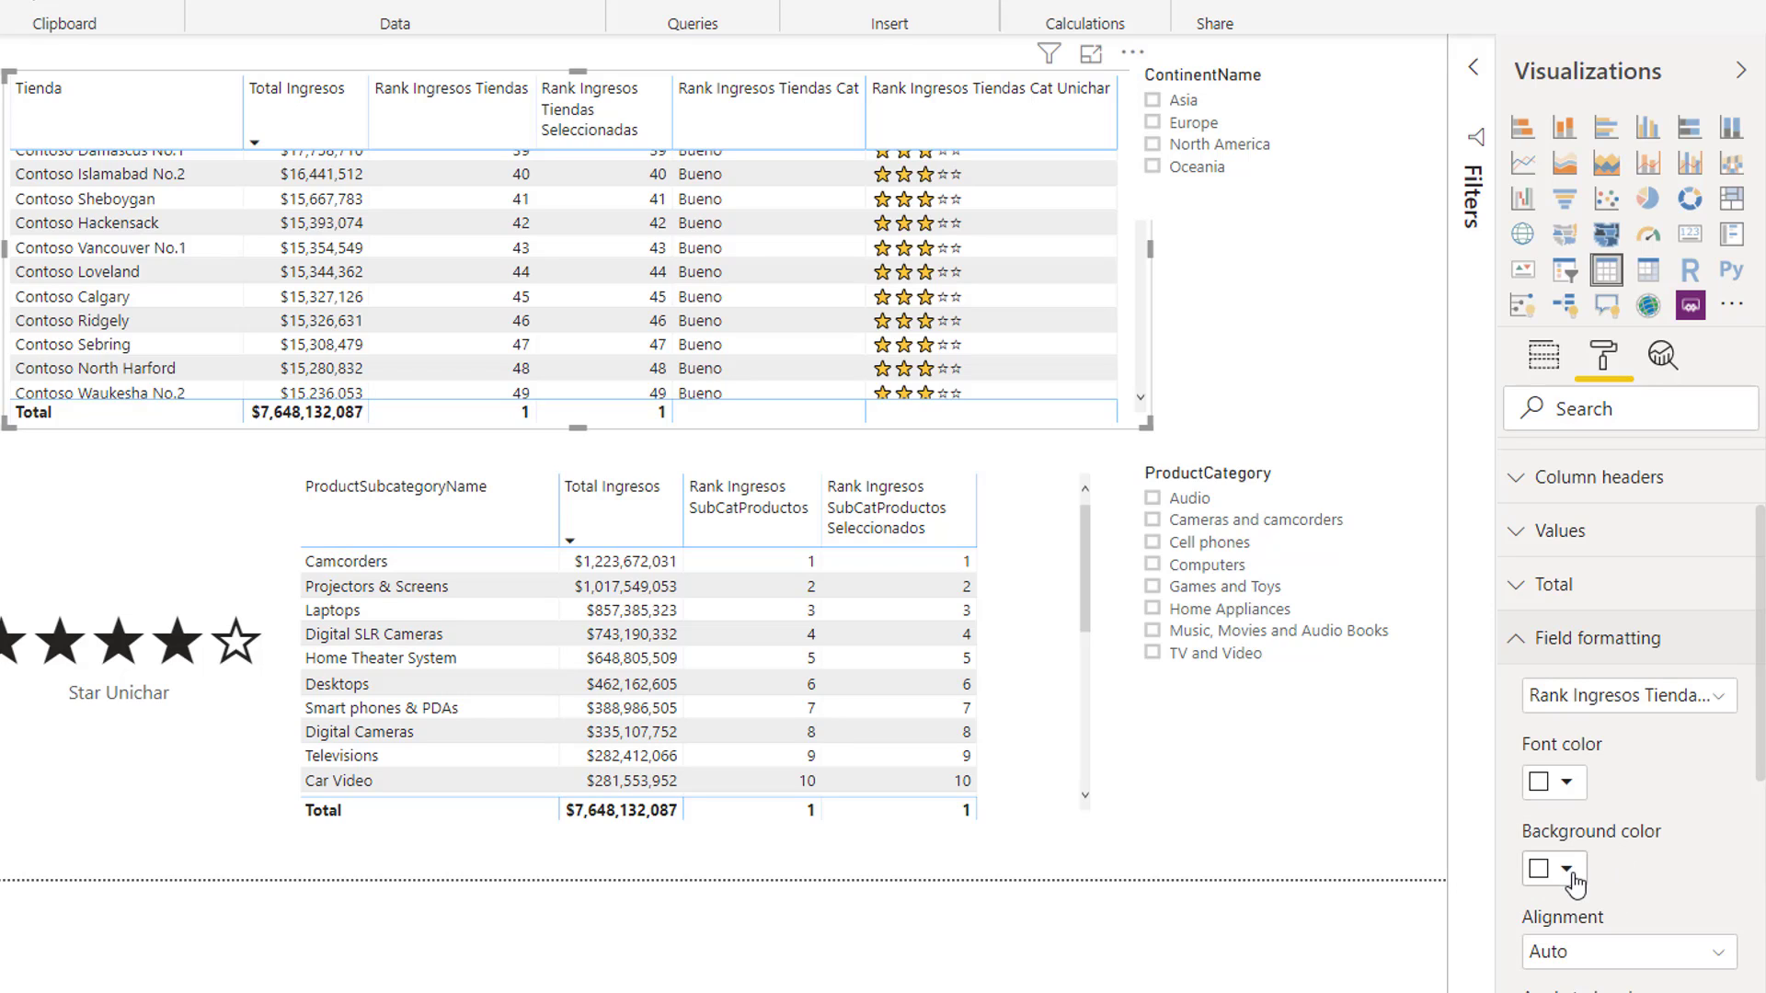
left_click(1566, 787)
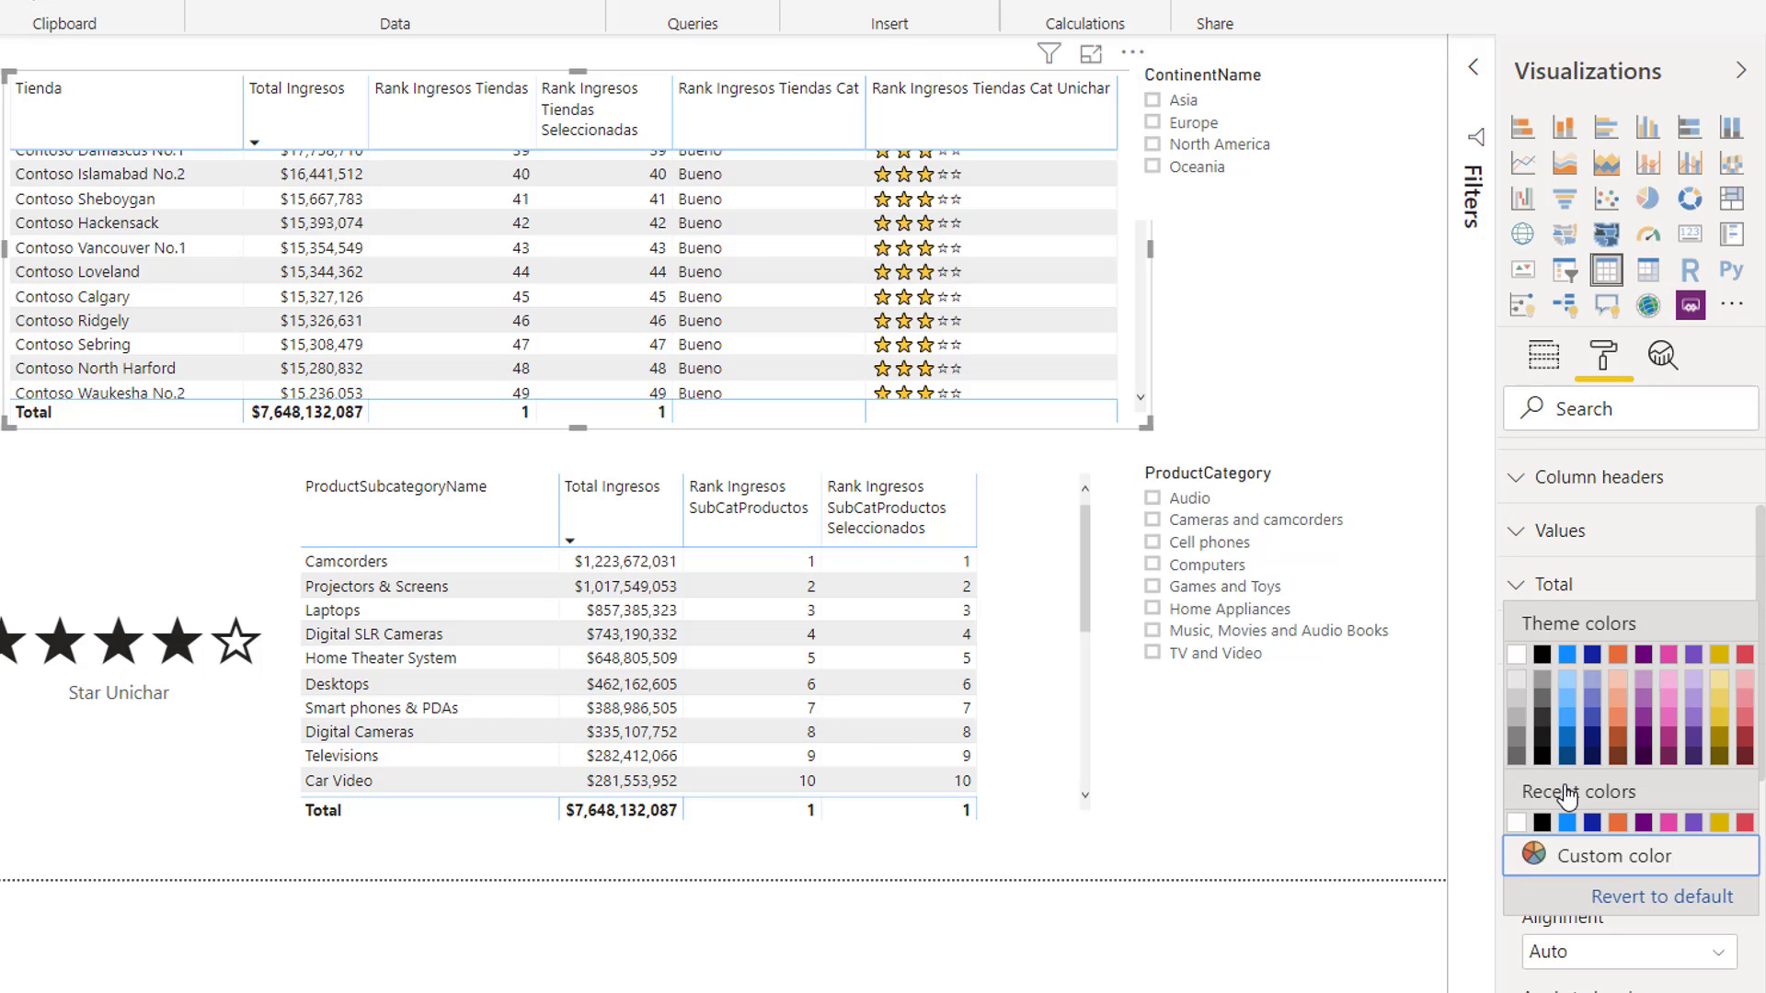
left_click(1722, 655)
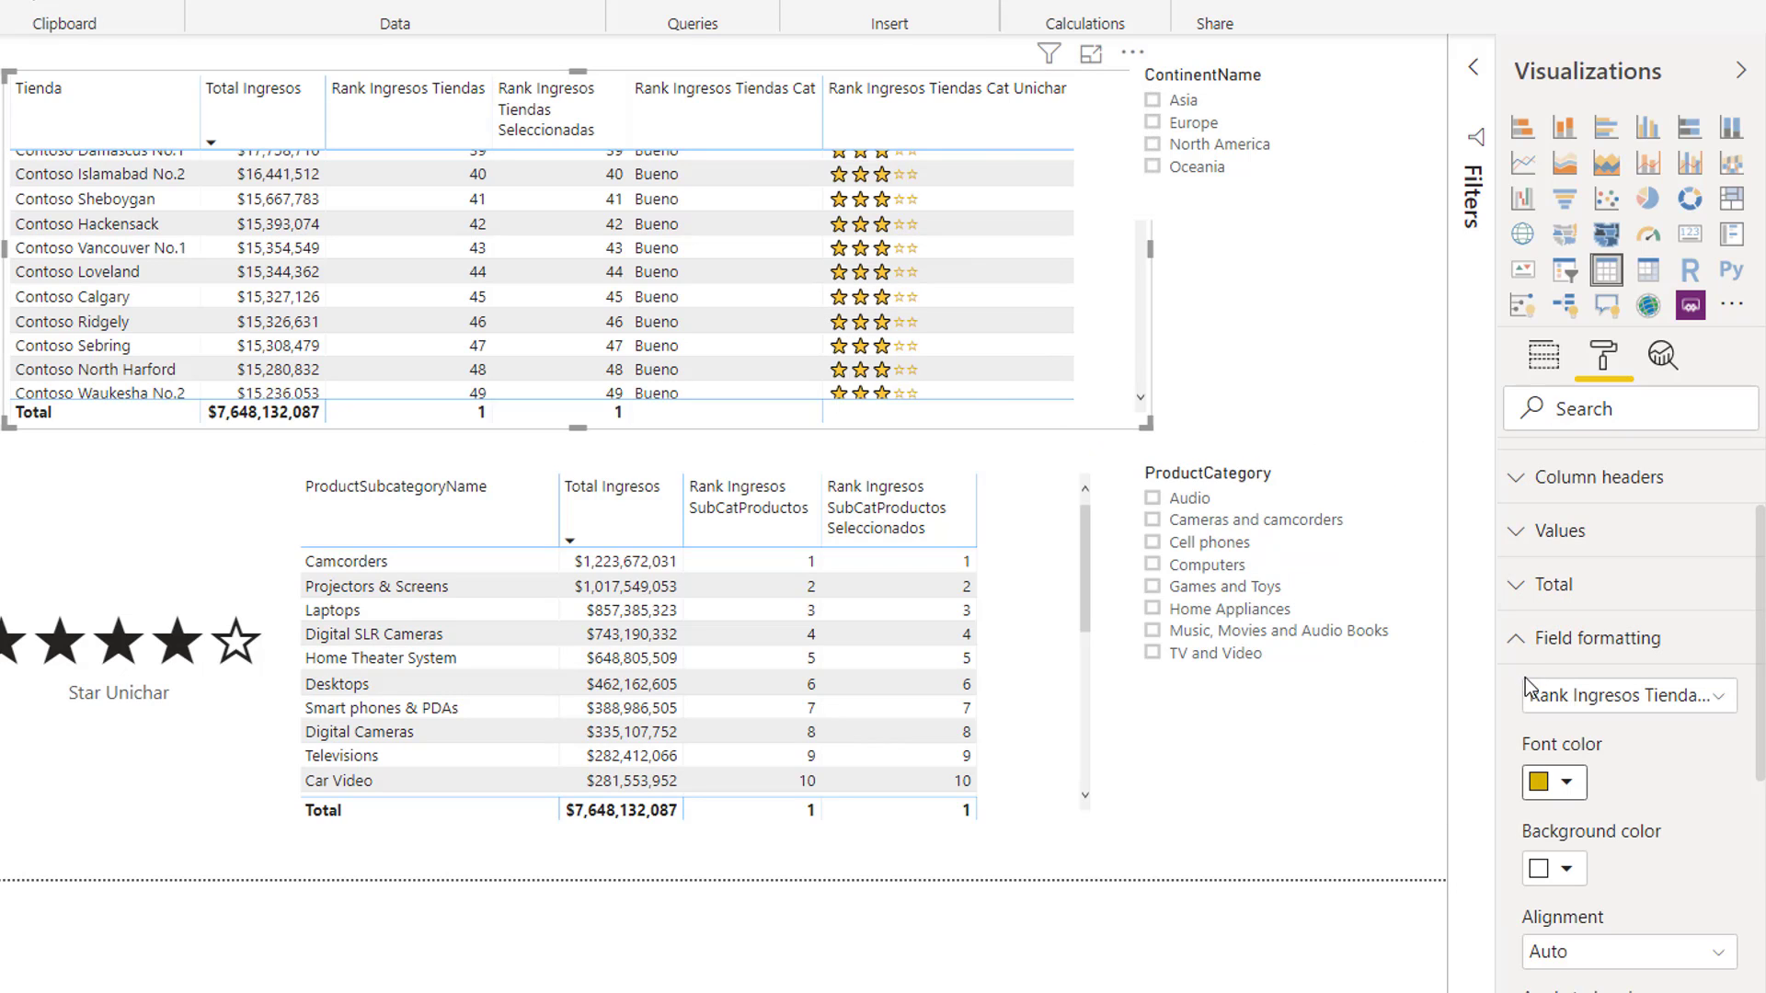
left_click(1517, 640)
left_click(1214, 329)
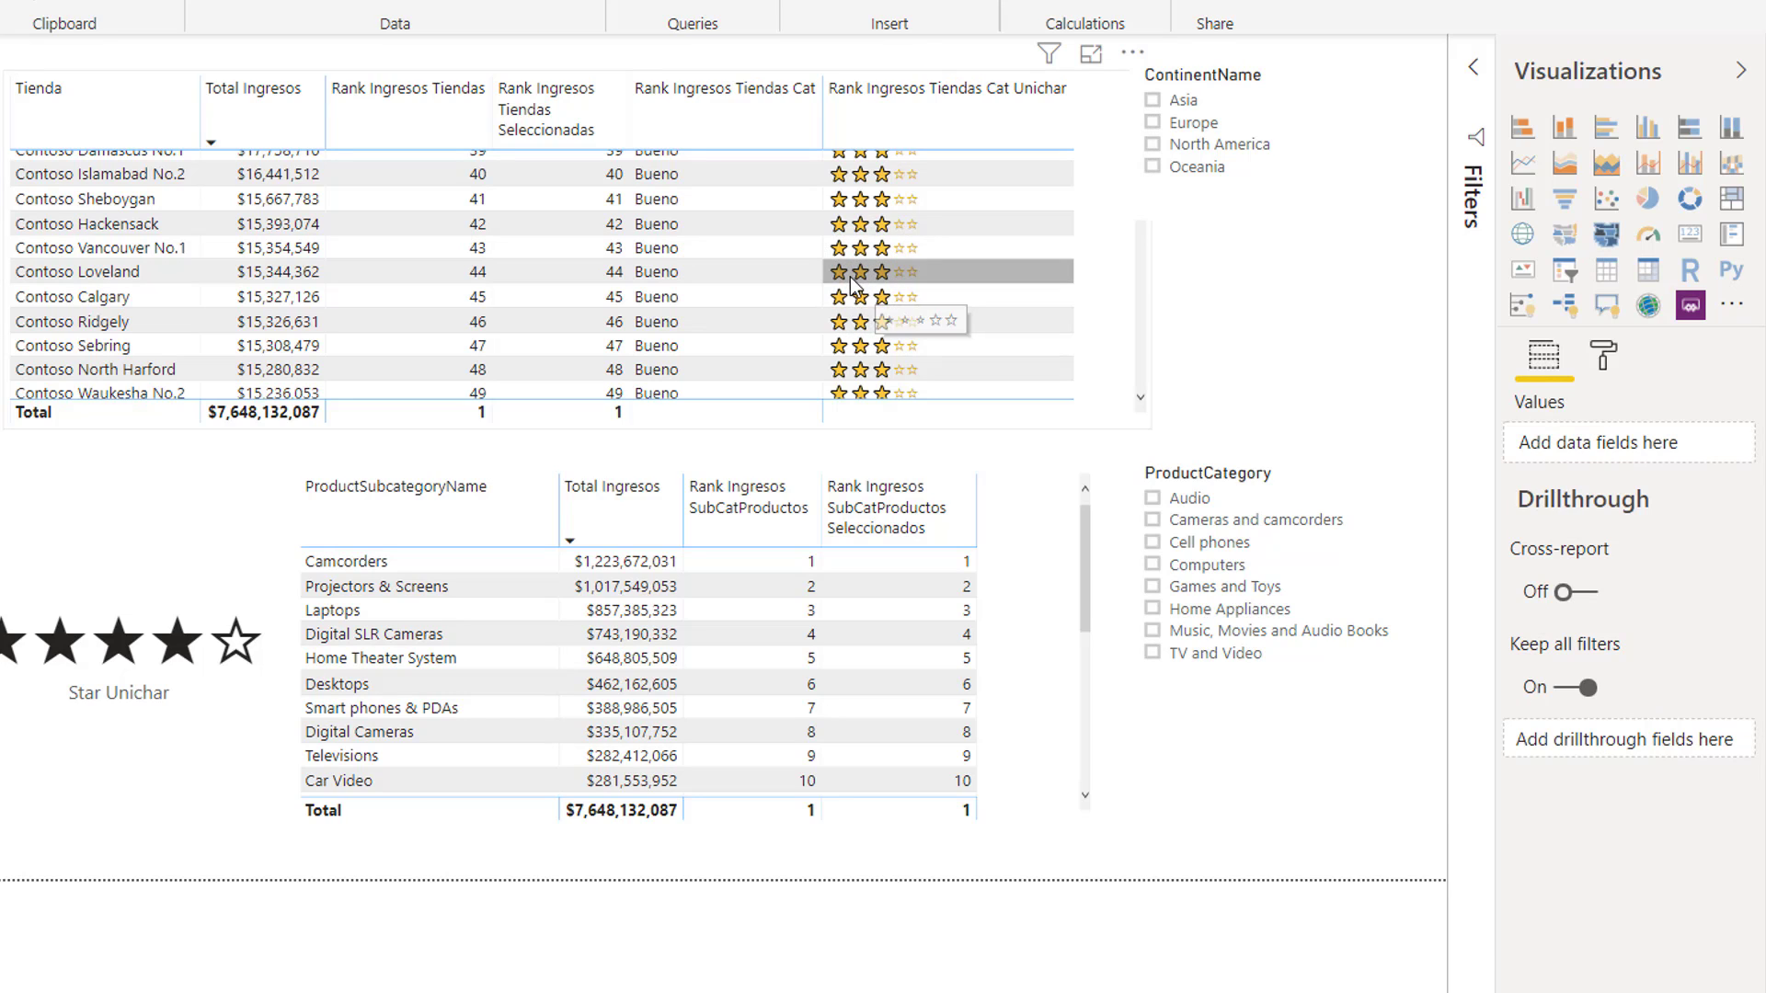
scroll(933, 285, "up", 5)
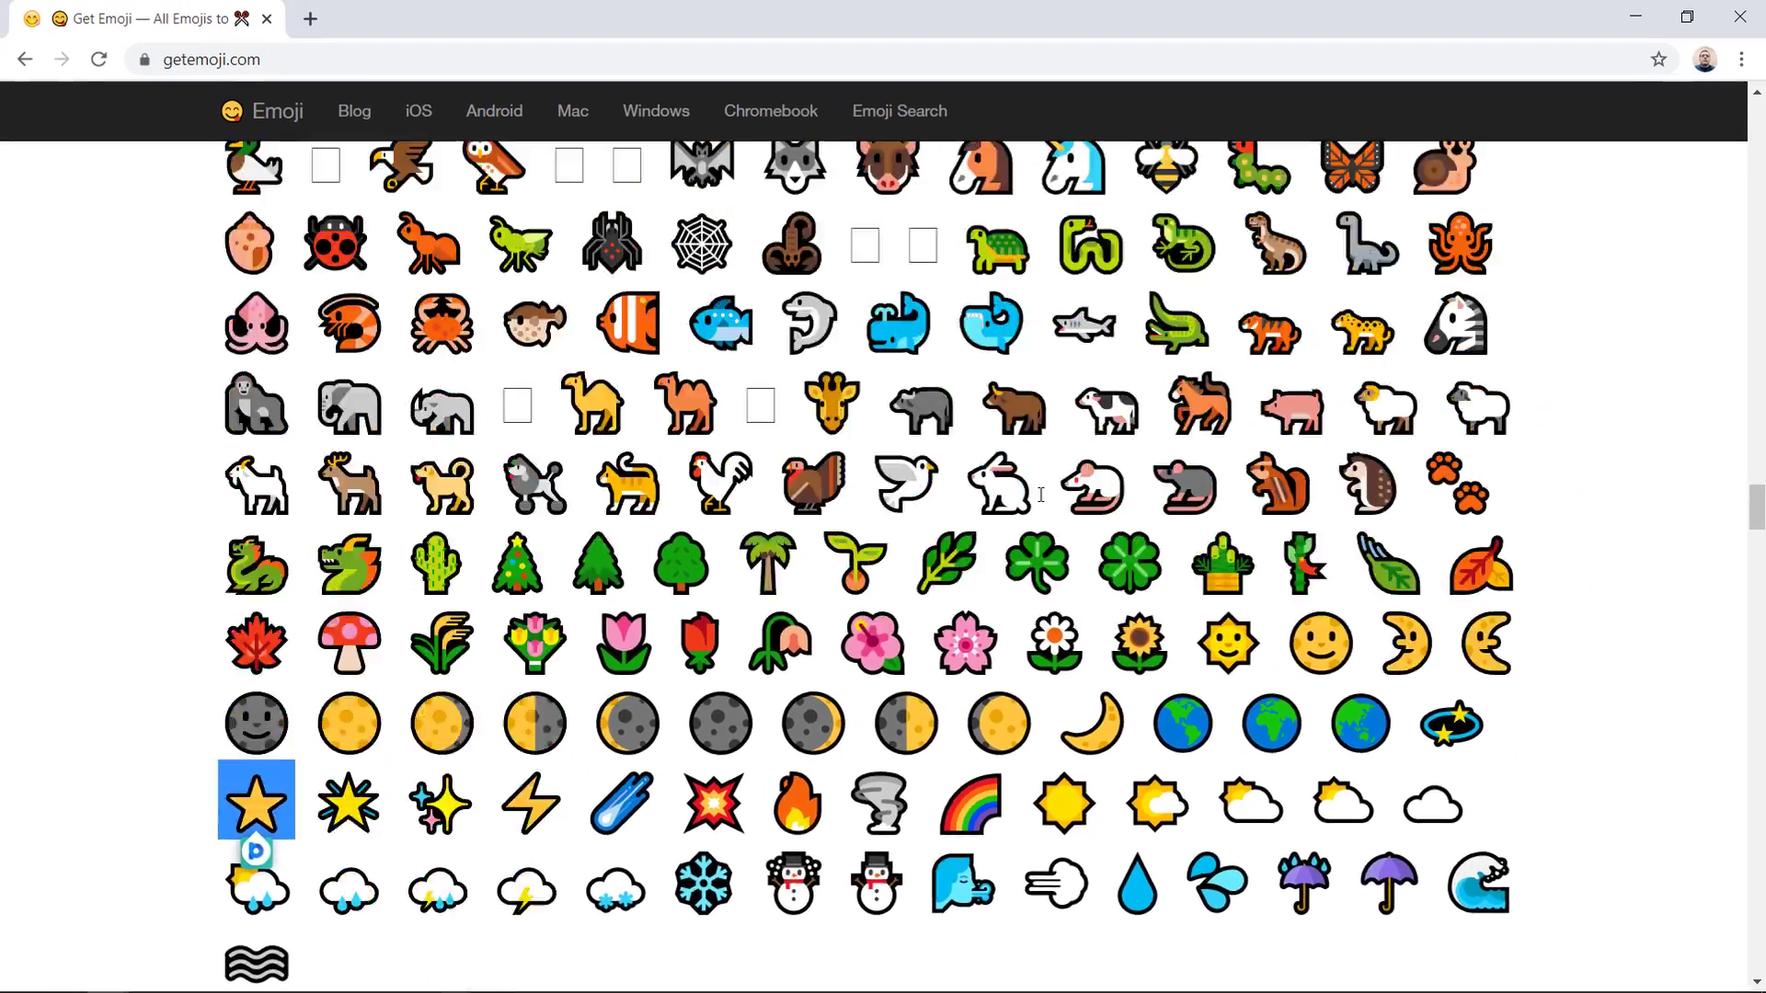
- Examine the emoji catalogue on getemoji.com from the nature emojis back through People and Fantasy to the Smileys section
scroll(1041, 495, "up", 6)
scroll(1041, 496, "up", 15)
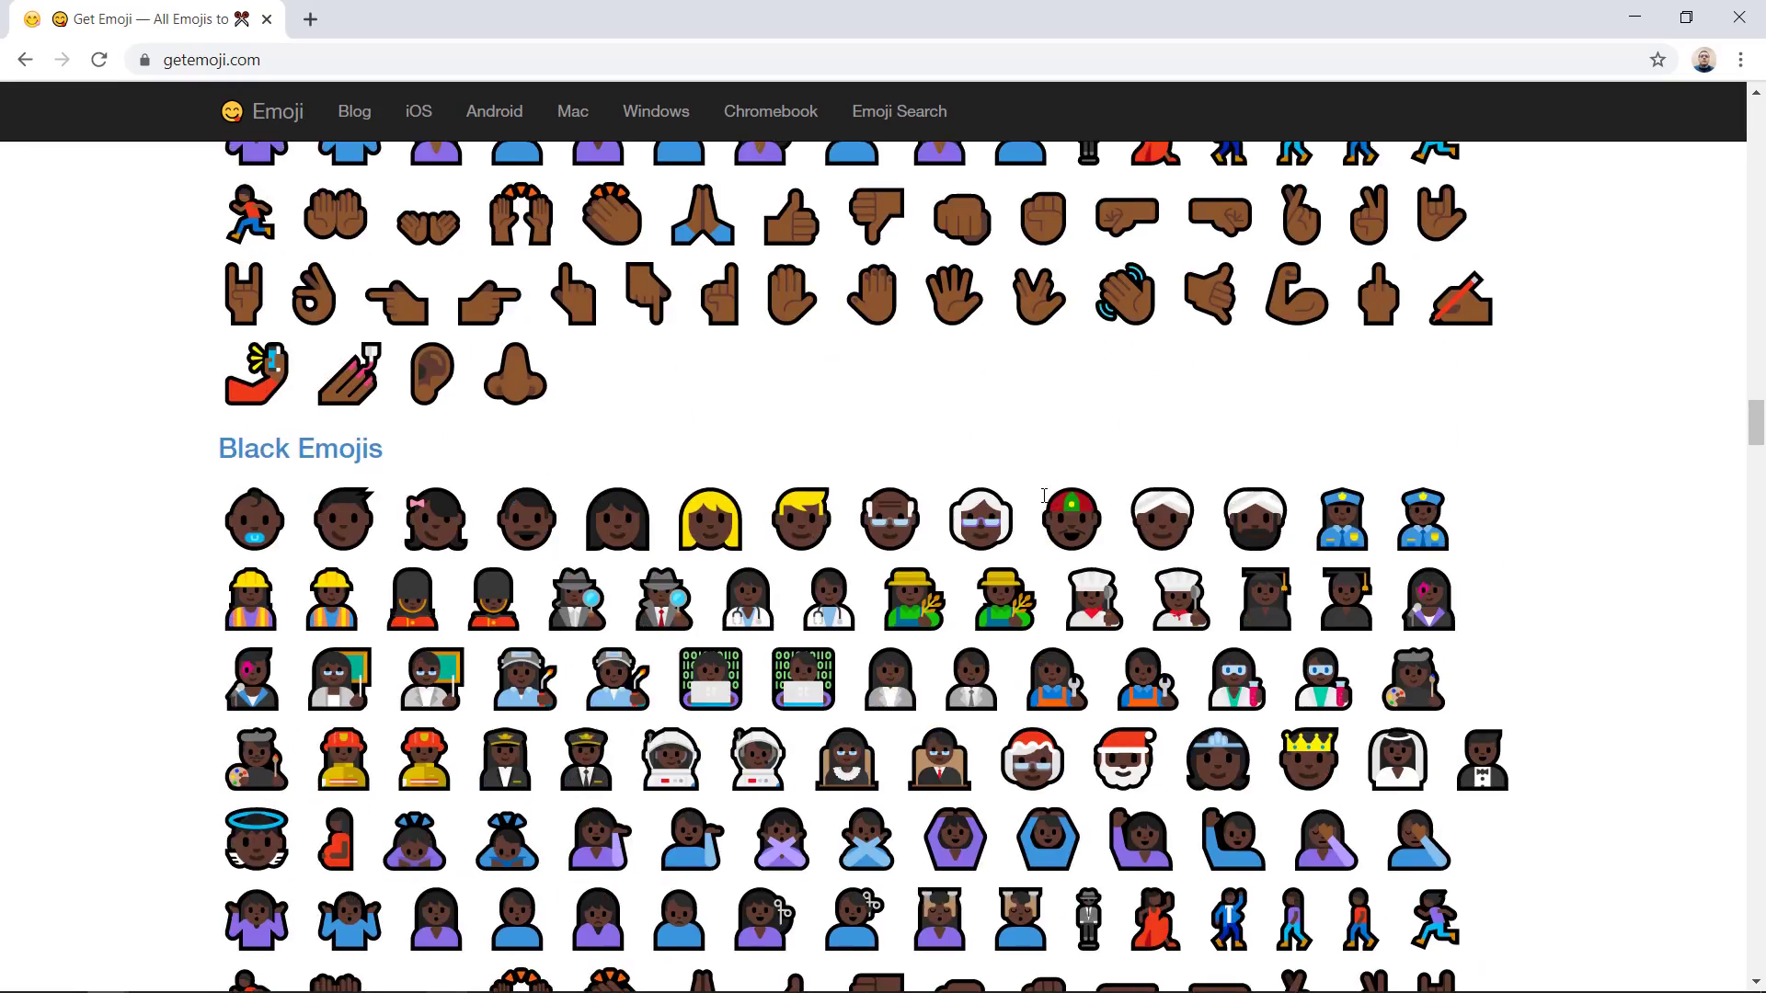
scroll(1053, 487, "up", 20)
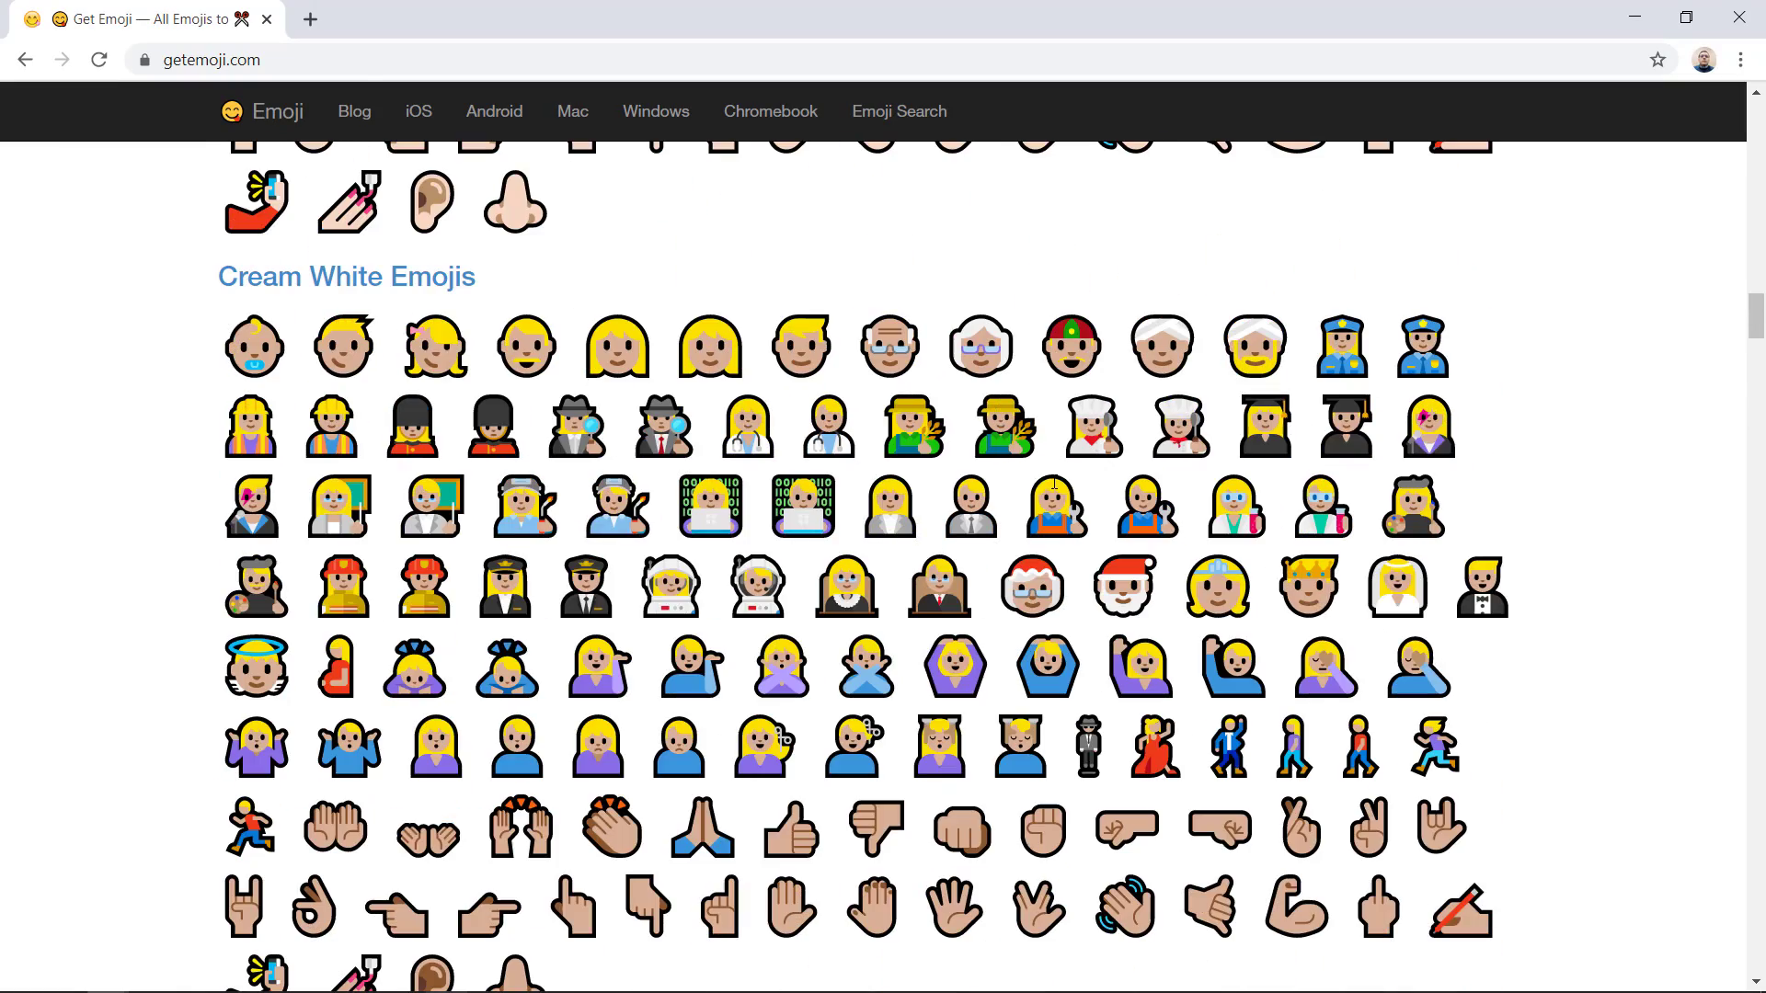
scroll(1055, 481, "up", 7)
scroll(1054, 480, "up", 20)
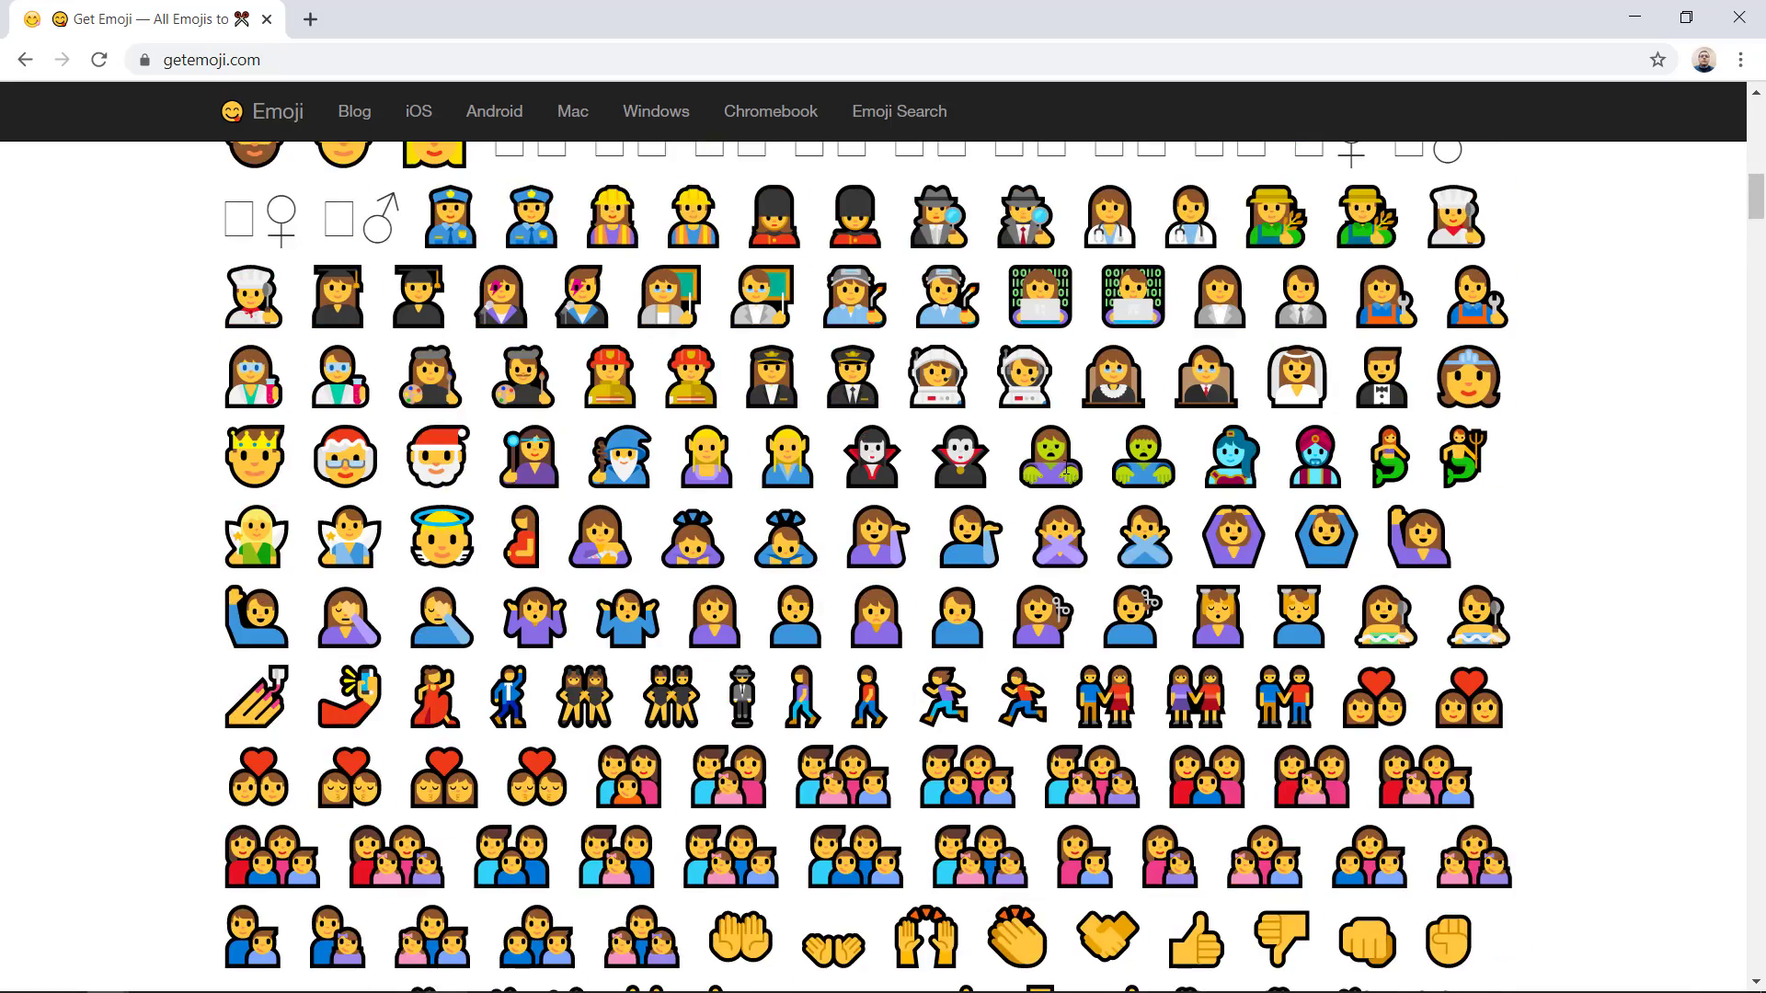
scroll(1067, 474, "down", 1)
scroll(1537, 169, "up", 5)
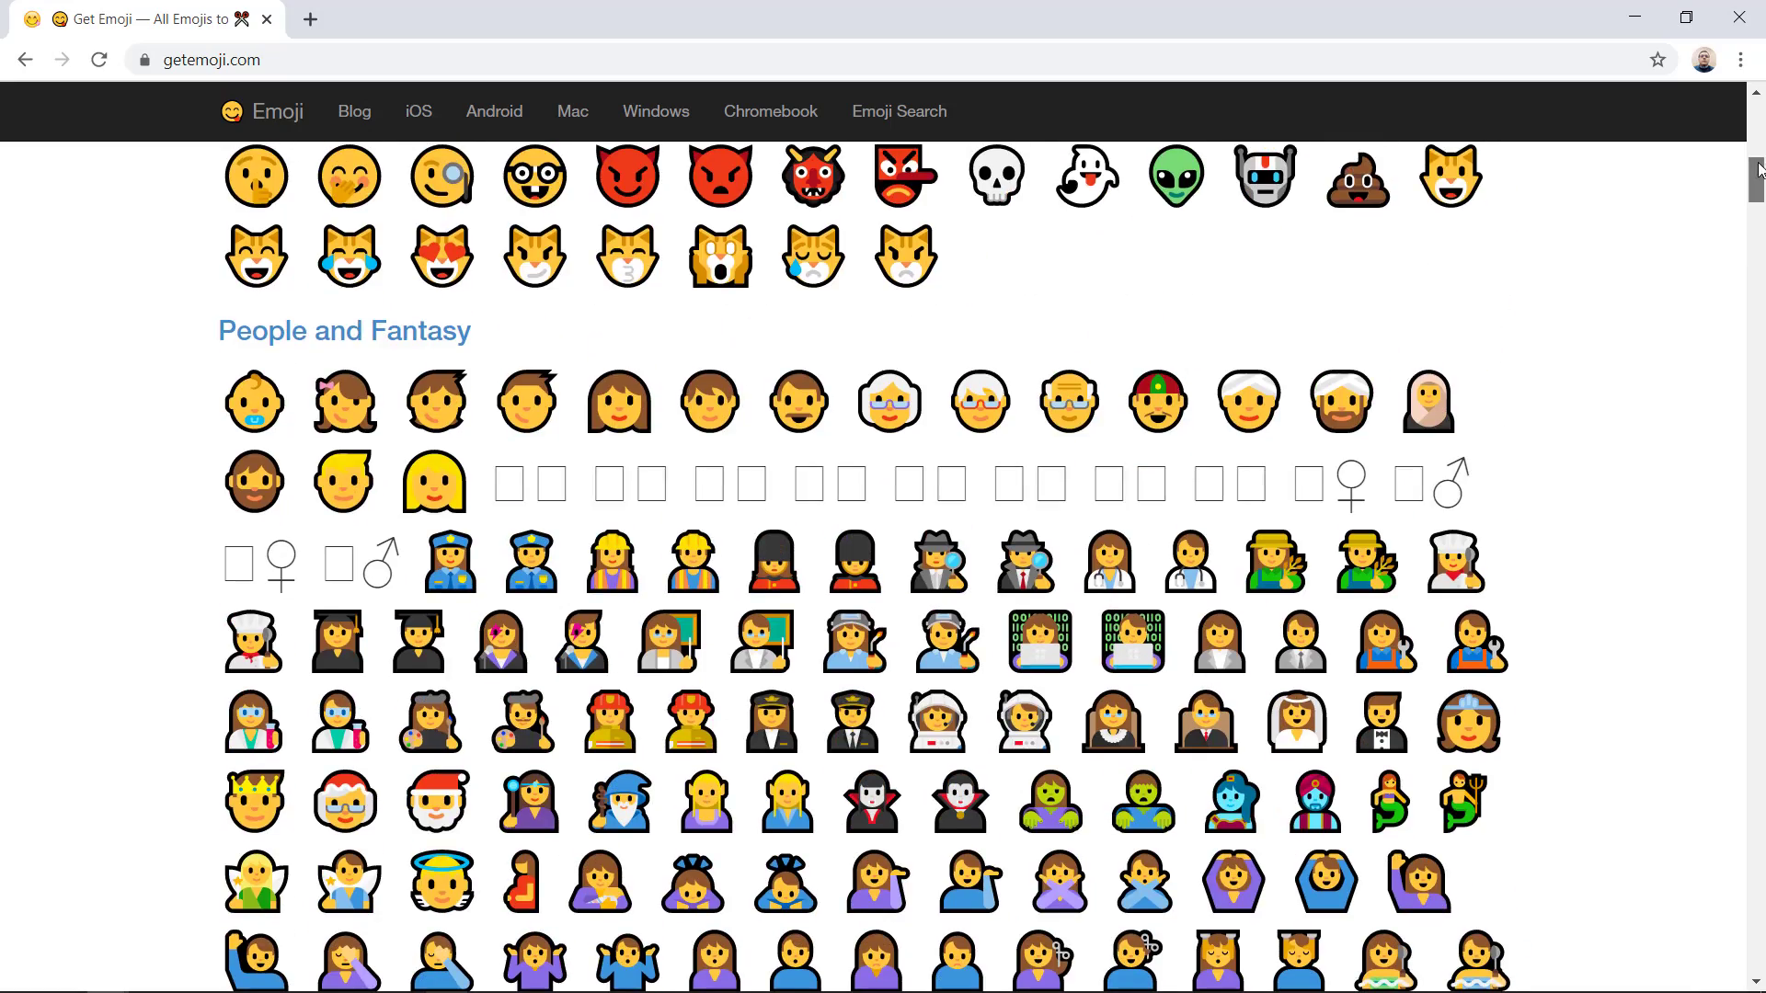
left_click_drag(1753, 166, 1758, 141)
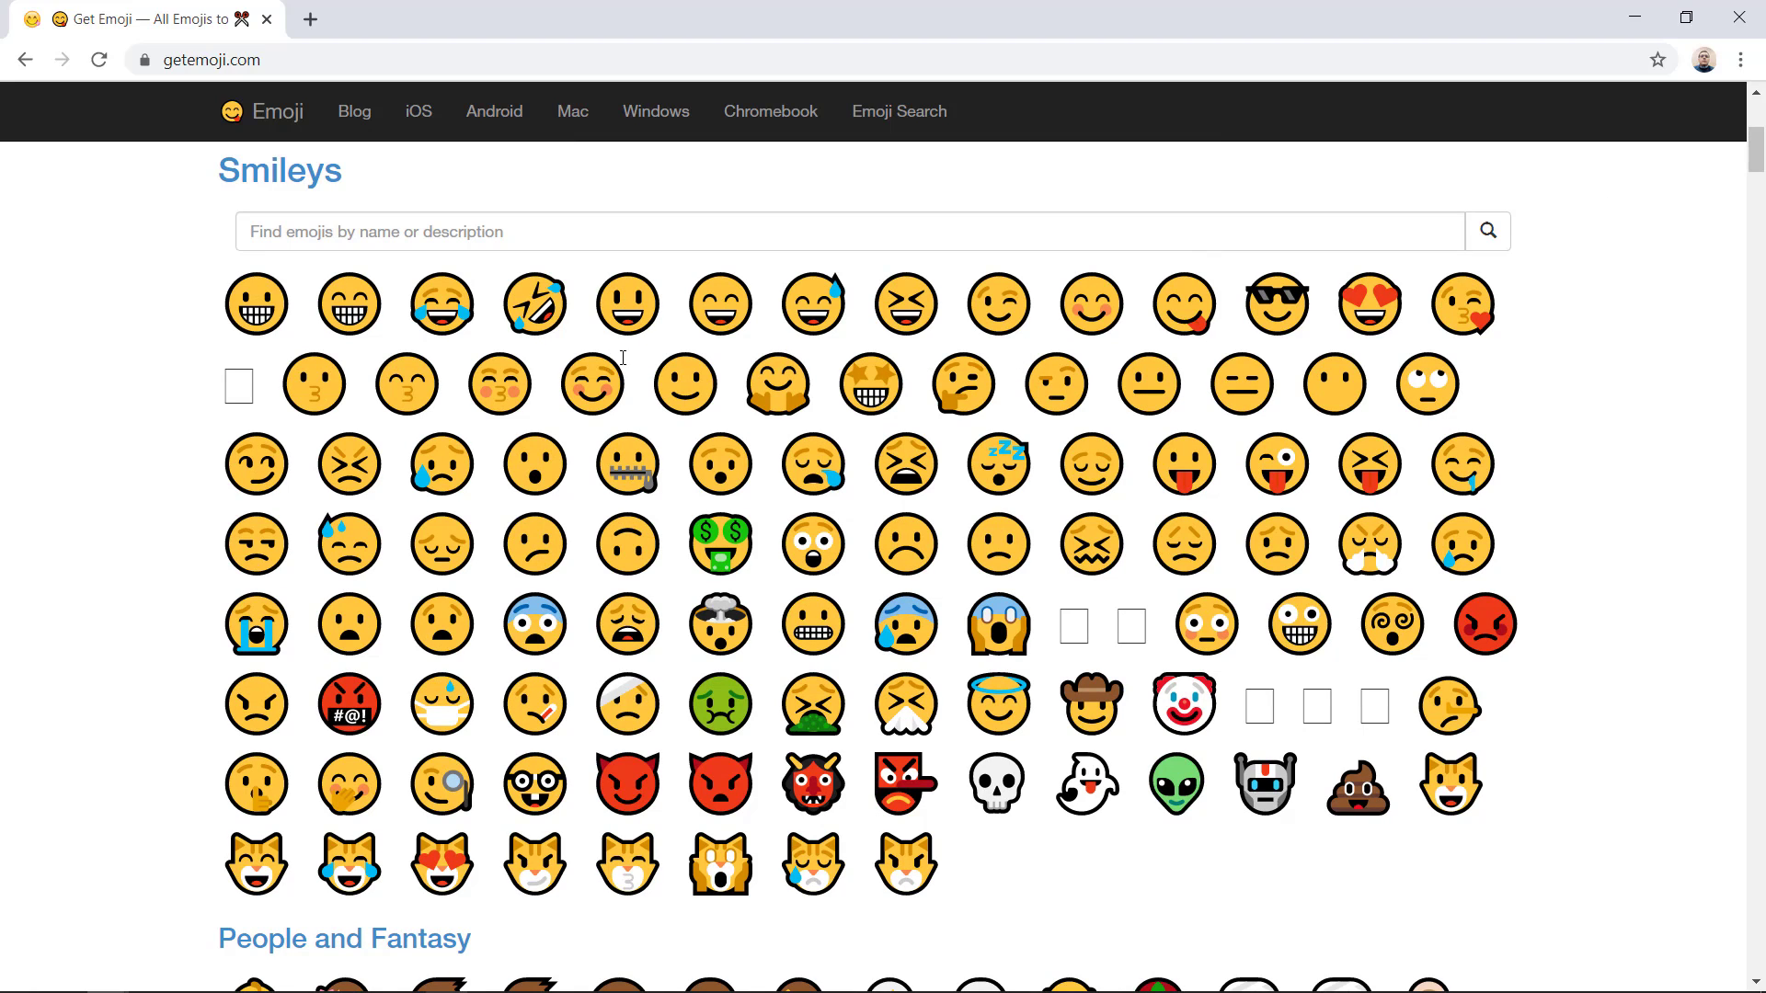
- Examine the symbol and flag emojis further along the catalogue and return to the Power BI report
left_click_drag(1752, 171, 1752, 814)
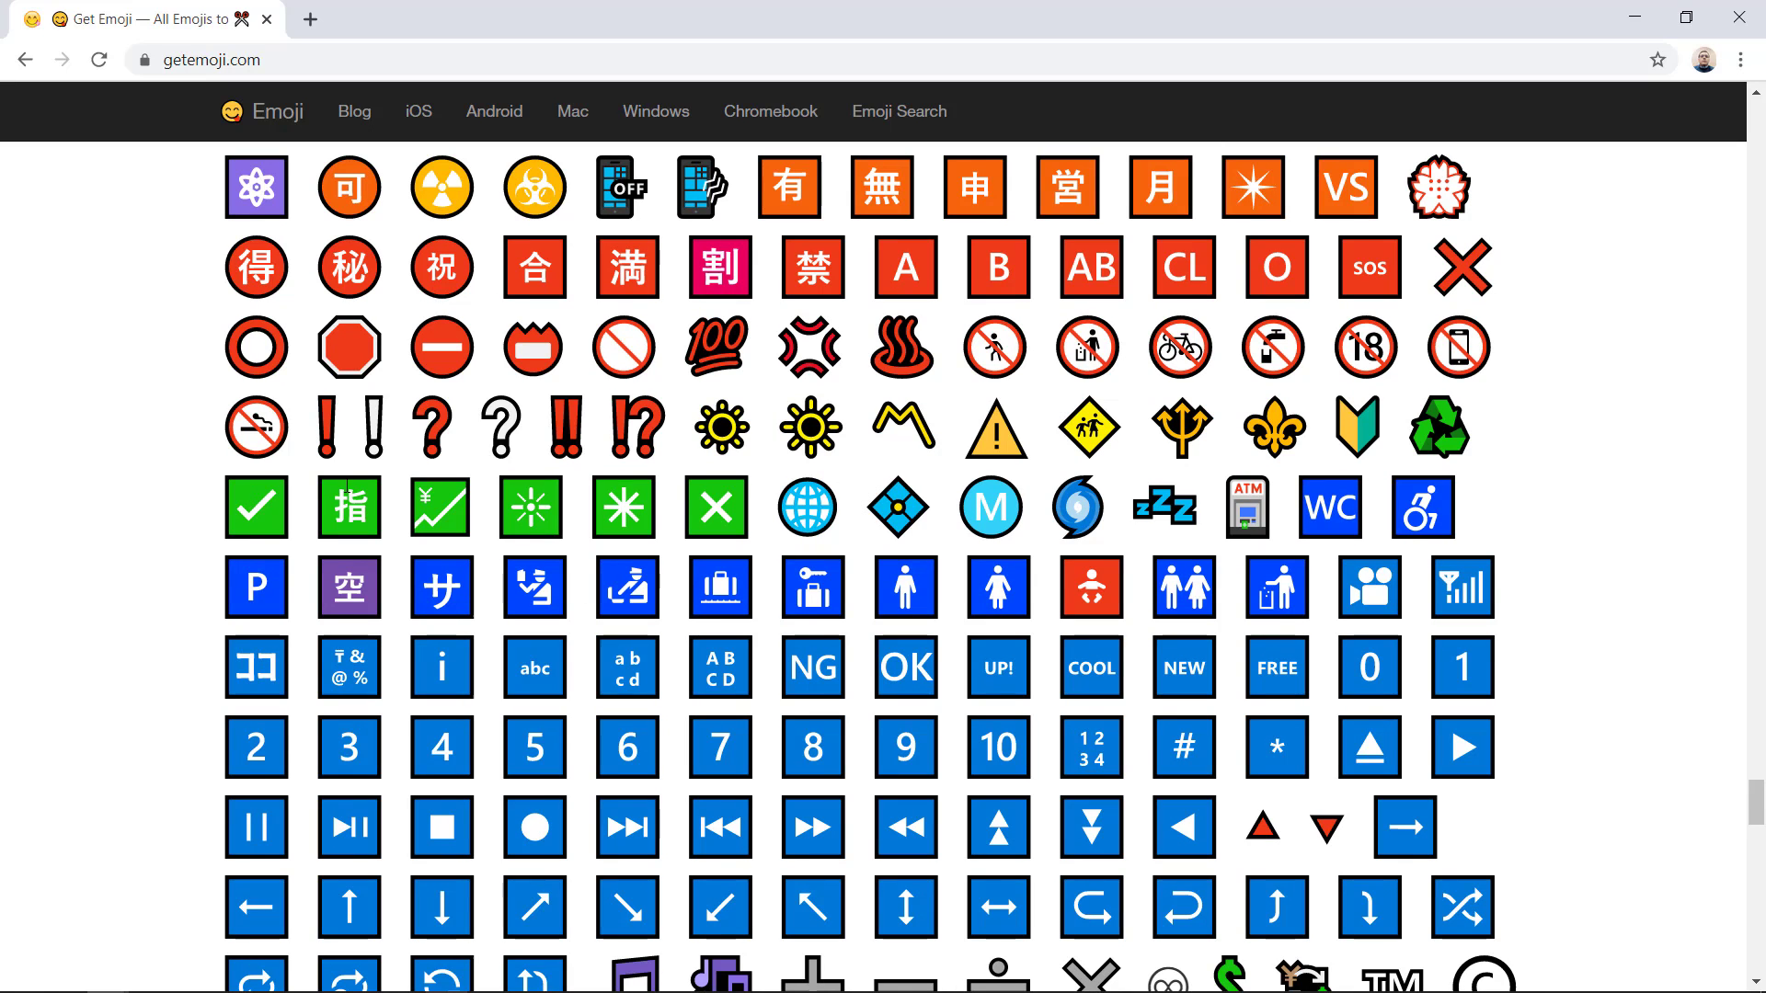
scroll(1170, 634, "down", 8)
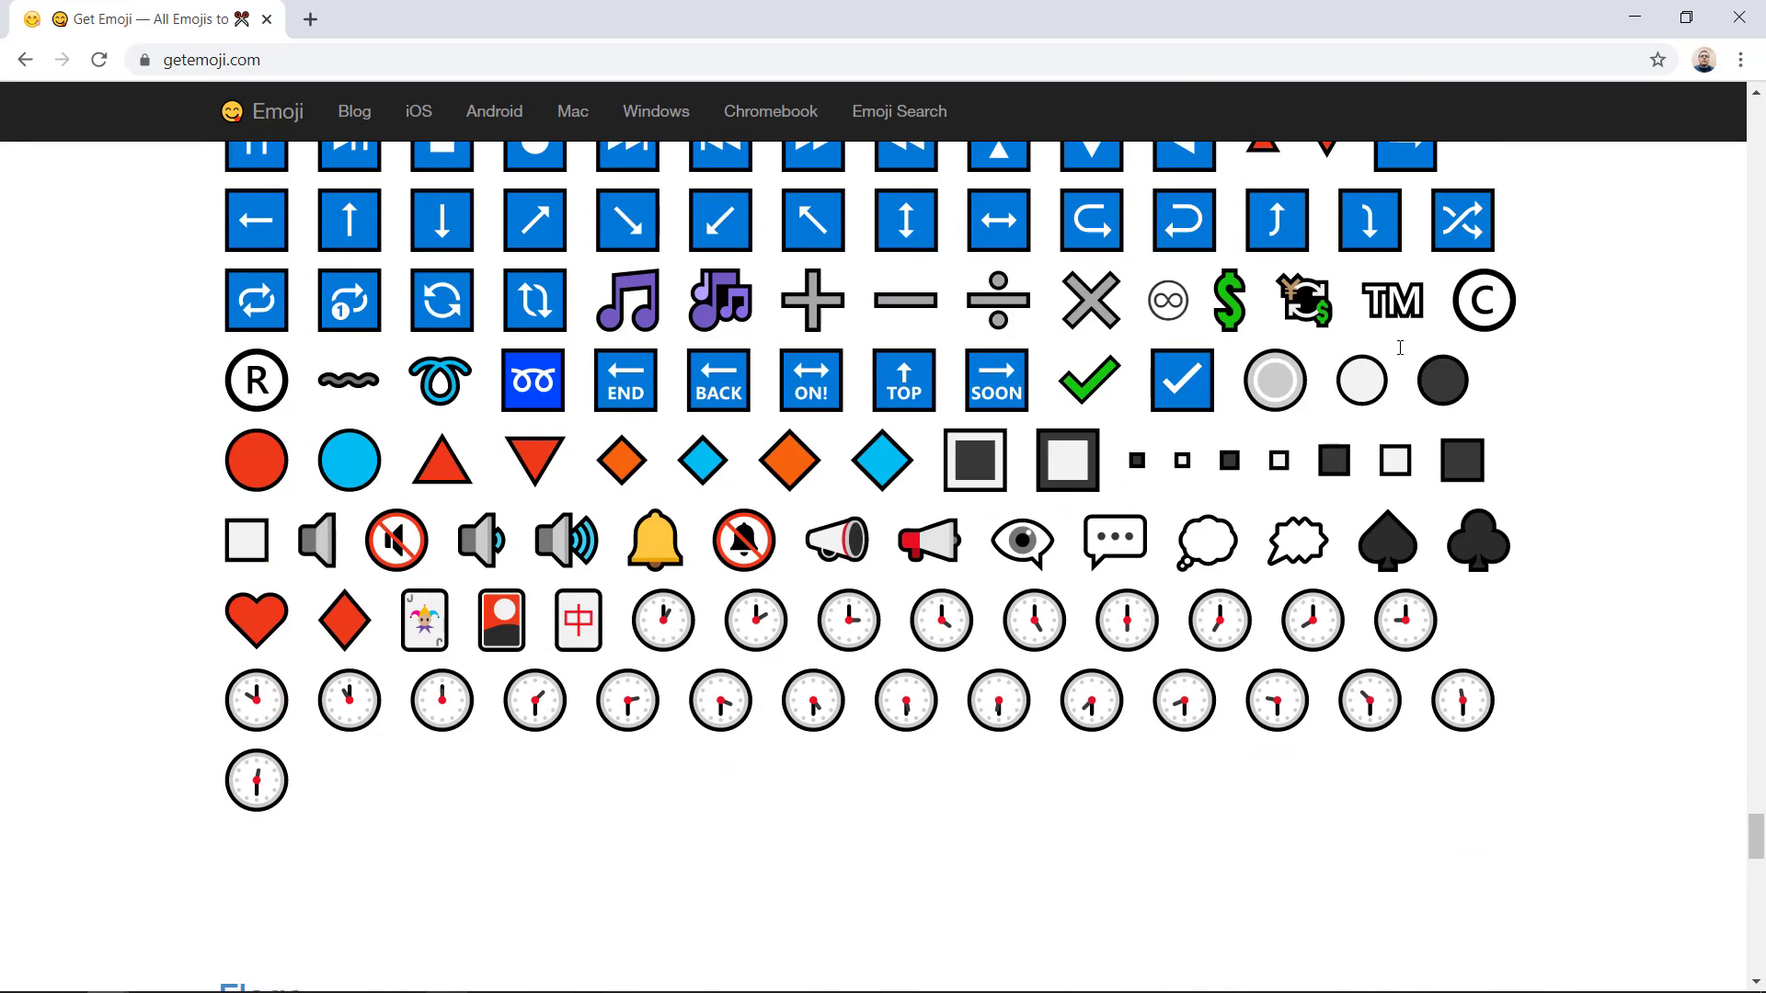
scroll(1170, 635, "up", 5)
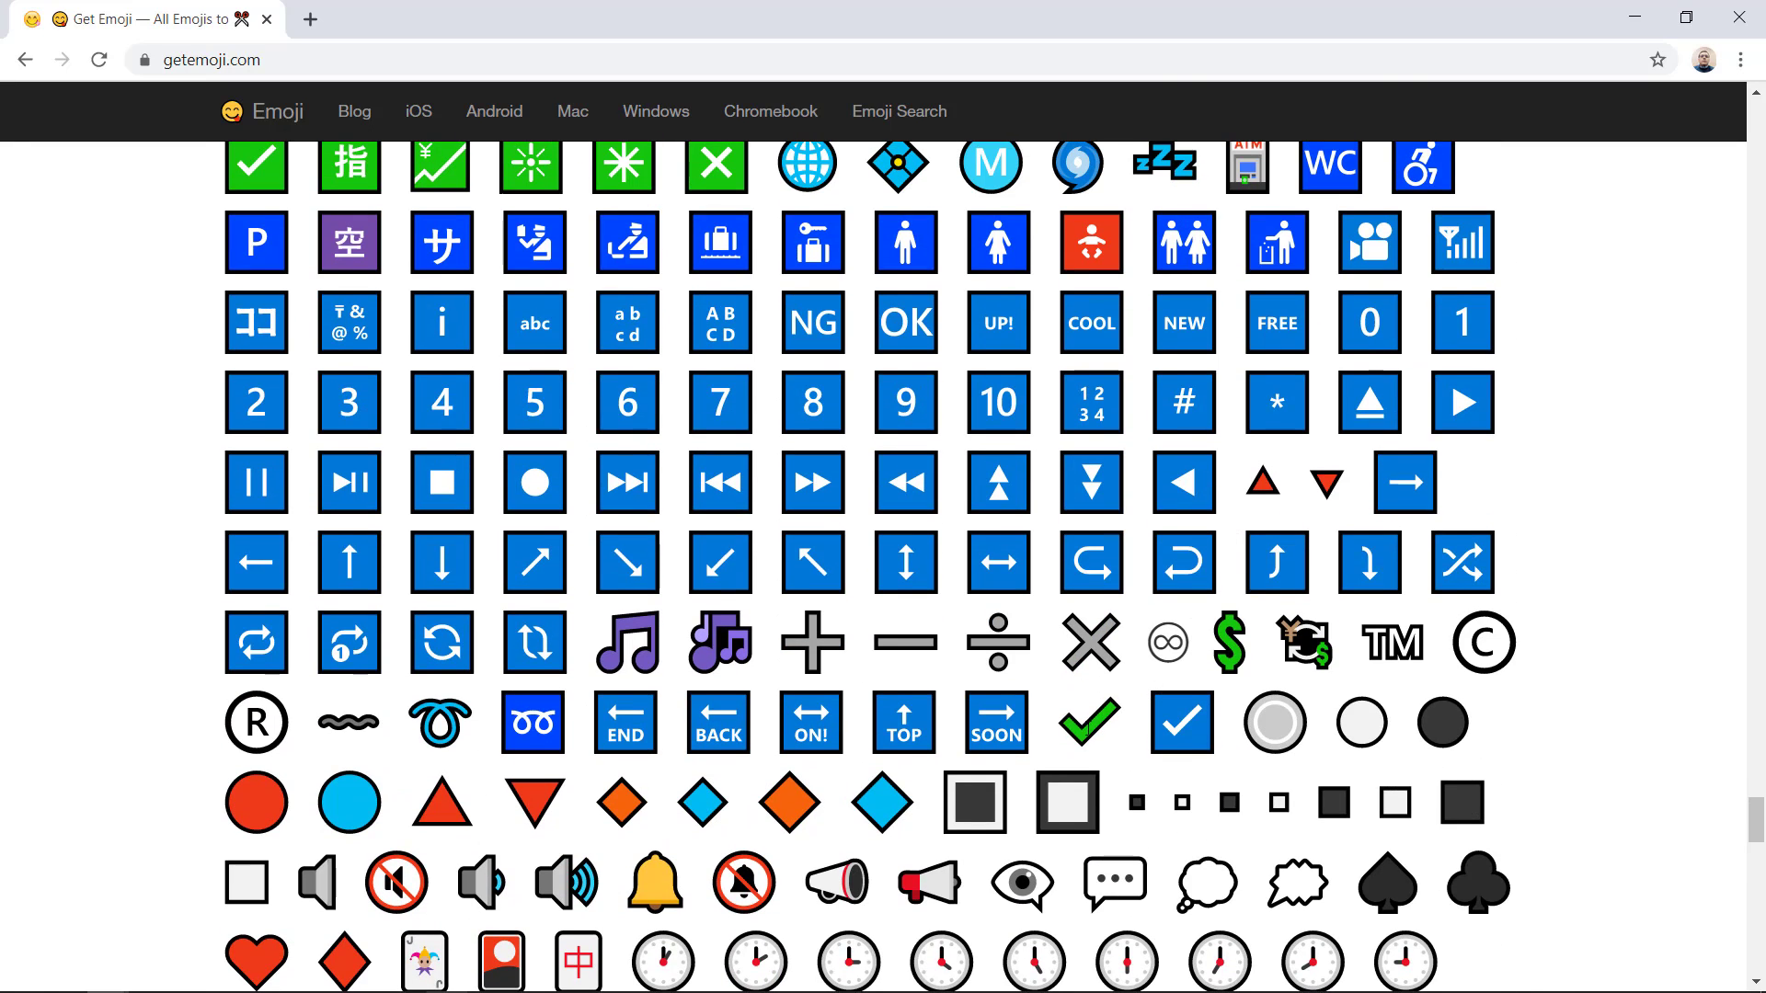
scroll(1036, 685, "down", 20)
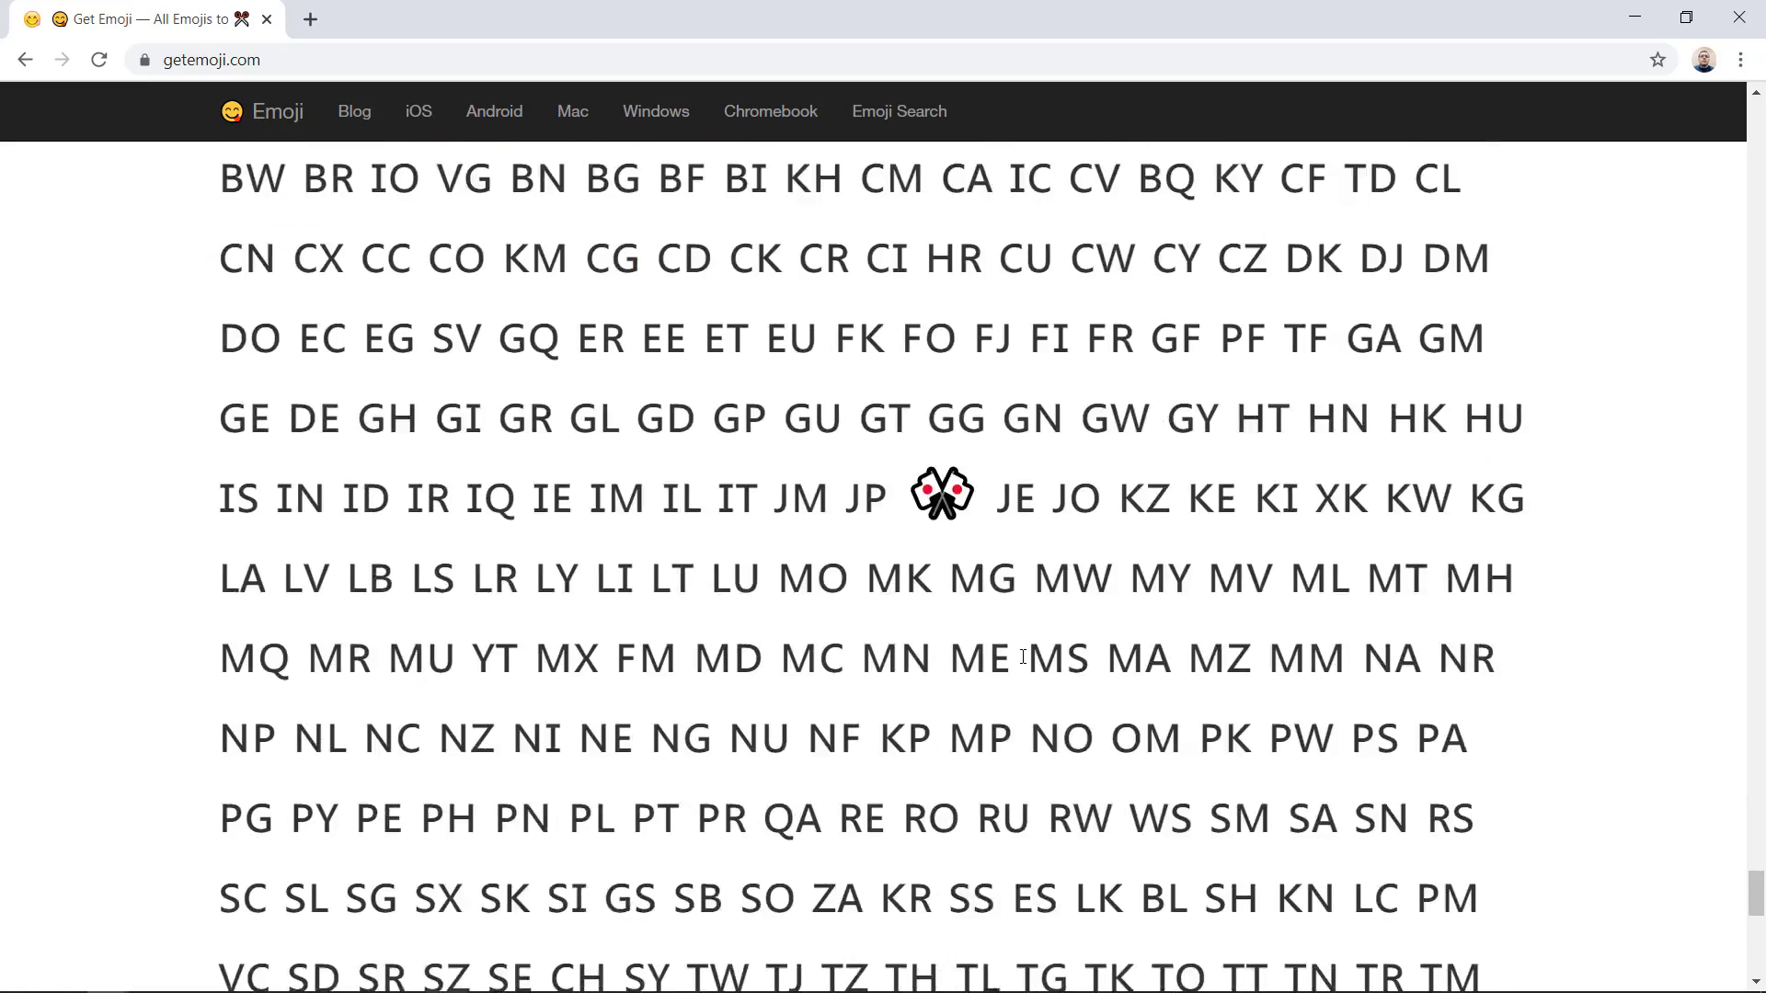
scroll(1023, 656, "down", 4)
scroll(1023, 657, "up", 18)
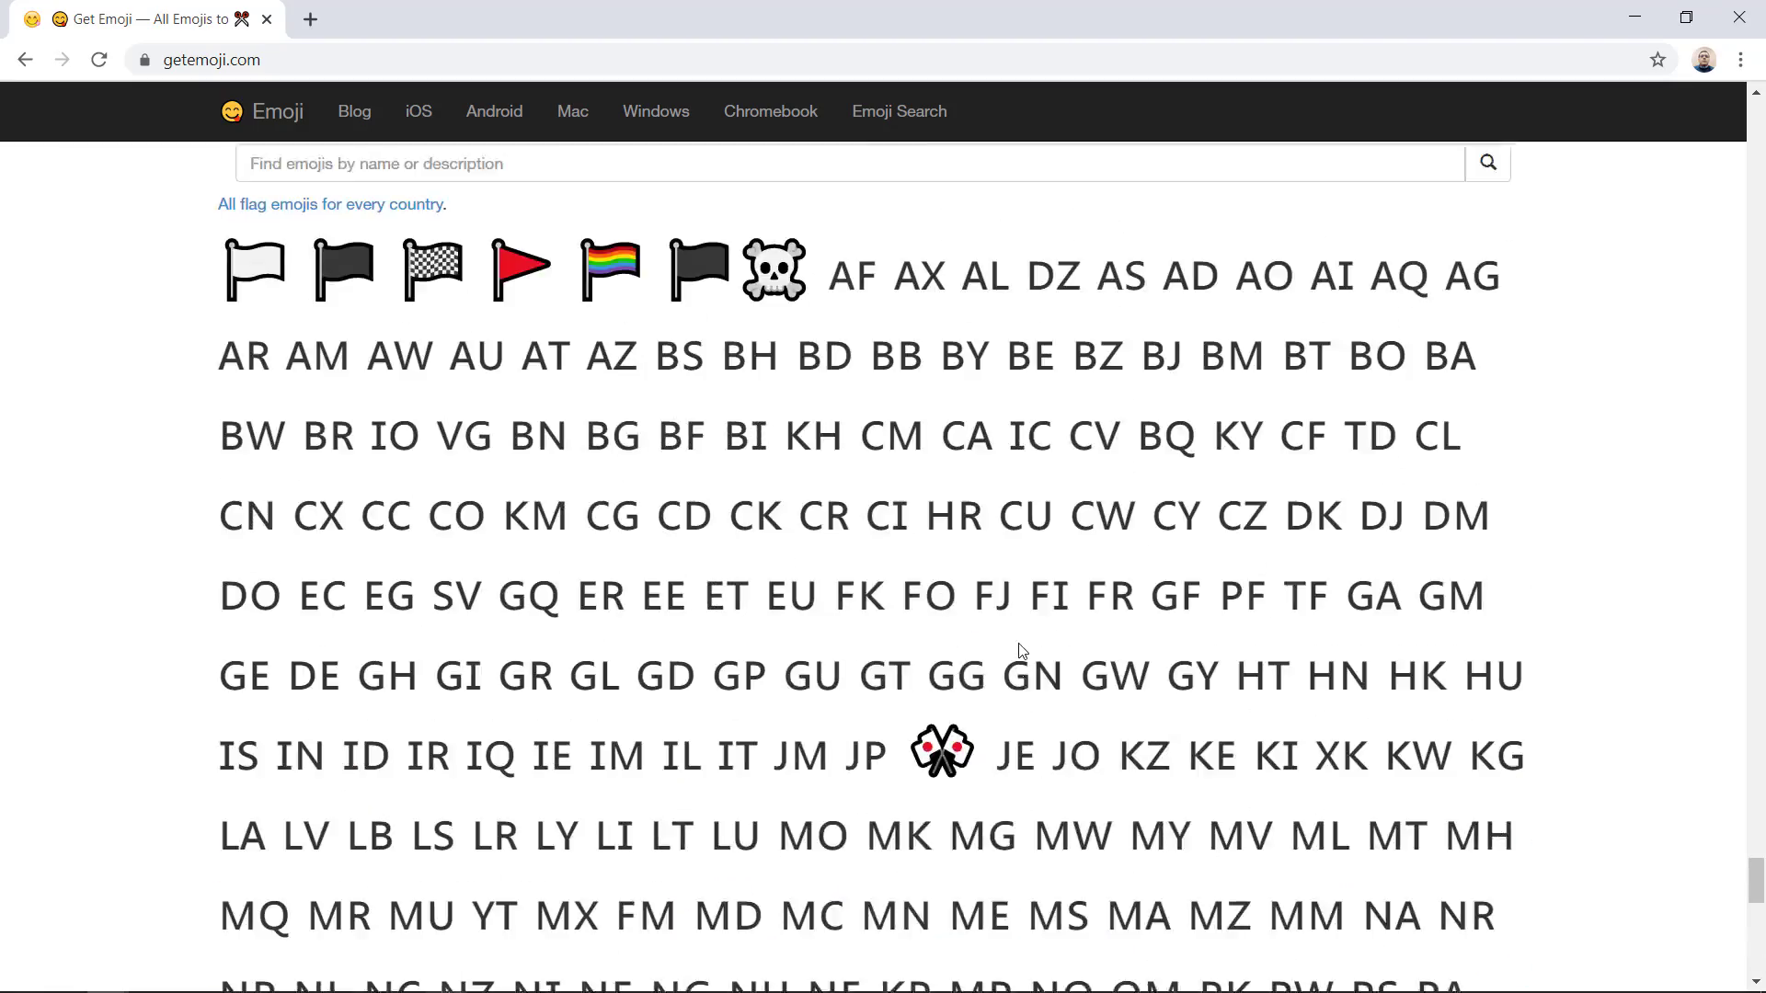
scroll(1021, 649, "up", 10)
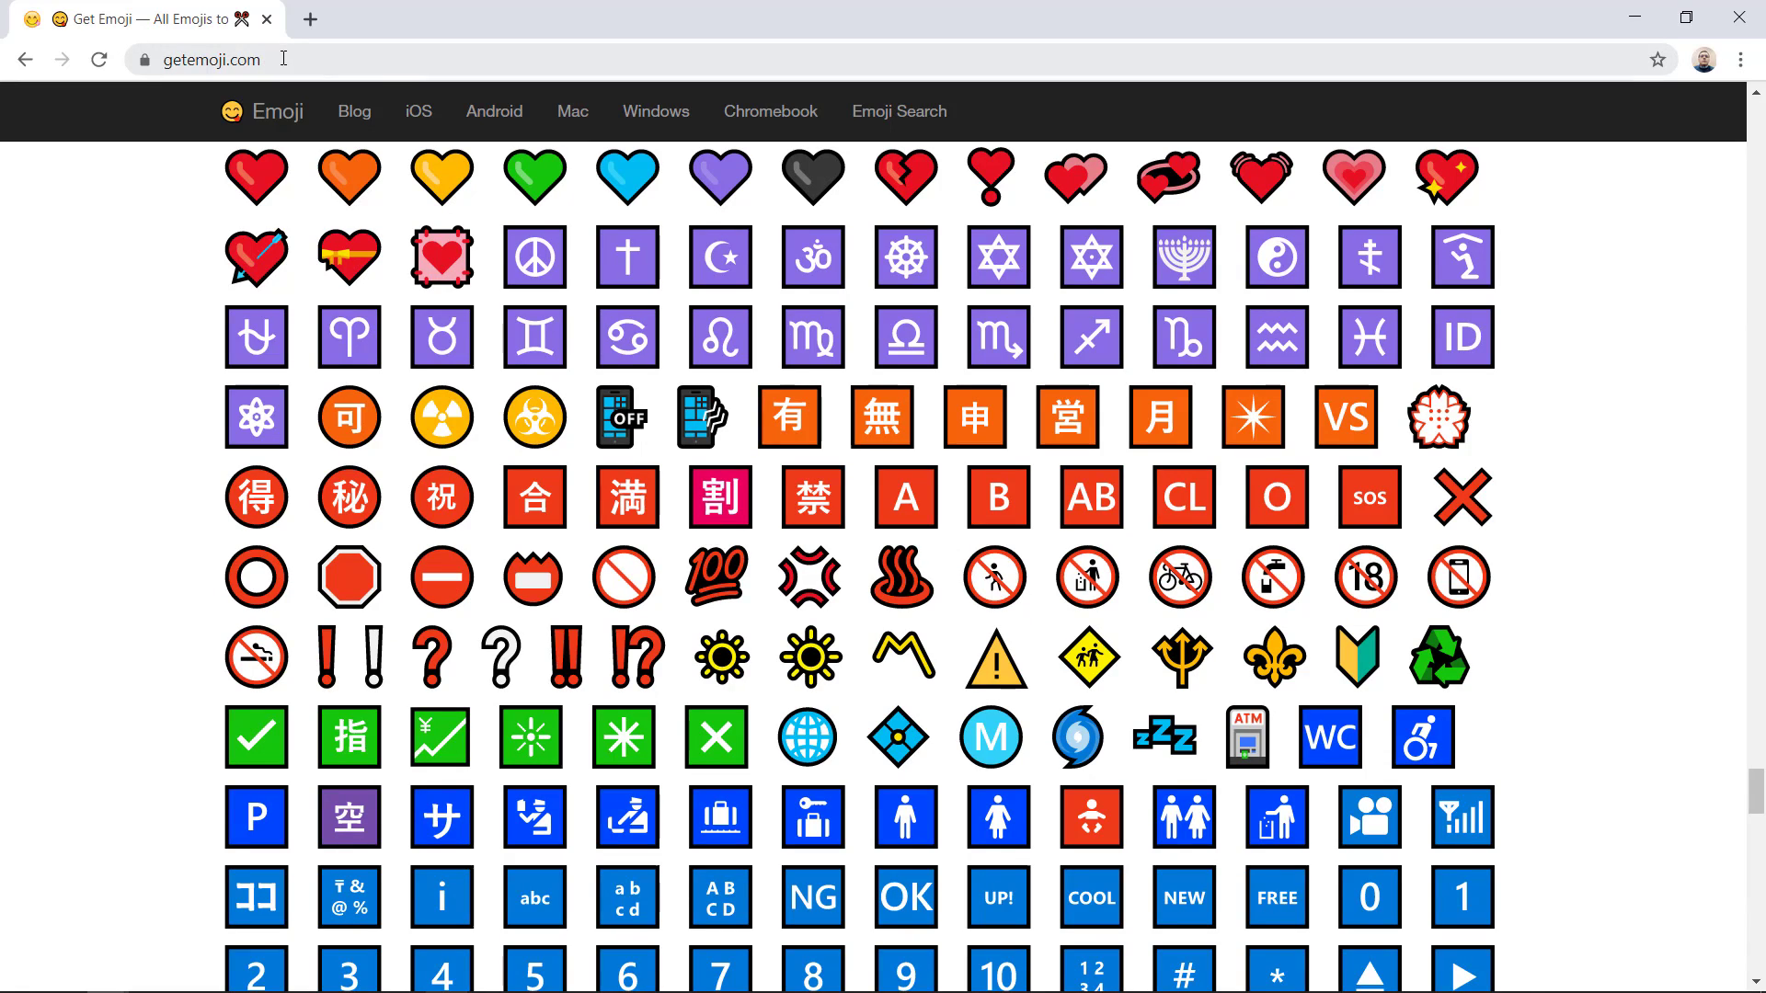
left_click(1630, 15)
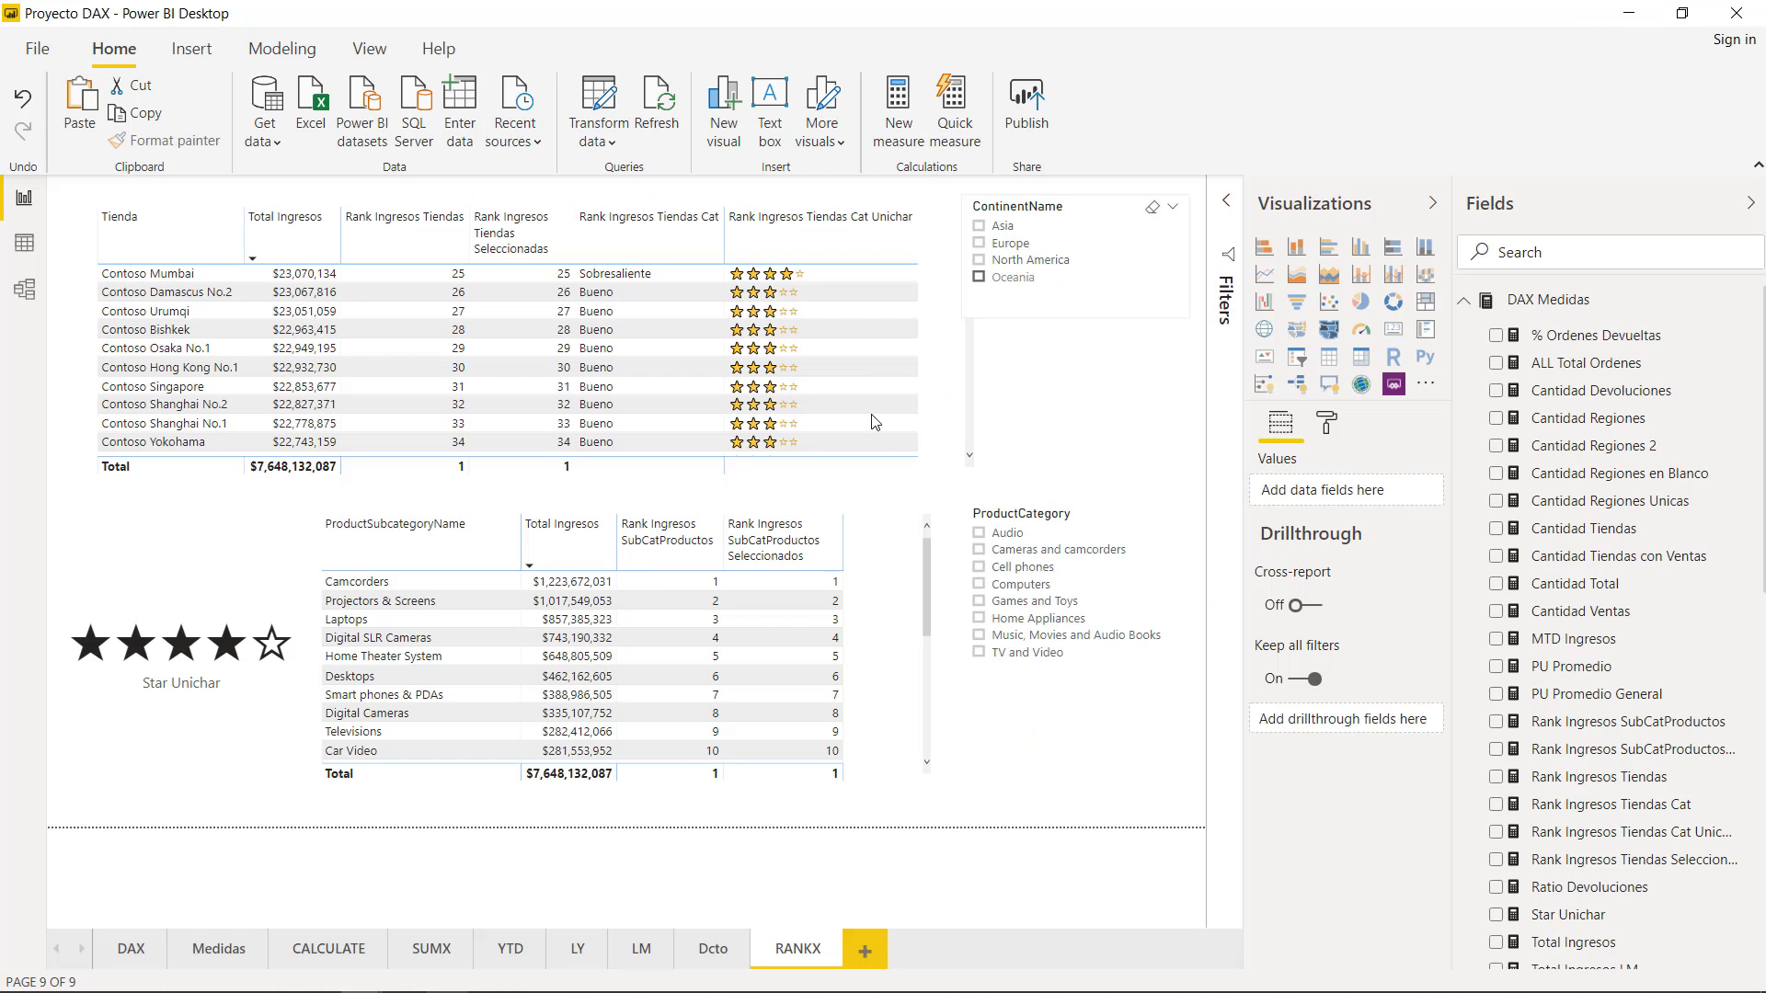